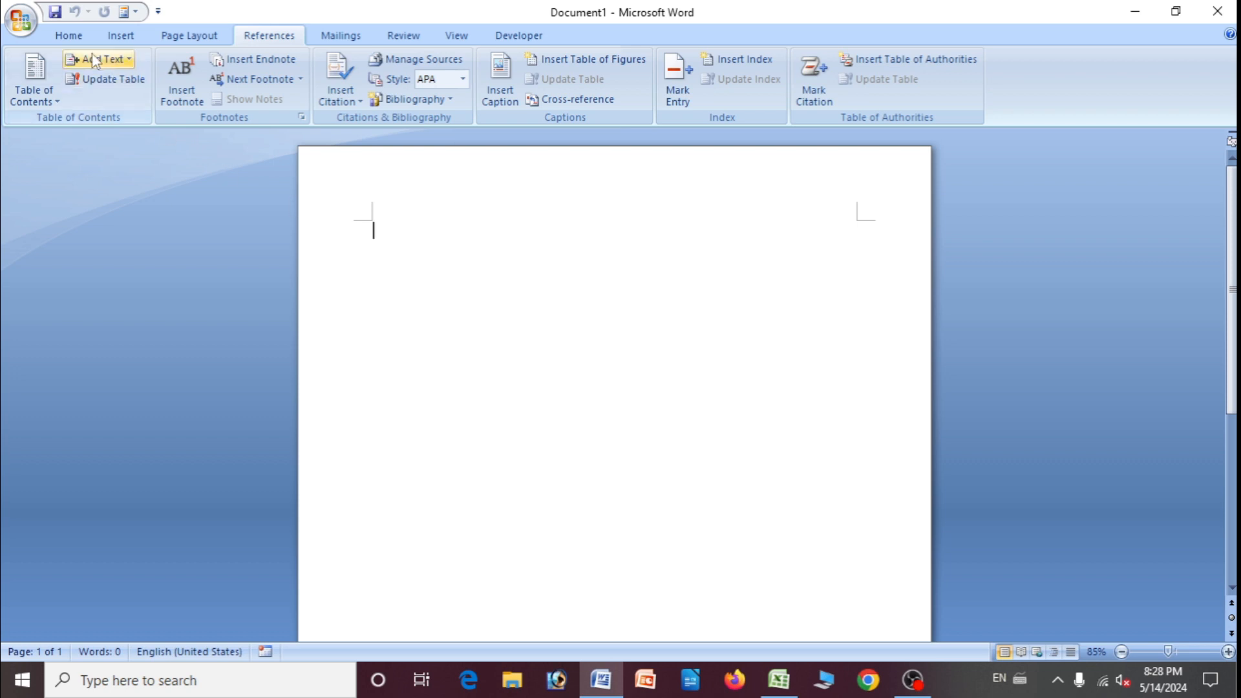
Fill the blank document with sample paragraphs generated by =rand().
{"action": "left_click", "coordinate": [68, 33]}
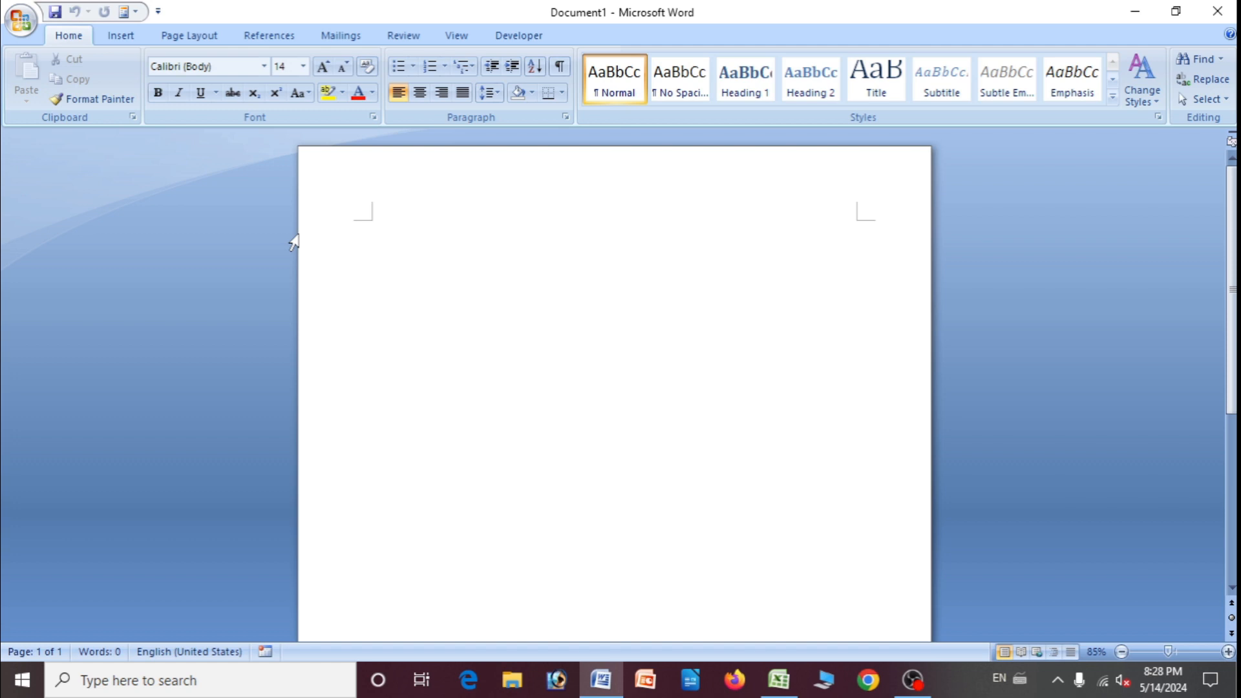
{"action": "type", "text": "=rand"}
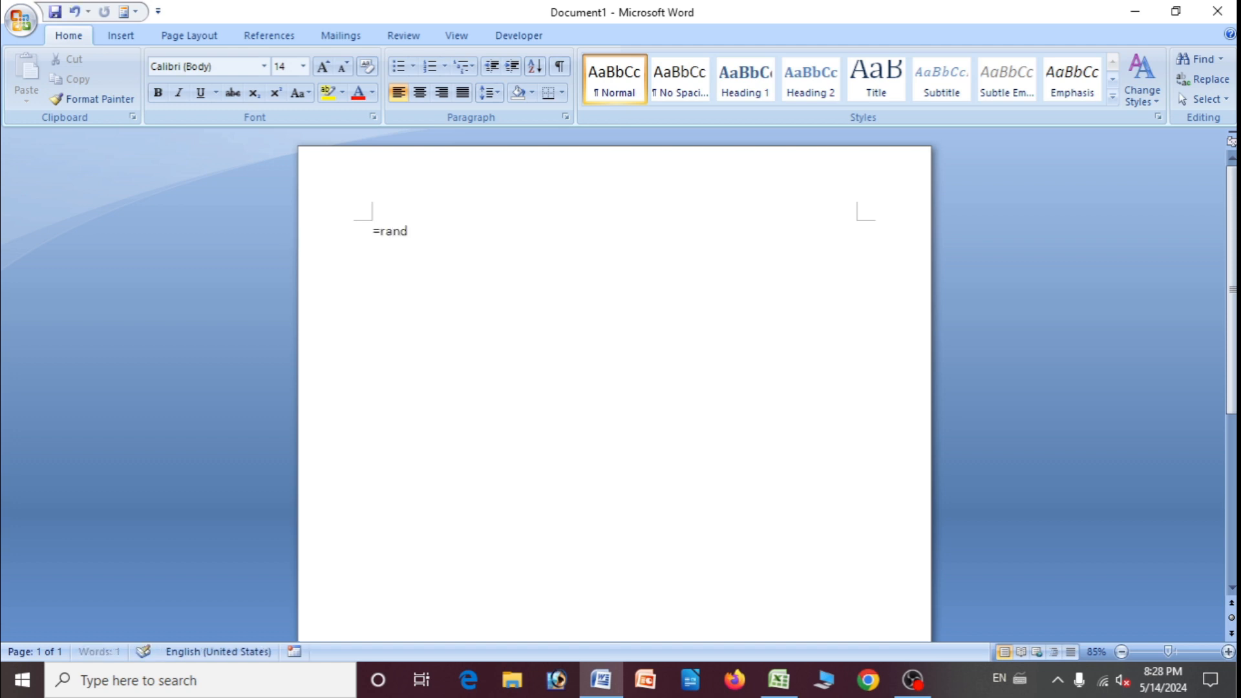
{"action": "type", "text": "()"}
{"action": "key", "text": "Return"}
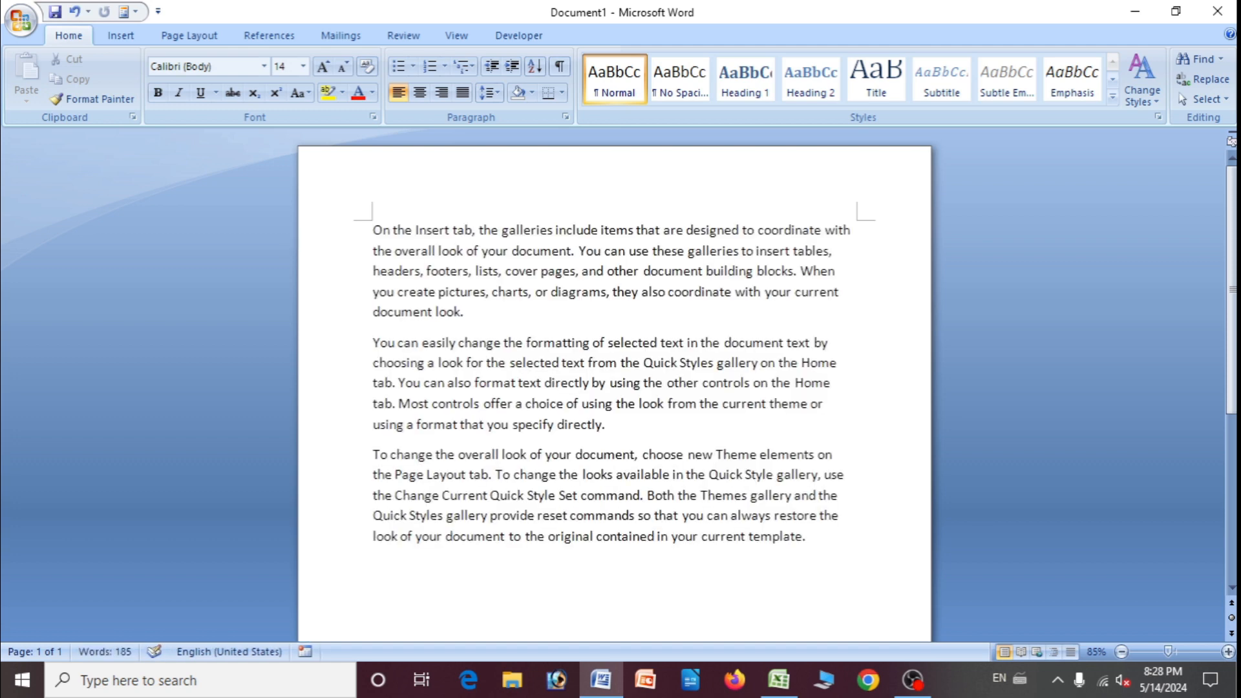
Split "On the Insert tab" onto its own line and format it as Heading 1 without space before the paragraph.
{"action": "left_click", "coordinate": [473, 231]}
{"action": "key", "text": "Return"}
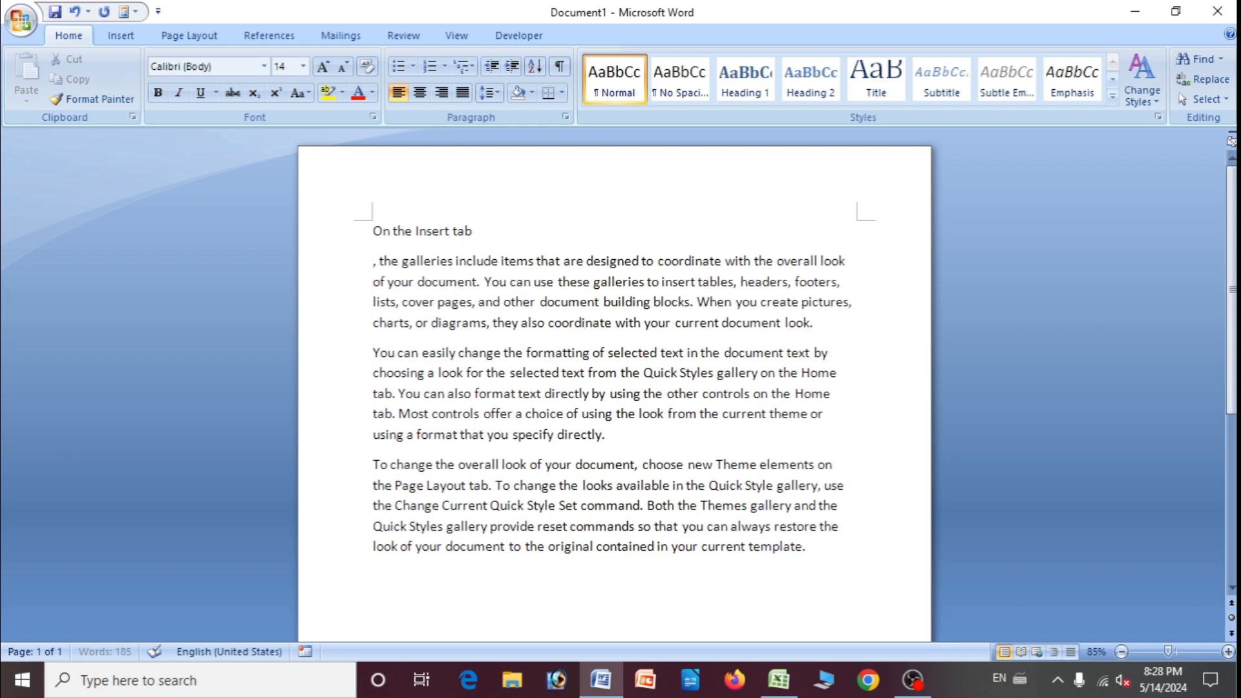
{"action": "left_click_drag", "start_coordinate": [375, 231], "coordinate": [512, 233]}
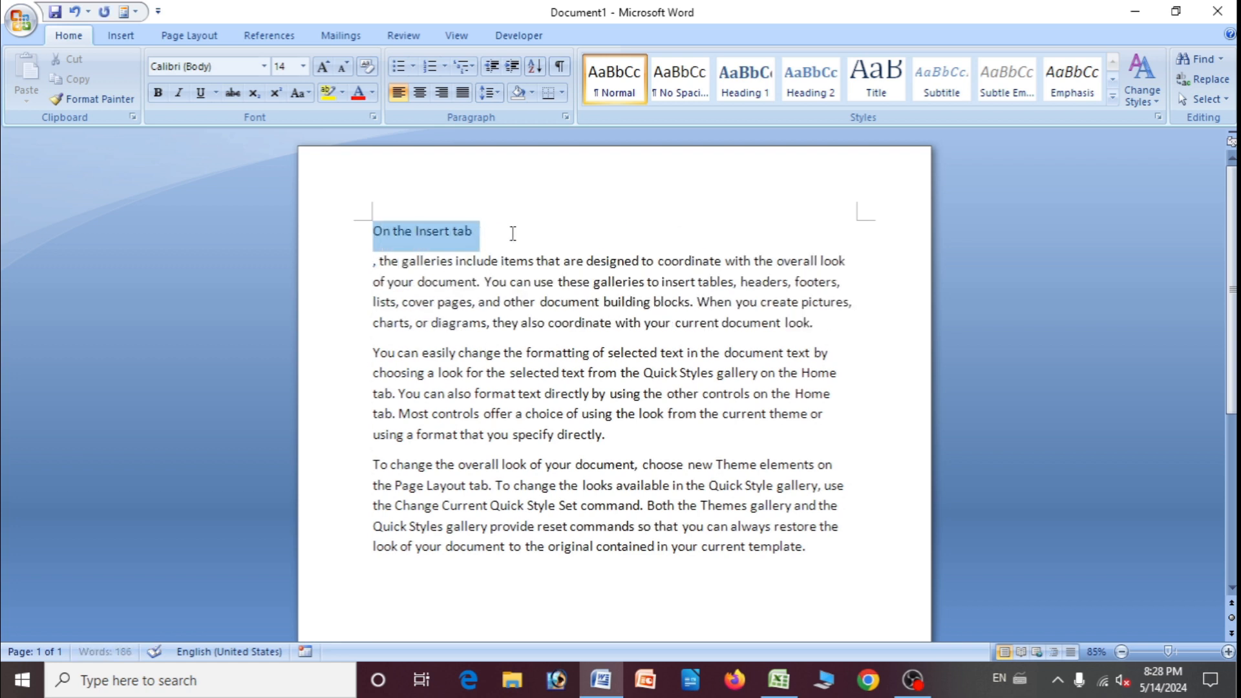
{"action": "left_click", "coordinate": [744, 84]}
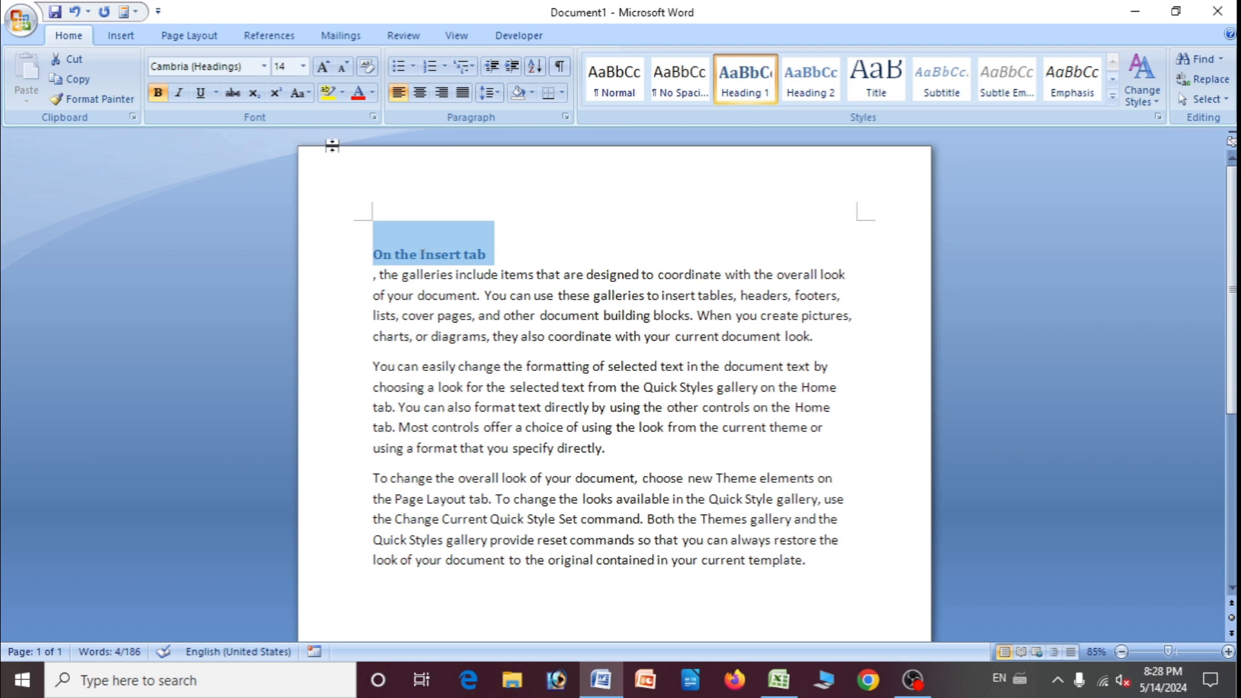
{"action": "left_click", "coordinate": [498, 94]}
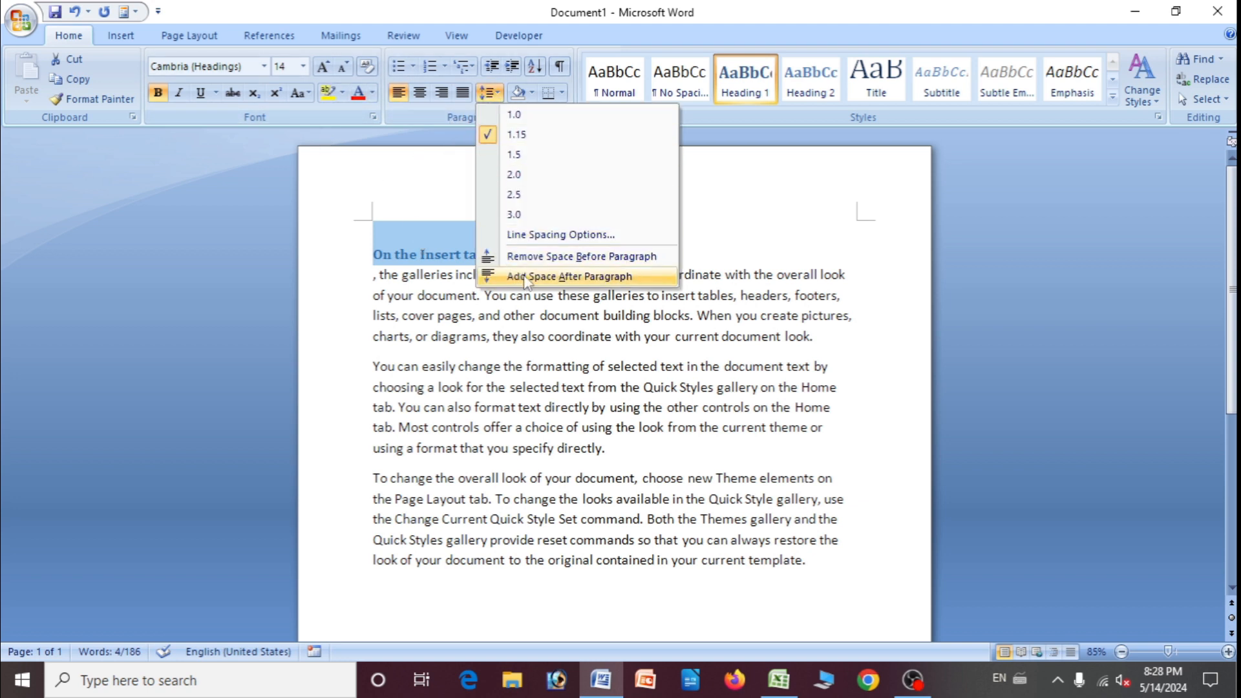
{"action": "left_click", "coordinate": [590, 257]}
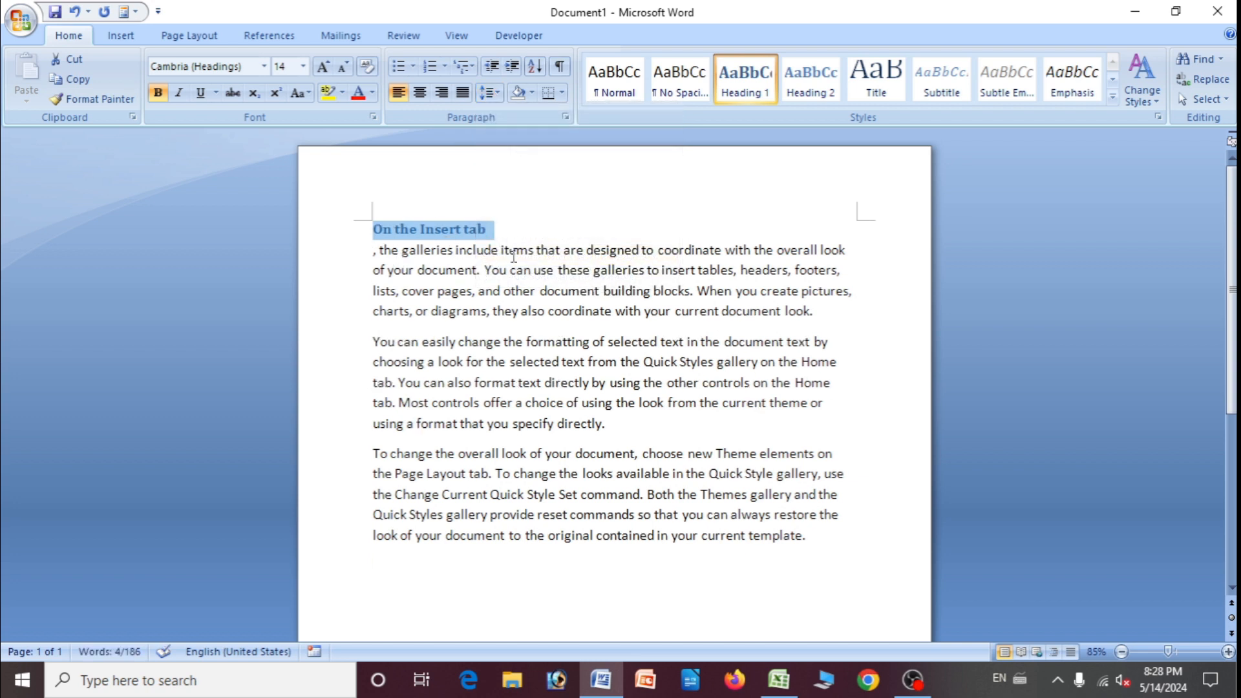
Break the paragraph under the heading after "these galleries" and delete all the sample text from the document.
{"action": "left_click", "coordinate": [645, 272]}
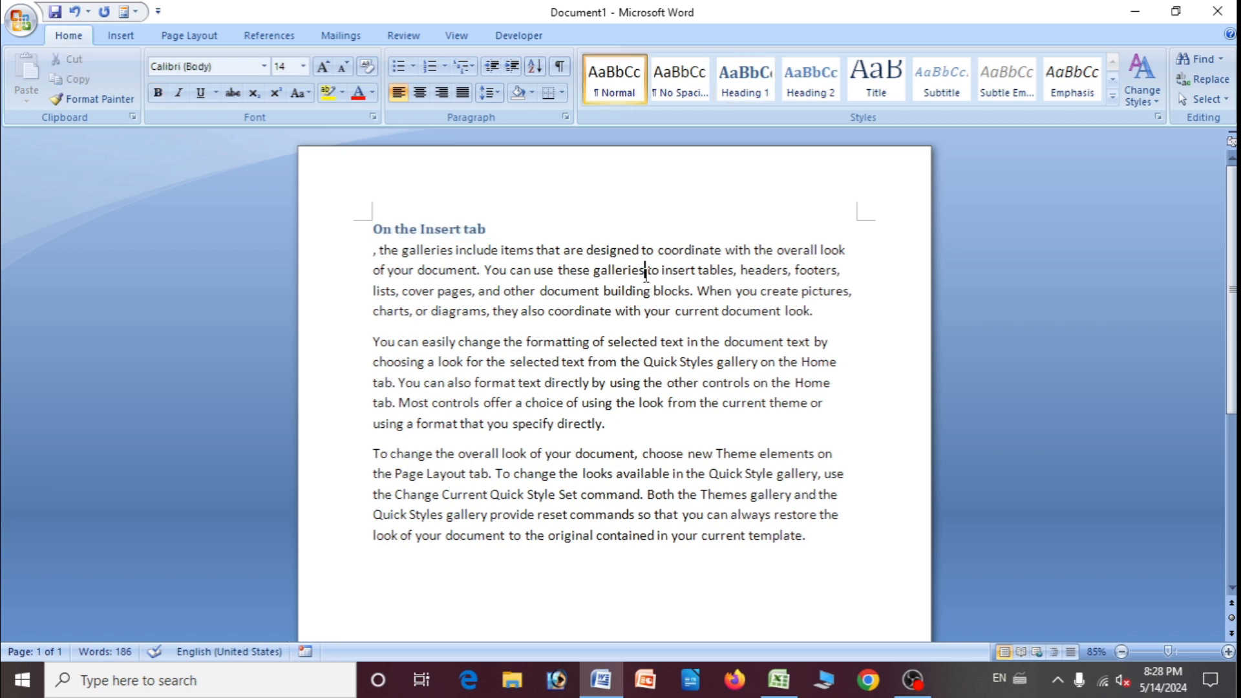
{"action": "key", "text": "Return"}
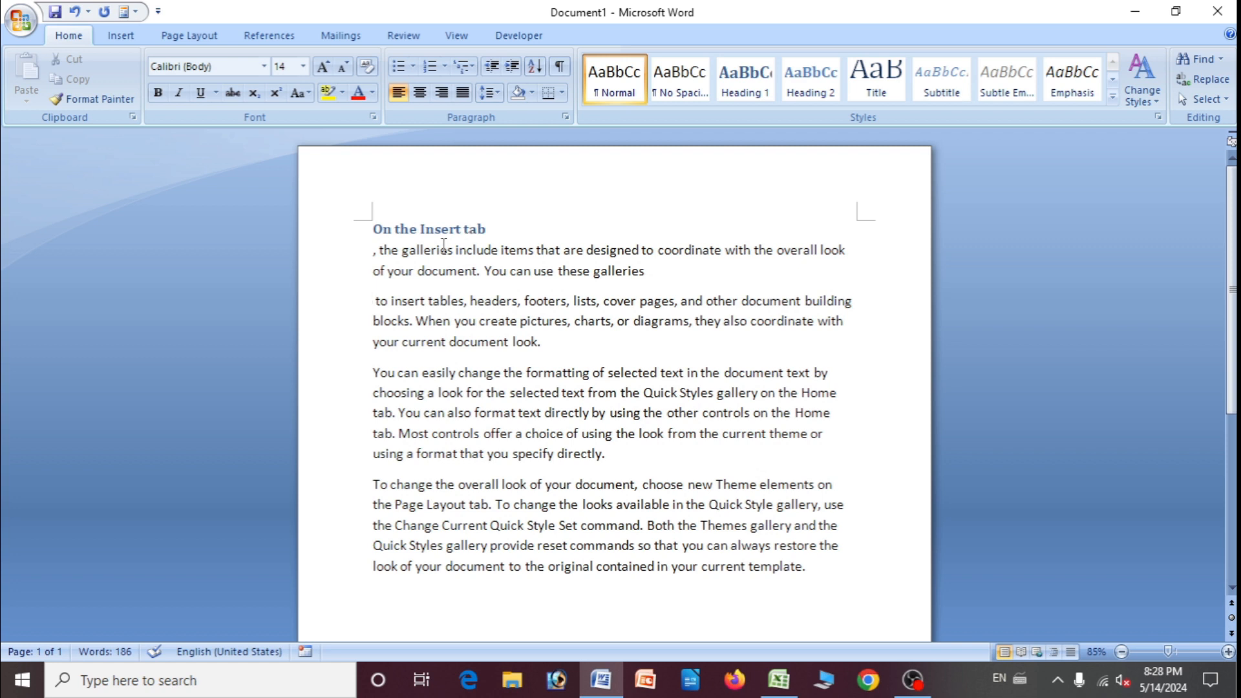
{"action": "left_click_drag", "start_coordinate": [372, 226], "coordinate": [797, 630]}
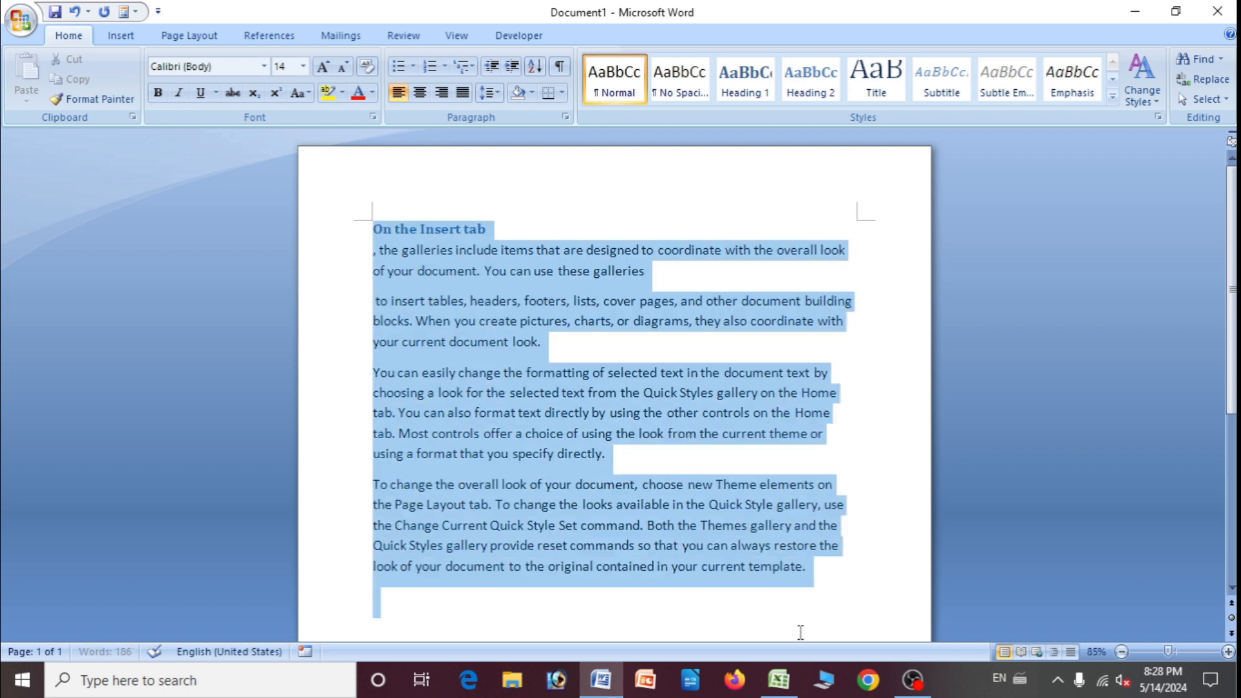
{"action": "key", "text": "Delete"}
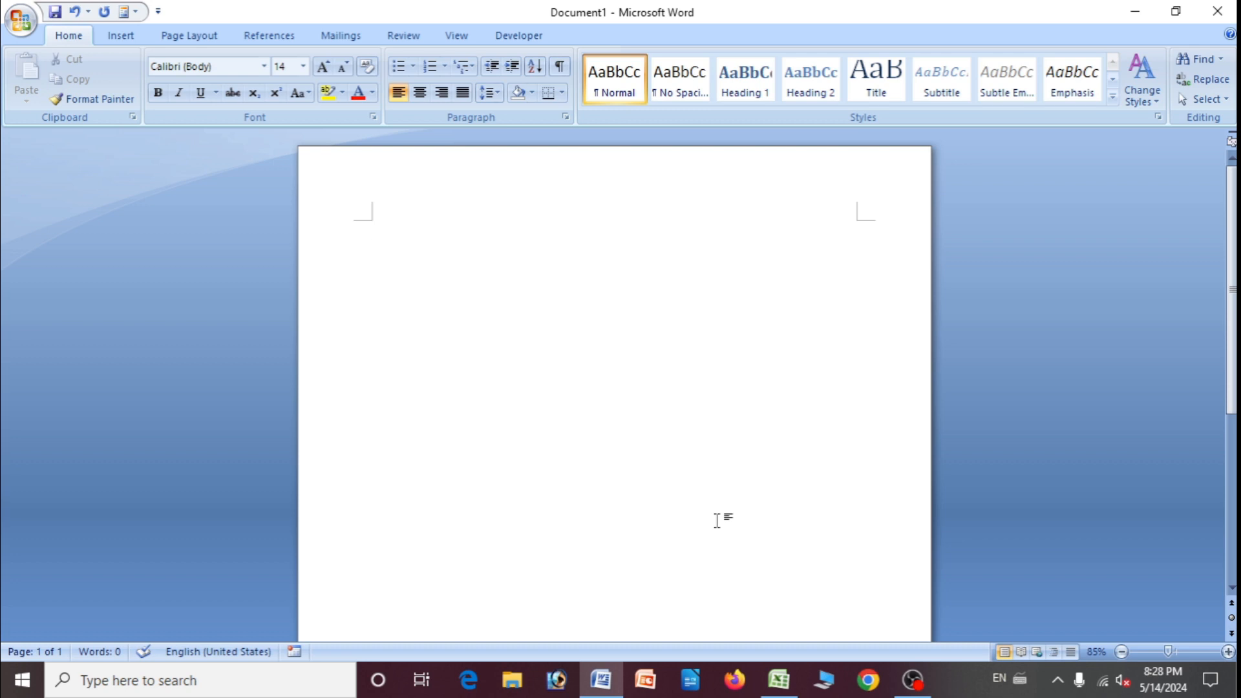
Enter "Hindi learning" on the first line and format it as Heading 1 with the space before the paragraph removed.
{"action": "type", "text": "Hindi learning"}
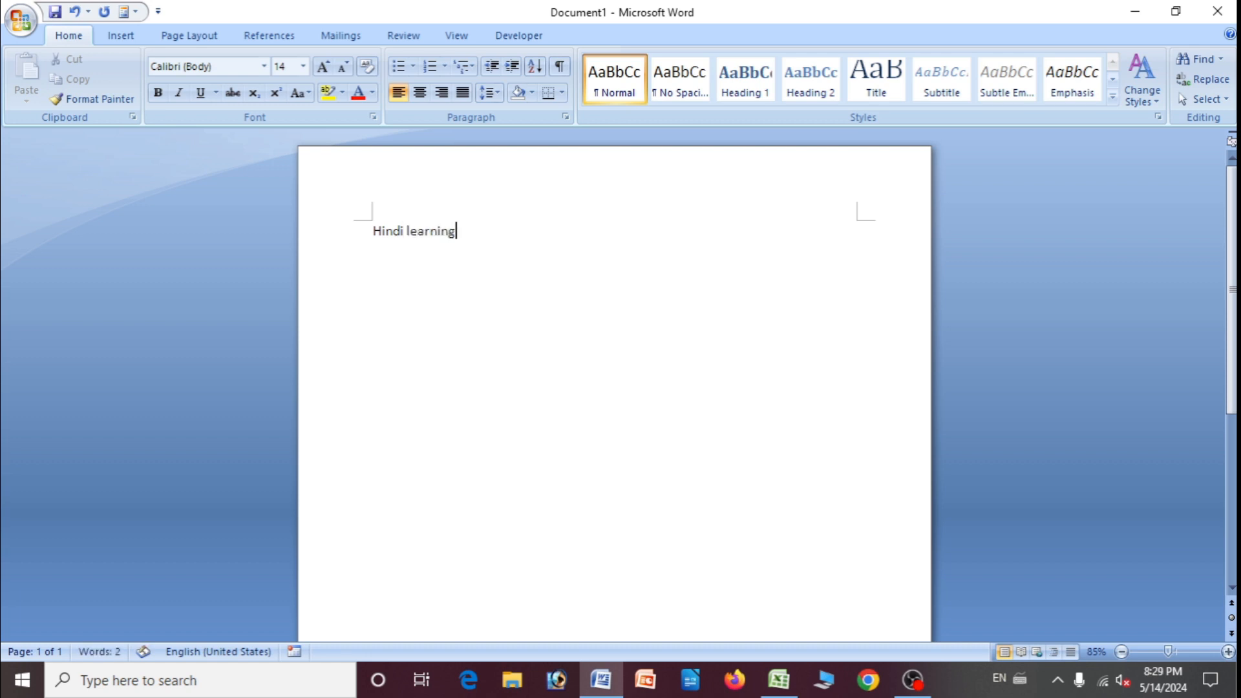
{"action": "left_click_drag", "start_coordinate": [368, 233], "coordinate": [465, 246]}
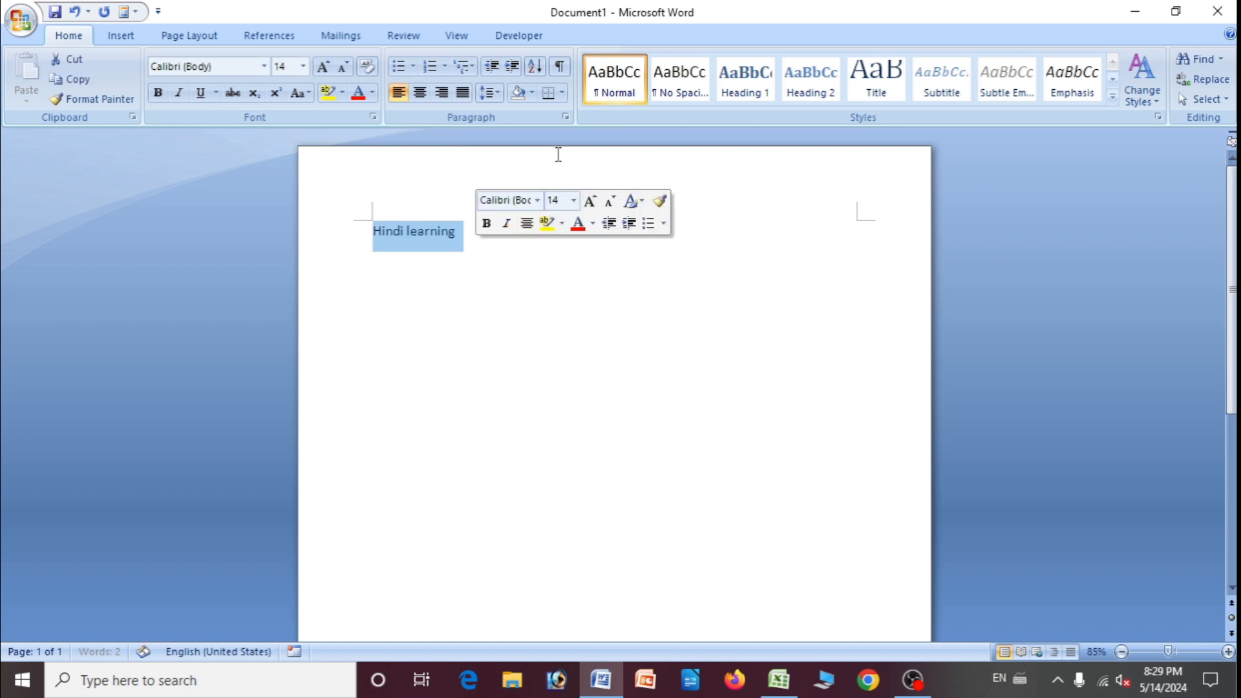
{"action": "left_click", "coordinate": [756, 87]}
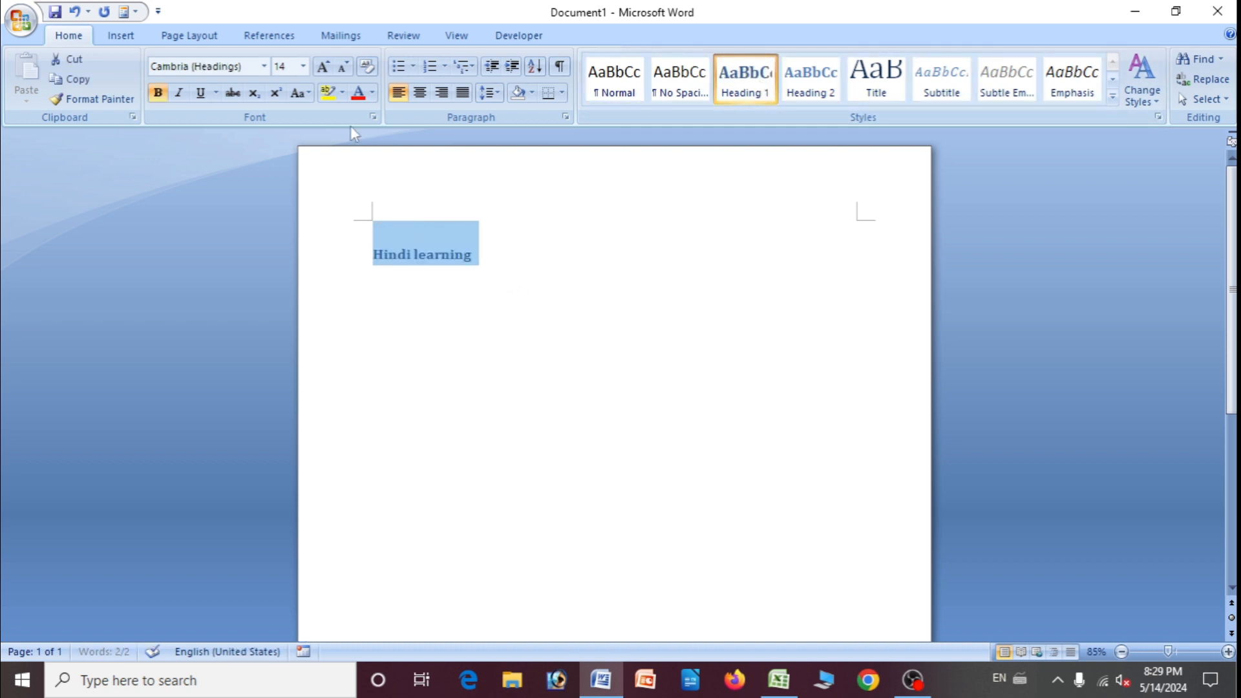
{"action": "left_click", "coordinate": [489, 94]}
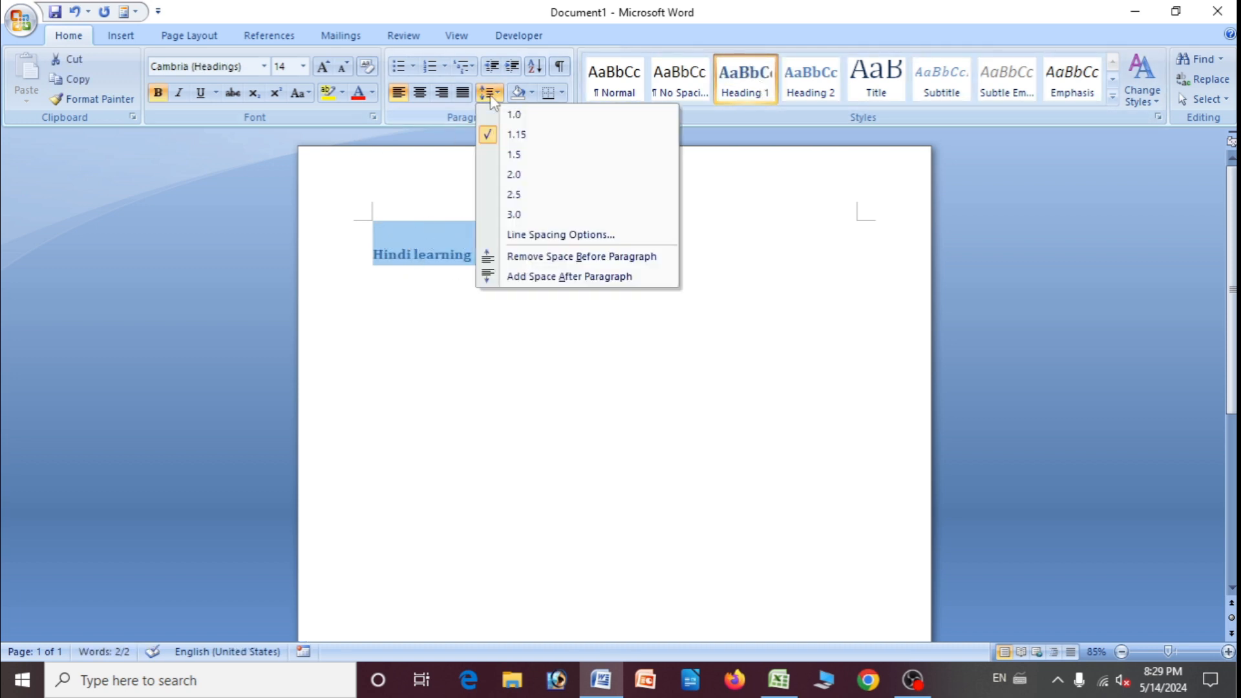
{"action": "left_click", "coordinate": [518, 257]}
Add an indented line below the Hindi heading in Kruti Dev 010 reading "हिंदी एक प्रकार की शुद्ध भाषा है".
{"action": "left_click", "coordinate": [490, 236]}
{"action": "key", "text": "Return"}
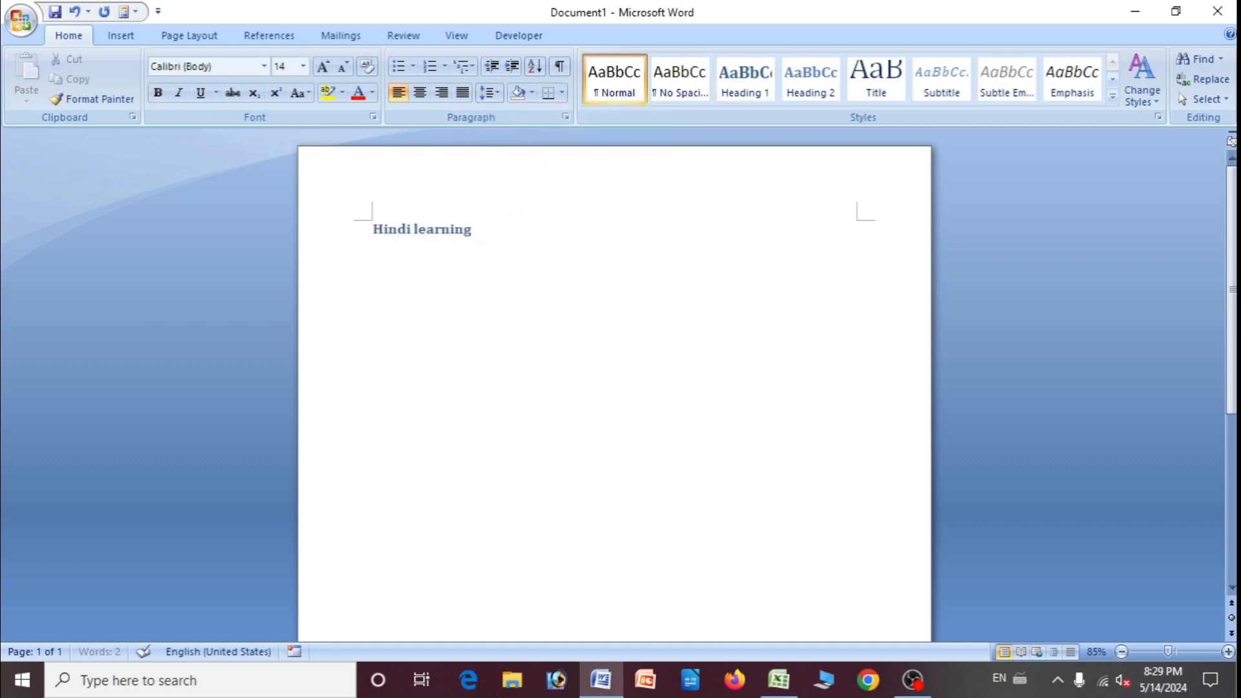
{"action": "key", "text": "Tab"}
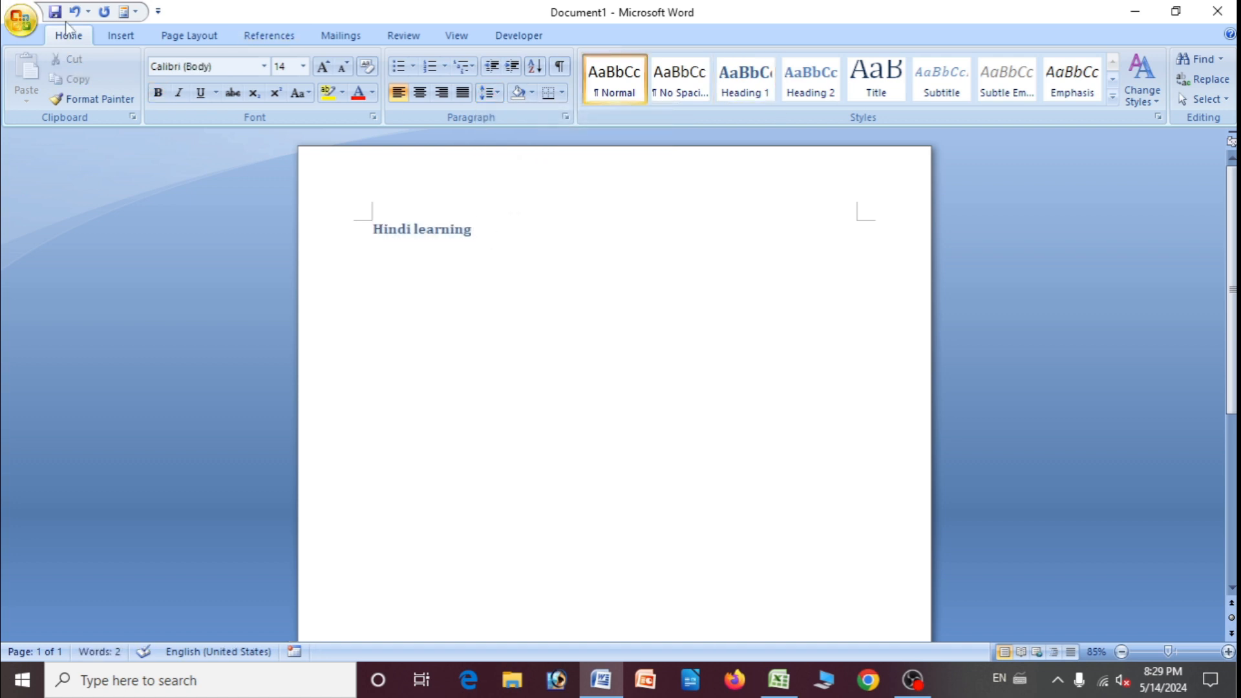
{"action": "left_click", "coordinate": [265, 67]}
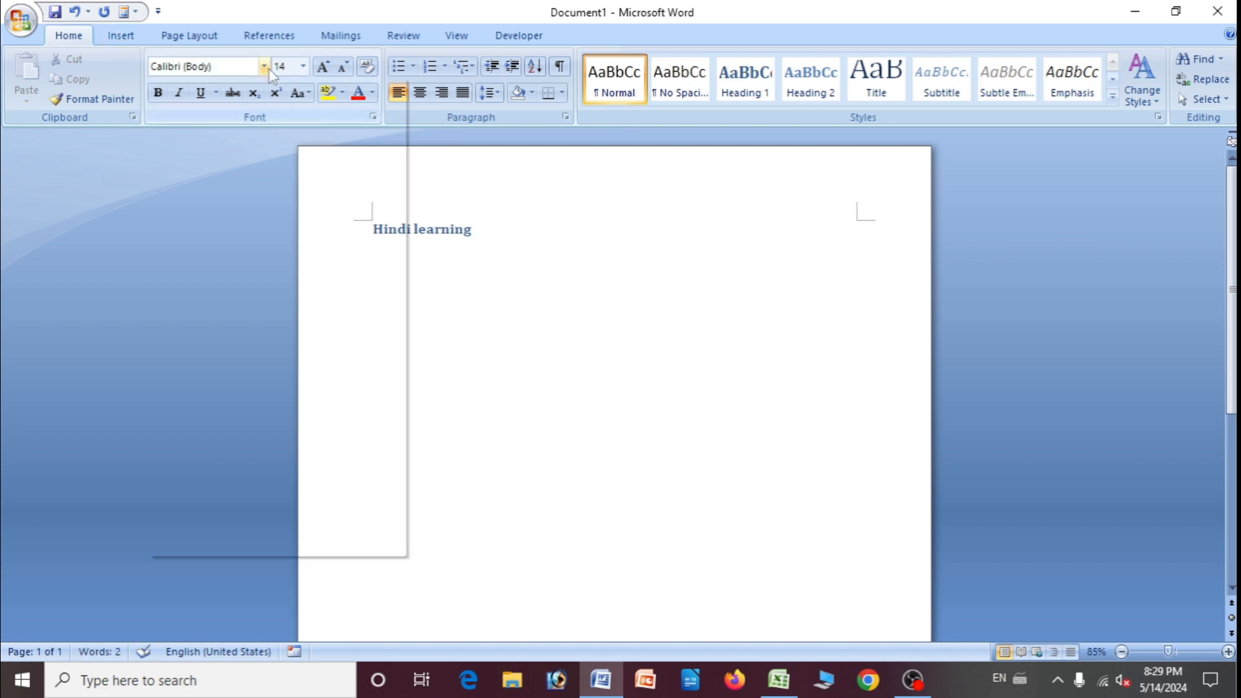
{"action": "left_click", "coordinate": [246, 276]}
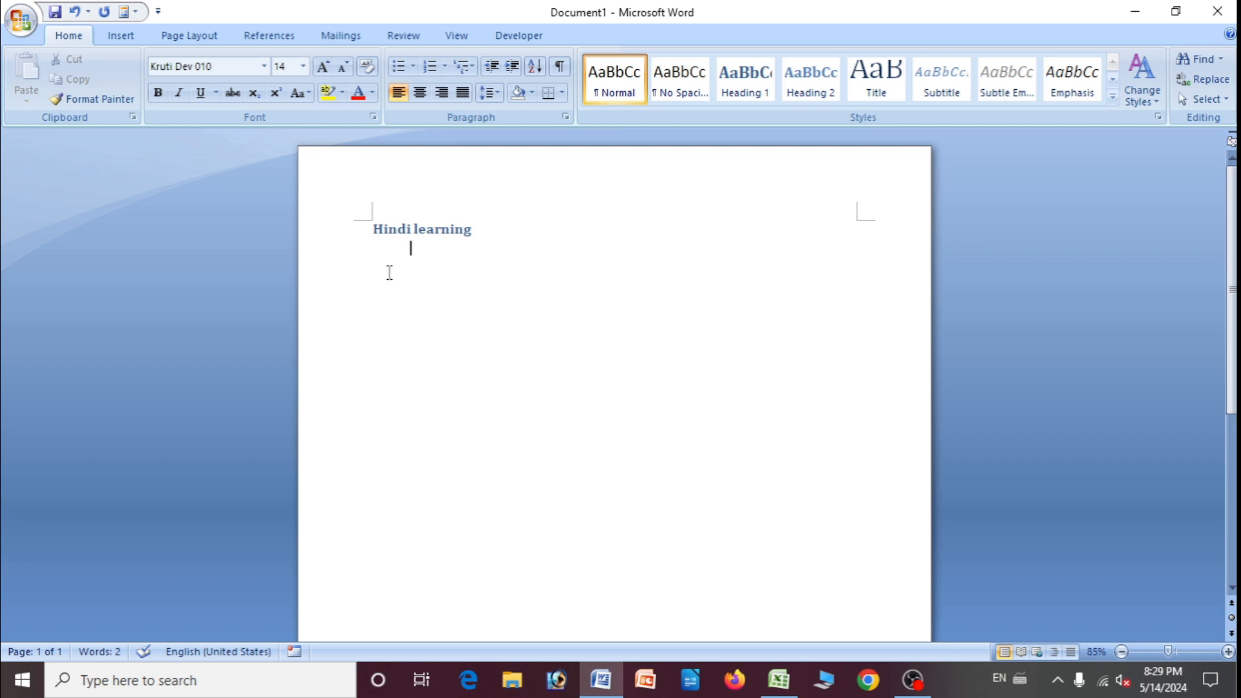
{"action": "type", "text": "fguh"}
{"action": "key", "text": "BackSpace"}
{"action": "key", "text": "BackSpace"}
{"action": "type", "text": "anh d"}
{"action": "key", "text": "BackSpace"}
{"action": "type", "text": ",d izdkj dh Hkqj"}
{"action": "key", "text": "BackSpace"}
{"action": "type", "text": ":"}
{"action": "key", "text": "BackSpace"}
{"action": "type", "text": ") Hkk'kk gS"}
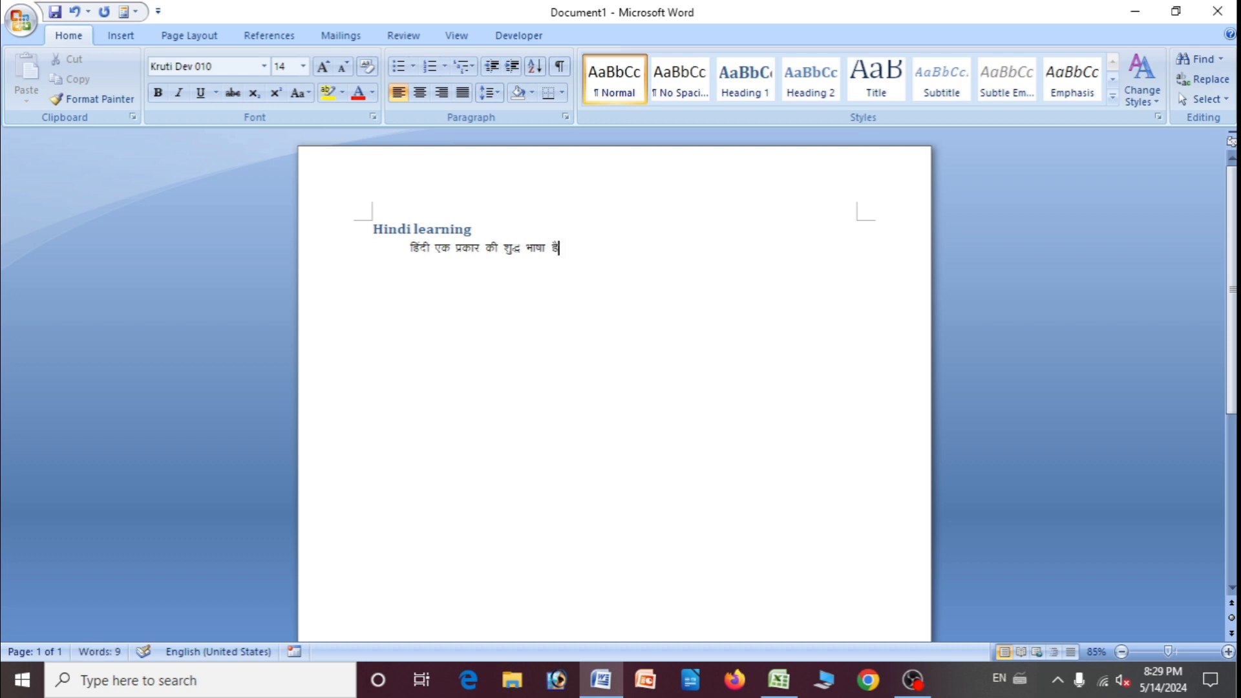
Add a new line below the Hindi sentence reading "English learning" in the Cambria (Headings) font.
{"action": "scroll", "coordinate": [394, 292], "scroll_direction": "up", "scroll_amount": 4}
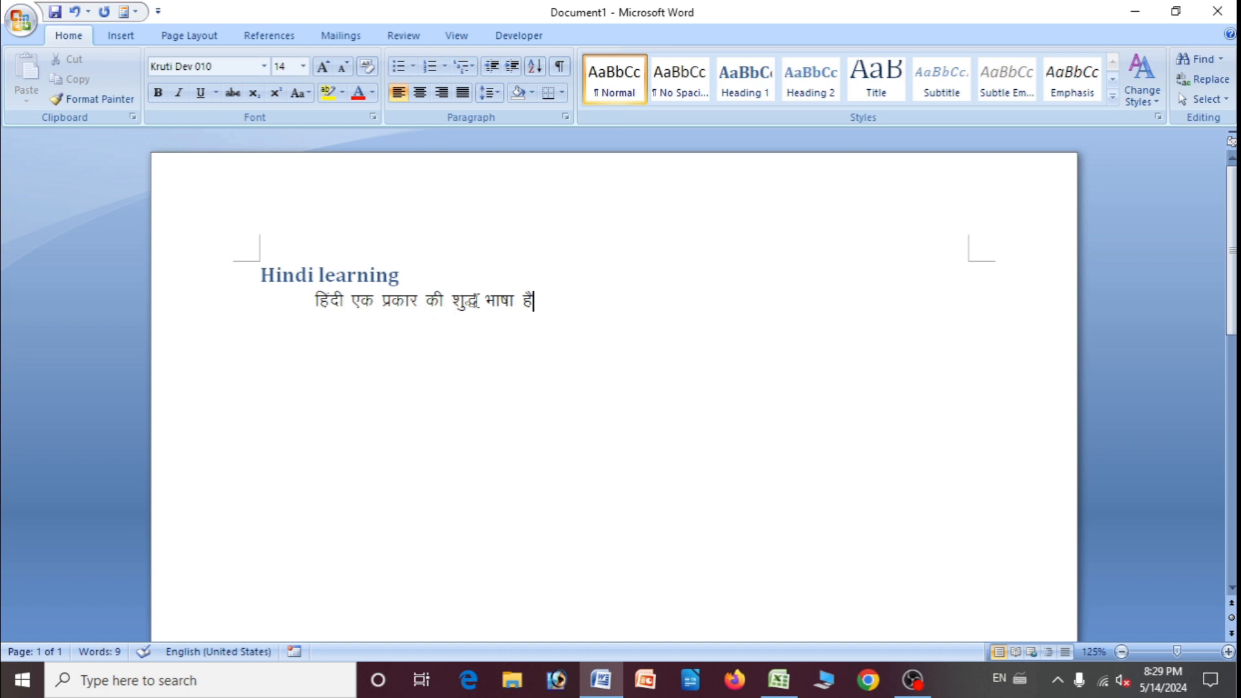
{"action": "key", "text": "Return"}
{"action": "left_click", "coordinate": [263, 66]}
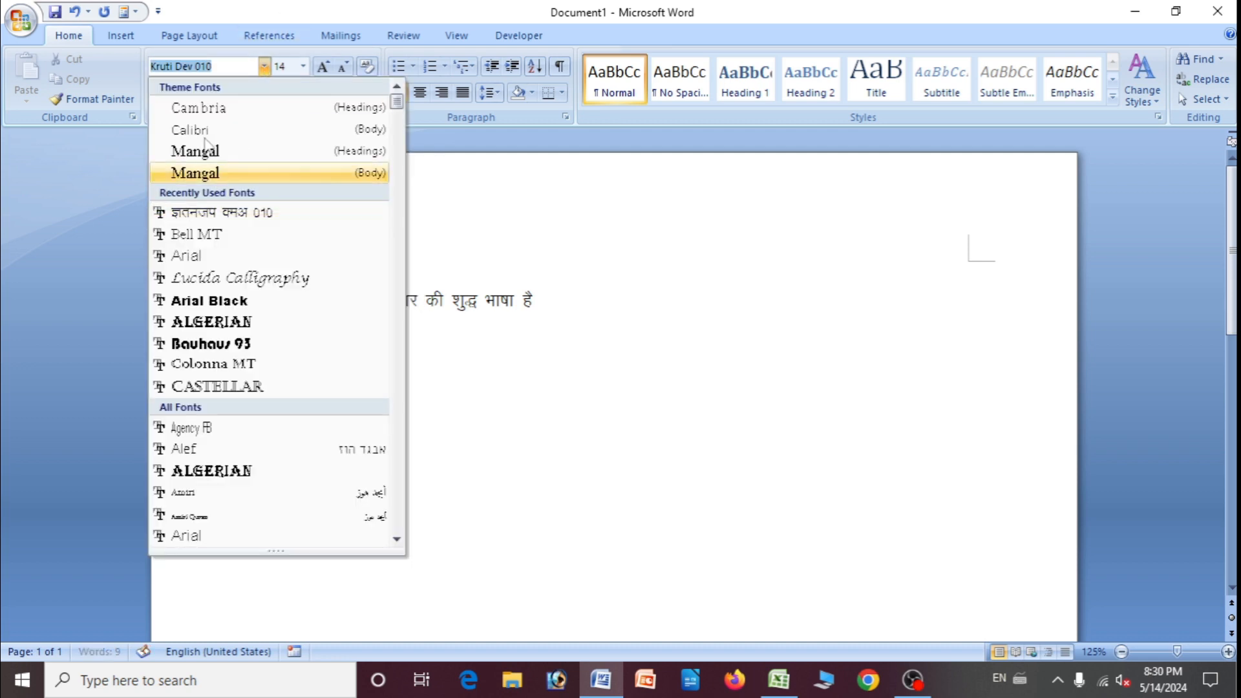
{"action": "left_click", "coordinate": [198, 107]}
{"action": "type", "text": "English"}
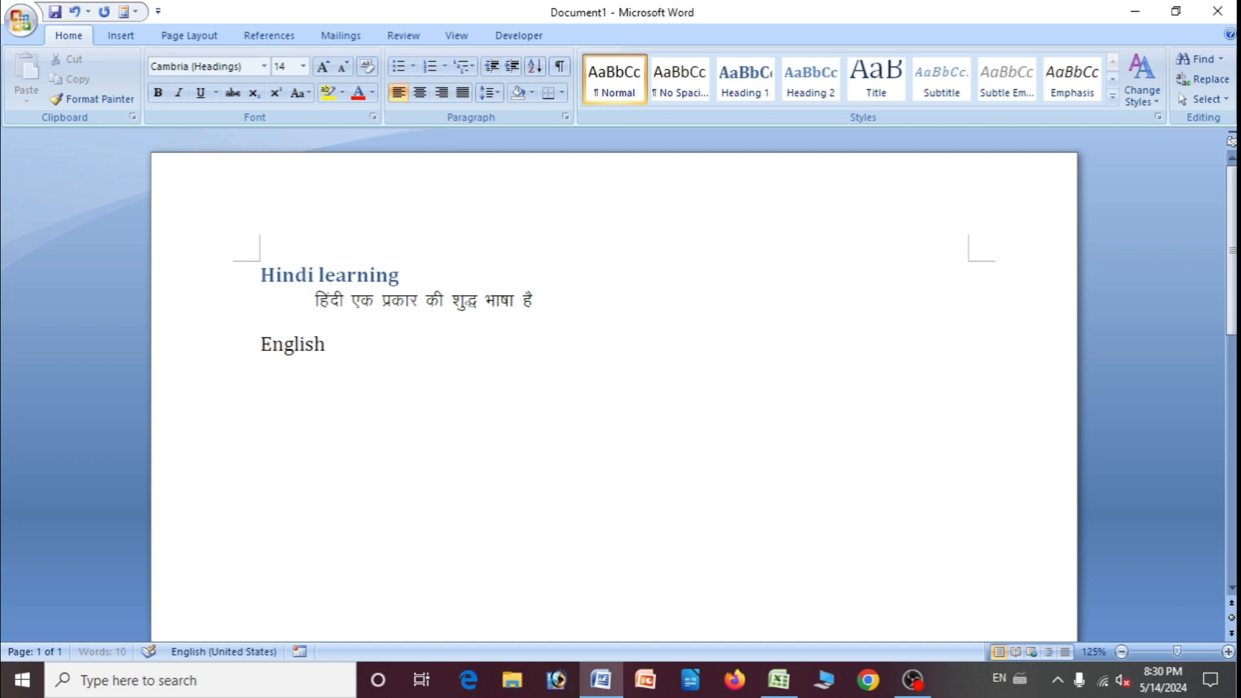
{"action": "type", "text": " learngi"}
{"action": "key", "text": "BackSpace"}
{"action": "key", "text": "BackSpace"}
{"action": "type", "text": "ing"}
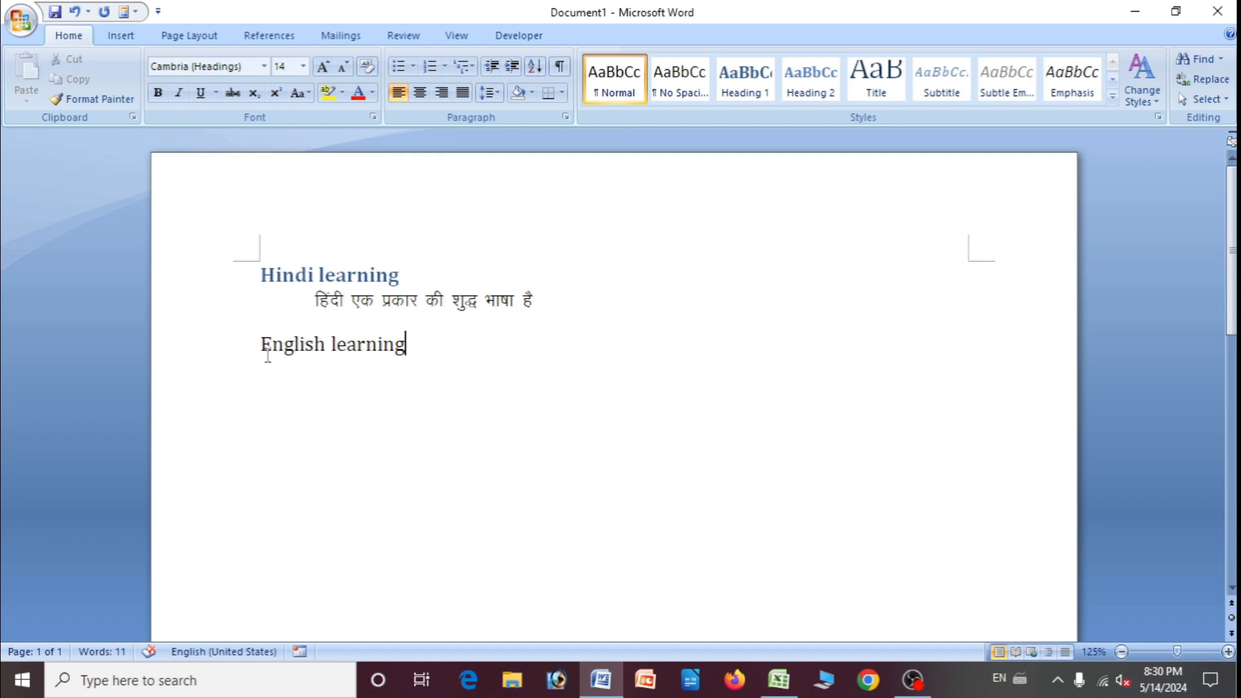
Format the "English learning" line as Heading 1 and remove the space before the paragraph.
{"action": "triple_click", "coordinate": [268, 356]}
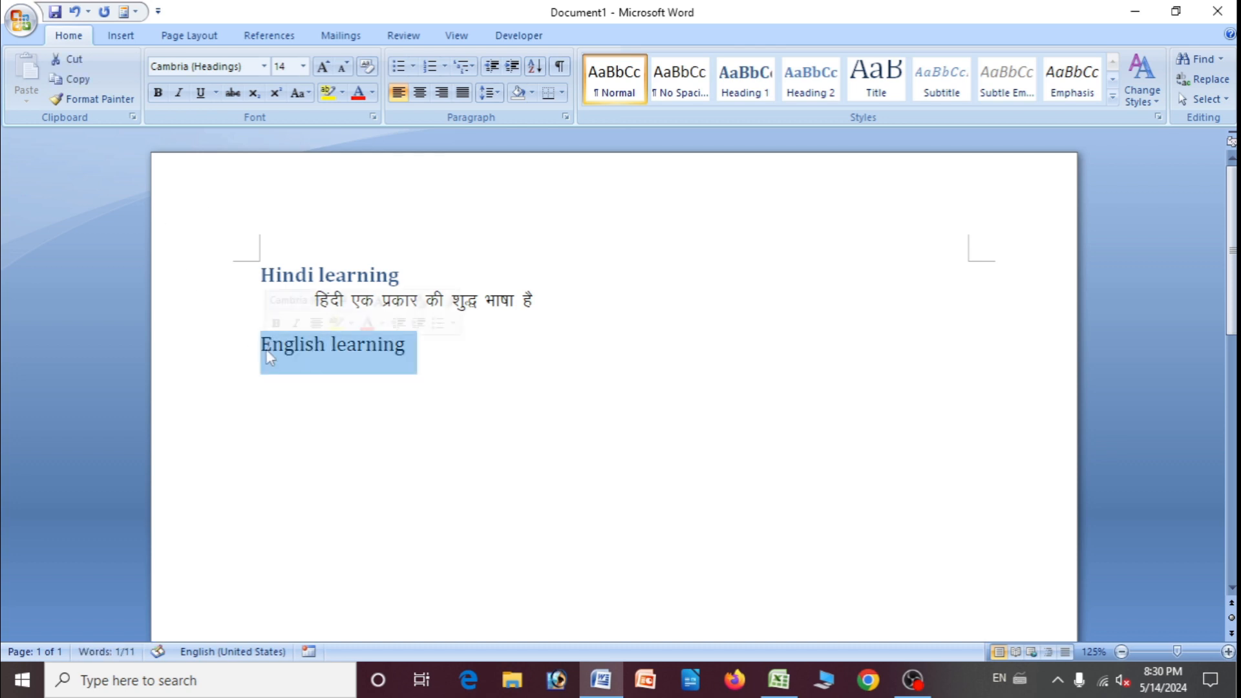
{"action": "left_click", "coordinate": [743, 90]}
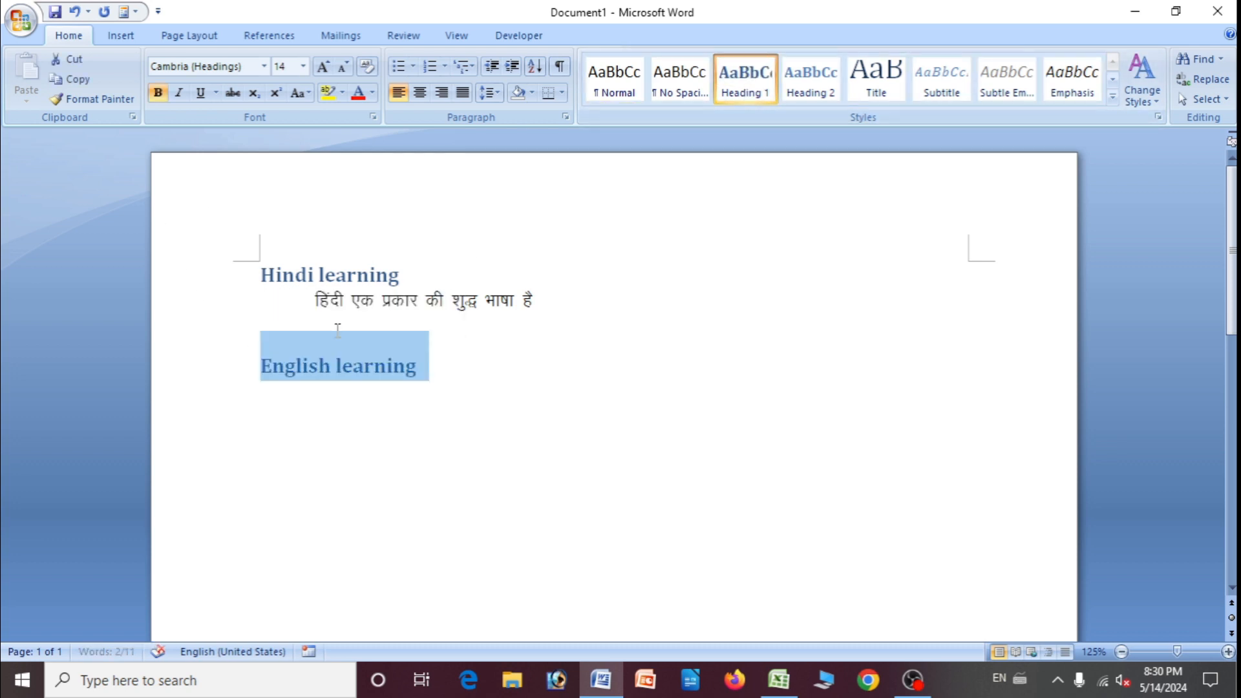
{"action": "left_click", "coordinate": [503, 98]}
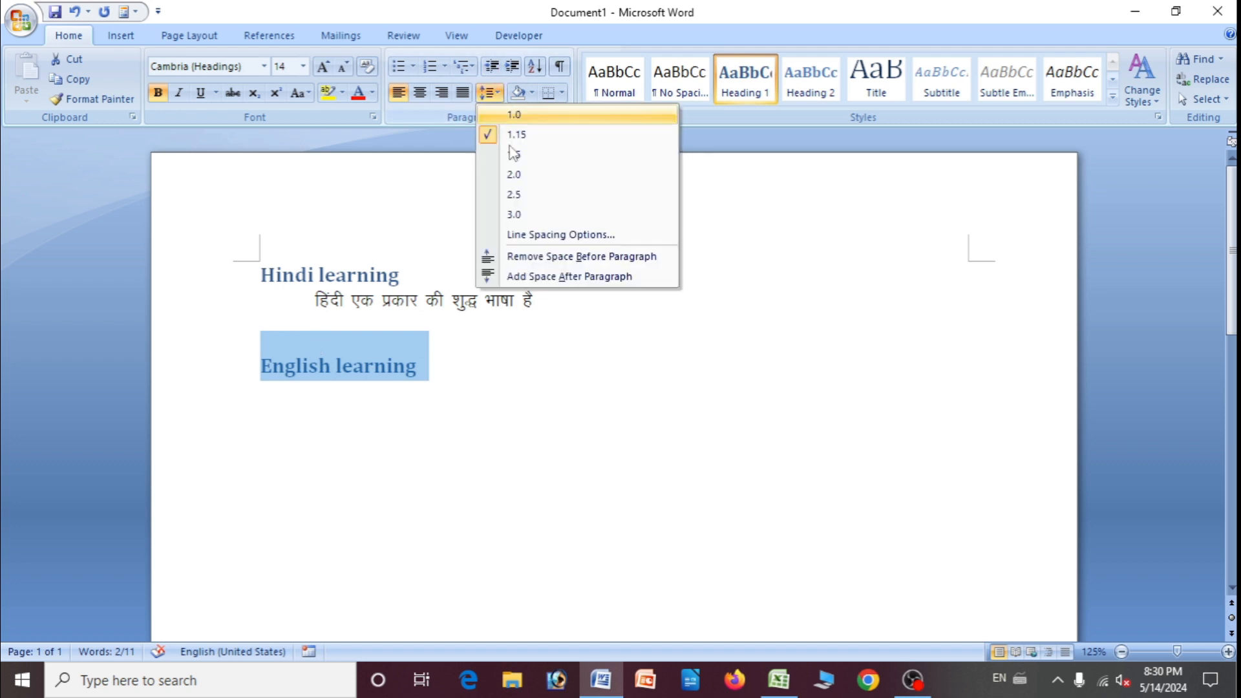
{"action": "left_click", "coordinate": [521, 256]}
Add an indented line below the English heading reading "Learning the pronunciation".
{"action": "left_click", "coordinate": [467, 383]}
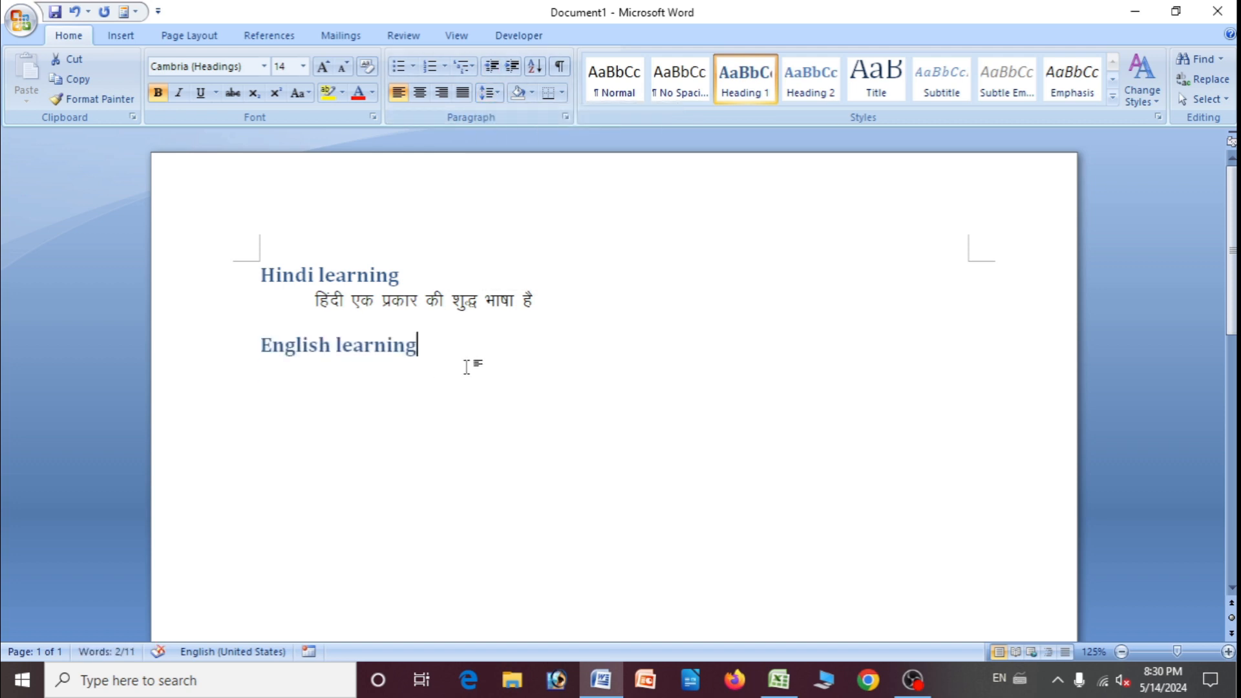
{"action": "key", "text": "Return"}
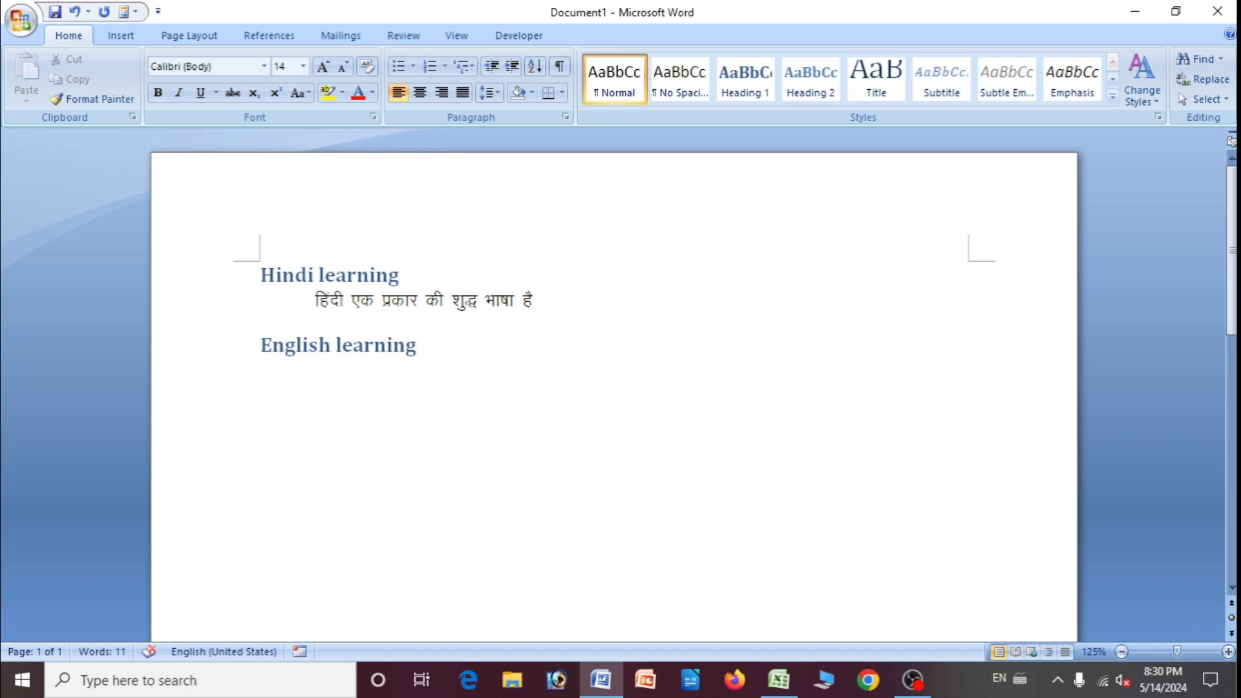
{"action": "type", "text": "Learni"}
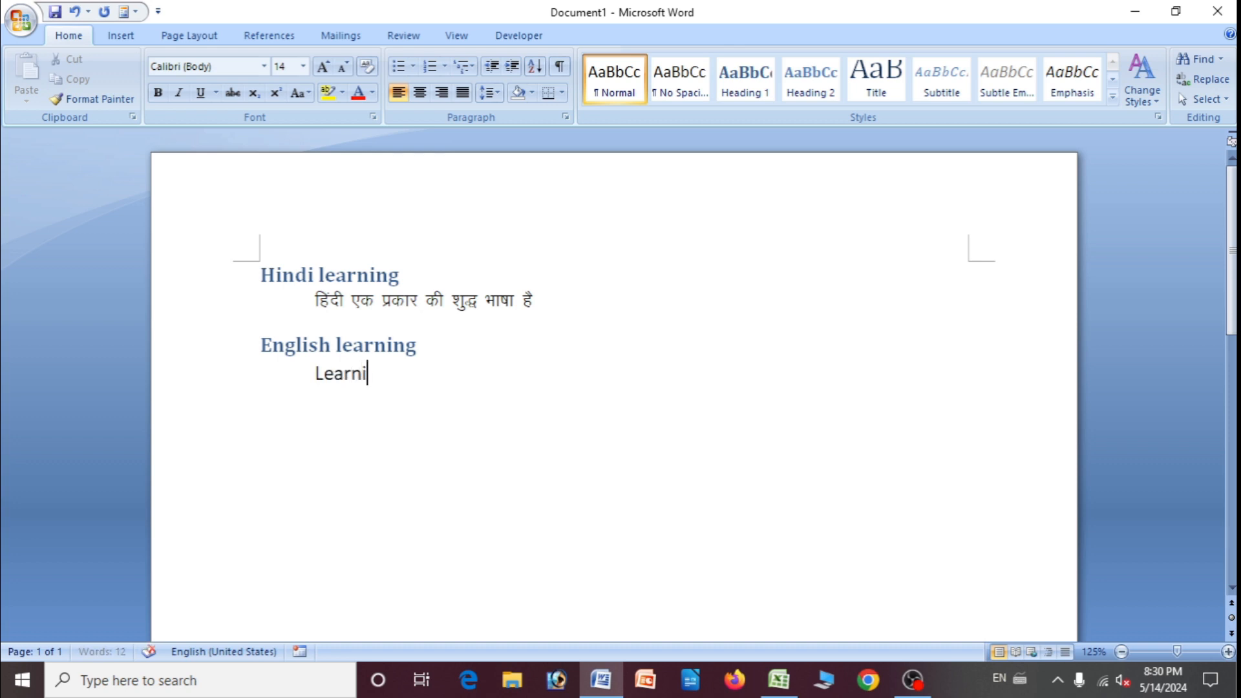
{"action": "type", "text": "ng the"}
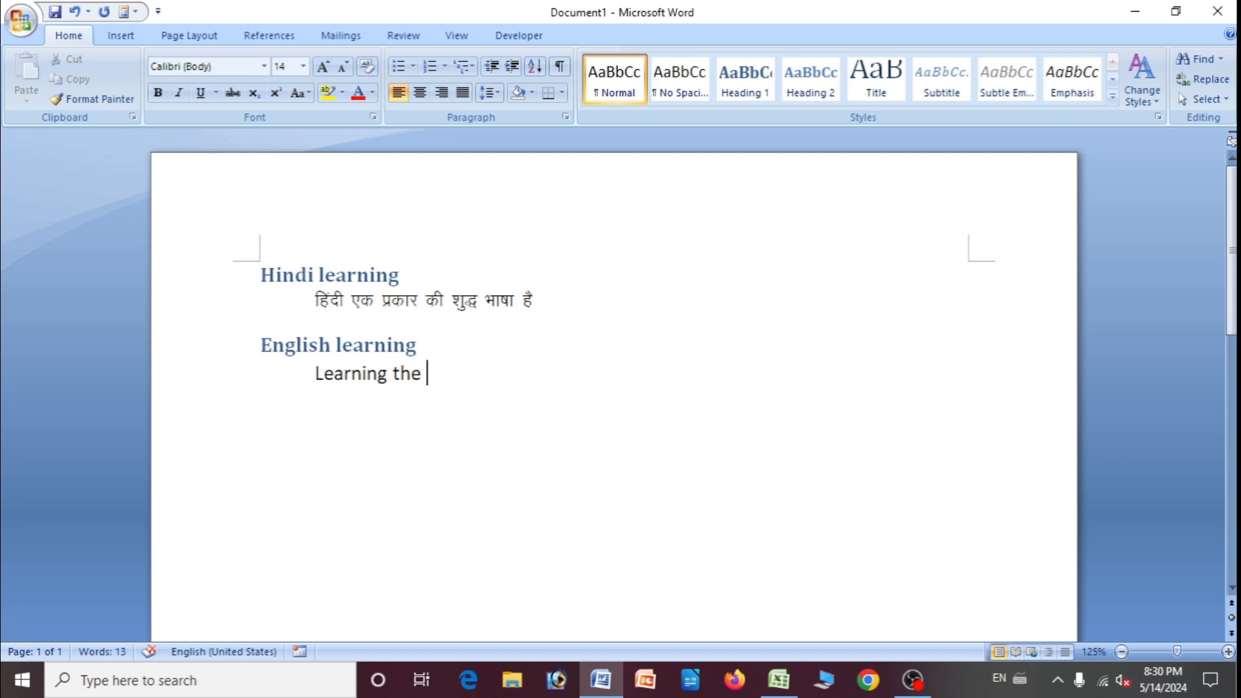
{"action": "type", "text": "pronun"}
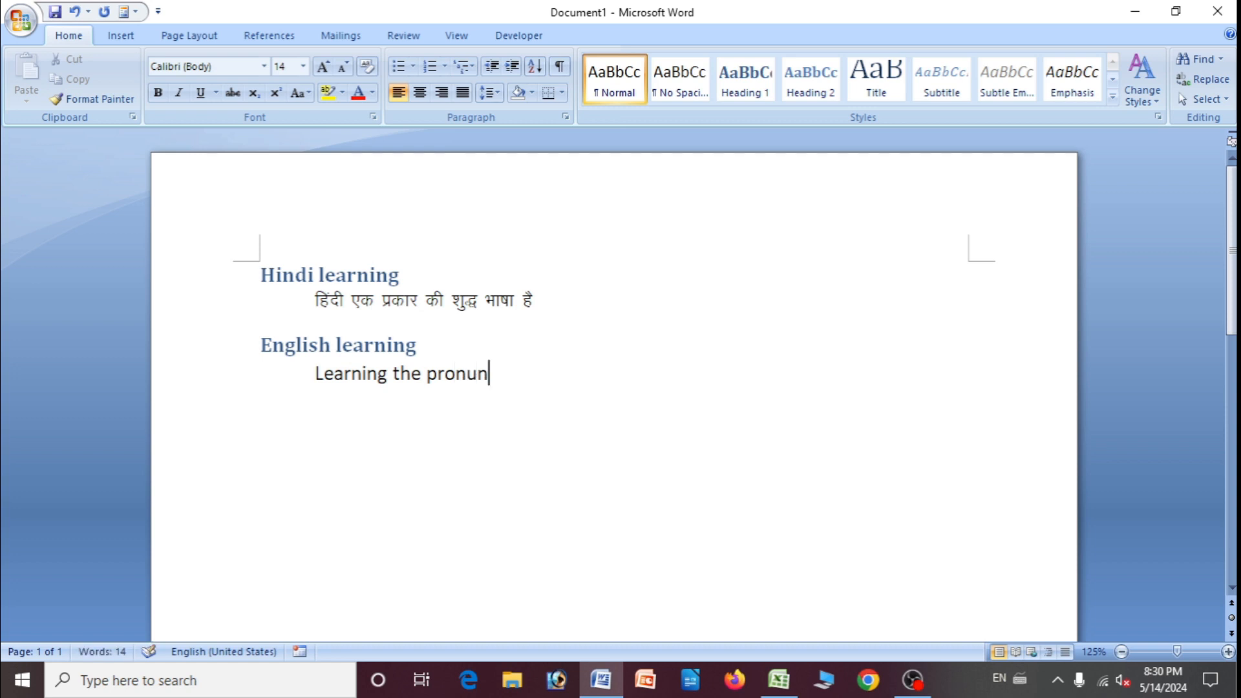
{"action": "type", "text": "ciation"}
Add a "Math" line below the pronunciation text, format it as Heading 1 and remove the space before the paragraph.
{"action": "key", "text": "Return"}
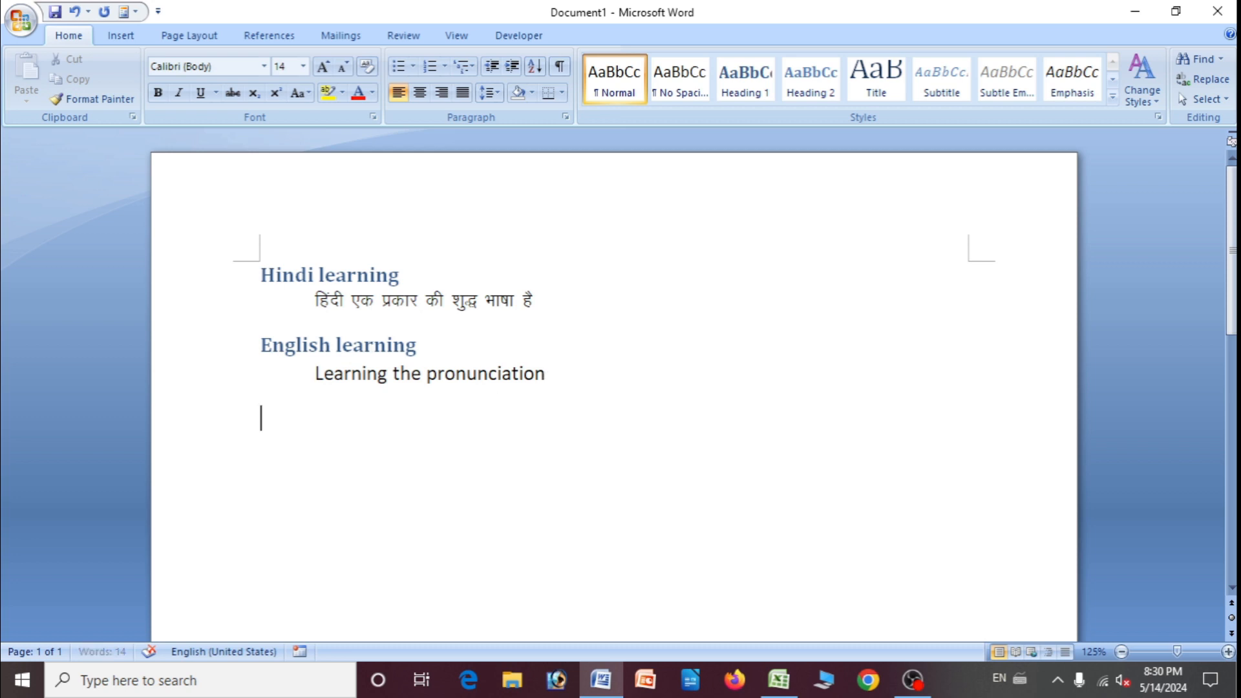
{"action": "type", "text": "Math"}
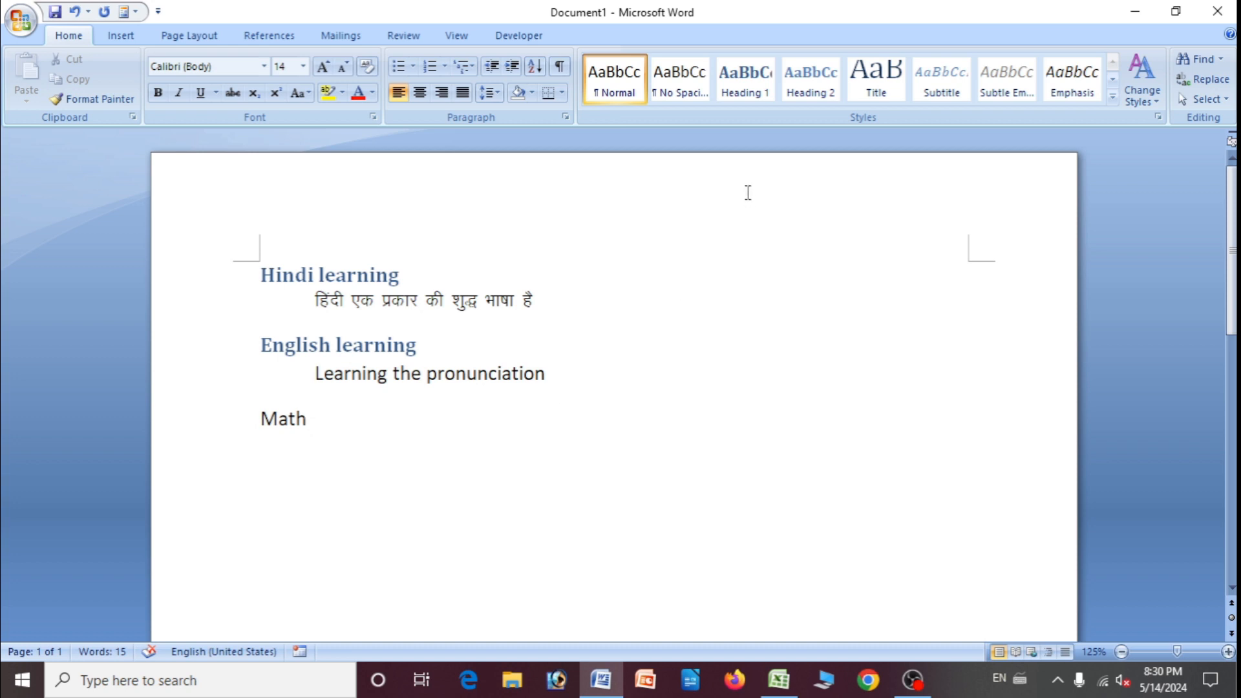
{"action": "double_click", "coordinate": [266, 420]}
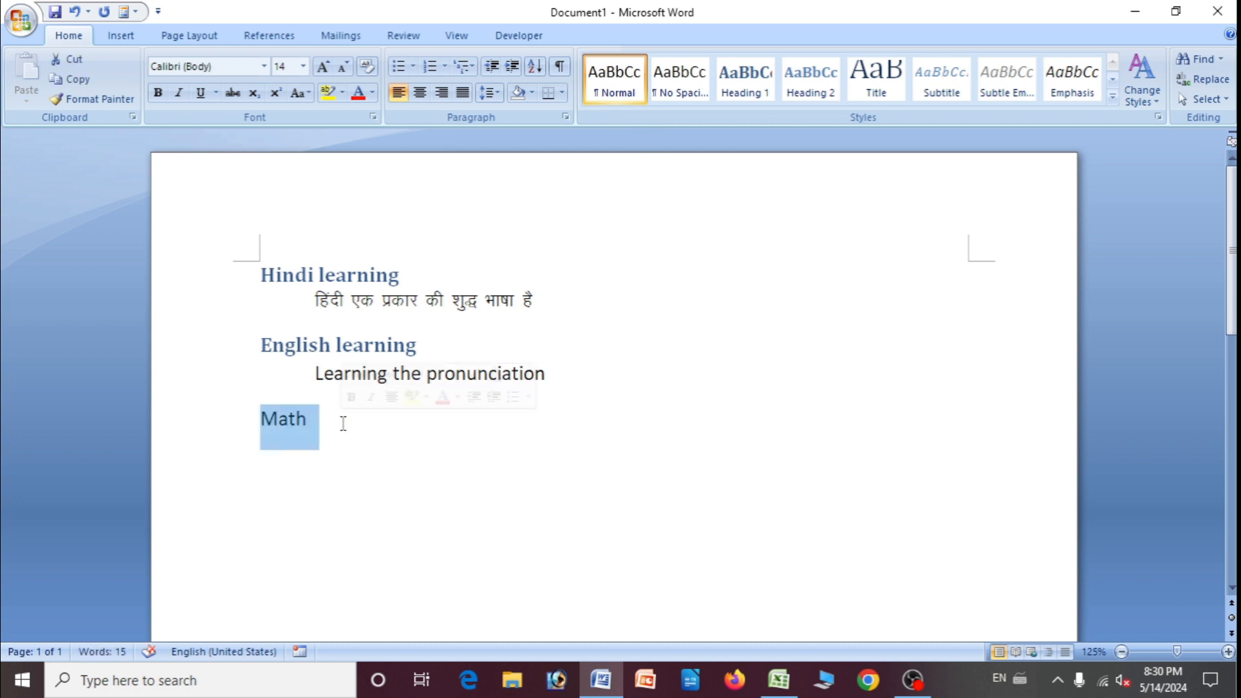
{"action": "left_click", "coordinate": [745, 79]}
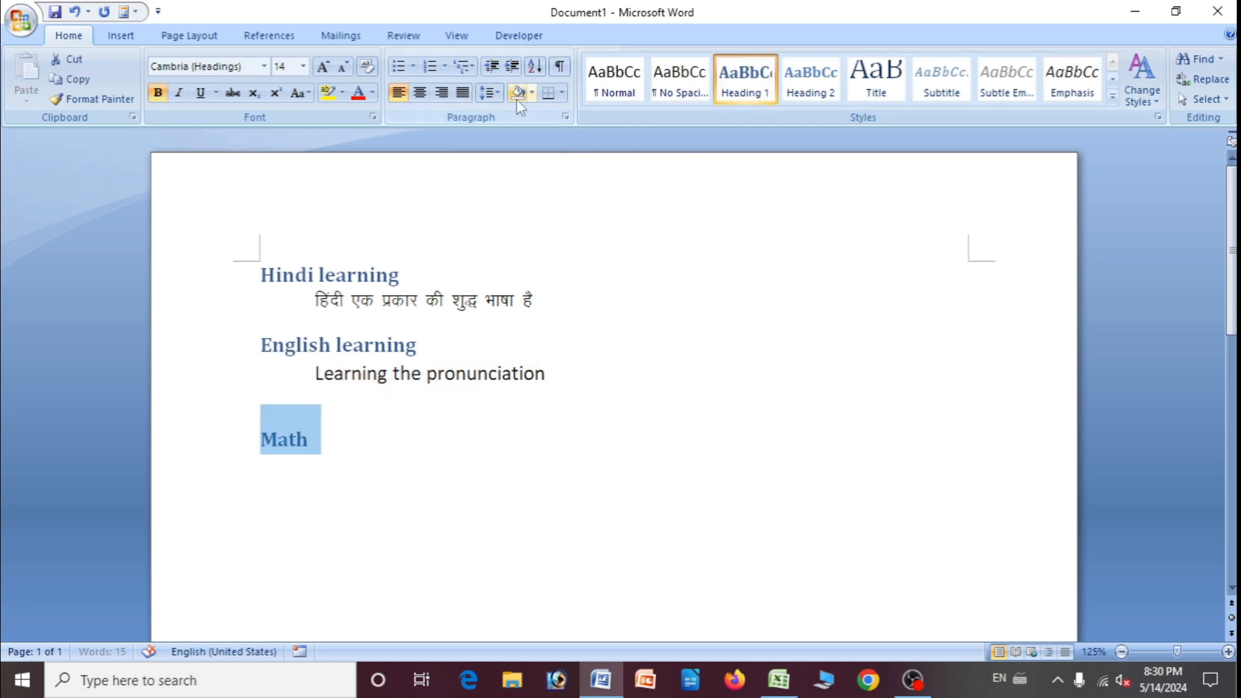
{"action": "left_click", "coordinate": [497, 92]}
{"action": "left_click", "coordinate": [556, 253]}
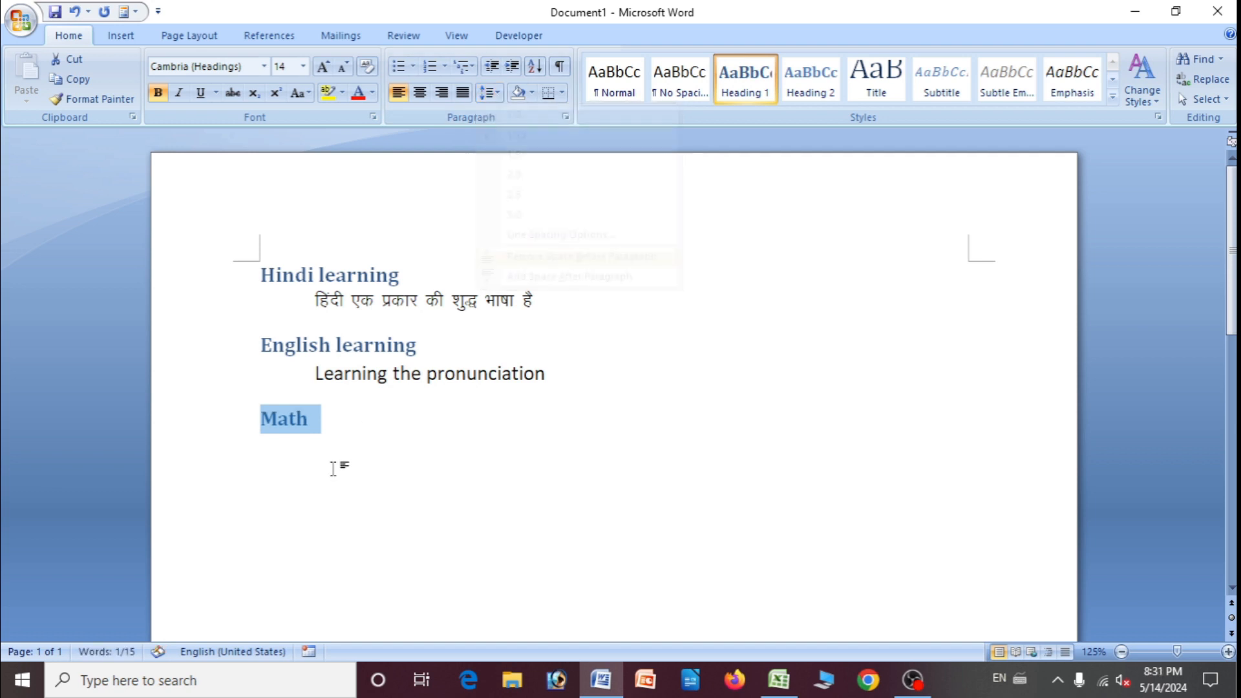
Add an indented line below the Math heading reading "Formula of math".
{"action": "left_click", "coordinate": [335, 432]}
{"action": "key", "text": "Tab"}
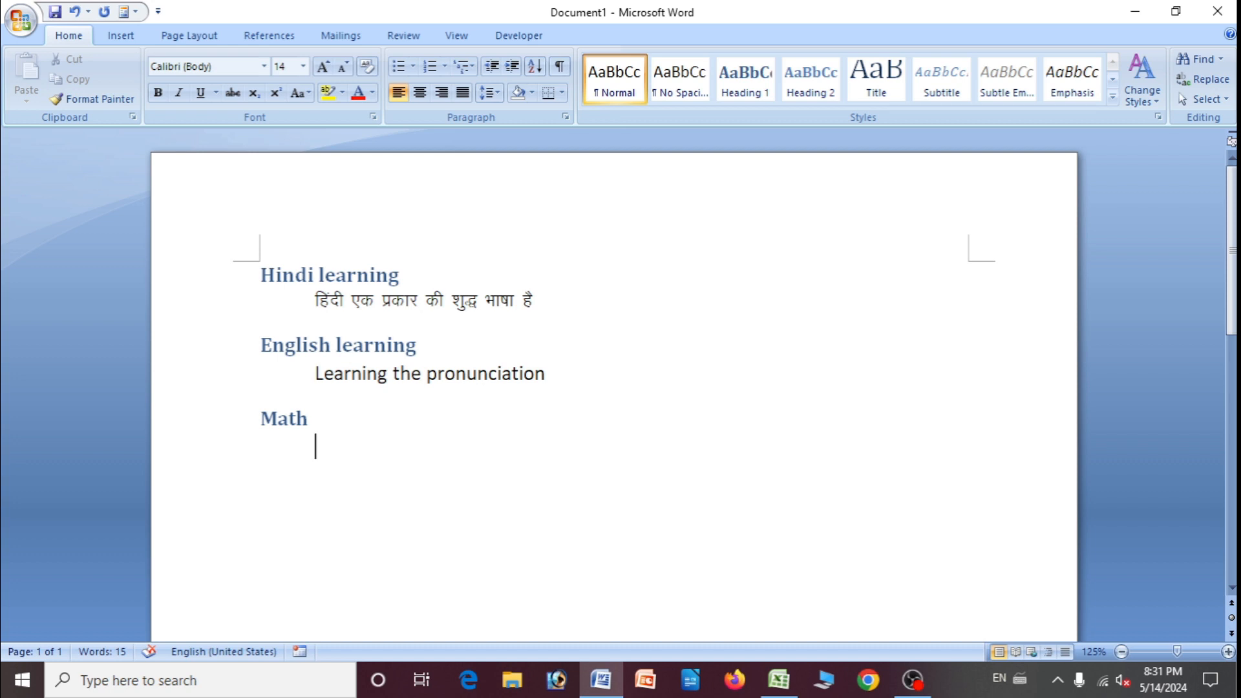
{"action": "type", "text": "Formula of math"}
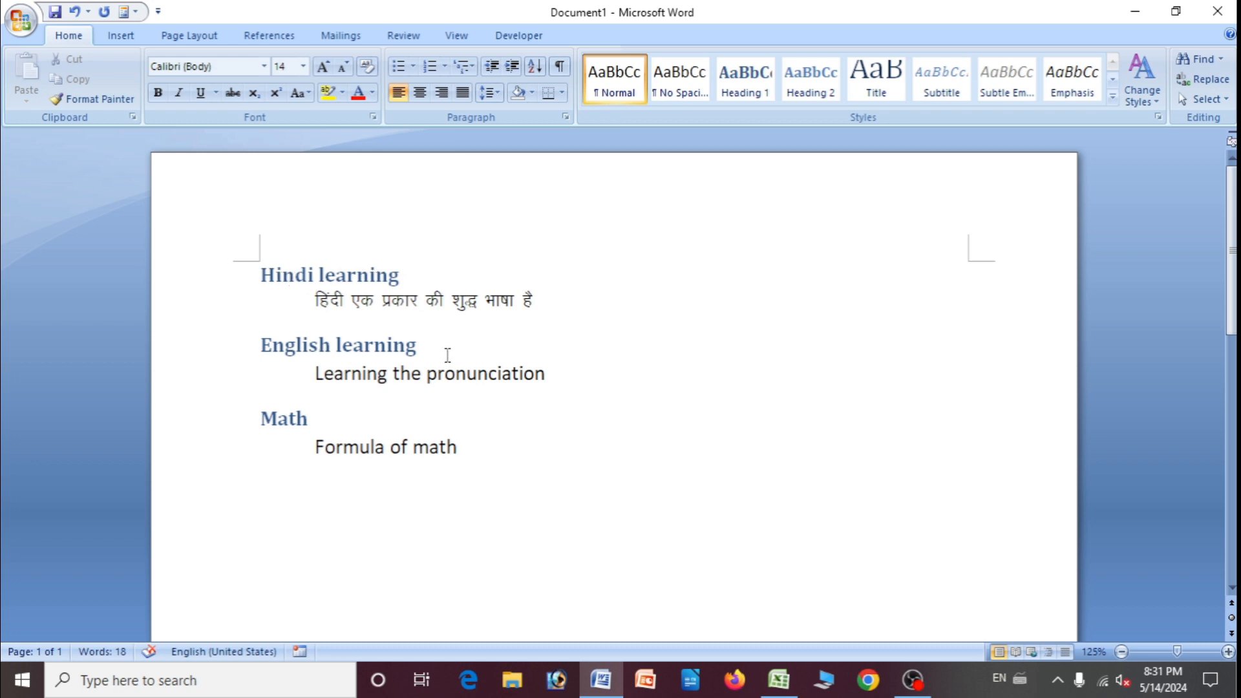
Insert two blank lines below the Hindi sentence and set the font there to Cambria (Headings).
{"action": "left_click", "coordinate": [540, 304]}
{"action": "key", "text": "Return"}
{"action": "key", "text": "Return"}
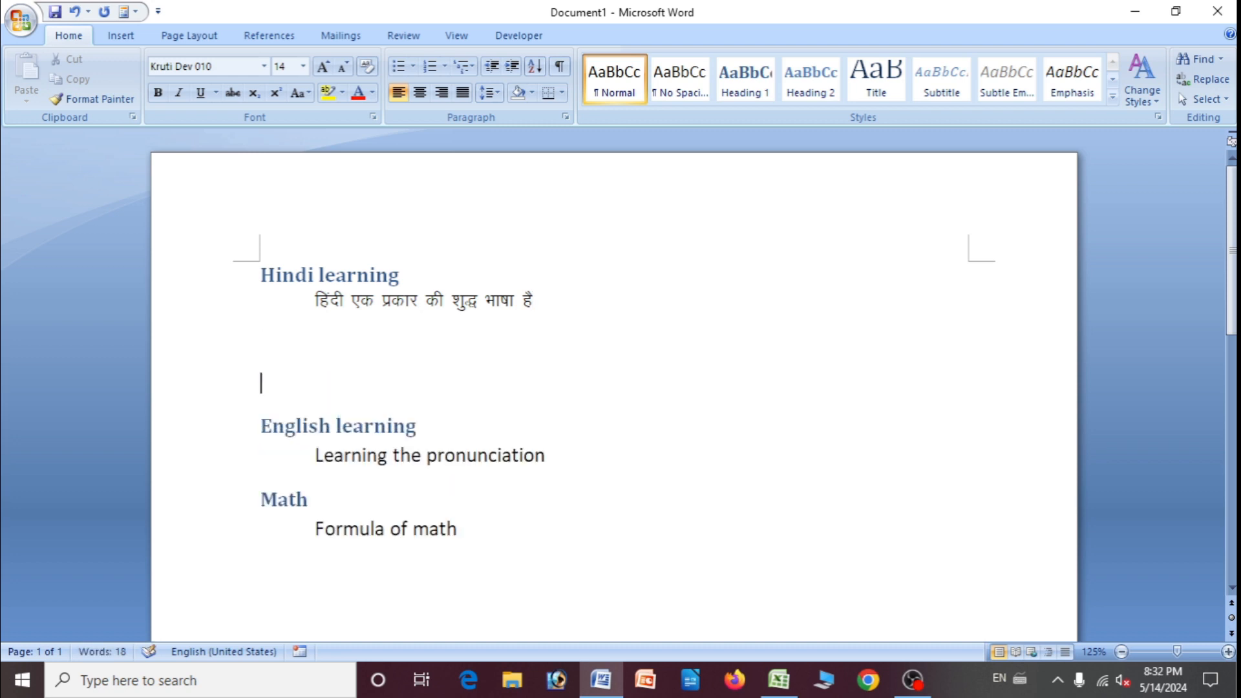
{"action": "type", "text": "x"}
{"action": "key", "text": "BackSpace"}
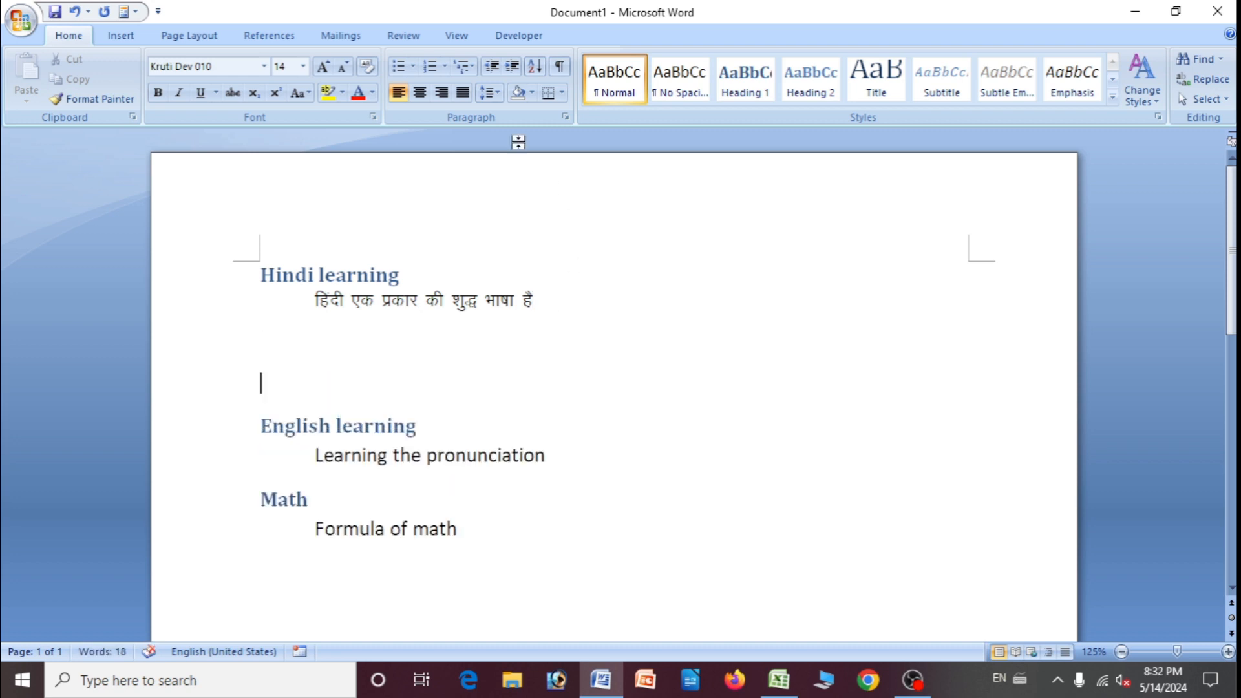
{"action": "left_click", "coordinate": [264, 66]}
{"action": "left_click", "coordinate": [211, 111]}
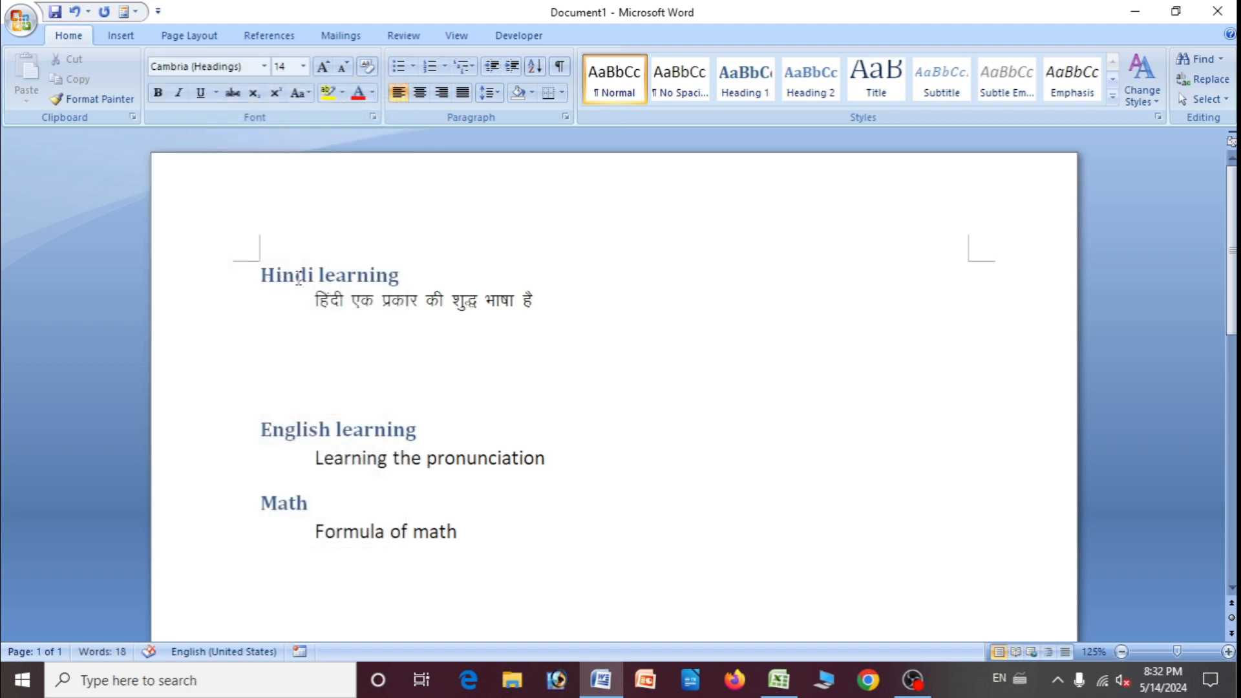
Generate filler text below the Hindi sentence with =rand(10,10), and undo the generated paragraphs so the formula line is kept.
{"action": "type", "text": "=rand(1"}
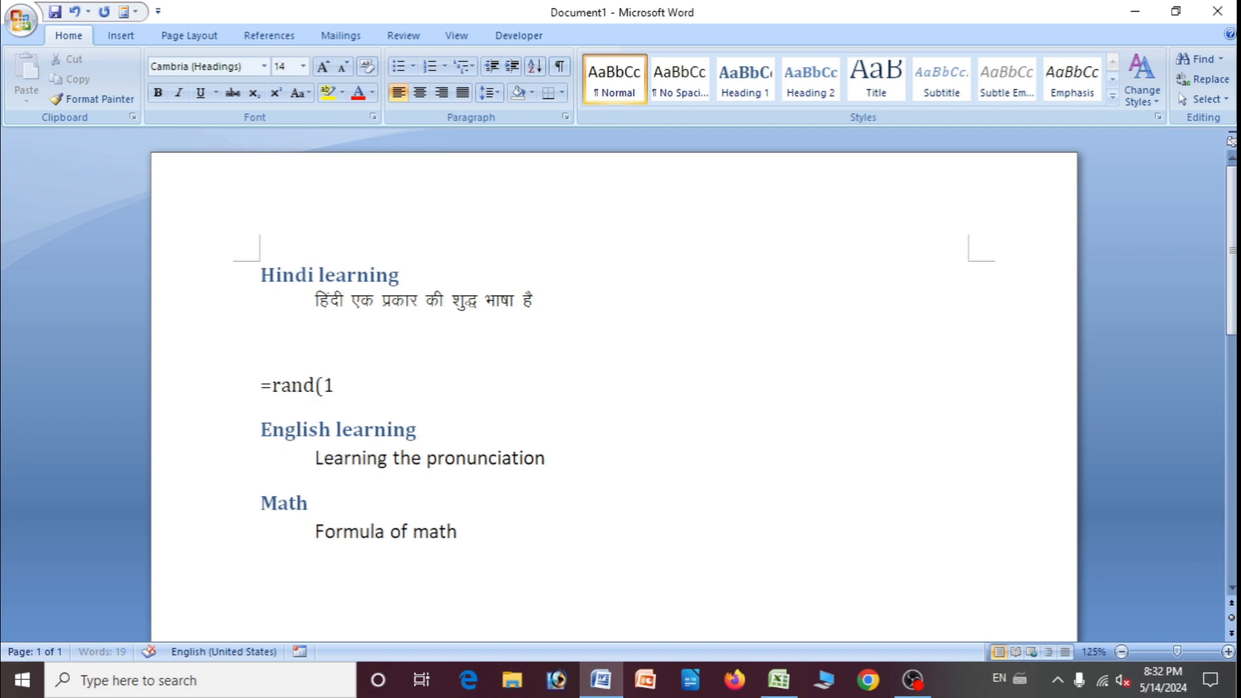
{"action": "type", "text": "0,10)"}
{"action": "key", "text": "Return"}
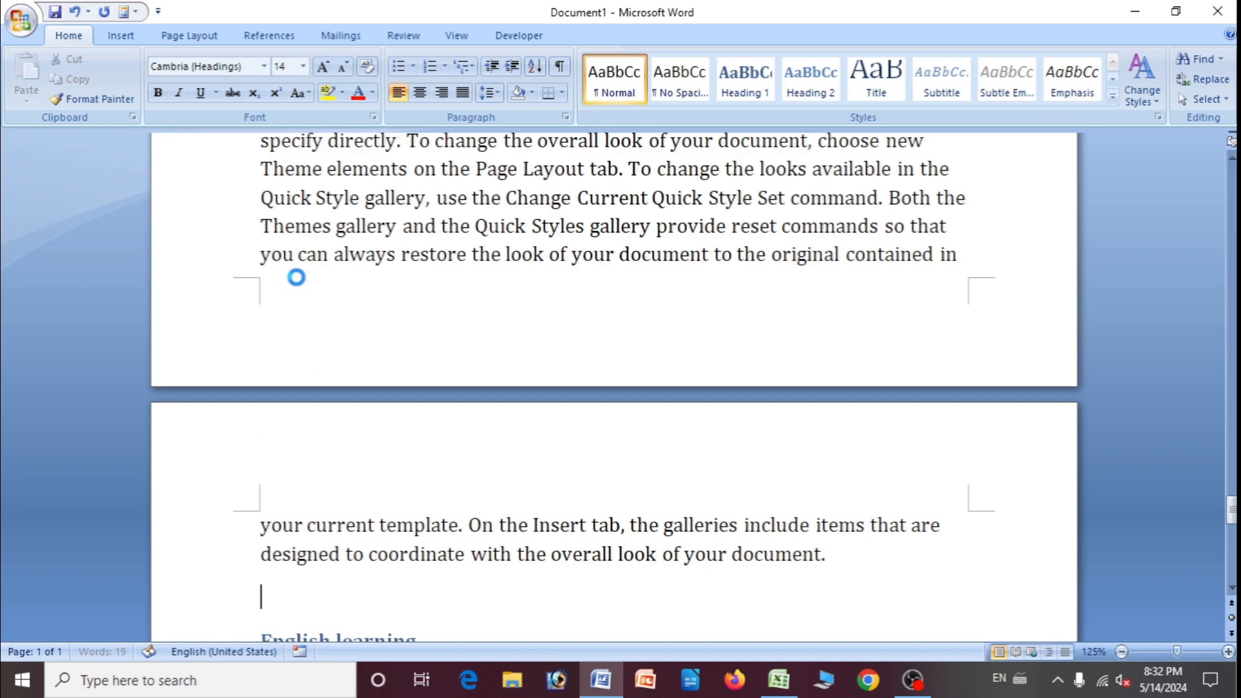
{"action": "scroll", "coordinate": [314, 302], "scroll_direction": "up", "scroll_amount": 11}
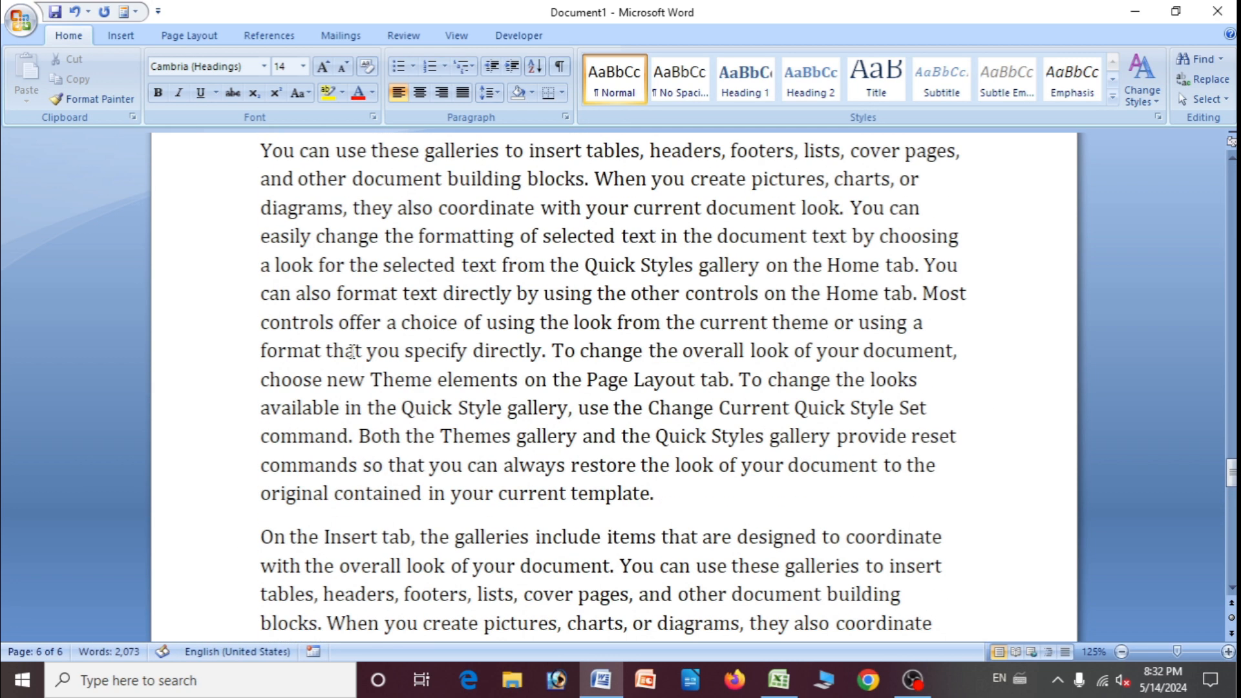
{"action": "scroll", "coordinate": [352, 352], "scroll_direction": "up", "scroll_amount": 10}
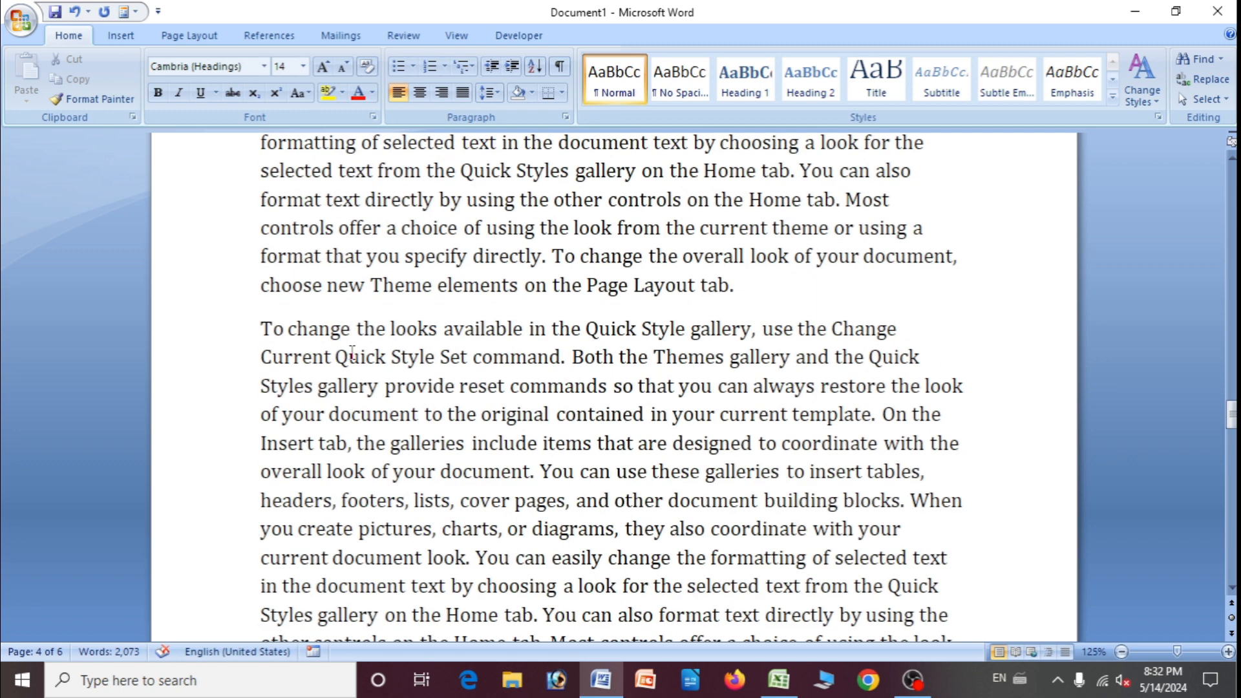
{"action": "key", "text": "ctrl+z"}
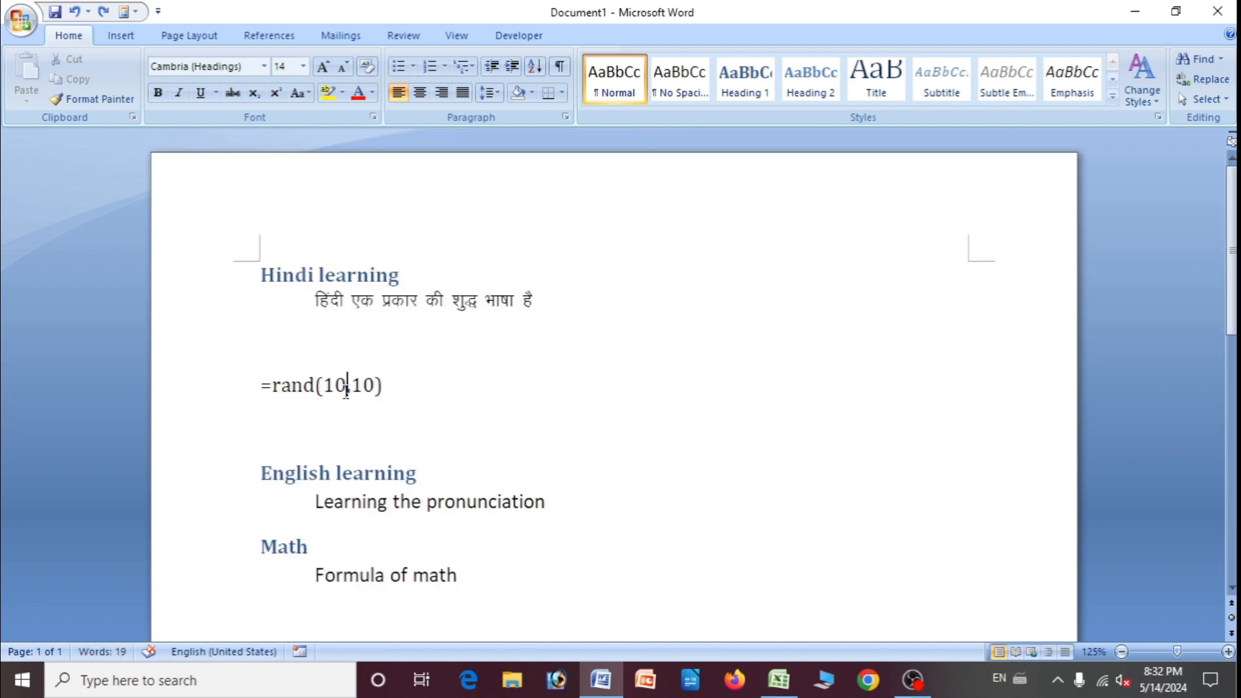
Change the filler formula to =rand(3,10), generate the text and undo the generated paragraphs.
{"action": "left_click", "coordinate": [346, 391]}
{"action": "key", "text": "BackSpace"}
{"action": "key", "text": "BackSpace"}
{"action": "type", "text": "3"}
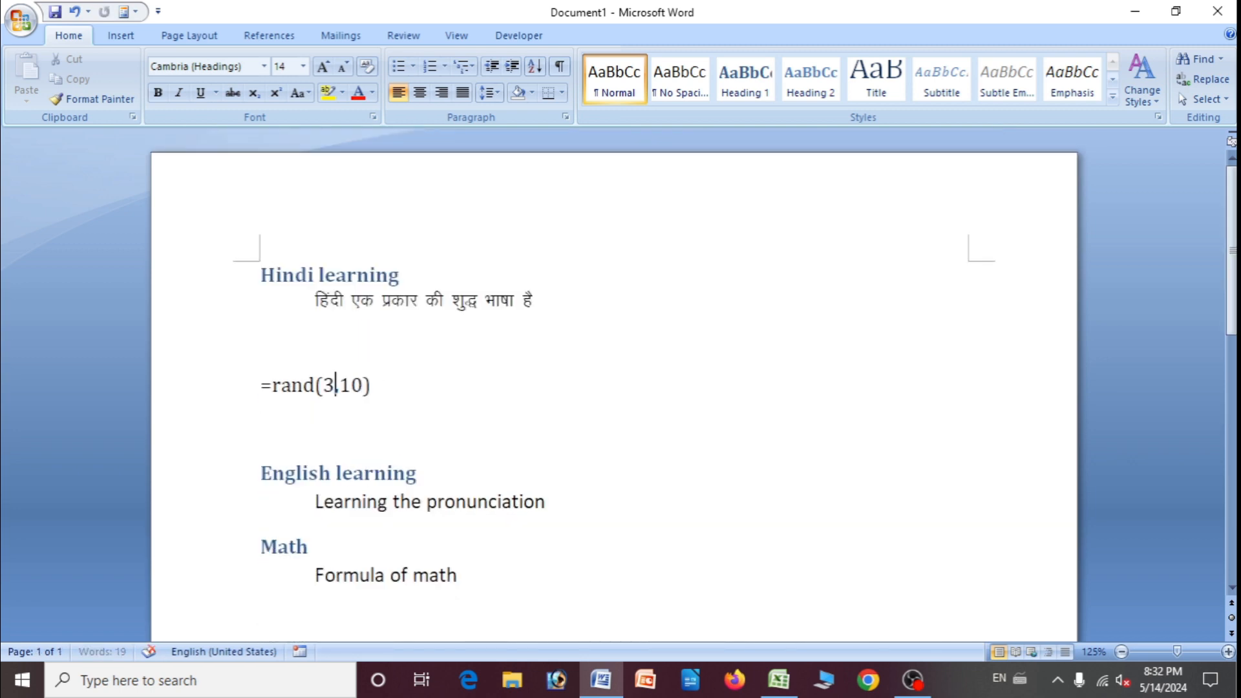
{"action": "left_click", "coordinate": [388, 402]}
{"action": "key", "text": "Return"}
{"action": "scroll", "coordinate": [382, 405], "scroll_direction": "up", "scroll_amount": 10}
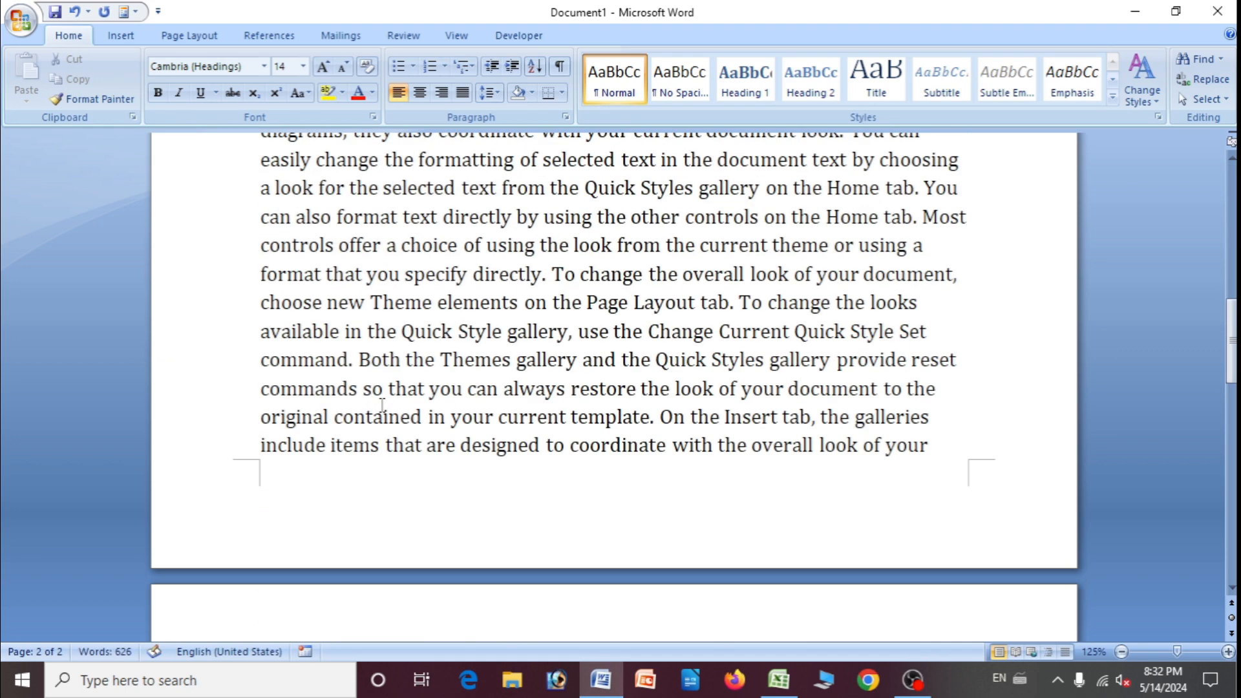
{"action": "key", "text": "ctrl+z"}
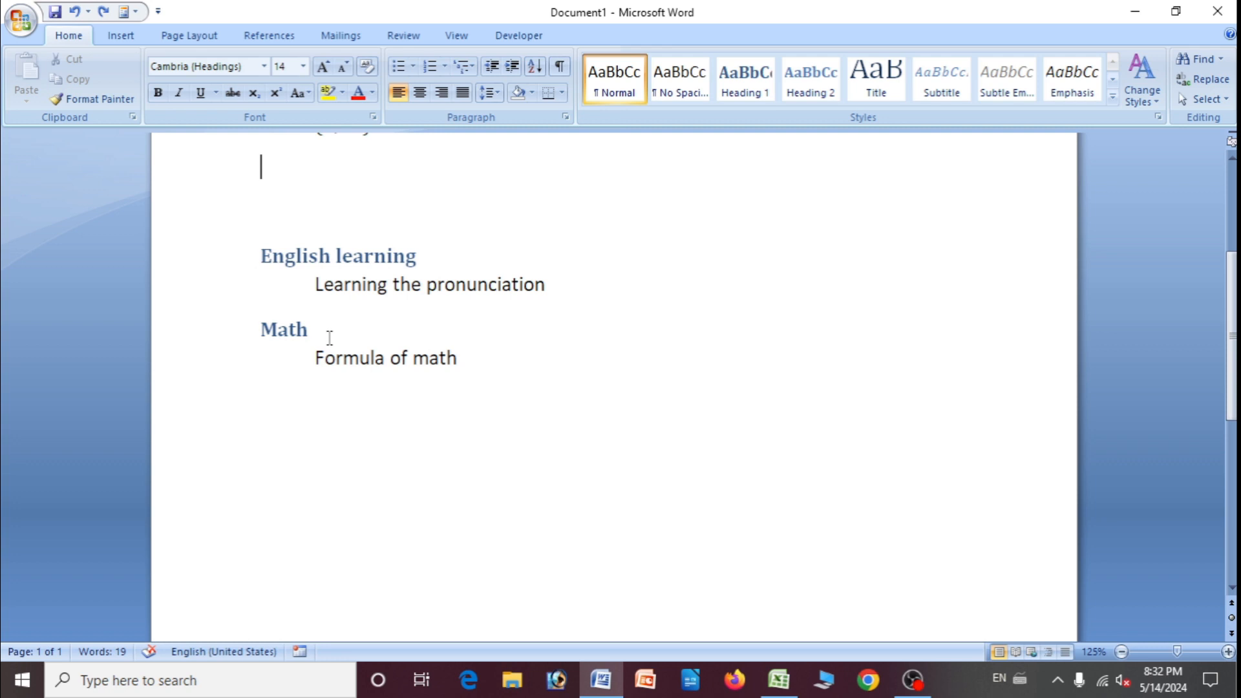
Change the filler formula below the Hindi sentence to =rand(1,10) and generate the text.
{"action": "scroll", "coordinate": [327, 310], "scroll_direction": "up", "scroll_amount": 3}
{"action": "left_click", "coordinate": [335, 341]}
{"action": "key", "text": "BackSpace"}
{"action": "key", "text": "BackSpace"}
{"action": "type", "text": "1,10)"}
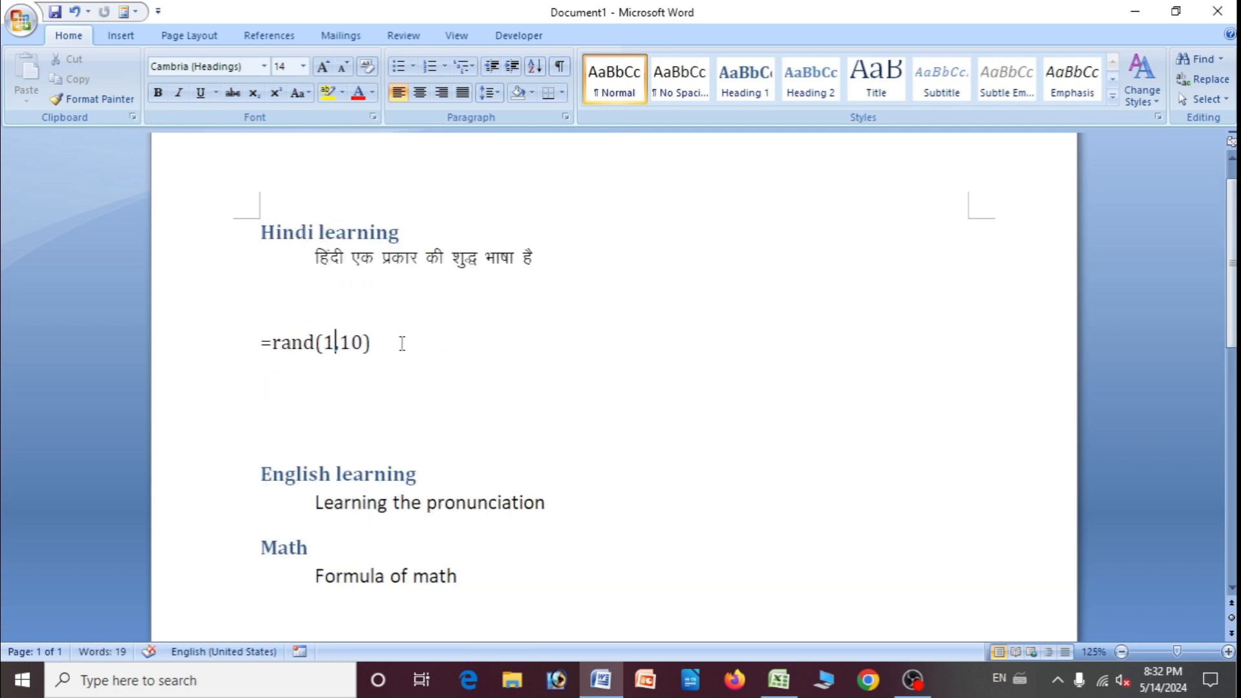
{"action": "key", "text": "Return"}
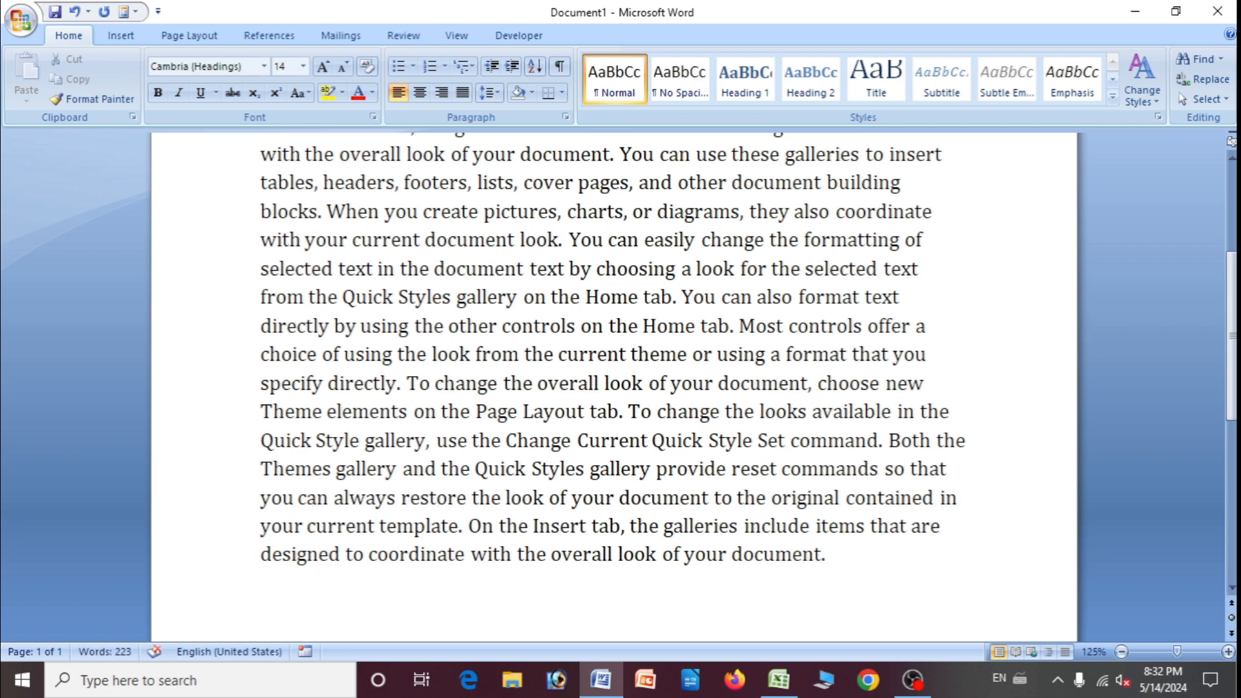
{"action": "scroll", "coordinate": [418, 352], "scroll_direction": "up", "scroll_amount": 3}
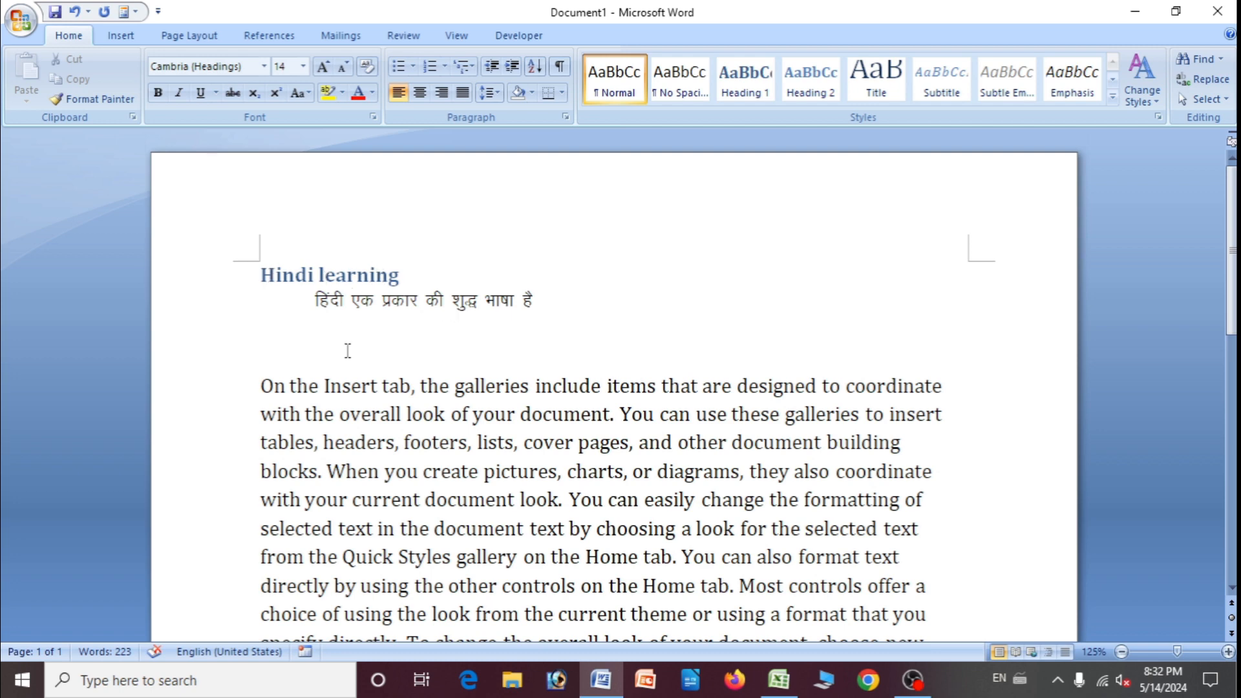
Insert a page break after the Hindi filler text so the English learning heading starts on a new page.
{"action": "scroll", "coordinate": [413, 349], "scroll_direction": "down", "scroll_amount": 4}
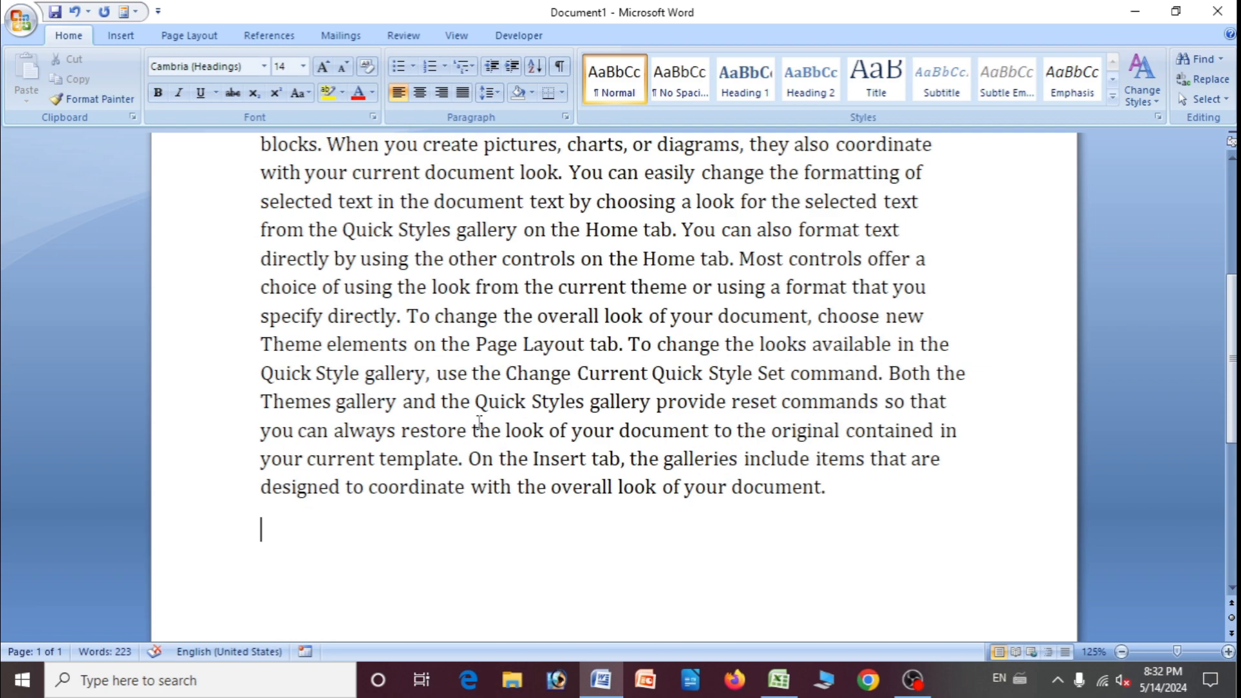
{"action": "scroll", "coordinate": [479, 421], "scroll_direction": "down", "scroll_amount": 5}
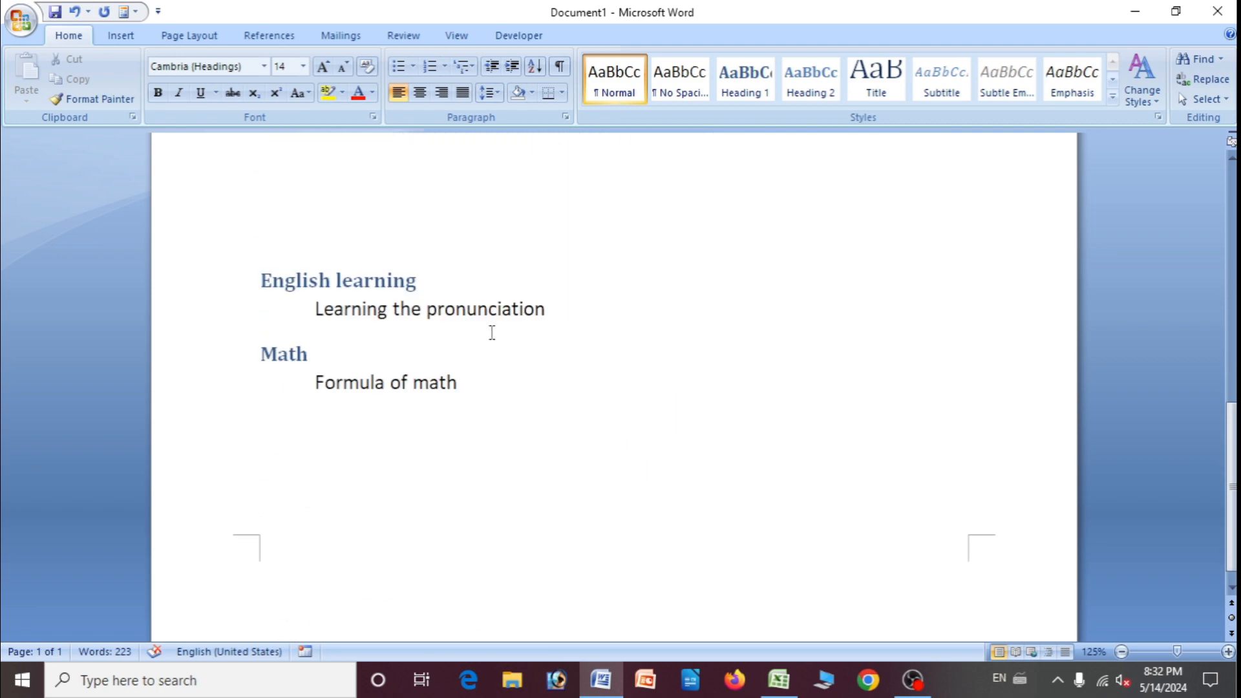
{"action": "scroll", "coordinate": [430, 363], "scroll_direction": "up", "scroll_amount": 8}
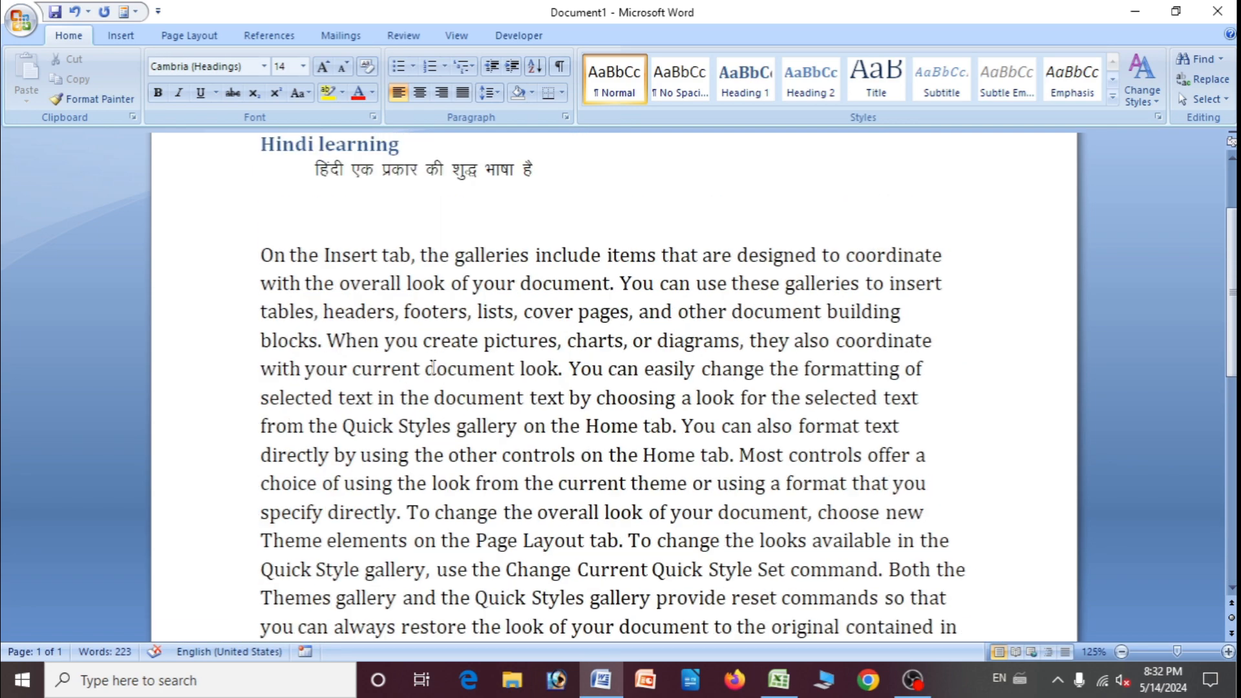
{"action": "scroll", "coordinate": [433, 366], "scroll_direction": "down", "scroll_amount": 9}
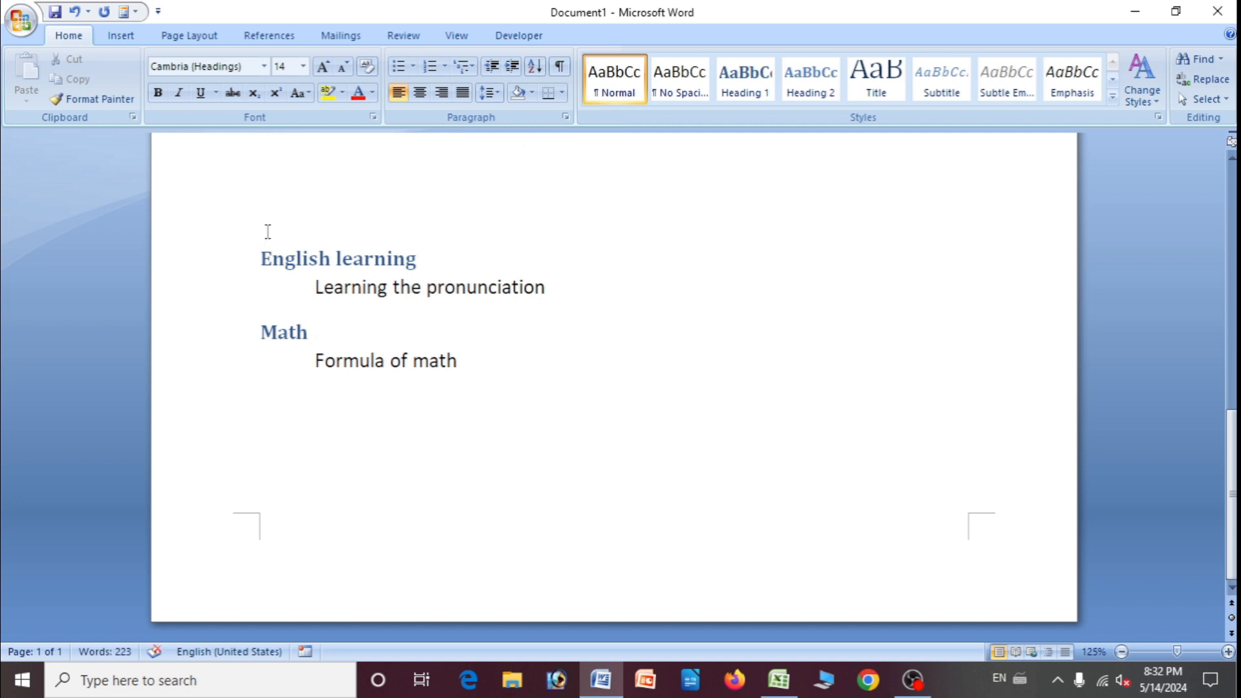
{"action": "key", "text": "ctrl+Return"}
{"action": "scroll", "coordinate": [272, 260], "scroll_direction": "down", "scroll_amount": 5}
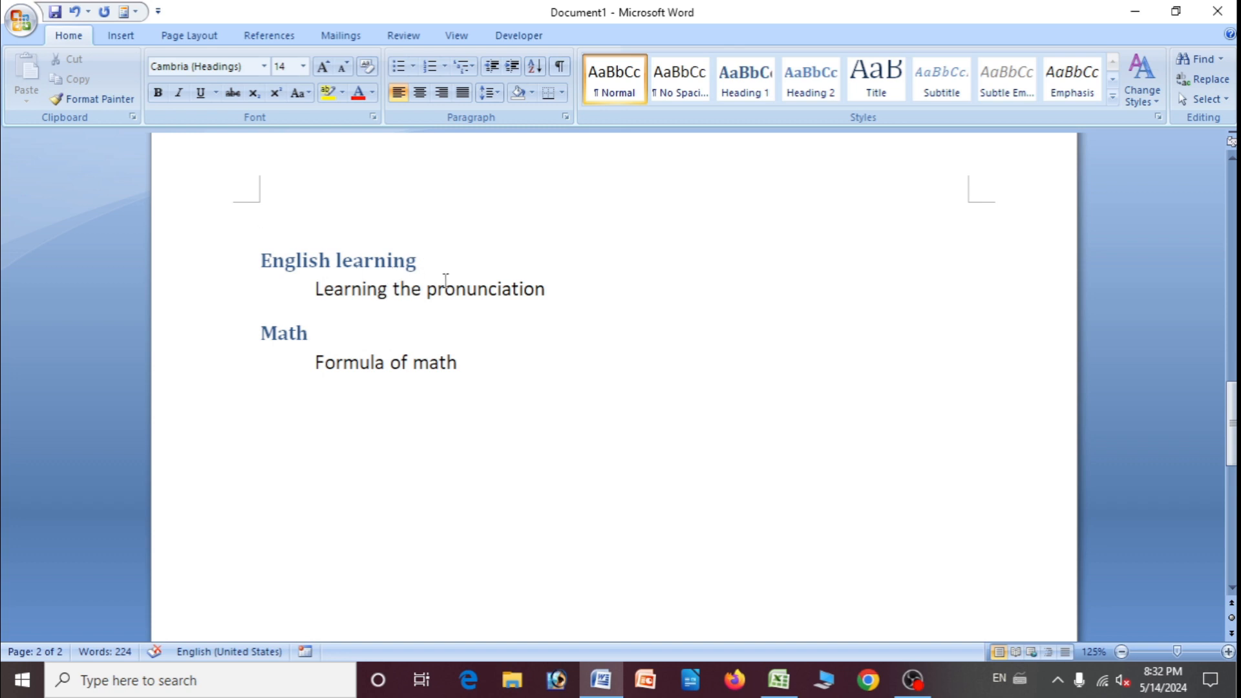
Generate default filler text with =rand() on a new line below "Learning the pronunciation".
{"action": "left_click", "coordinate": [590, 299]}
{"action": "key", "text": "Return"}
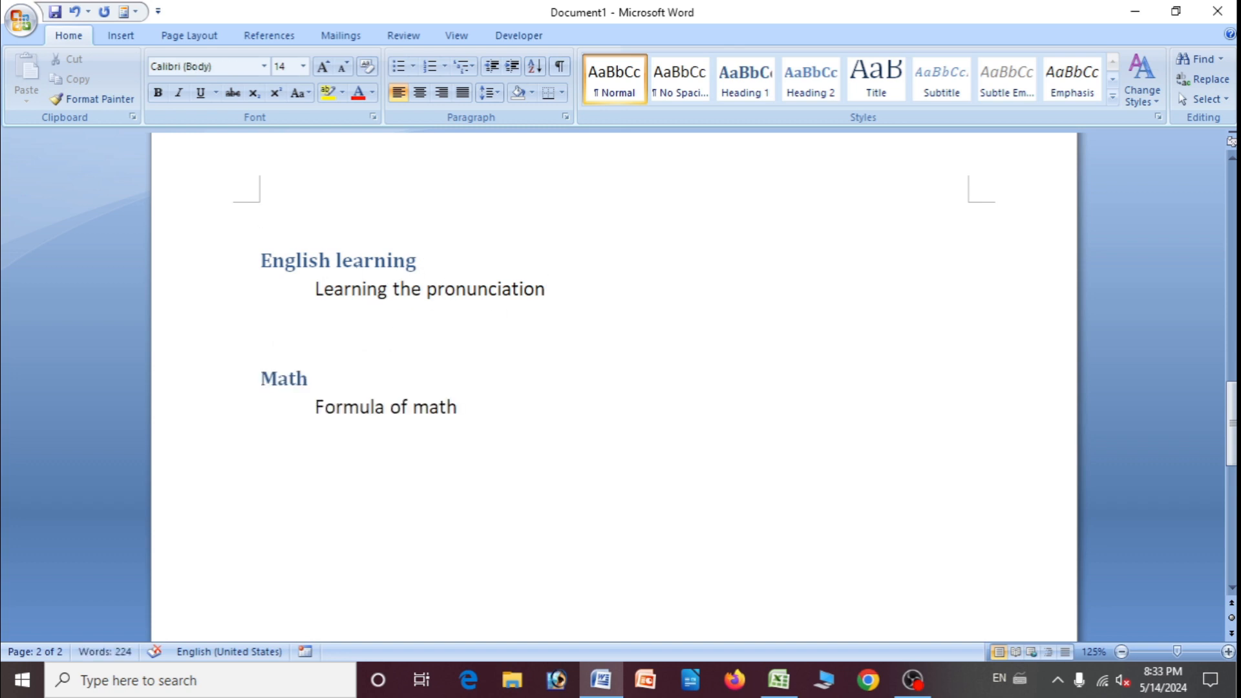
{"action": "type", "text": "=rna"}
{"action": "key", "text": "BackSpace"}
{"action": "key", "text": "BackSpace"}
{"action": "type", "text": "and()"}
{"action": "key", "text": "Return"}
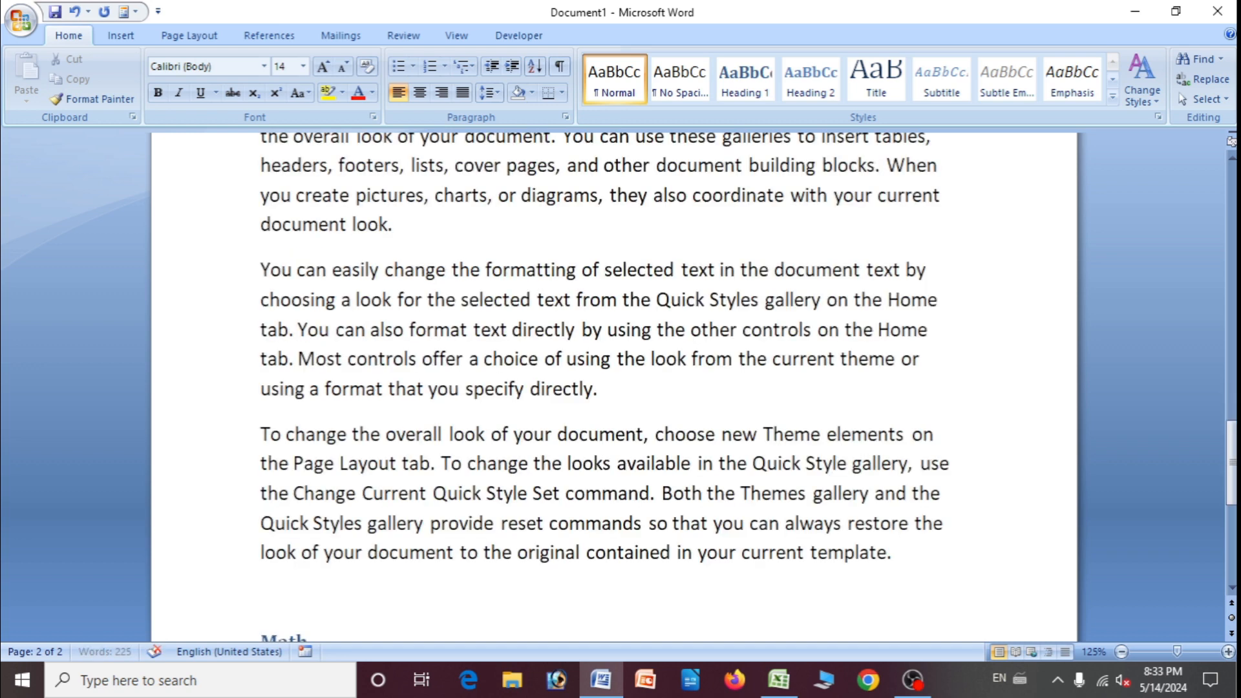
Copy the English section's last filler paragraph, starting "To change the overall look", and paste it until it appears three times in a row.
{"action": "scroll", "coordinate": [590, 313], "scroll_direction": "up", "scroll_amount": 3}
{"action": "scroll", "coordinate": [568, 330], "scroll_direction": "down", "scroll_amount": 6}
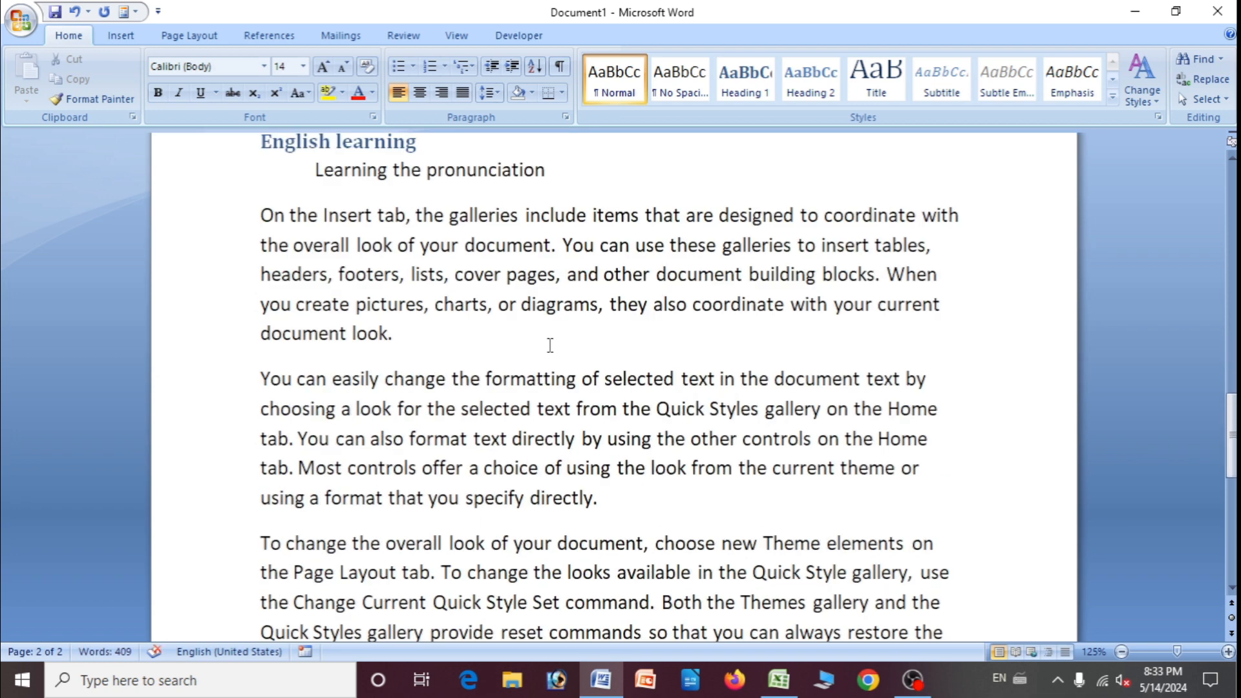
{"action": "scroll", "coordinate": [424, 324], "scroll_direction": "up", "scroll_amount": 2}
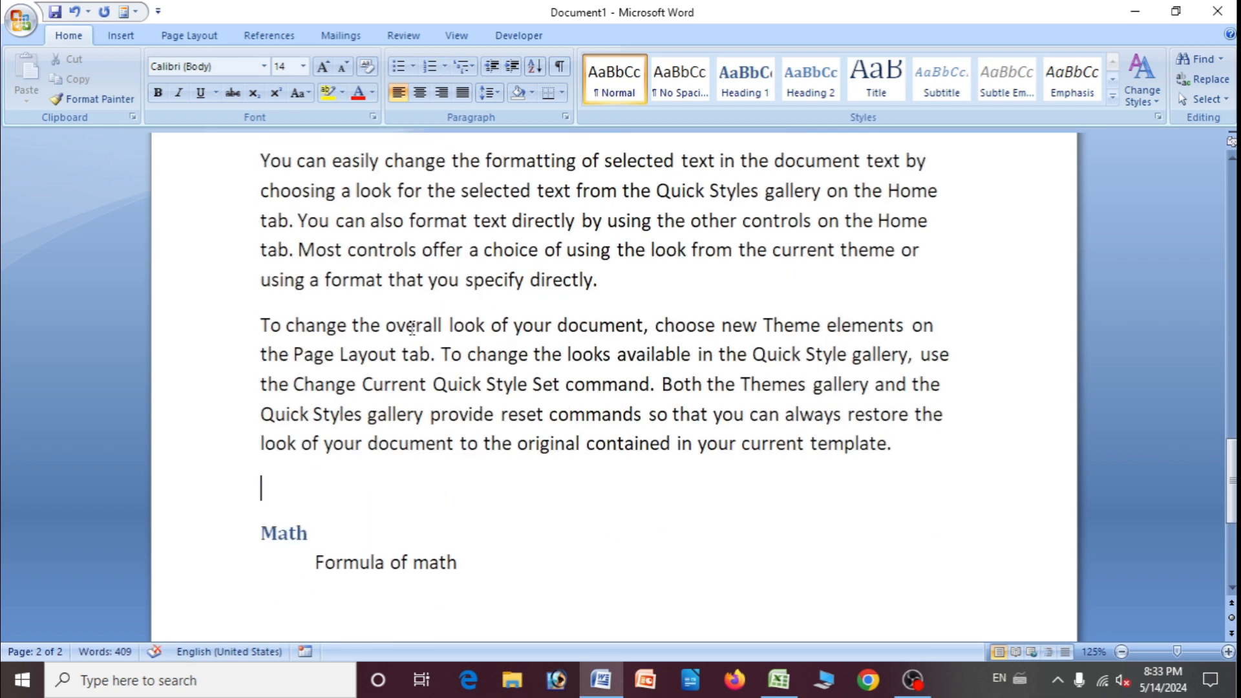
{"action": "left_click_drag", "start_coordinate": [261, 323], "coordinate": [876, 455]}
{"action": "key", "text": "ctrl+c"}
{"action": "key", "text": "ctrl+v"}
{"action": "key", "text": "ctrl+v"}
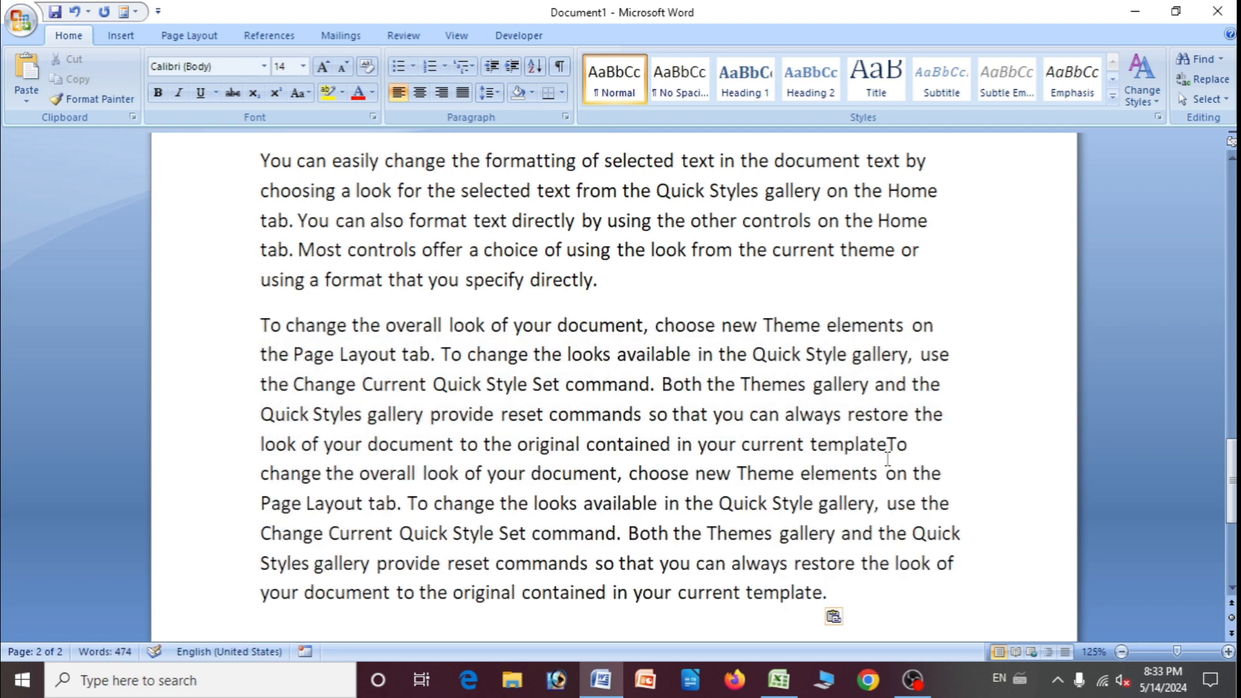
{"action": "key", "text": "ctrl+v"}
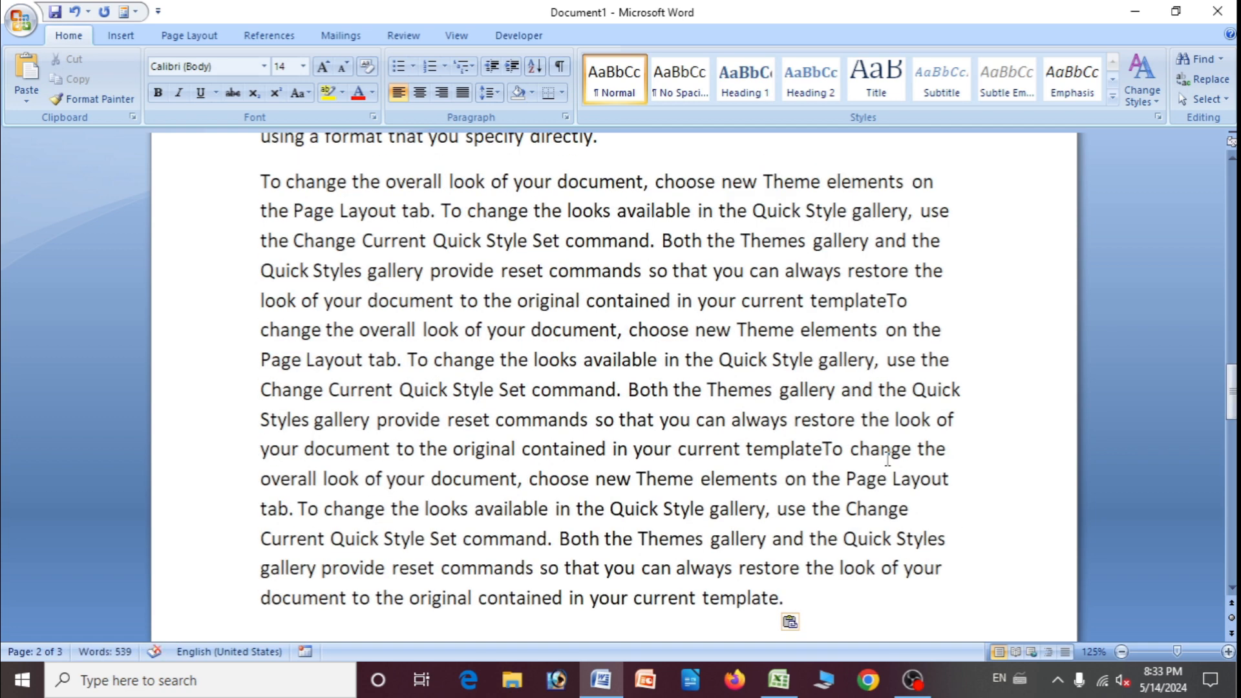
Generate default filler text with =rand() on a new line below "Formula of math", and return to the document's beginning.
{"action": "scroll", "coordinate": [711, 424], "scroll_direction": "down", "scroll_amount": 4}
{"action": "scroll", "coordinate": [299, 568], "scroll_direction": "down", "scroll_amount": 2}
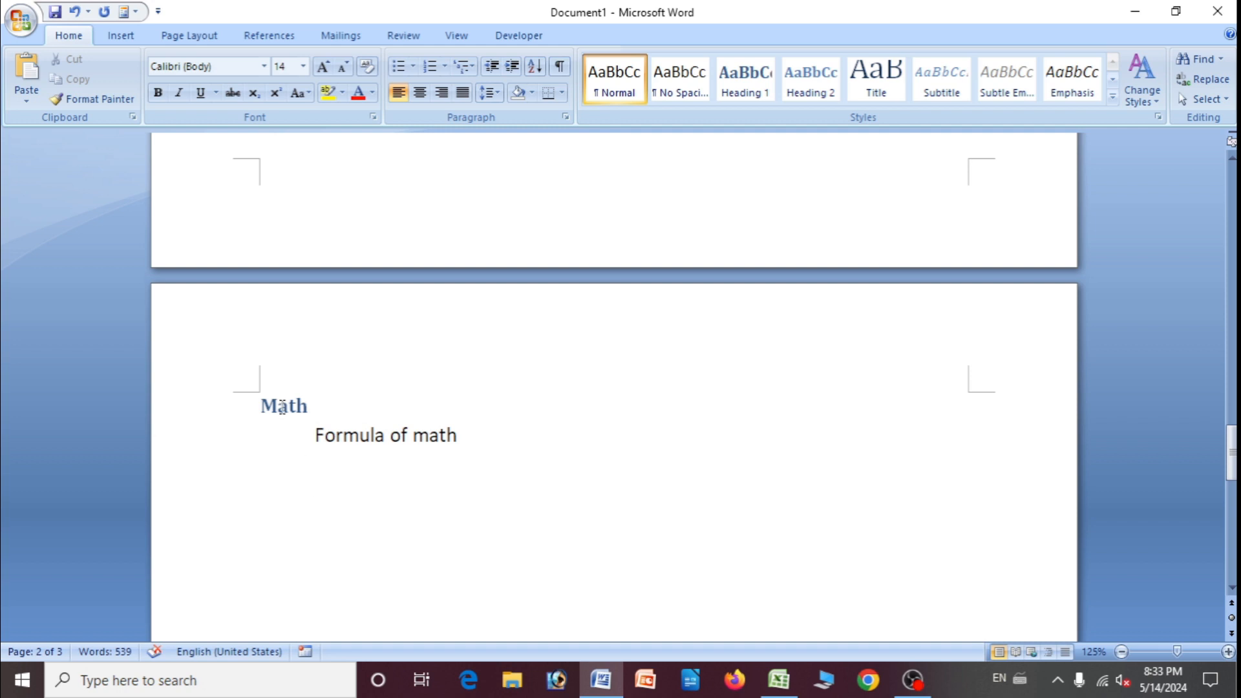
{"action": "left_click", "coordinate": [503, 444]}
{"action": "key", "text": "Return"}
{"action": "type", "text": "=rand()"}
{"action": "key", "text": "Return"}
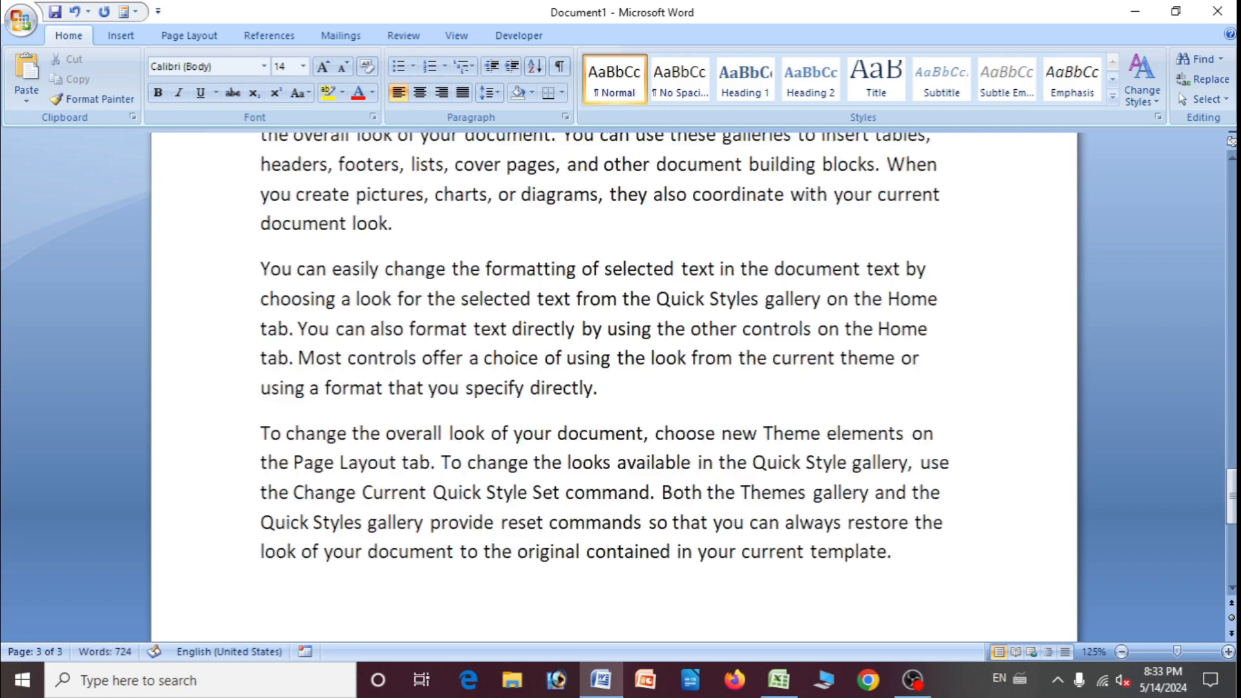
{"action": "scroll", "coordinate": [614, 388], "scroll_direction": "up", "scroll_amount": 20}
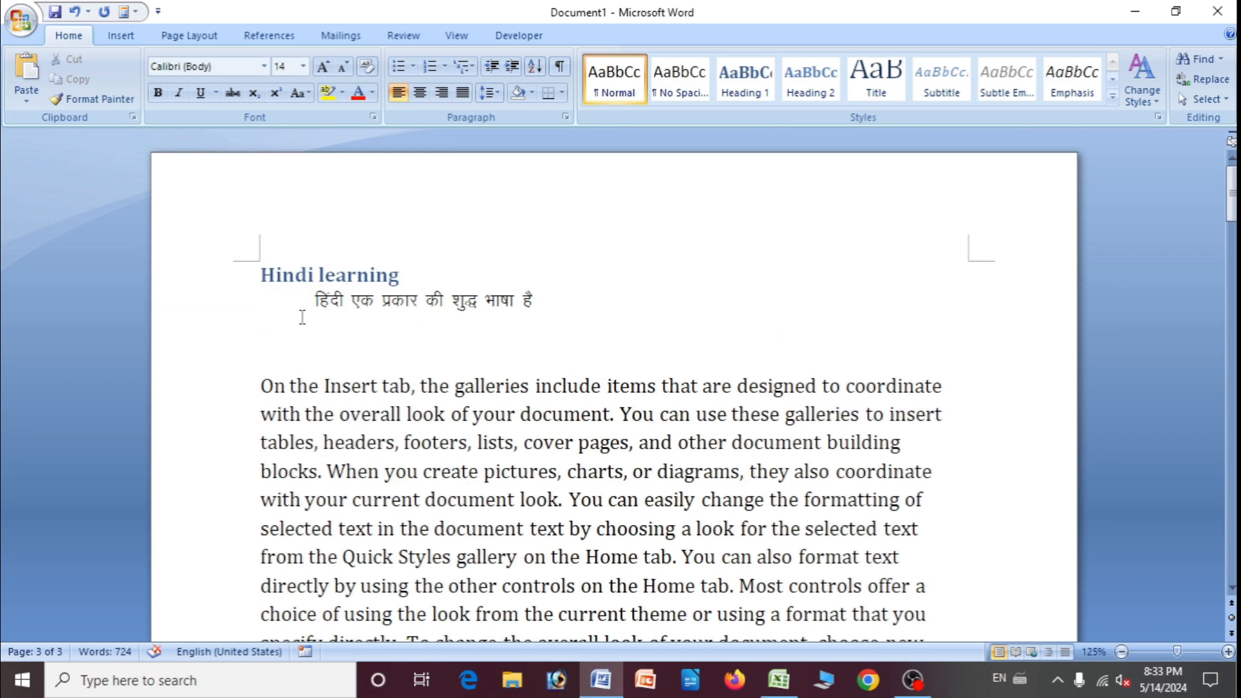
Insert a page break before the "Hindi learning" heading to leave an empty page at the document's beginning.
{"action": "left_click", "coordinate": [261, 268]}
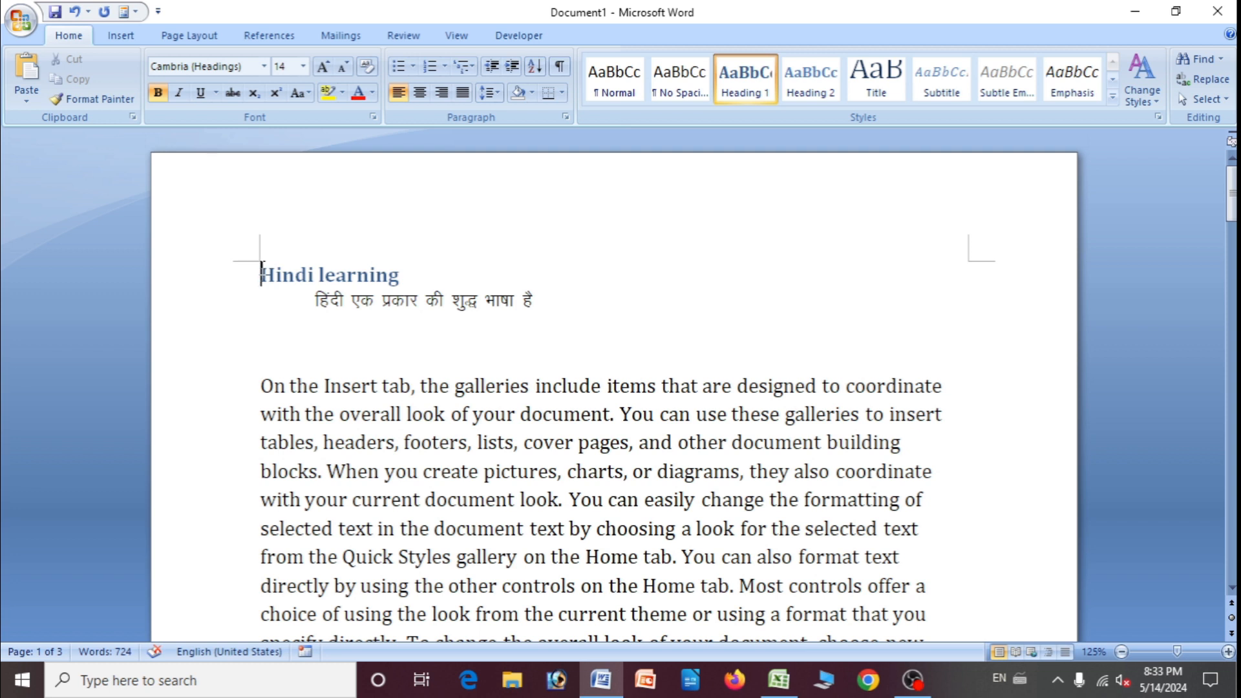
{"action": "key", "text": "ctrl+Return"}
{"action": "scroll", "coordinate": [291, 298], "scroll_direction": "up", "scroll_amount": 10}
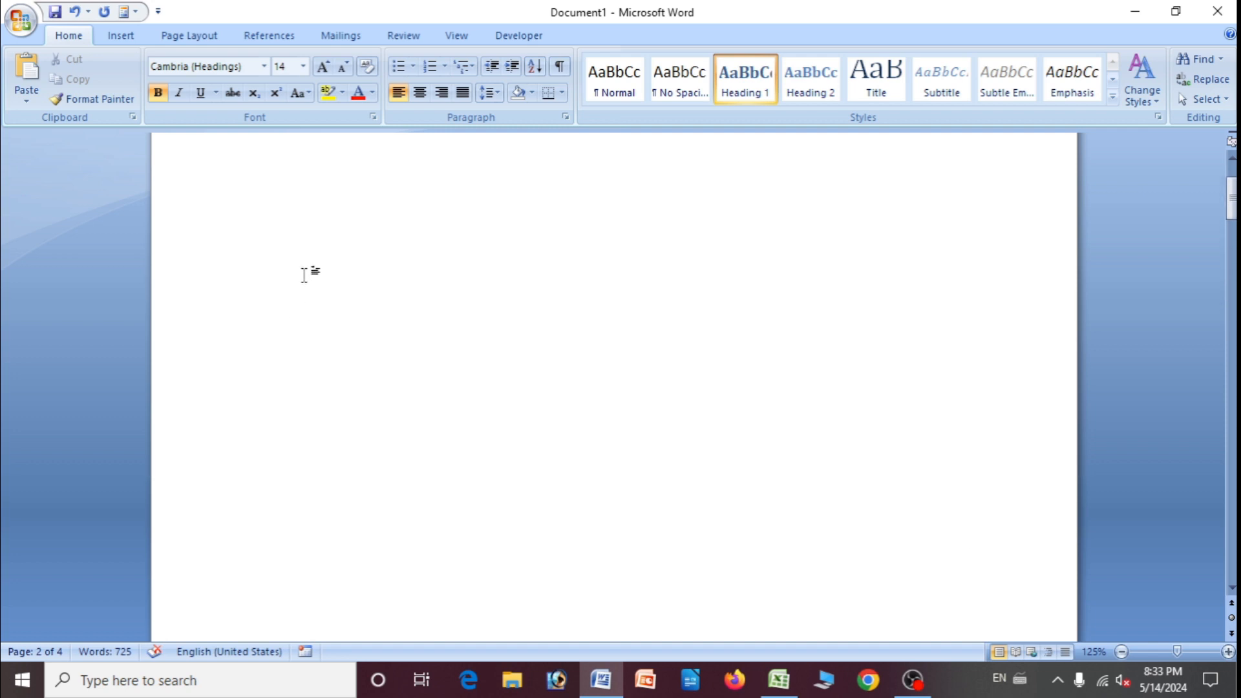
Insert an Automatic Table 2 table of contents on the empty first page.
{"action": "scroll", "coordinate": [291, 285], "scroll_direction": "up", "scroll_amount": 1}
{"action": "left_click", "coordinate": [278, 272]}
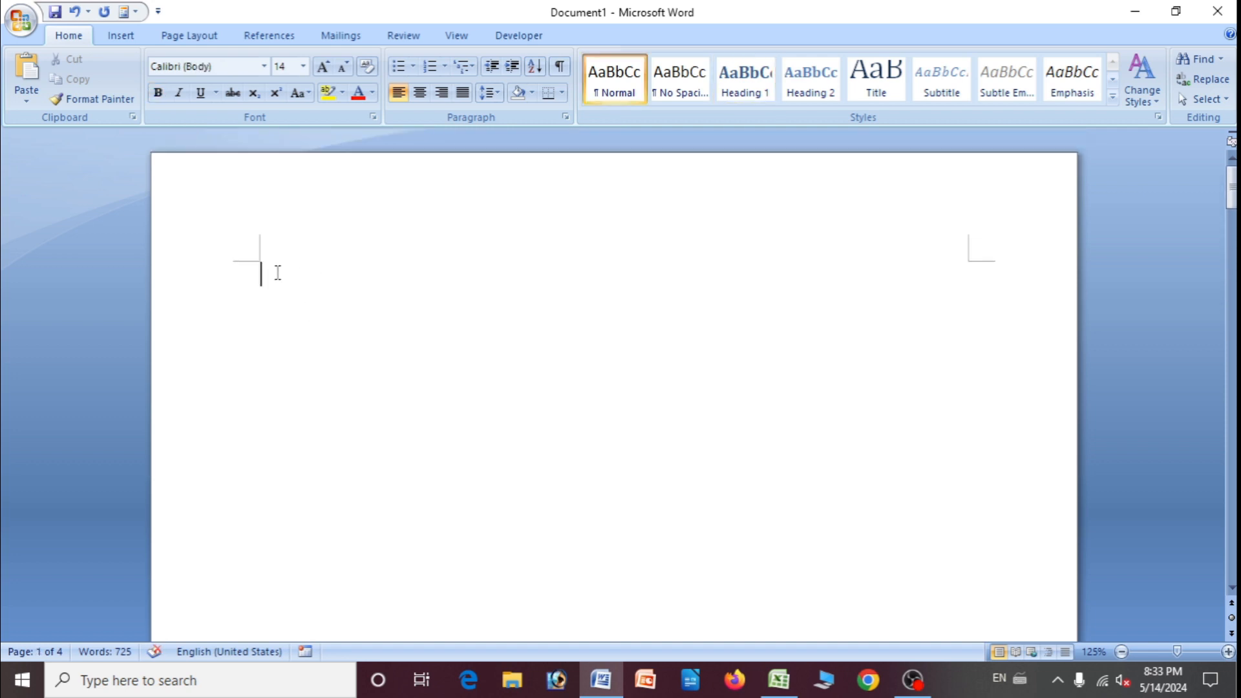
{"action": "left_click", "coordinate": [123, 37]}
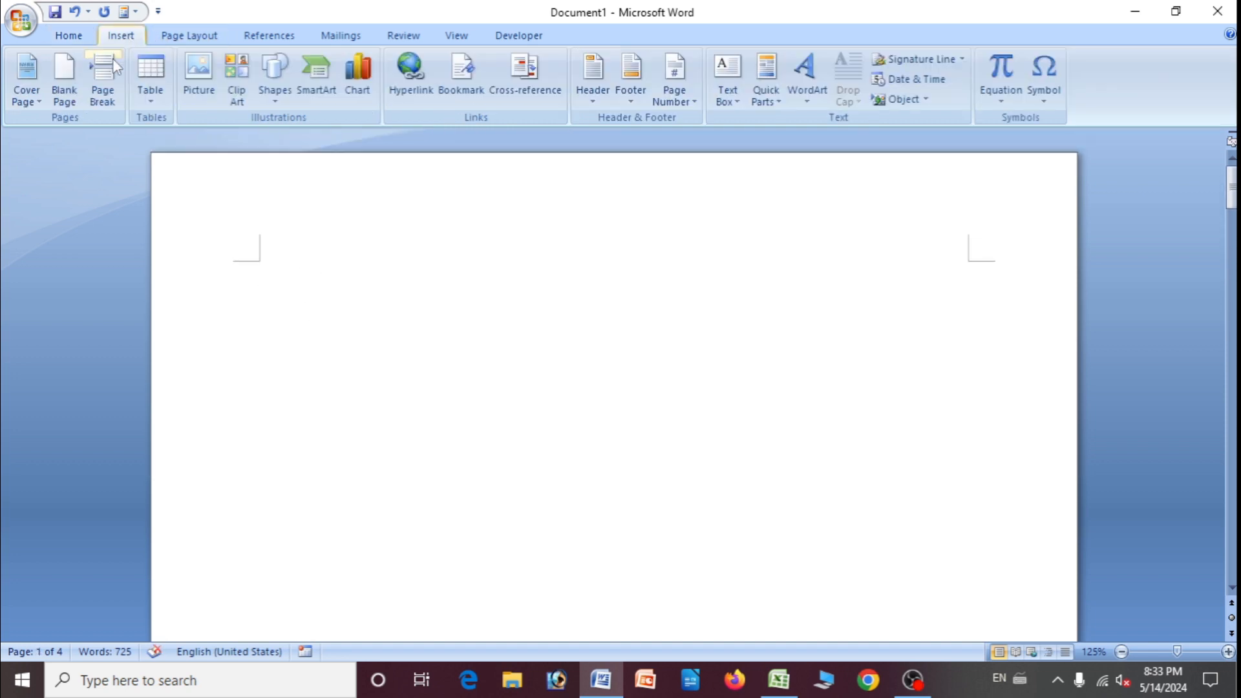
{"action": "left_click", "coordinate": [292, 37]}
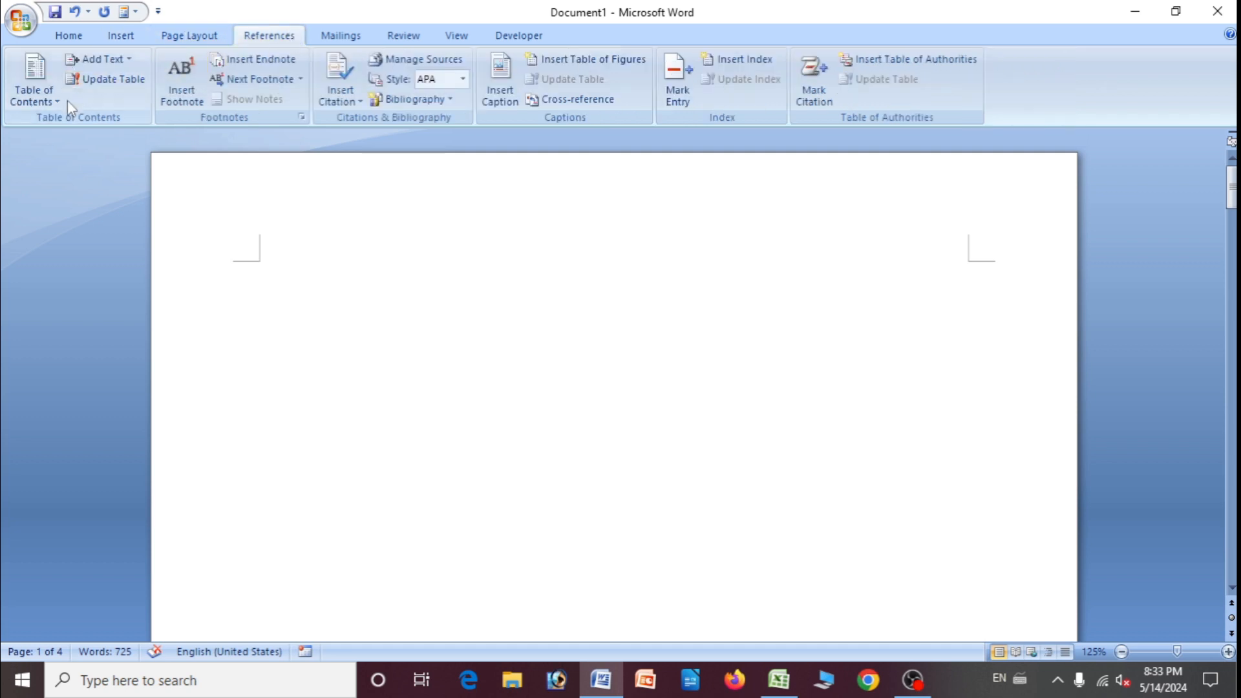
{"action": "left_click", "coordinate": [42, 95]}
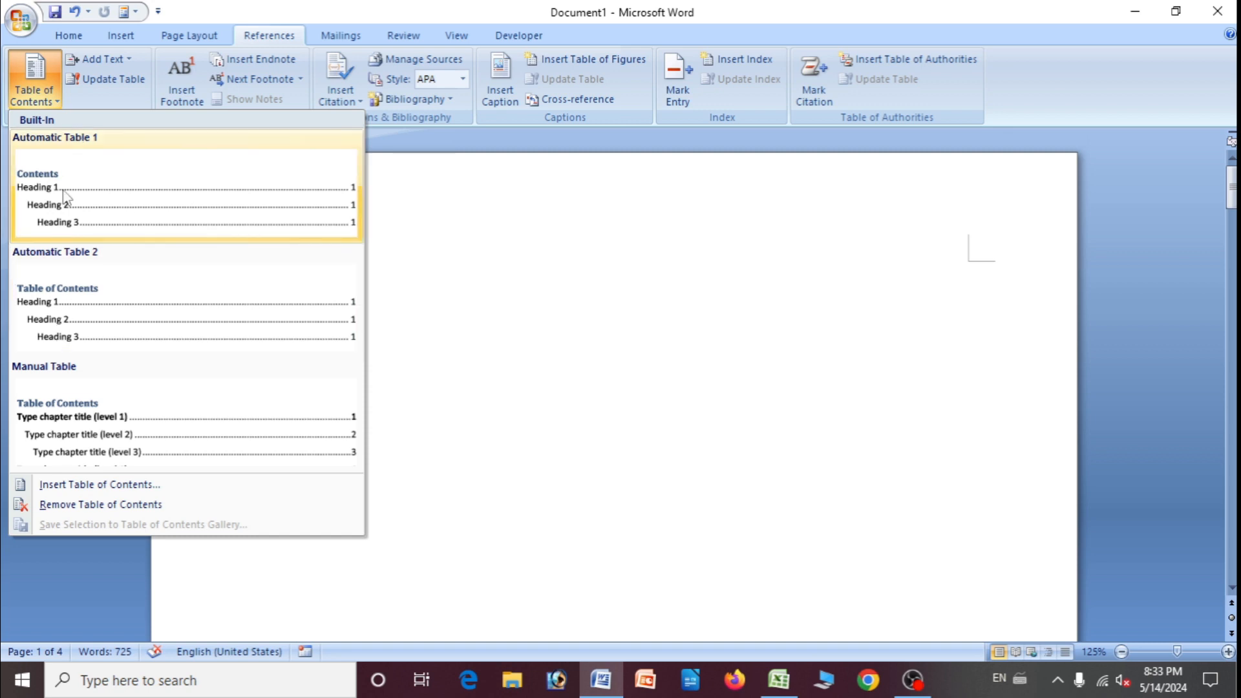
{"action": "left_click", "coordinate": [89, 306]}
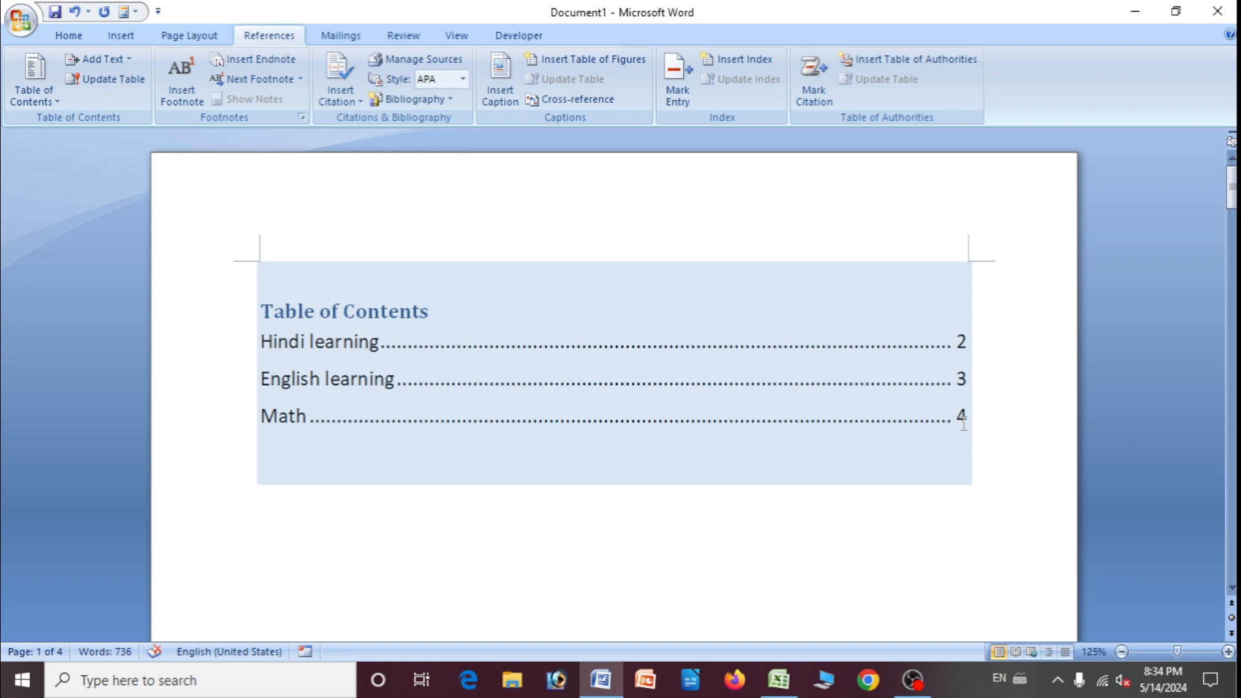
Add a new line reading "Svar and Vyanjan" directly below the "Hindi learning" heading.
{"action": "scroll", "coordinate": [623, 477], "scroll_direction": "down", "scroll_amount": 4}
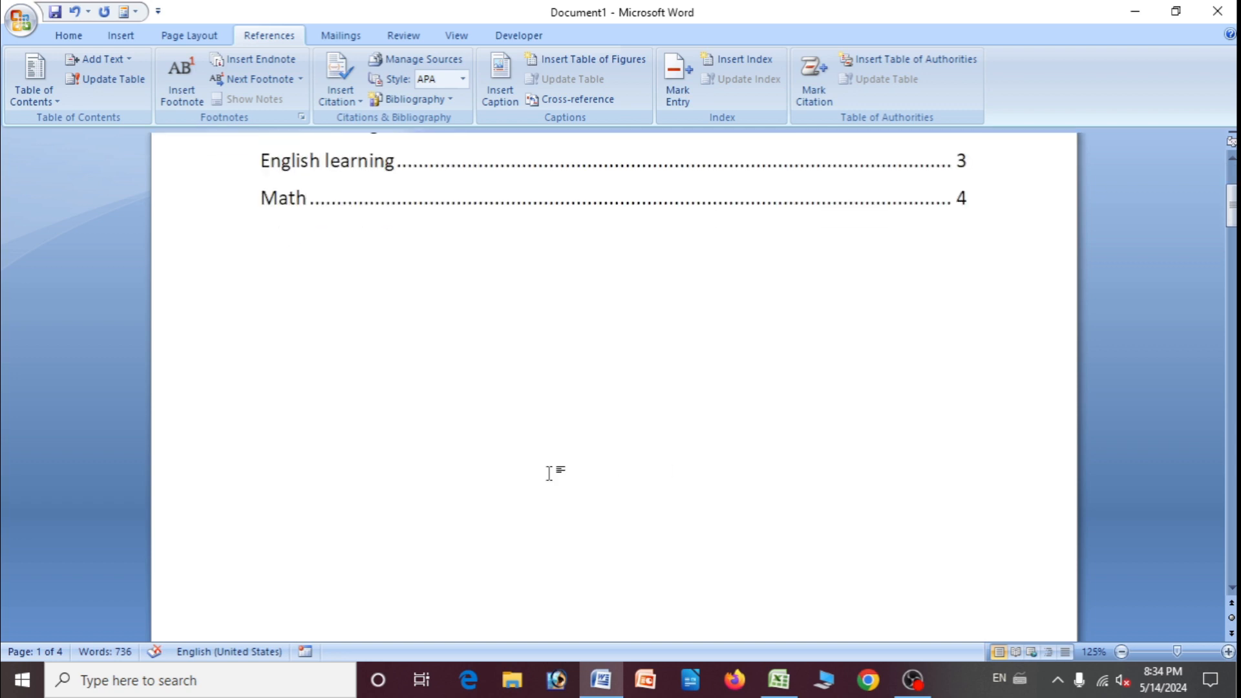
{"action": "scroll", "coordinate": [358, 373], "scroll_direction": "up", "scroll_amount": 4}
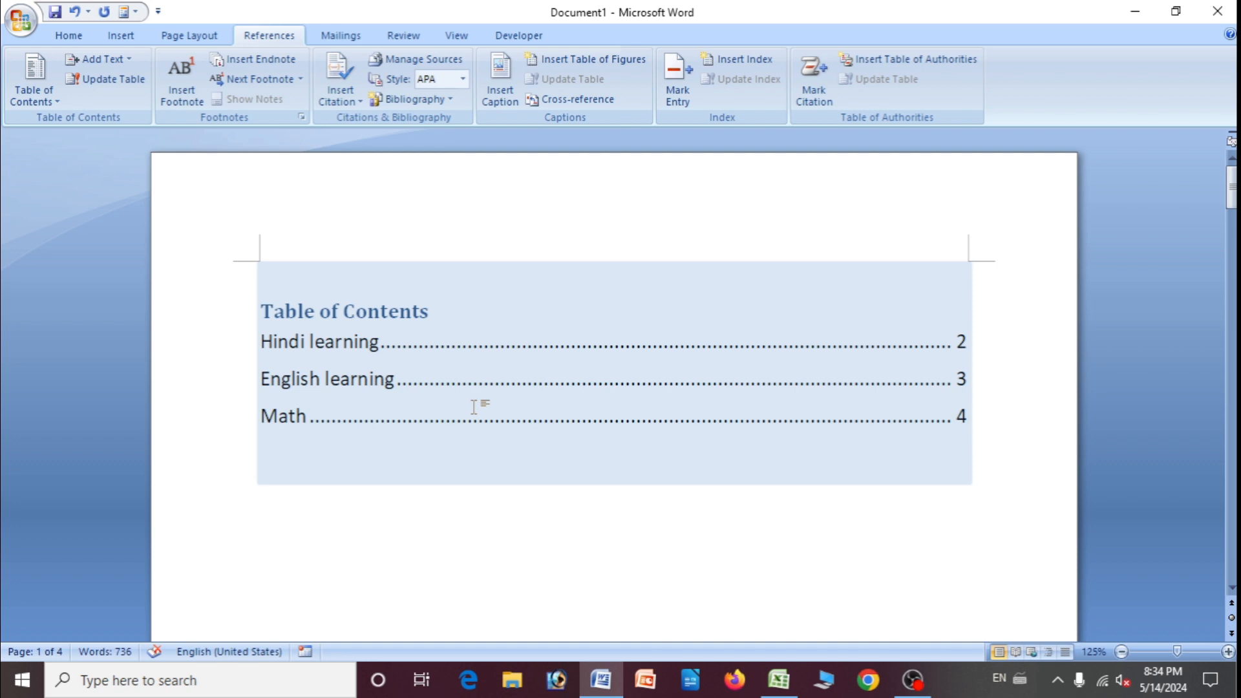
{"action": "left_click", "coordinate": [344, 343], "text": "ctrl"}
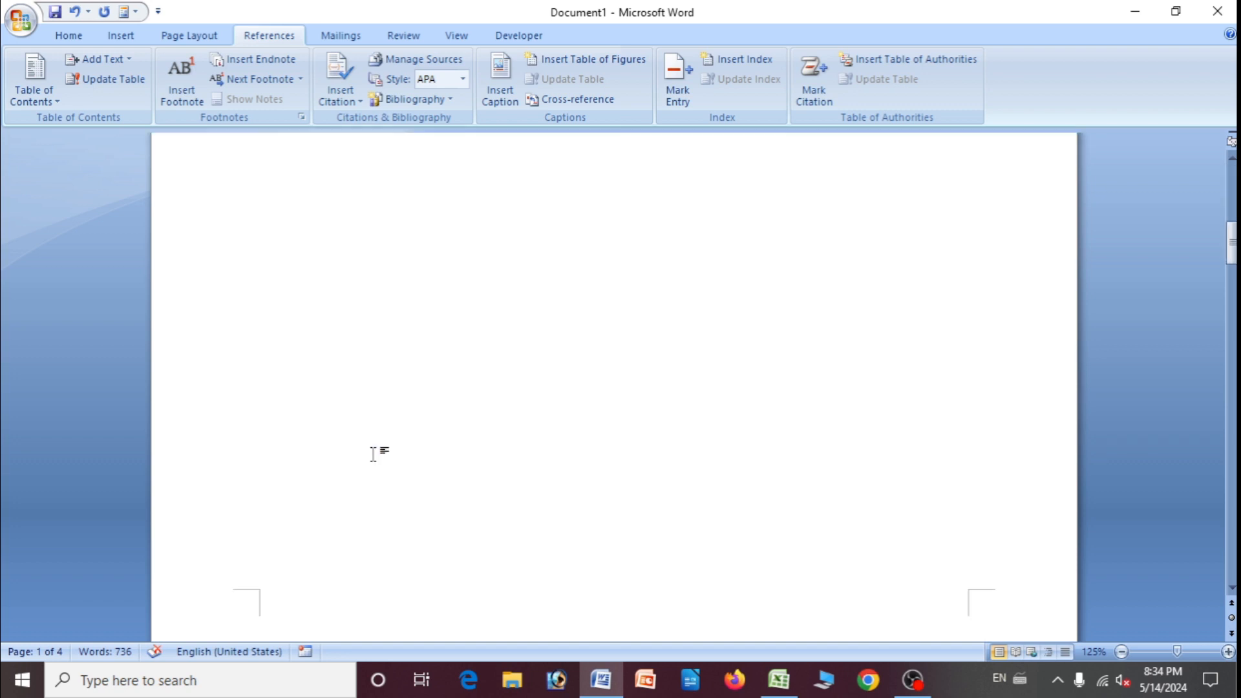
{"action": "scroll", "coordinate": [373, 446], "scroll_direction": "down", "scroll_amount": 3}
{"action": "left_click", "coordinate": [422, 407]}
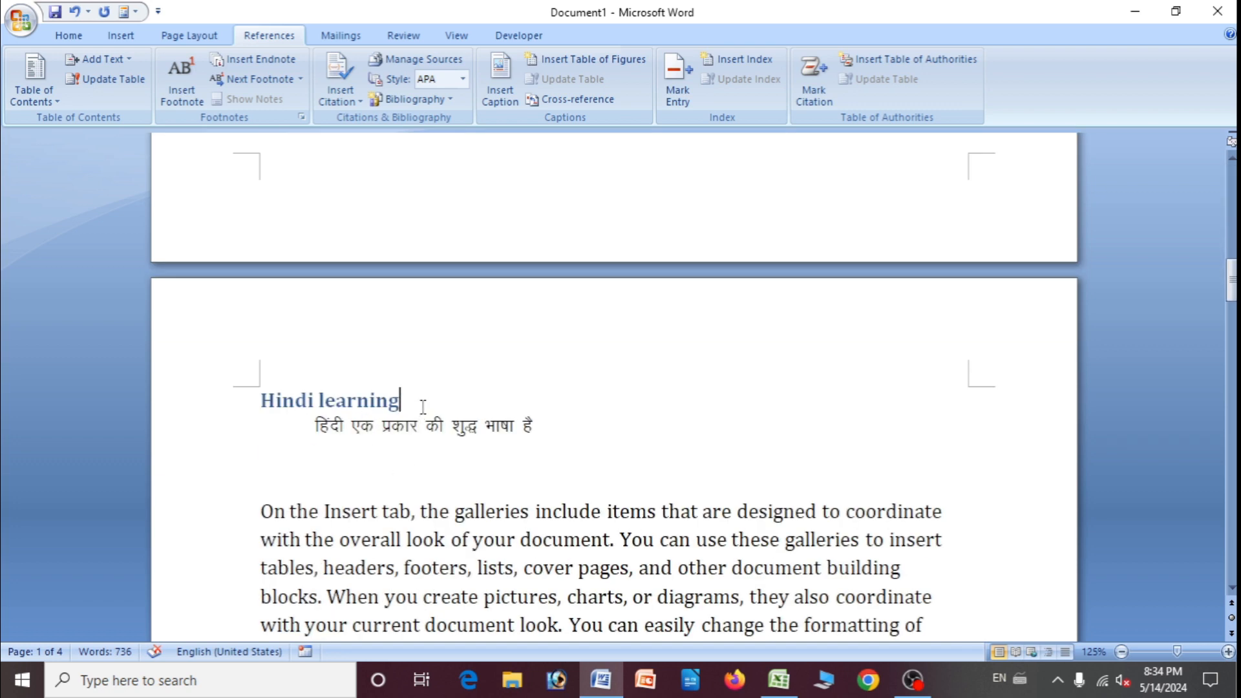
{"action": "key", "text": "Return"}
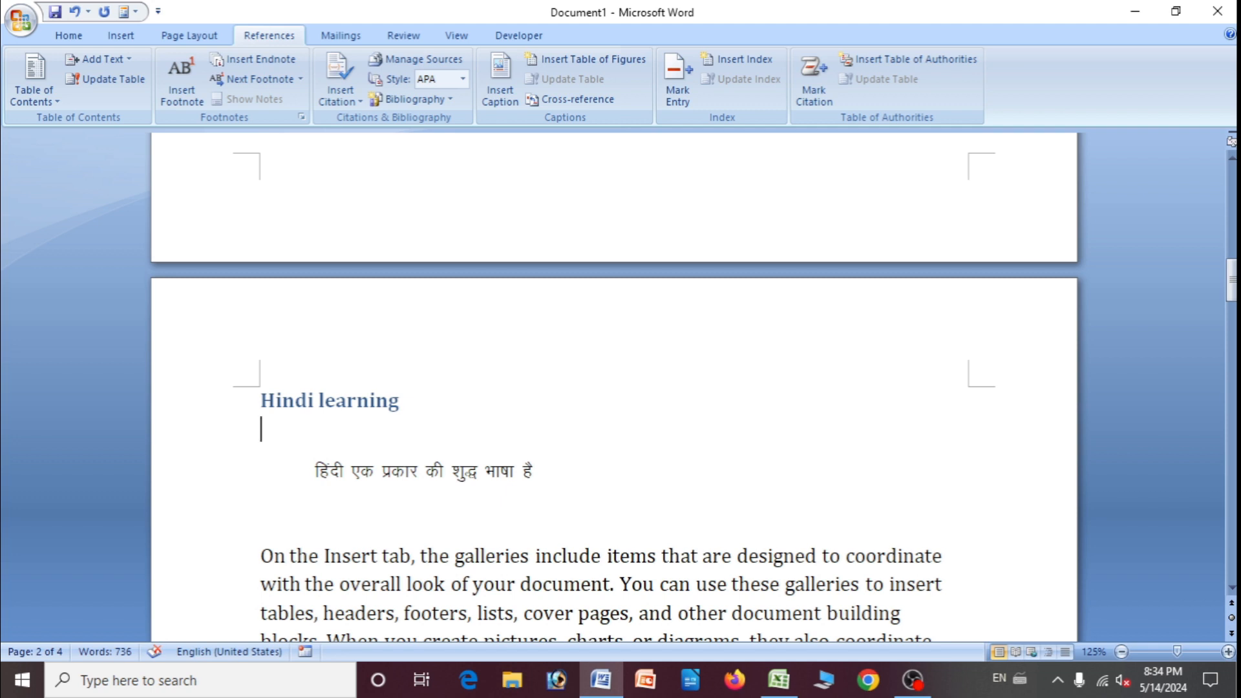
{"action": "type", "text": "Svar and Vyan"}
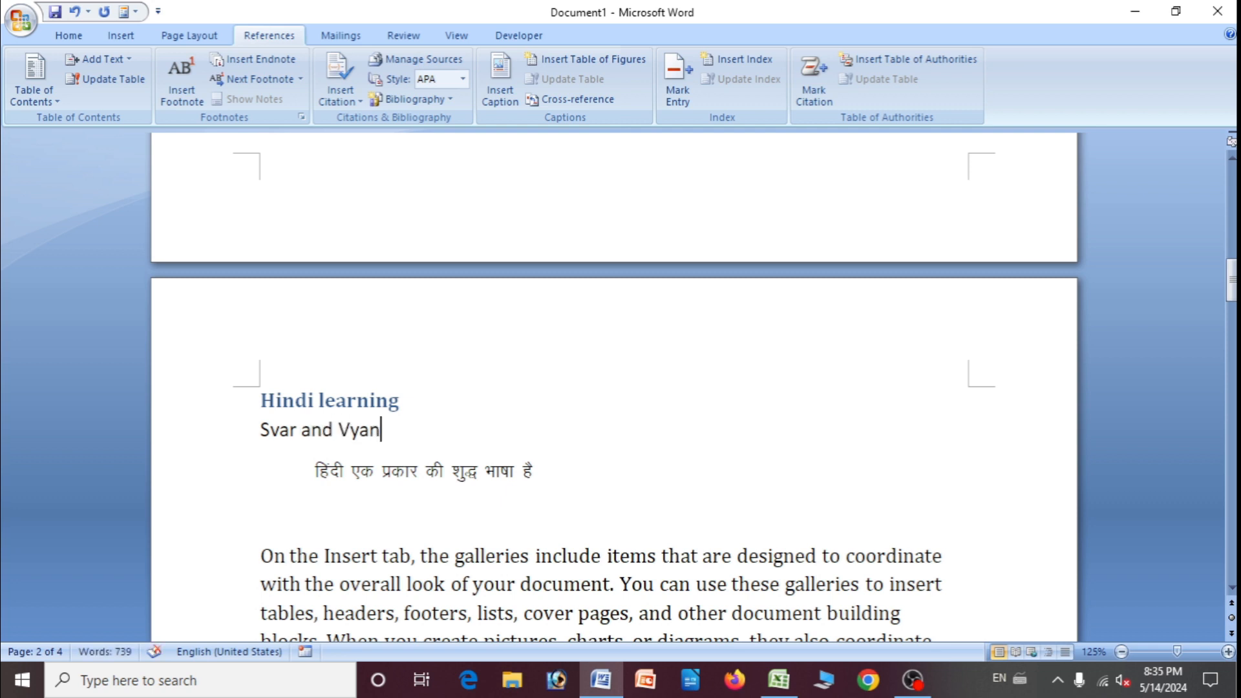
{"action": "type", "text": "jan"}
Apply the Heading 2 style to the "Svar and Vyanjan" line.
{"action": "left_click", "coordinate": [252, 432]}
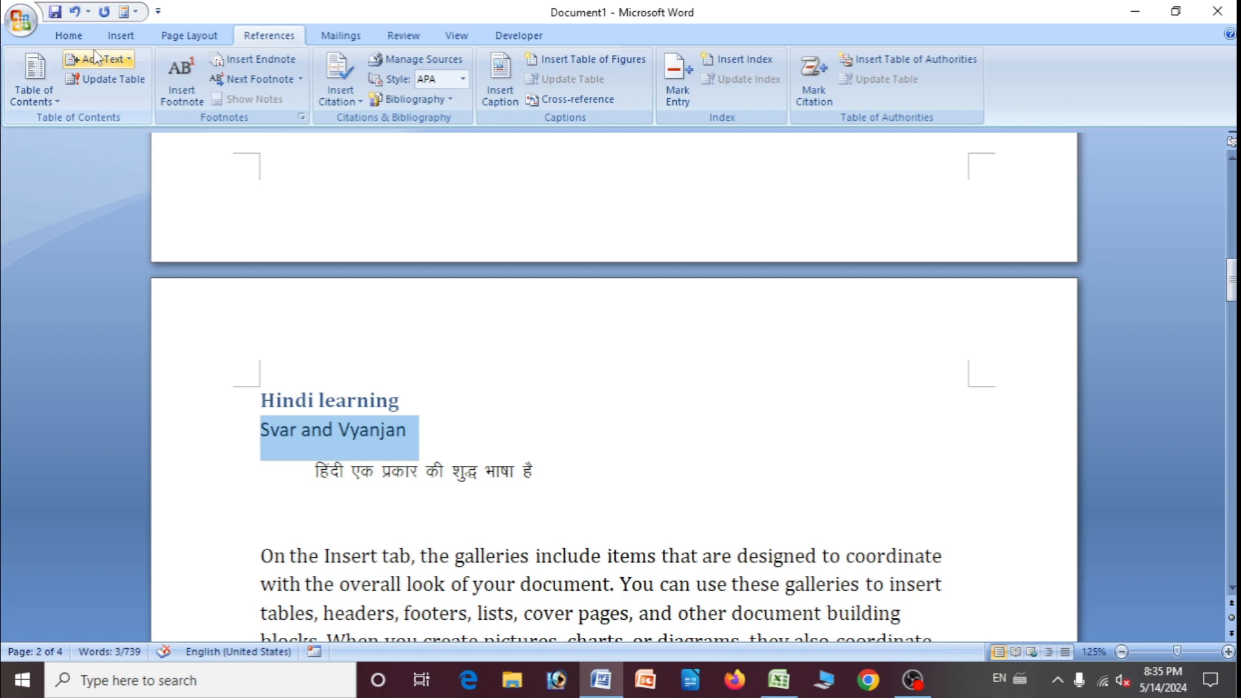
{"action": "left_click", "coordinate": [69, 35]}
{"action": "left_click", "coordinate": [812, 83]}
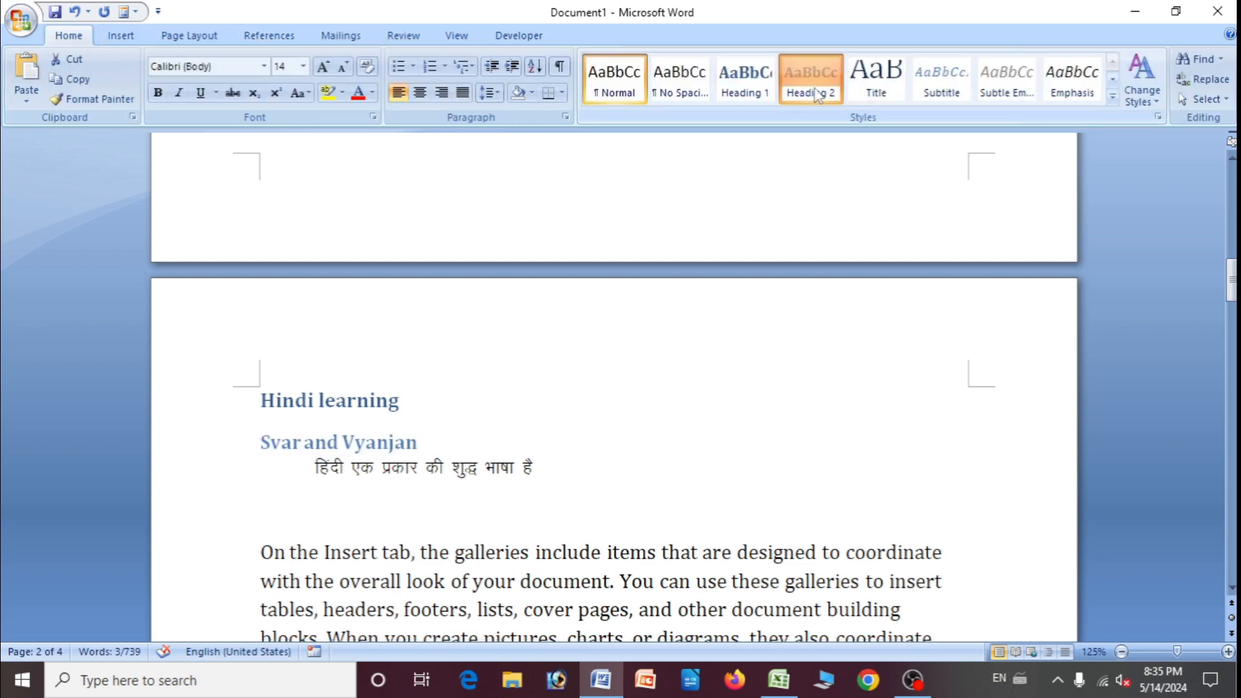
{"action": "left_click", "coordinate": [339, 442]}
Add an empty line below the "English learning" heading and apply Heading 2 to "Learning the pronunciation".
{"action": "scroll", "coordinate": [408, 379], "scroll_direction": "down", "scroll_amount": 10}
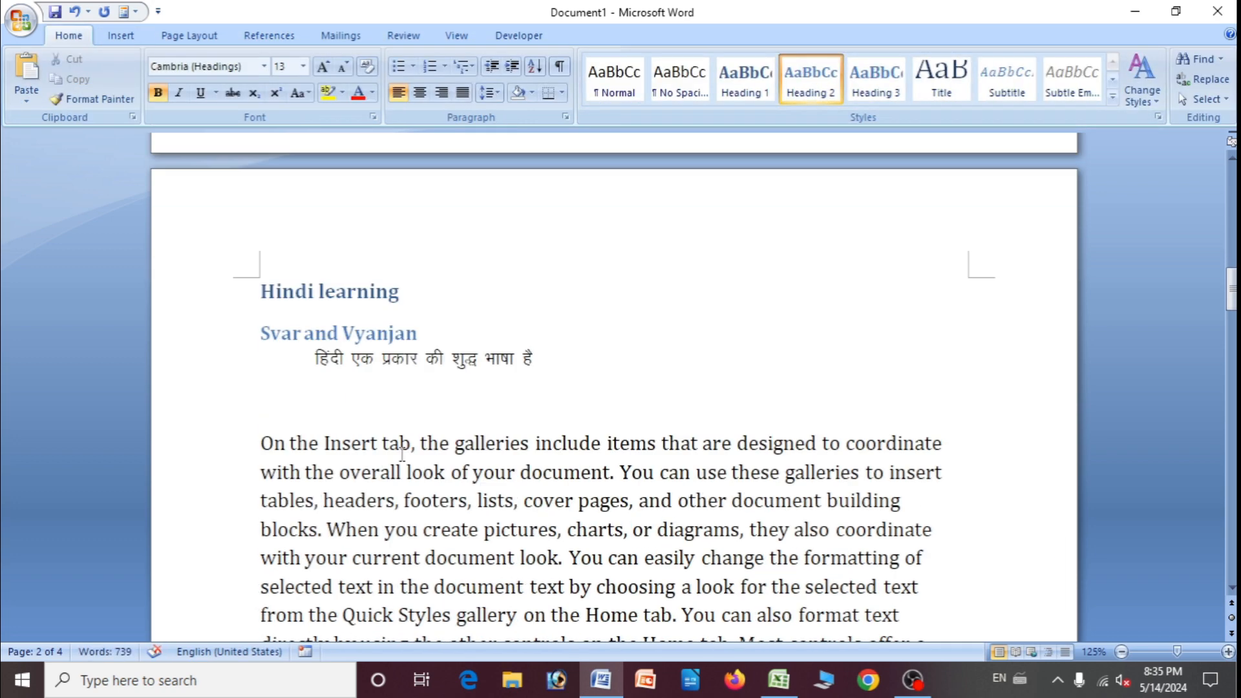
{"action": "scroll", "coordinate": [402, 454], "scroll_direction": "down", "scroll_amount": 1}
{"action": "left_click", "coordinate": [438, 461]}
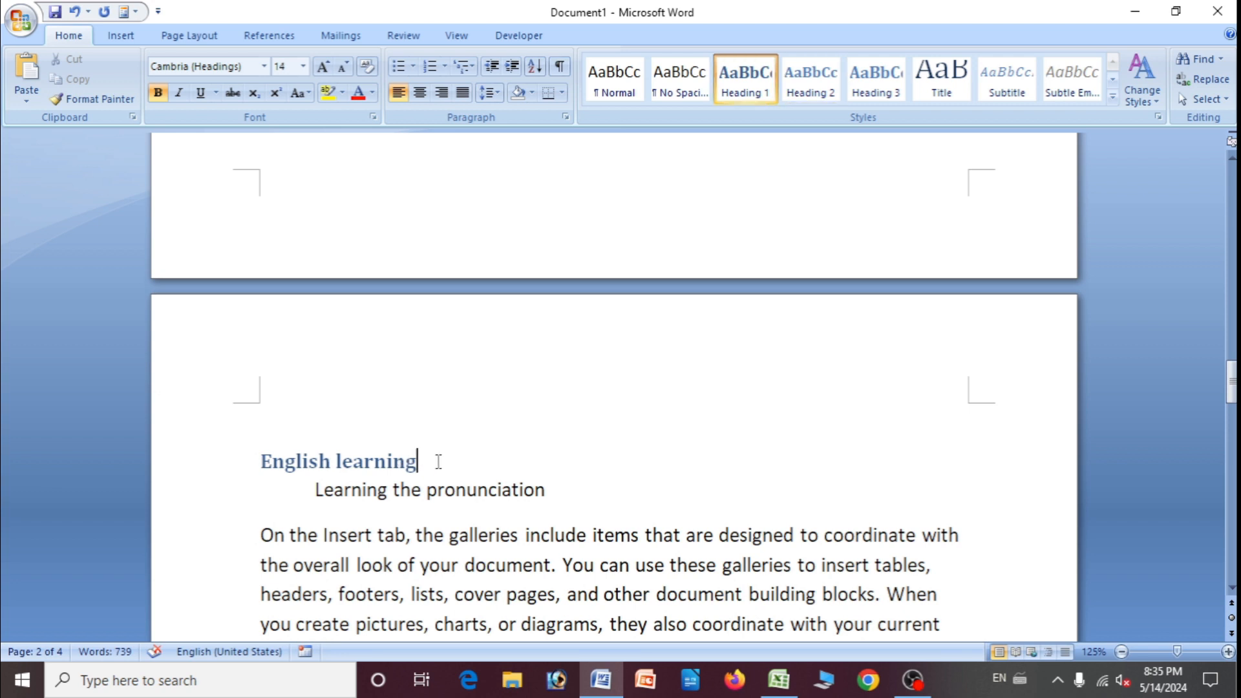
{"action": "key", "text": "Return"}
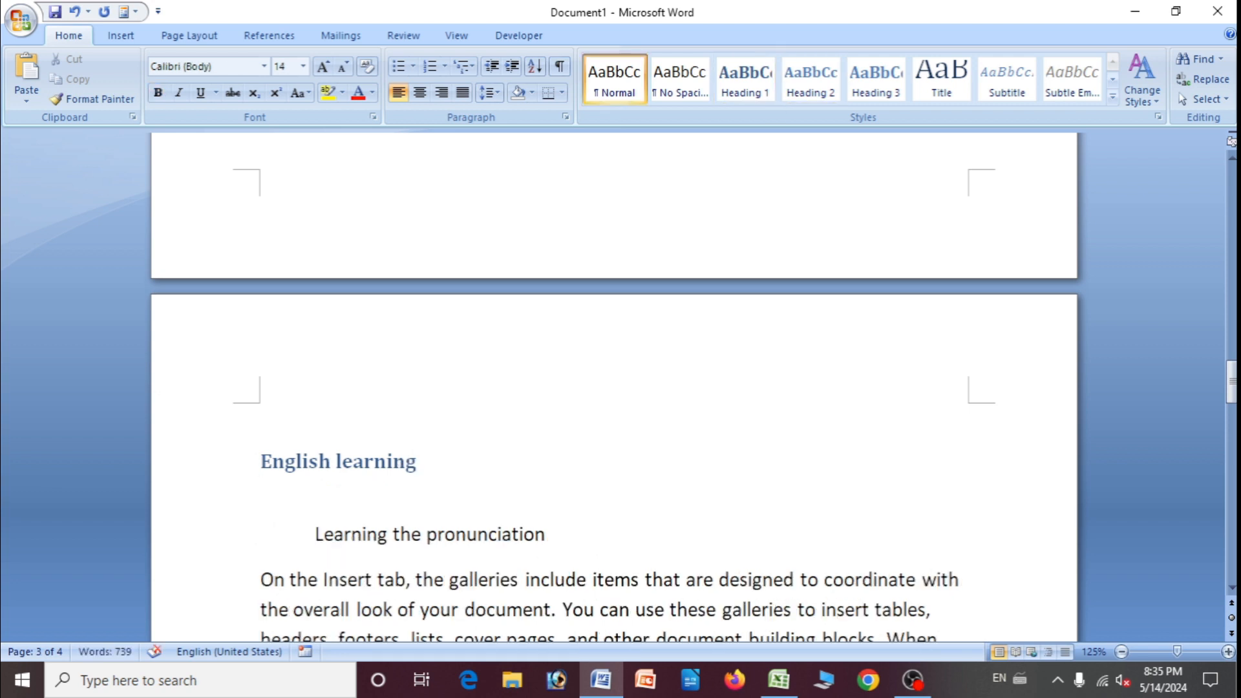
{"action": "left_click_drag", "start_coordinate": [315, 531], "coordinate": [570, 551]}
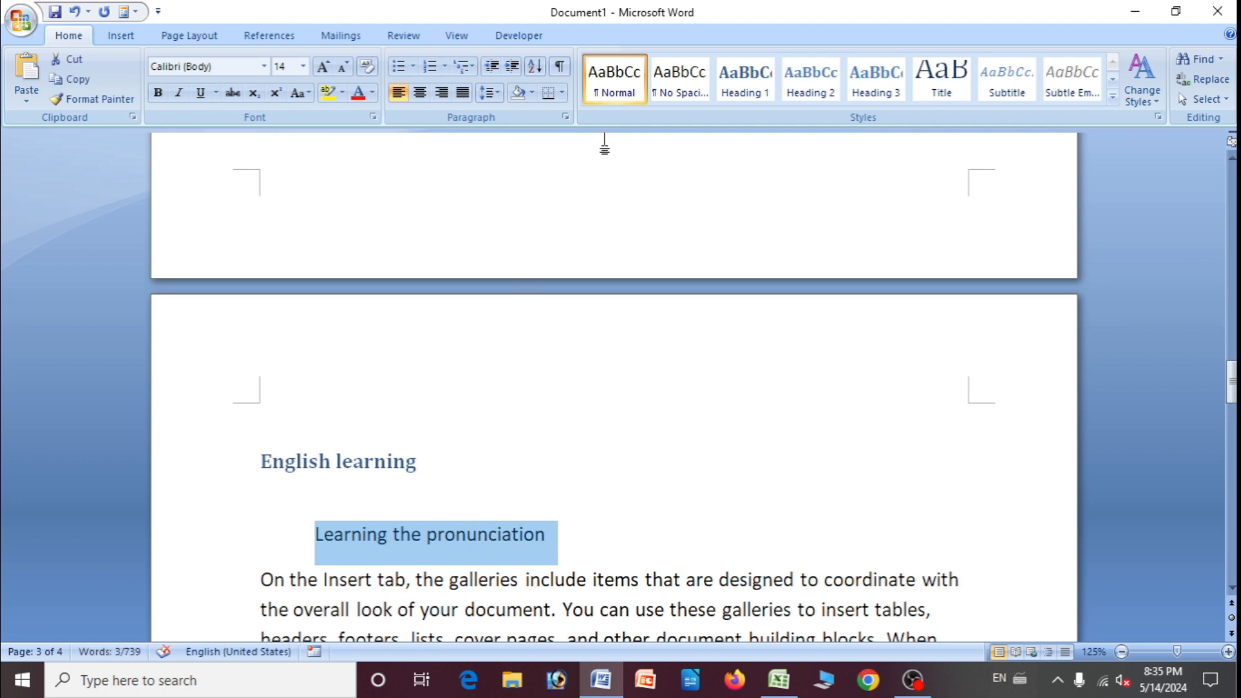
{"action": "left_click", "coordinate": [809, 83]}
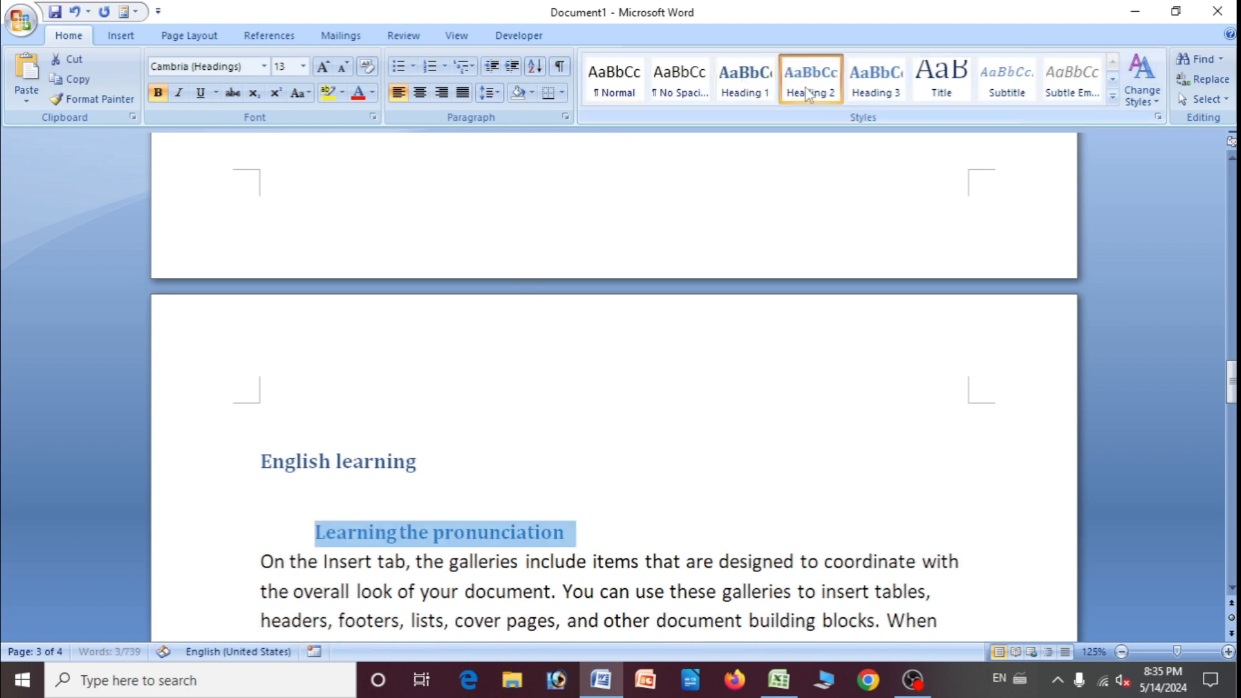
Delete the empty line and the indent before the "Learning the pronunciation" subheading.
{"action": "left_click", "coordinate": [278, 498]}
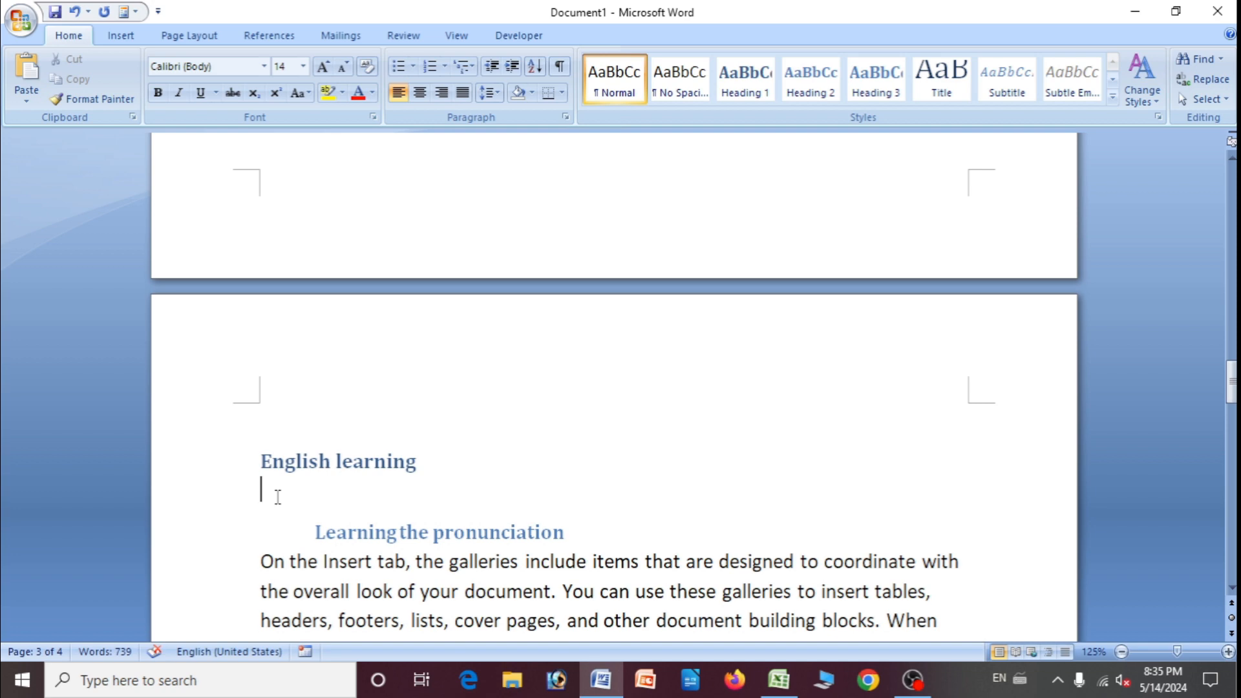
{"action": "key", "text": "Delete"}
{"action": "key", "text": "Delete"}
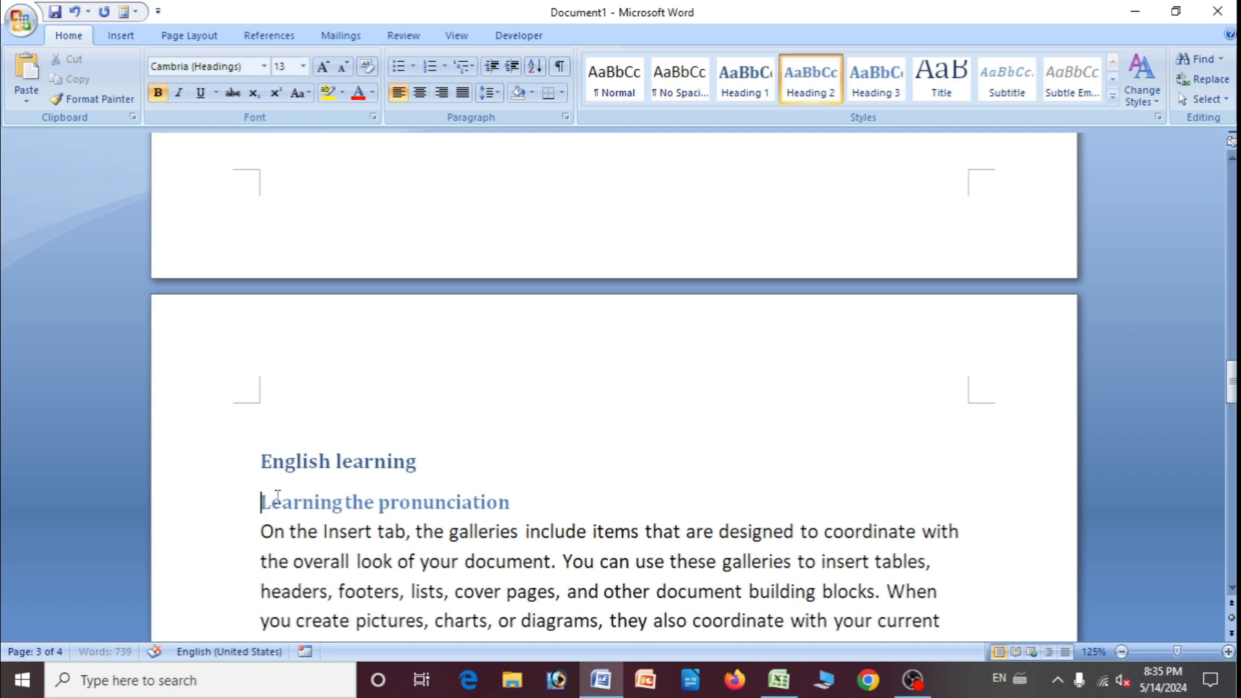
Add a new line reading "Height and distance" directly below the "Math" heading.
{"action": "scroll", "coordinate": [339, 509], "scroll_direction": "down", "scroll_amount": 20}
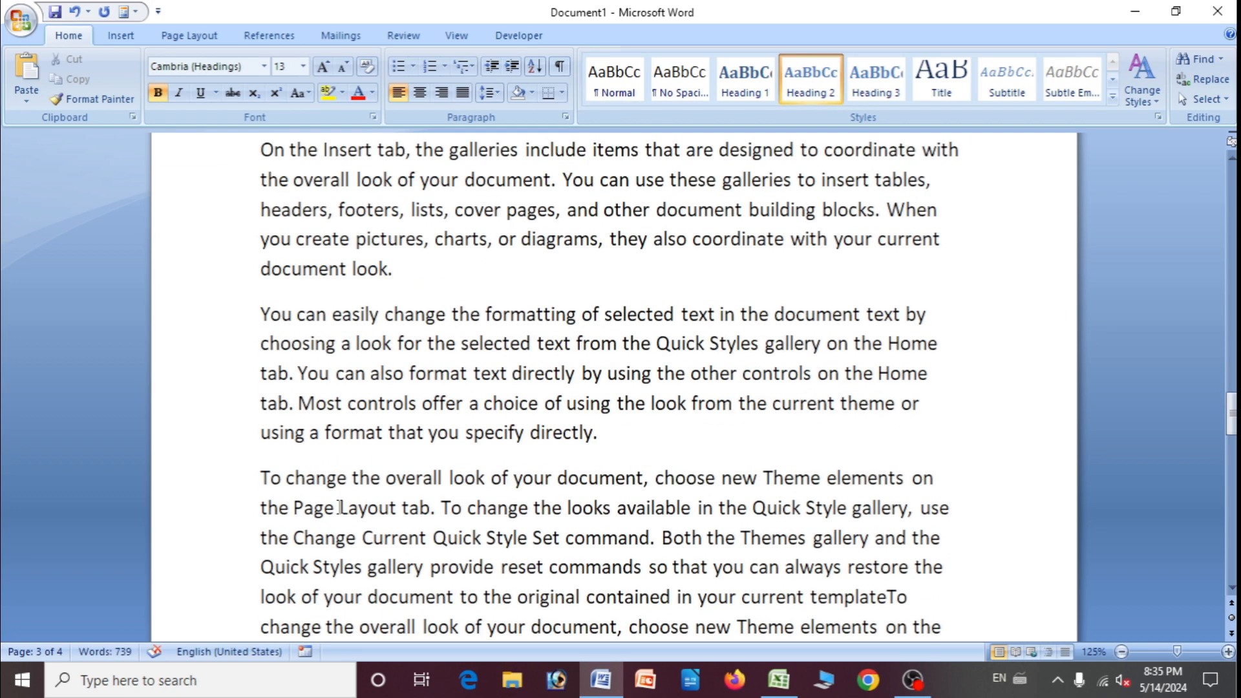
{"action": "left_click", "coordinate": [325, 586]}
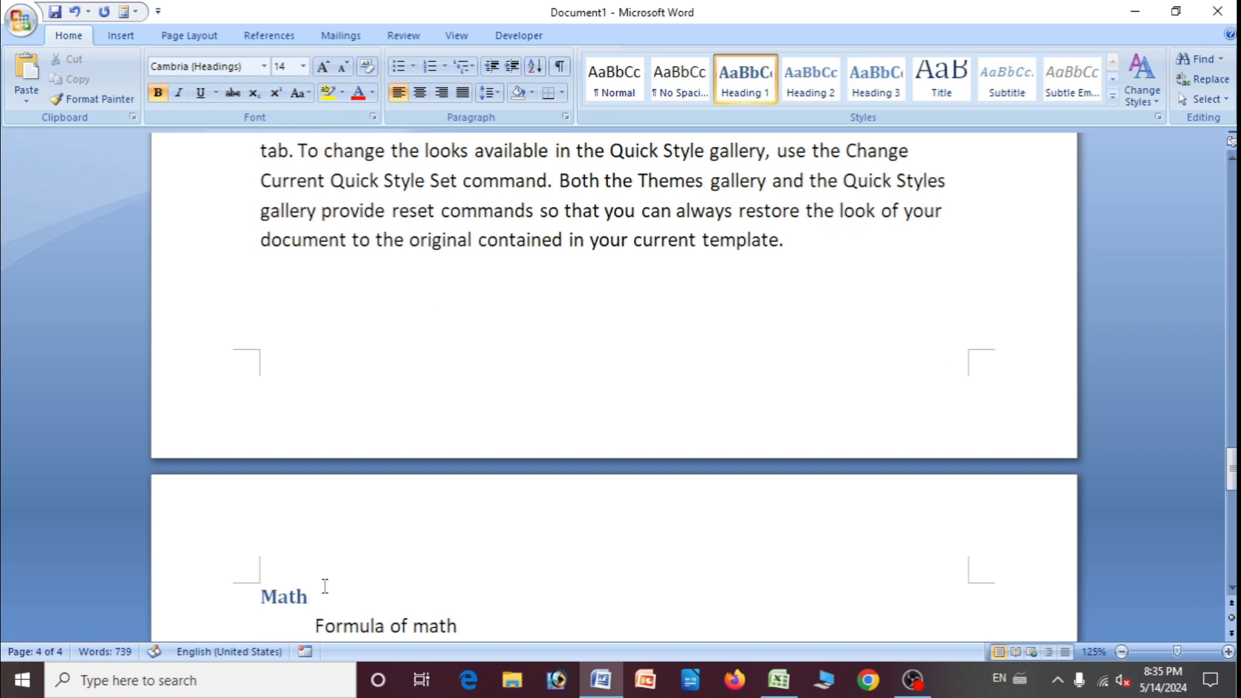
{"action": "key", "text": "Return"}
{"action": "scroll", "coordinate": [353, 590], "scroll_direction": "down", "scroll_amount": 3}
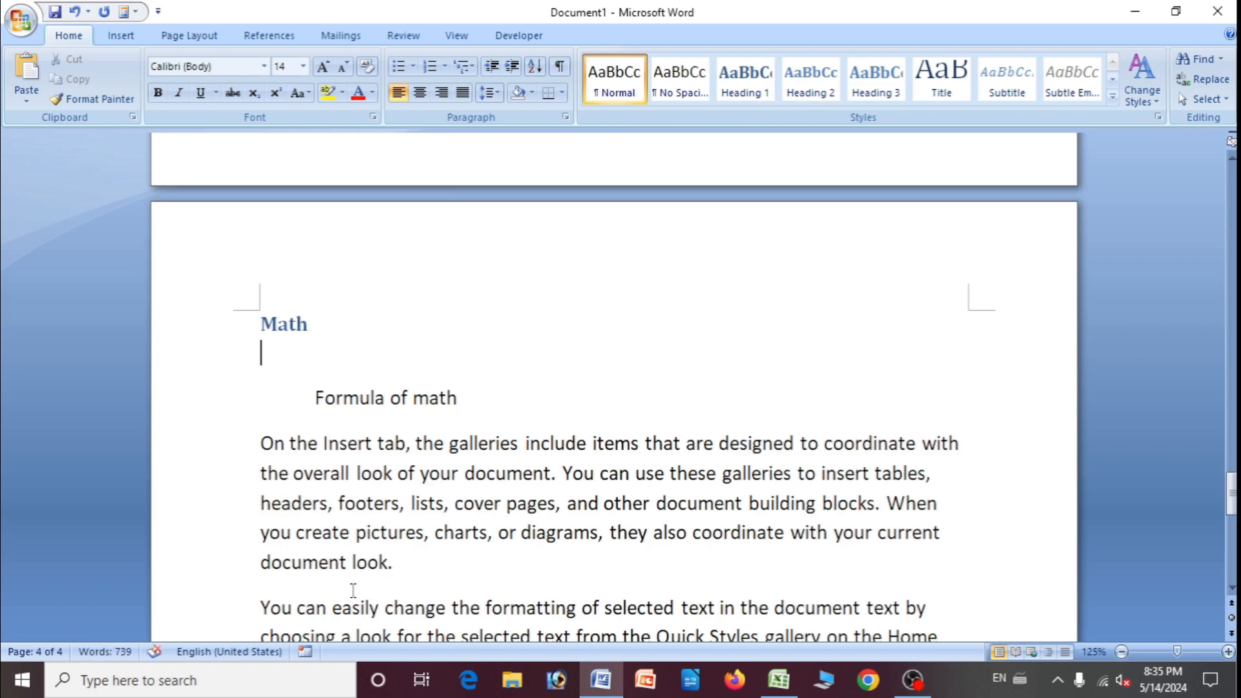
{"action": "type", "text": "Hir"}
{"action": "key", "text": "BackSpace"}
{"action": "type", "text": "e"}
{"action": "key", "text": "BackSpace"}
{"action": "key", "text": "BackSpace"}
{"action": "type", "text": "eight"}
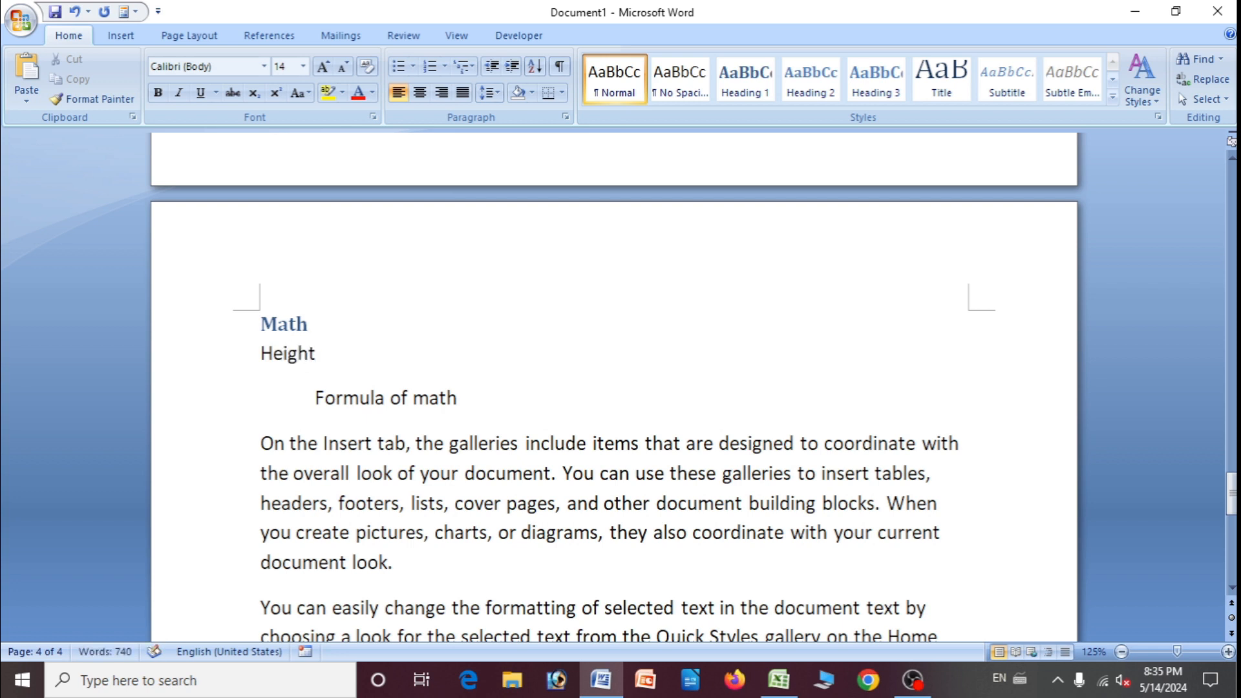
{"action": "type", "text": " and distance"}
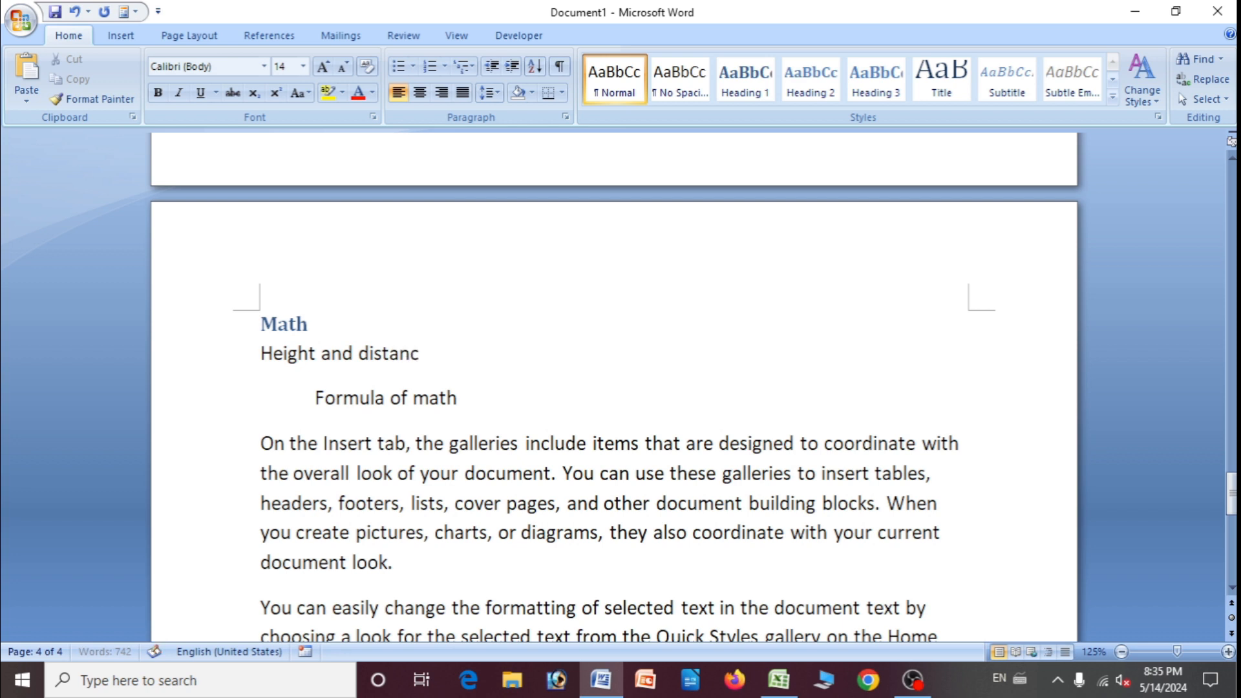
Apply the Heading 2 style to the "Height and distance" line.
{"action": "left_click_drag", "start_coordinate": [262, 353], "coordinate": [502, 344]}
{"action": "left_click", "coordinate": [809, 91]}
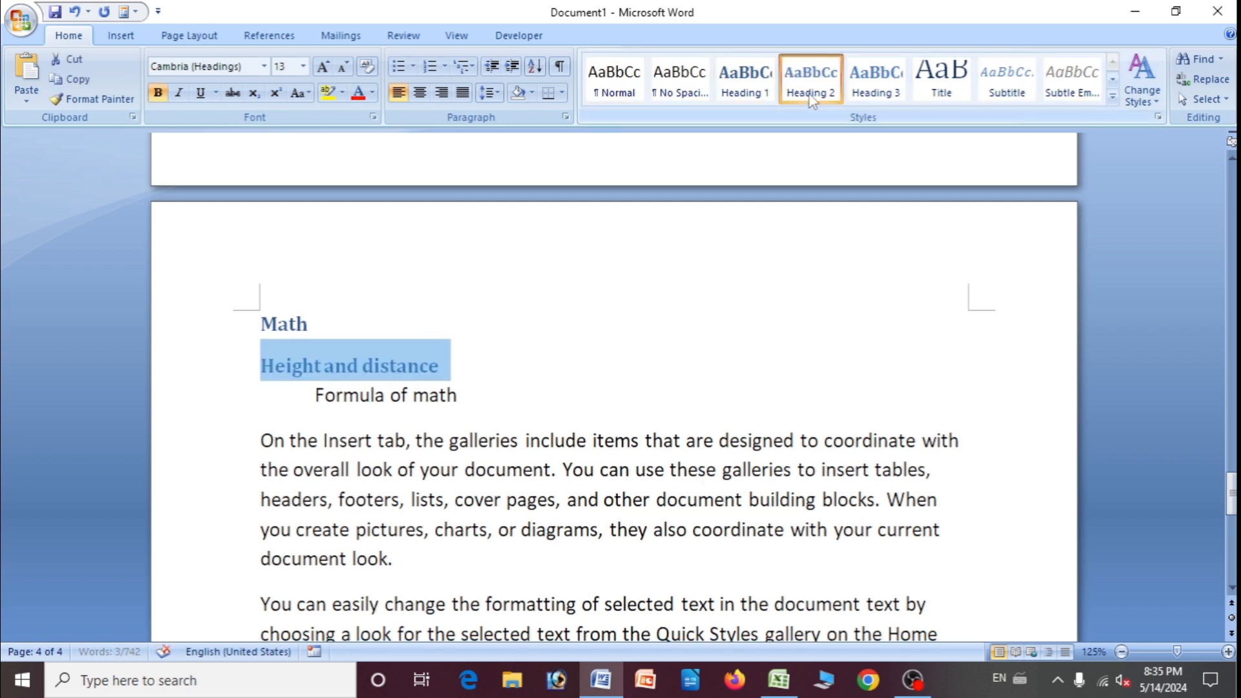
{"action": "left_click", "coordinate": [404, 339]}
Update the entire table of contents on the first page to include the new subheadings.
{"action": "scroll", "coordinate": [471, 367], "scroll_direction": "up", "scroll_amount": 15}
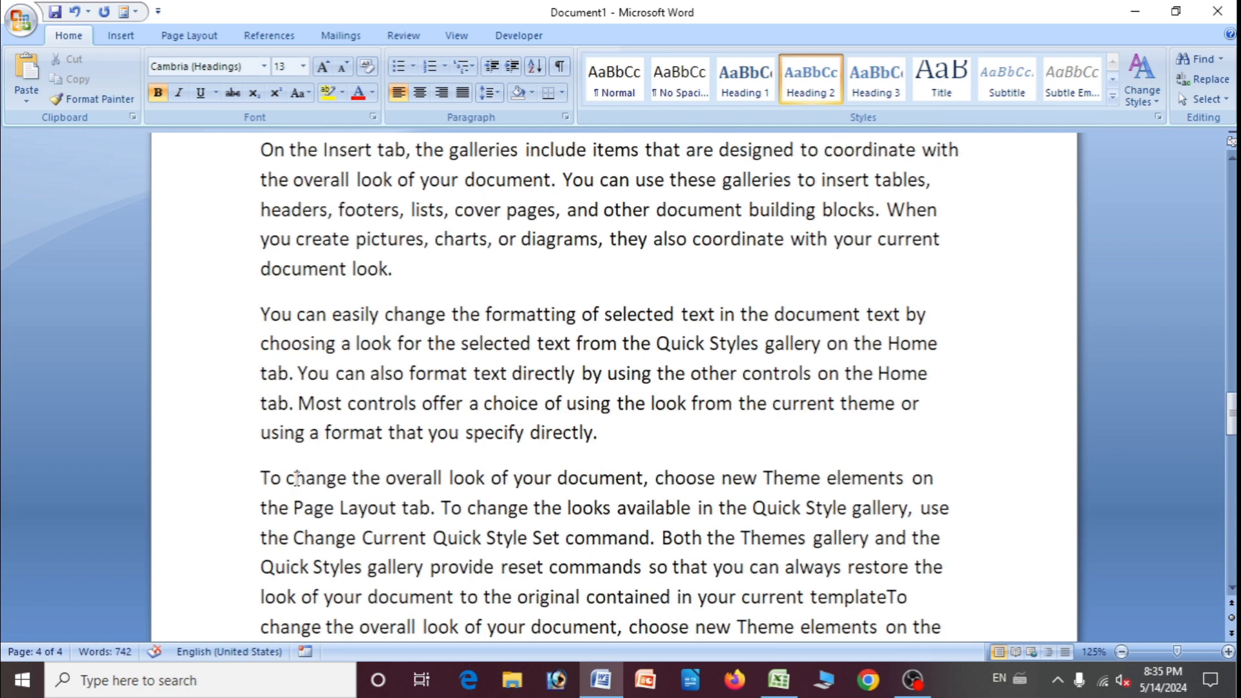
{"action": "scroll", "coordinate": [477, 399], "scroll_direction": "up", "scroll_amount": 20}
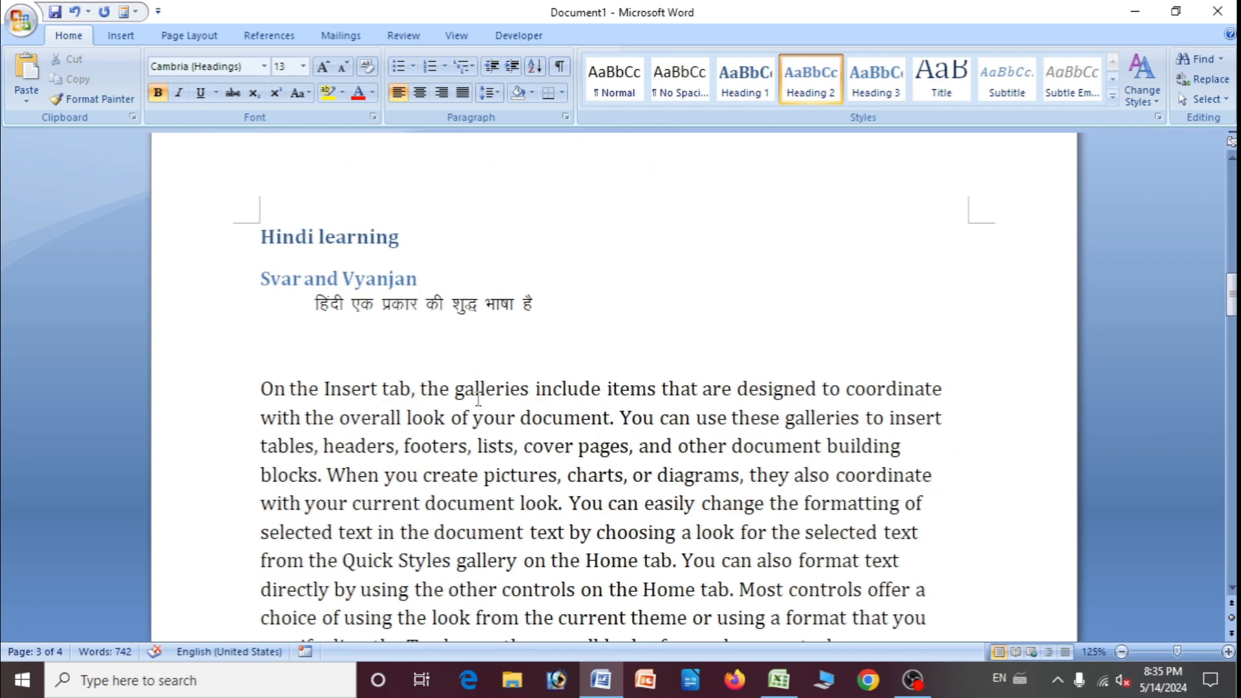
{"action": "scroll", "coordinate": [477, 399], "scroll_direction": "up", "scroll_amount": 10}
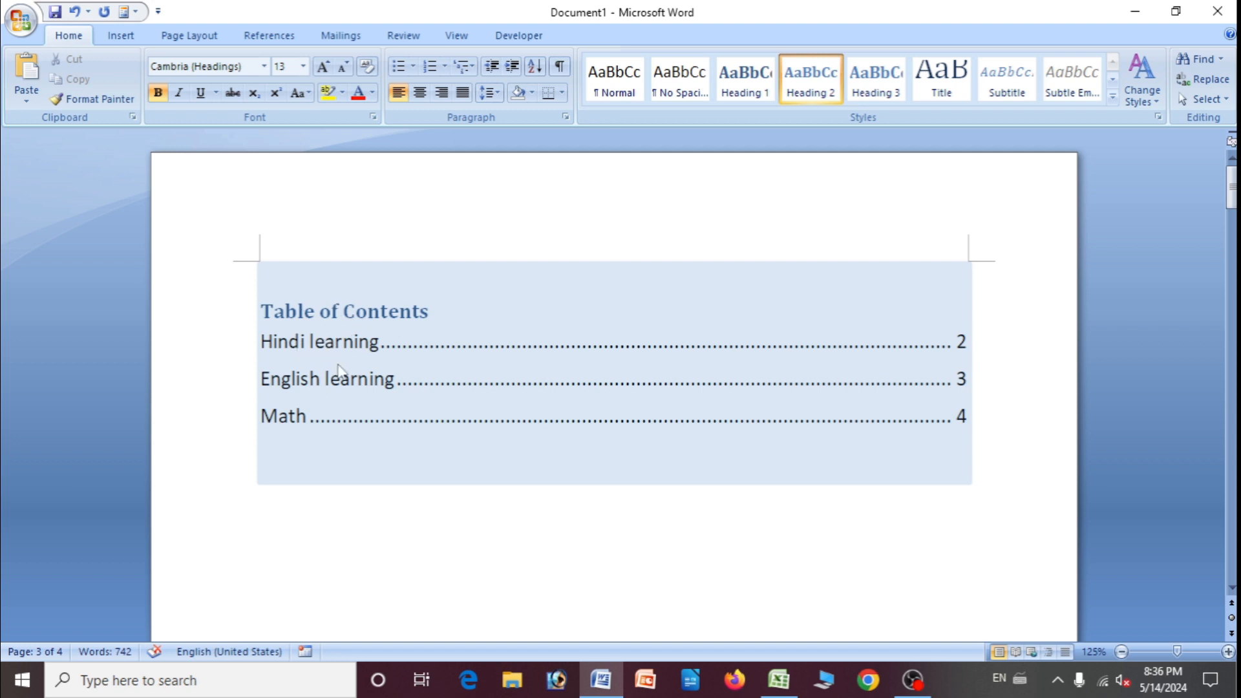
{"action": "left_click", "coordinate": [248, 38]}
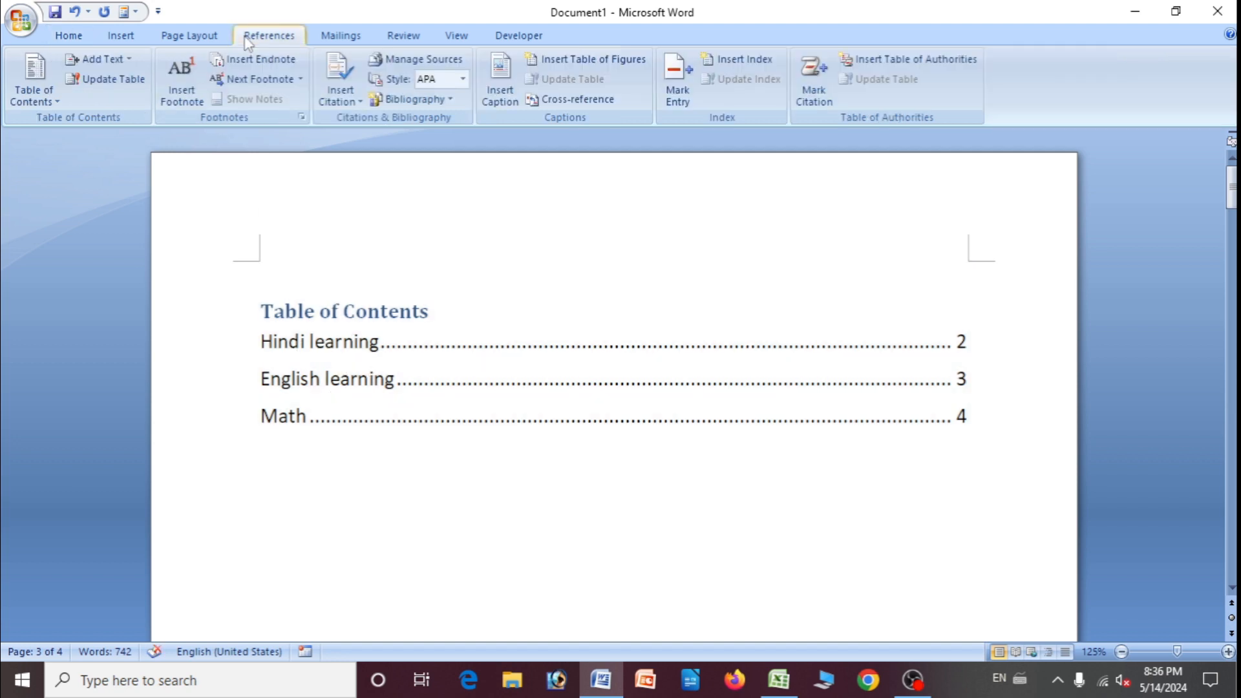
{"action": "left_click", "coordinate": [108, 87]}
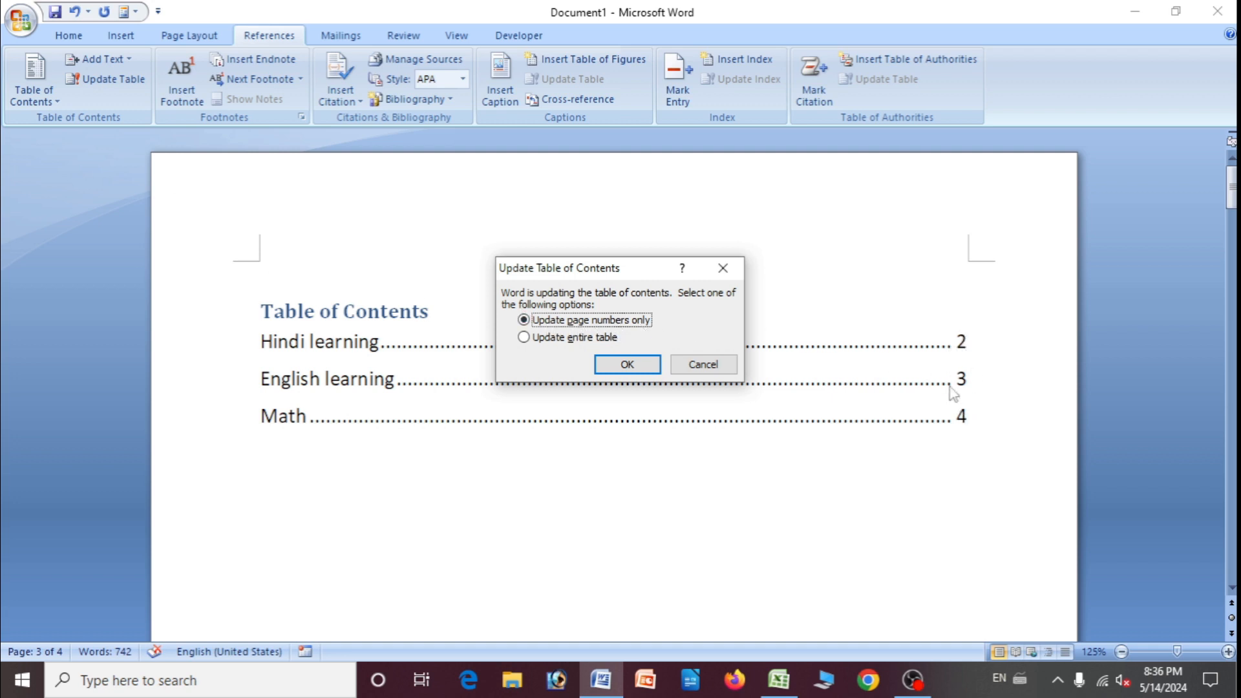
{"action": "left_click", "coordinate": [525, 339]}
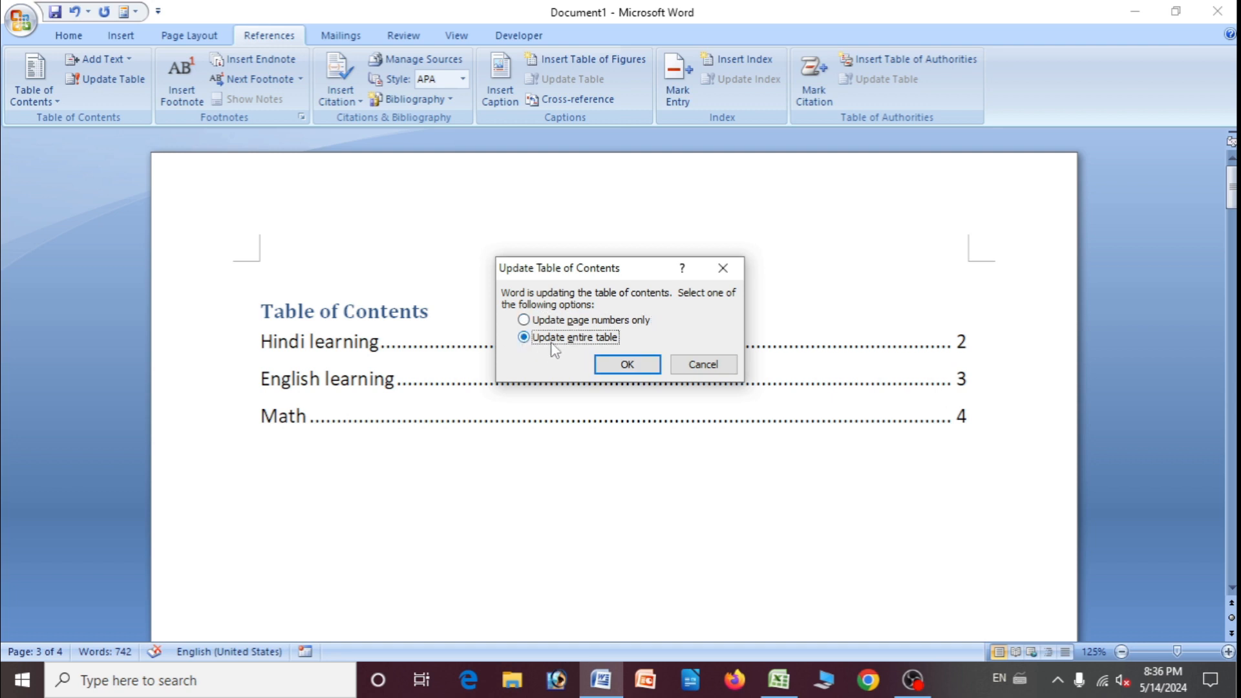
{"action": "left_click", "coordinate": [626, 366]}
{"action": "left_click", "coordinate": [358, 411]}
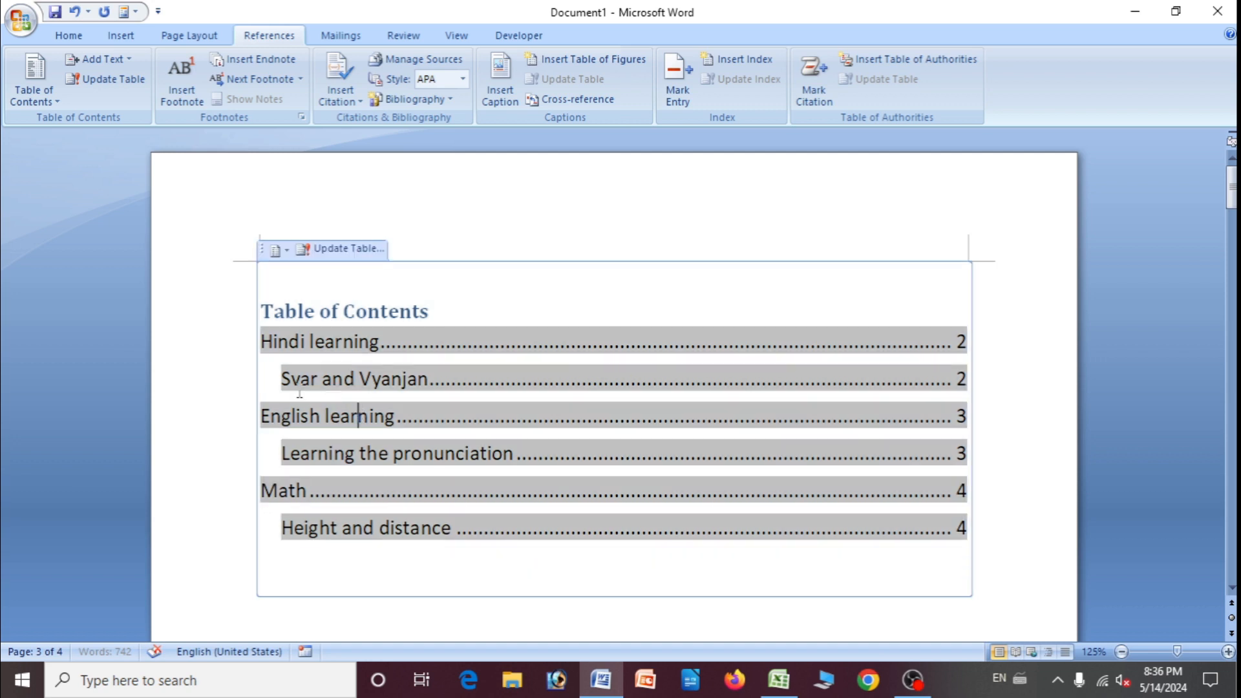
Follow the "Learning the pronunciation" link in the table of contents to its subheading, and return to the first page.
{"action": "left_click", "coordinate": [210, 384]}
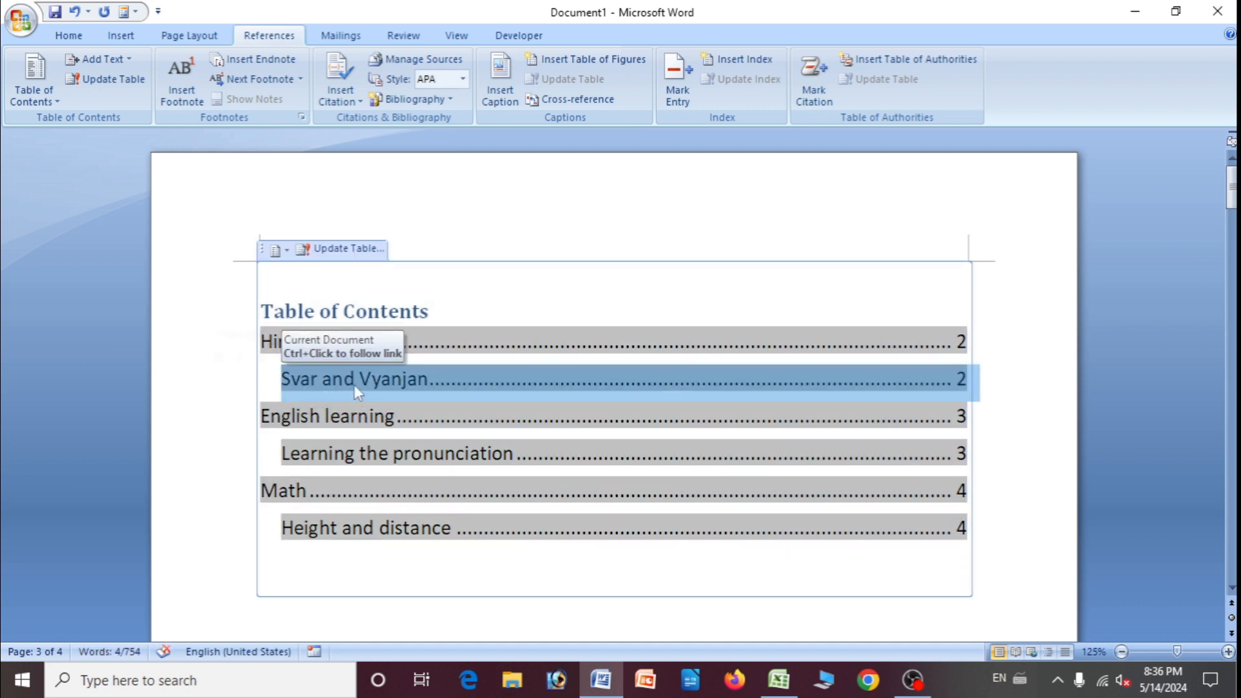
{"action": "left_click", "coordinate": [478, 250]}
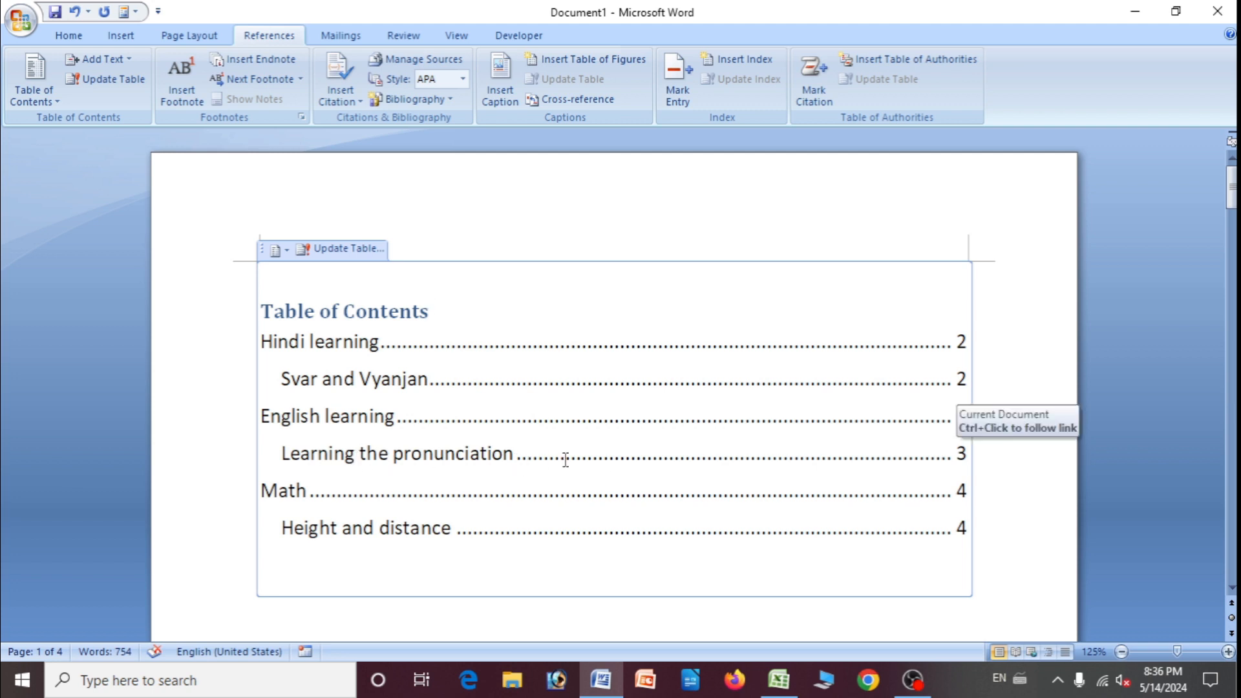
{"action": "left_click", "coordinate": [626, 466], "text": "ctrl"}
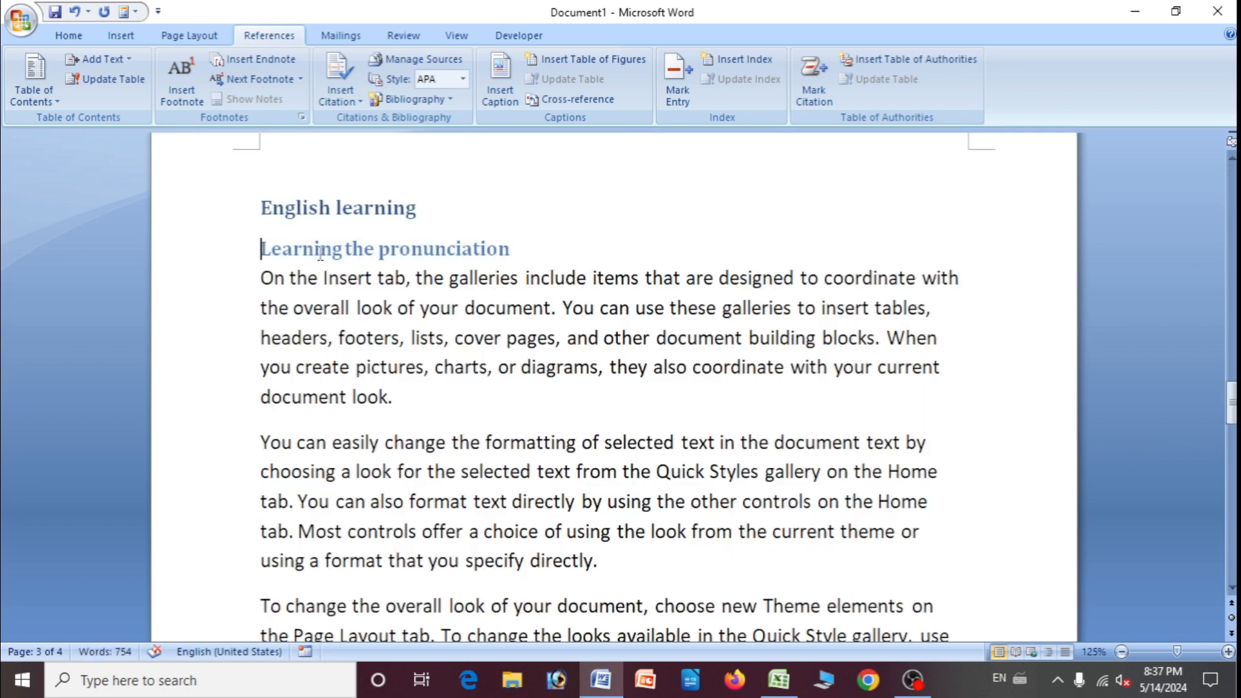
{"action": "scroll", "coordinate": [365, 312], "scroll_direction": "up", "scroll_amount": 8}
{"action": "scroll", "coordinate": [523, 328], "scroll_direction": "up", "scroll_amount": 15}
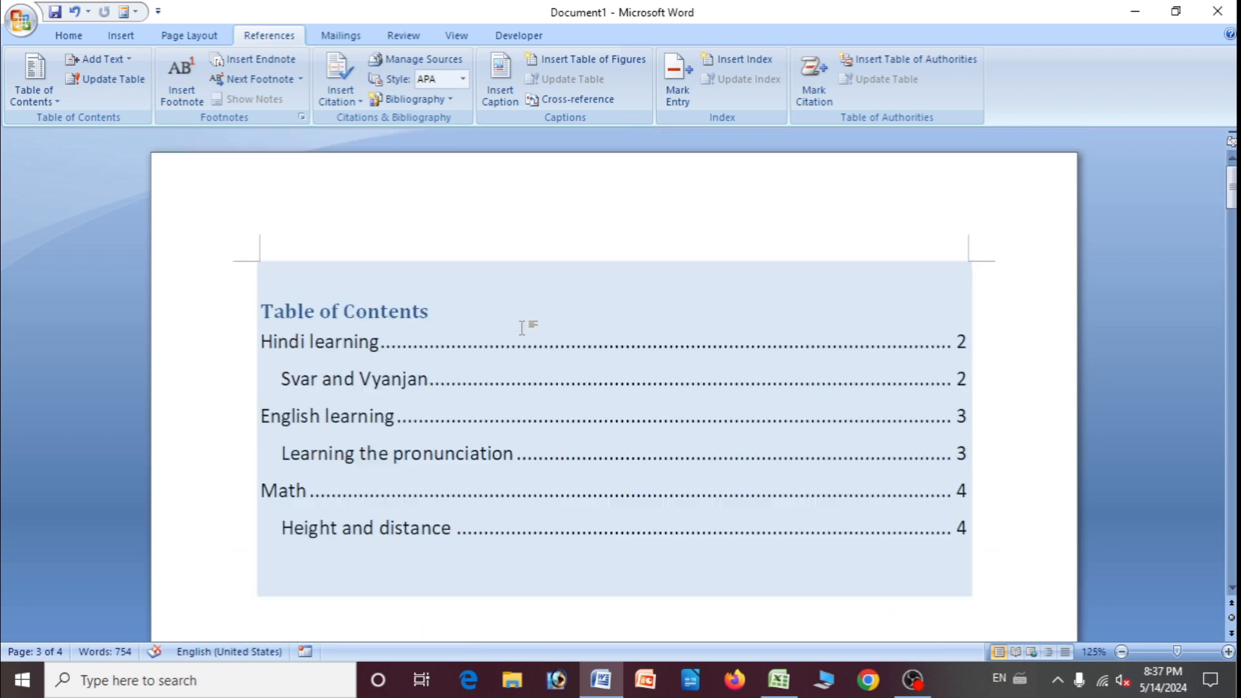
Add the number 5 to the end of the "Svar and Vyanjan" subheading.
{"action": "scroll", "coordinate": [467, 446], "scroll_direction": "down", "scroll_amount": 14}
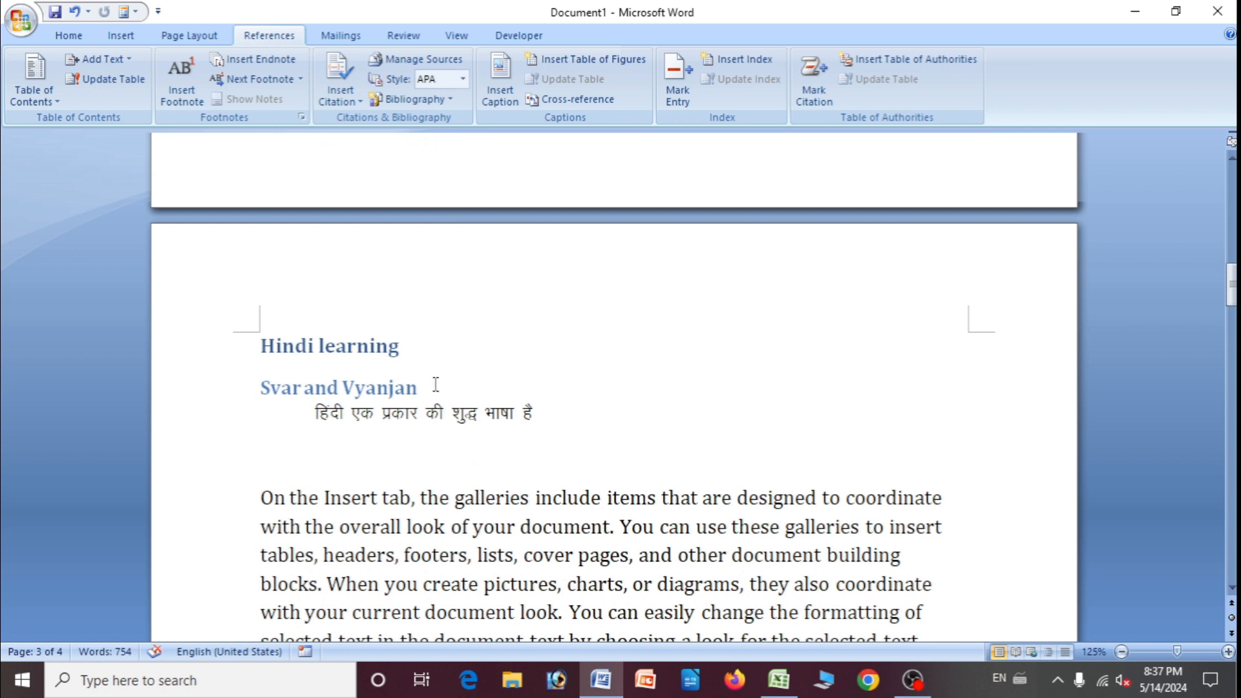
{"action": "left_click", "coordinate": [435, 383]}
{"action": "type", "text": "5"}
Update the entire table of contents to reflect the edited "Svar and Vyanjan 5" subheading.
{"action": "scroll", "coordinate": [455, 391], "scroll_direction": "up", "scroll_amount": 12}
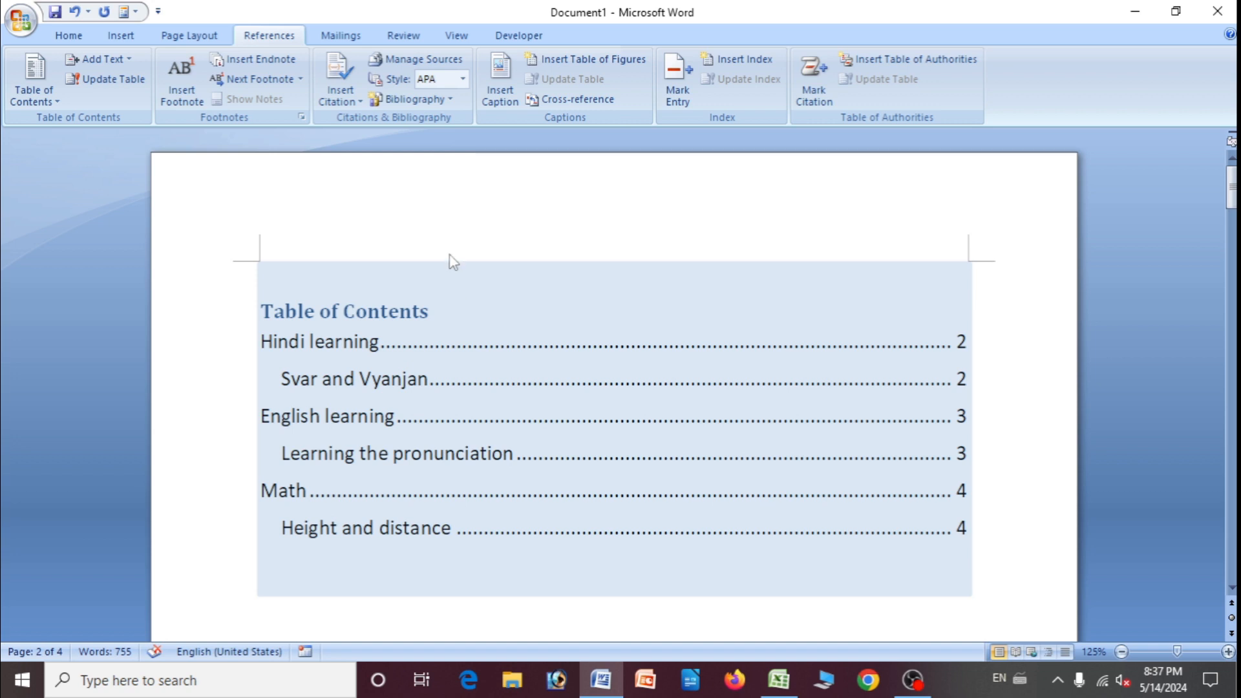
{"action": "left_click", "coordinate": [453, 261]}
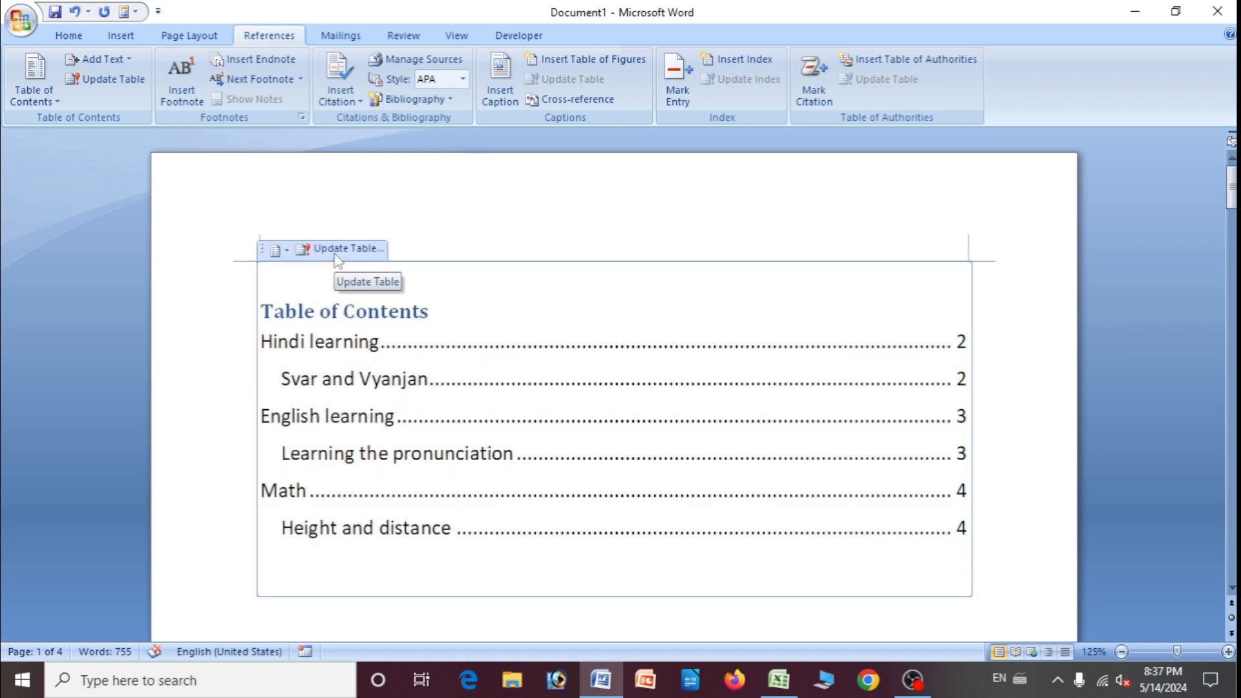
{"action": "left_click", "coordinate": [335, 254]}
{"action": "left_click", "coordinate": [532, 338]}
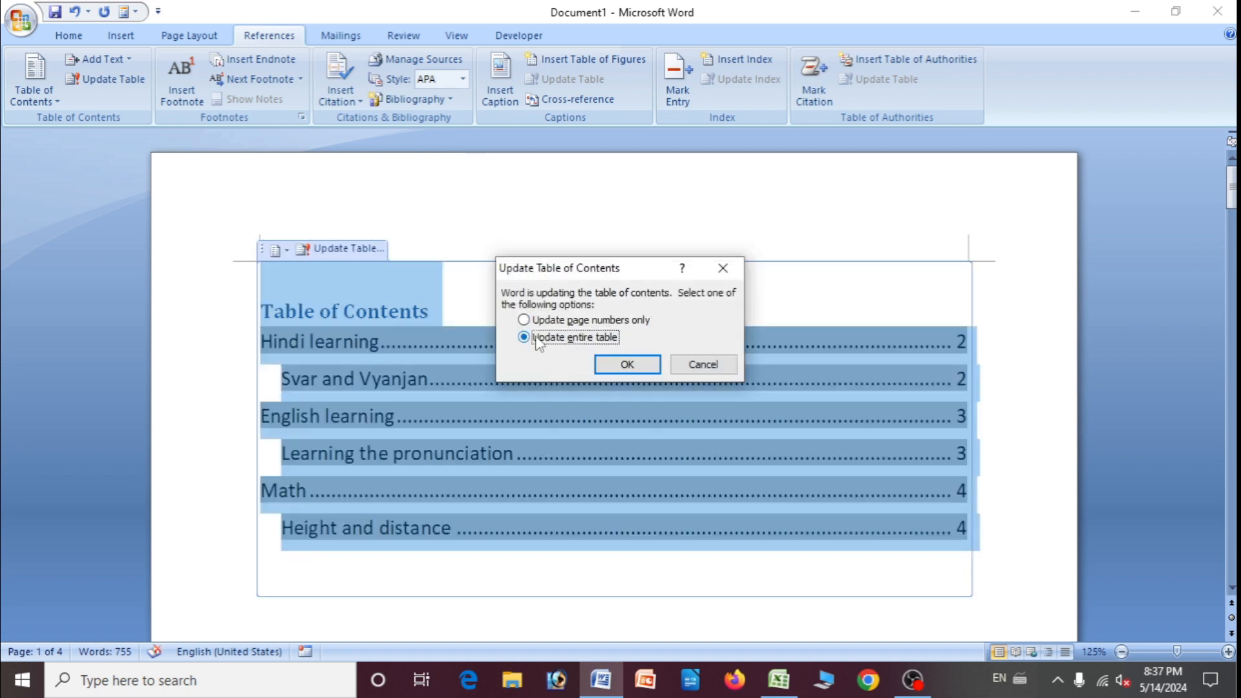
{"action": "left_click", "coordinate": [626, 364]}
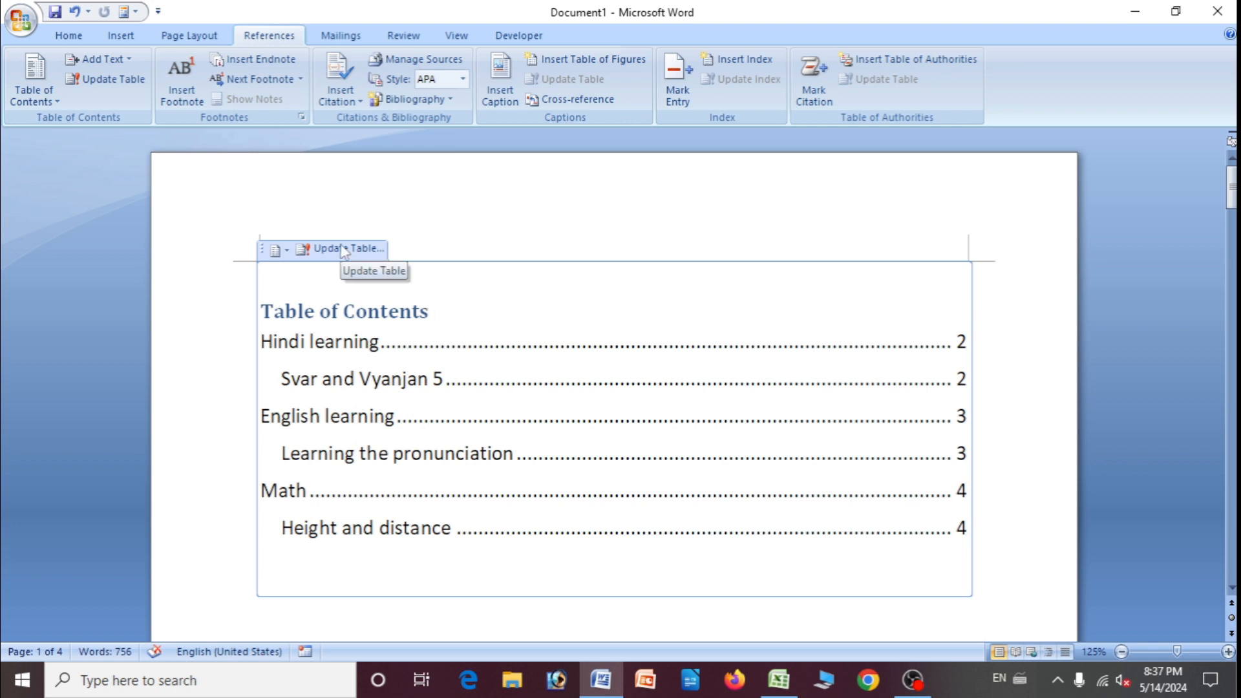
Switch the table of contents to the Manual Table format and replace its first level 3 chapter title with "sdd".
{"action": "left_click", "coordinate": [282, 250]}
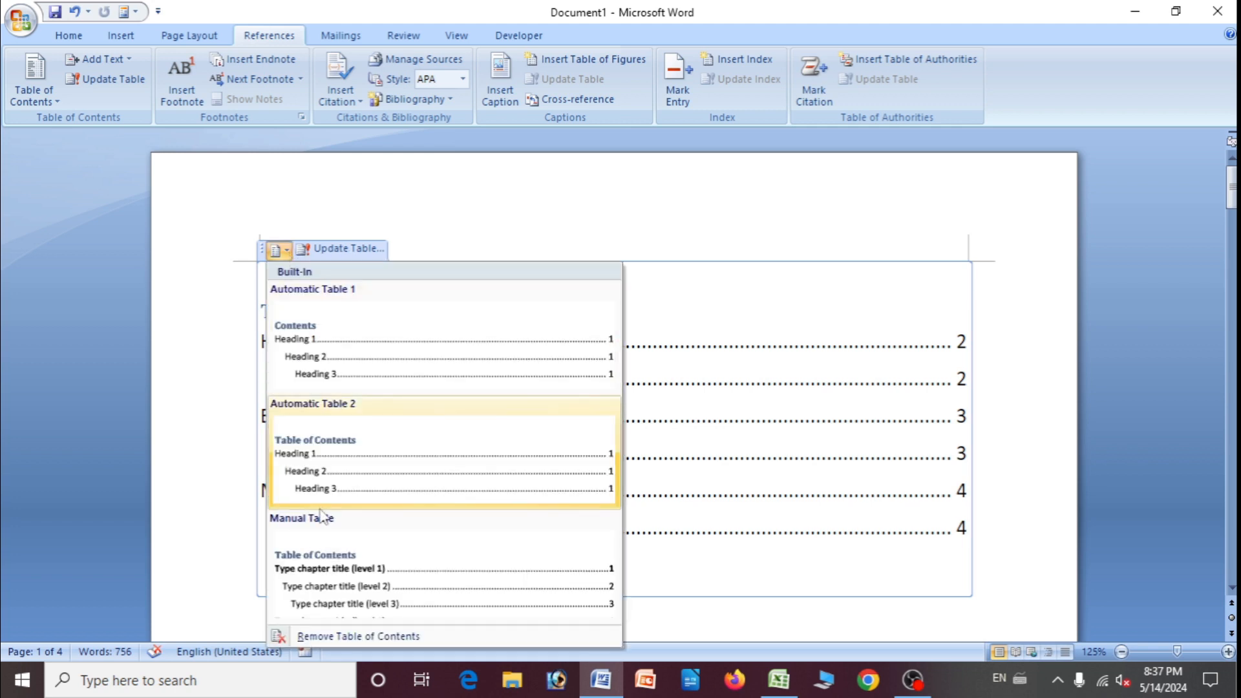
{"action": "left_click", "coordinate": [345, 564]}
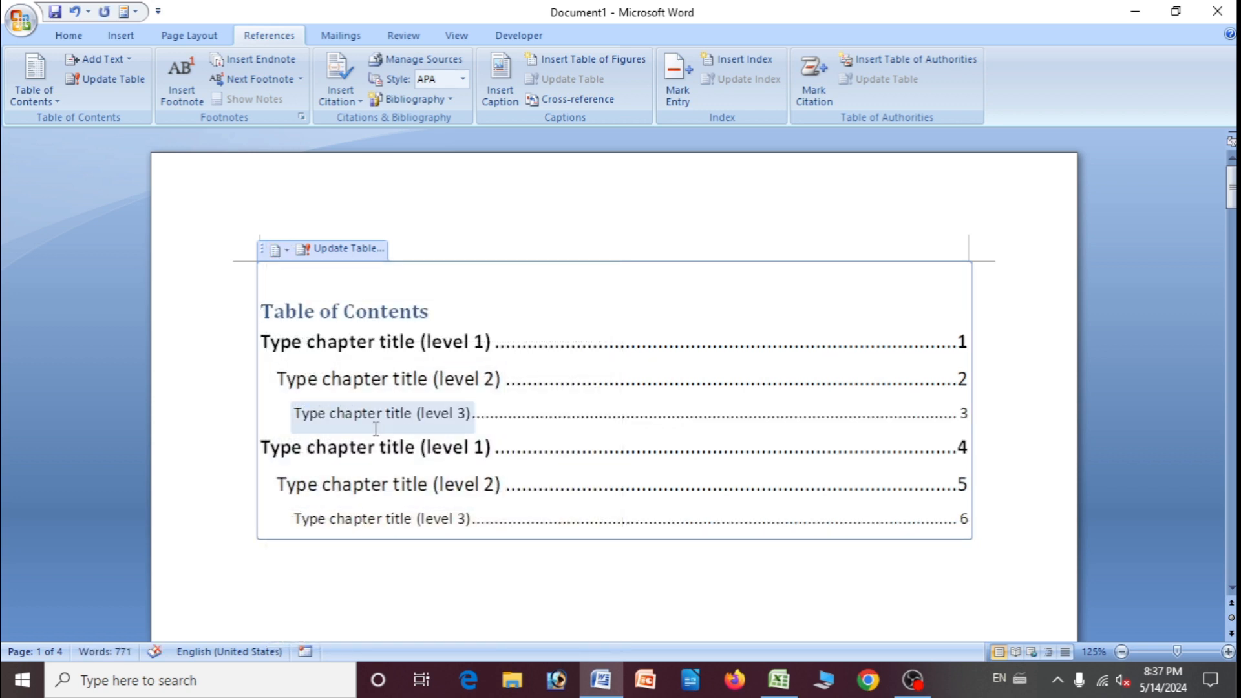
{"action": "left_click", "coordinate": [356, 414]}
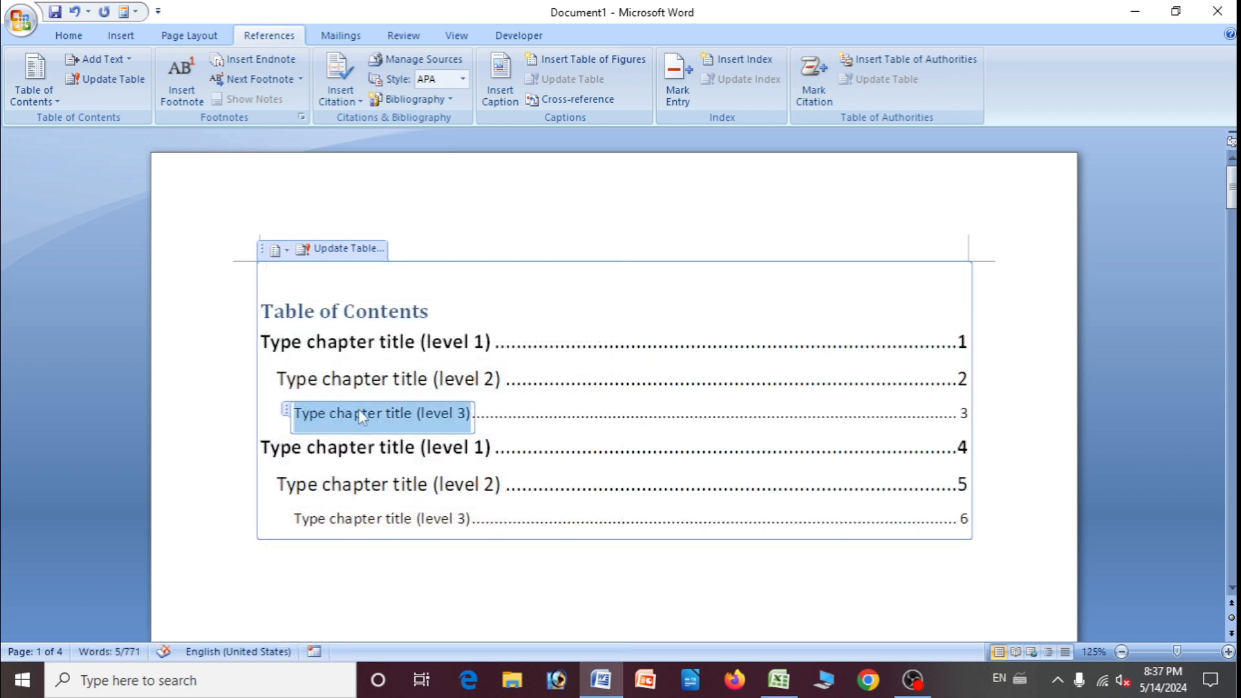
{"action": "type", "text": "sddsdasdadsassasa"}
{"action": "key", "text": "BackSpace"}
{"action": "key", "text": "BackSpace"}
{"action": "key", "text": "BackSpace"}
{"action": "key", "text": "BackSpace"}
{"action": "key", "text": "BackSpace"}
{"action": "key", "text": "BackSpace"}
{"action": "key", "text": "BackSpace"}
{"action": "key", "text": "BackSpace"}
{"action": "key", "text": "BackSpace"}
{"action": "key", "text": "BackSpace"}
{"action": "key", "text": "BackSpace"}
{"action": "key", "text": "BackSpace"}
{"action": "key", "text": "BackSpace"}
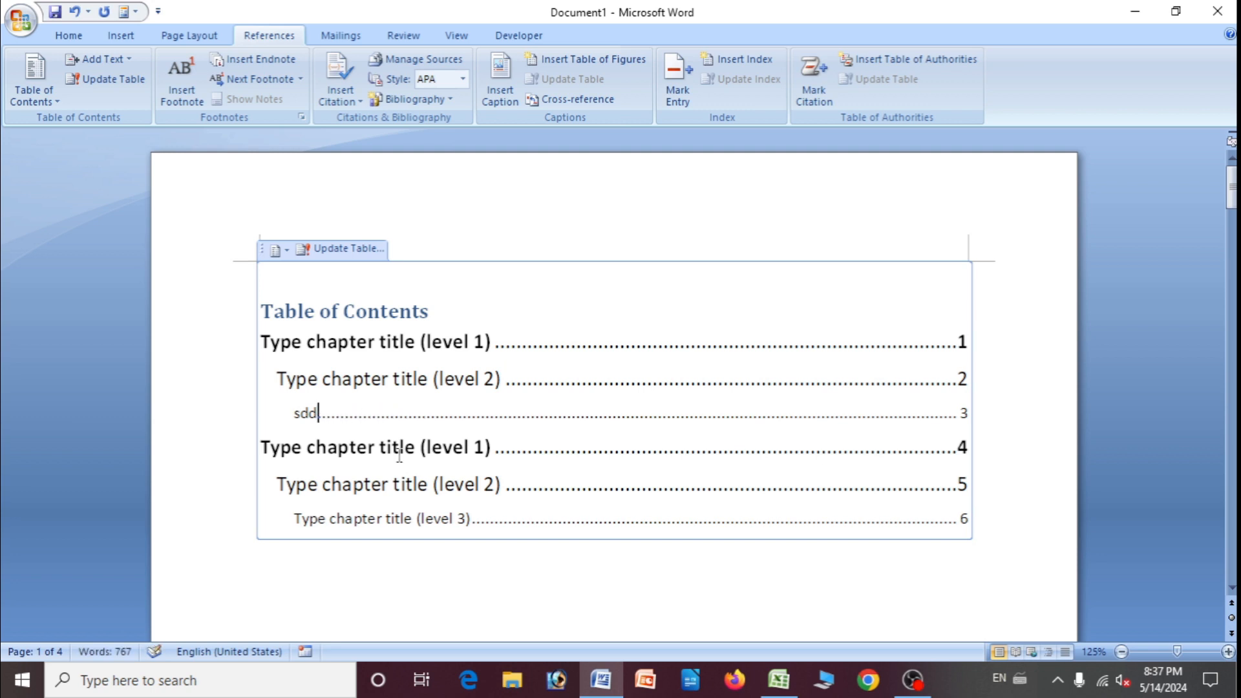
Switch the table of contents to Automatic Table 1 and replace its "Contents" title with a person's first name.
{"action": "left_click", "coordinate": [287, 251]}
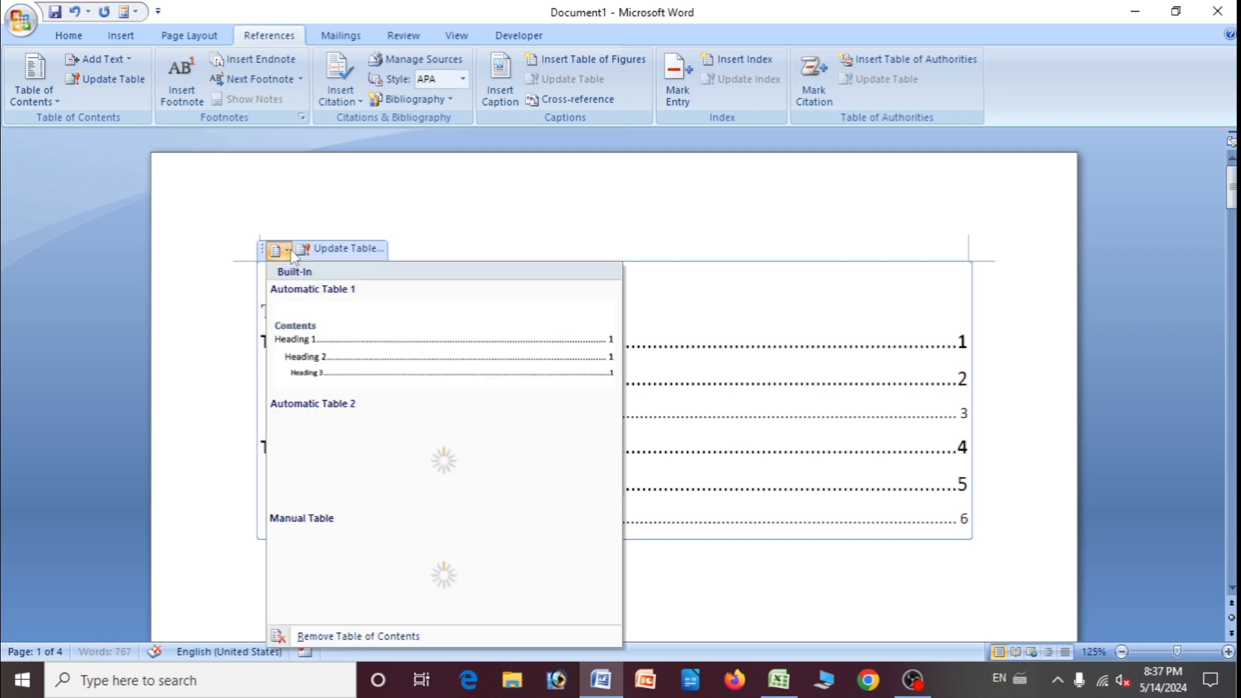
{"action": "left_click", "coordinate": [320, 374]}
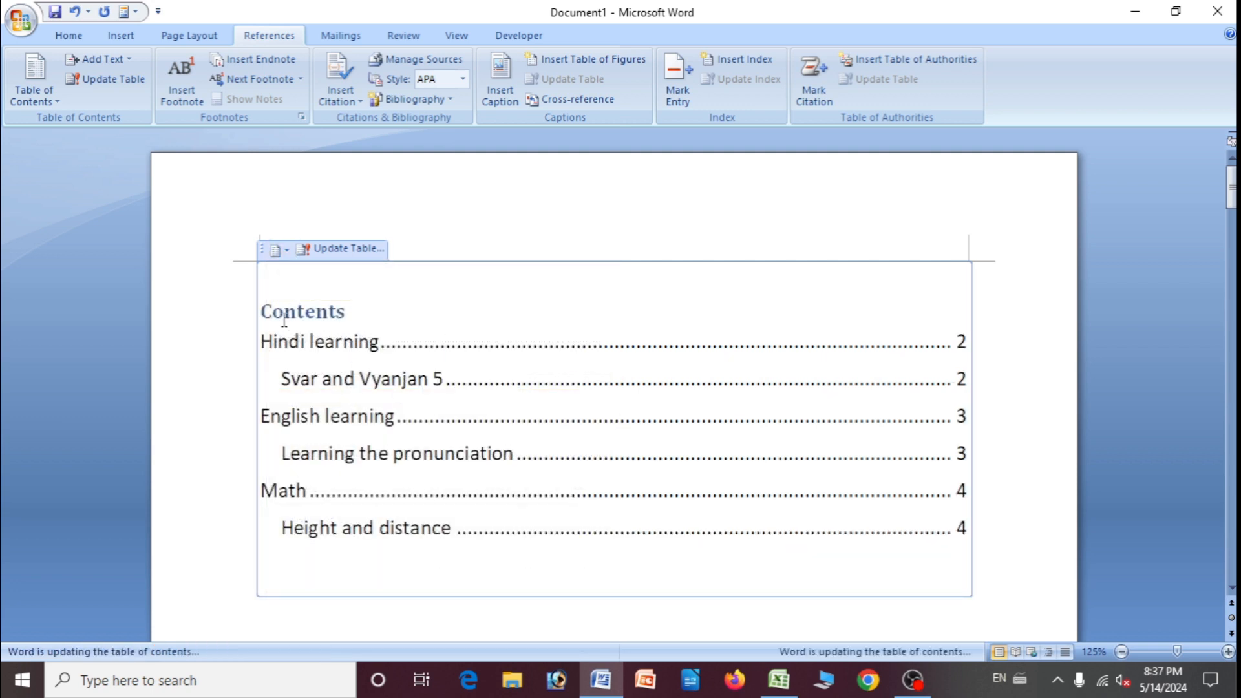
{"action": "key", "text": "BackSpace"}
{"action": "key", "text": "BackSpace"}
{"action": "key", "text": "BackSpace"}
{"action": "key", "text": "BackSpace"}
{"action": "key", "text": "BackSpace"}
{"action": "key", "text": "BackSpace"}
{"action": "key", "text": "BackSpace"}
{"action": "key", "text": "BackSpace"}
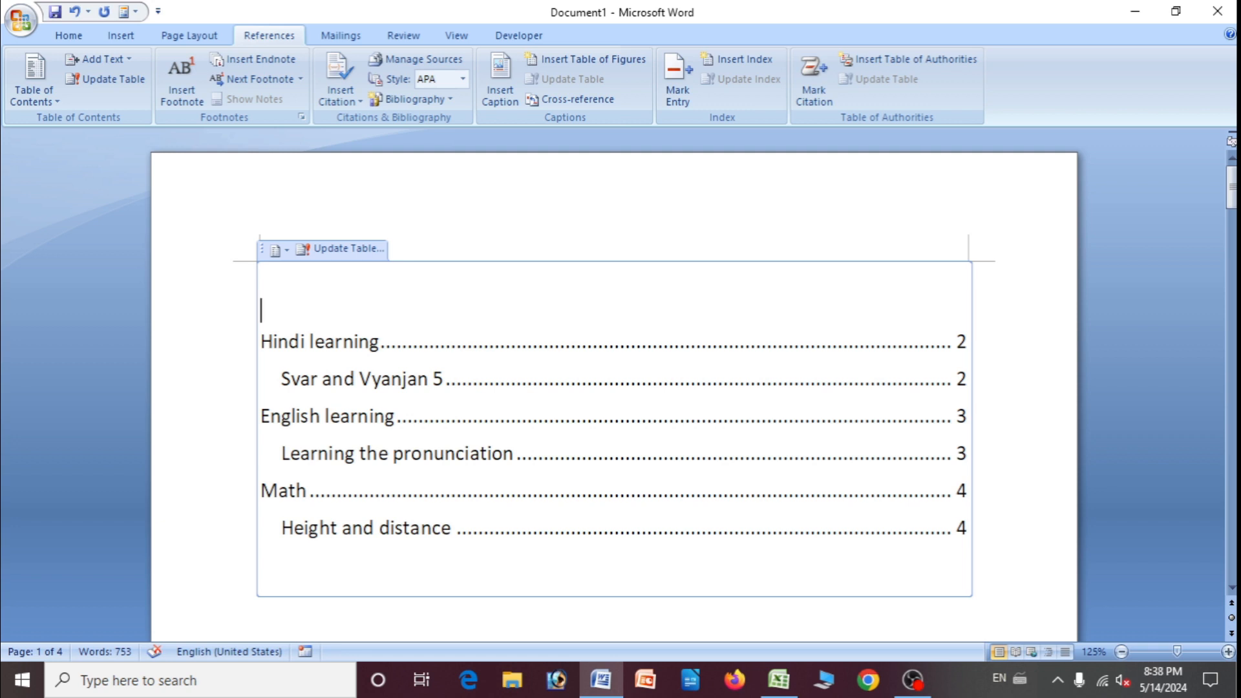
{"action": "type", "text": "Hitesh"}
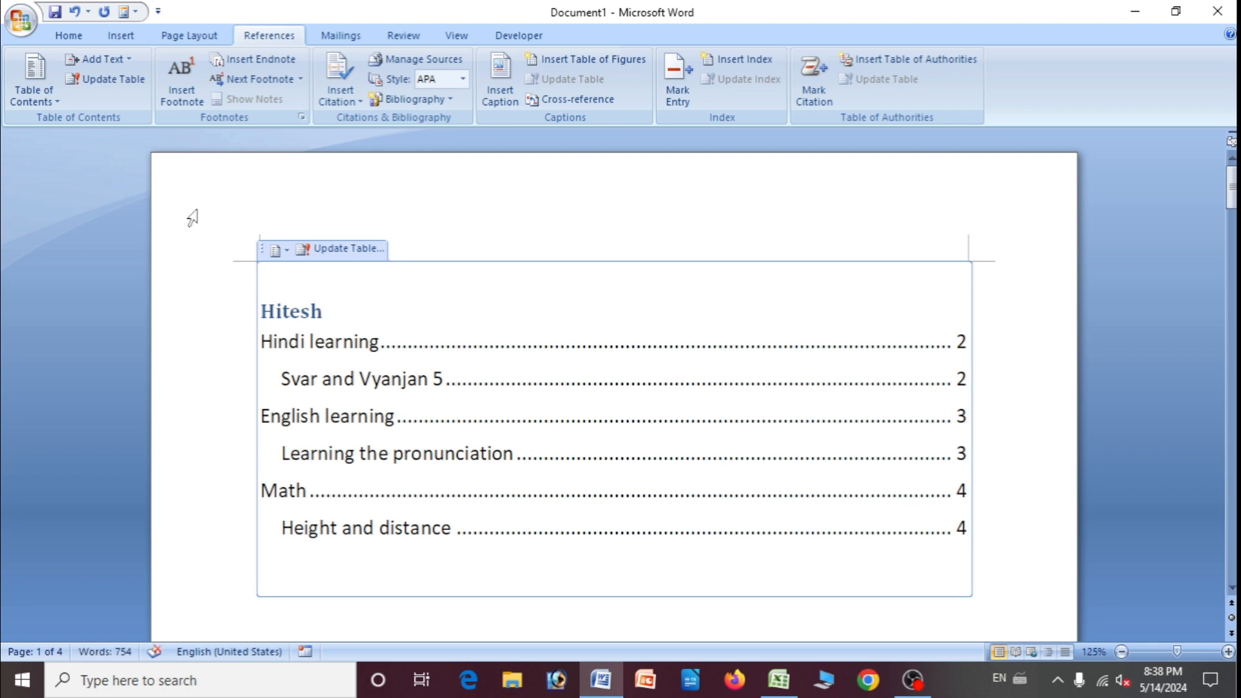
{"action": "left_click", "coordinate": [359, 337]}
{"action": "left_click", "coordinate": [372, 251]}
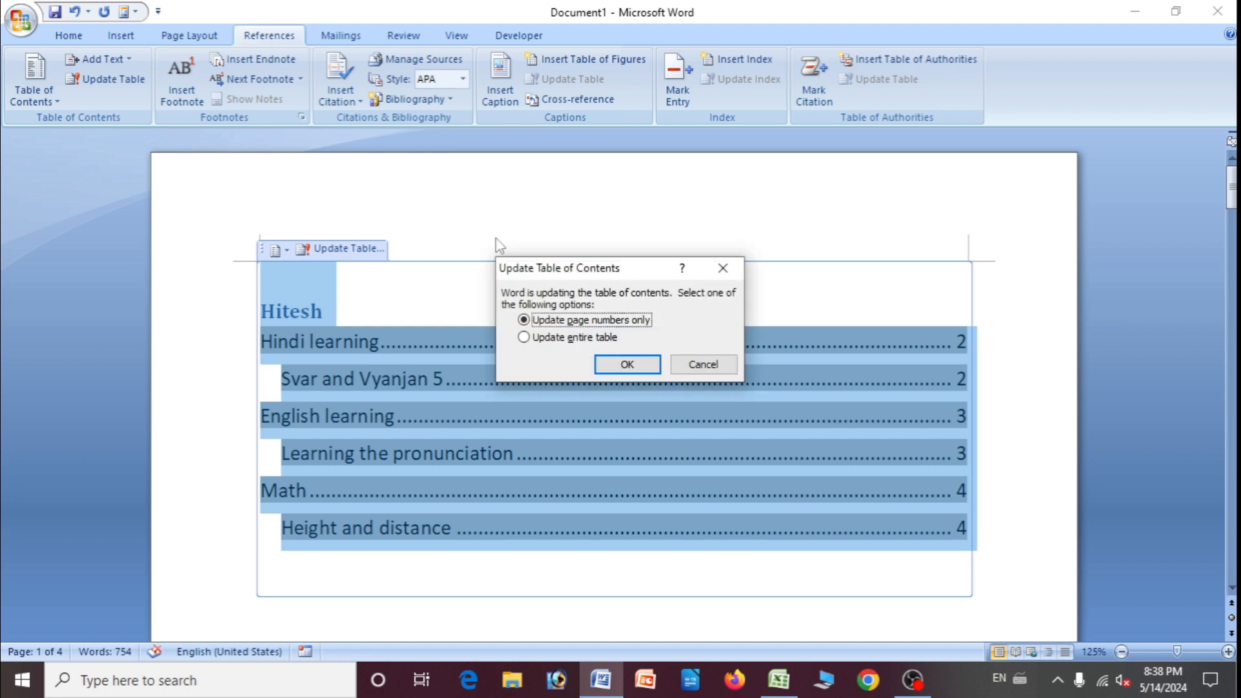
{"action": "left_click", "coordinate": [723, 267]}
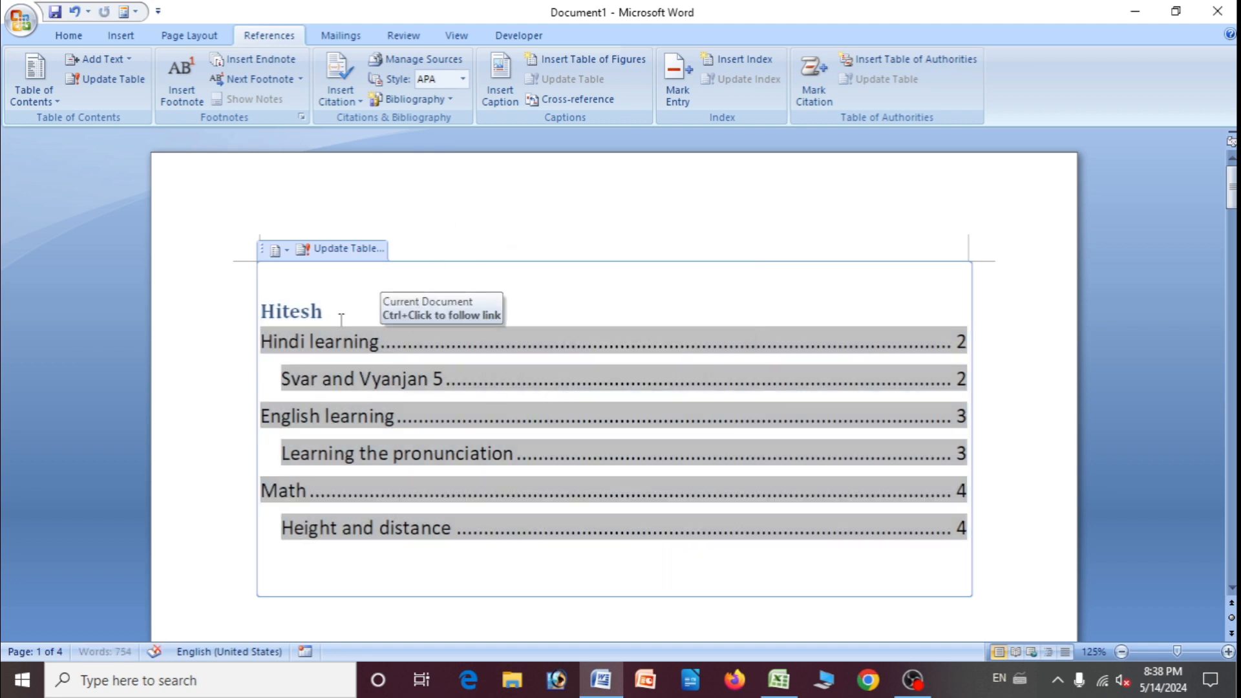
Try to delete the table of contents from its title and individual entries.
{"action": "left_click", "coordinate": [260, 251]}
{"action": "key", "text": "Delete"}
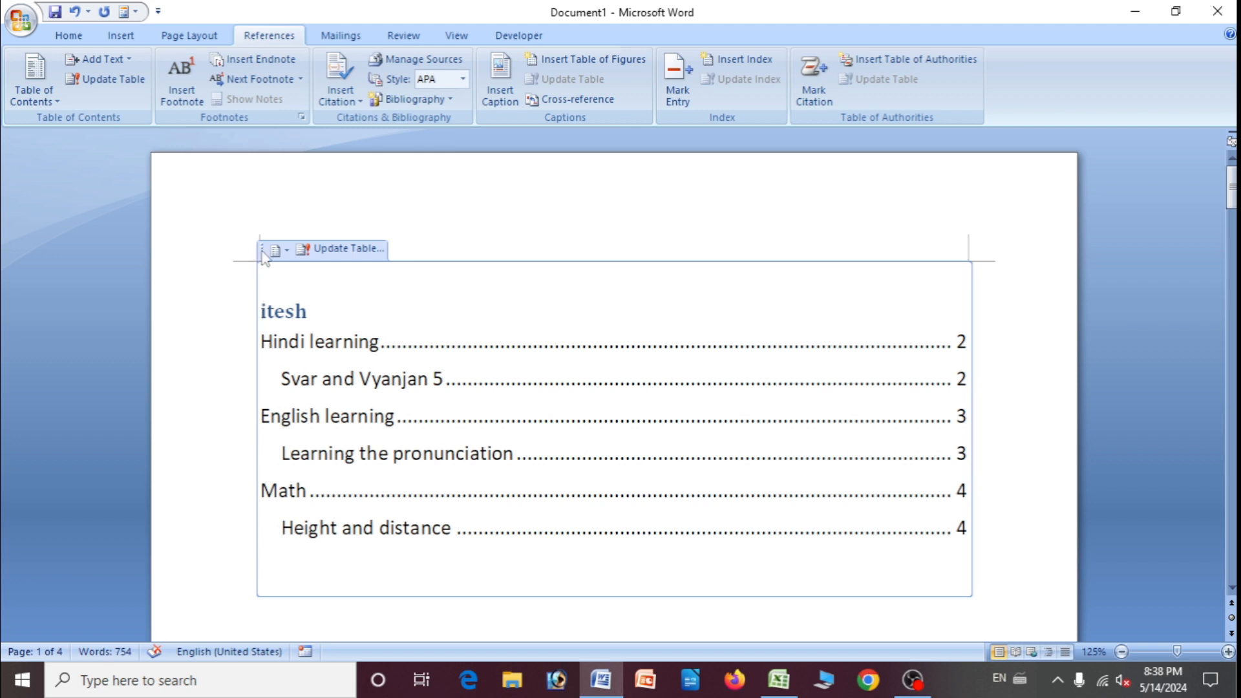
{"action": "left_click", "coordinate": [259, 252]}
{"action": "left_click", "coordinate": [257, 316]}
{"action": "left_click", "coordinate": [571, 392]}
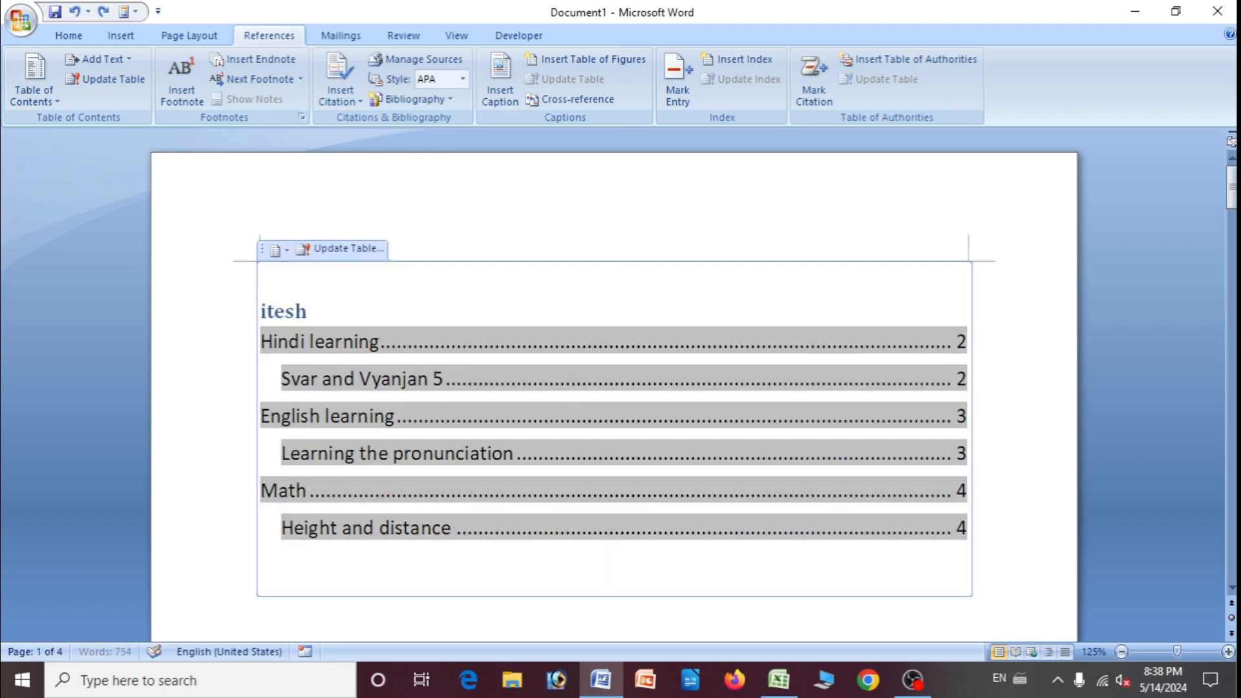
{"action": "key", "text": "Delete"}
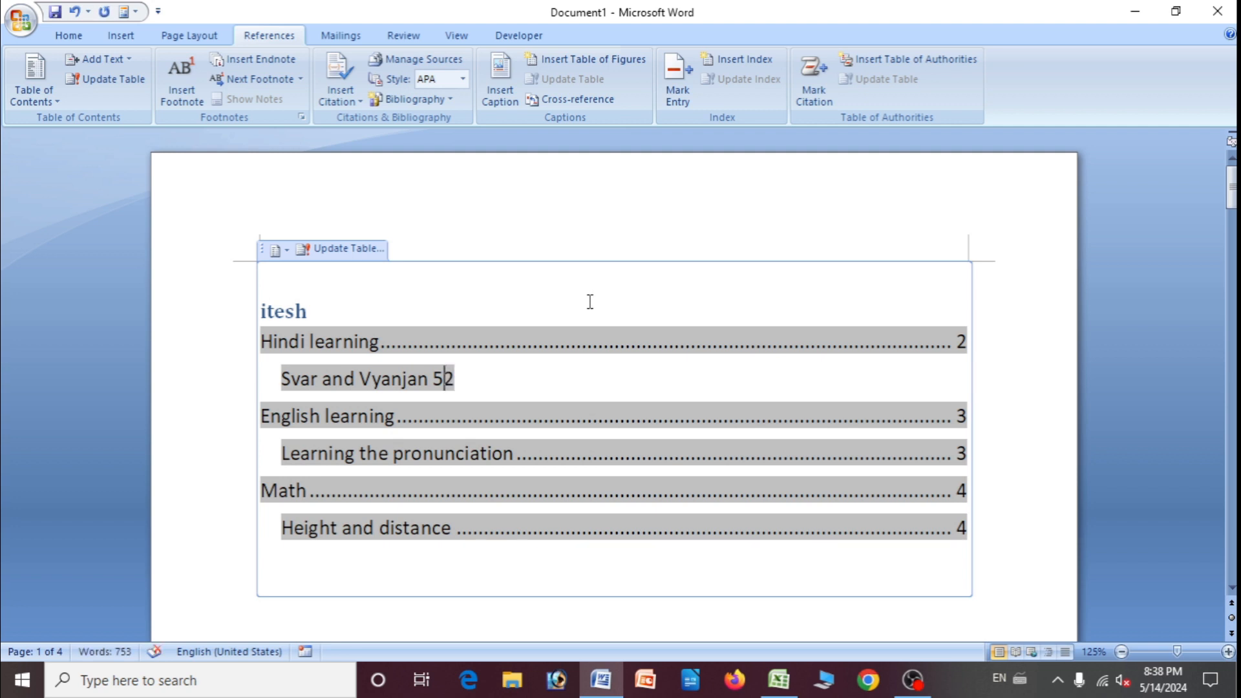
{"action": "left_click", "coordinate": [584, 262]}
{"action": "scroll", "coordinate": [483, 454], "scroll_direction": "down", "scroll_amount": 5}
{"action": "left_click", "coordinate": [325, 460]}
{"action": "scroll", "coordinate": [325, 460], "scroll_direction": "up", "scroll_amount": 4}
{"action": "left_click", "coordinate": [273, 406]}
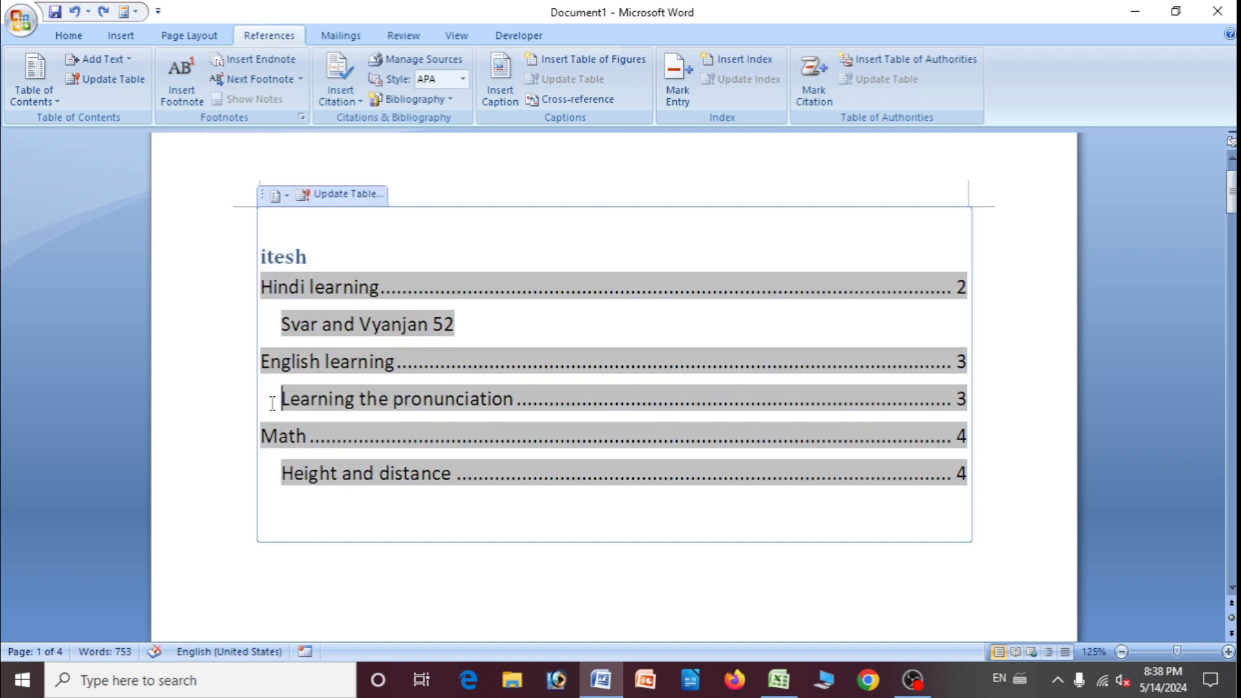
{"action": "key", "text": "Delete"}
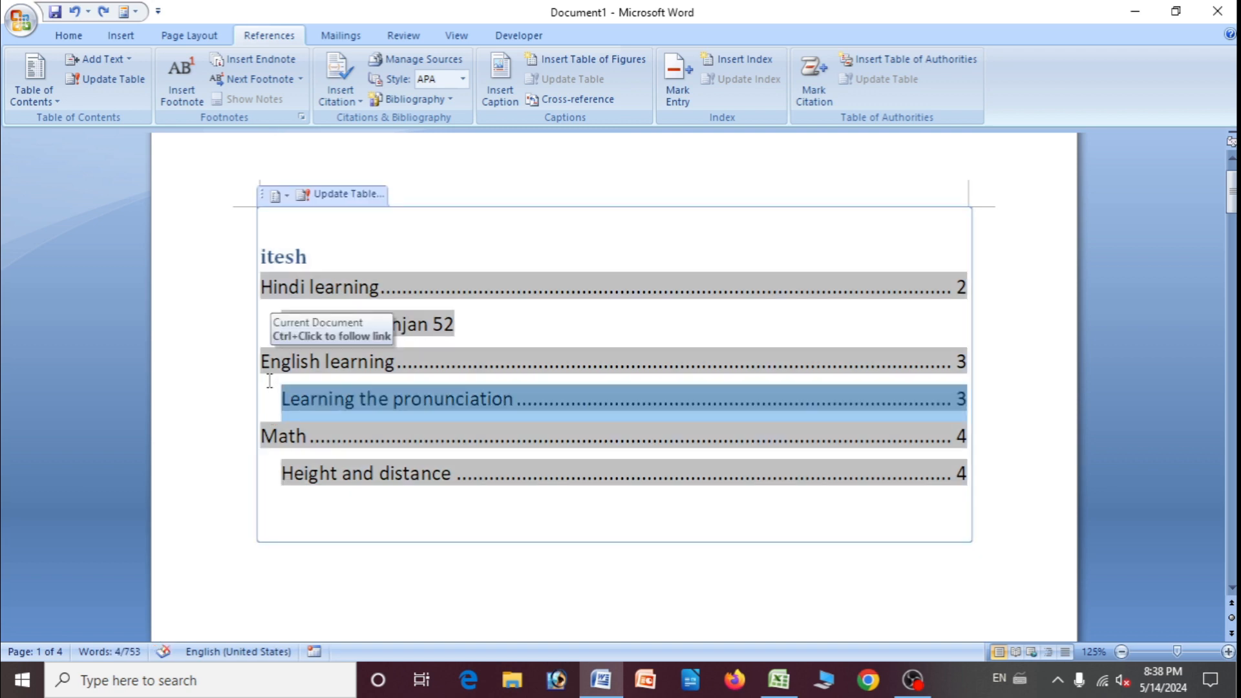
Select the whole table of contents on the first page and delete it along with its empty frame.
{"action": "left_click", "coordinate": [261, 197]}
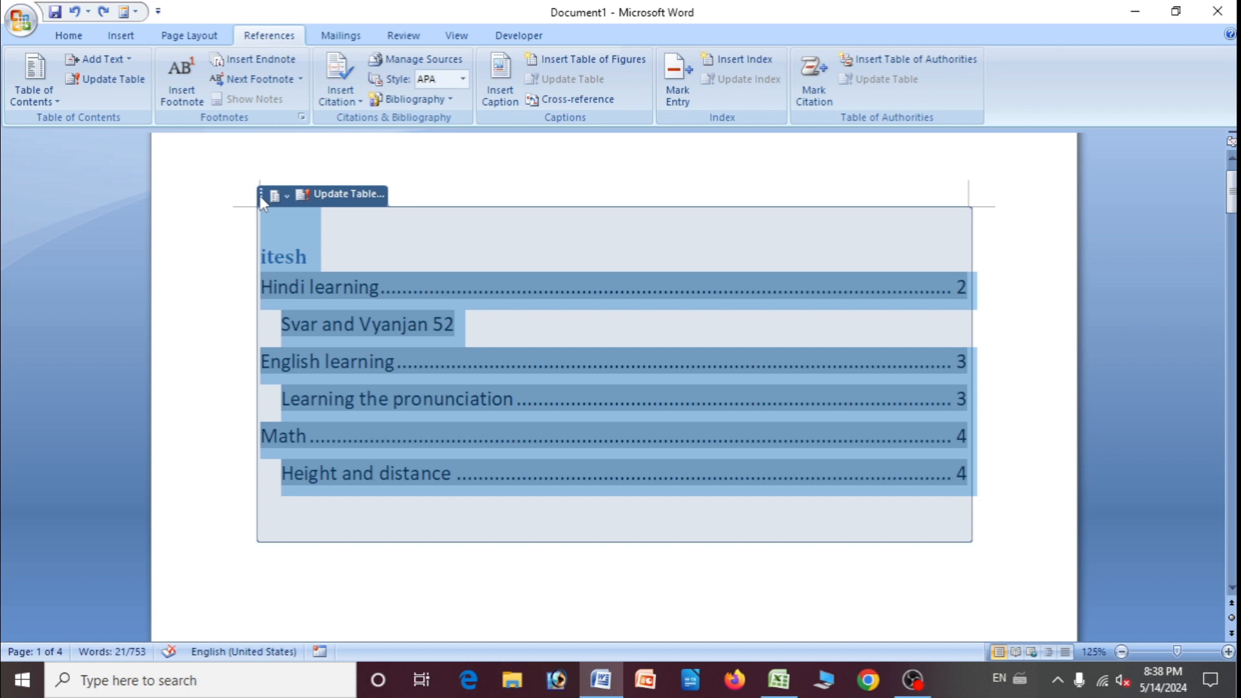
{"action": "key", "text": "Delete"}
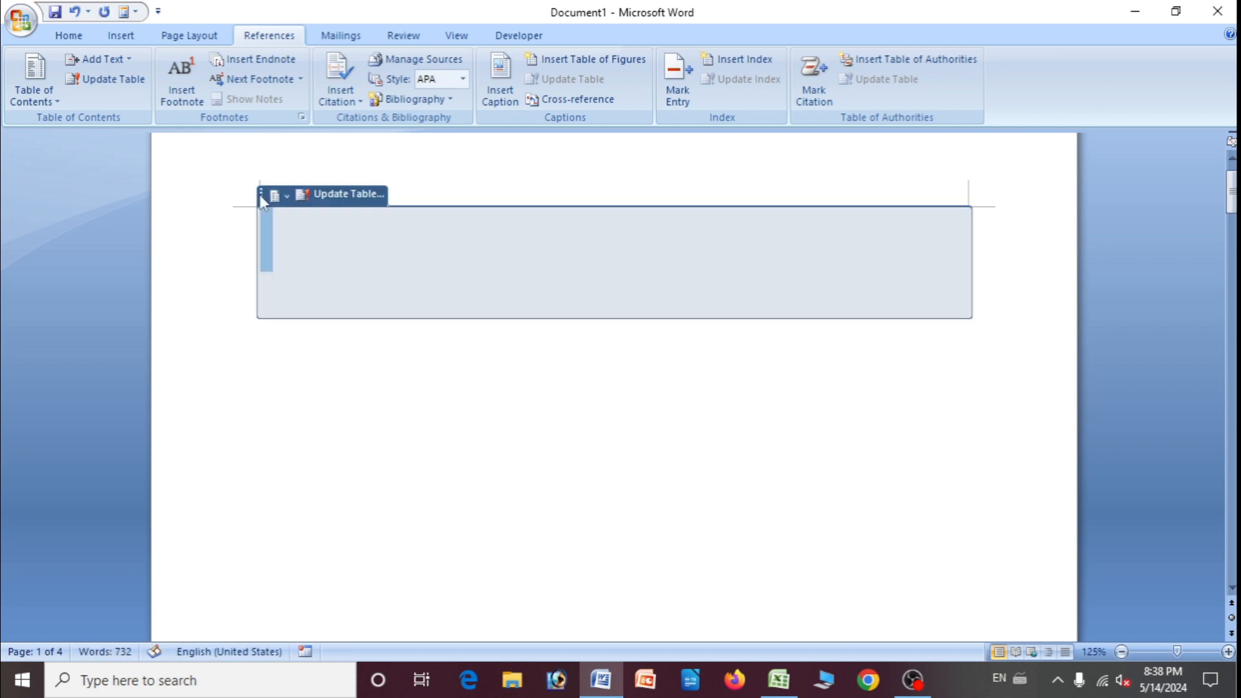
{"action": "key", "text": "Delete"}
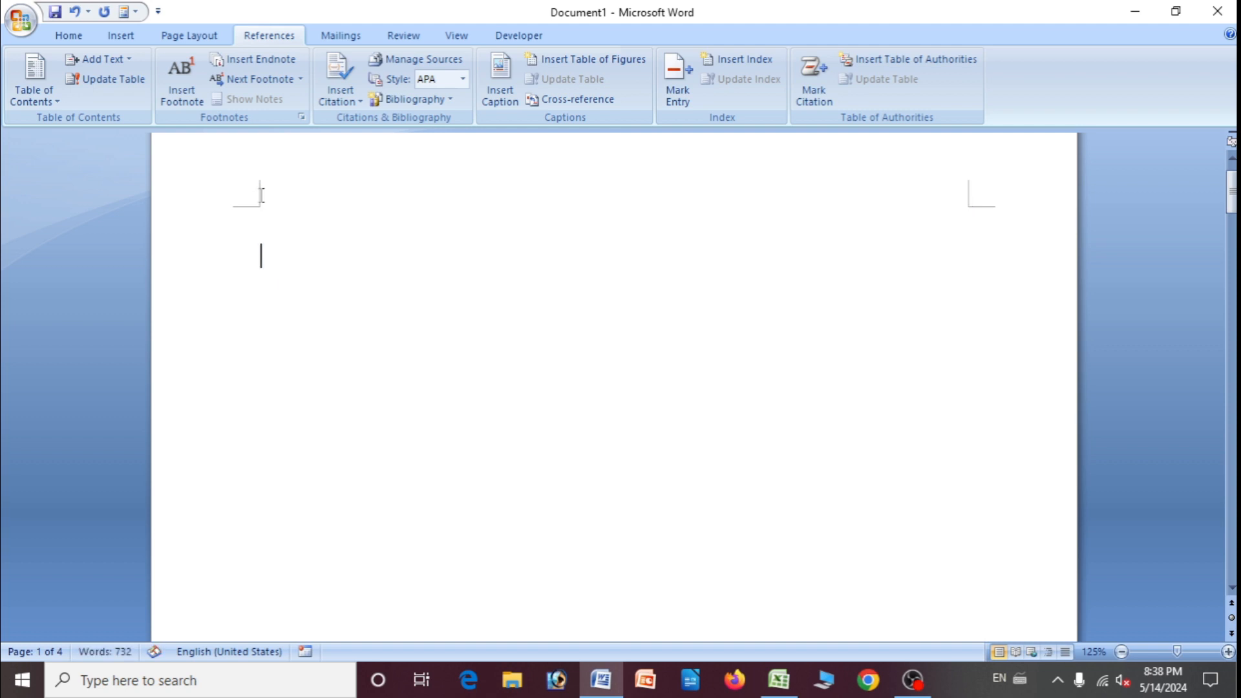
Delete all the remaining content of the document.
{"action": "scroll", "coordinate": [282, 282], "scroll_direction": "up", "scroll_amount": 1}
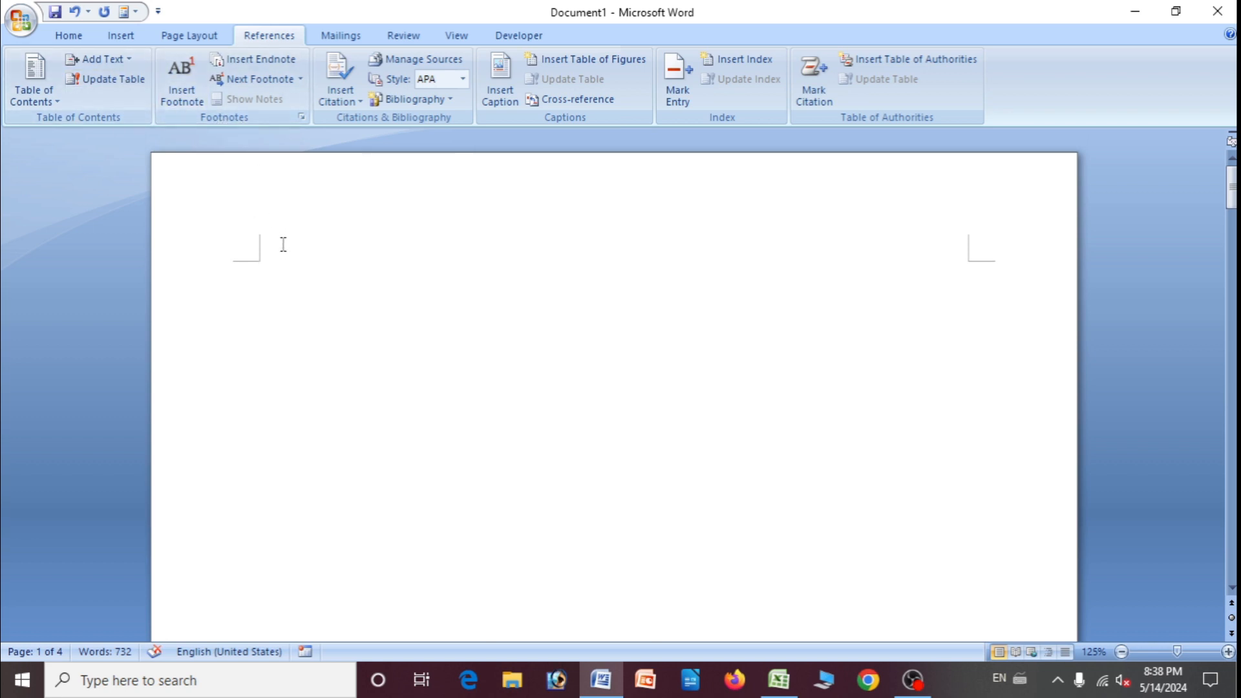
{"action": "scroll", "coordinate": [444, 397], "scroll_direction": "down", "scroll_amount": 10}
{"action": "scroll", "coordinate": [446, 399], "scroll_direction": "down", "scroll_amount": 2}
{"action": "scroll", "coordinate": [443, 399], "scroll_direction": "up", "scroll_amount": 5}
{"action": "key", "text": "ctrl+a"}
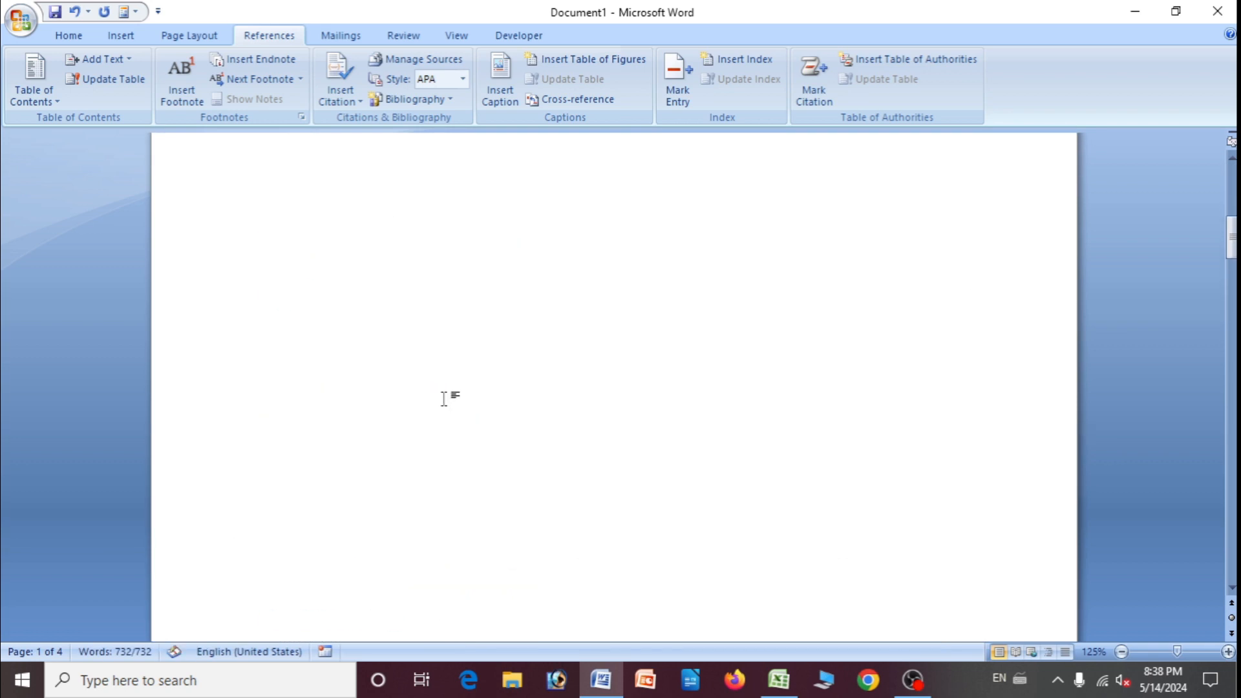
{"action": "key", "text": "Delete"}
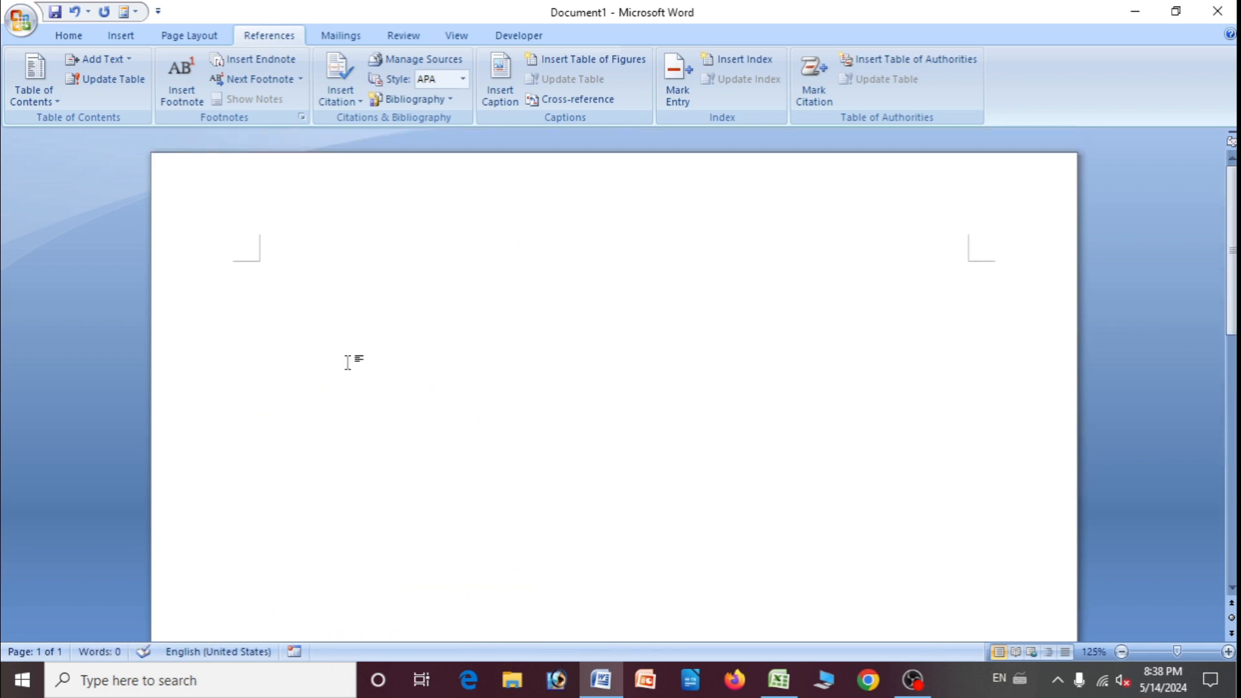
Fill the blank document with sample paragraphs generated by =rand().
{"action": "type", "text": "=rand()"}
{"action": "key", "text": "Return"}
{"action": "scroll", "coordinate": [219, 225], "scroll_direction": "up", "scroll_amount": 5}
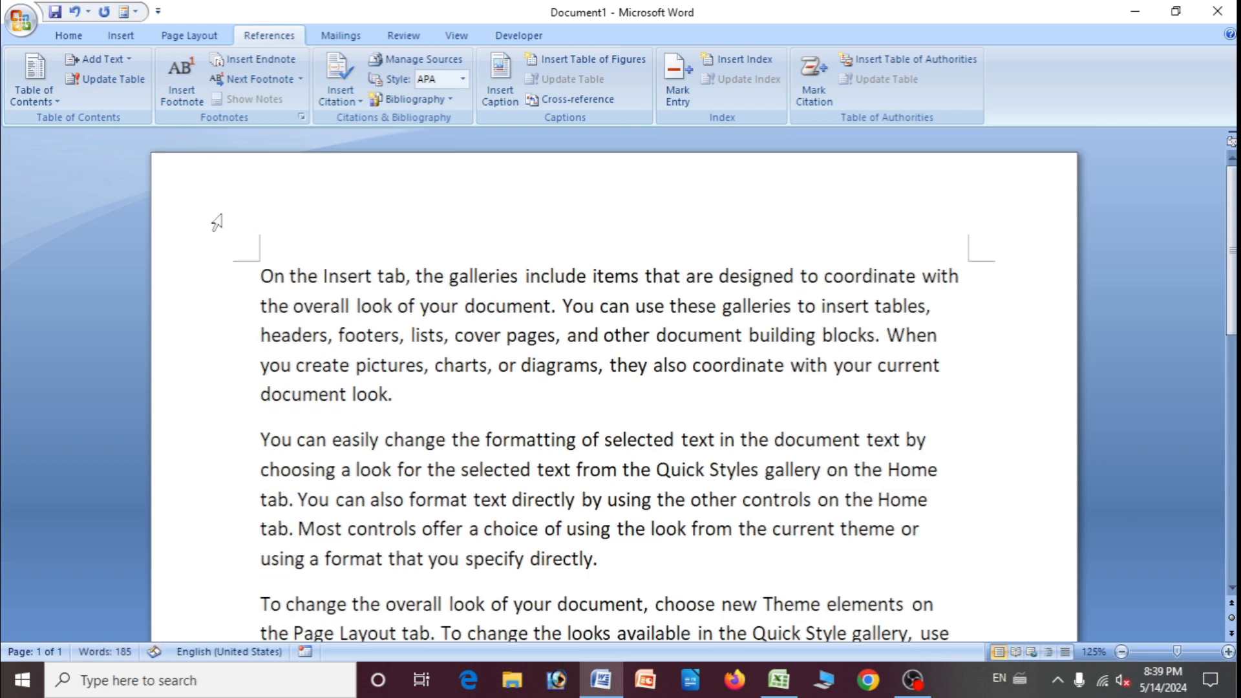
{"action": "scroll", "coordinate": [194, 497], "scroll_direction": "down", "scroll_amount": 10}
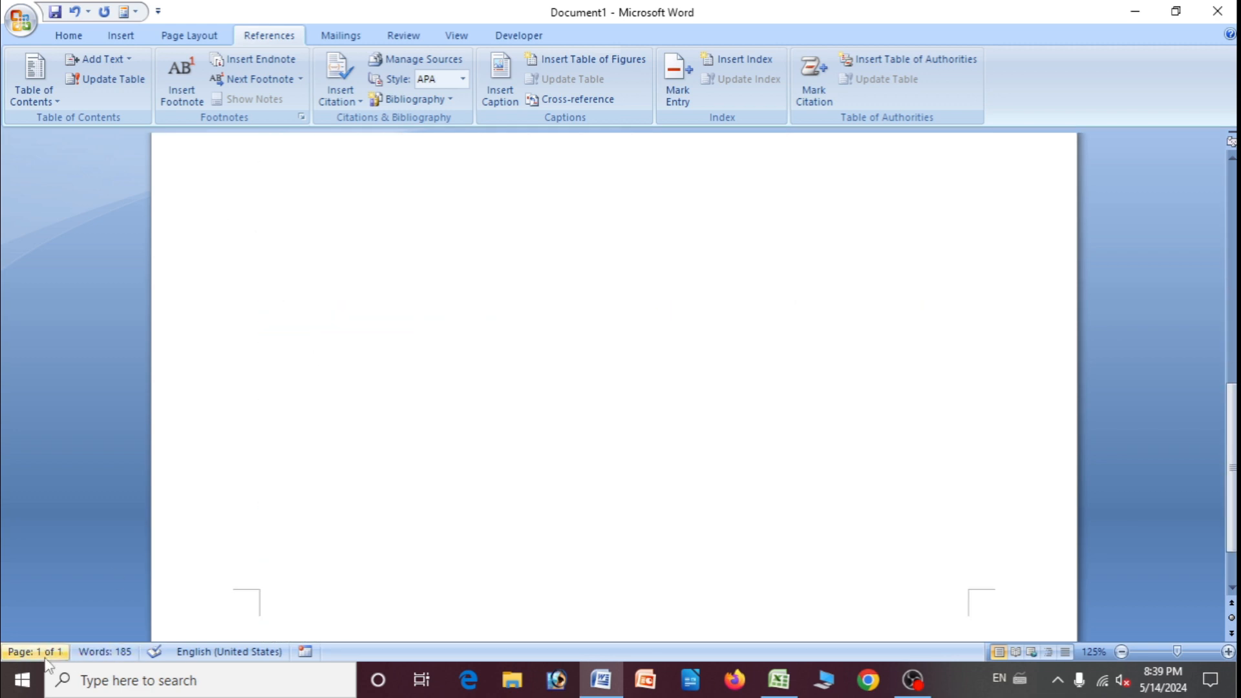
{"action": "scroll", "coordinate": [251, 486], "scroll_direction": "up", "scroll_amount": 5}
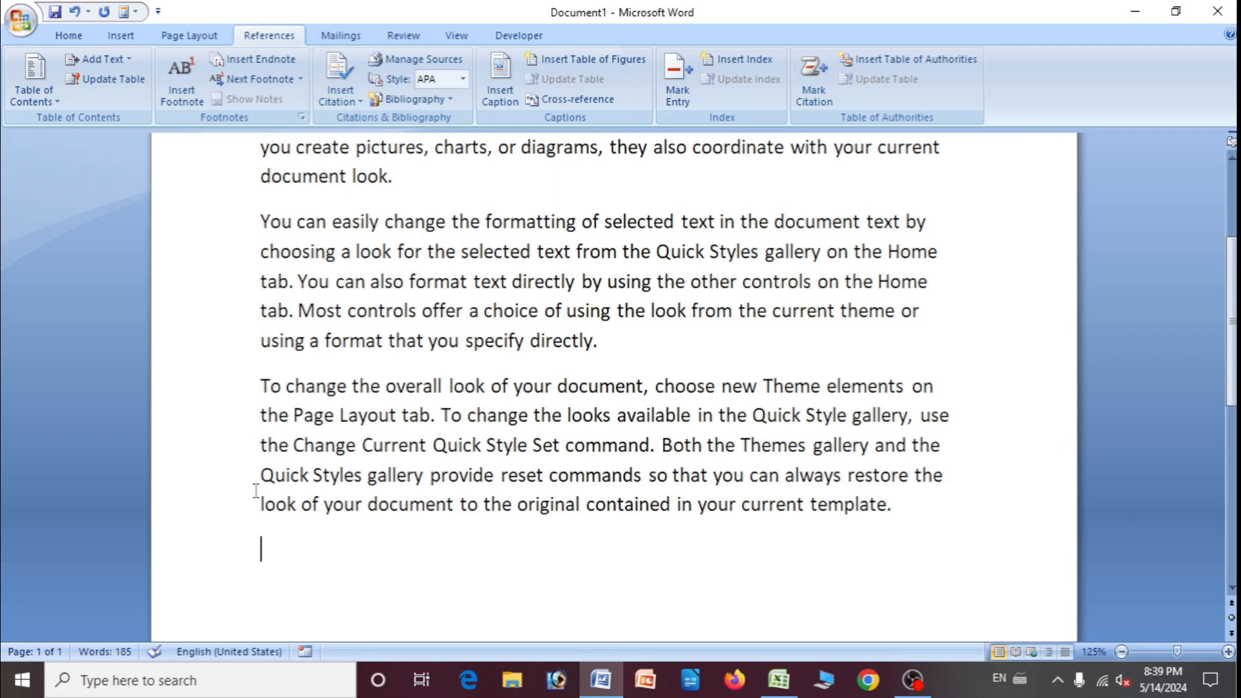
Copy all the sample text and paste it five times in place of the original paragraphs.
{"action": "key", "text": "ctrl+a"}
{"action": "key", "text": "ctrl+v"}
{"action": "key", "text": "ctrl+v"}
{"action": "key", "text": "ctrl+v"}
{"action": "key", "text": "ctrl+v"}
{"action": "key", "text": "ctrl+v"}
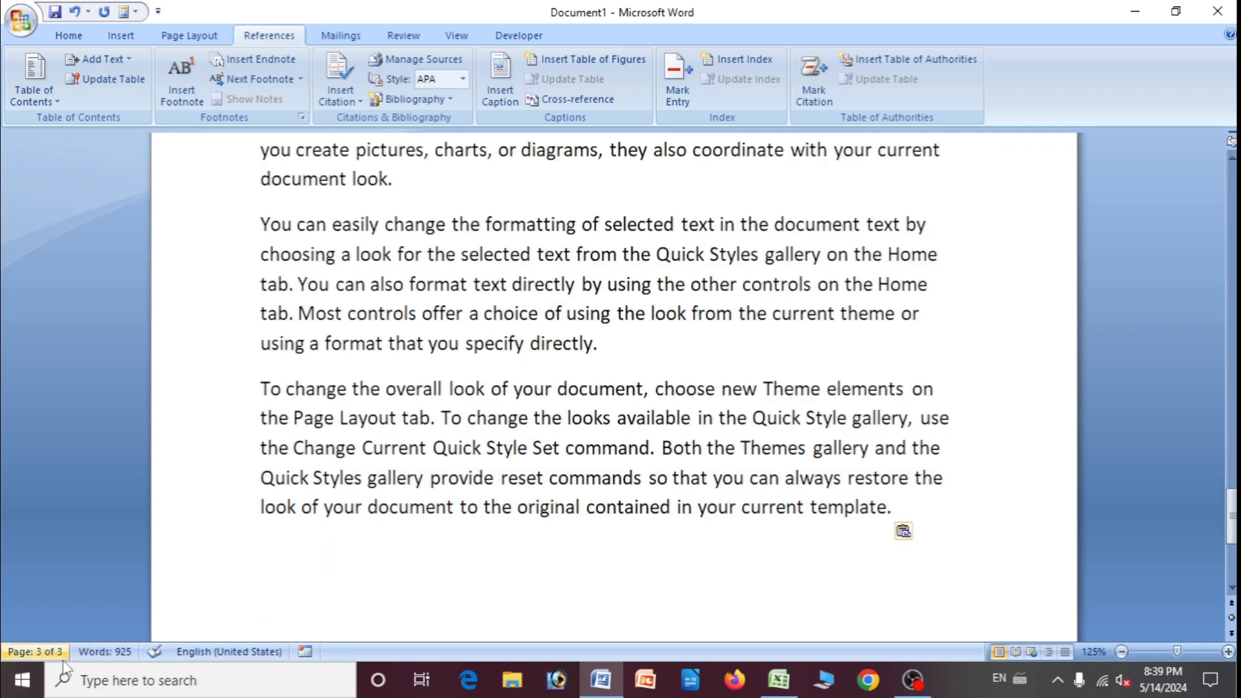
{"action": "scroll", "coordinate": [394, 498], "scroll_direction": "up", "scroll_amount": 5}
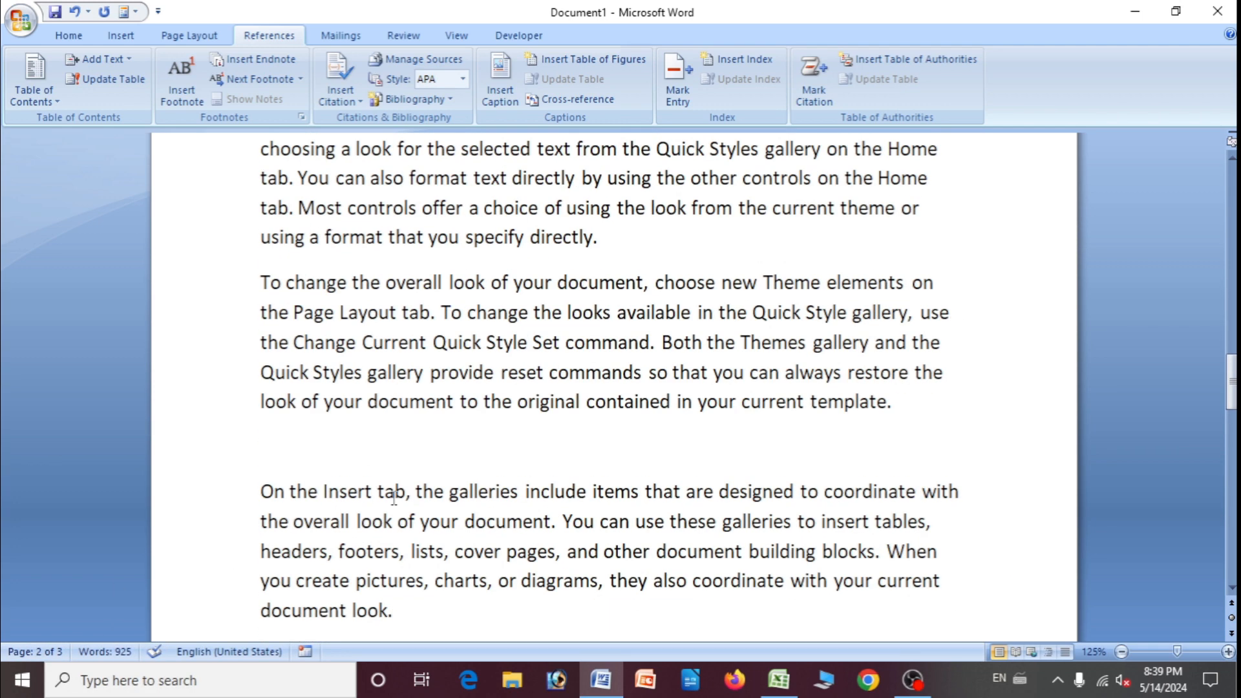
Look over the pages of the pasted sample document from its beginning, viewing several pages together and then the first page closely.
{"action": "key", "text": "ctrl+Home"}
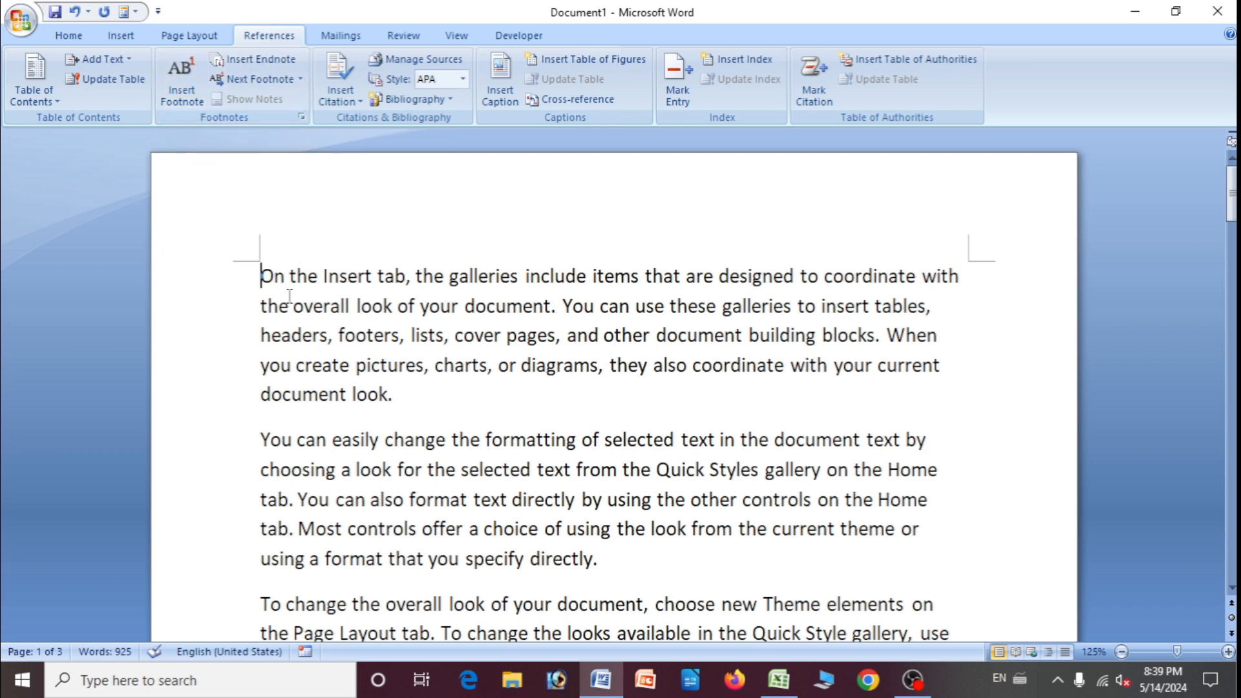
{"action": "scroll", "coordinate": [289, 296], "scroll_direction": "down", "scroll_amount": 5}
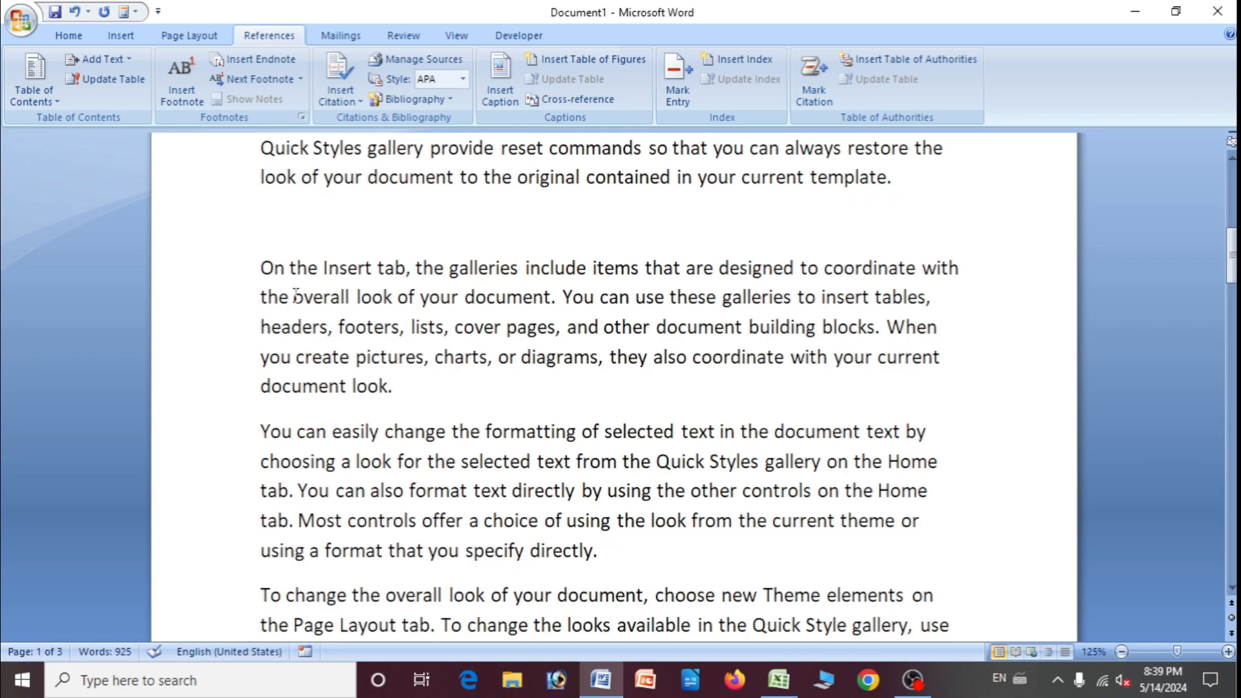
{"action": "scroll", "coordinate": [289, 303], "scroll_direction": "down", "scroll_amount": 3}
{"action": "scroll", "coordinate": [318, 310], "scroll_direction": "down", "scroll_amount": 4}
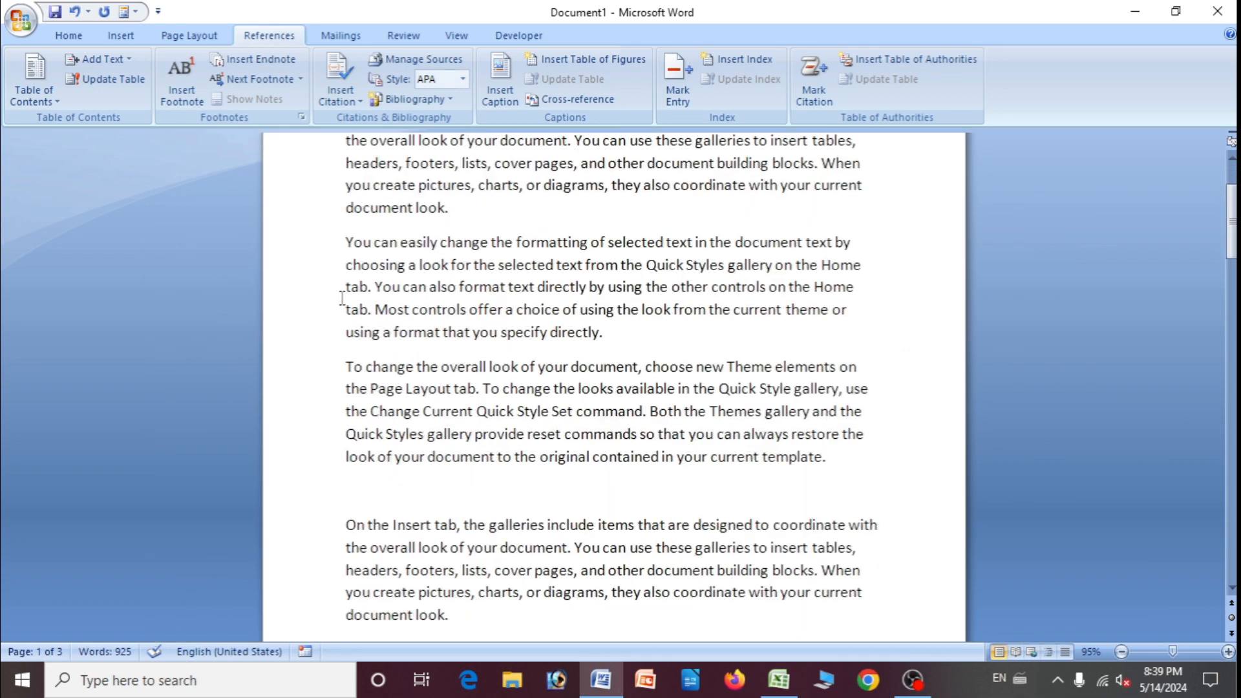
{"action": "scroll", "coordinate": [365, 282], "scroll_direction": "up", "scroll_amount": 3}
{"action": "scroll", "coordinate": [364, 282], "scroll_direction": "down", "scroll_amount": 6}
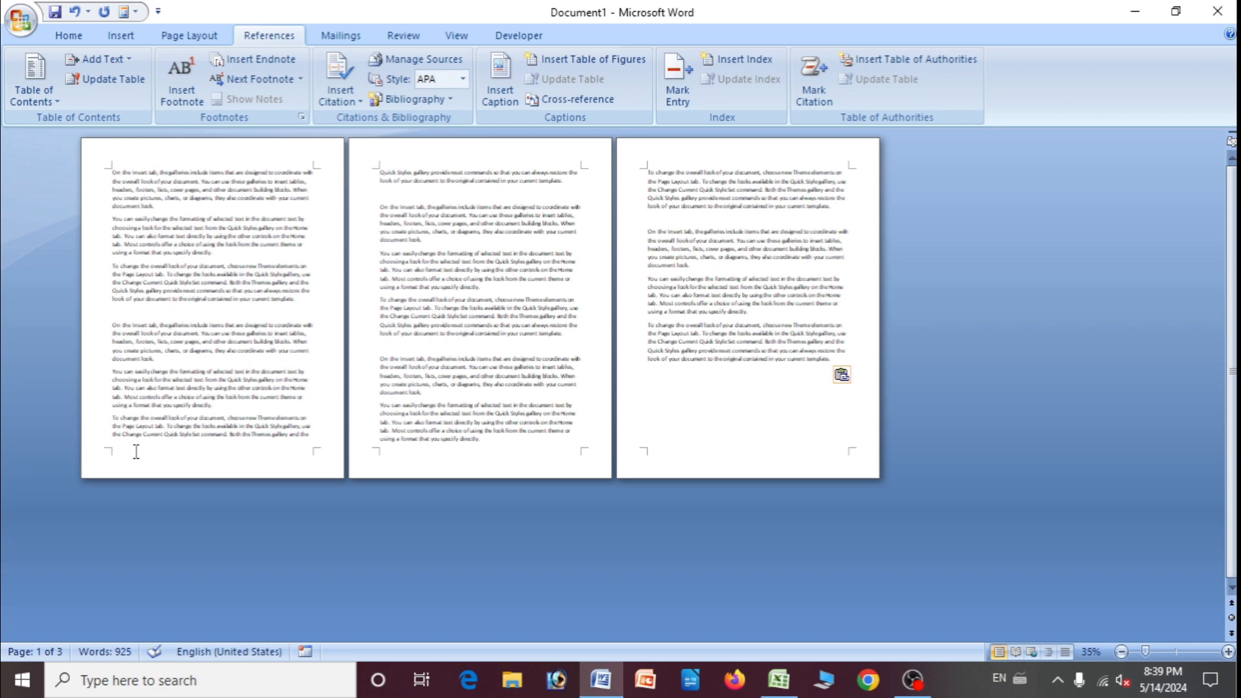
{"action": "scroll", "coordinate": [129, 452], "scroll_direction": "up", "scroll_amount": 2}
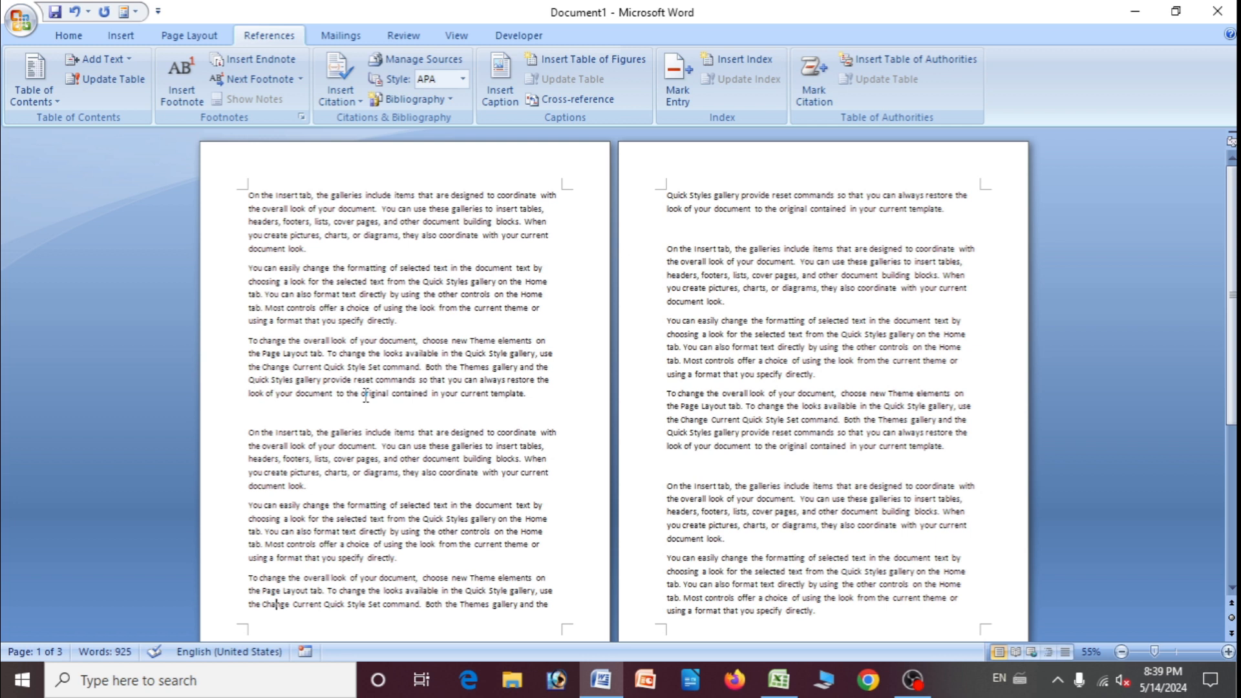
{"action": "left_click_drag", "start_coordinate": [489, 396], "coordinate": [563, 395]}
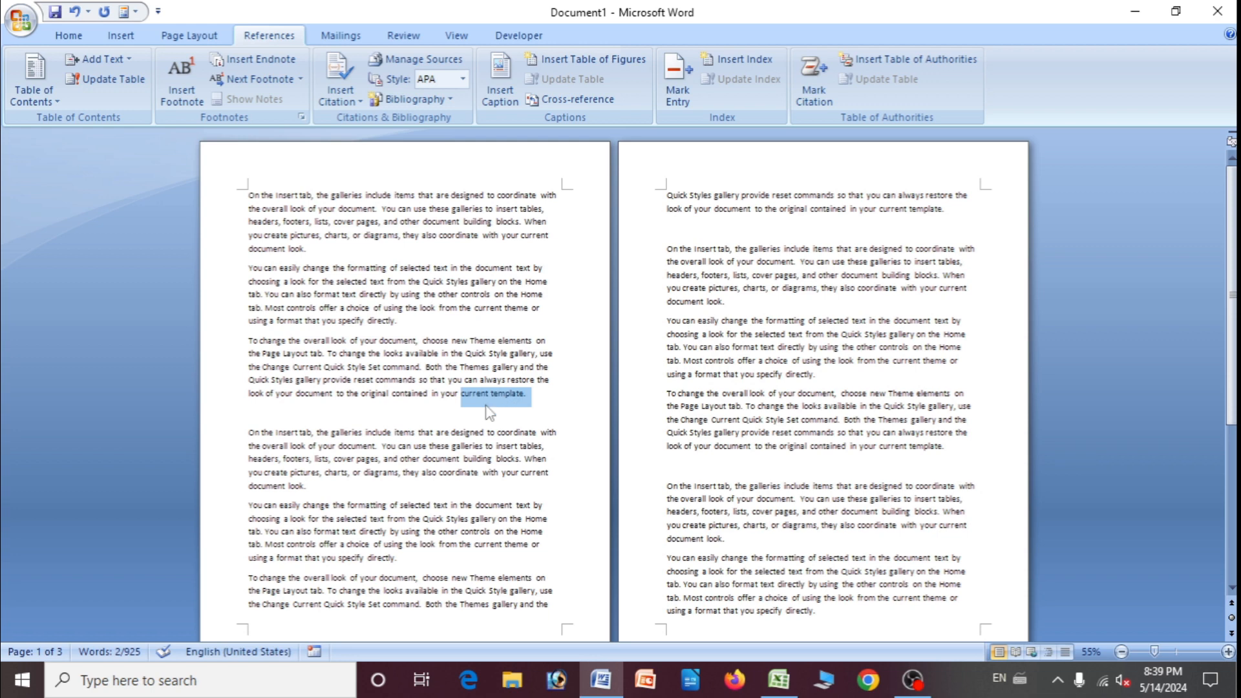
{"action": "scroll", "coordinate": [489, 414], "scroll_direction": "up", "scroll_amount": 3, "text": "ctrl"}
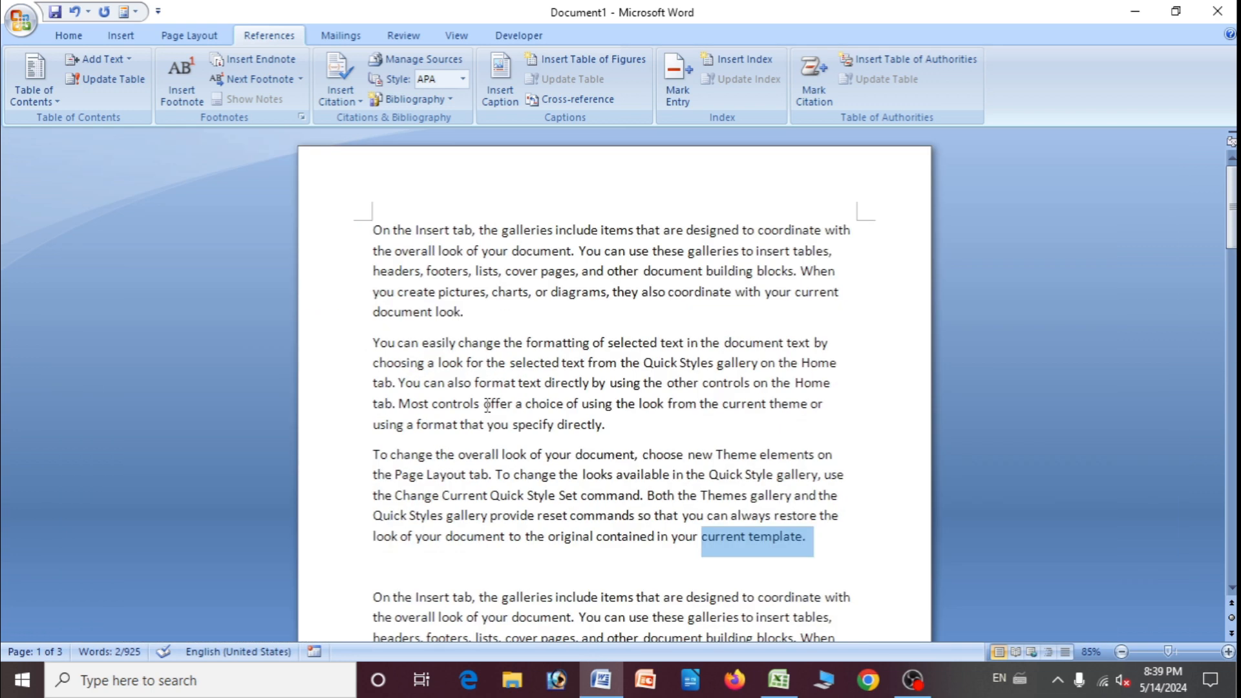
{"action": "scroll", "coordinate": [487, 406], "scroll_direction": "up", "scroll_amount": 1, "text": "ctrl"}
{"action": "left_click", "coordinate": [476, 359]}
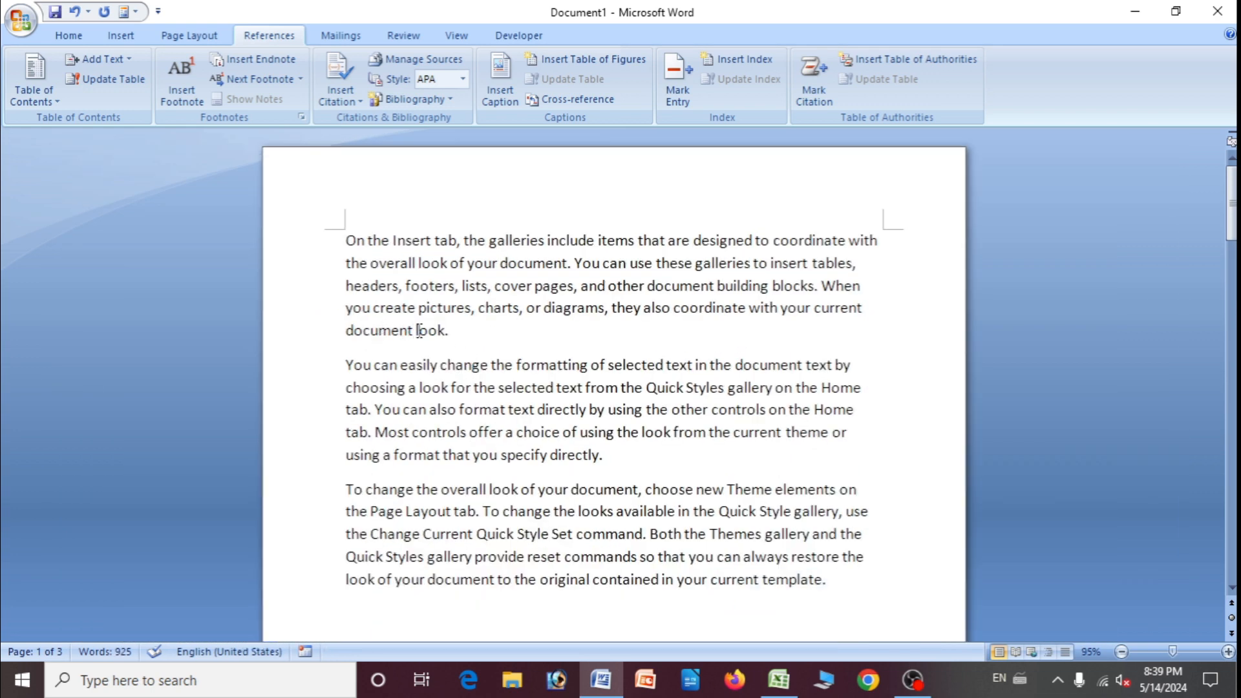
Insert a footnote at "document look." ending the first paragraph, with the note text "this word is very best".
{"action": "left_click_drag", "start_coordinate": [416, 331], "coordinate": [457, 336]}
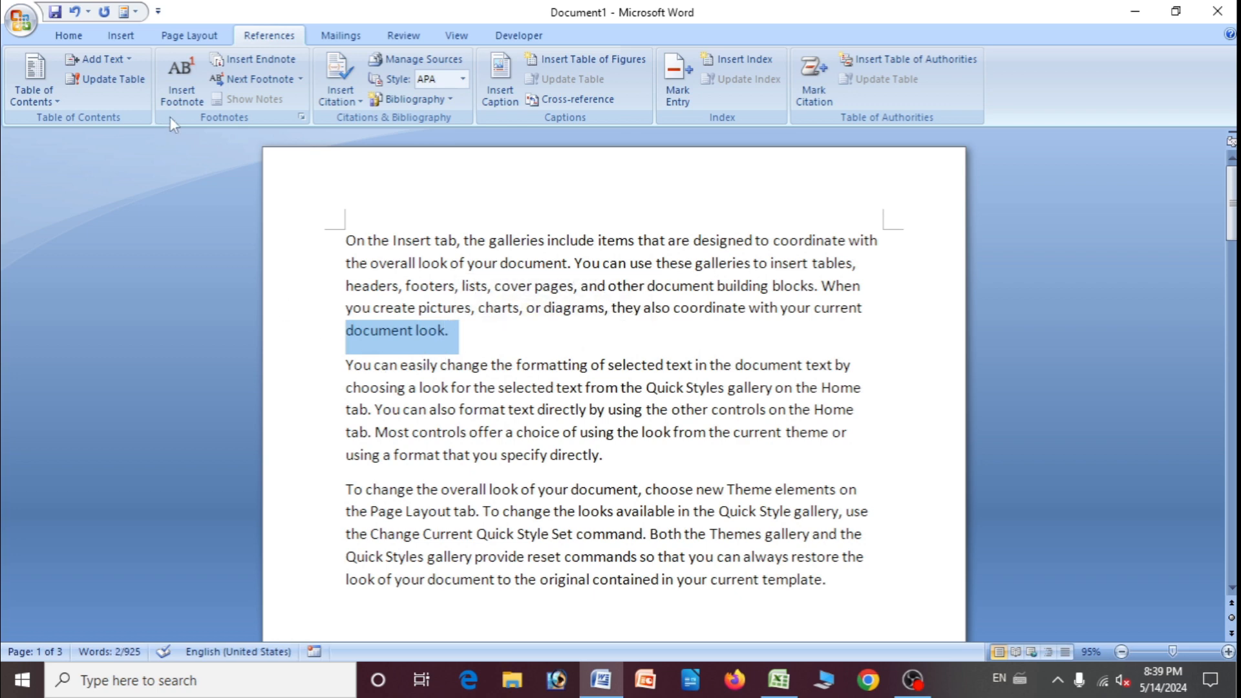
{"action": "left_click", "coordinate": [183, 102]}
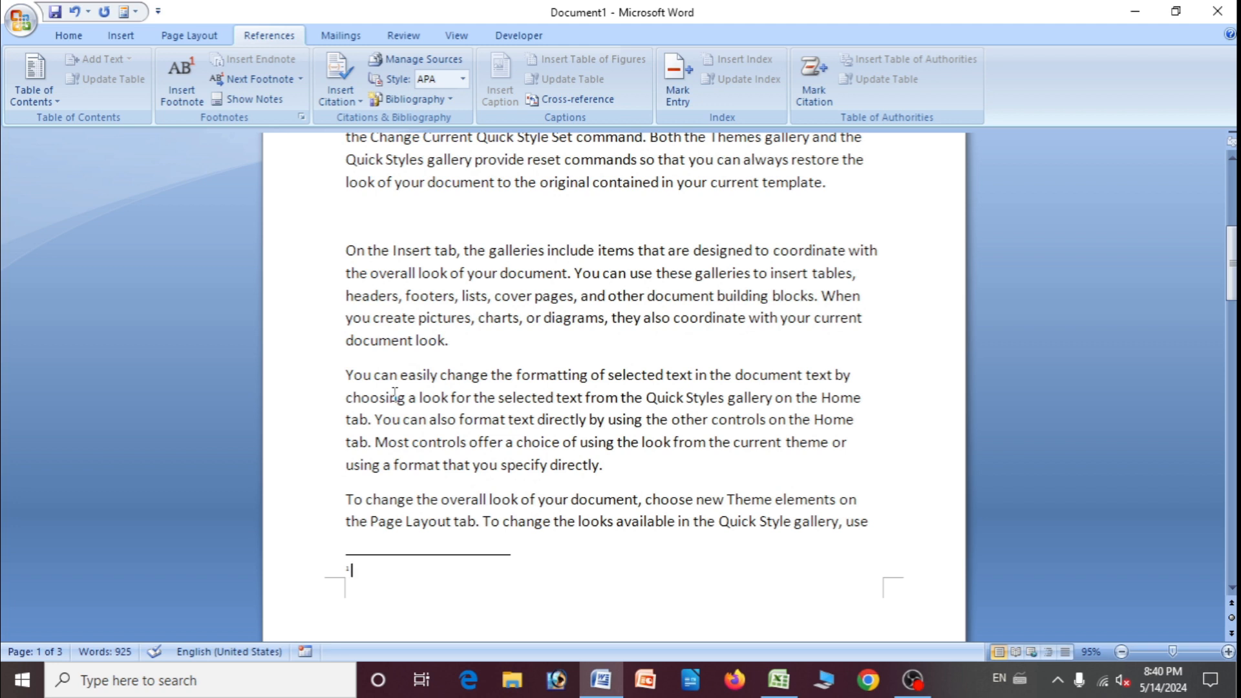
{"action": "scroll", "coordinate": [395, 395], "scroll_direction": "up", "scroll_amount": 5}
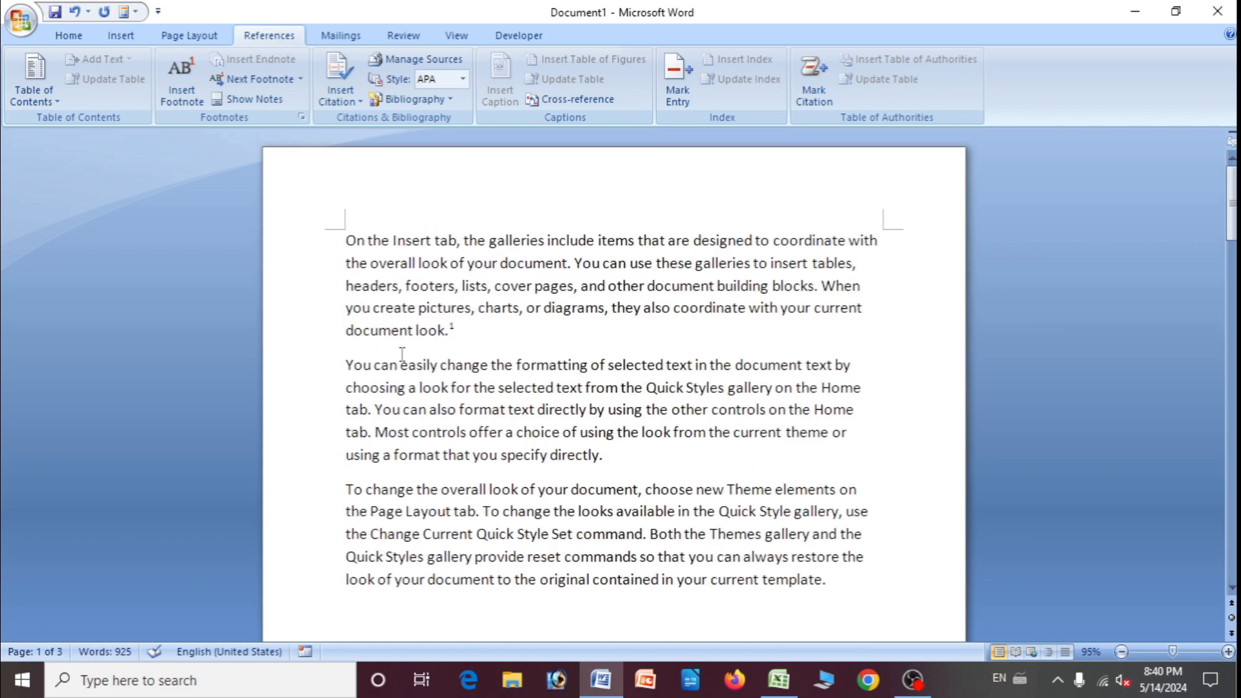
{"action": "double_click", "coordinate": [445, 336]}
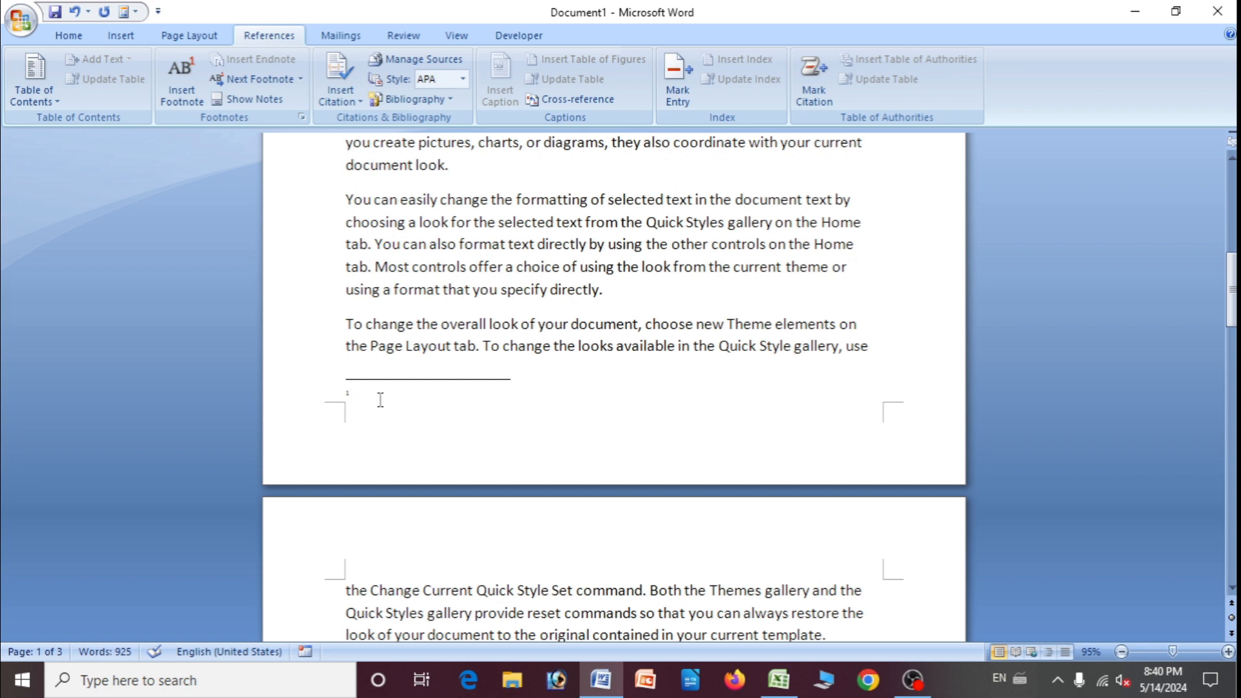
{"action": "type", "text": "this word is very best"}
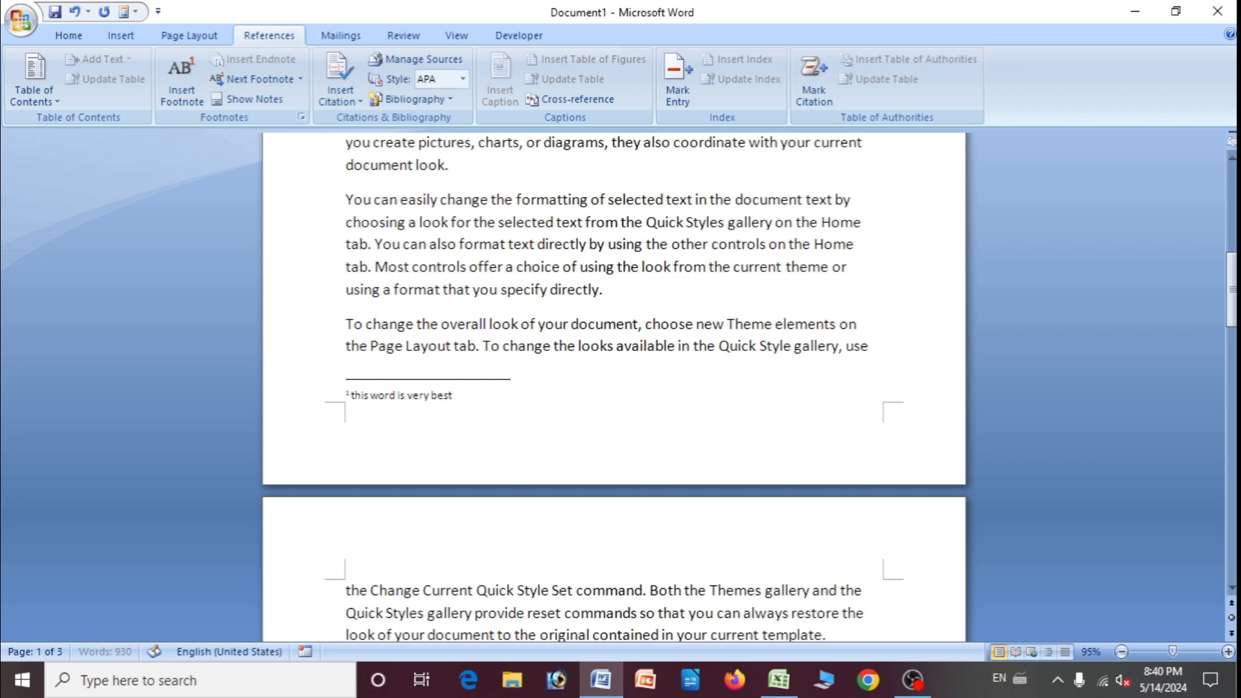
Examine the footnote reference mark at the end of the first paragraph.
{"action": "left_click", "coordinate": [437, 290]}
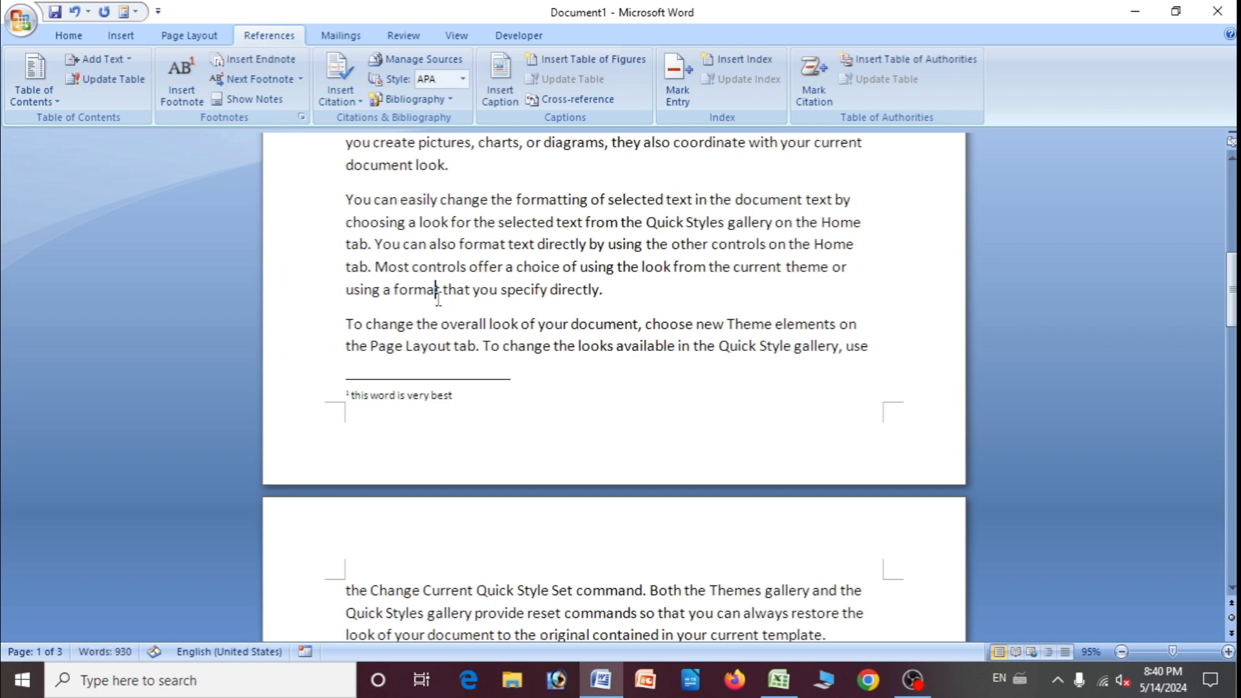
{"action": "scroll", "coordinate": [416, 297], "scroll_direction": "up", "scroll_amount": 3}
{"action": "scroll", "coordinate": [417, 297], "scroll_direction": "up", "scroll_amount": 5}
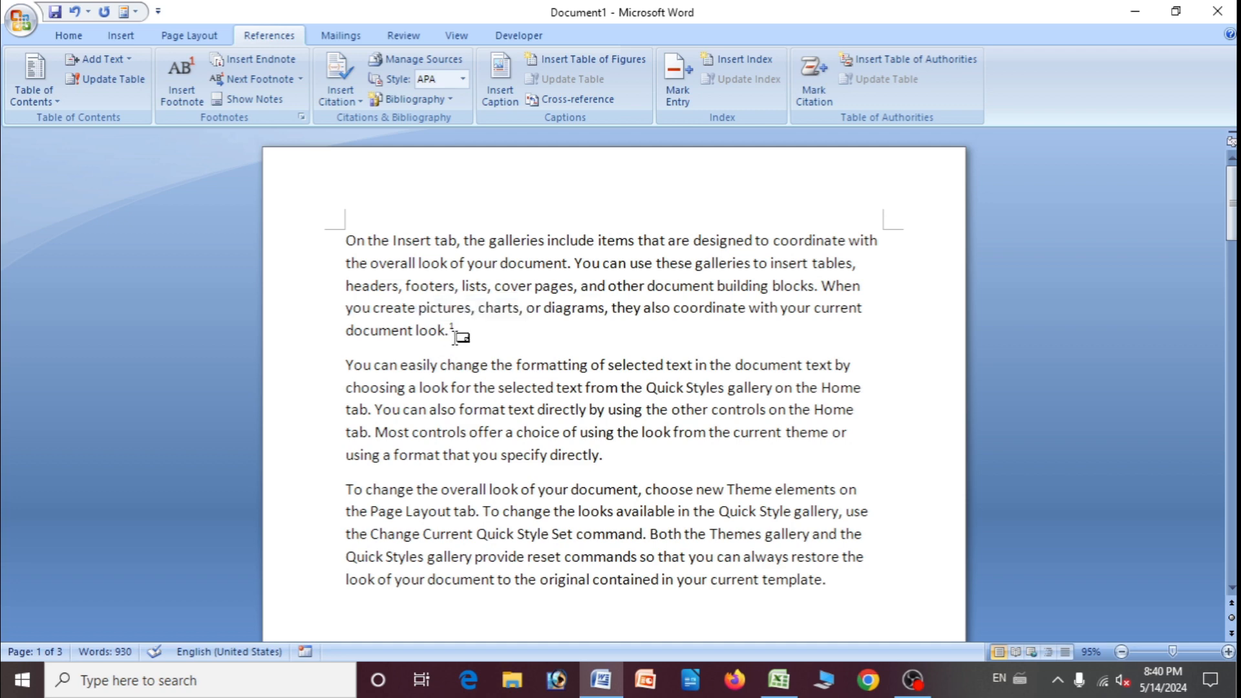
{"action": "mouse_move", "coordinate": [456, 333]}
{"action": "scroll", "coordinate": [456, 338], "scroll_direction": "up", "scroll_amount": 4}
{"action": "scroll", "coordinate": [456, 338], "scroll_direction": "down", "scroll_amount": 8}
{"action": "scroll", "coordinate": [456, 338], "scroll_direction": "up", "scroll_amount": 12}
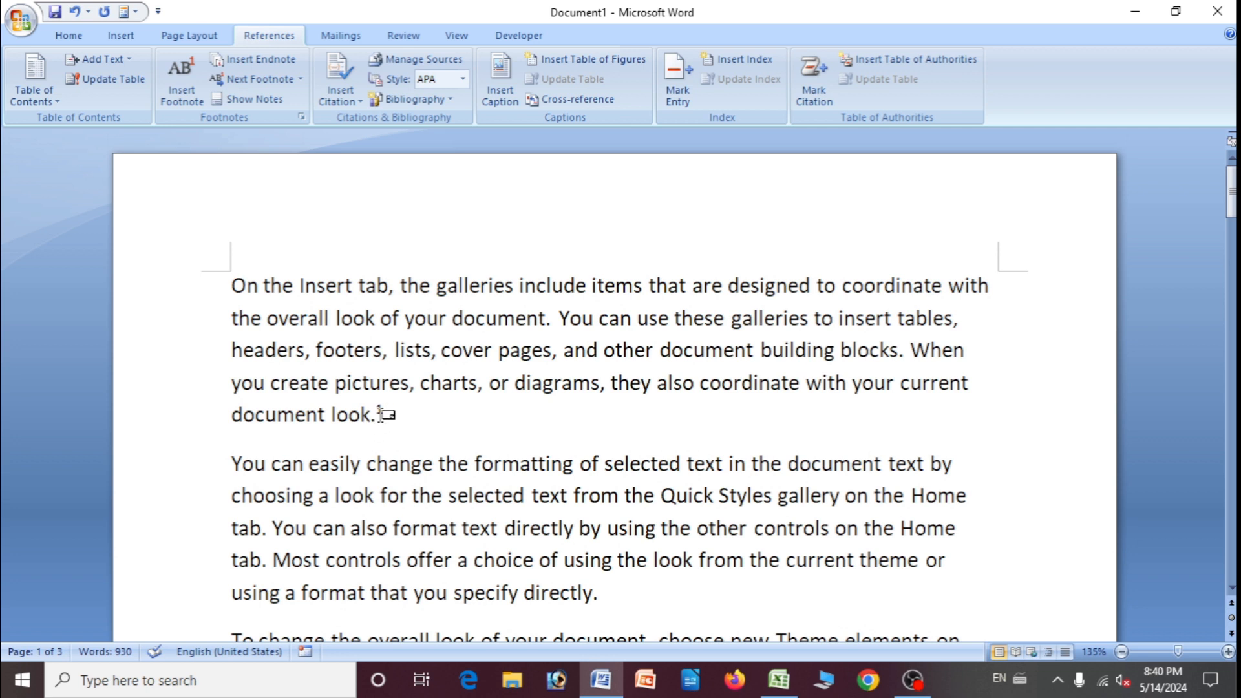
{"action": "mouse_move", "coordinate": [380, 414]}
Insert an endnote on the word "with" in the document's first line, with the note text "With 45545dfsd".
{"action": "left_click_drag", "start_coordinate": [949, 290], "coordinate": [990, 290]}
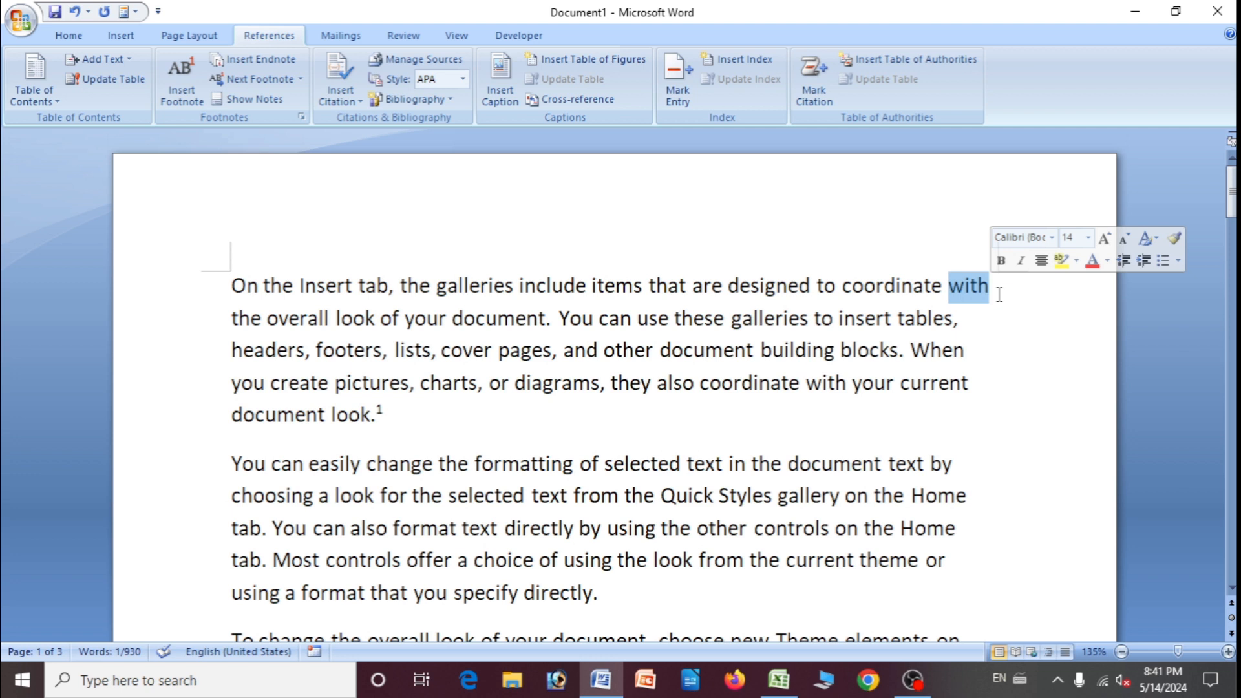
{"action": "left_click", "coordinate": [252, 59]}
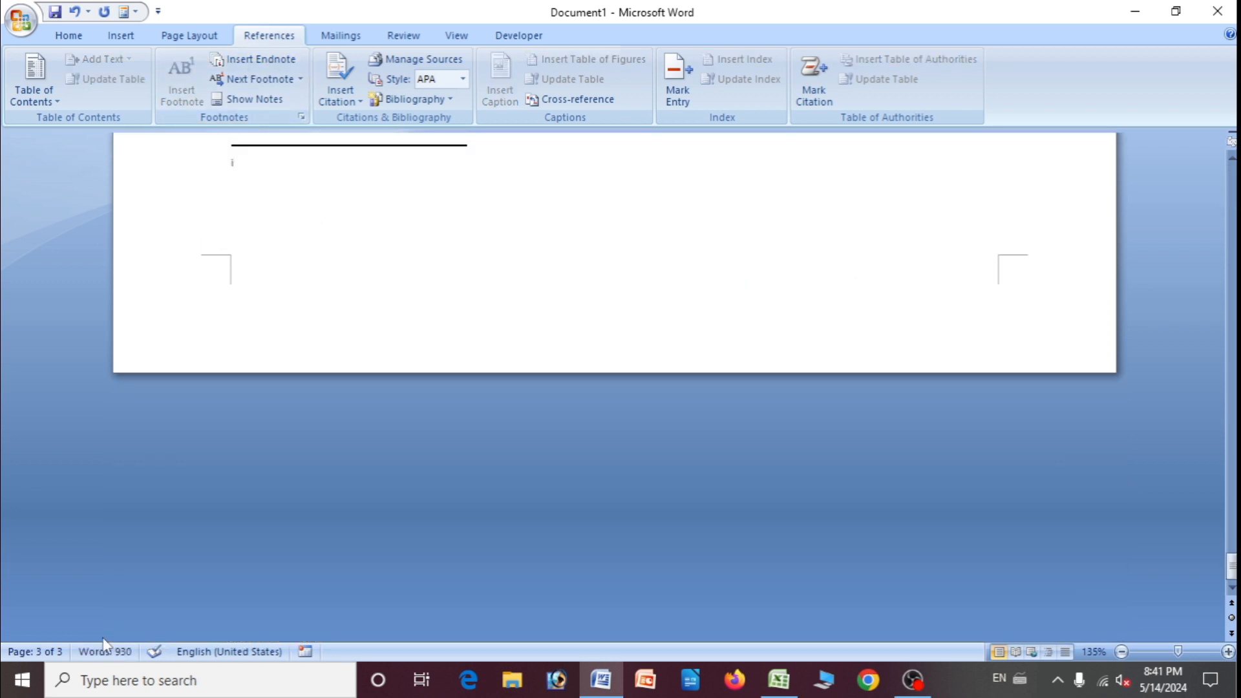
{"action": "scroll", "coordinate": [264, 351], "scroll_direction": "up", "scroll_amount": 2}
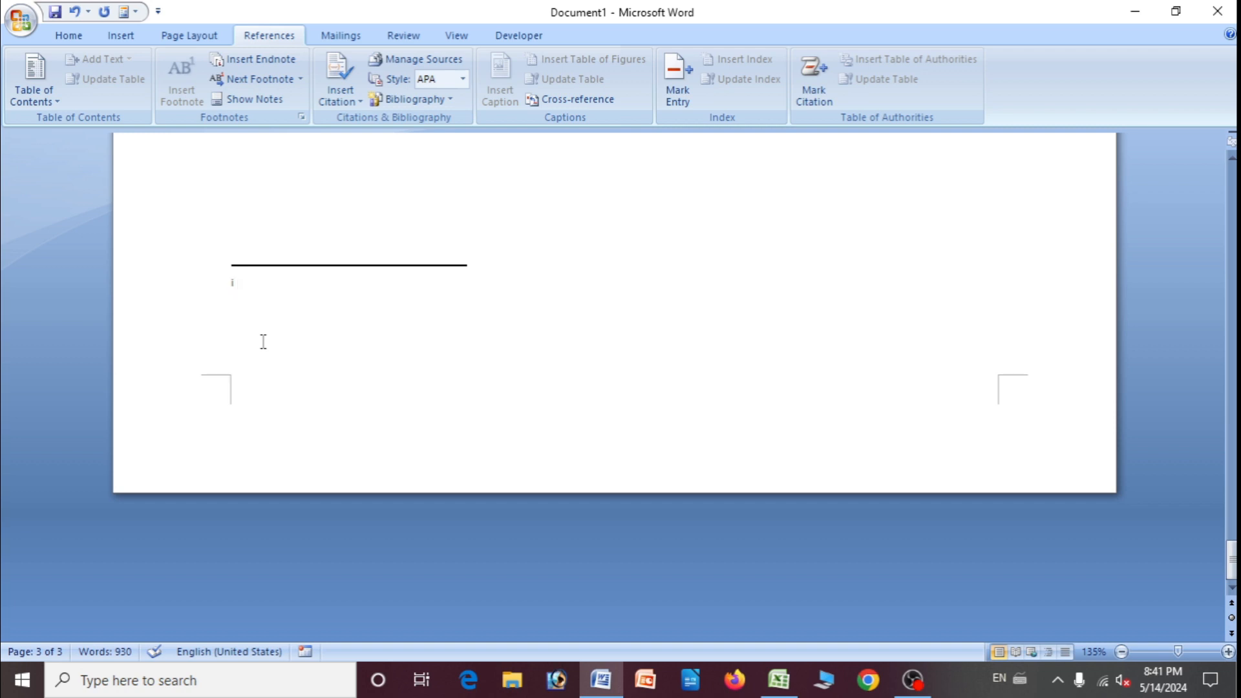
{"action": "type", "text": "With"}
{"action": "type", "text": "45545dfsd"}
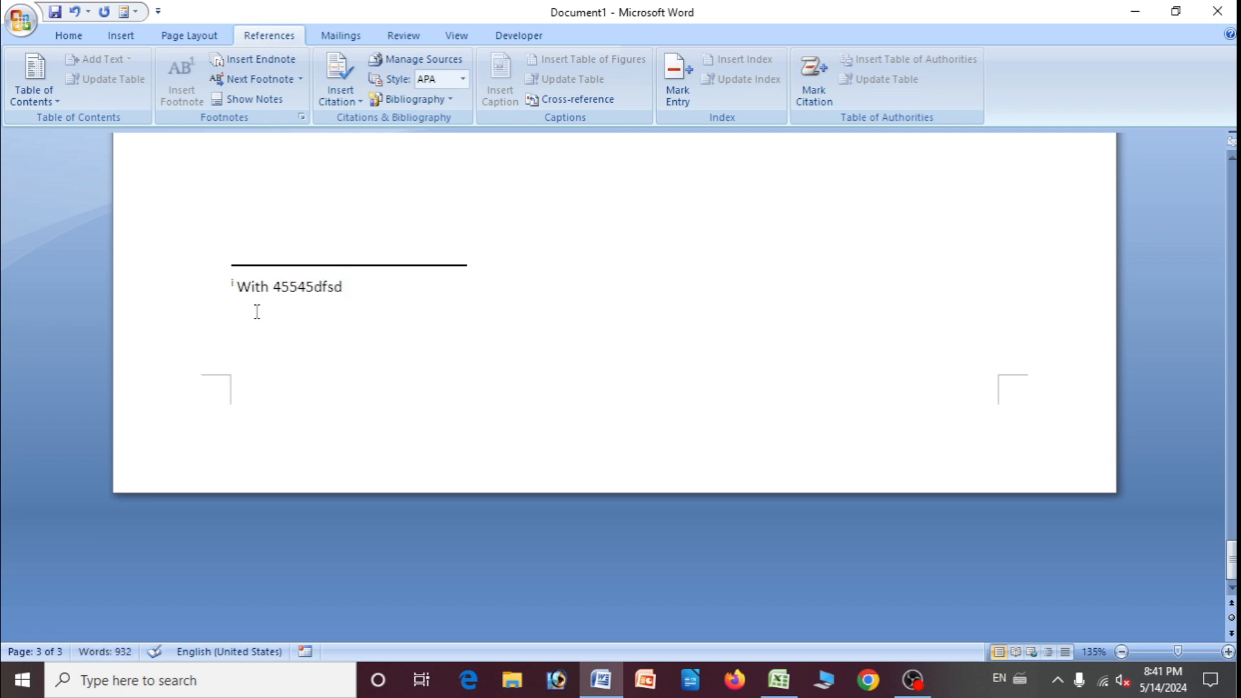
Return to the first page and examine the endnote reference mark after "with" in the first line.
{"action": "scroll", "coordinate": [299, 360], "scroll_direction": "up", "scroll_amount": 10}
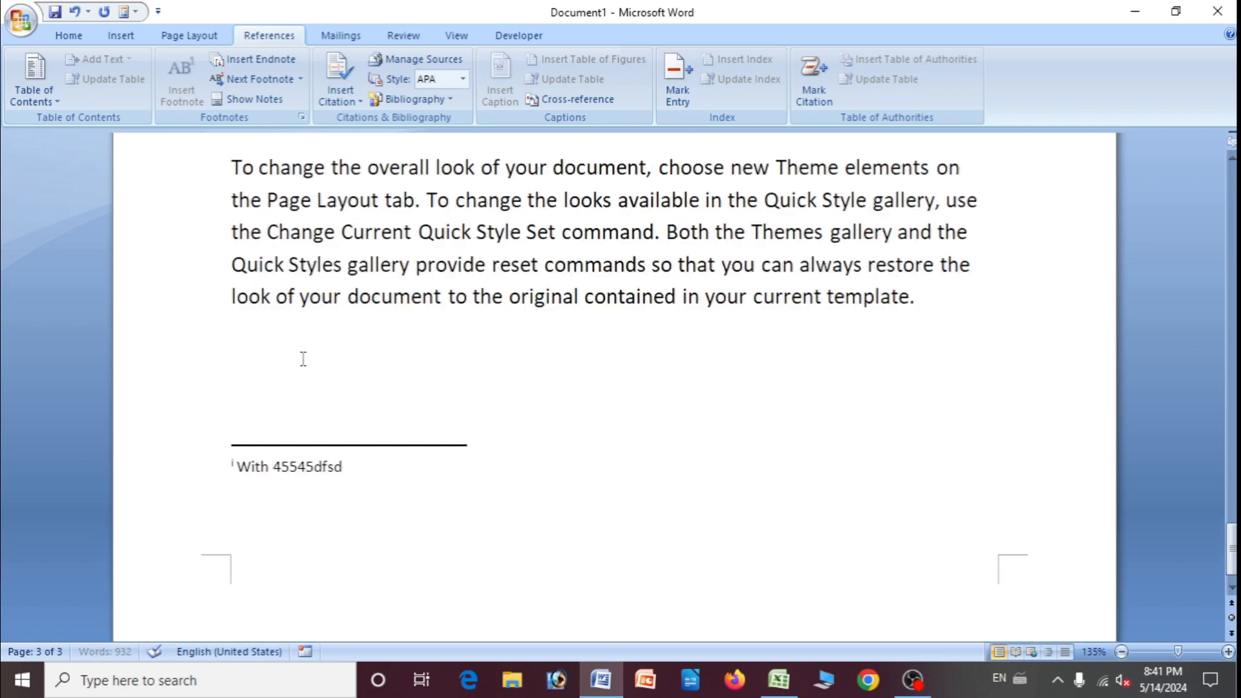
{"action": "left_click", "coordinate": [377, 368]}
{"action": "scroll", "coordinate": [519, 399], "scroll_direction": "up", "scroll_amount": 15}
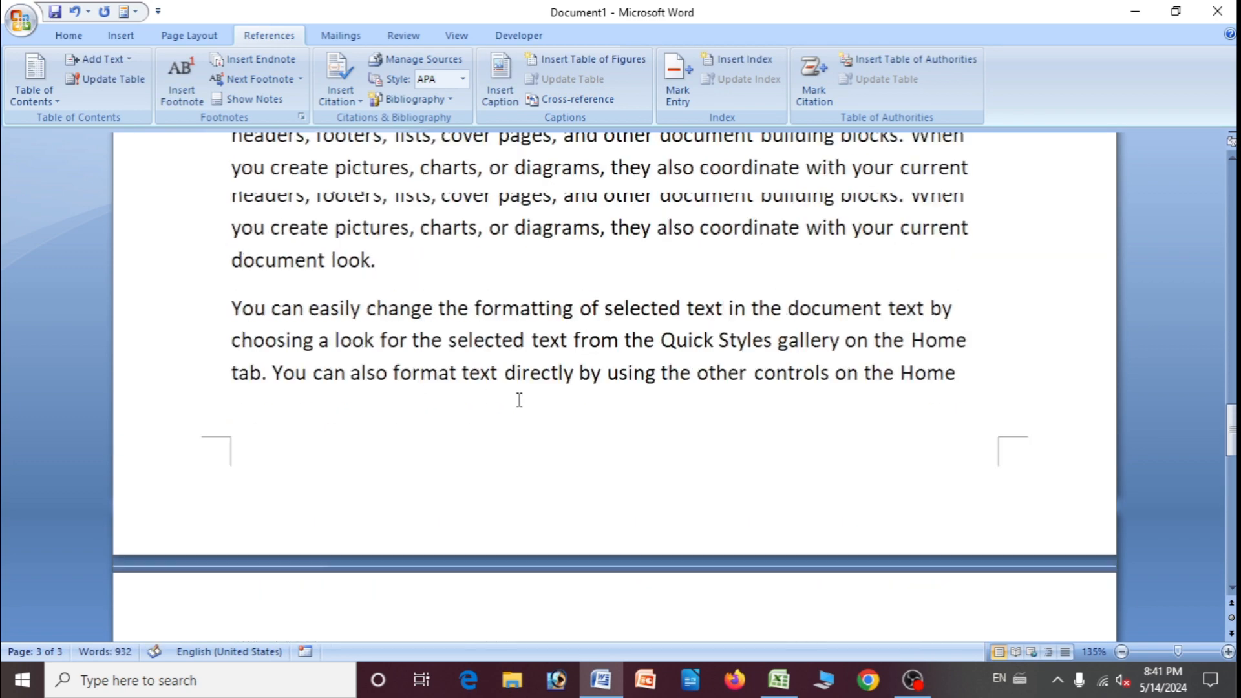
{"action": "scroll", "coordinate": [519, 399], "scroll_direction": "up", "scroll_amount": 3}
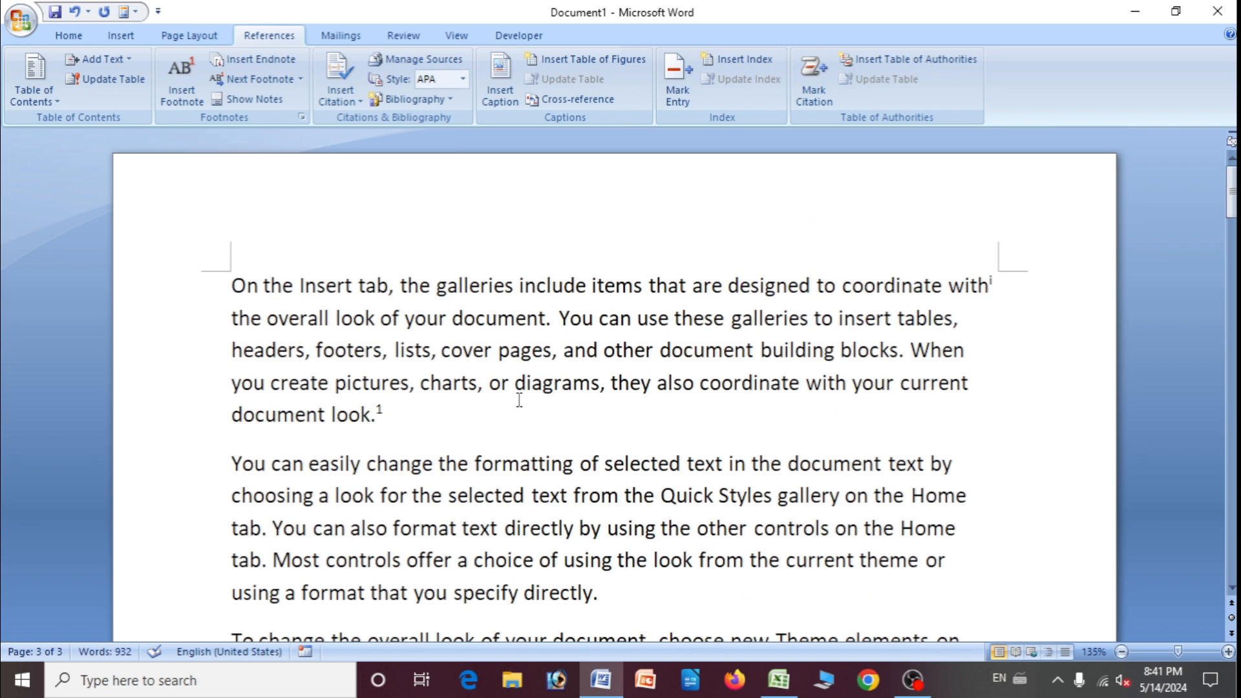
{"action": "mouse_move", "coordinate": [984, 304]}
{"action": "scroll", "coordinate": [264, 282], "scroll_direction": "down", "scroll_amount": 2}
{"action": "scroll", "coordinate": [263, 282], "scroll_direction": "down", "scroll_amount": 2, "text": "ctrl"}
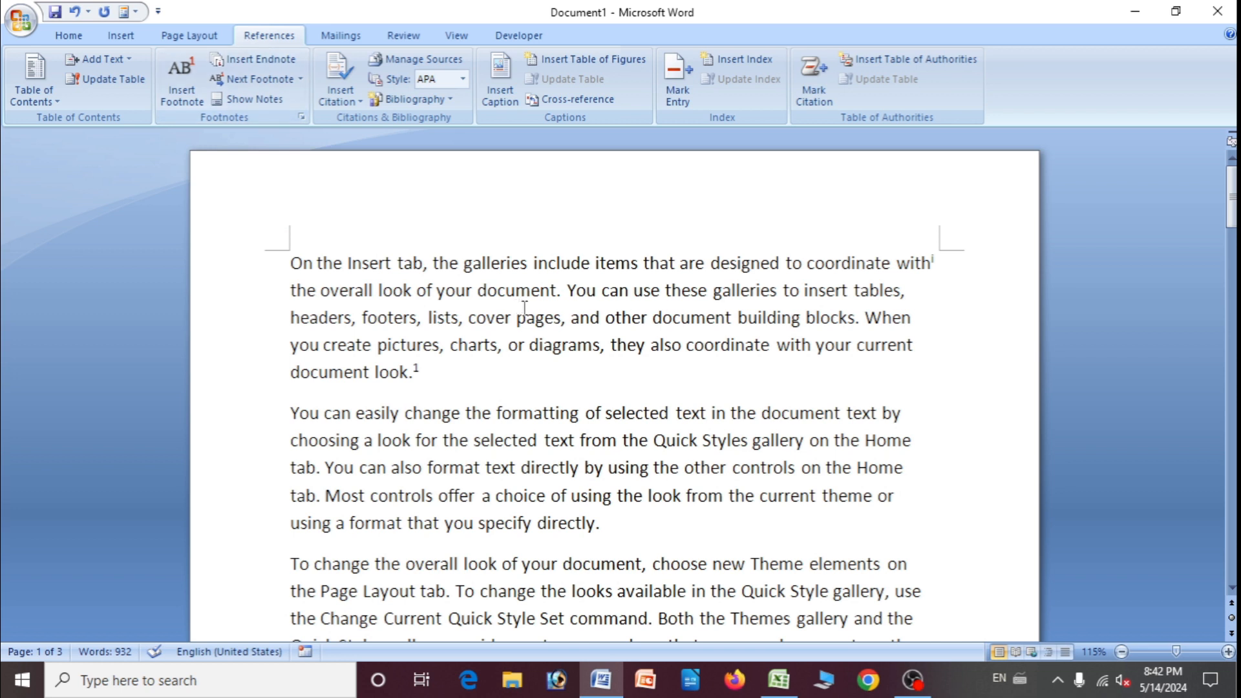
Insert a footnote on the word "or" before "diagrams" in the first paragraph, with the note text "dhfsjdh".
{"action": "double_click", "coordinate": [512, 347]}
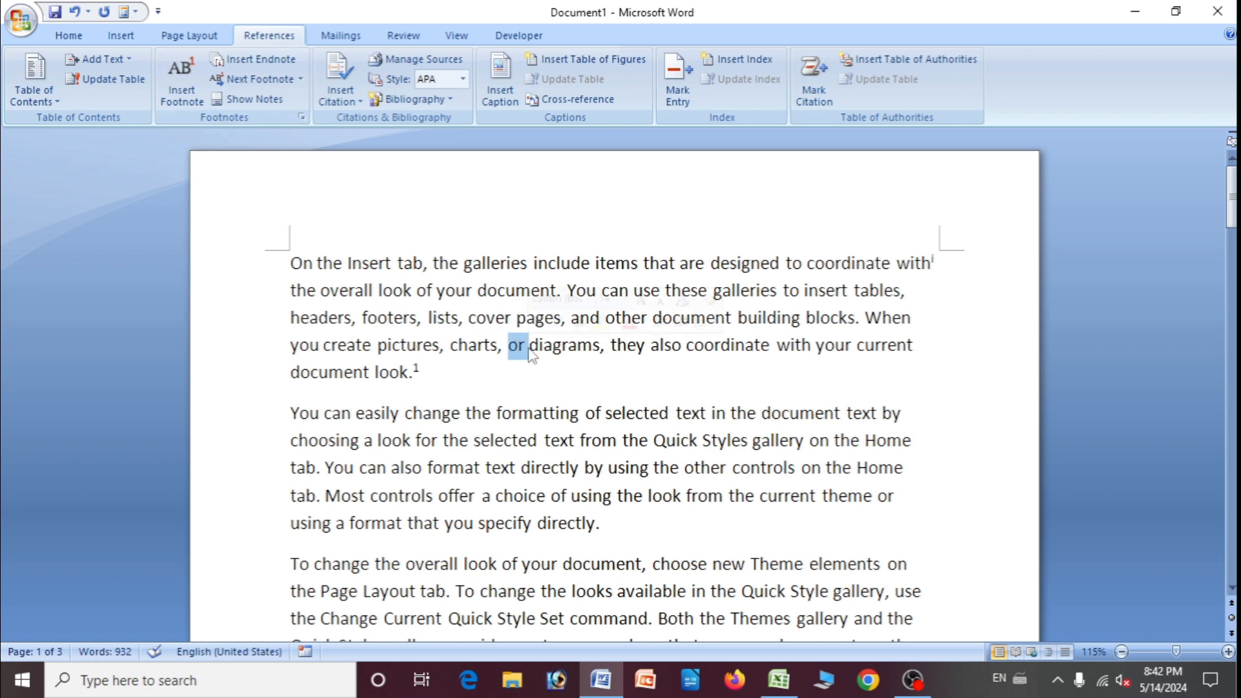
{"action": "left_click", "coordinate": [181, 81]}
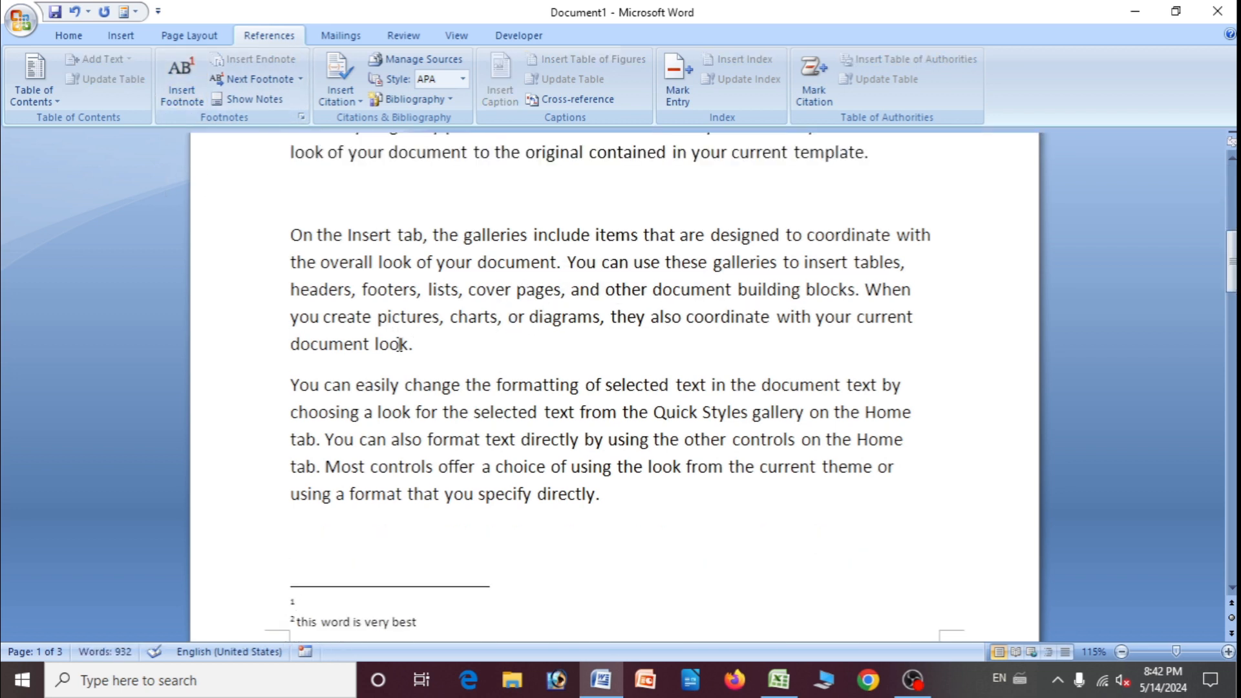
{"action": "type", "text": "dhfsjdh"}
Insert an endnote on "from the" in the last paragraph of the first page, with the note text "iusdifusidu".
{"action": "scroll", "coordinate": [449, 517], "scroll_direction": "down", "scroll_amount": 3}
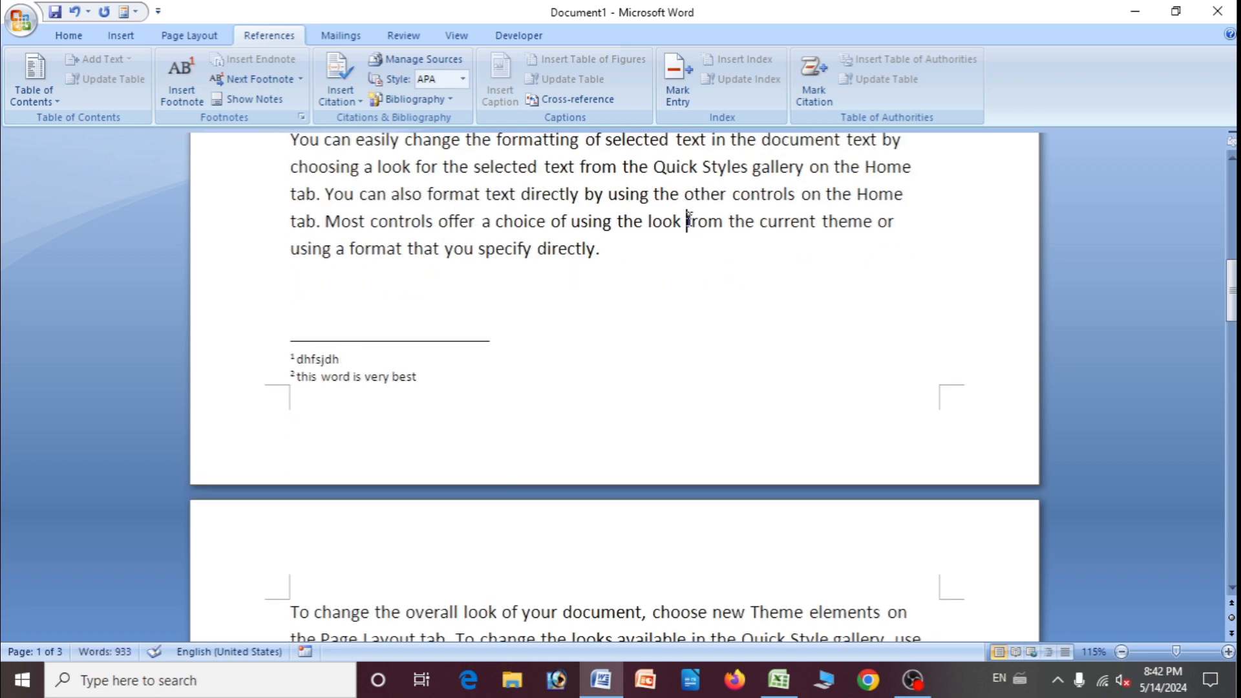
{"action": "left_click_drag", "start_coordinate": [687, 222], "coordinate": [753, 223]}
{"action": "left_click", "coordinate": [254, 58]}
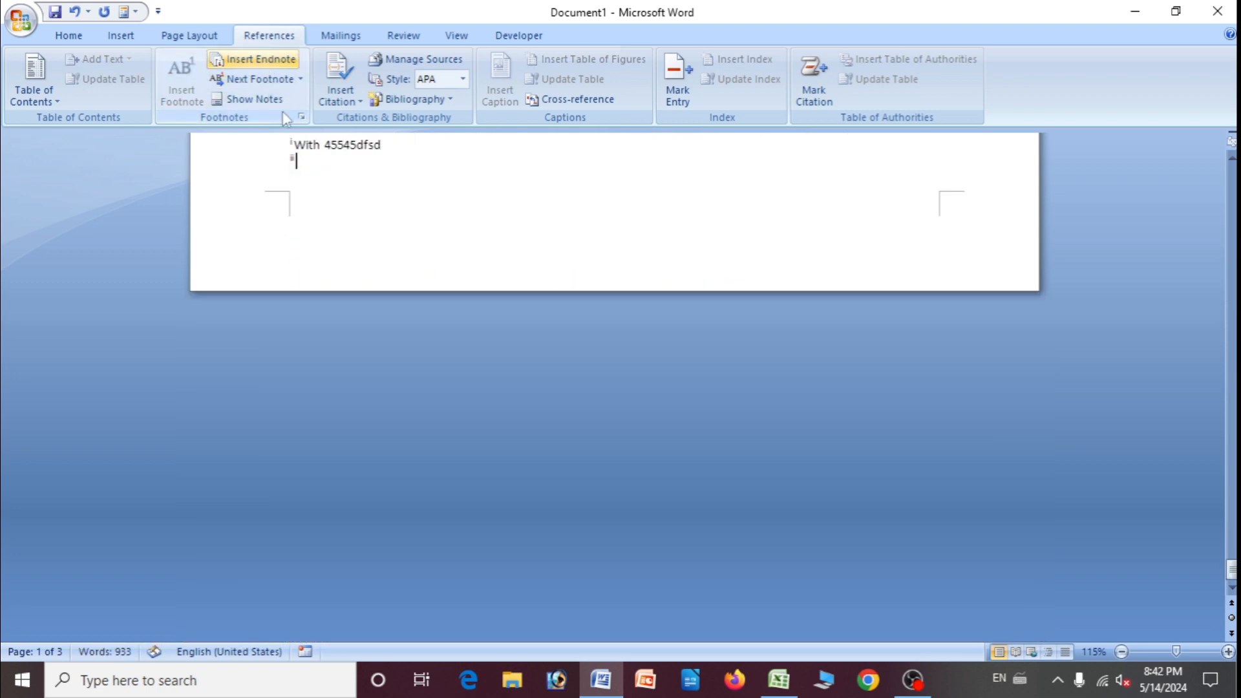
{"action": "type", "text": "iusdifusidu"}
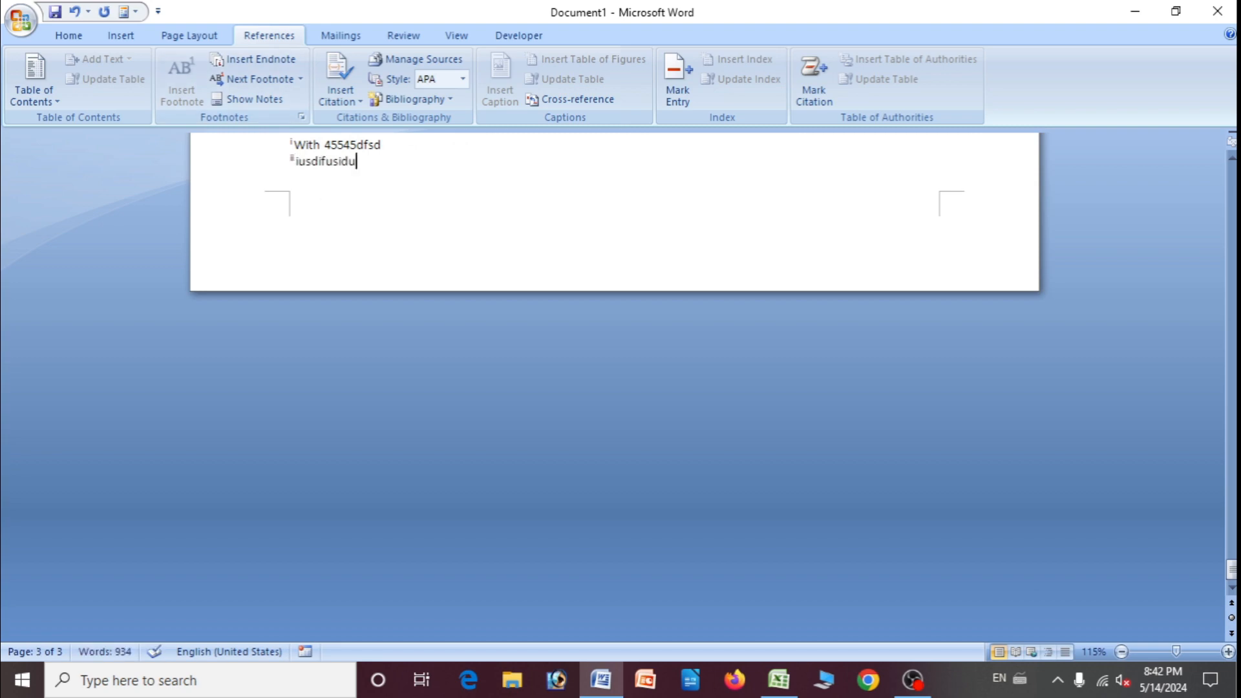
Return to the start of the document and jump forward through the two footnote references in the first paragraph.
{"action": "scroll", "coordinate": [433, 281], "scroll_direction": "up", "scroll_amount": 12}
{"action": "left_click", "coordinate": [433, 281]}
{"action": "scroll", "coordinate": [432, 281], "scroll_direction": "down", "scroll_amount": 7}
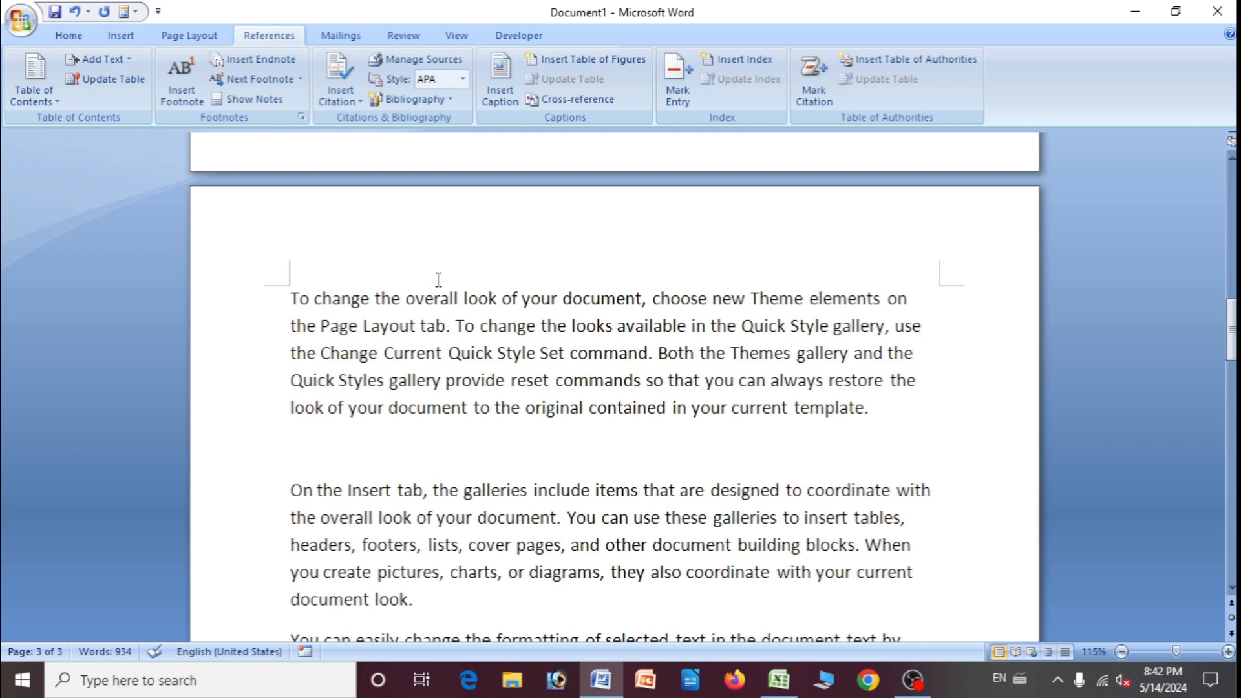
{"action": "key", "text": "ctrl+Home"}
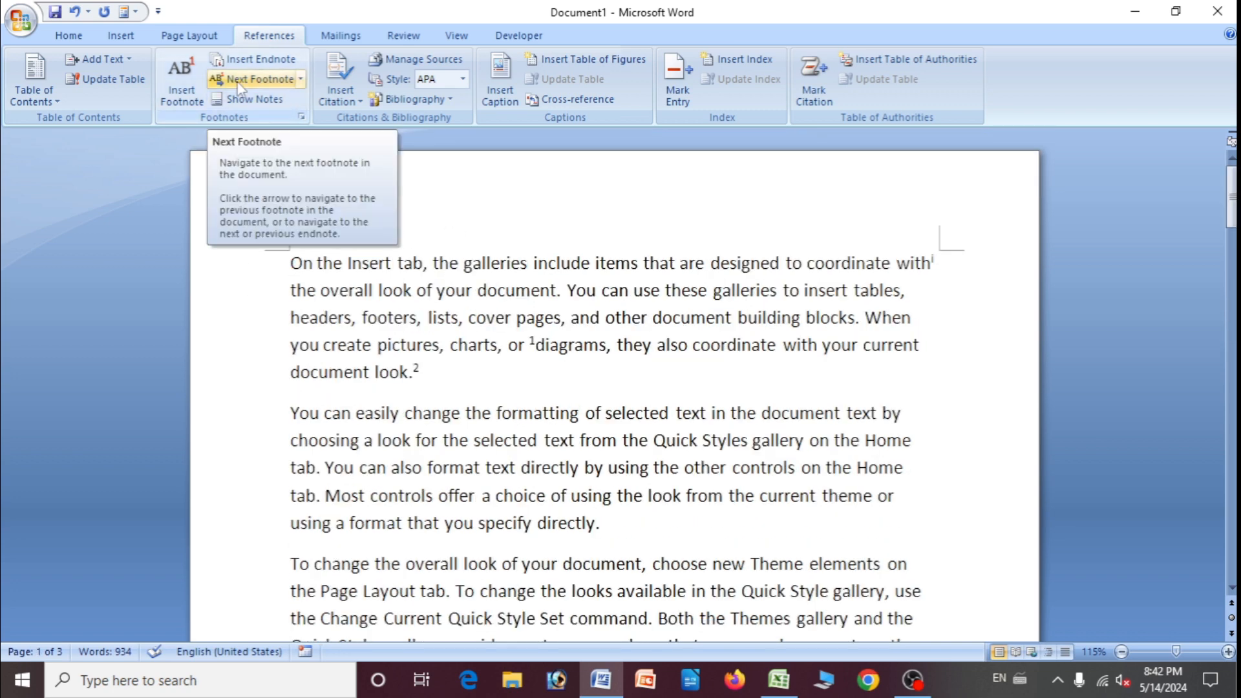
{"action": "left_click", "coordinate": [258, 81]}
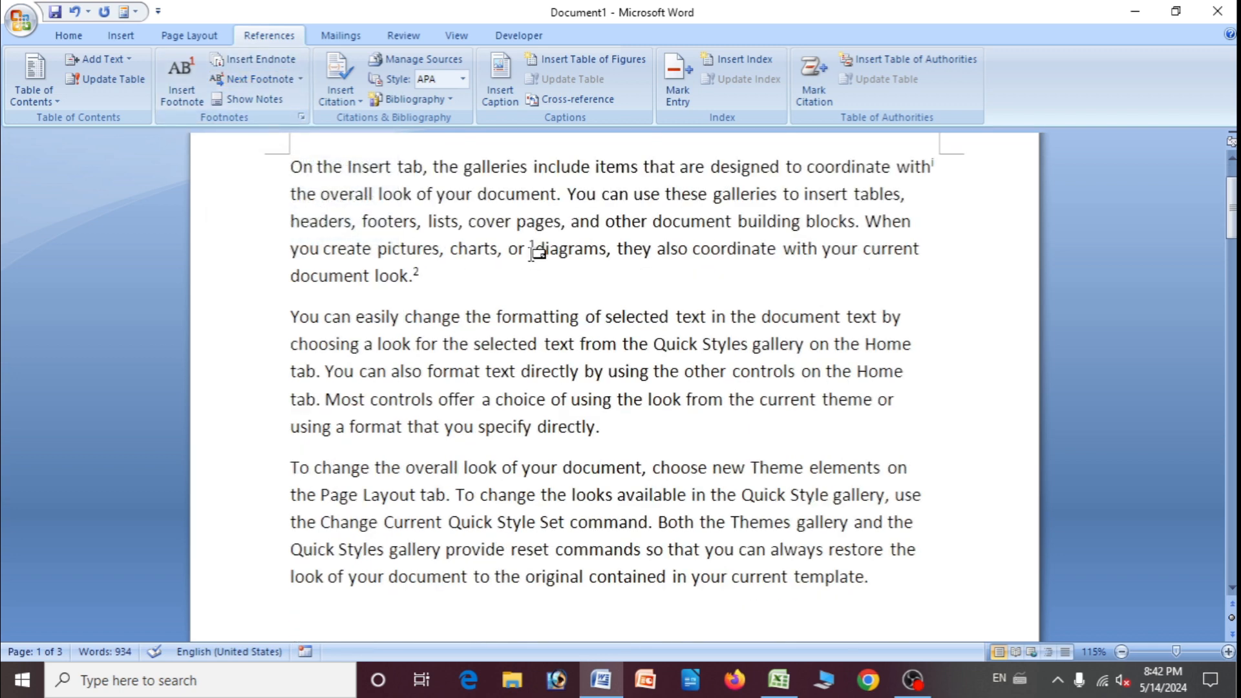
{"action": "mouse_move", "coordinate": [531, 248]}
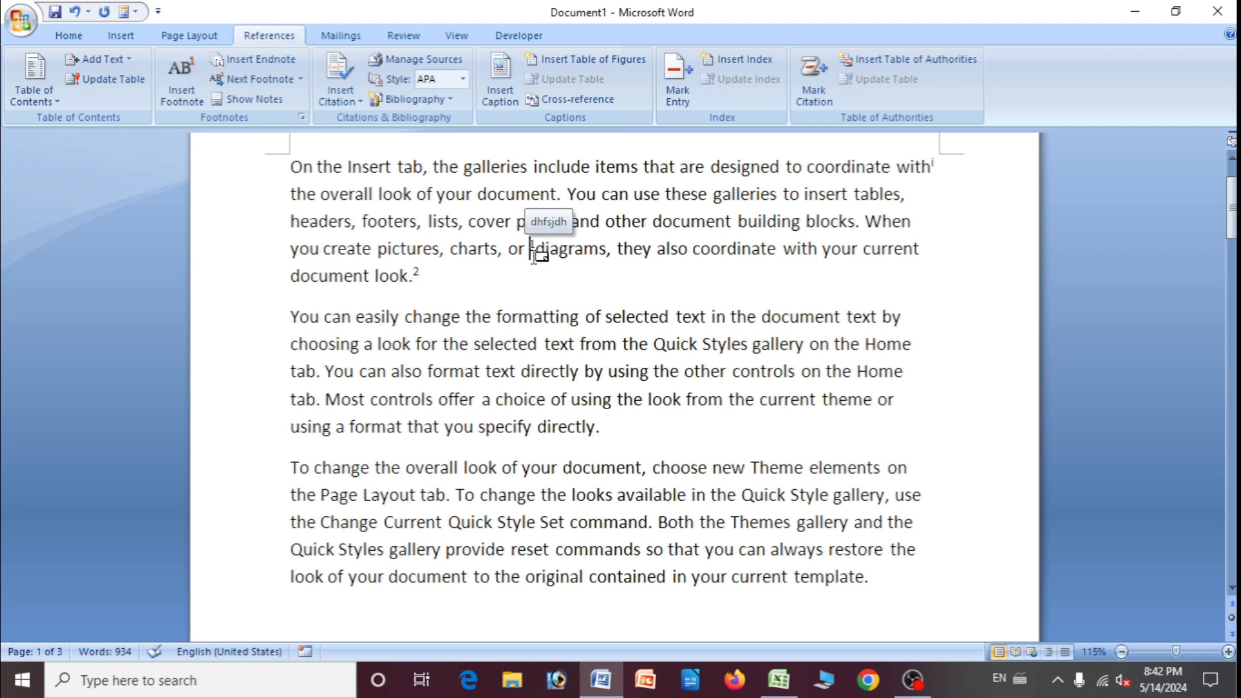
{"action": "left_click", "coordinate": [250, 80]}
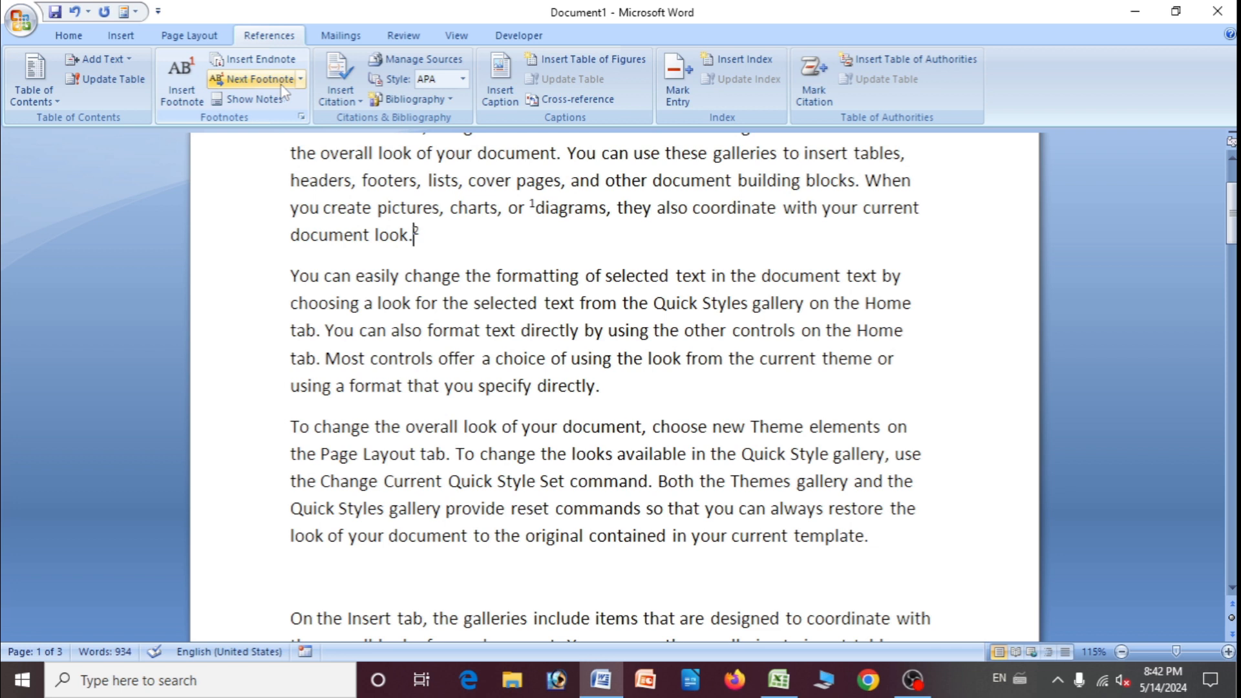
Jump forward to the endnote reference before "current theme", and try to continue to another endnote.
{"action": "left_click", "coordinate": [301, 79]}
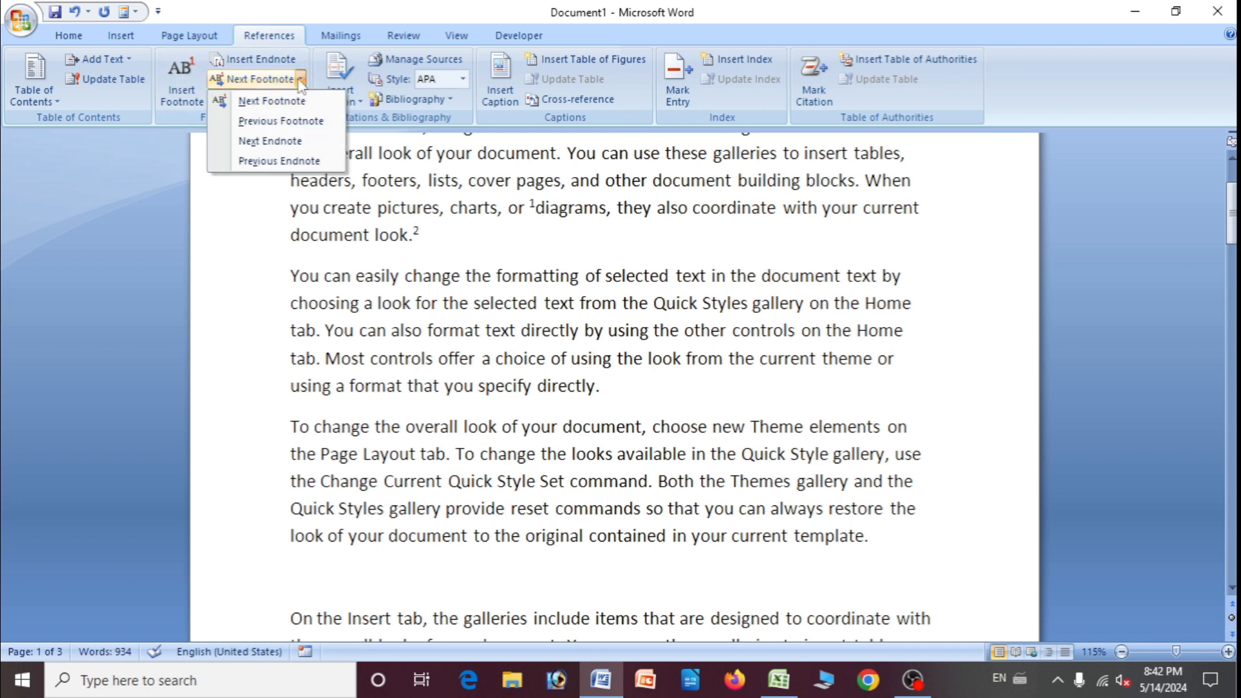
{"action": "left_click", "coordinate": [284, 147]}
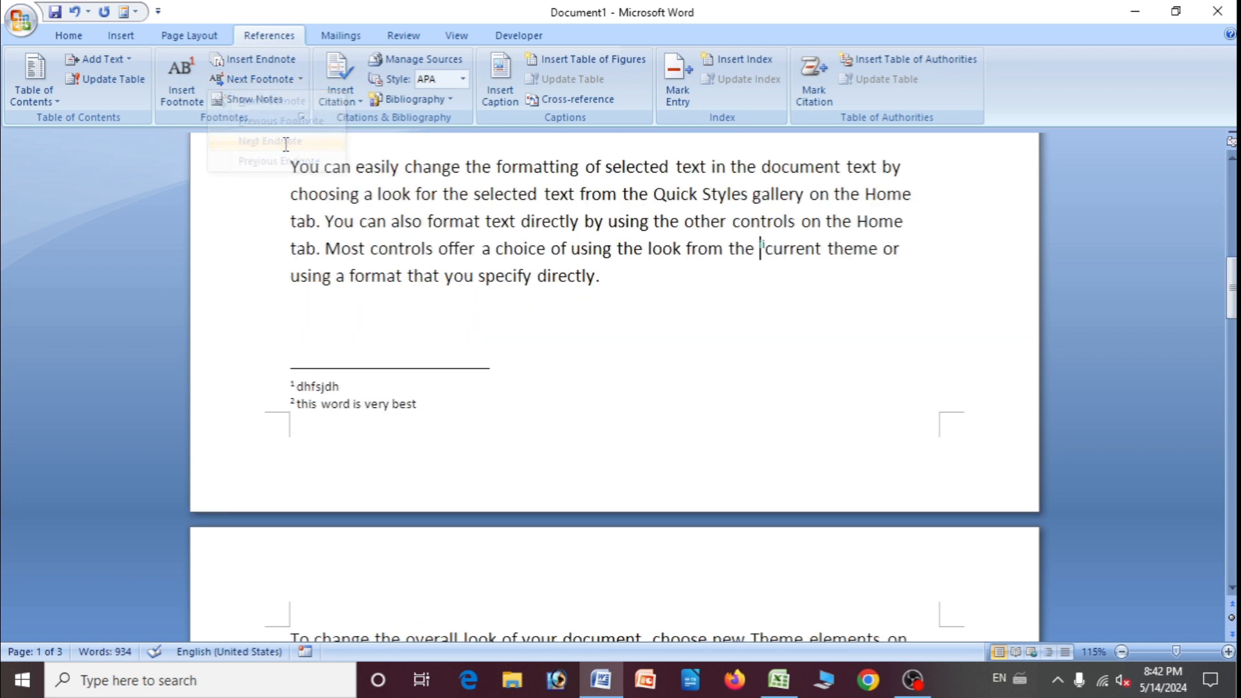
{"action": "left_click", "coordinate": [301, 80]}
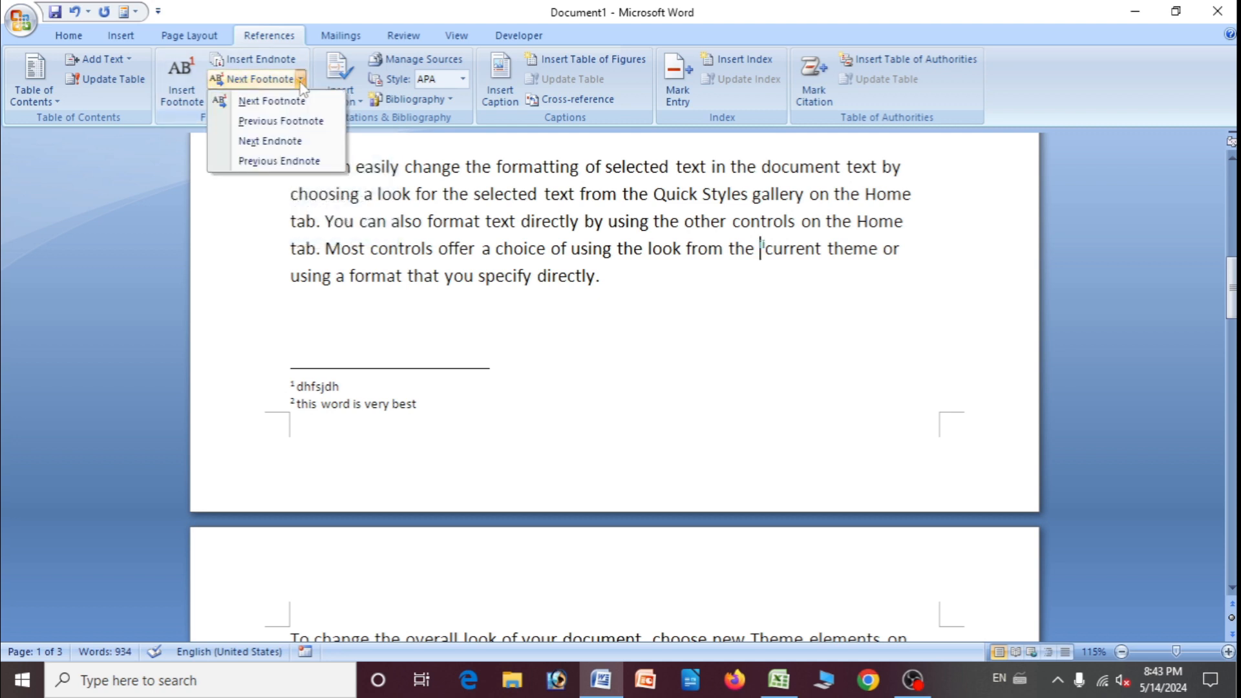
{"action": "left_click", "coordinate": [263, 142]}
{"action": "left_click", "coordinate": [259, 150]}
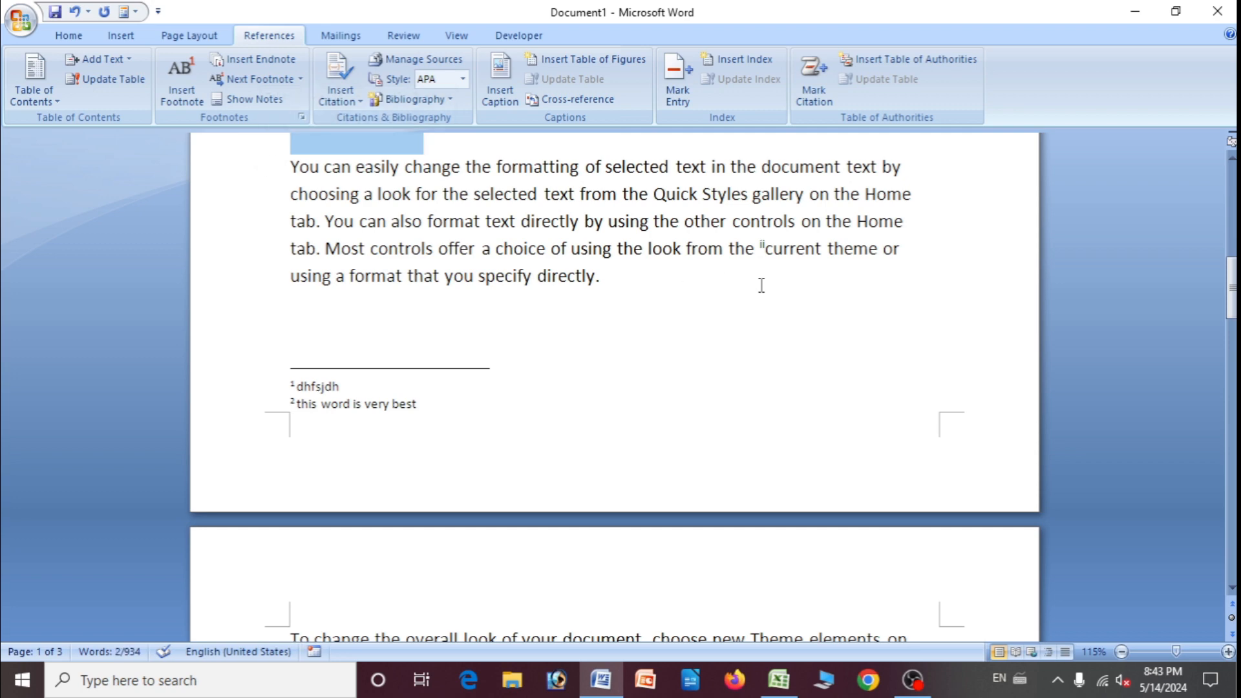
Place the cursor at the start of the document and jump forward through both endnote references in order.
{"action": "scroll", "coordinate": [761, 285], "scroll_direction": "up", "scroll_amount": 1}
{"action": "left_click", "coordinate": [751, 327]}
{"action": "scroll", "coordinate": [759, 336], "scroll_direction": "up", "scroll_amount": 3}
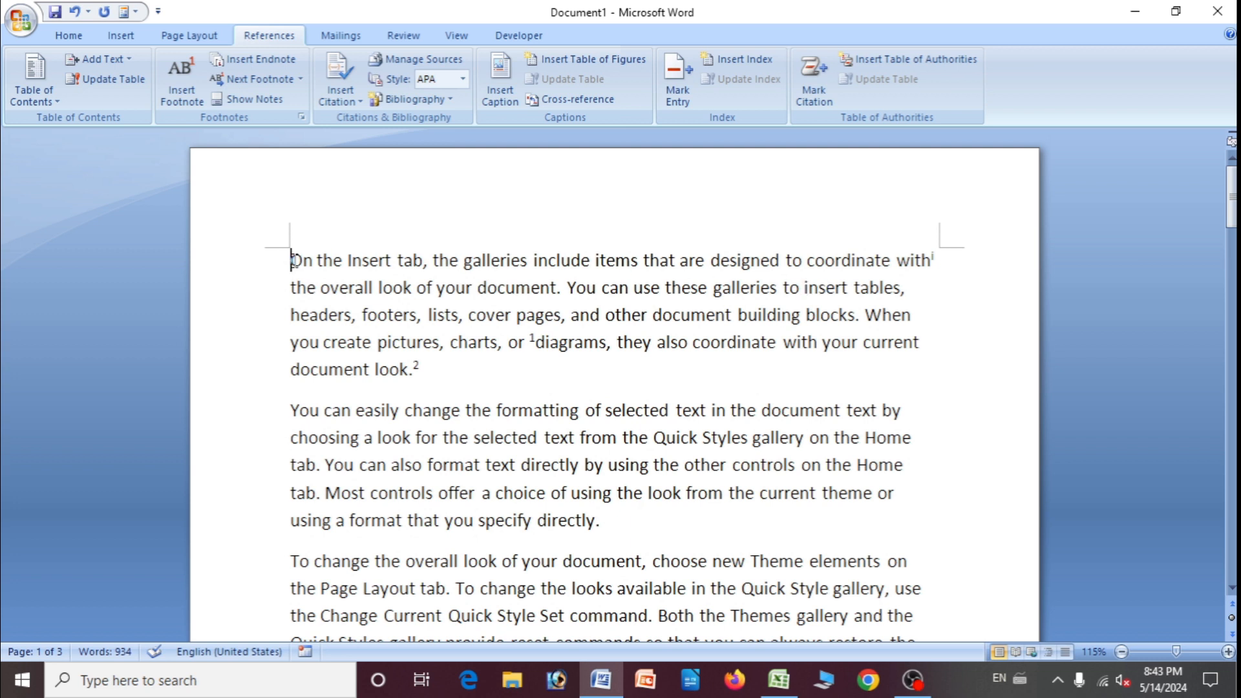
{"action": "left_click", "coordinate": [300, 79]}
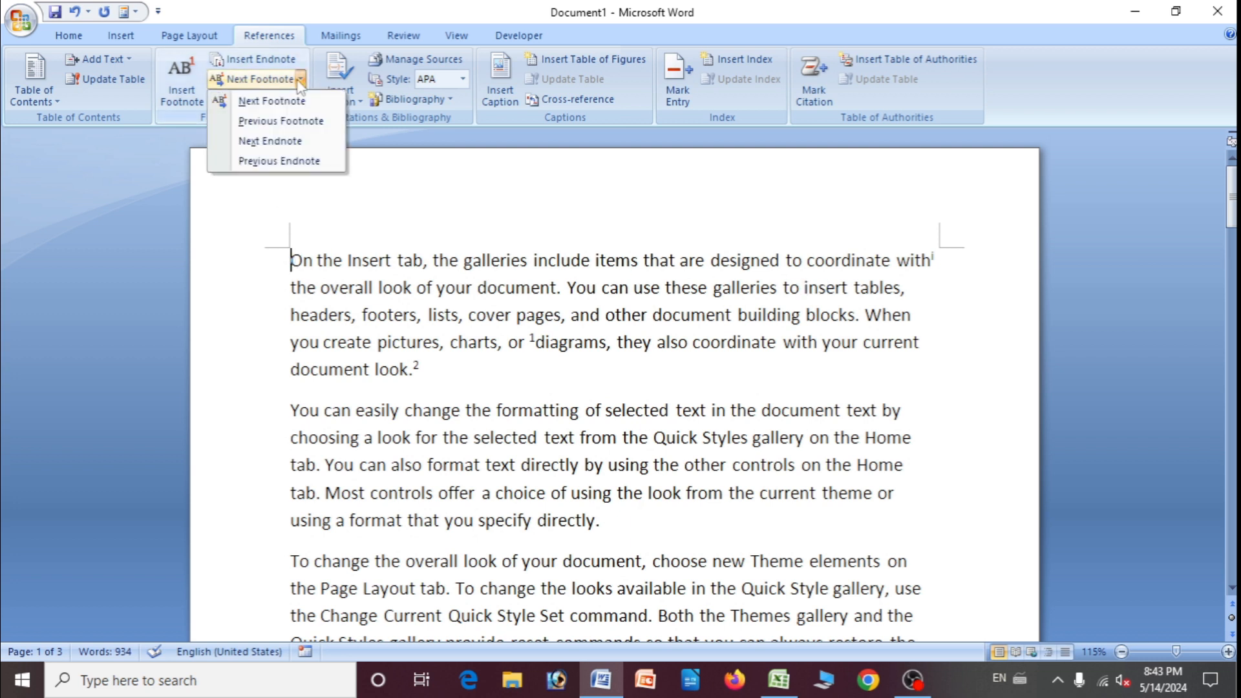
{"action": "left_click", "coordinate": [285, 148]}
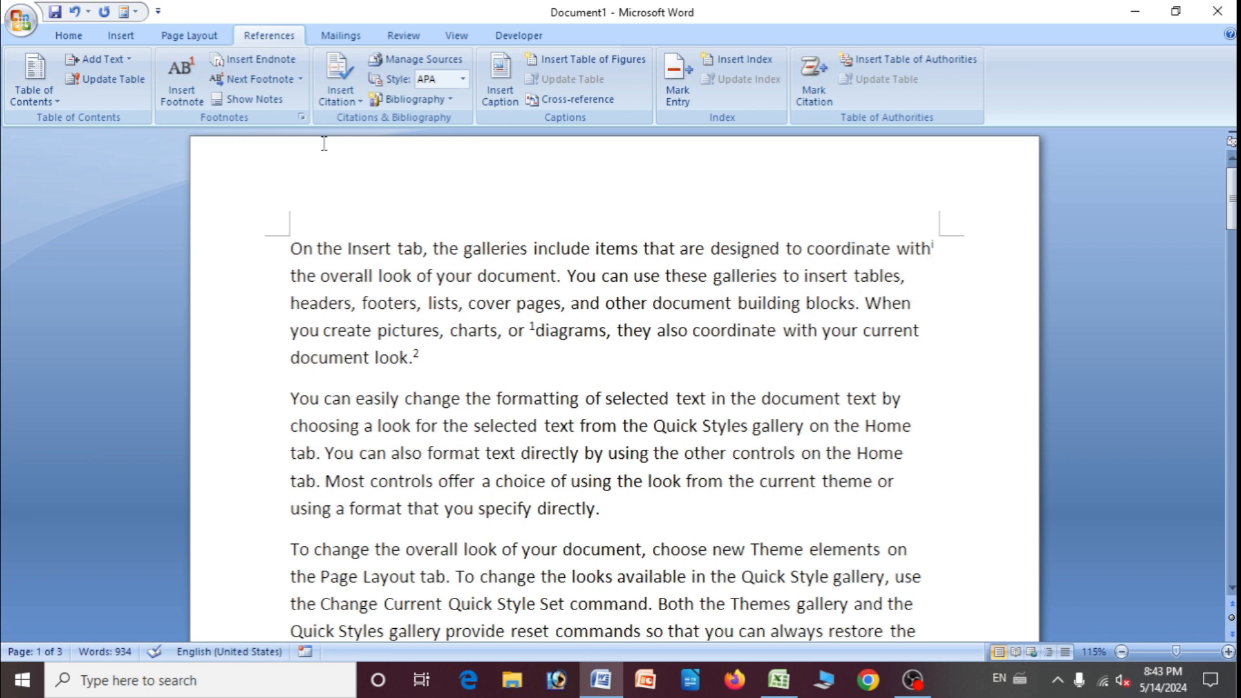
{"action": "left_click", "coordinate": [300, 79]}
{"action": "left_click", "coordinate": [270, 141]}
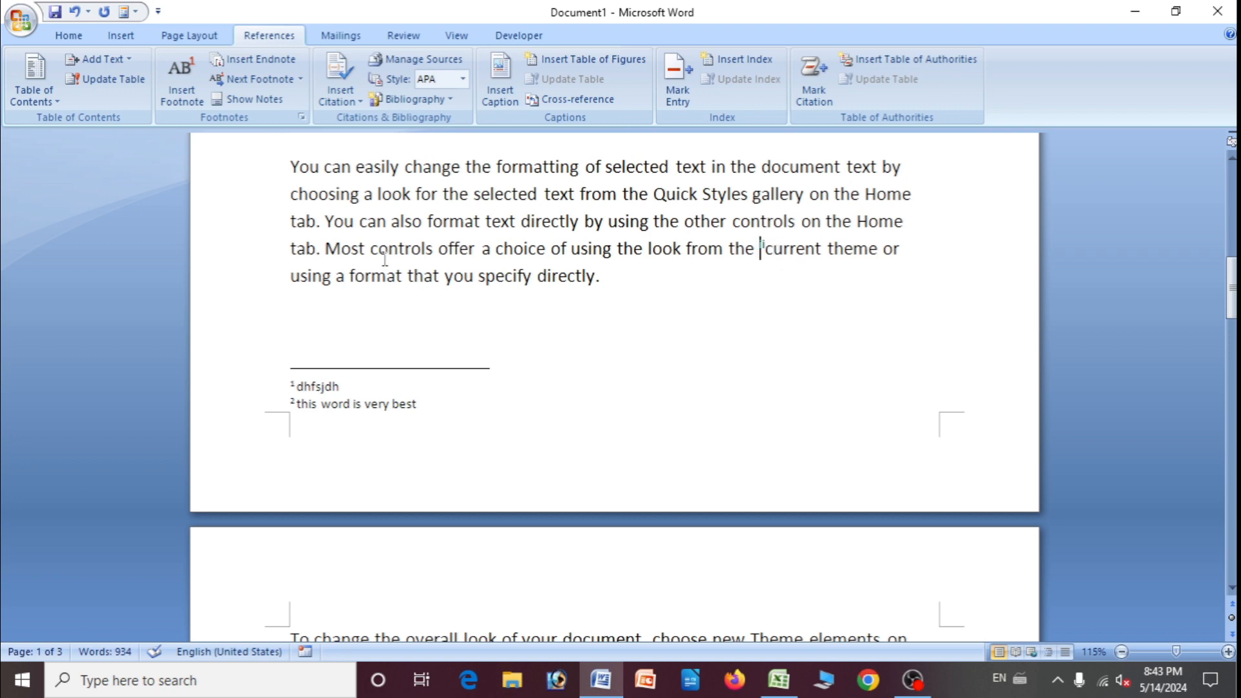
From the end of the first page's last paragraph, jump back through the two preceding footnote references.
{"action": "scroll", "coordinate": [322, 186], "scroll_direction": "up", "scroll_amount": 4}
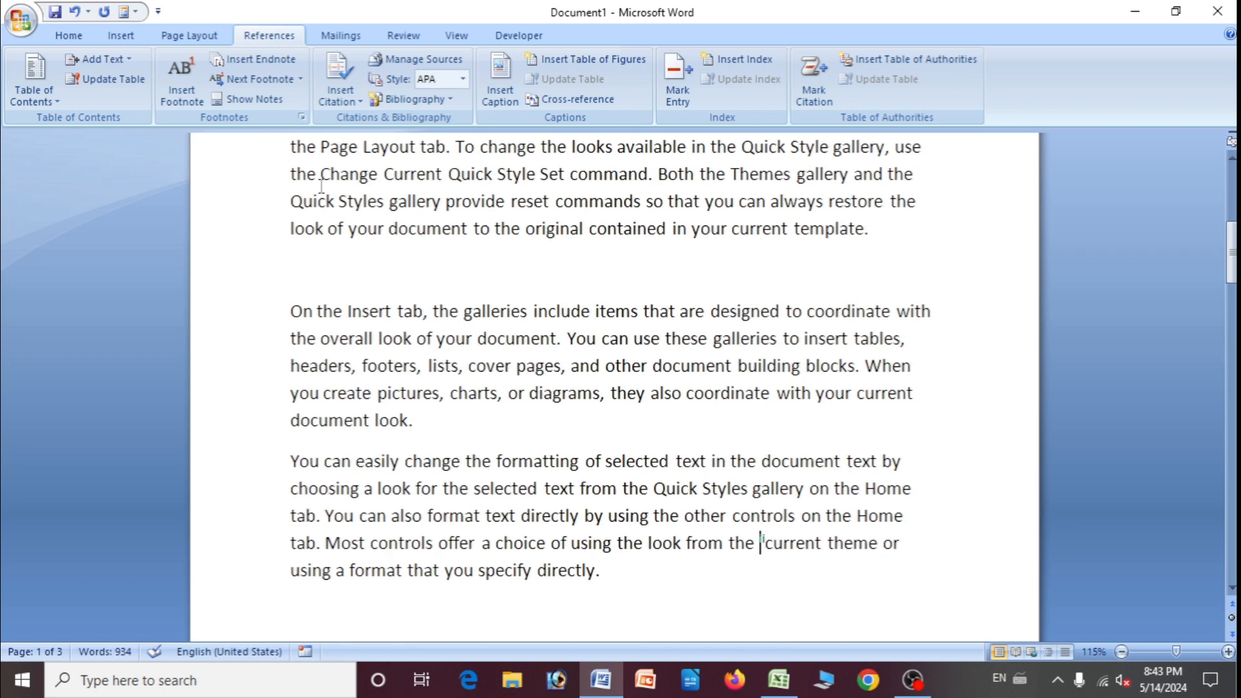
{"action": "left_click", "coordinate": [300, 79]}
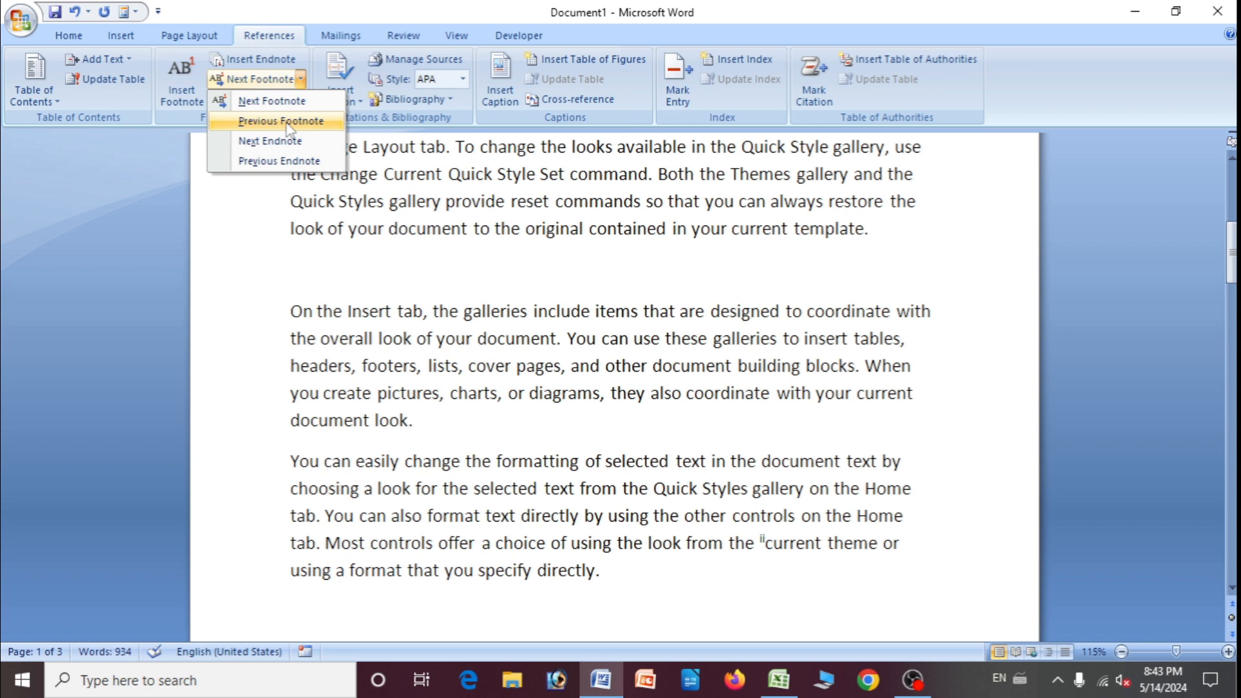
{"action": "left_click", "coordinate": [608, 572]}
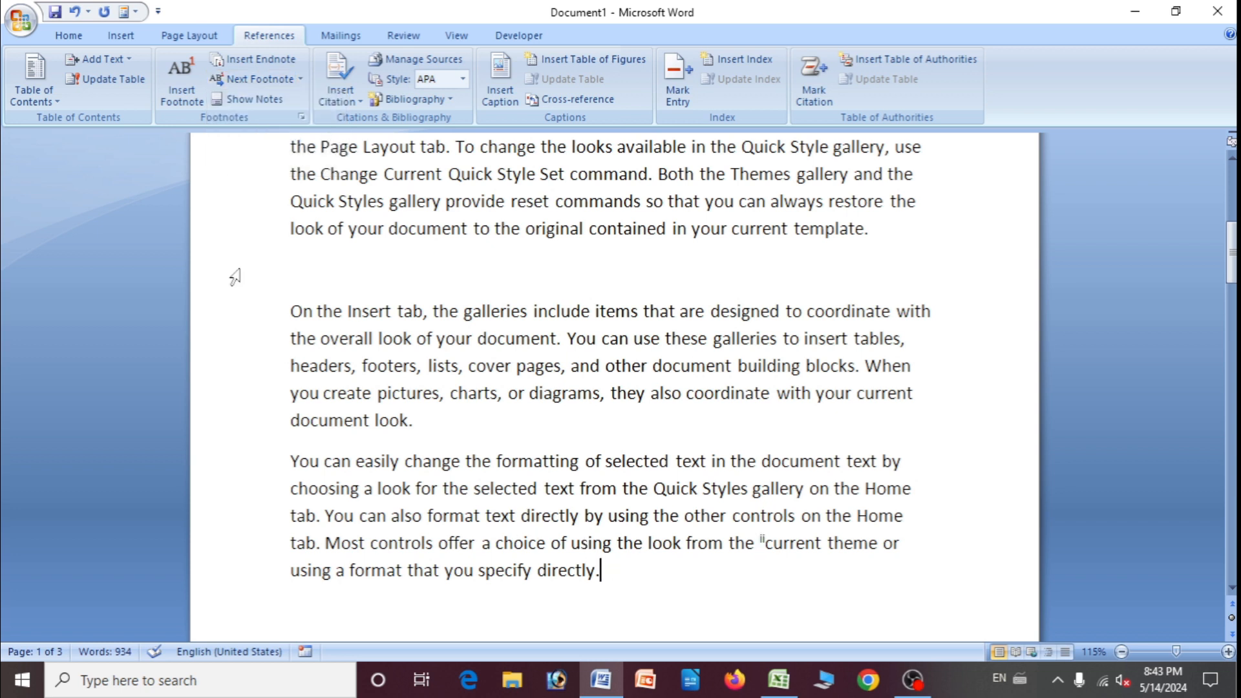
{"action": "left_click", "coordinate": [300, 78]}
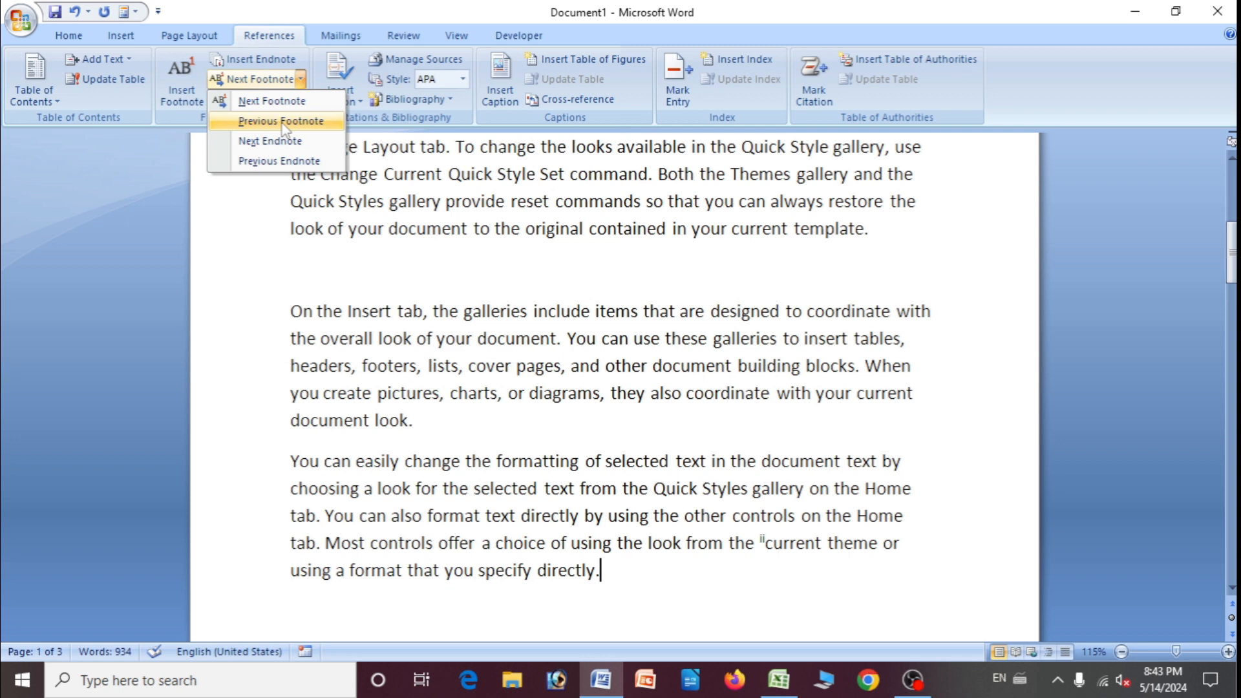
{"action": "left_click", "coordinate": [282, 121]}
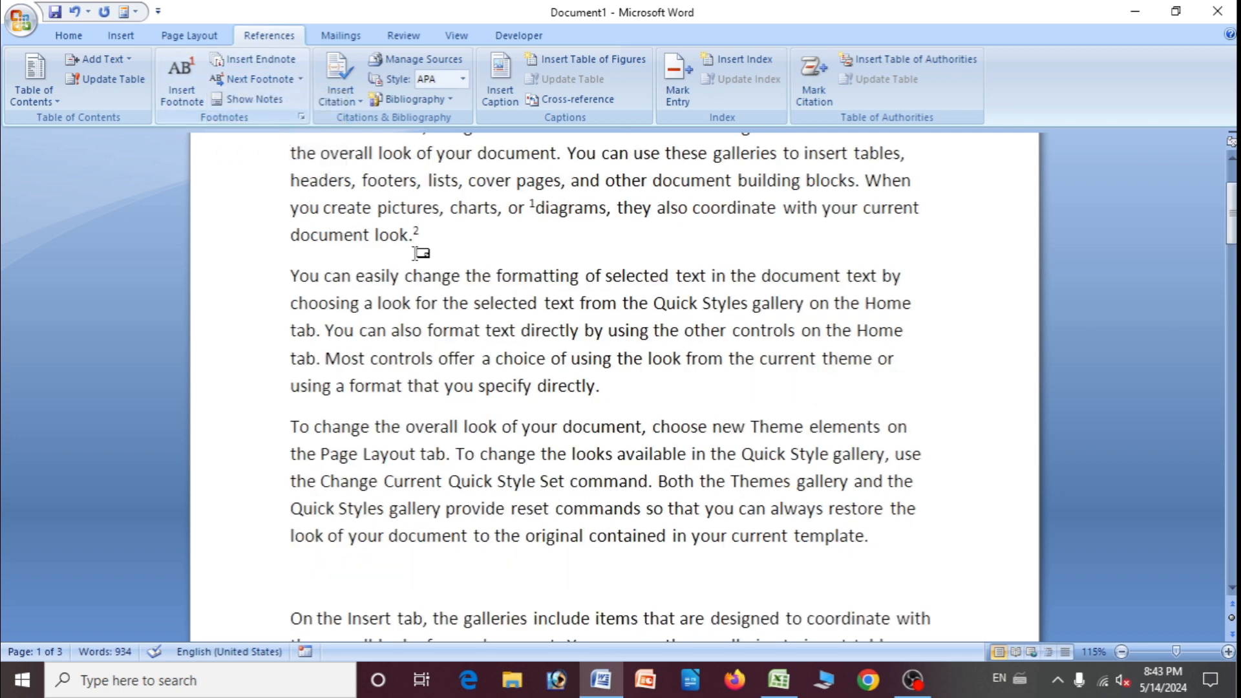
{"action": "left_click", "coordinate": [301, 79]}
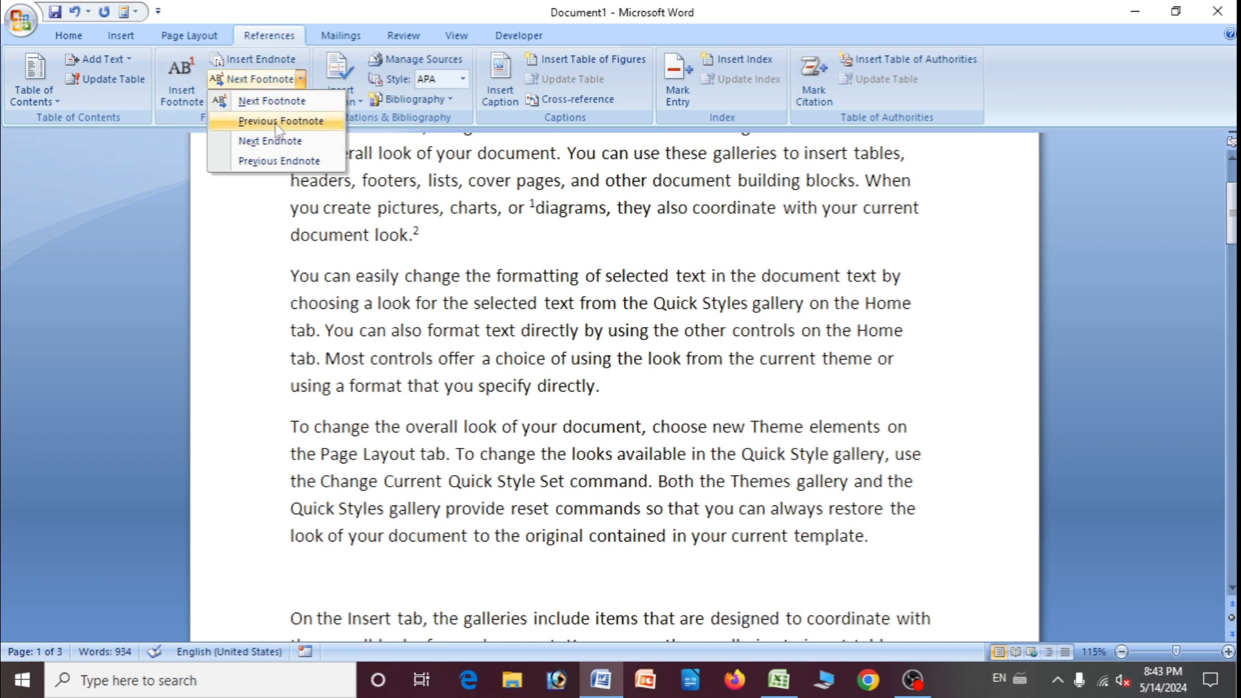
{"action": "left_click", "coordinate": [281, 122]}
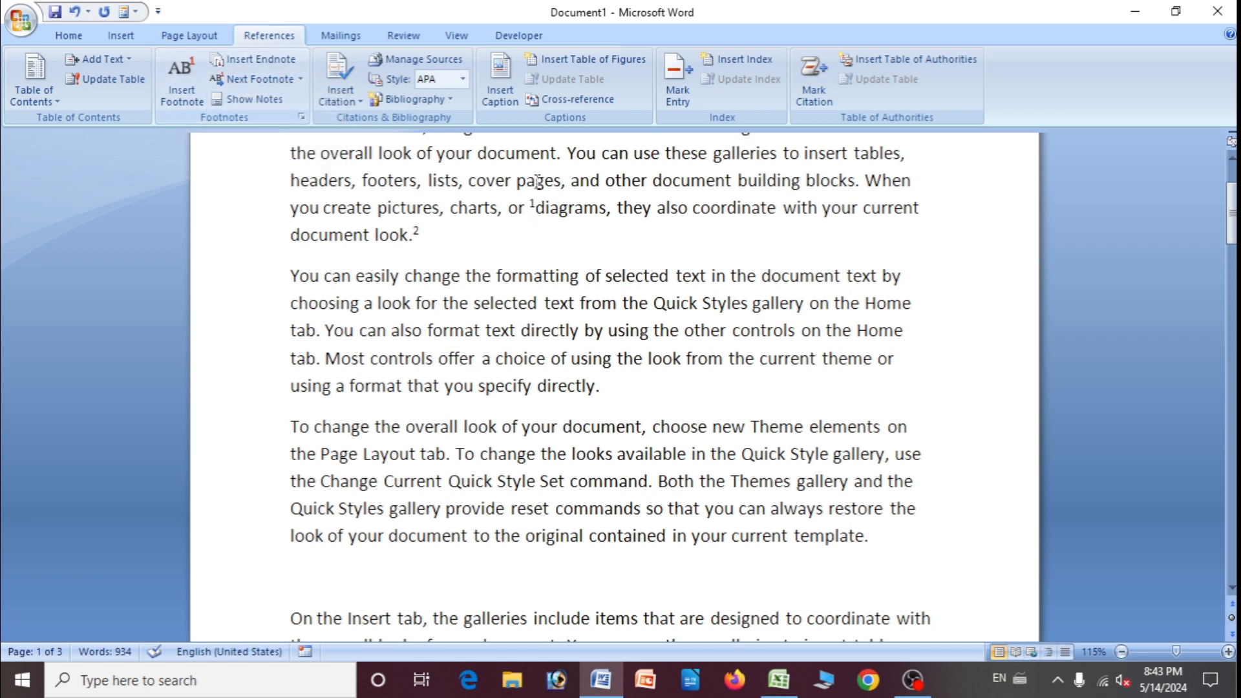
From the end of the first page's last paragraph, jump back to the endnote reference in the document's first line.
{"action": "left_click", "coordinate": [300, 78]}
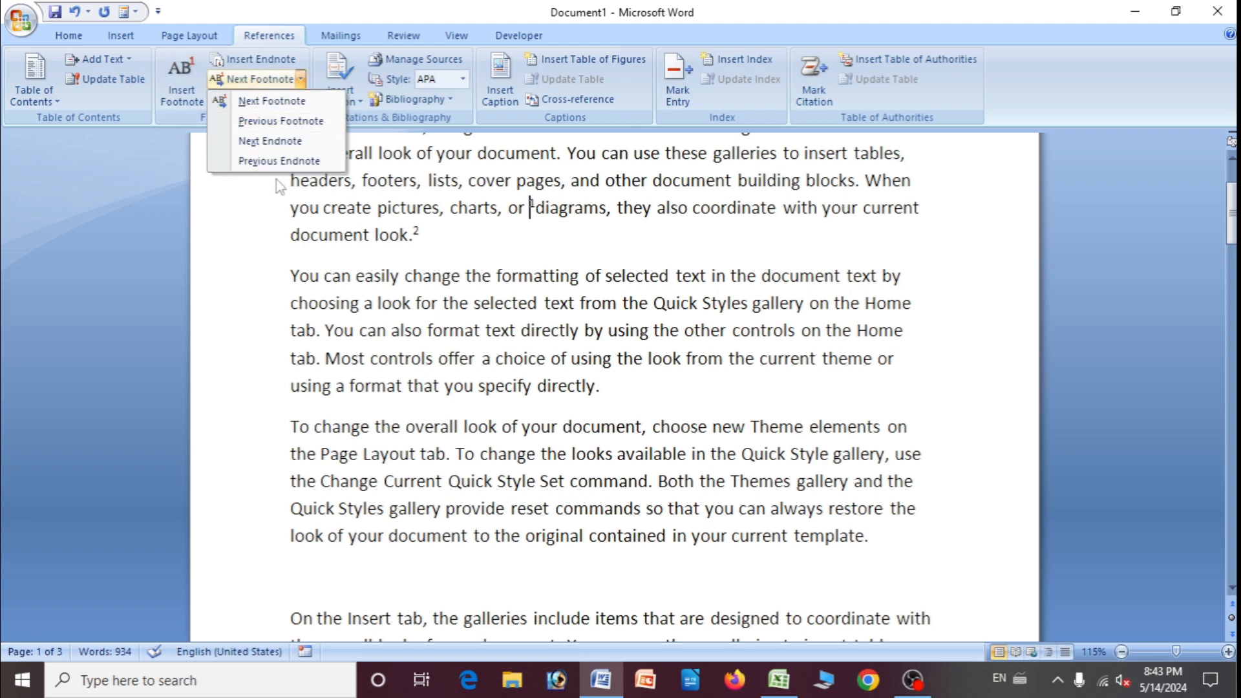
{"action": "left_click", "coordinate": [270, 141]}
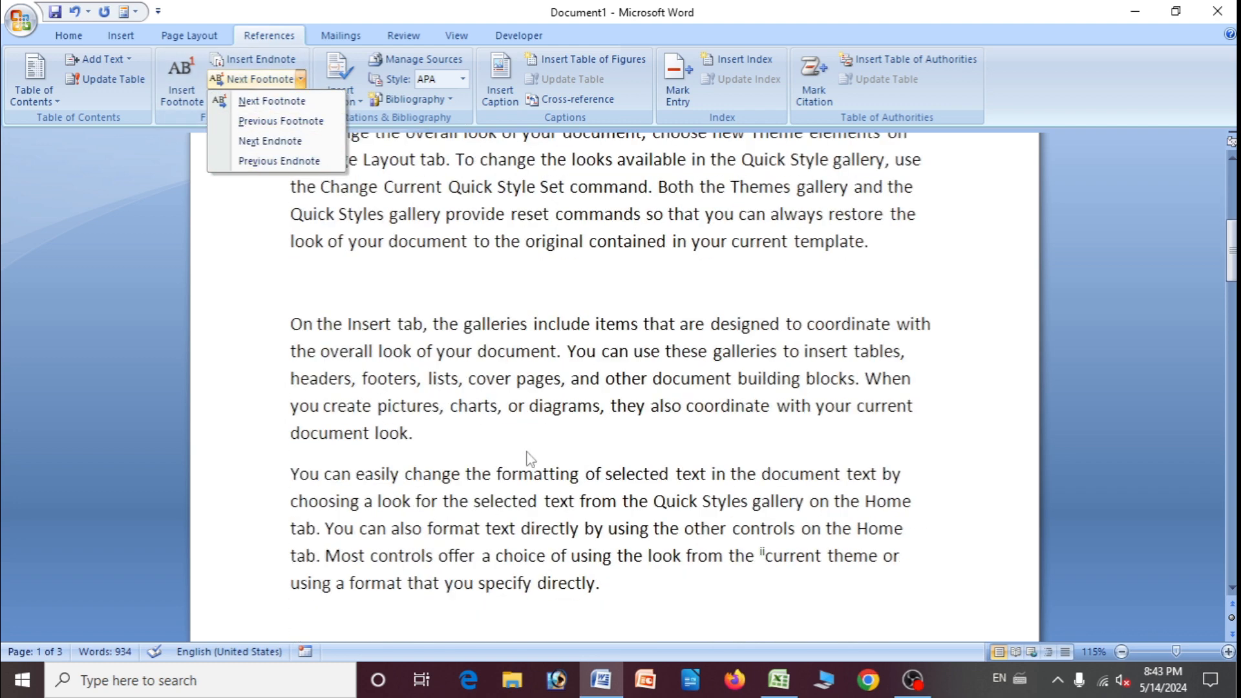
{"action": "left_click", "coordinate": [601, 582]}
{"action": "left_click", "coordinate": [301, 79]}
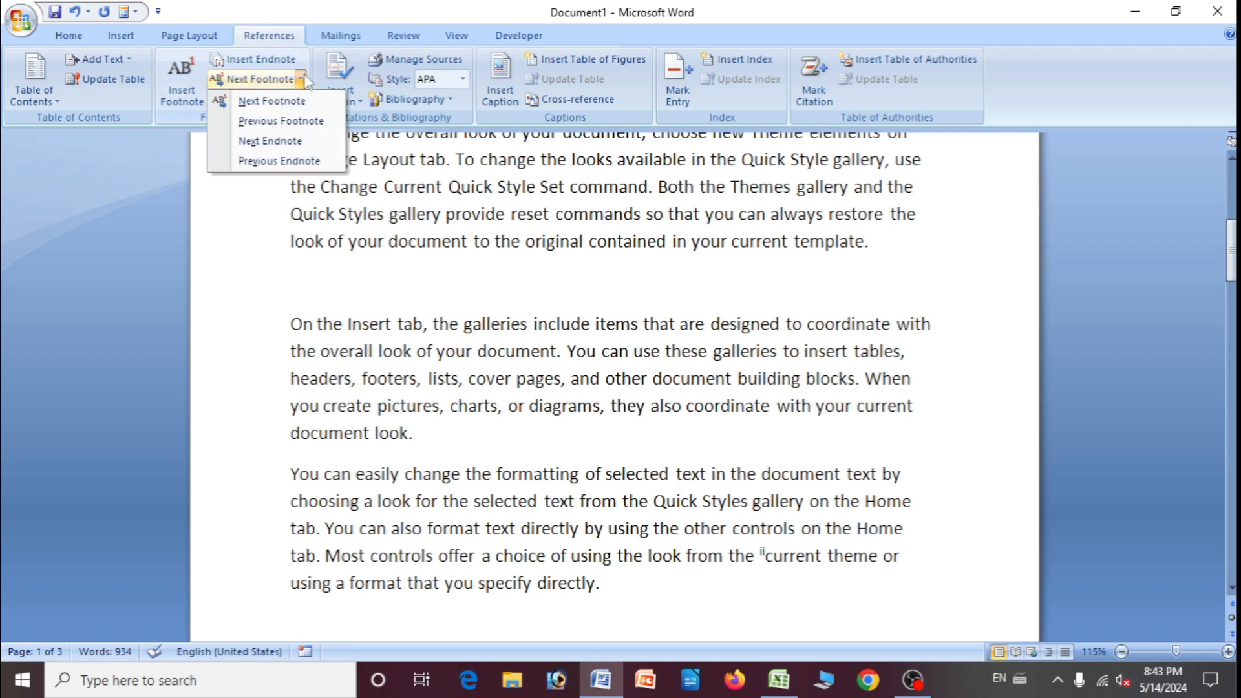
{"action": "left_click", "coordinate": [279, 162]}
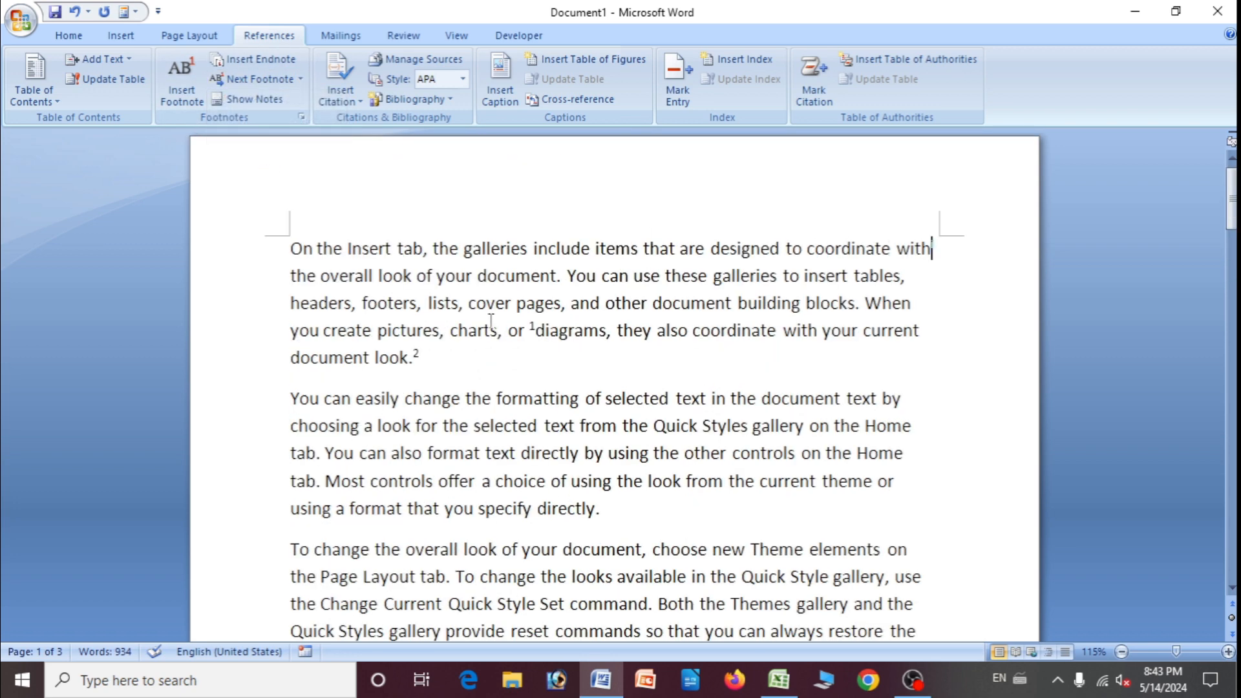
Use Show Notes to view the document's footnote area and the endnote area.
{"action": "left_click", "coordinate": [270, 107]}
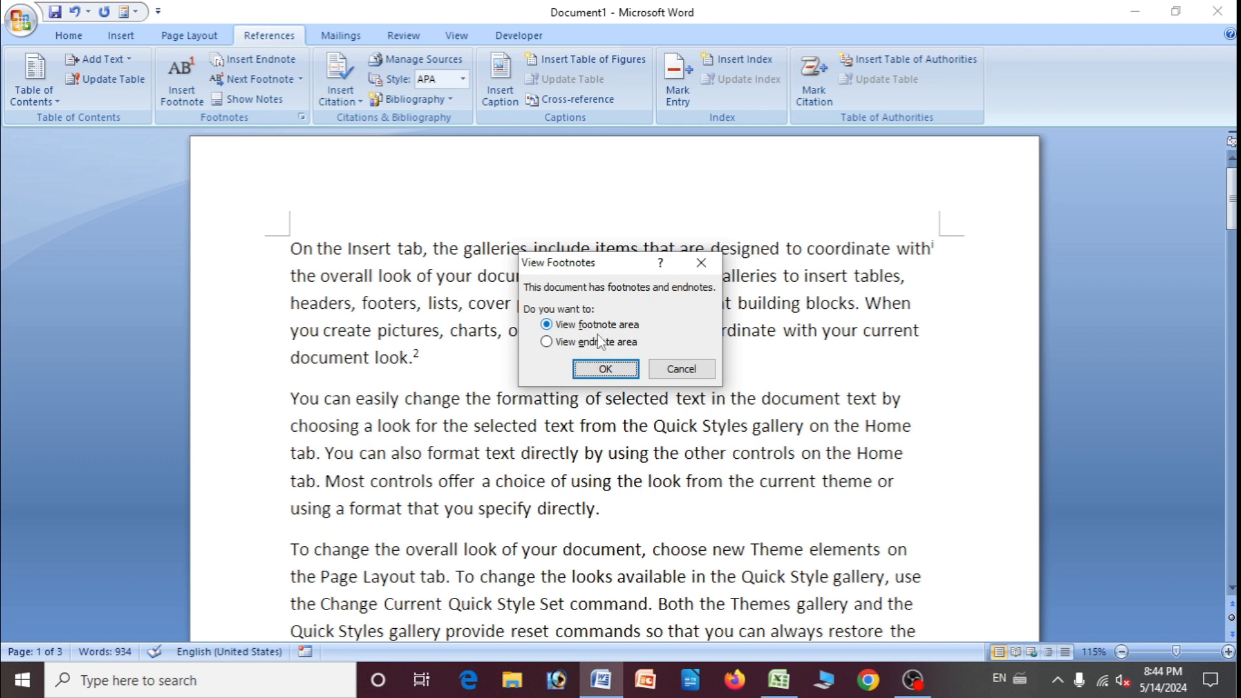
{"action": "left_click", "coordinate": [589, 369]}
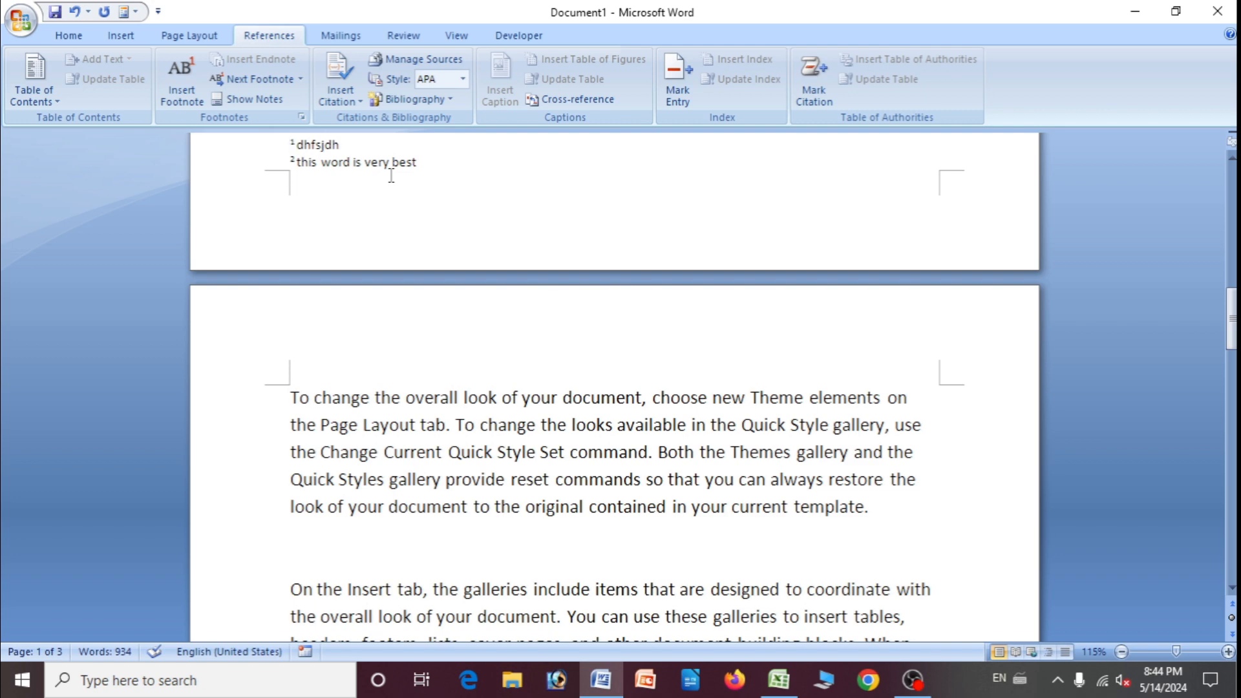
{"action": "scroll", "coordinate": [380, 213], "scroll_direction": "up", "scroll_amount": 3}
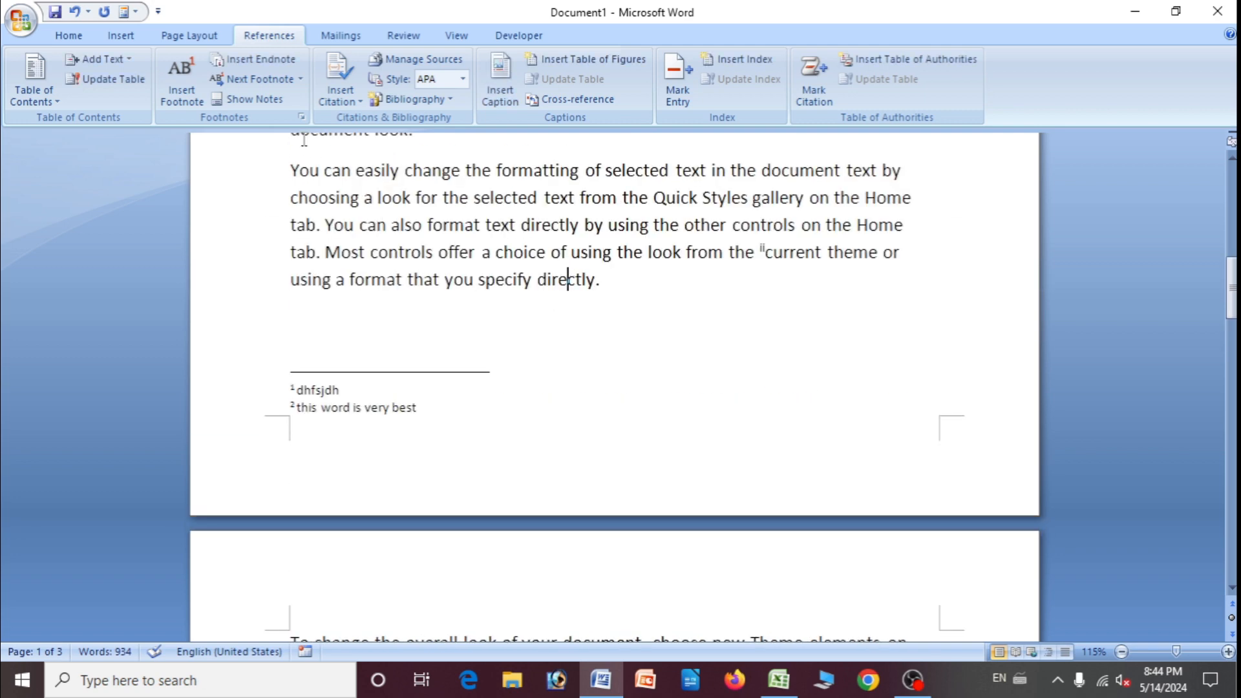
{"action": "left_click", "coordinate": [254, 99]}
{"action": "left_click", "coordinate": [546, 342]}
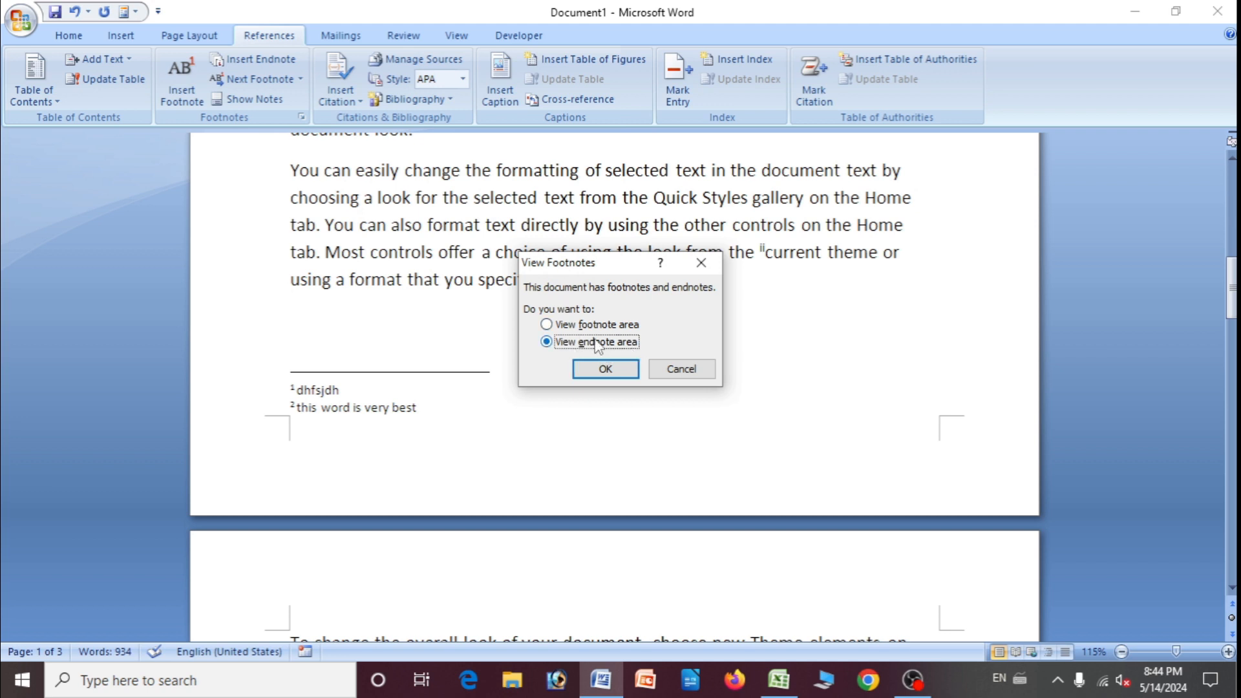
{"action": "left_click", "coordinate": [597, 372]}
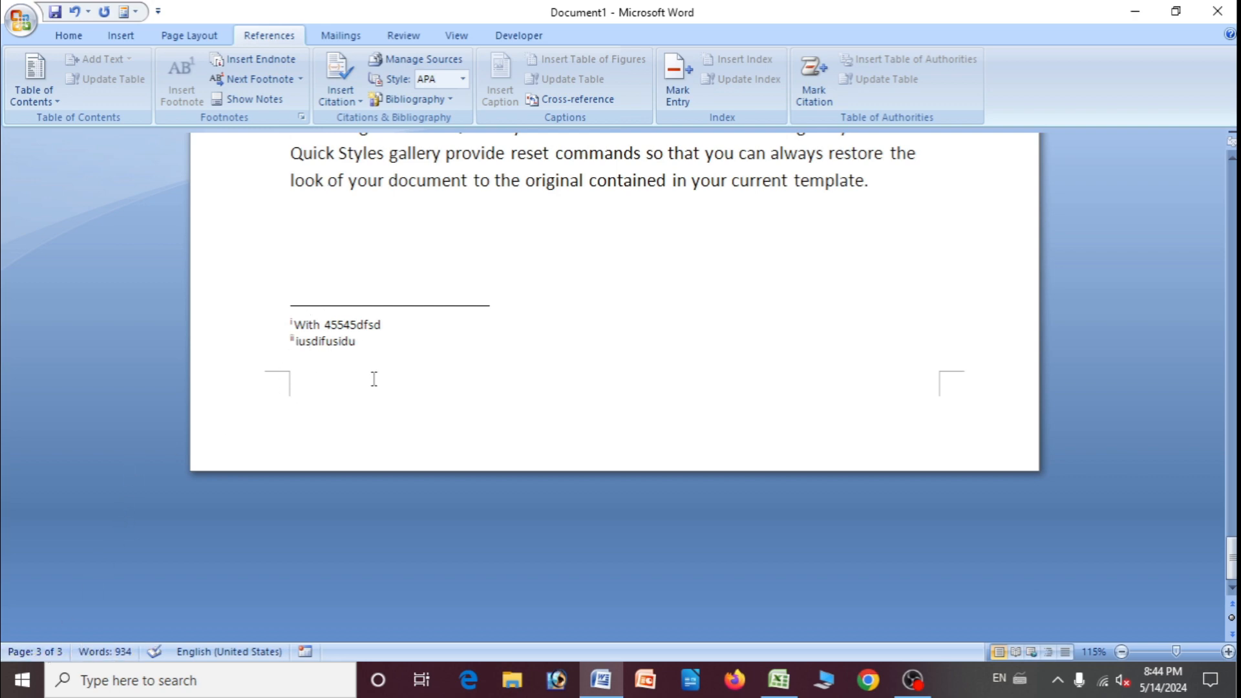
At the end of the page 3 paragraph ending "that you specify directly.", start a citation from a new source of type Book.
{"action": "scroll", "coordinate": [369, 368], "scroll_direction": "up", "scroll_amount": 5}
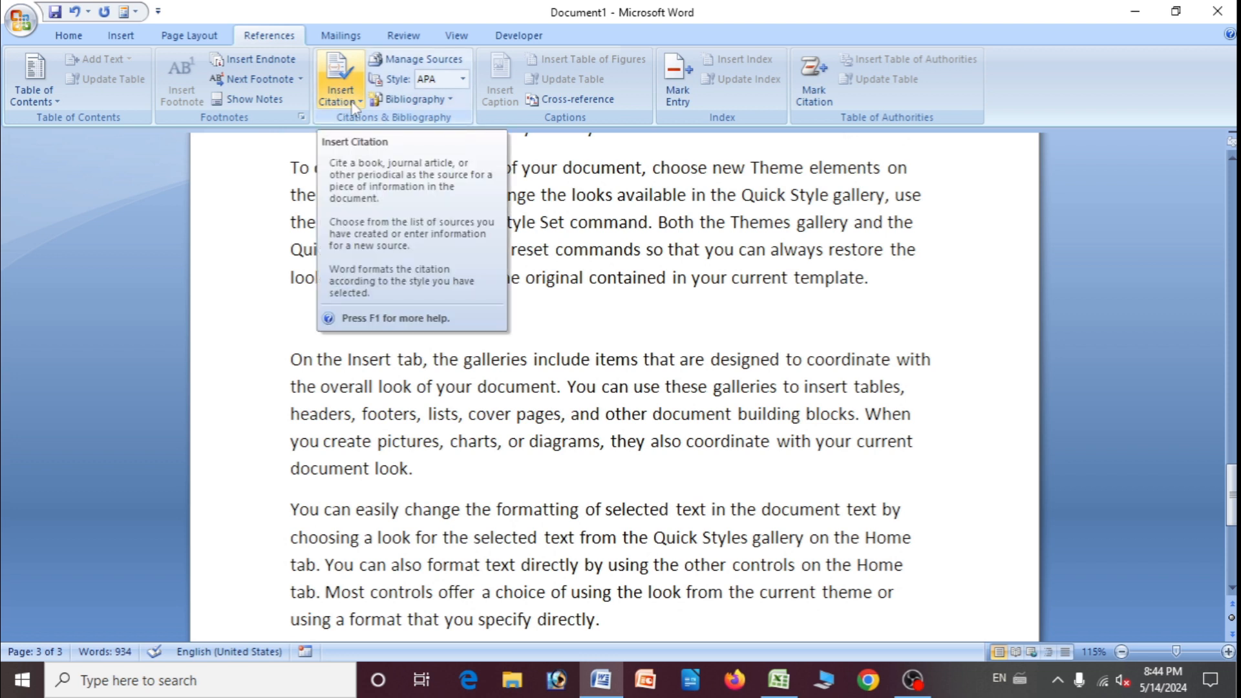
{"action": "left_click", "coordinate": [511, 359]}
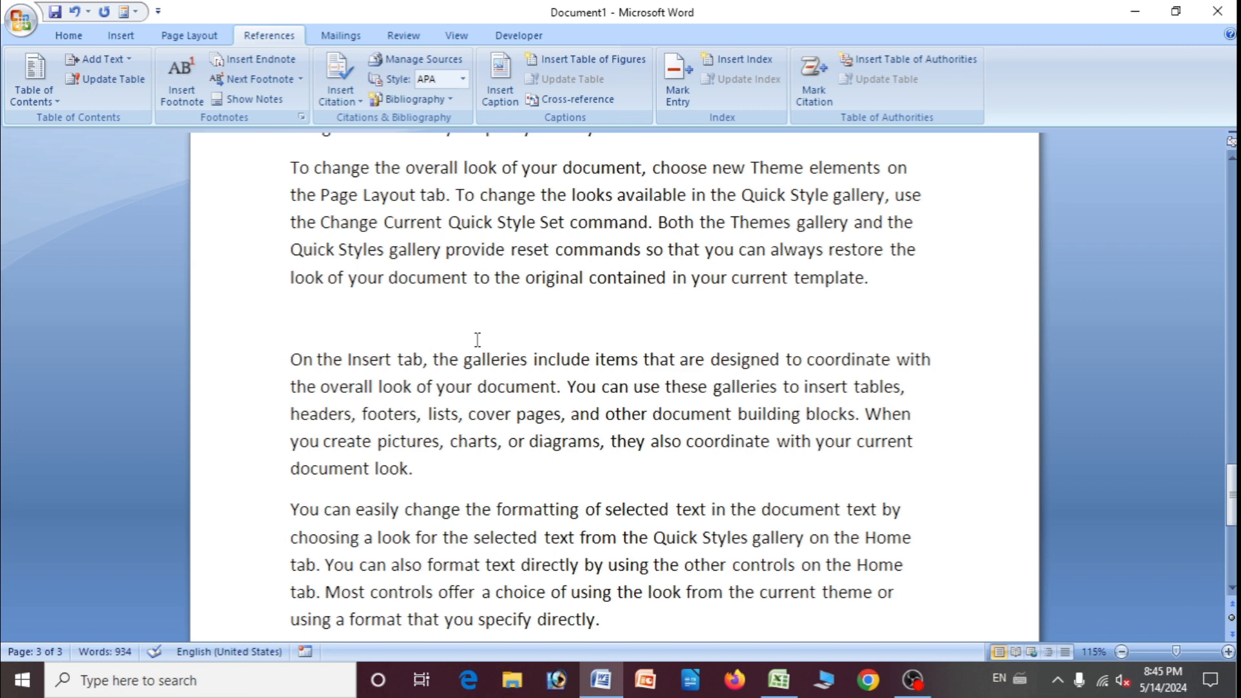
{"action": "left_click", "coordinate": [337, 97]}
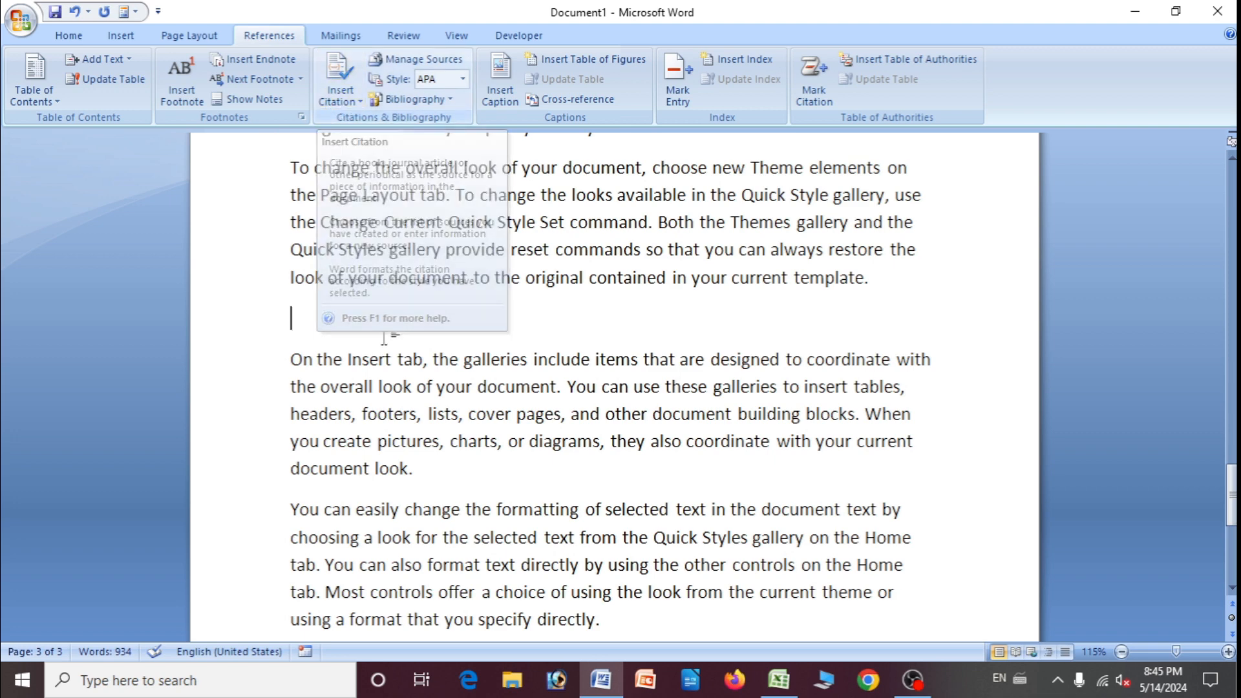
{"action": "scroll", "coordinate": [614, 282], "scroll_direction": "up", "scroll_amount": 2}
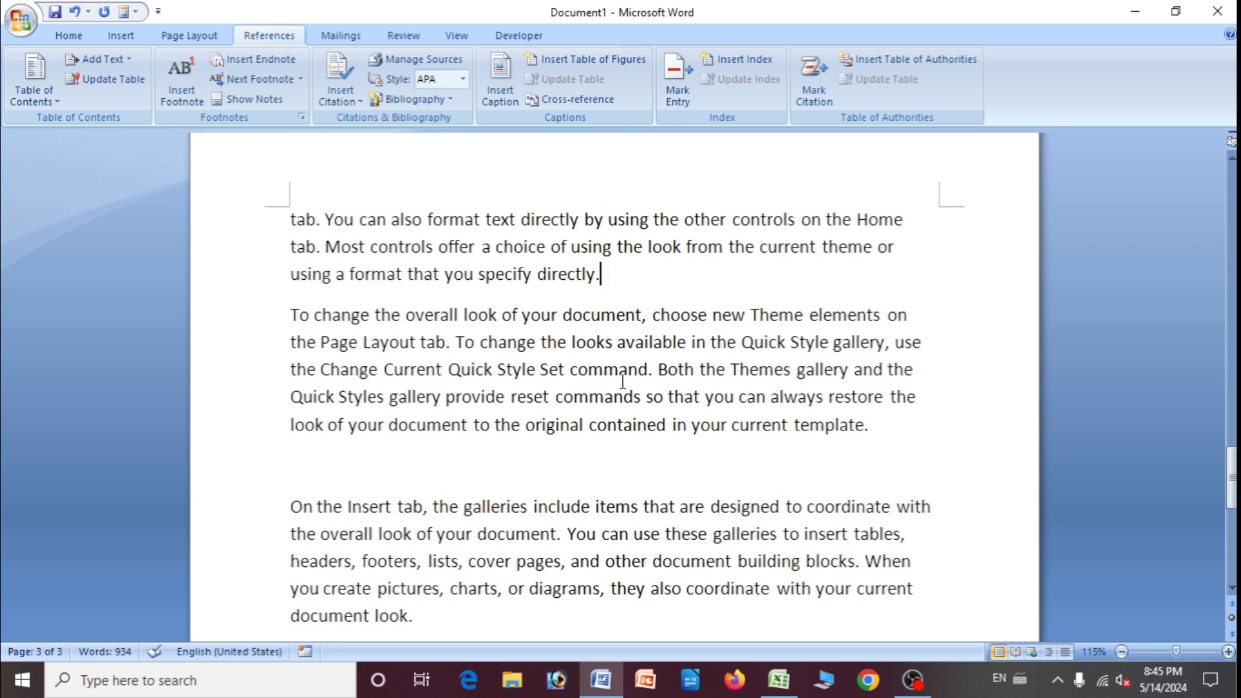
{"action": "left_click", "coordinate": [347, 112]}
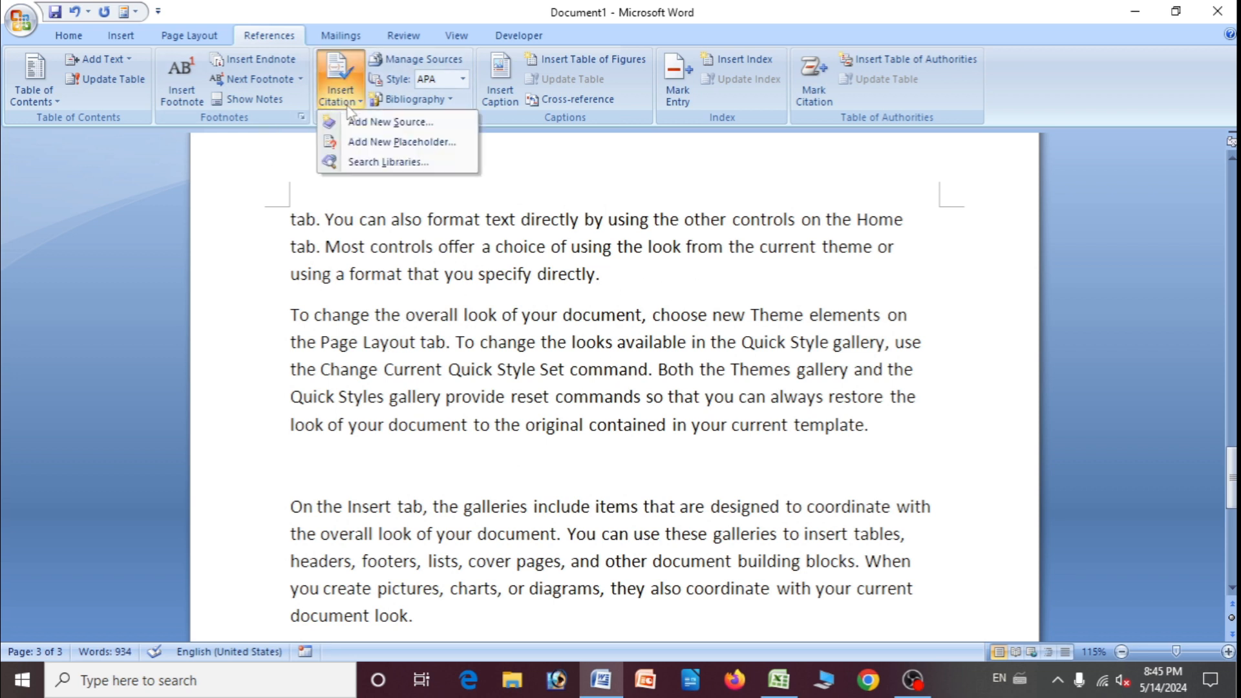
{"action": "left_click", "coordinate": [415, 128]}
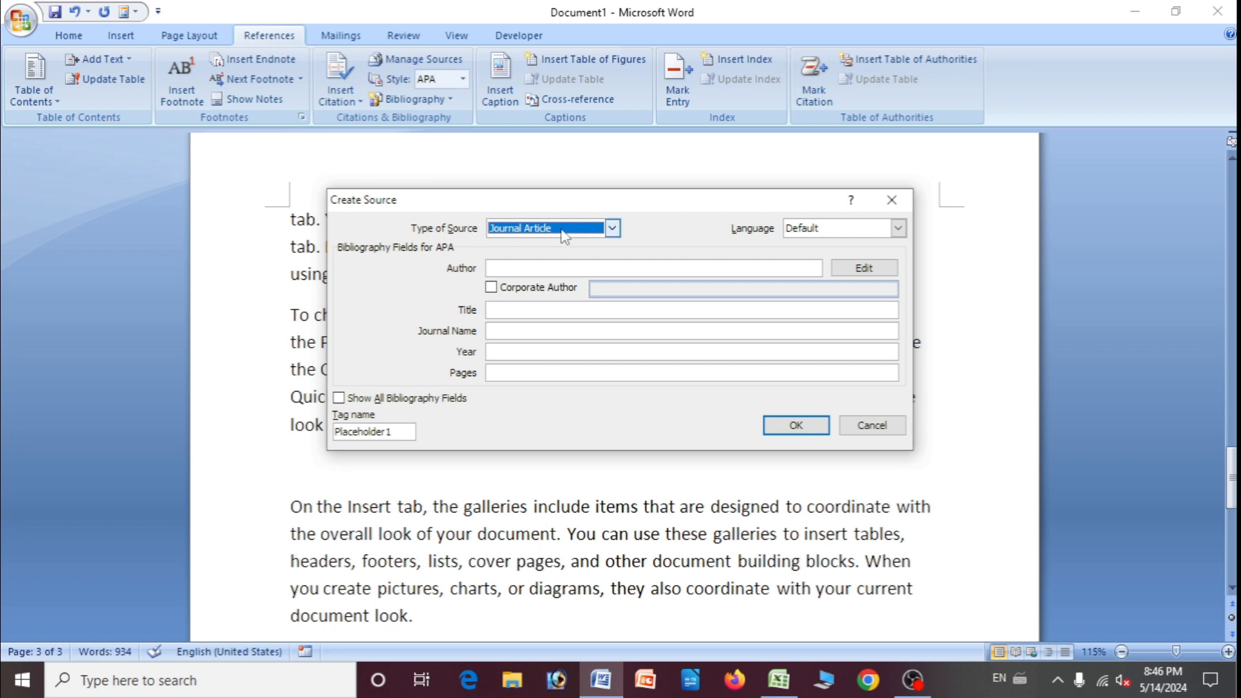
{"action": "left_click", "coordinate": [612, 228]}
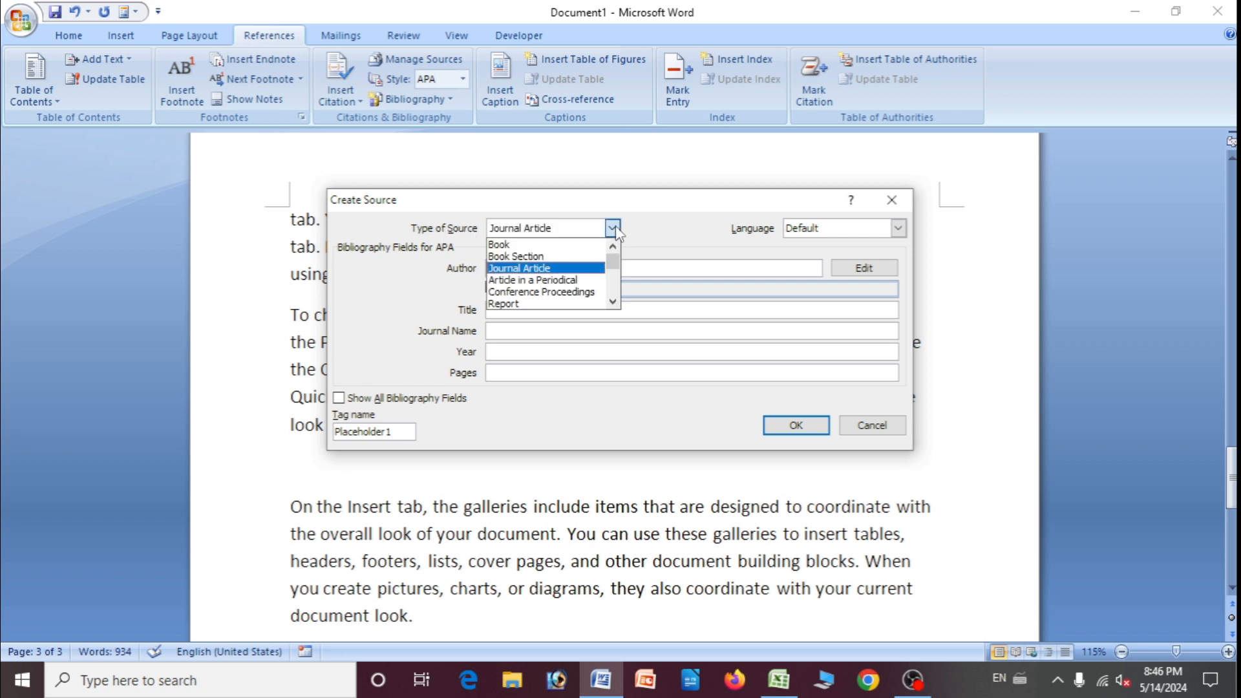
{"action": "left_click", "coordinate": [511, 246]}
Enter the author's name, title "The best", year 2023, city "aligargh" and publisher "ms publisher", and insert the citation.
{"action": "left_click", "coordinate": [499, 268]}
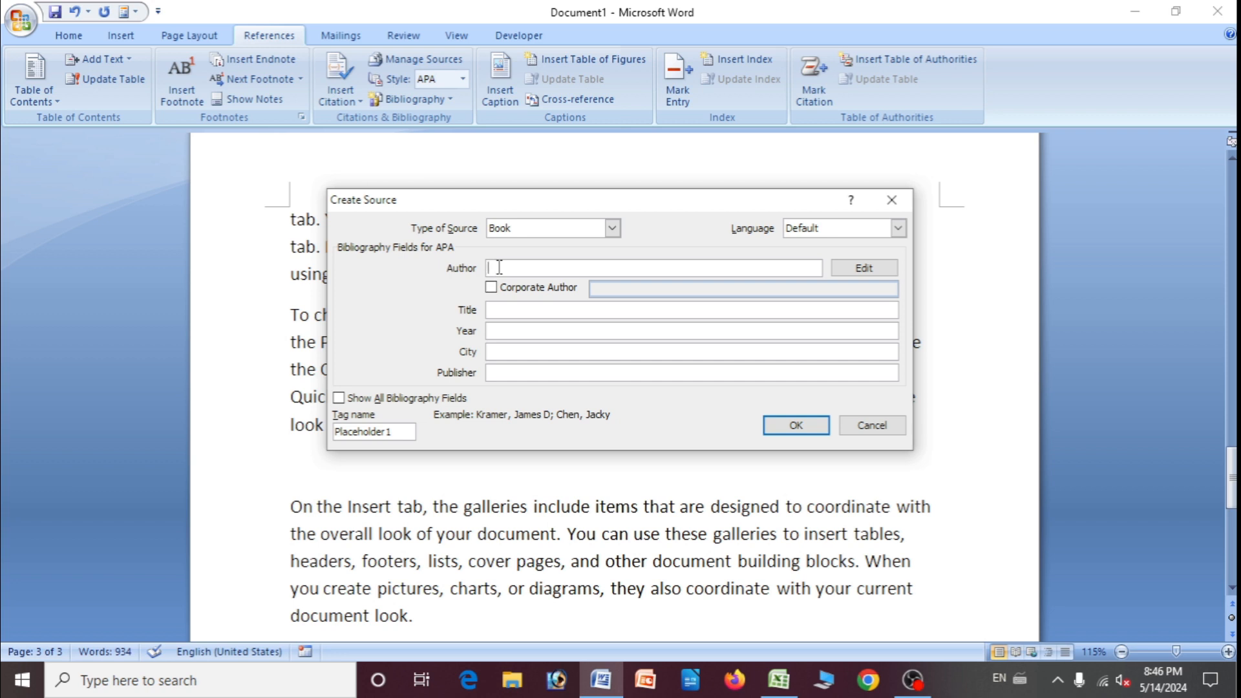
{"action": "type", "text": "Hitesh"}
{"action": "left_click", "coordinate": [518, 308]}
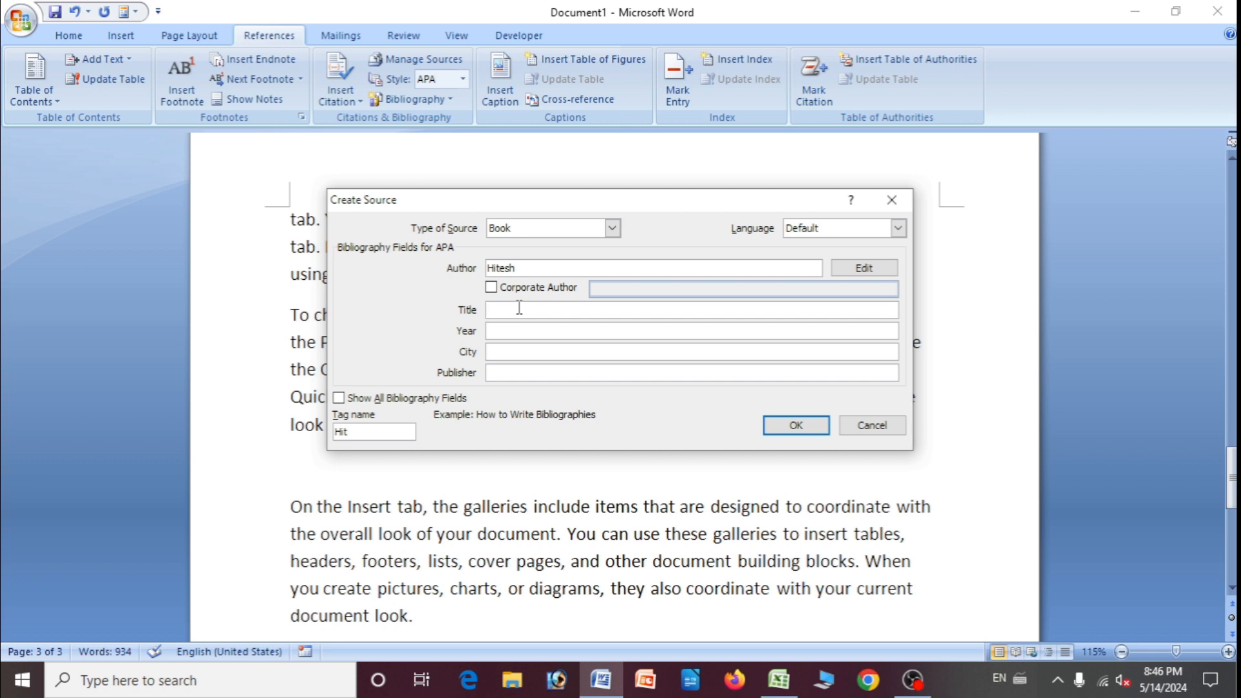
{"action": "type", "text": "The best"}
{"action": "left_click", "coordinate": [528, 328]}
{"action": "type", "text": "2023"}
{"action": "left_click", "coordinate": [517, 352]}
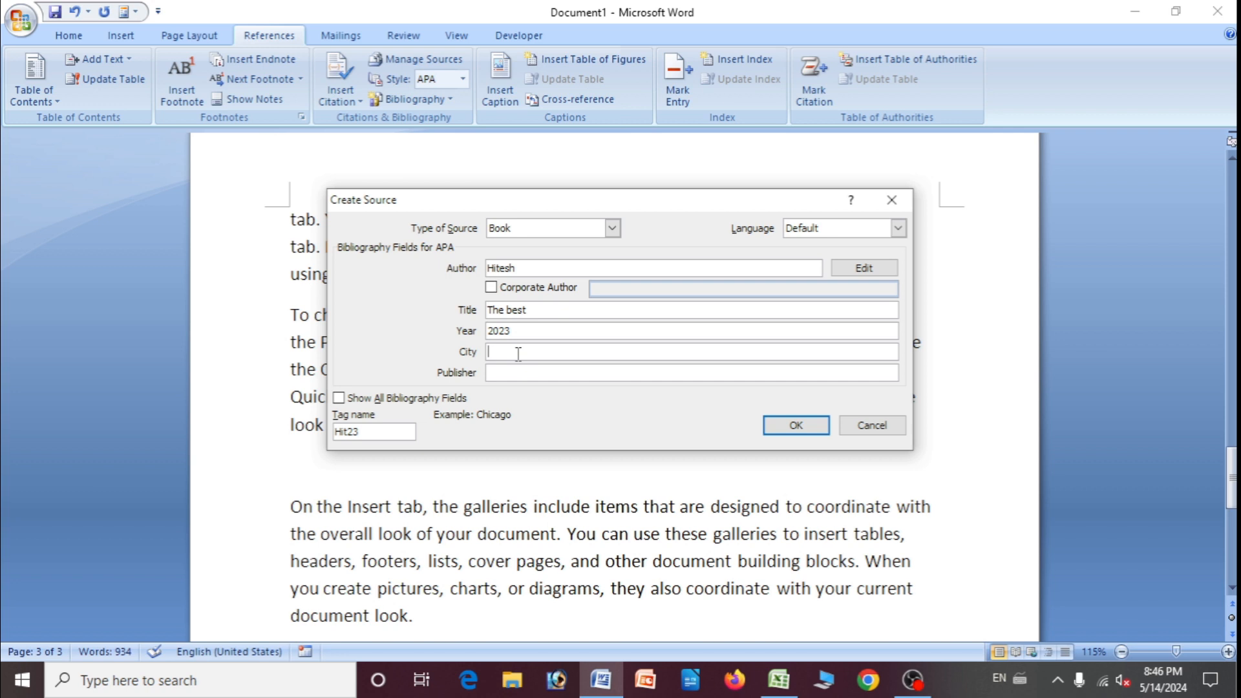
{"action": "type", "text": "aligargh"}
{"action": "left_click", "coordinate": [506, 377]}
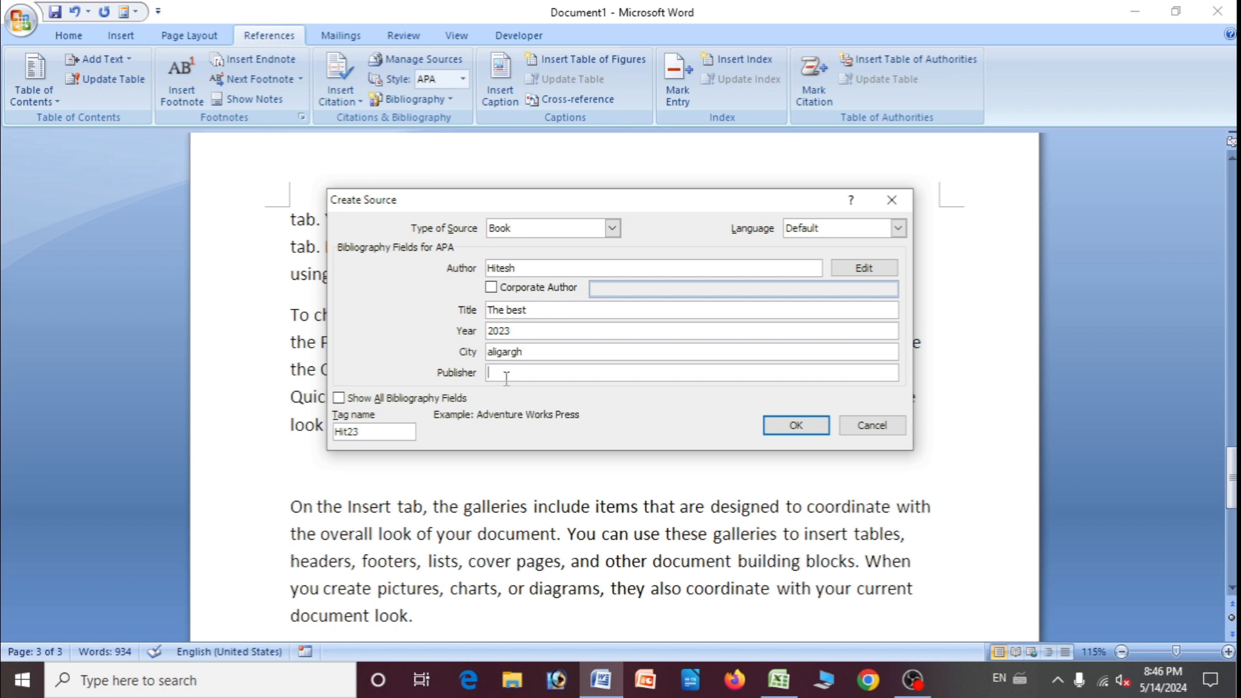
{"action": "type", "text": "ms publisher"}
{"action": "left_click", "coordinate": [796, 426]}
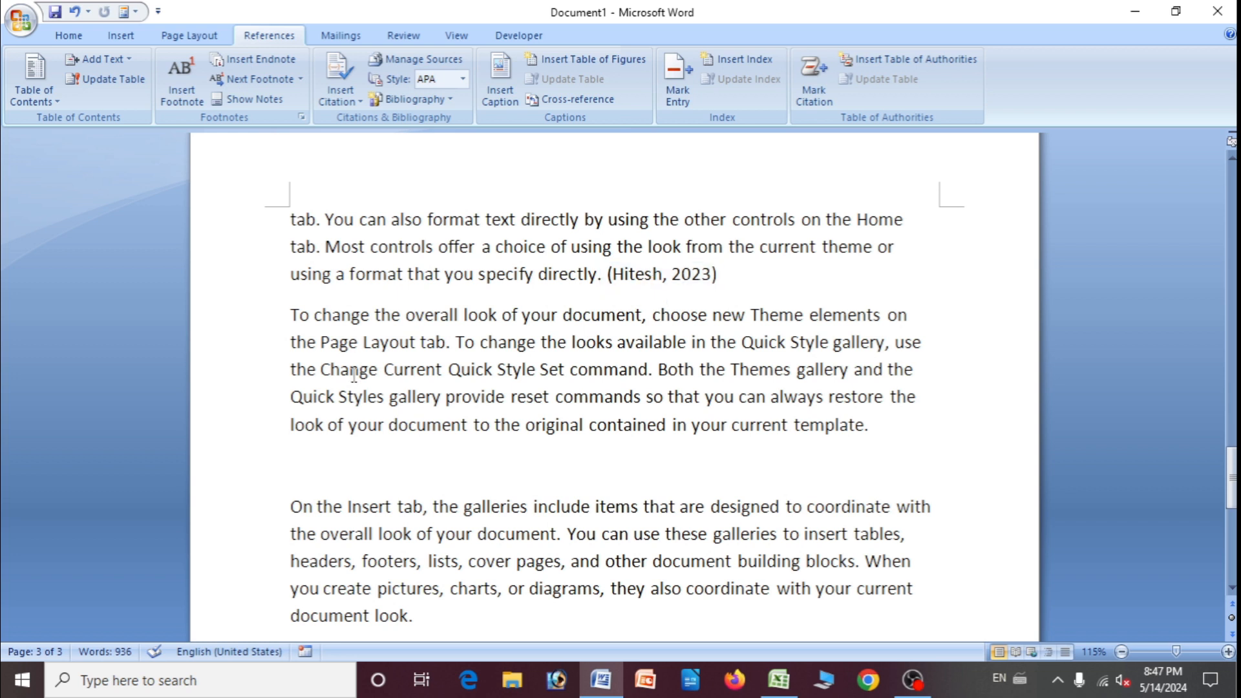
On the blank line above the "On the Insert tab" paragraph, start another citation from a new Book source.
{"action": "left_click", "coordinate": [405, 452]}
{"action": "left_click", "coordinate": [341, 94]}
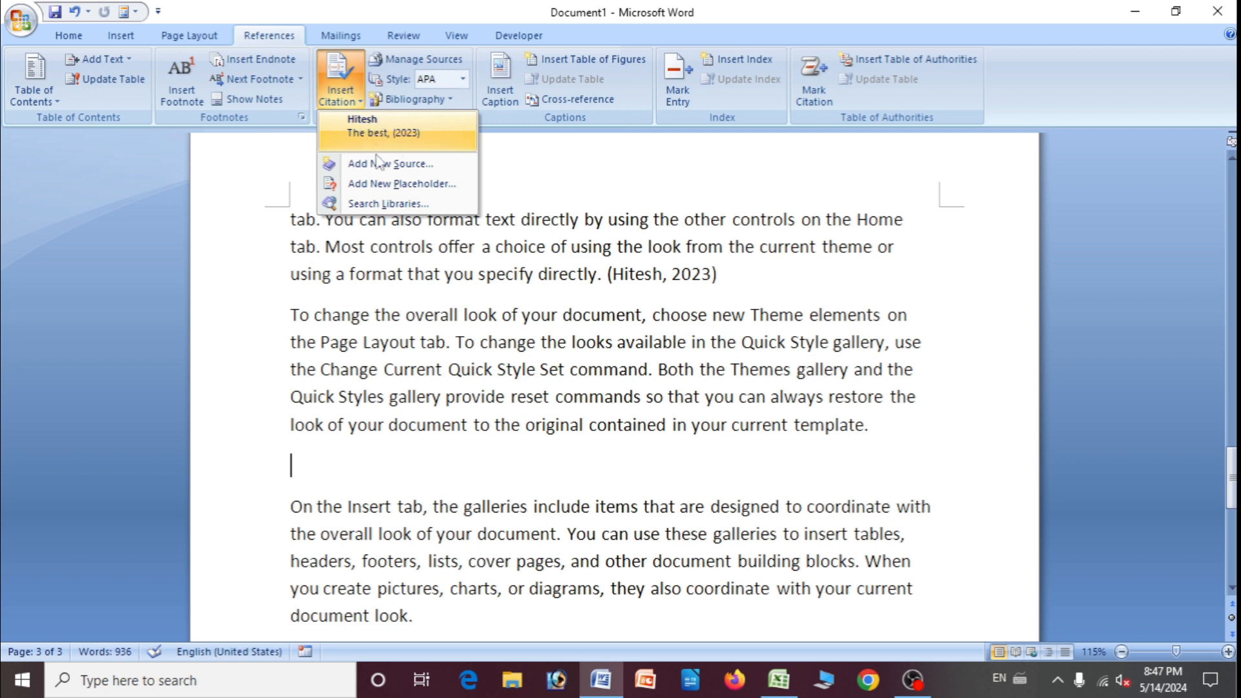
{"action": "left_click", "coordinate": [376, 165]}
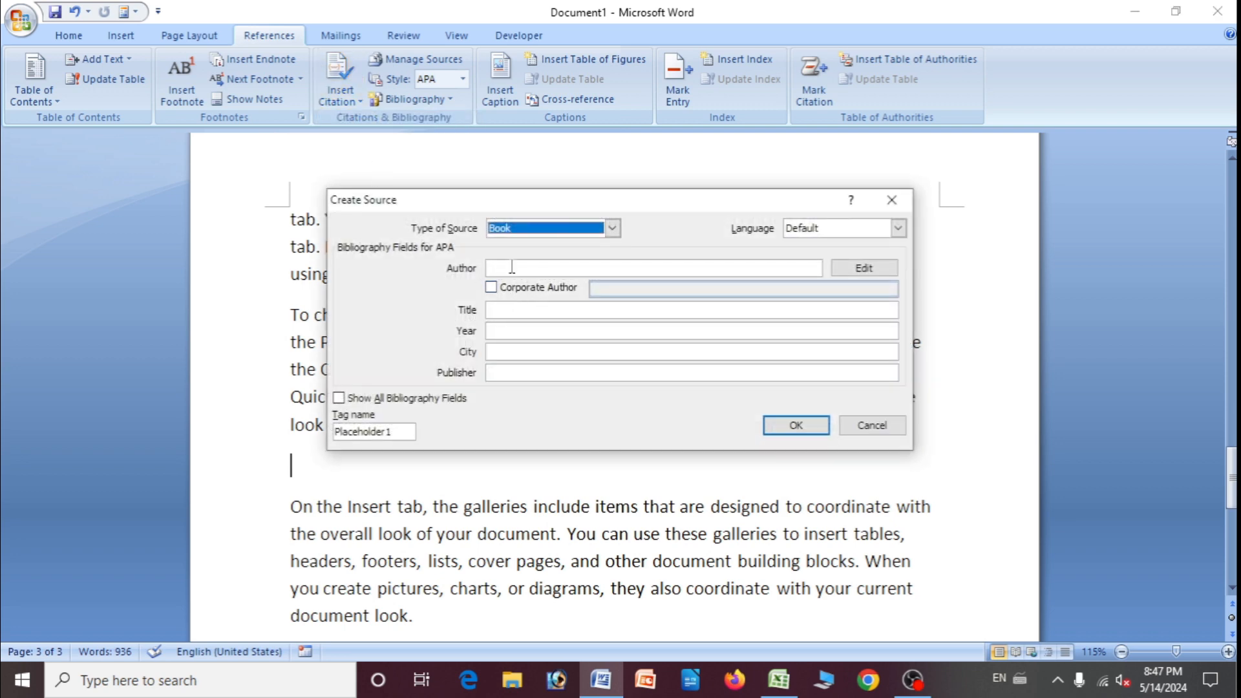
{"action": "left_click", "coordinate": [611, 230]}
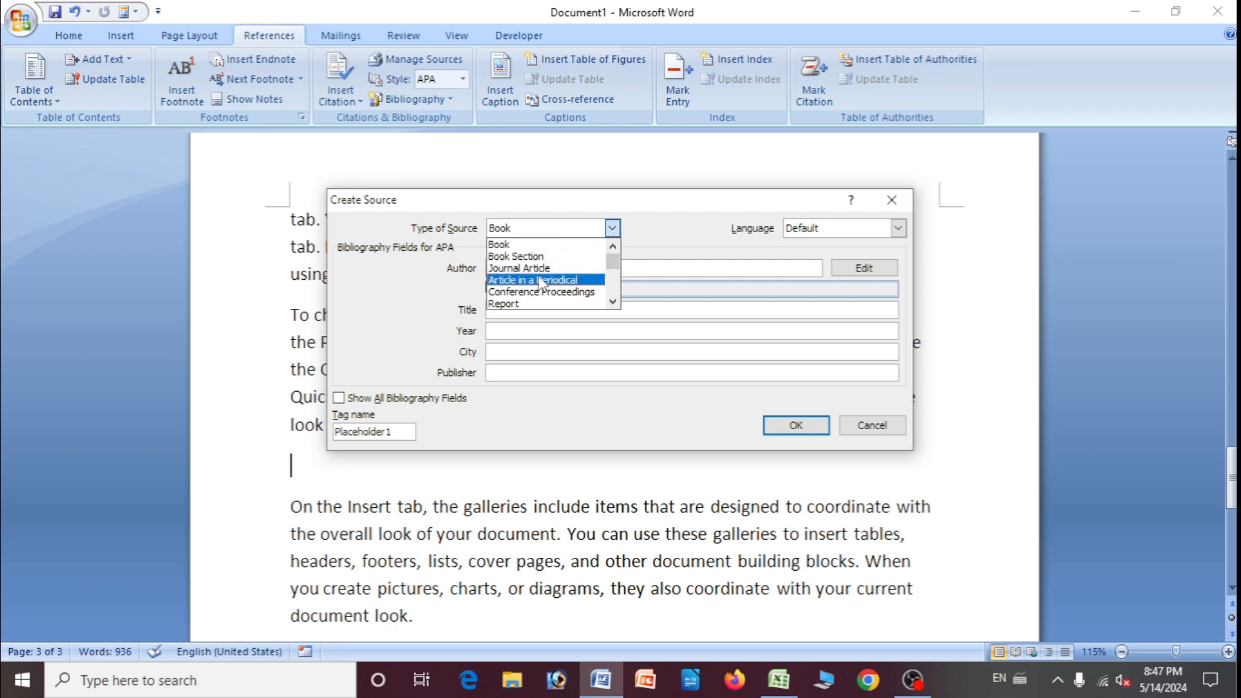
{"action": "left_click", "coordinate": [521, 244]}
Fill in the second source with the author's name, title NEW, year 2024, city AGRA and publisher JD, and insert its citation.
{"action": "left_click", "coordinate": [520, 268]}
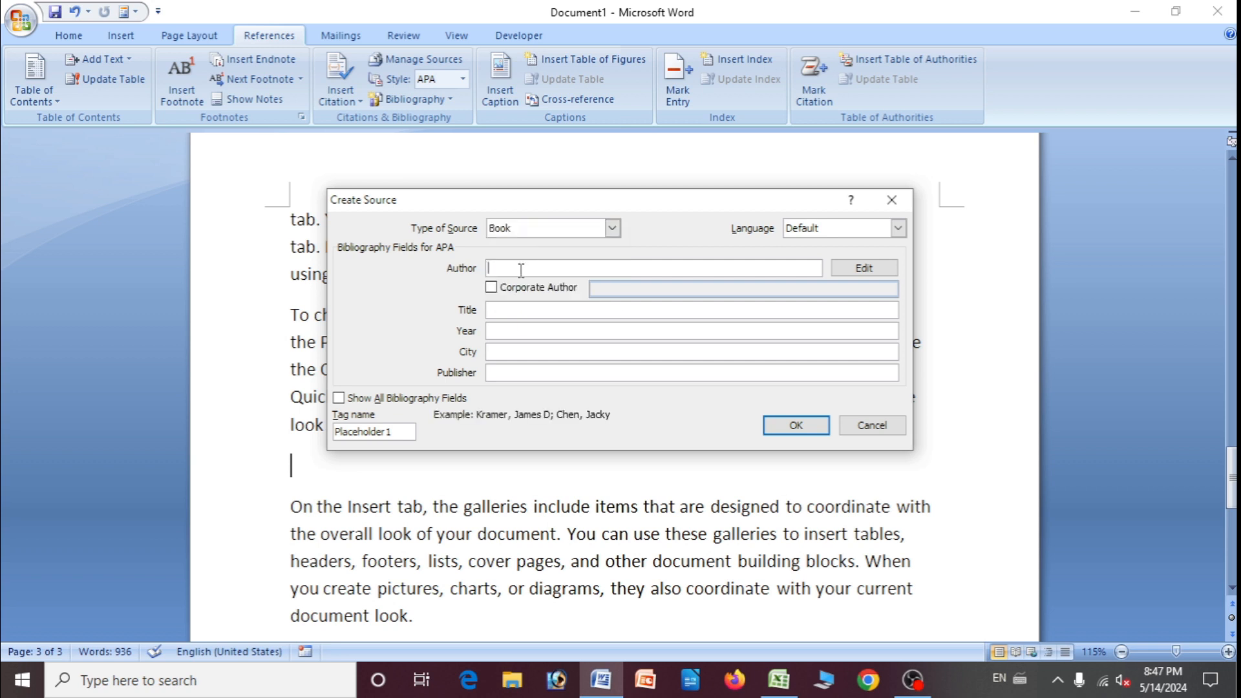
{"action": "type", "text": "RITESH"}
{"action": "left_click", "coordinate": [509, 312]}
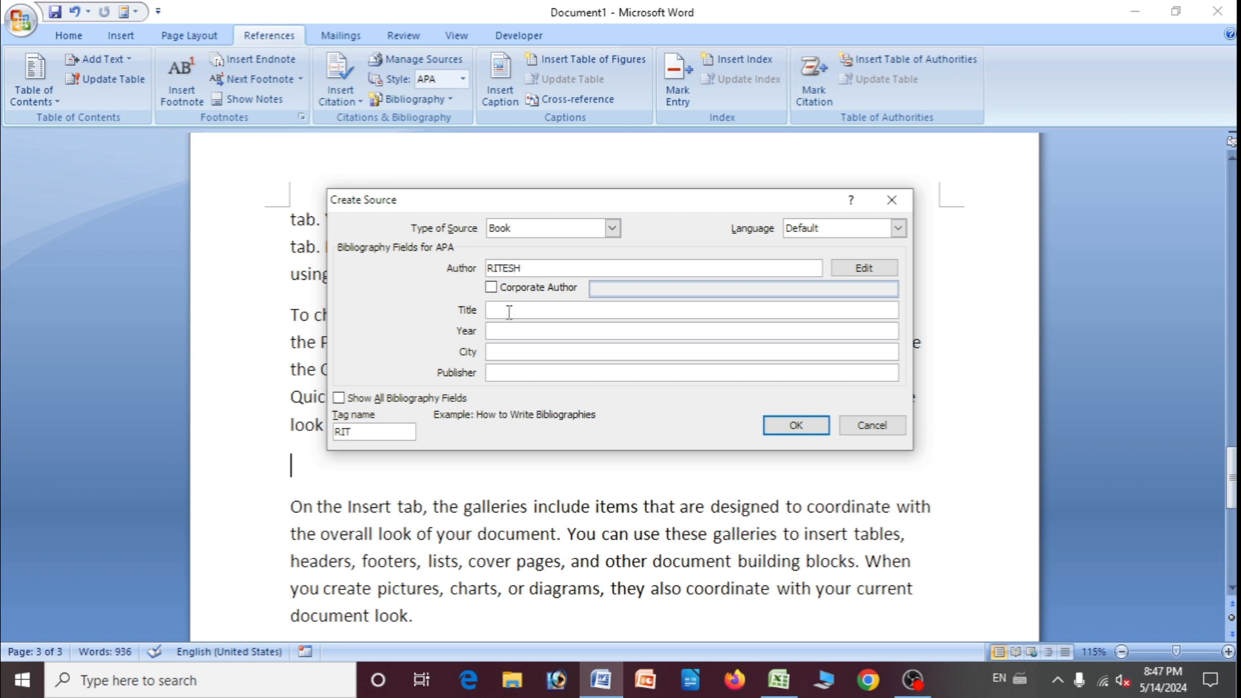
{"action": "type", "text": "NEW"}
{"action": "left_click", "coordinate": [510, 332]}
{"action": "type", "text": "2024"}
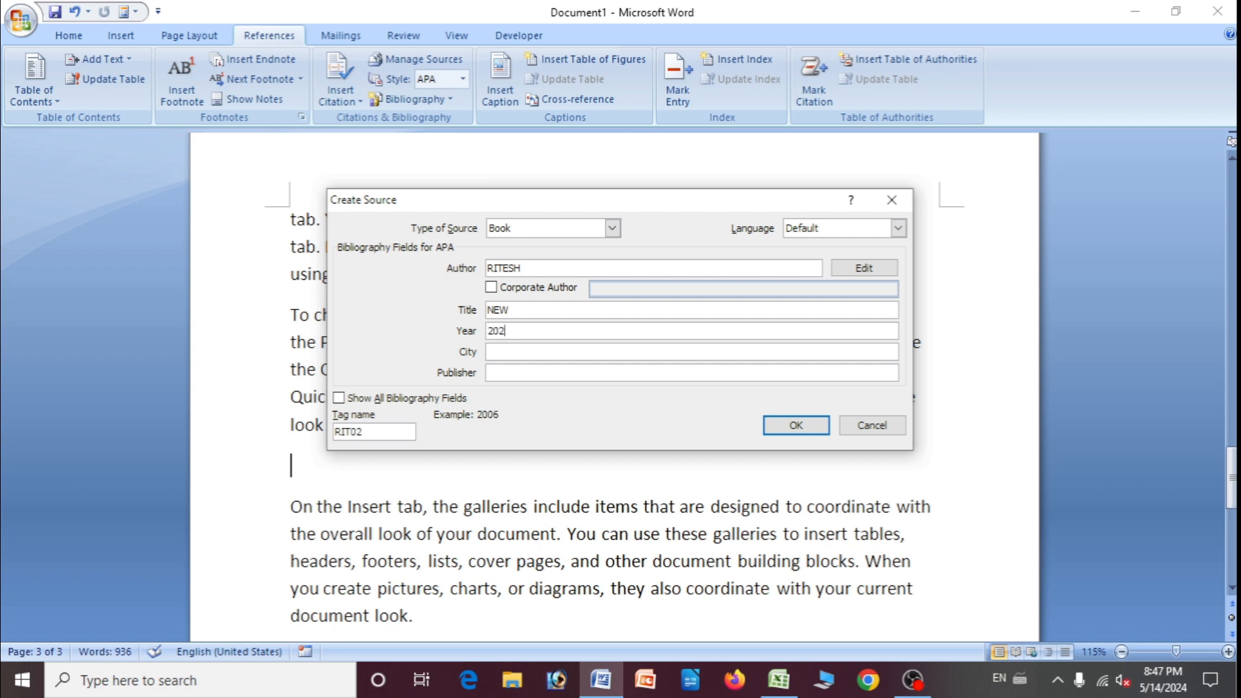
{"action": "left_click", "coordinate": [525, 348]}
{"action": "type", "text": "AGRA"}
{"action": "left_click", "coordinate": [516, 371]}
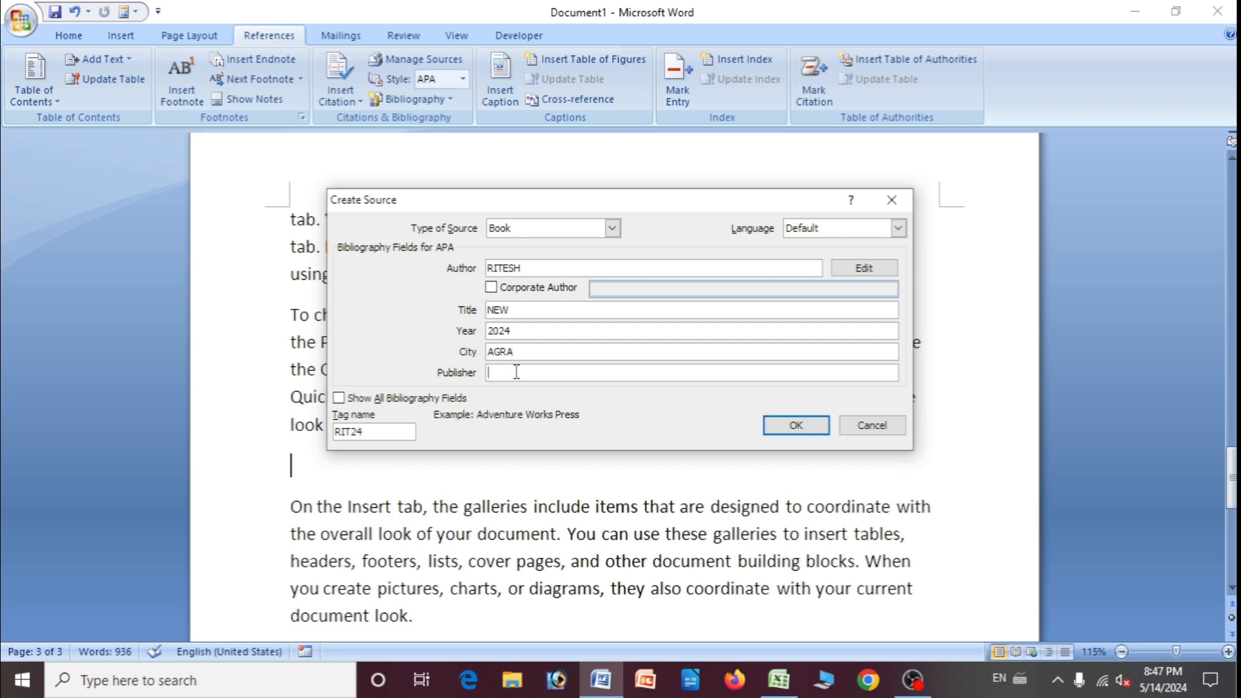
{"action": "type", "text": "JD"}
{"action": "left_click", "coordinate": [793, 425]}
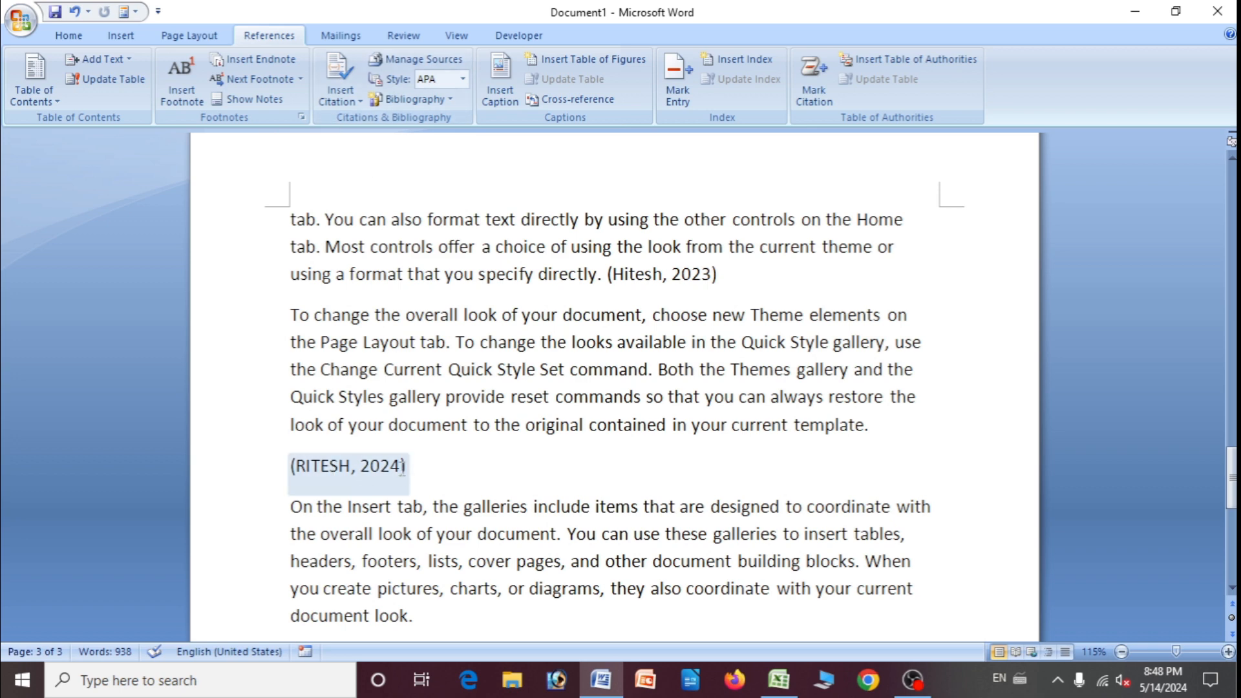
Add blank lines below the paragraph ending "document look." and insert the built-in Bibliography there.
{"action": "scroll", "coordinate": [359, 465], "scroll_direction": "down", "scroll_amount": 8}
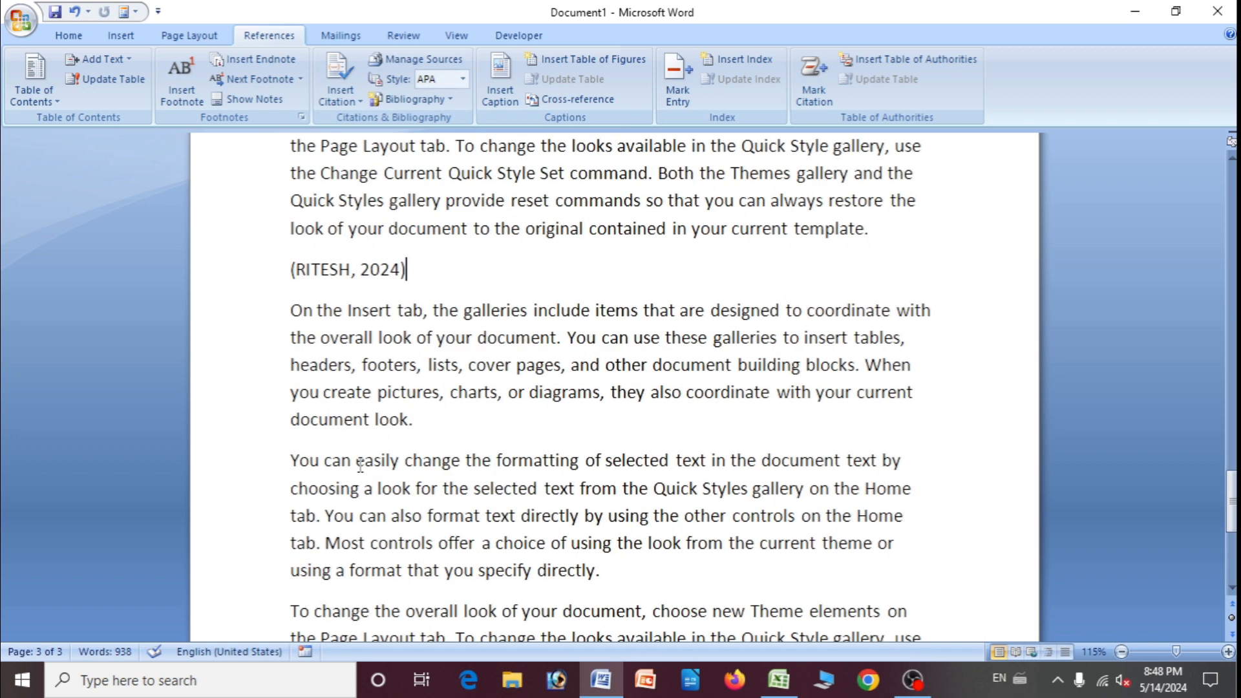
{"action": "scroll", "coordinate": [421, 418], "scroll_direction": "up", "scroll_amount": 3}
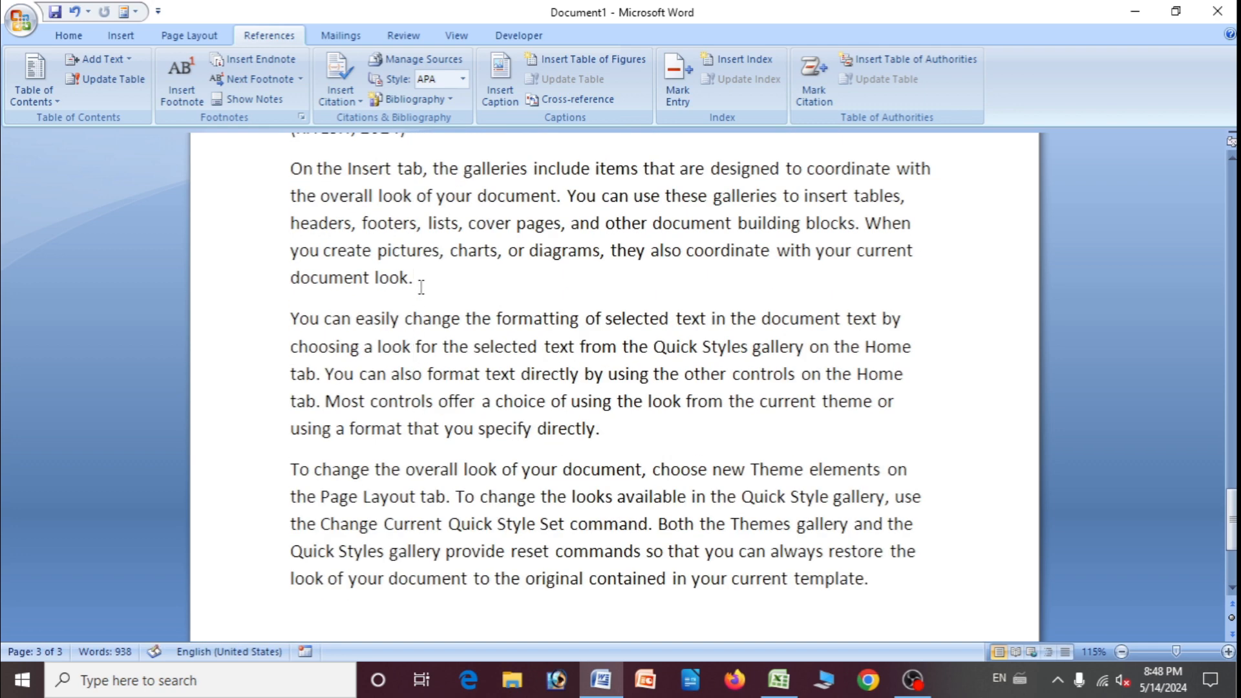
{"action": "key", "text": "Return"}
{"action": "key", "text": "Return"}
{"action": "key", "text": "Return"}
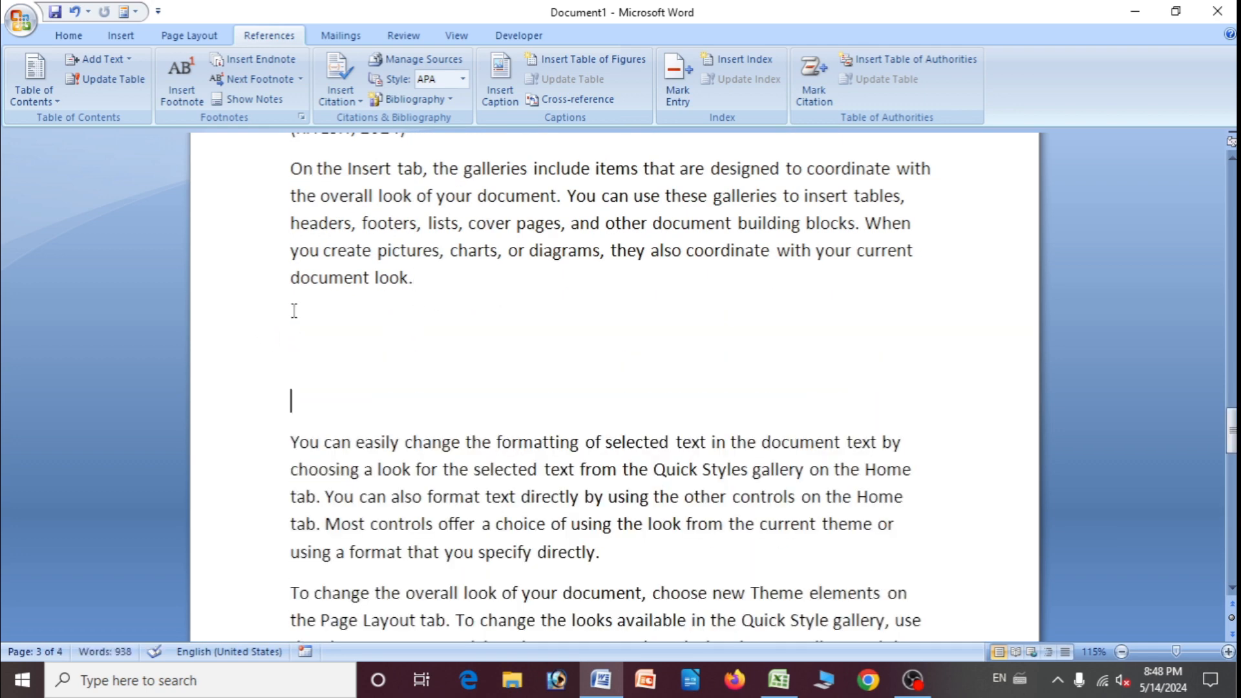
{"action": "left_click", "coordinate": [465, 277]}
{"action": "key", "text": "Return"}
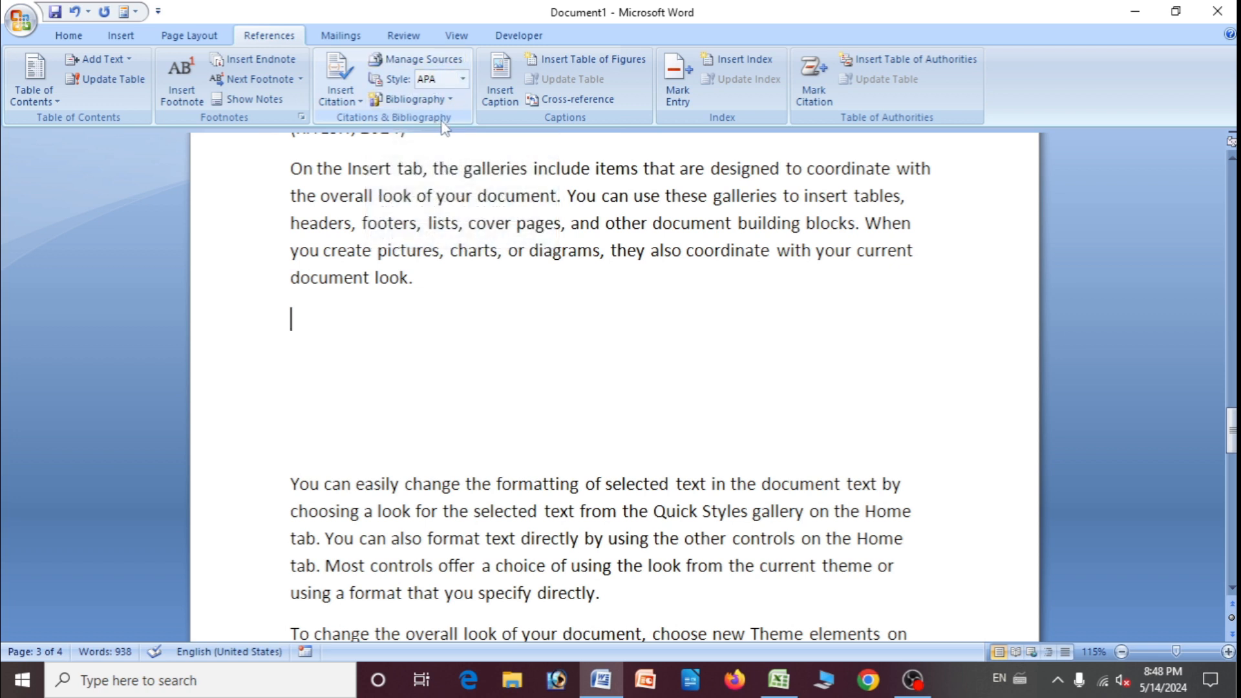
{"action": "left_click", "coordinate": [440, 100]}
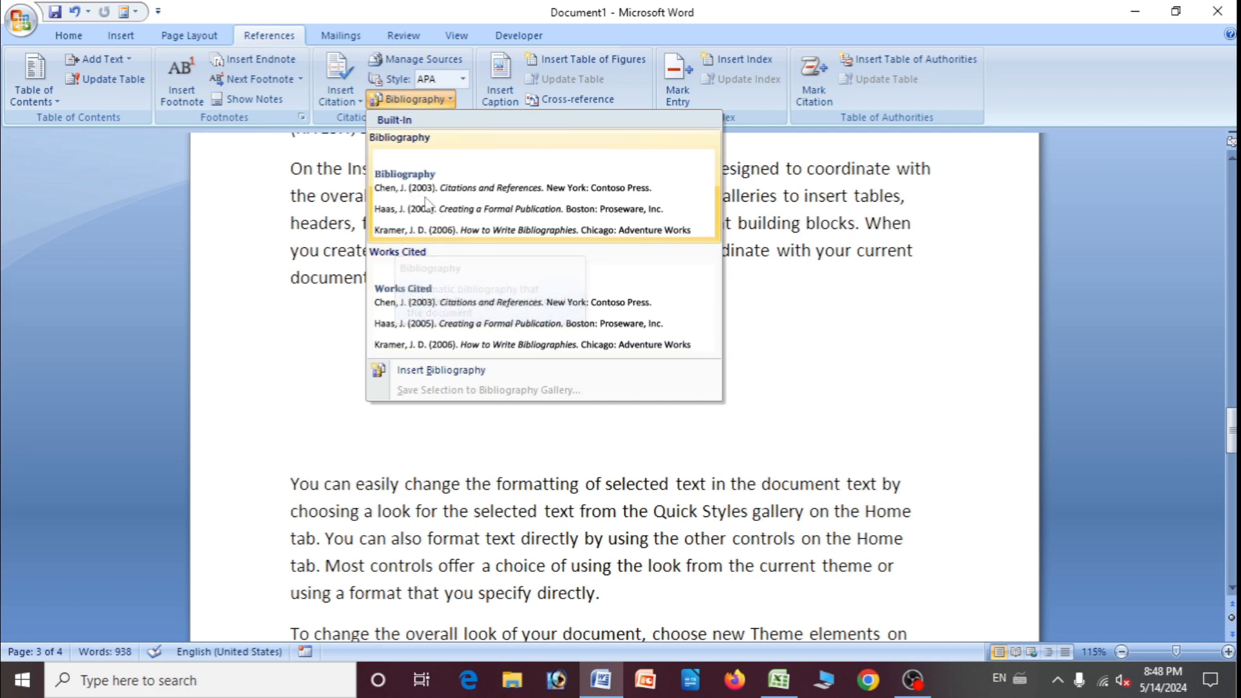
{"action": "left_click", "coordinate": [441, 215]}
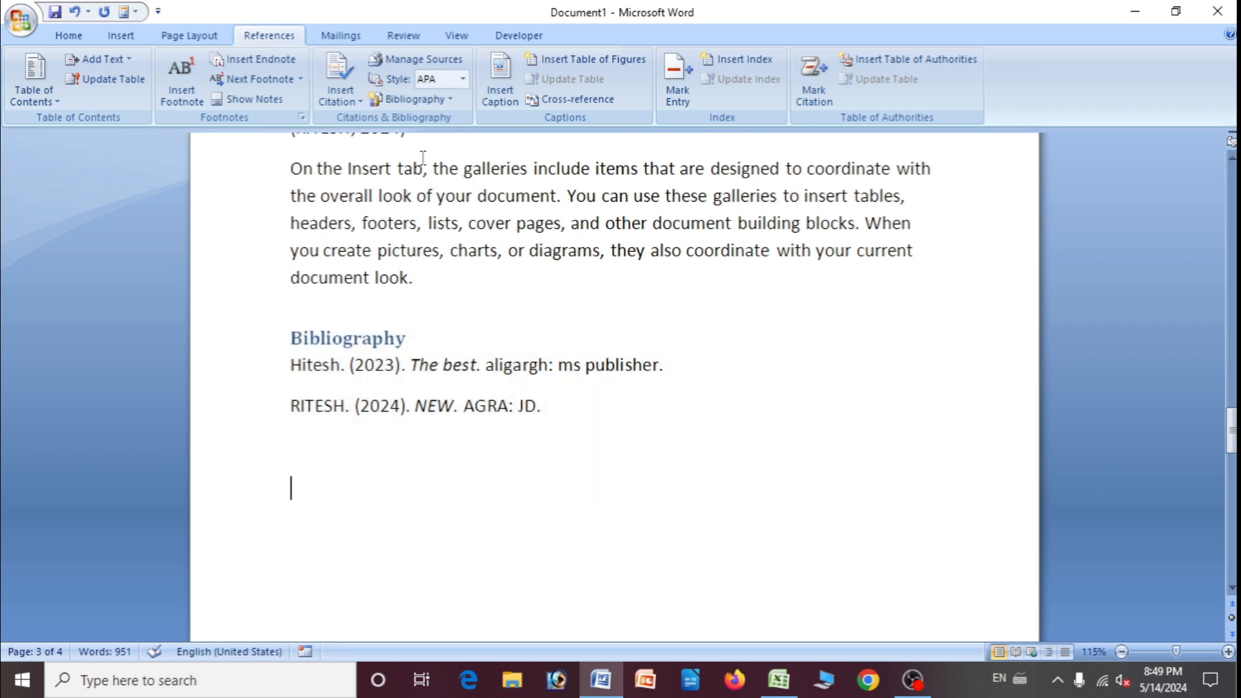
In the Source Manager's master list, change the year of the source titled "The best" to 2024.
{"action": "left_click", "coordinate": [421, 60]}
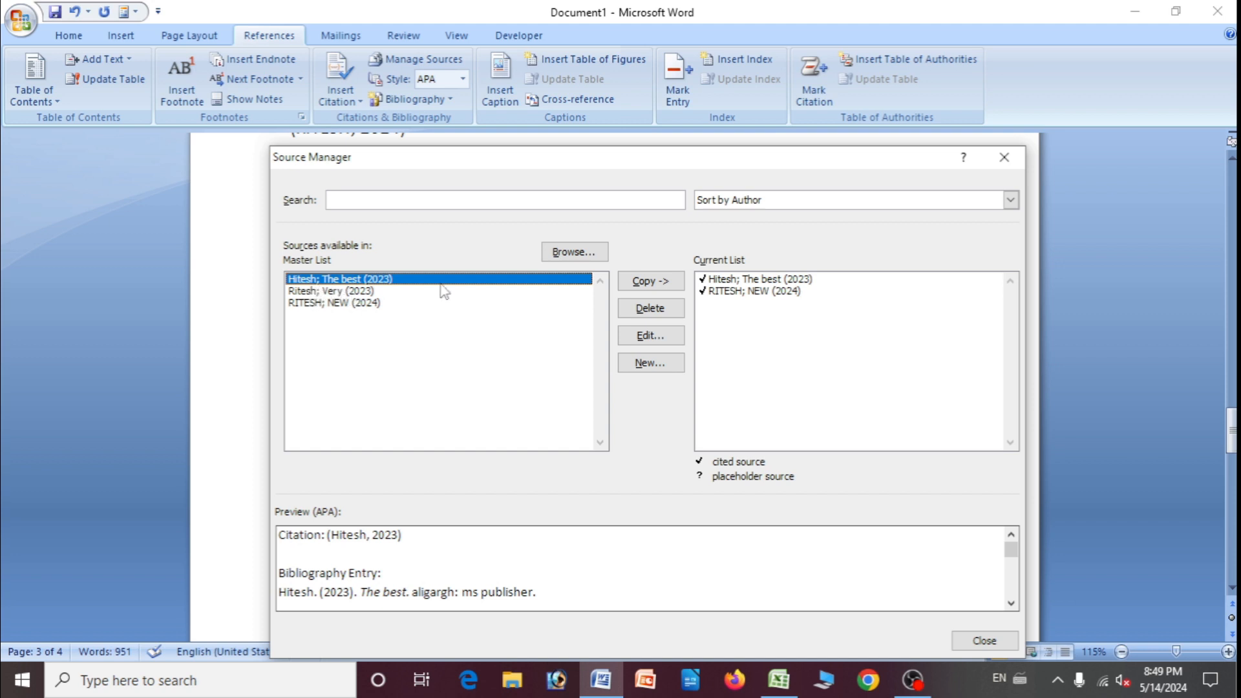
{"action": "left_click", "coordinate": [649, 340]}
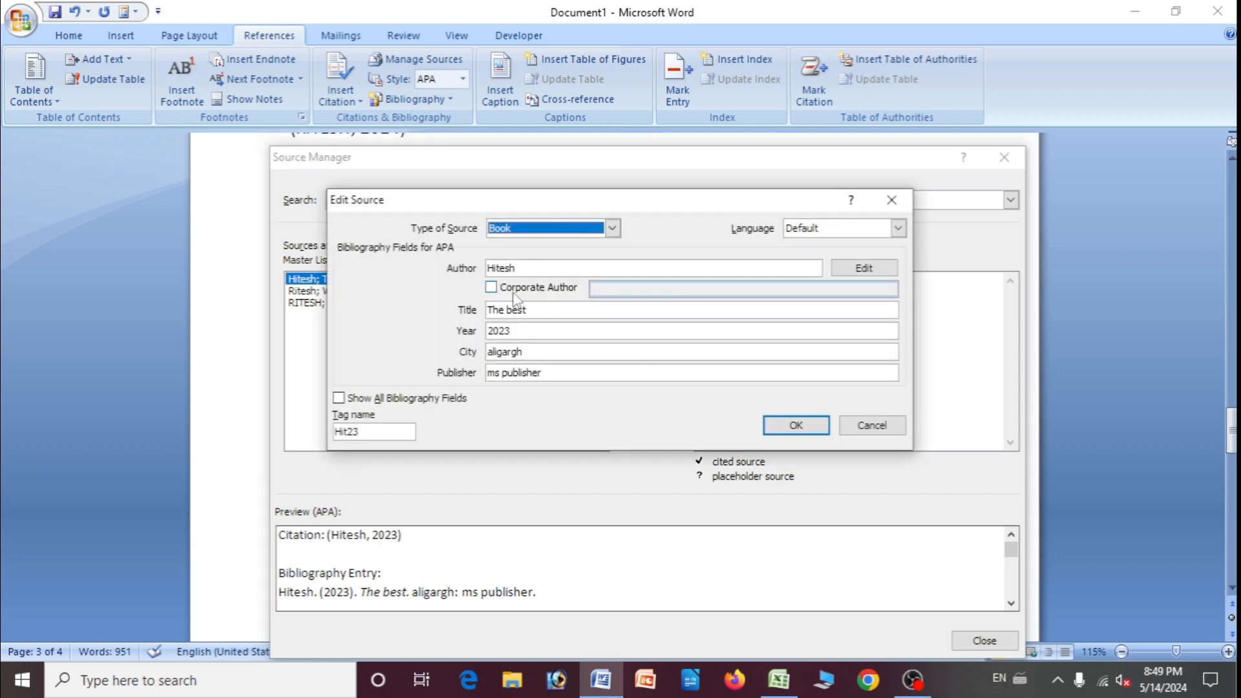
{"action": "left_click", "coordinate": [523, 331]}
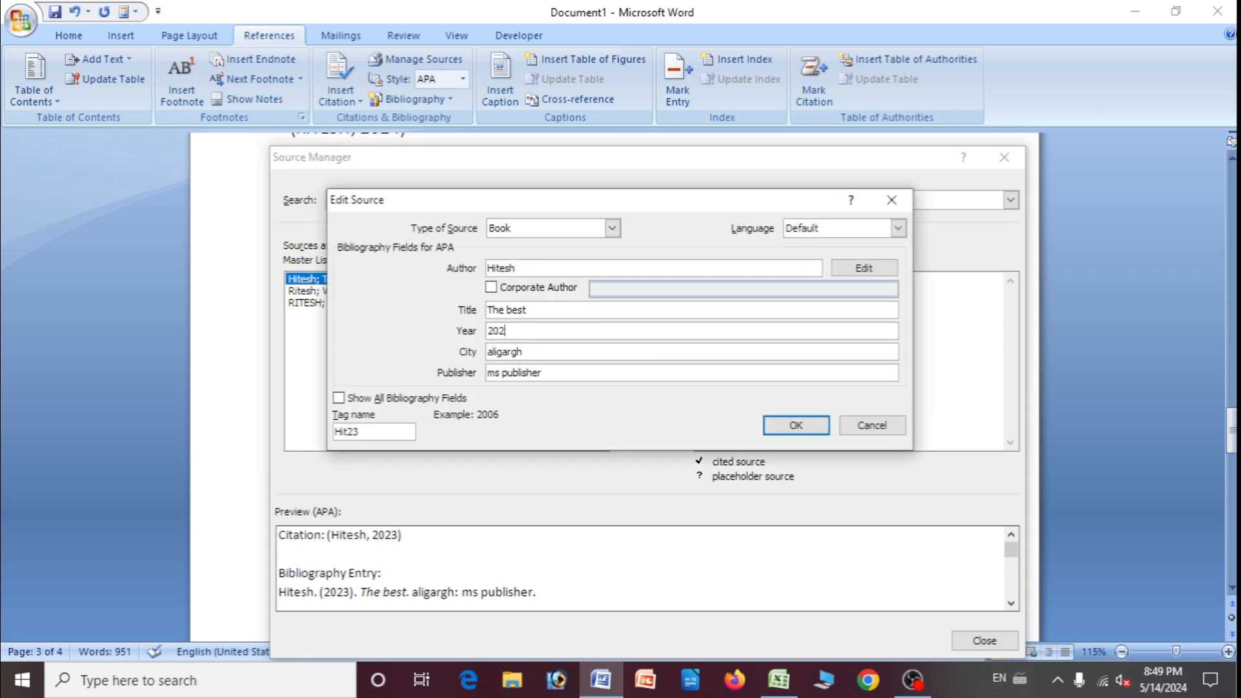
{"action": "left_click", "coordinate": [790, 425]}
{"action": "left_click", "coordinate": [557, 387]}
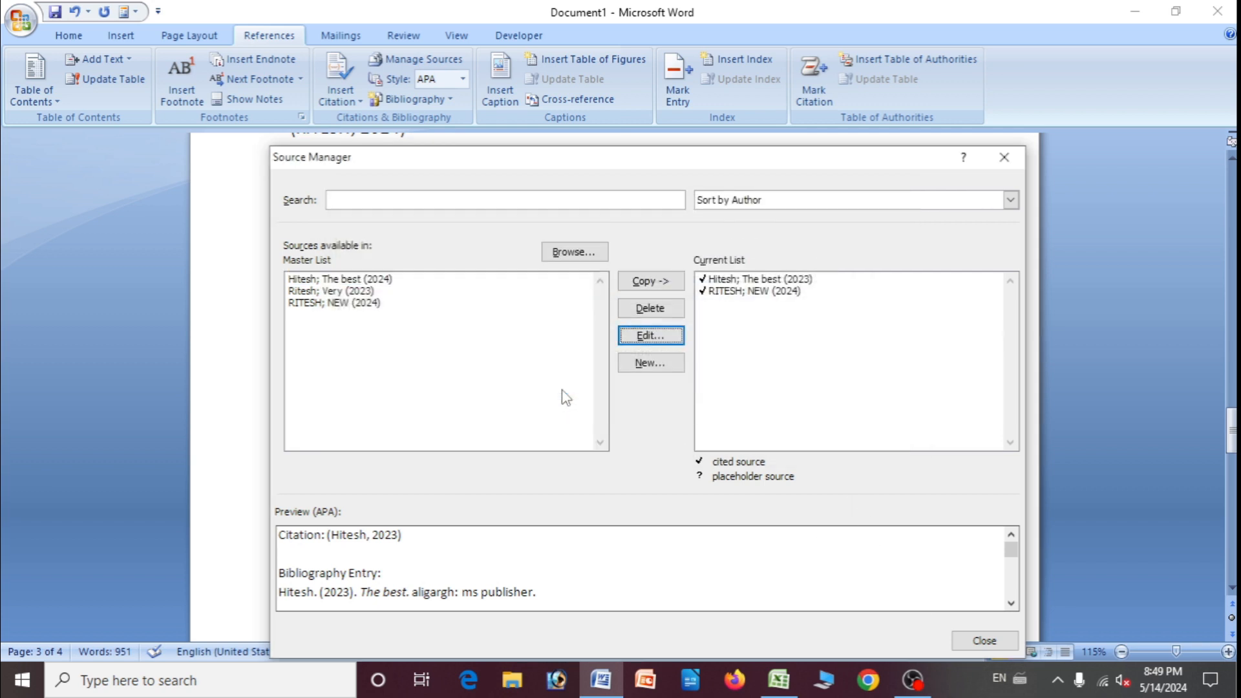
Close the source manager and update the citations and bibliography so the bibliography reflects the current sources.
{"action": "left_click", "coordinate": [967, 644]}
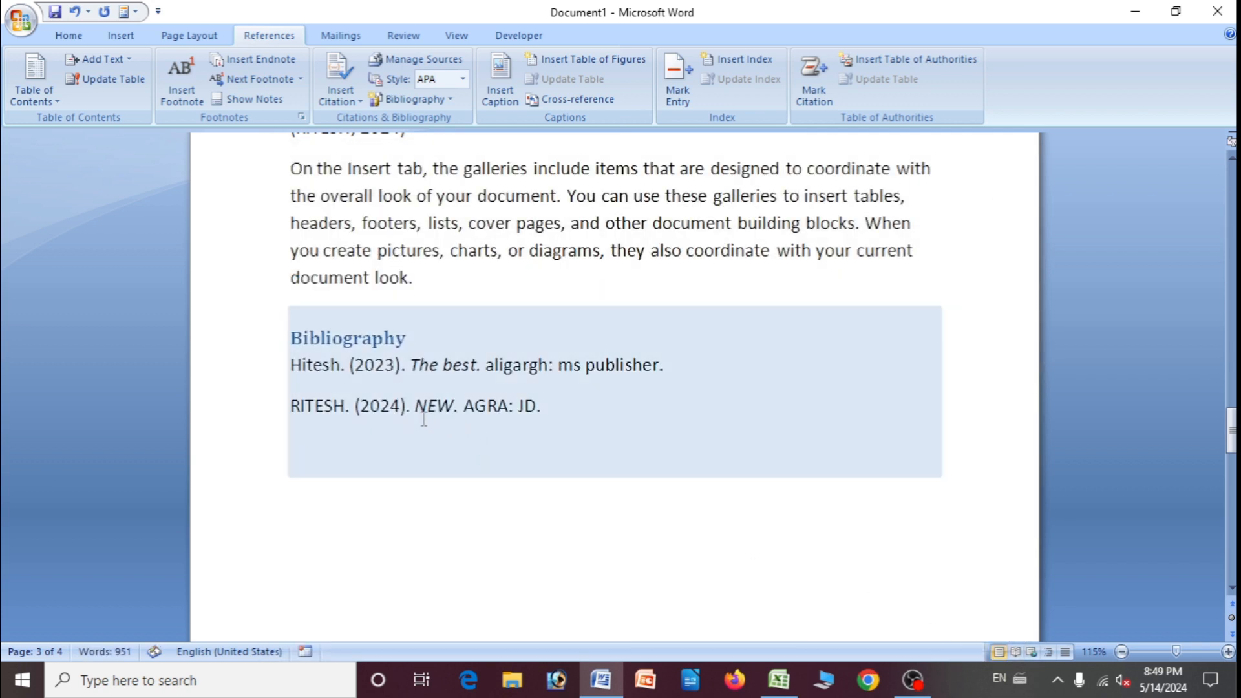
{"action": "left_click", "coordinate": [361, 414]}
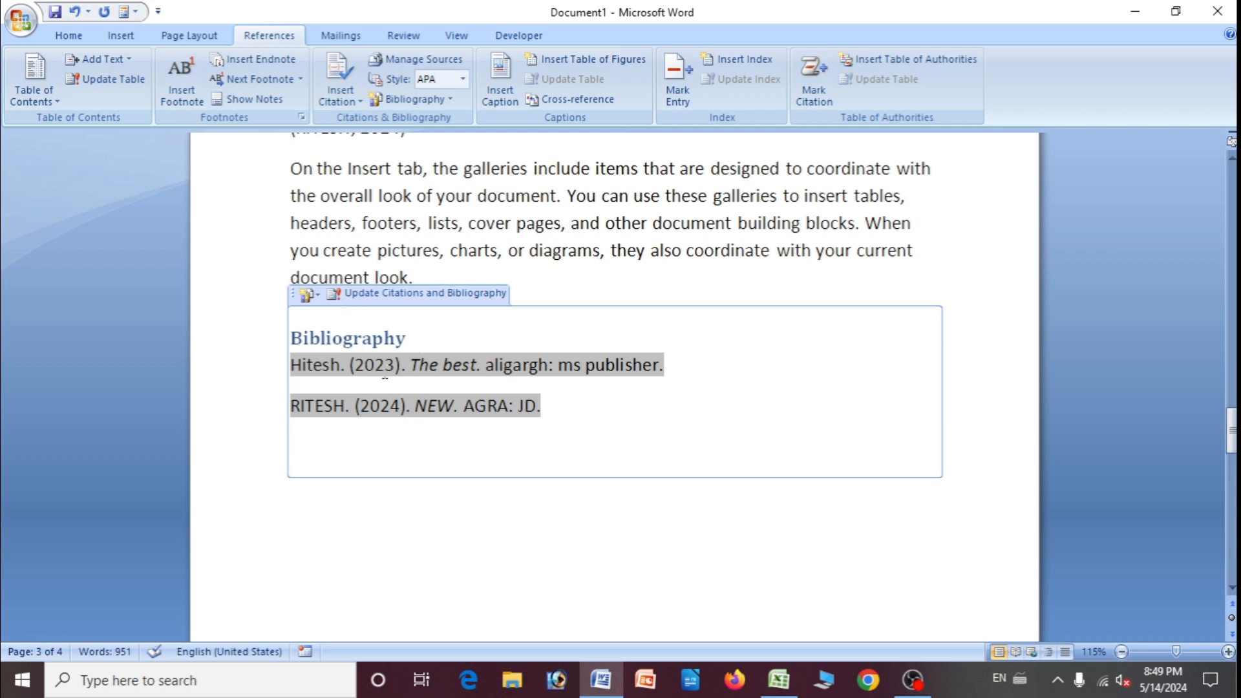
{"action": "left_click", "coordinate": [387, 294]}
{"action": "left_click", "coordinate": [583, 270]}
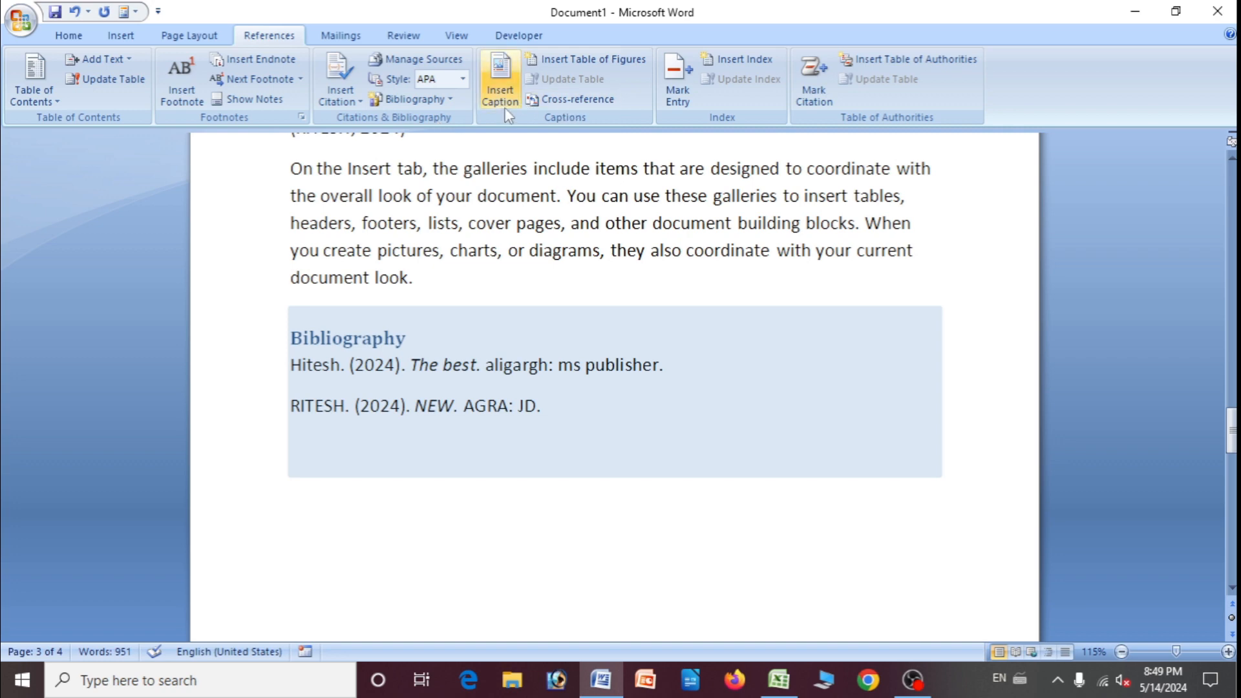
Add an empty paragraph after the in-text citation that precedes the "On the Insert tab" paragraph.
{"action": "scroll", "coordinate": [564, 344], "scroll_direction": "up", "scroll_amount": 2}
{"action": "left_click", "coordinate": [570, 234]}
{"action": "left_click", "coordinate": [436, 271]}
{"action": "key", "text": "Return"}
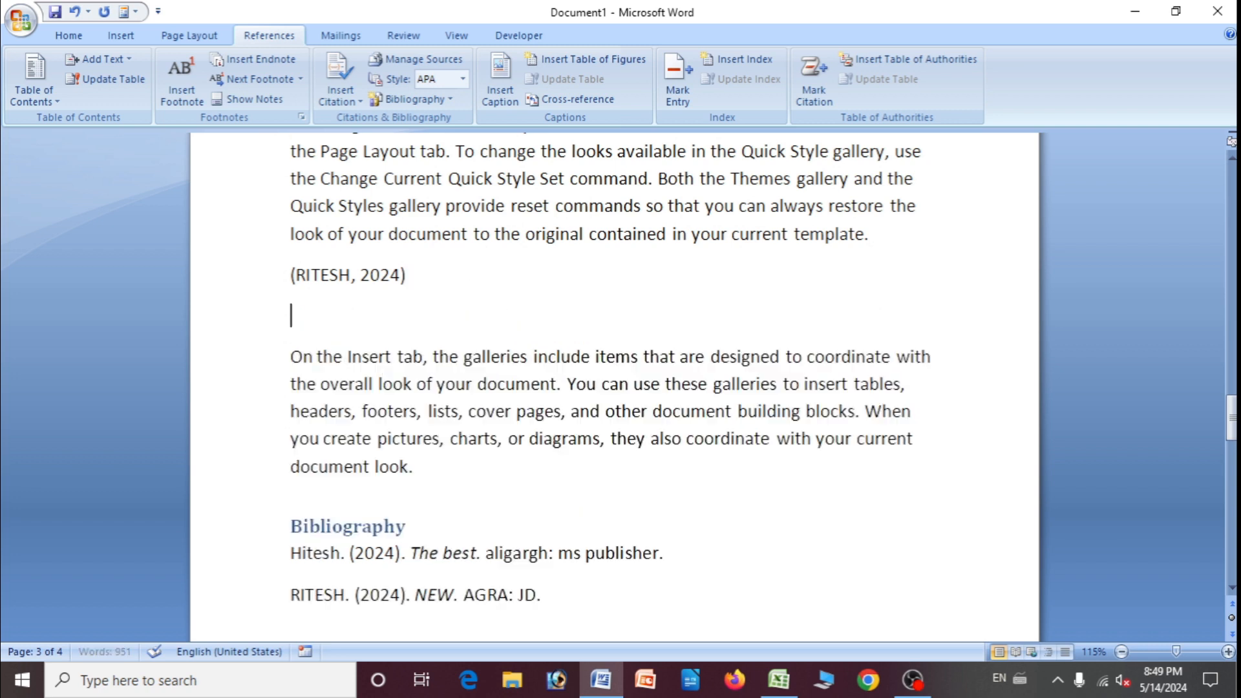
Insert the HeeraSon Education logo picture from the YouTube thumbnails folder on the D: drive into the empty paragraph.
{"action": "left_click", "coordinate": [123, 38]}
{"action": "left_click", "coordinate": [199, 77]}
{"action": "left_click", "coordinate": [72, 333]}
{"action": "left_click", "coordinate": [91, 310]}
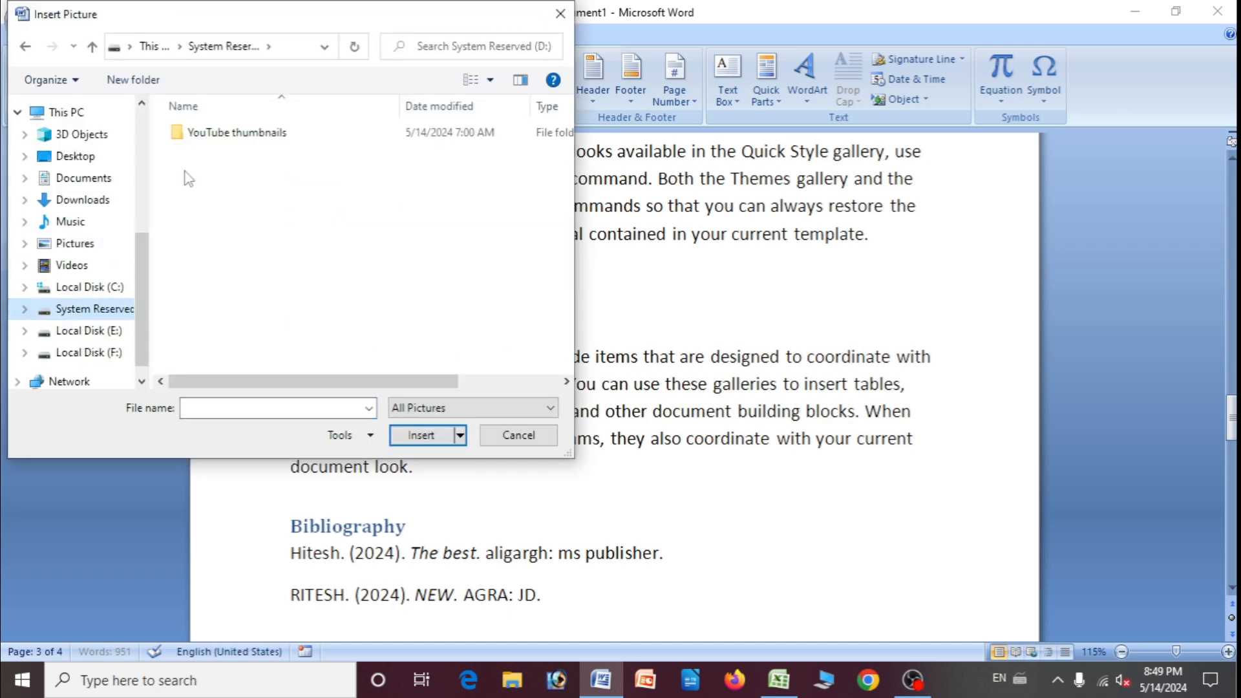
{"action": "double_click", "coordinate": [248, 133]}
{"action": "left_click", "coordinate": [405, 278]}
{"action": "left_click", "coordinate": [406, 438]}
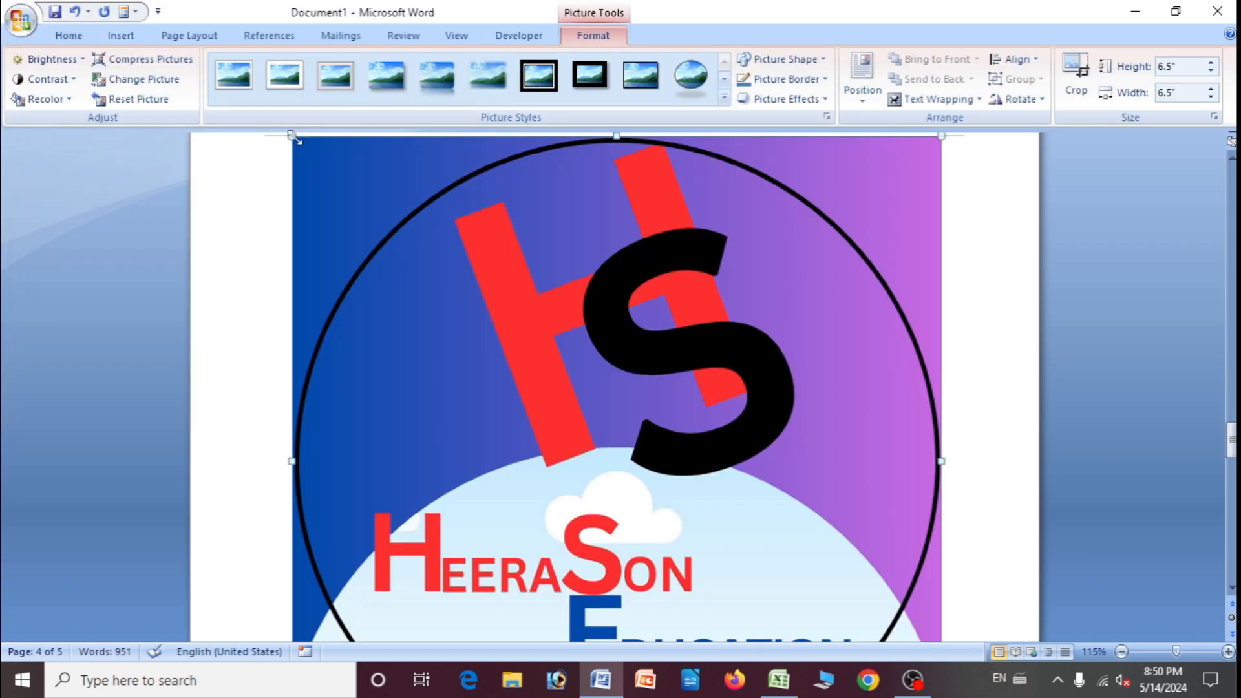
Shrink the logo picture proportionally to about 1.64" by 1.64".
{"action": "left_click_drag", "start_coordinate": [294, 137], "coordinate": [538, 381]}
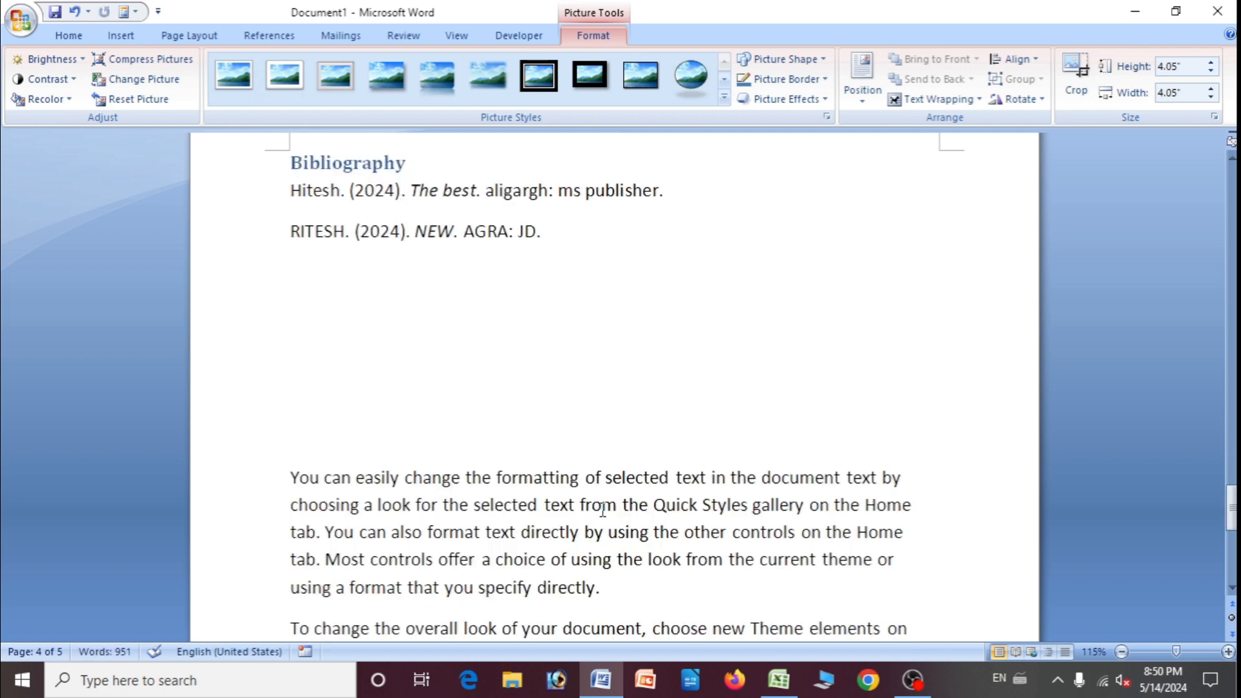
{"action": "scroll", "coordinate": [486, 399], "scroll_direction": "down", "scroll_amount": 5}
{"action": "scroll", "coordinate": [486, 382], "scroll_direction": "up", "scroll_amount": 12}
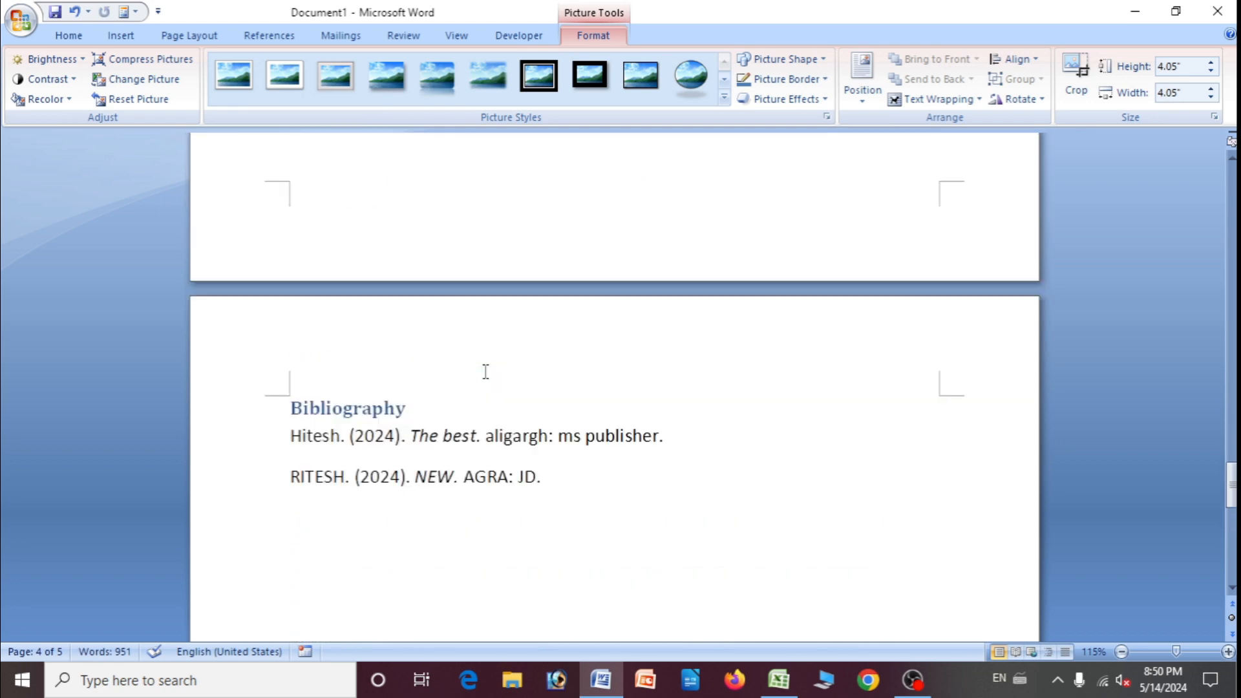
{"action": "scroll", "coordinate": [486, 370], "scroll_direction": "up", "scroll_amount": 5}
{"action": "left_click_drag", "start_coordinate": [292, 206], "coordinate": [463, 378]}
{"action": "left_click_drag", "start_coordinate": [291, 206], "coordinate": [360, 320]}
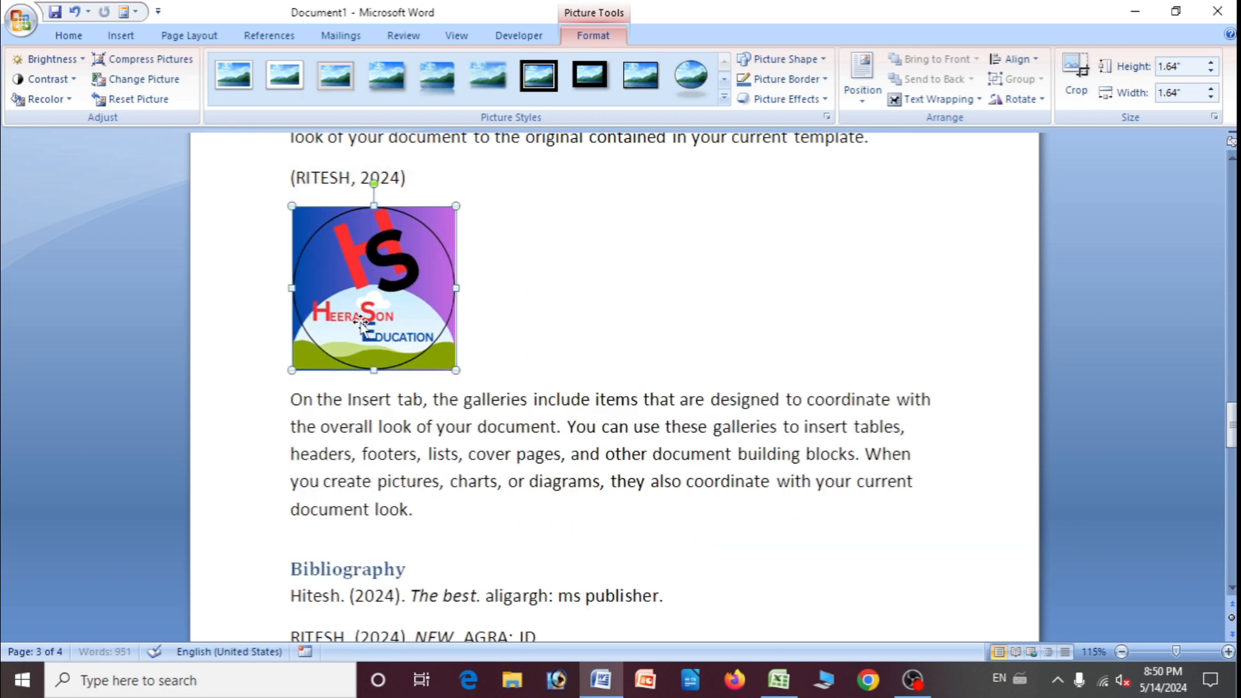
Set the logo's text wrapping to In Front of Text and shift it right over the "On the Insert tab" paragraph.
{"action": "right_click", "coordinate": [378, 271]}
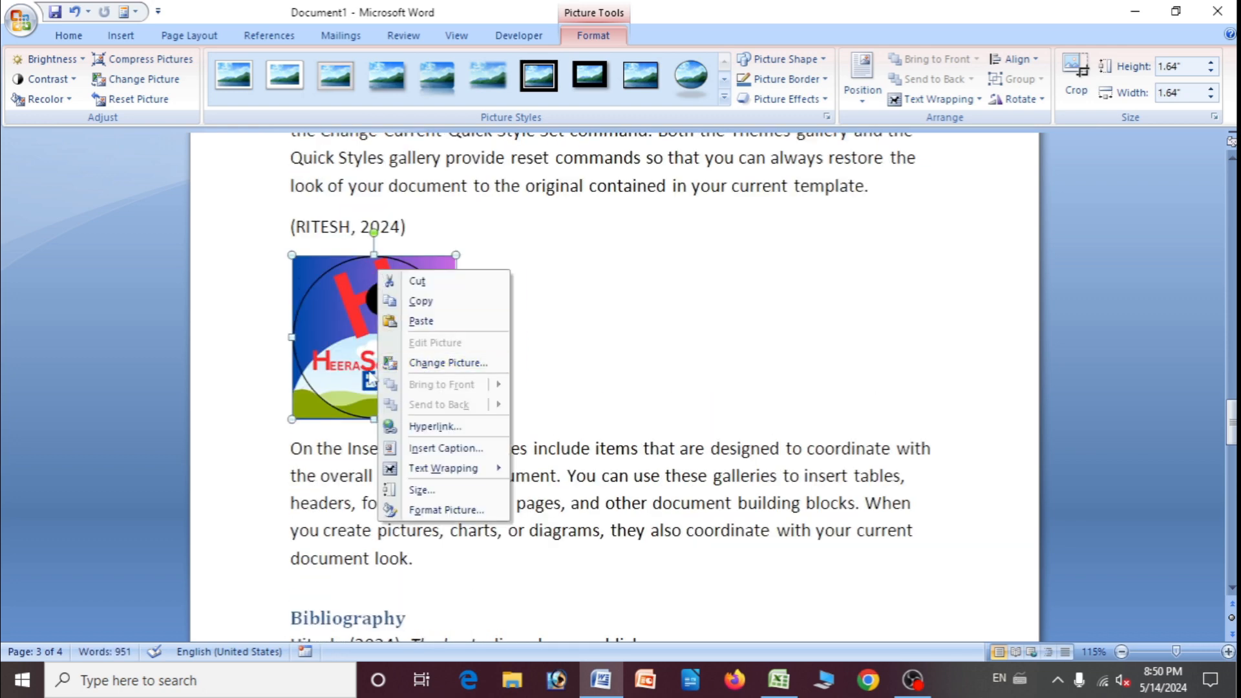
{"action": "left_click", "coordinate": [322, 310]}
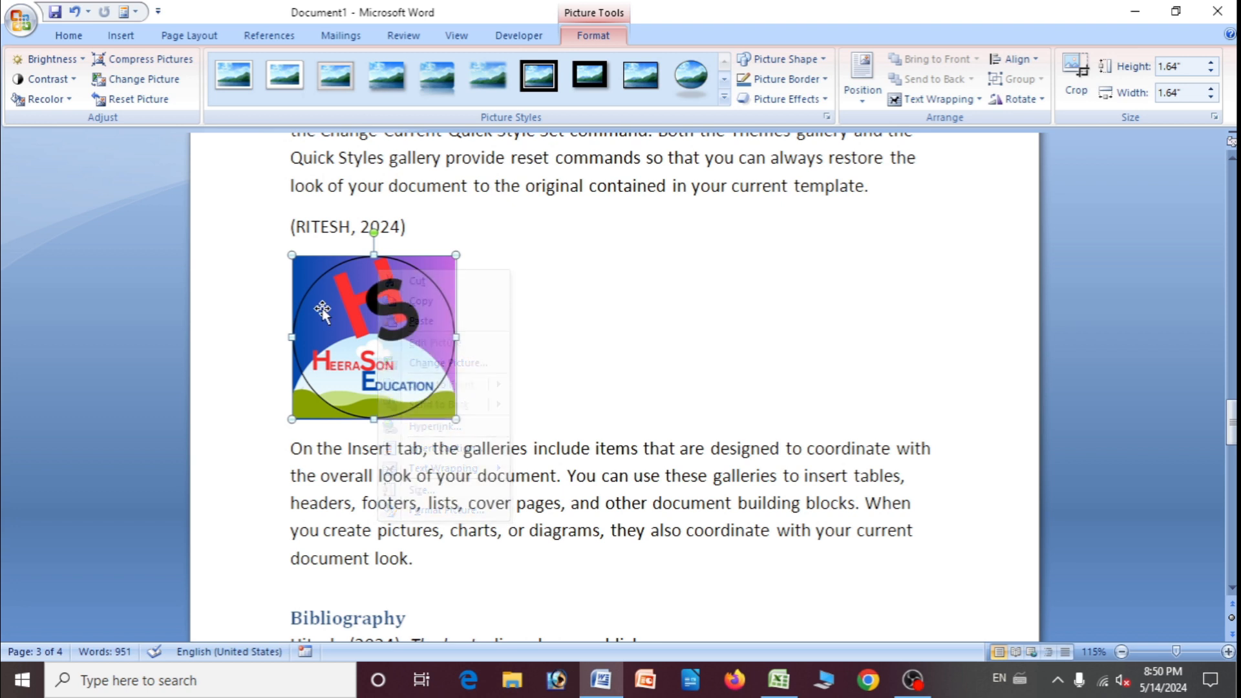
{"action": "right_click", "coordinate": [375, 297]}
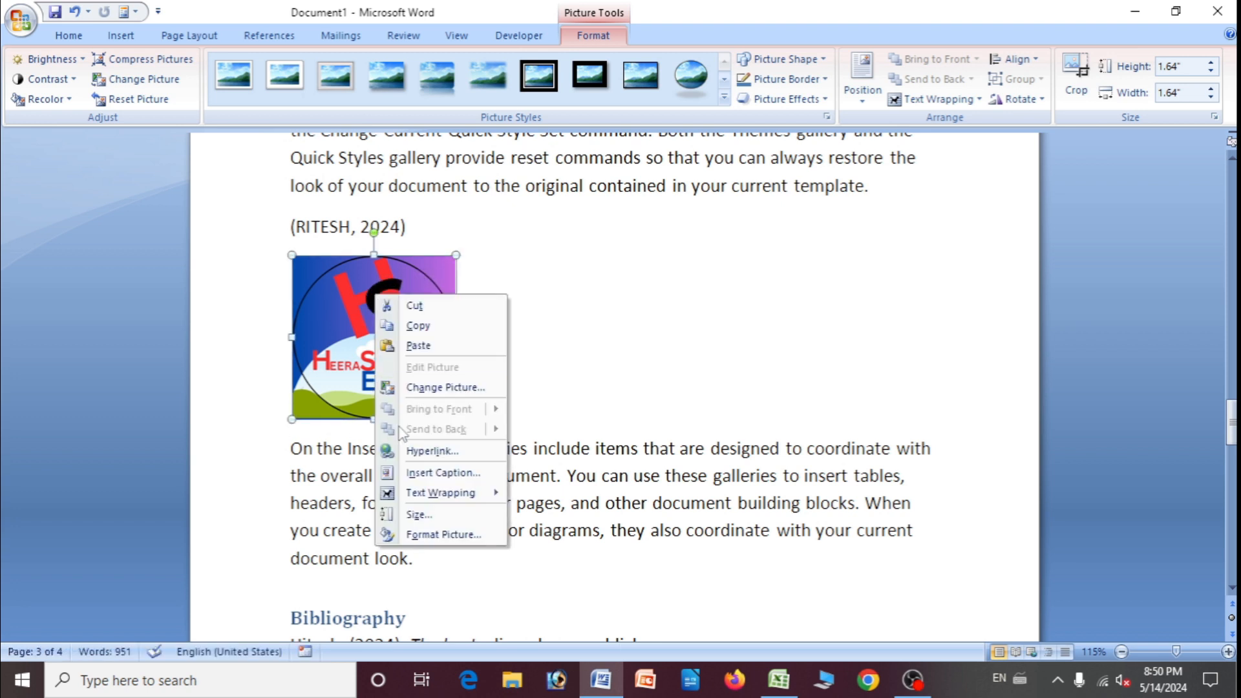
{"action": "mouse_move", "coordinate": [452, 492]}
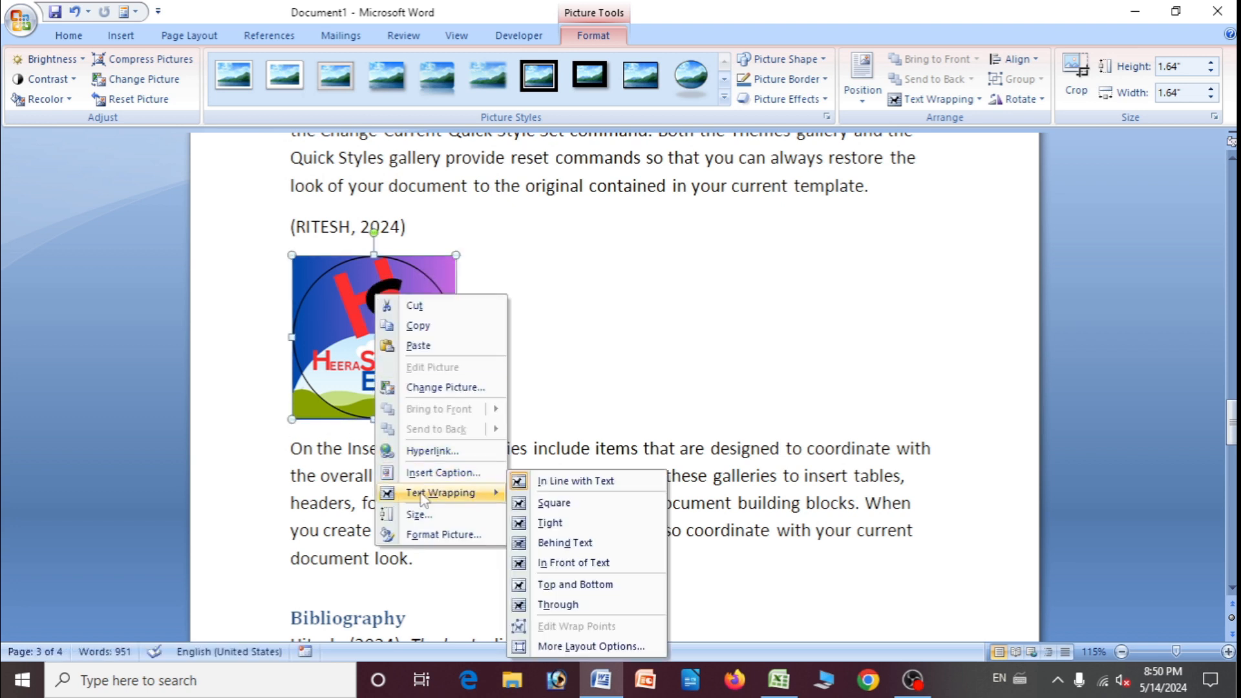
{"action": "left_click", "coordinate": [552, 563]}
{"action": "left_click_drag", "start_coordinate": [334, 309], "coordinate": [444, 309]}
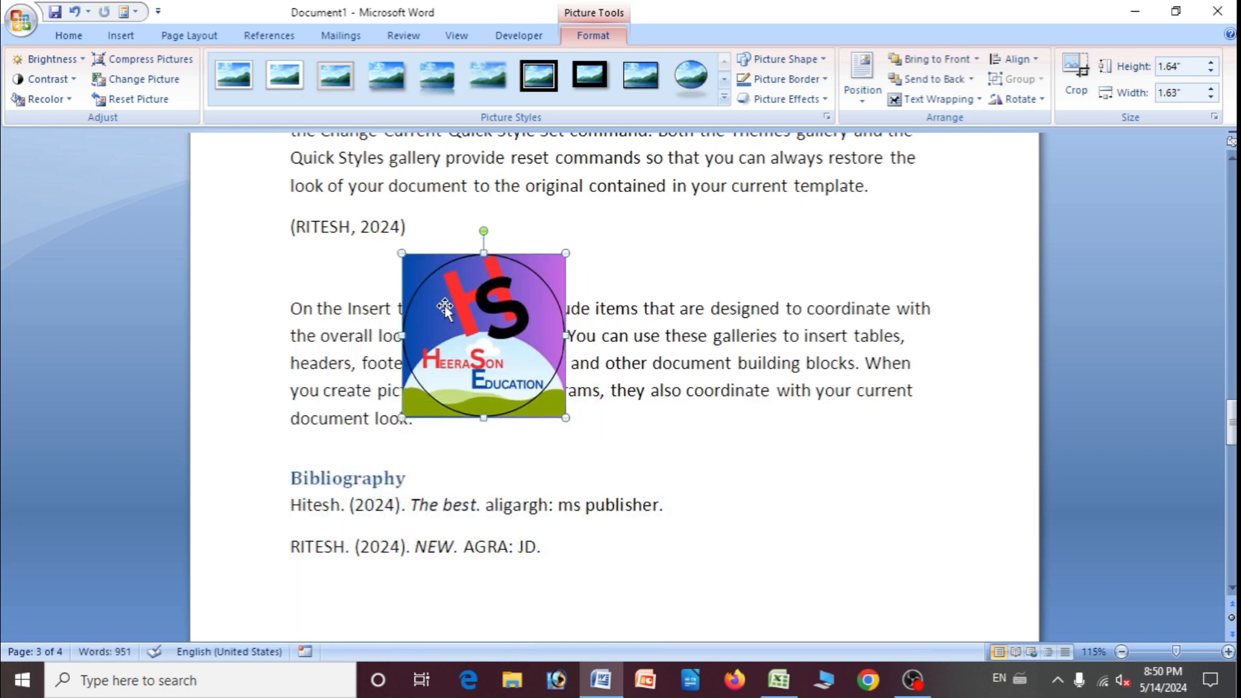
{"action": "left_click", "coordinate": [292, 268]}
Insert a caption for the logo picture with the label चित्र संख्या, positioned below the selected item.
{"action": "left_click", "coordinate": [440, 313]}
{"action": "left_click", "coordinate": [270, 37]}
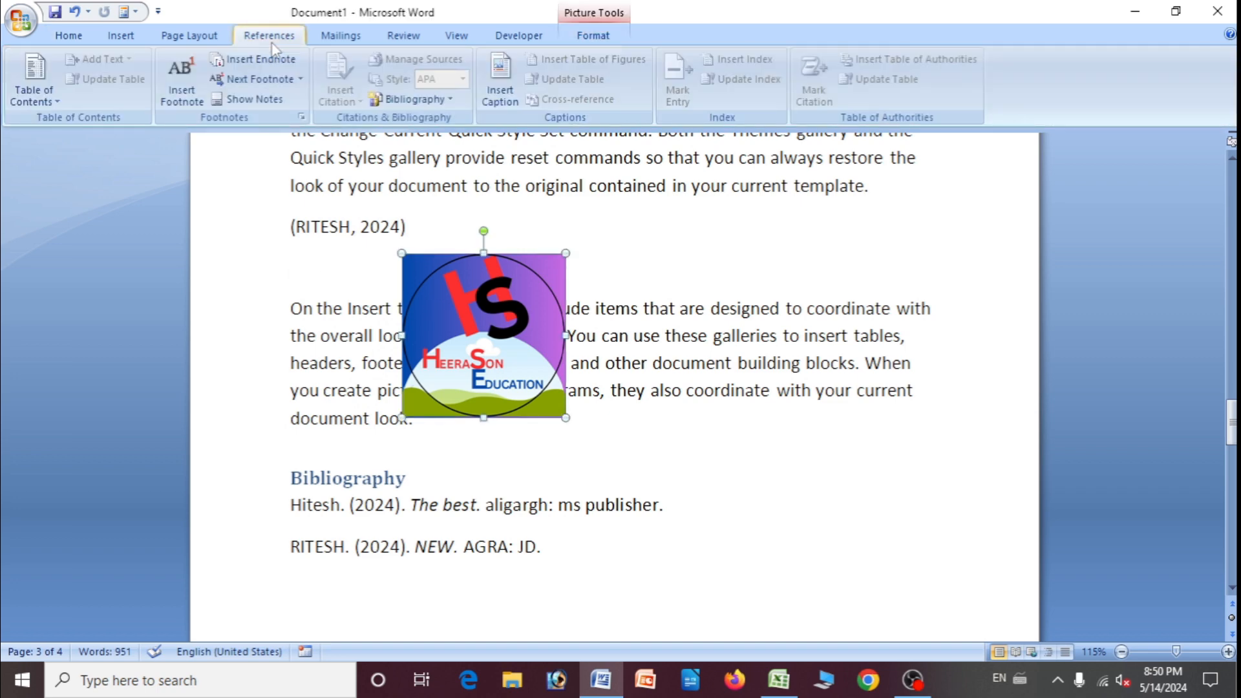
{"action": "left_click", "coordinate": [501, 100]}
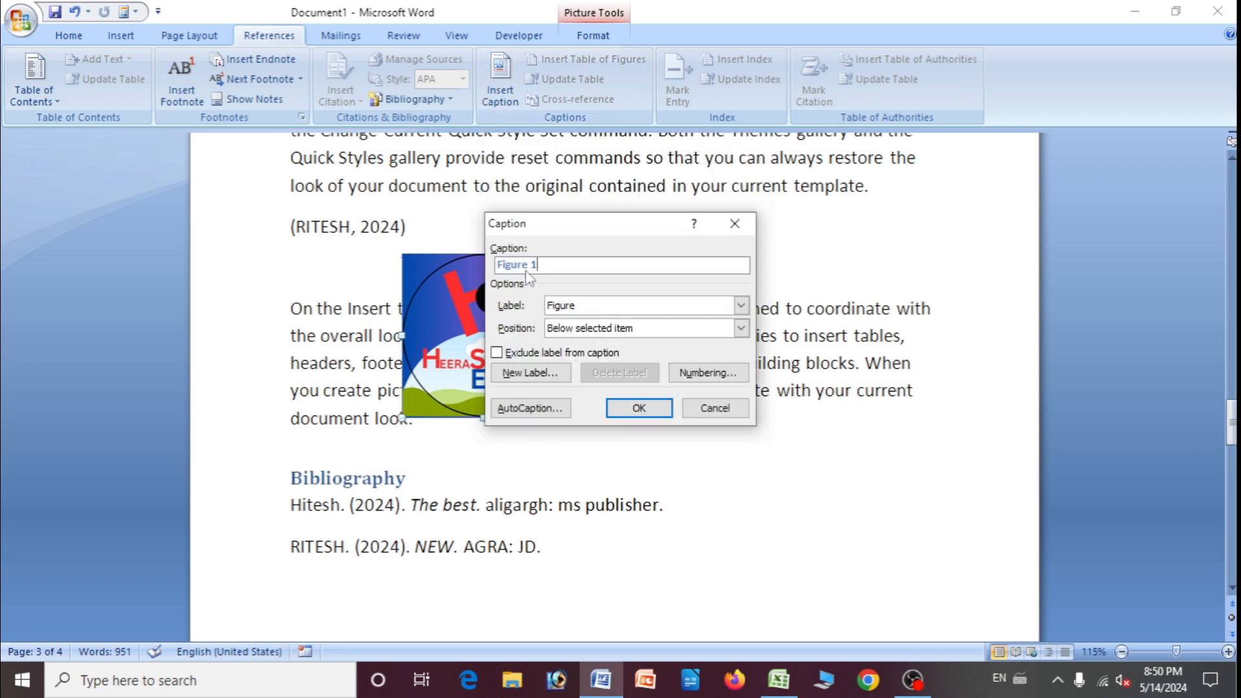
{"action": "left_click_drag", "start_coordinate": [568, 223], "coordinate": [706, 222]}
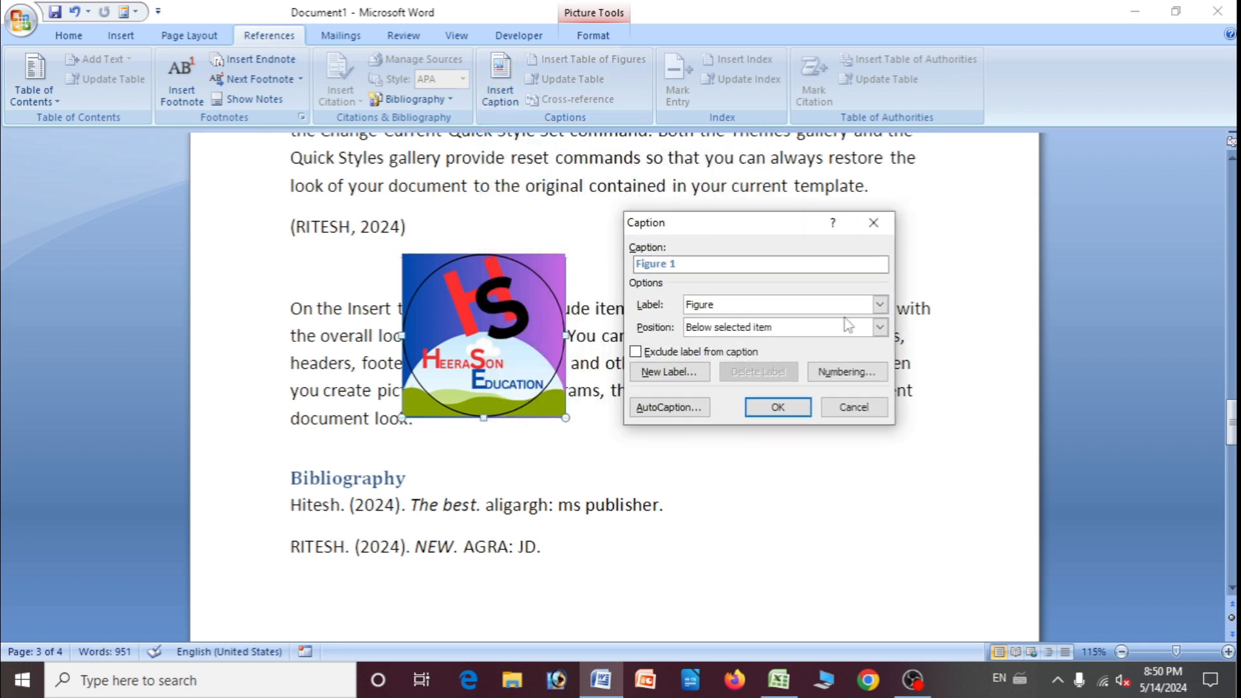
{"action": "left_click", "coordinate": [880, 305]}
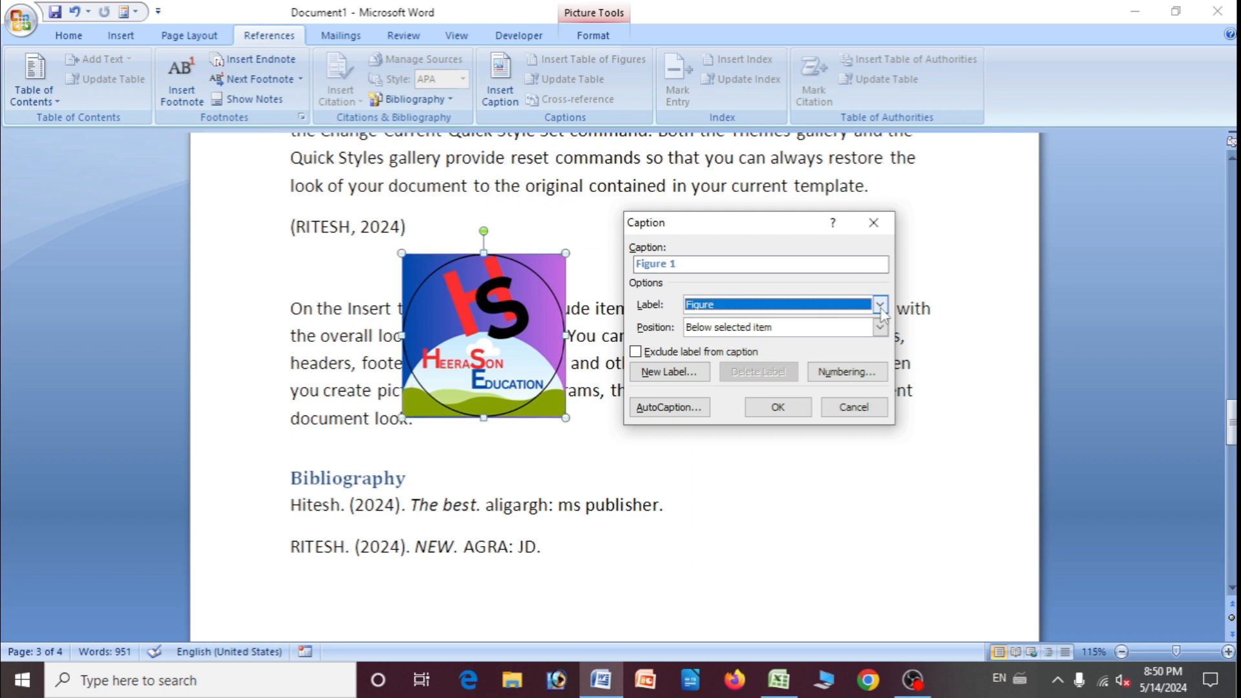
{"action": "left_click", "coordinate": [880, 305]}
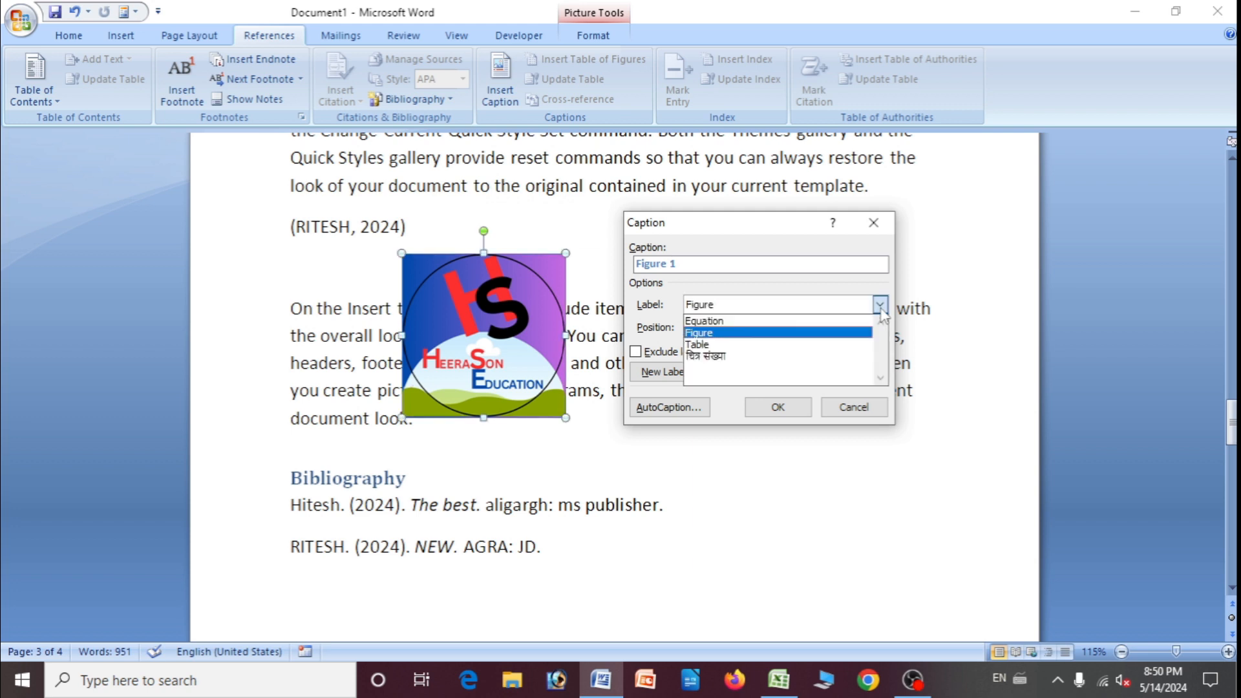
{"action": "left_click", "coordinate": [705, 347]}
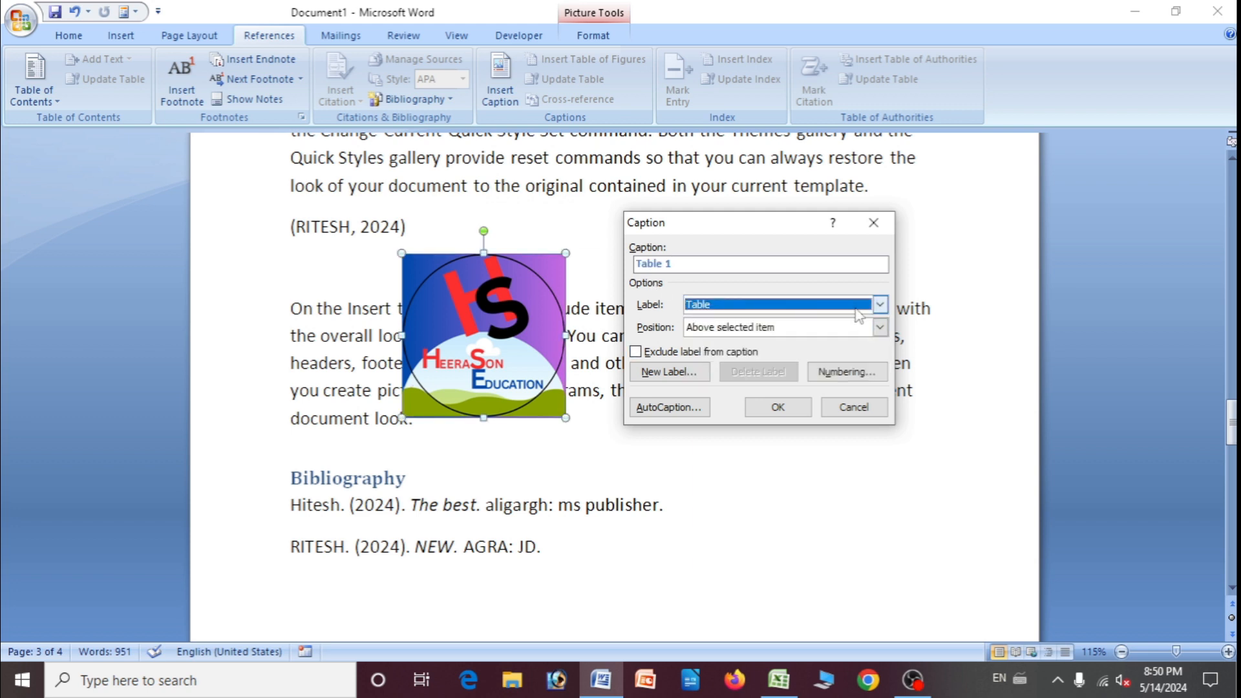
{"action": "left_click", "coordinate": [880, 305]}
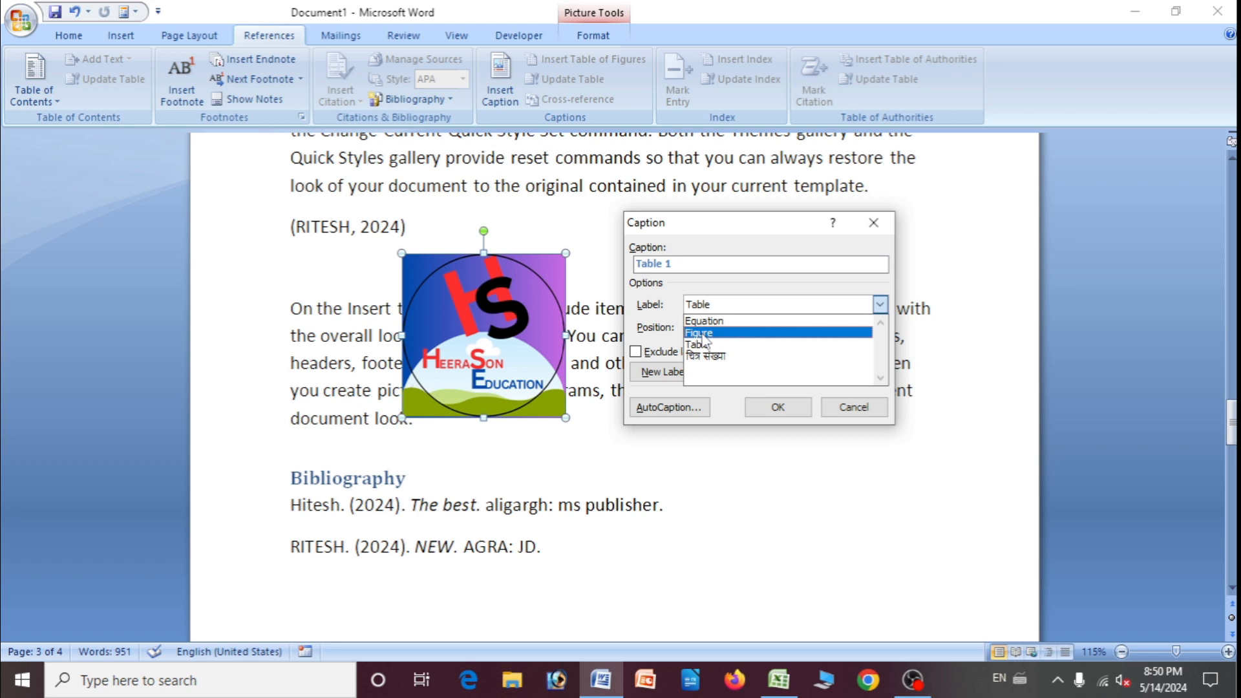
{"action": "left_click", "coordinate": [705, 356]}
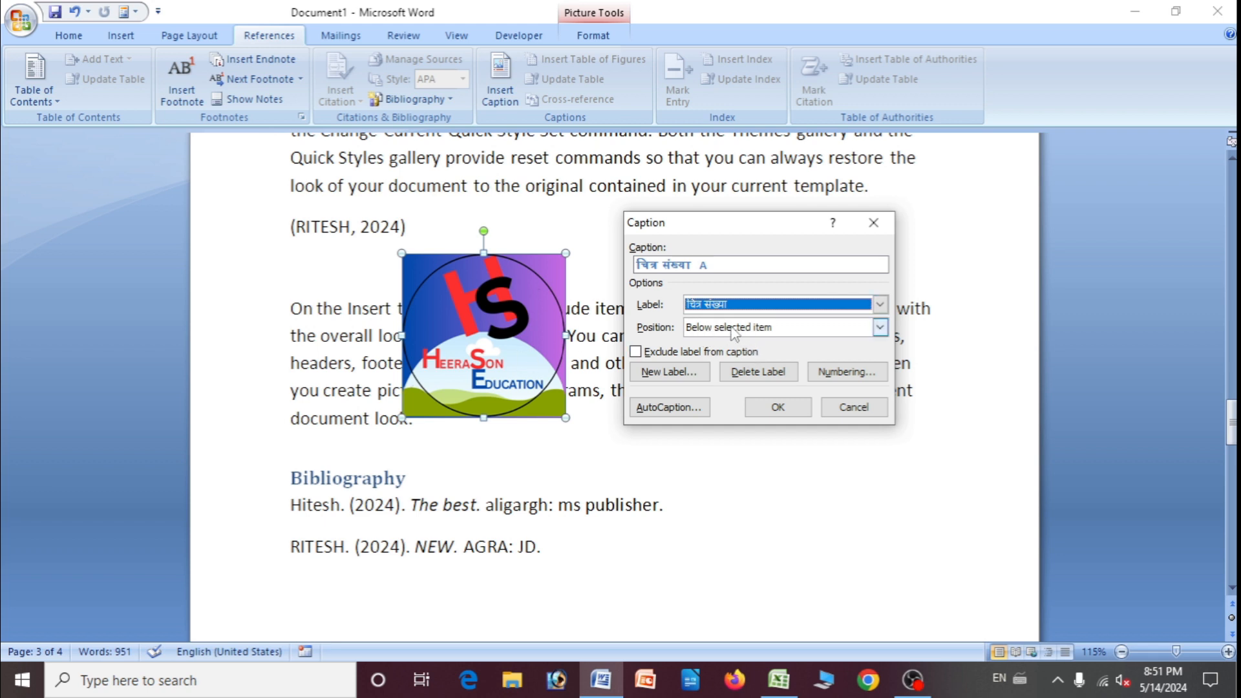
{"action": "left_click", "coordinate": [880, 328]}
{"action": "left_click", "coordinate": [880, 328]}
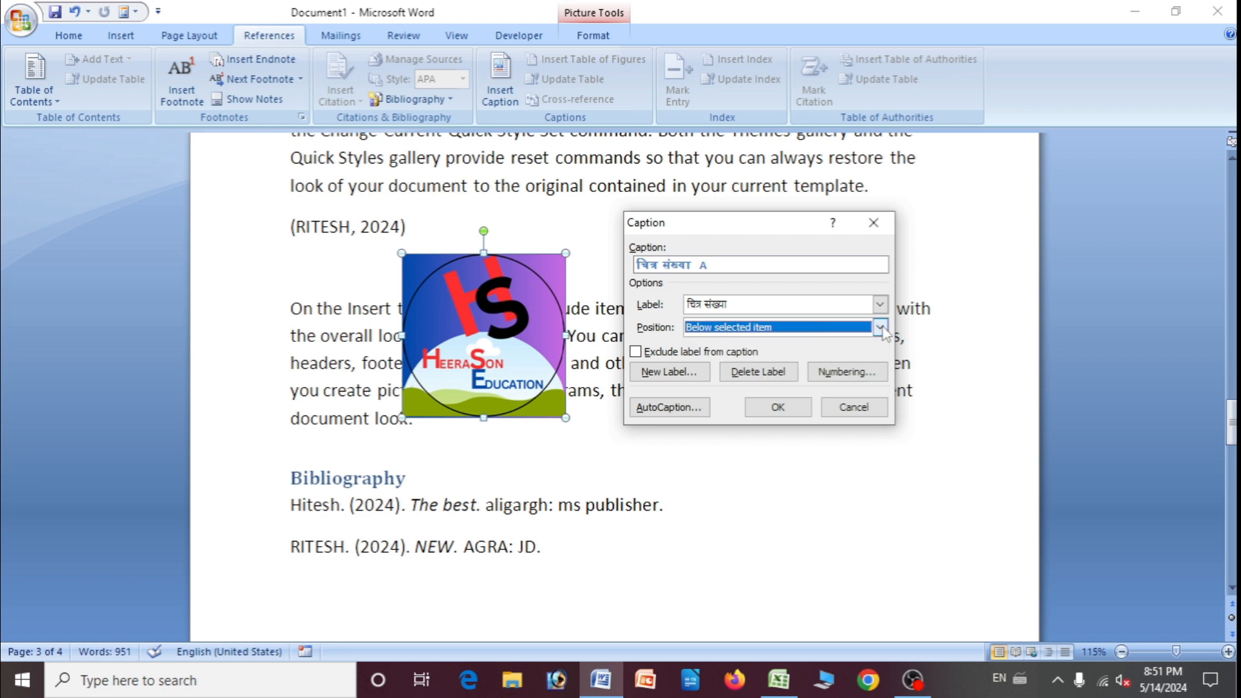
{"action": "left_click", "coordinate": [778, 406]}
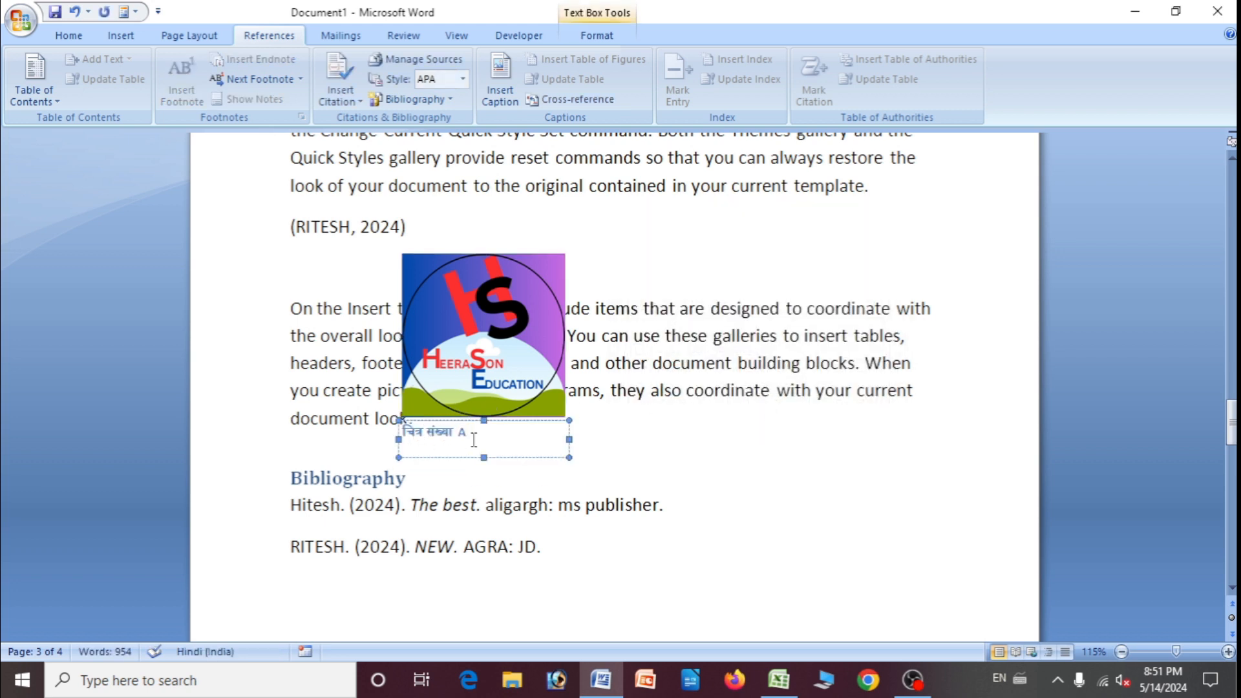
Nudge the logo picture slightly left and centre the caption text within its text box.
{"action": "left_click", "coordinate": [440, 373]}
{"action": "mouse_move", "coordinate": [441, 373]}
{"action": "left_mouse_down"}
{"action": "mouse_move", "coordinate": [489, 344]}
{"action": "mouse_move", "coordinate": [428, 373]}
{"action": "left_mouse_up"}
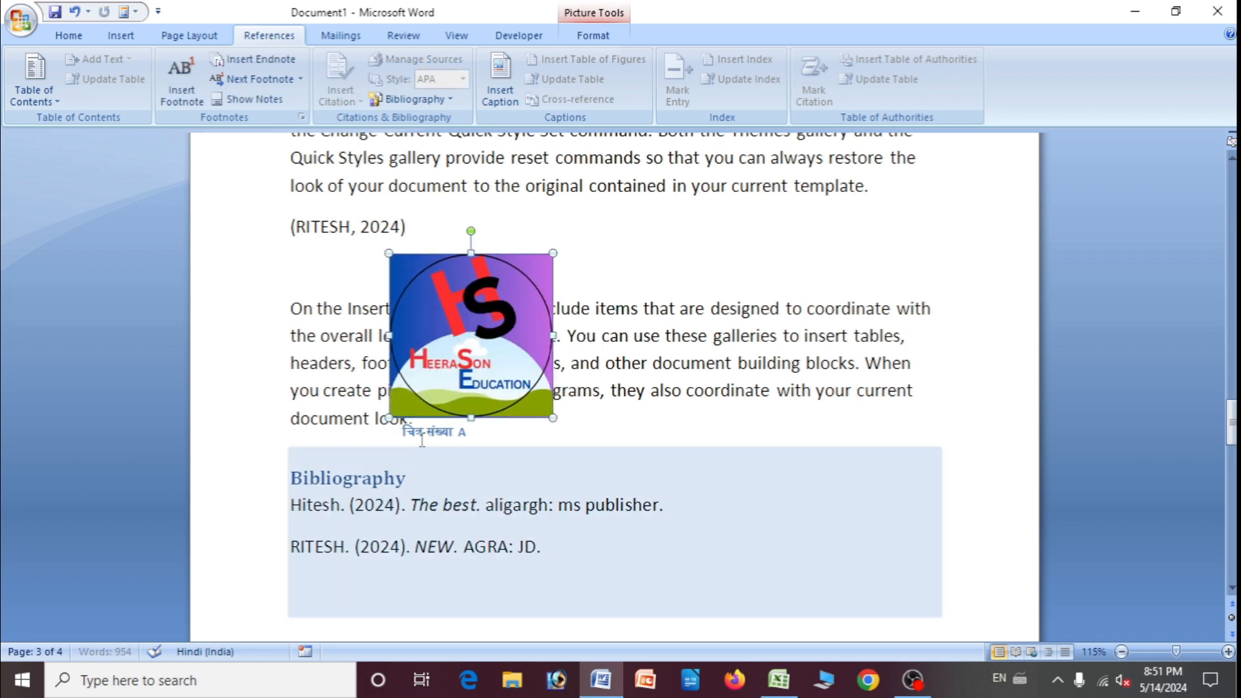
{"action": "left_click", "coordinate": [420, 440]}
{"action": "left_click_drag", "start_coordinate": [420, 440], "coordinate": [481, 434]}
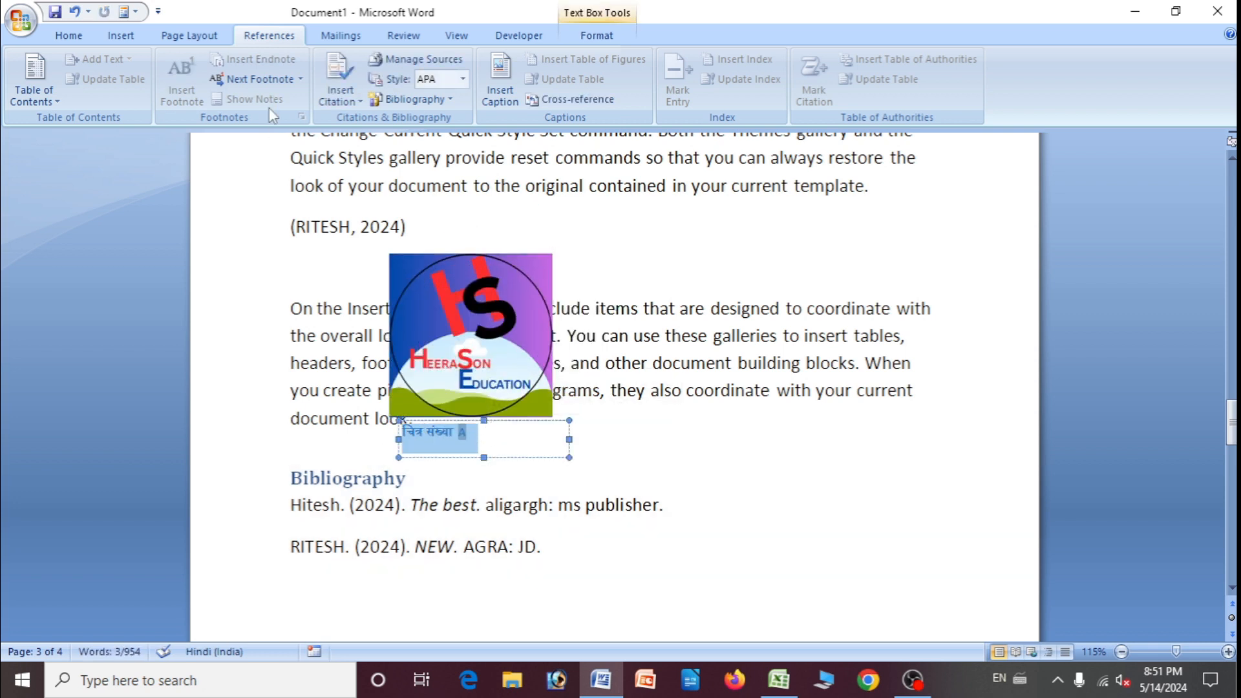
{"action": "left_click", "coordinate": [69, 35]}
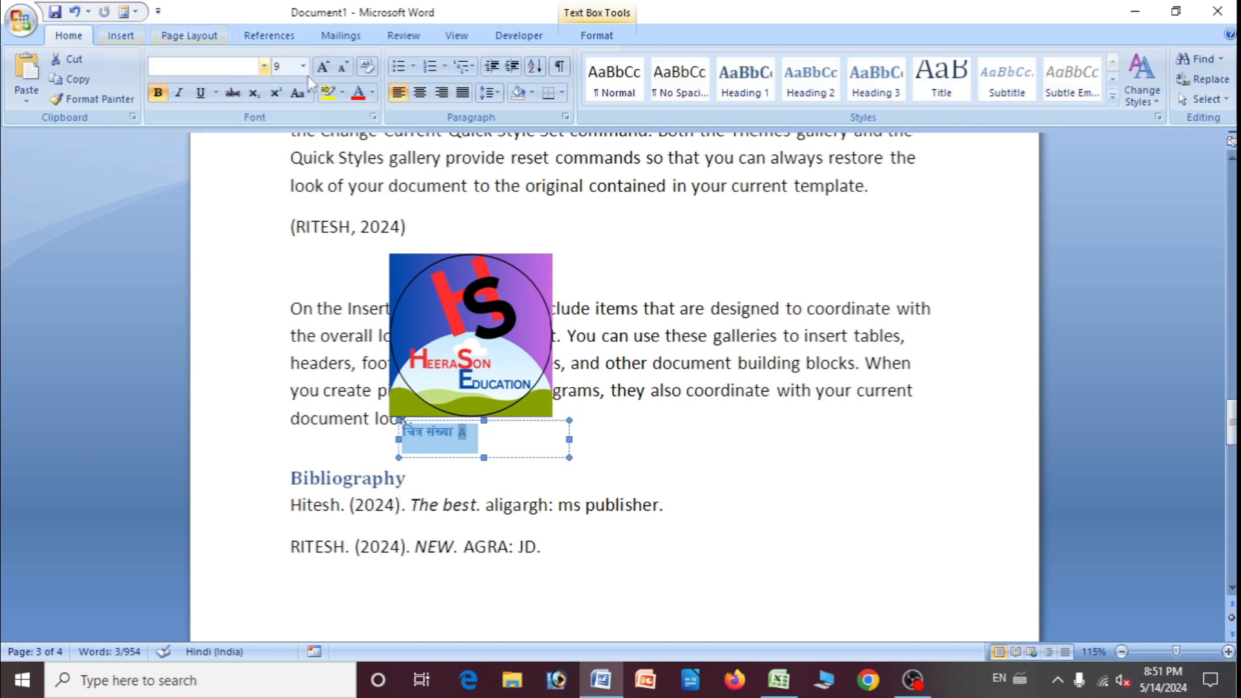
{"action": "left_click", "coordinate": [419, 92]}
Move the logo picture slightly right so it sits centred above its caption, and deselect it.
{"action": "double_click", "coordinate": [497, 364]}
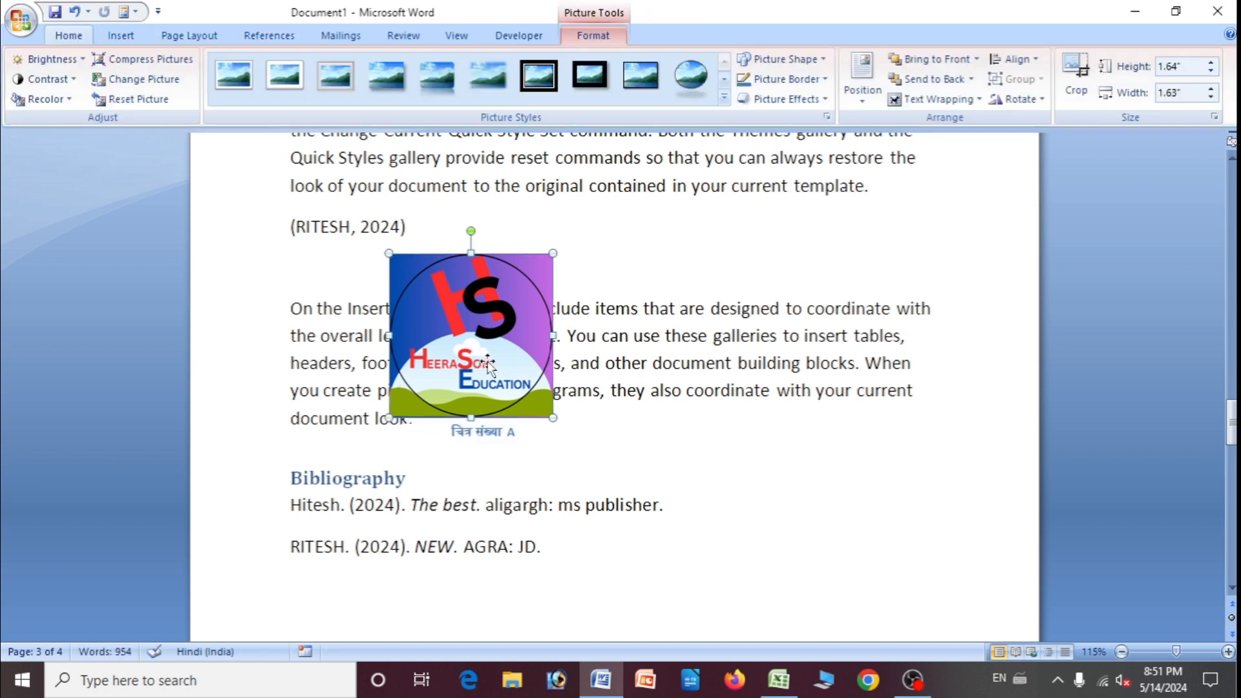
{"action": "left_click_drag", "start_coordinate": [495, 361], "coordinate": [516, 366]}
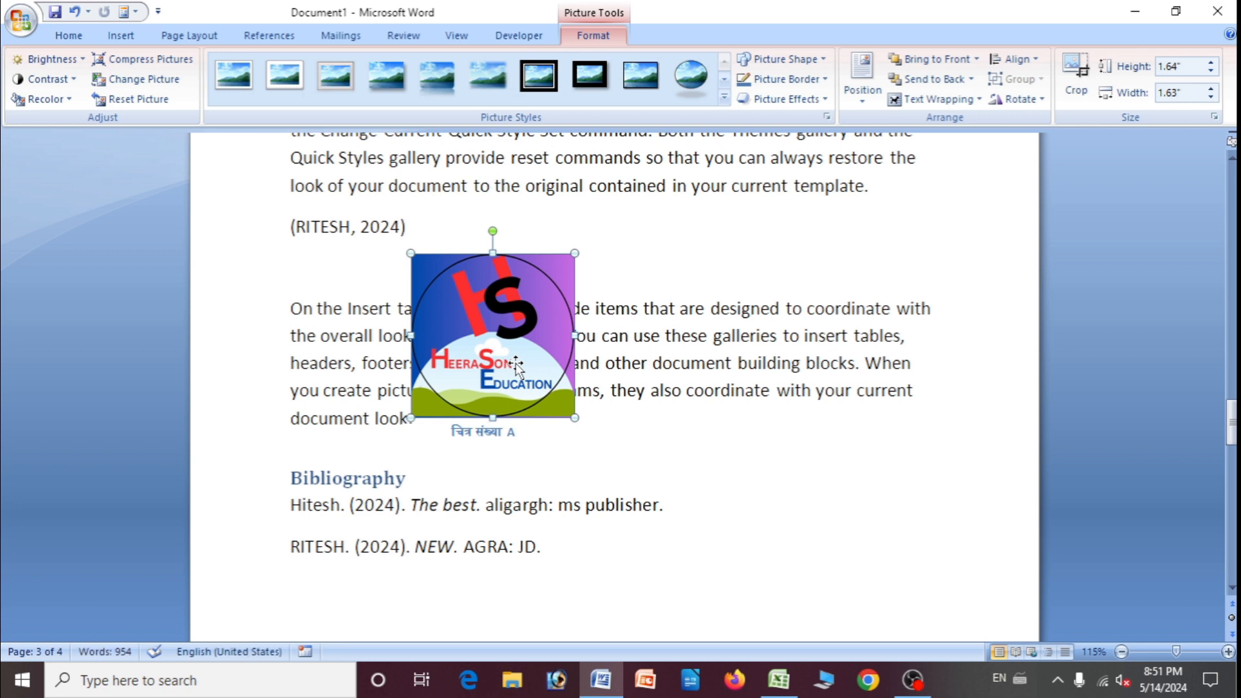
{"action": "left_click", "coordinate": [523, 473]}
{"action": "left_click", "coordinate": [562, 420]}
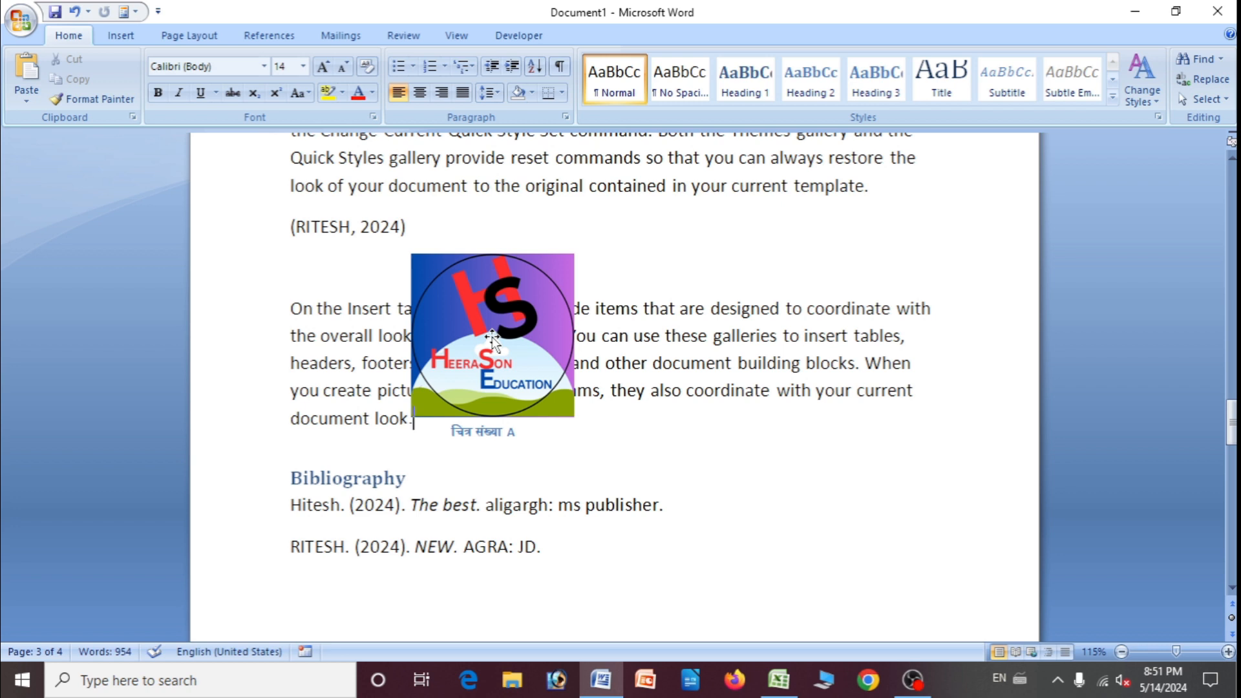
Draw a smiley face shape about 1.77" wide and 0.91" high between the bibliography and the "You can easily change" paragraph.
{"action": "left_click", "coordinate": [120, 36]}
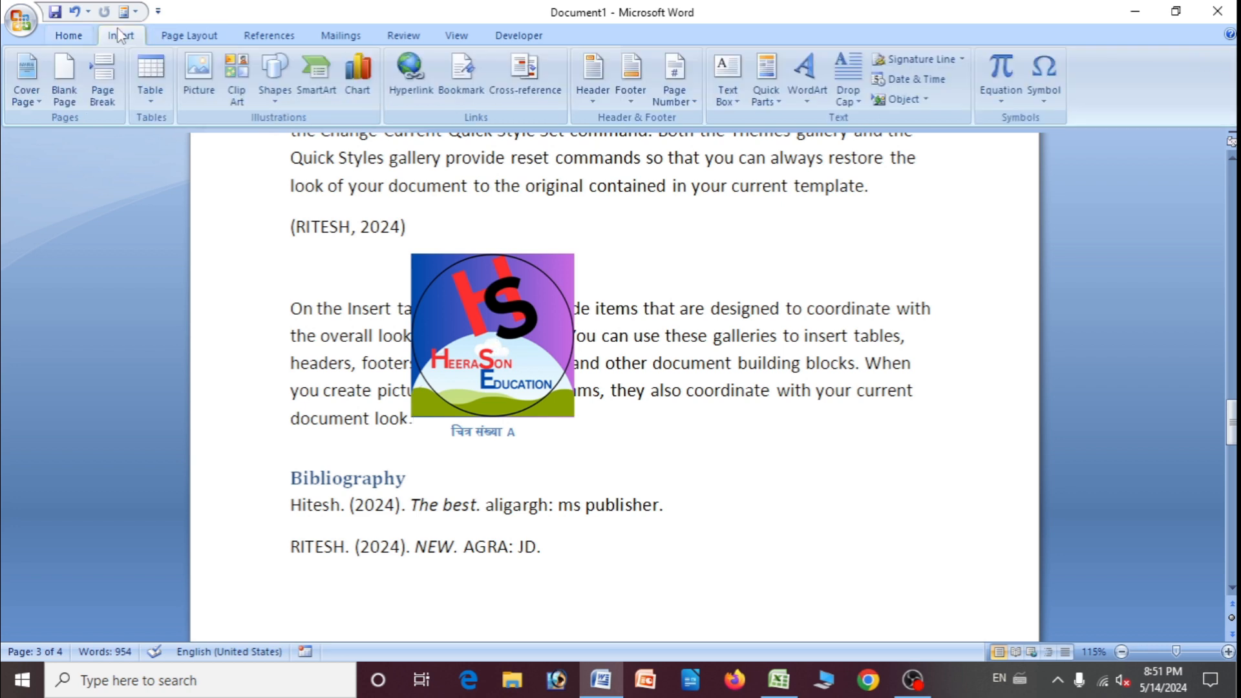
{"action": "left_click", "coordinate": [283, 96]}
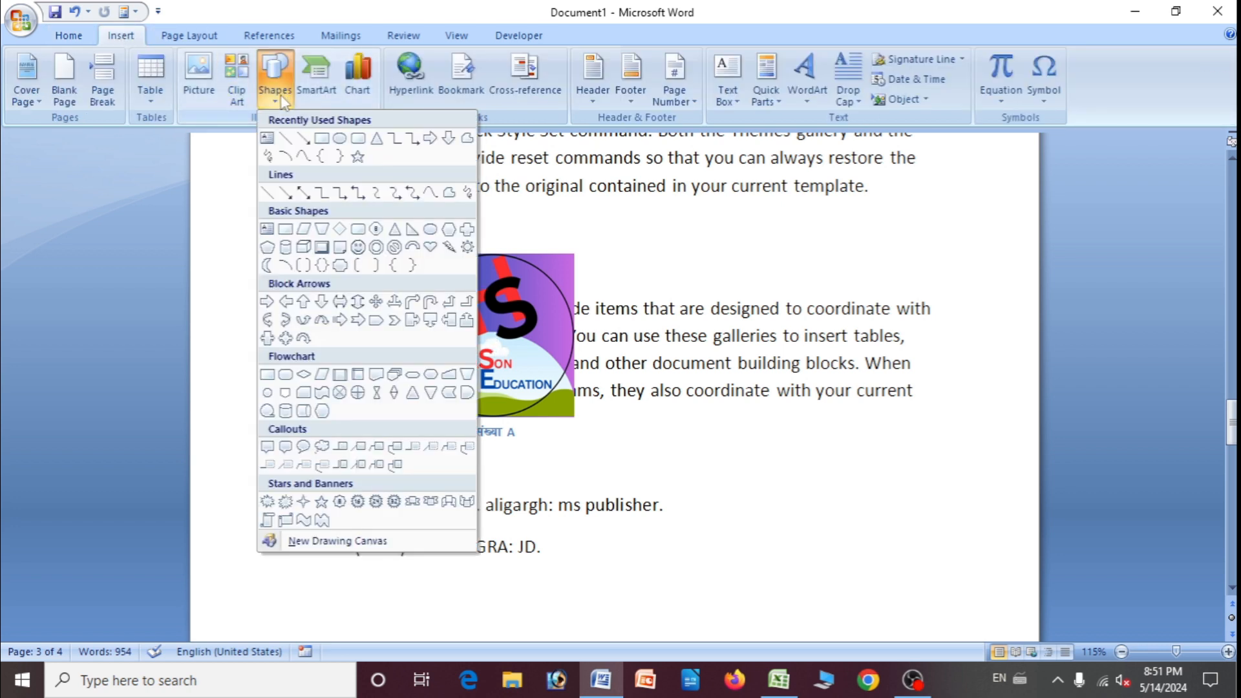
{"action": "left_click", "coordinate": [364, 252]}
{"action": "left_click_drag", "start_coordinate": [590, 532], "coordinate": [768, 622]}
{"action": "scroll", "coordinate": [728, 503], "scroll_direction": "down", "scroll_amount": 3}
{"action": "left_click_drag", "start_coordinate": [630, 425], "coordinate": [627, 570]}
{"action": "scroll", "coordinate": [627, 570], "scroll_direction": "down", "scroll_amount": 3}
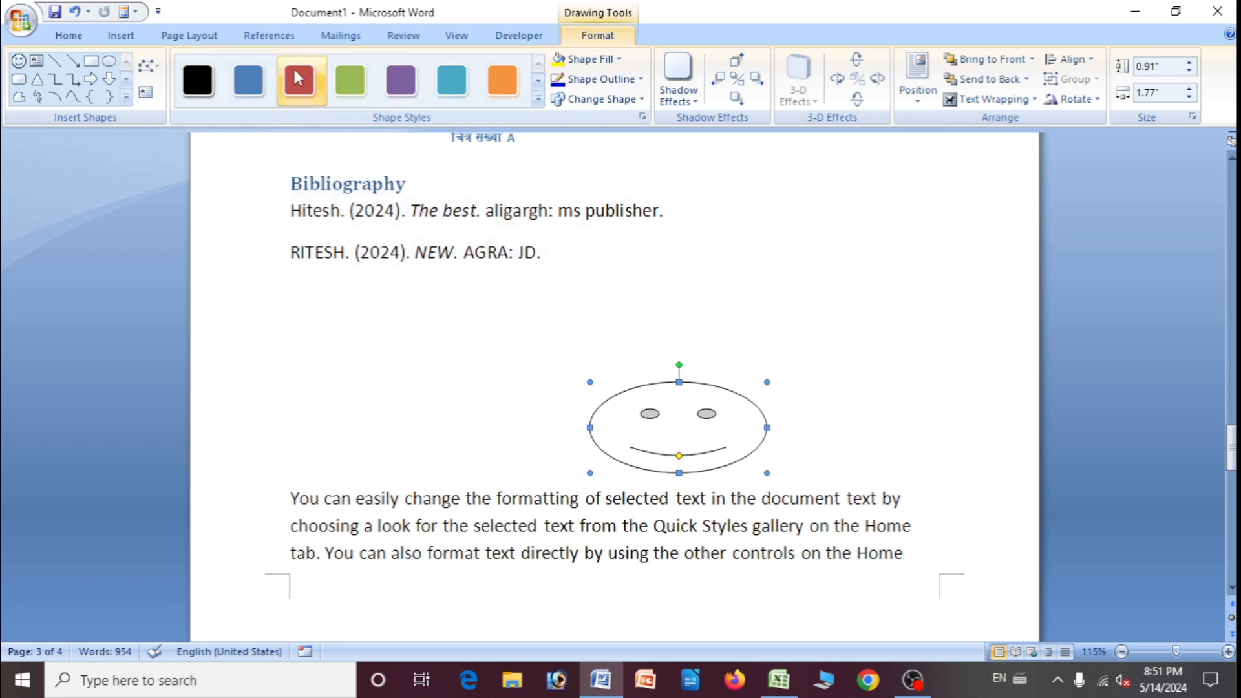
Insert a caption below the smiley face shape using the चित्र संख्या label.
{"action": "left_click", "coordinate": [283, 37]}
{"action": "left_click", "coordinate": [500, 79]}
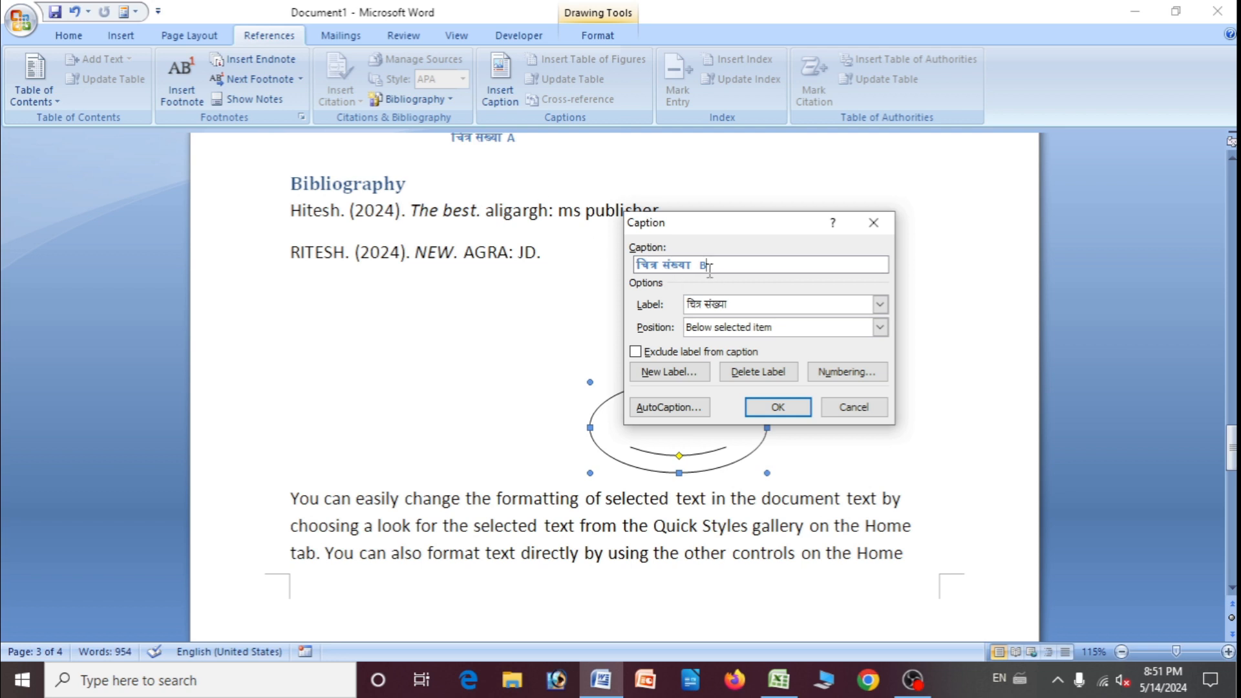
{"action": "left_click", "coordinate": [774, 417]}
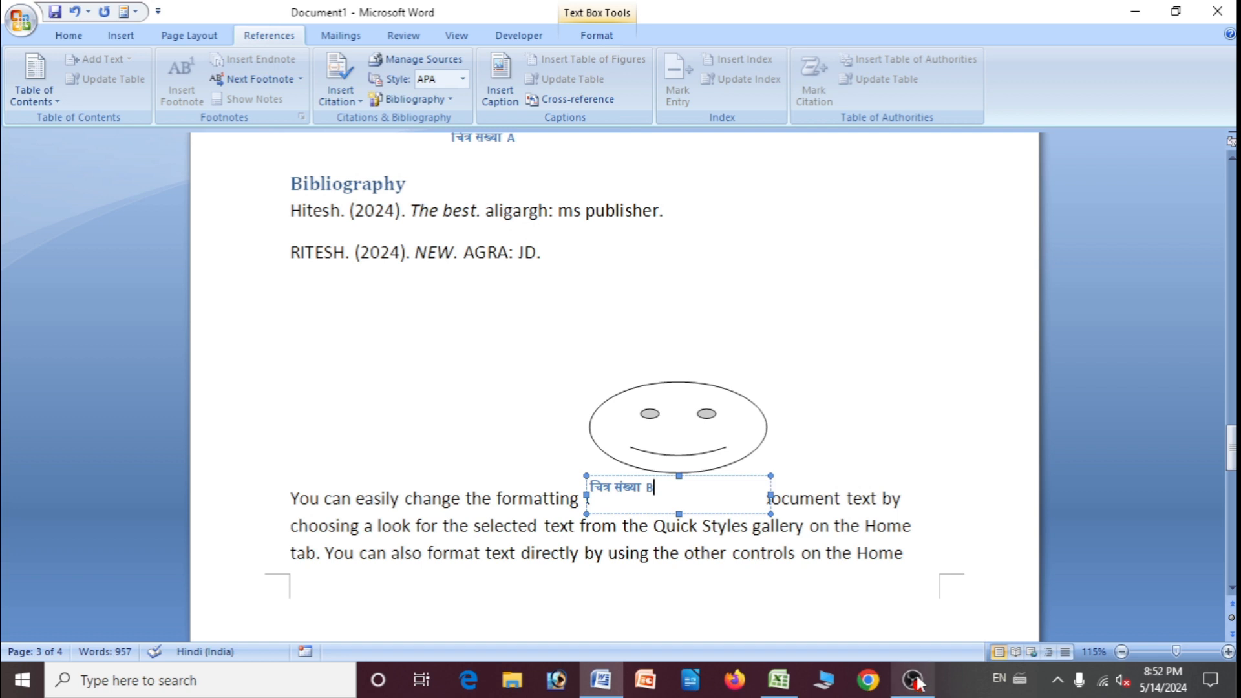
{"action": "left_click", "coordinate": [903, 625]}
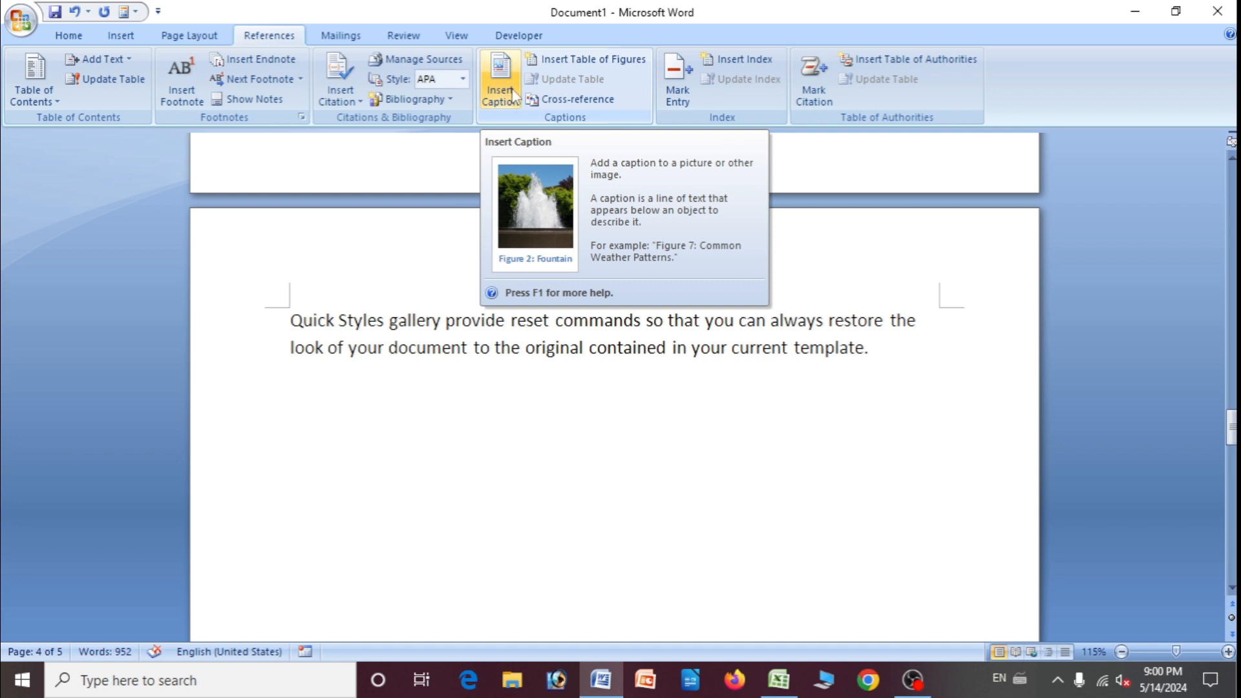
{"action": "left_click", "coordinate": [503, 98]}
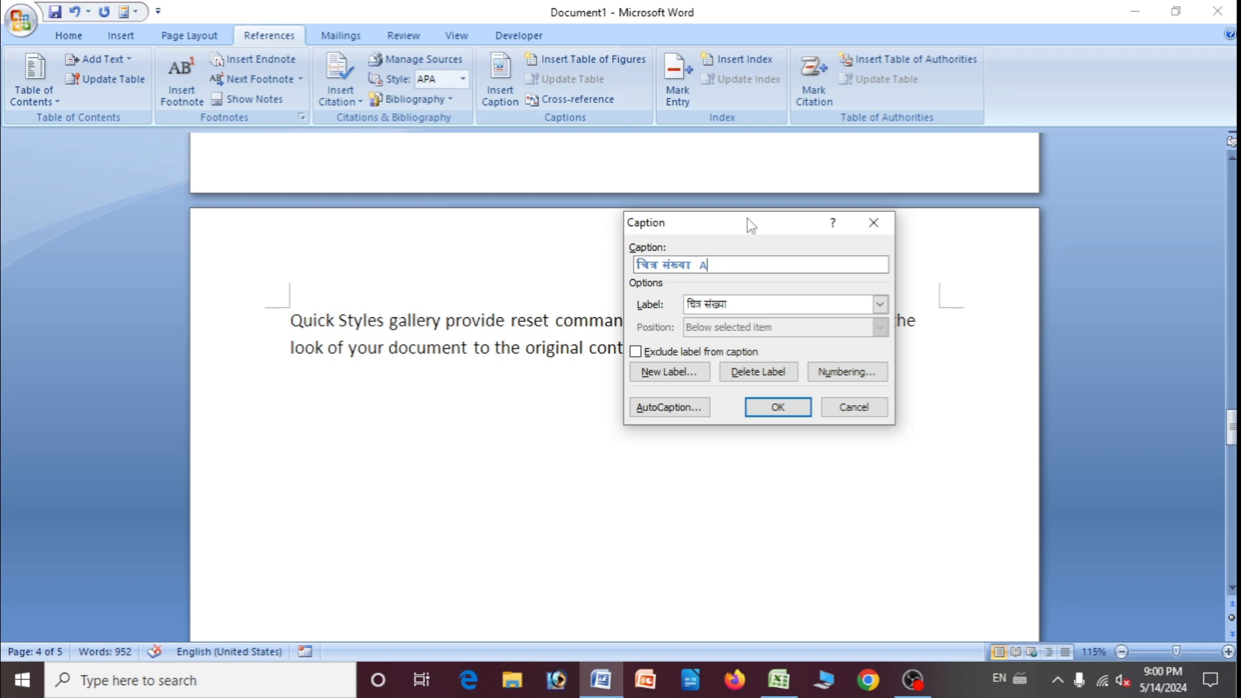
{"action": "left_click", "coordinate": [873, 222]}
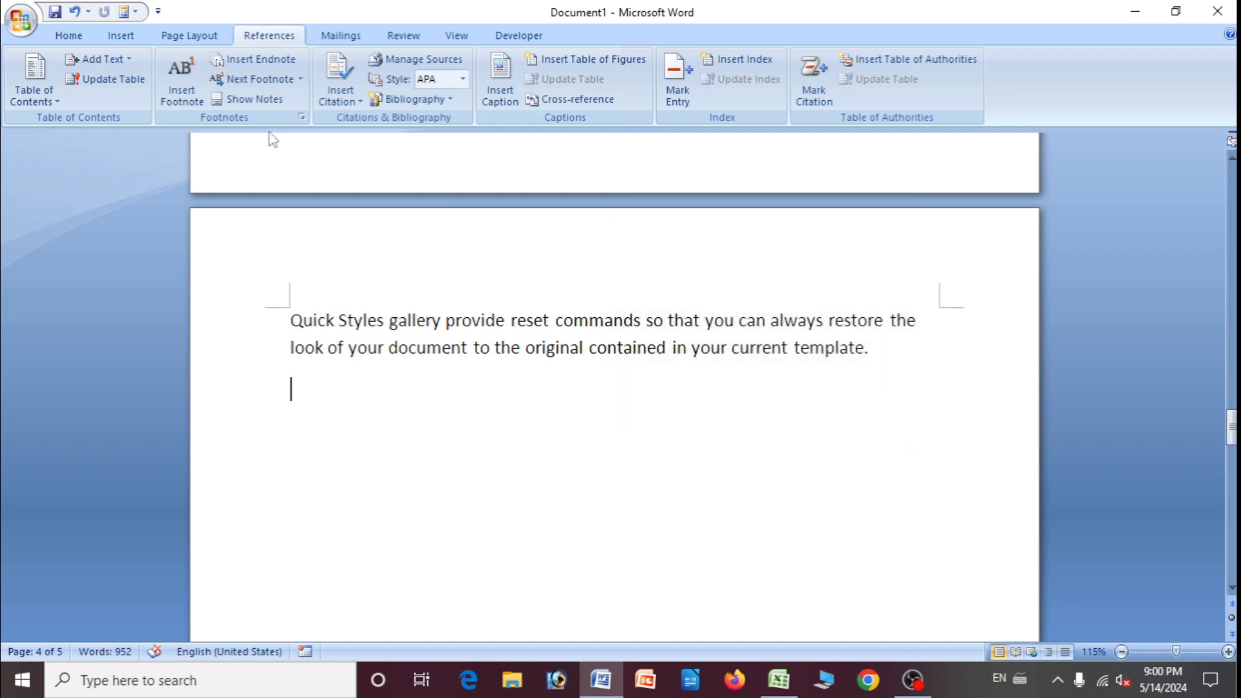
Insert the picture "History of english in india" below the "Quick Styles gallery provide reset commands" paragraph.
{"action": "left_click", "coordinate": [126, 37]}
{"action": "left_click", "coordinate": [199, 81]}
{"action": "left_click", "coordinate": [307, 272]}
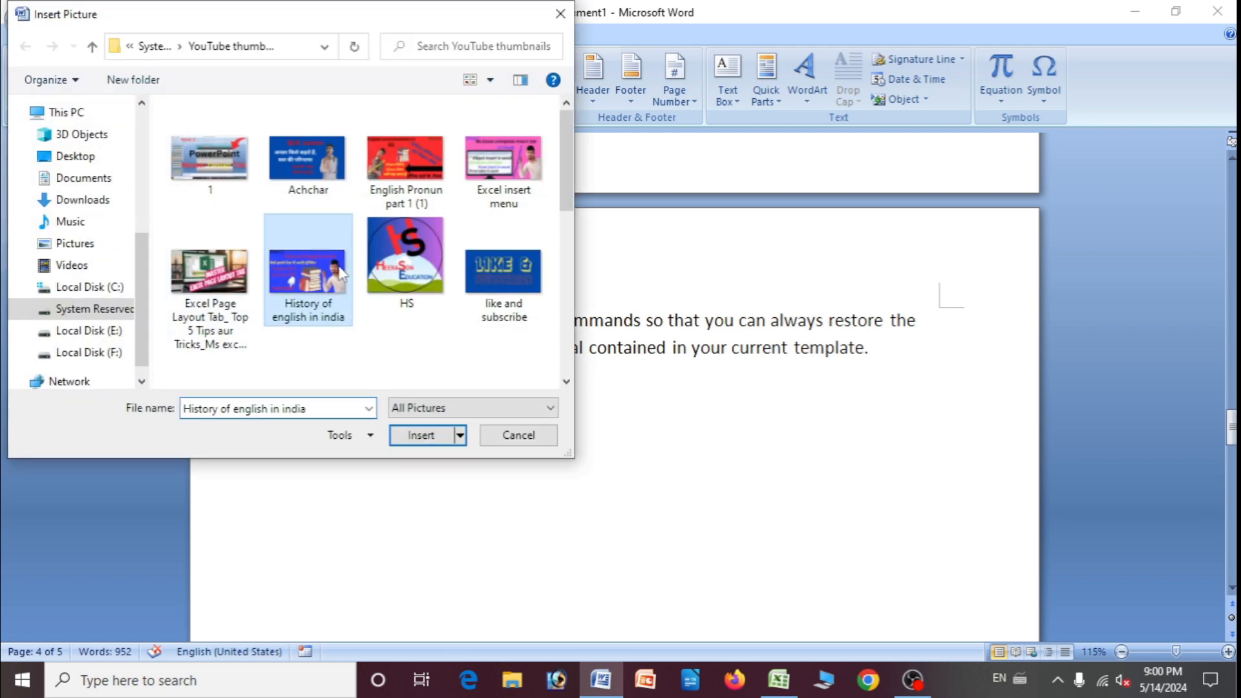
{"action": "left_click", "coordinate": [417, 437]}
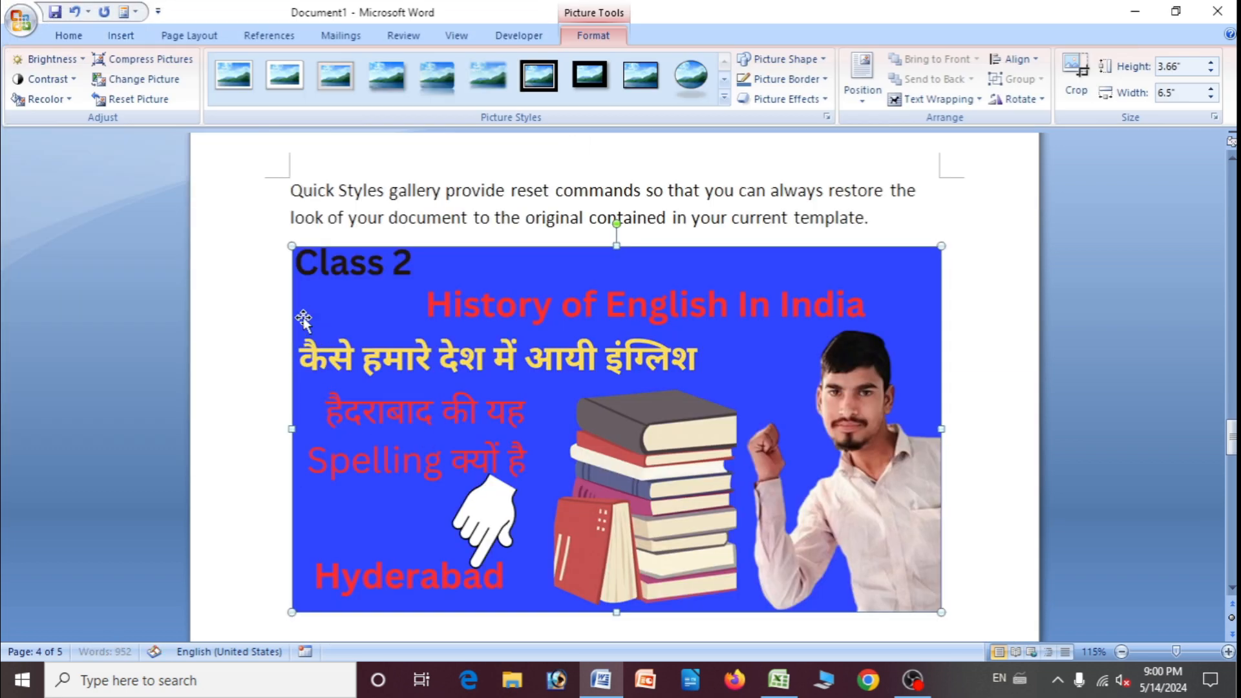
Shrink the inserted picture to about 2.11" wide and 1.19" high, wrap it In Front of Text and place it just below the paragraph.
{"action": "left_click_drag", "start_coordinate": [290, 245], "coordinate": [588, 413]}
{"action": "right_click", "coordinate": [406, 331]}
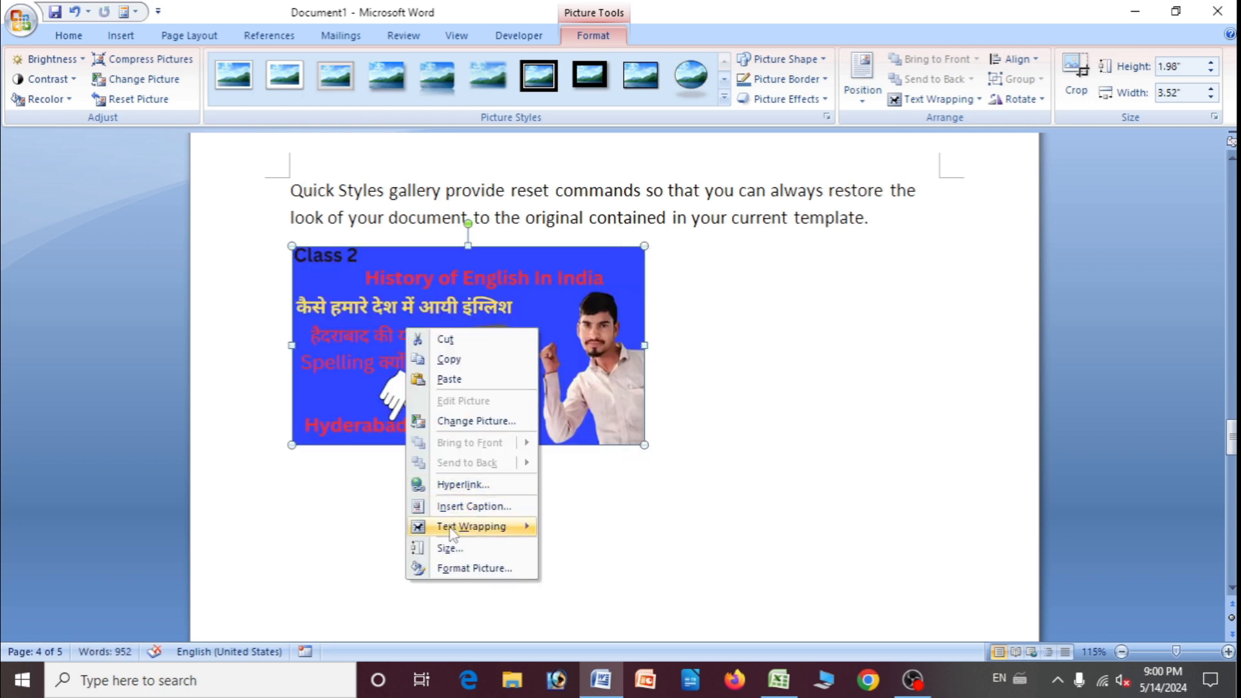
{"action": "mouse_move", "coordinate": [466, 526]}
{"action": "left_click", "coordinate": [588, 563]}
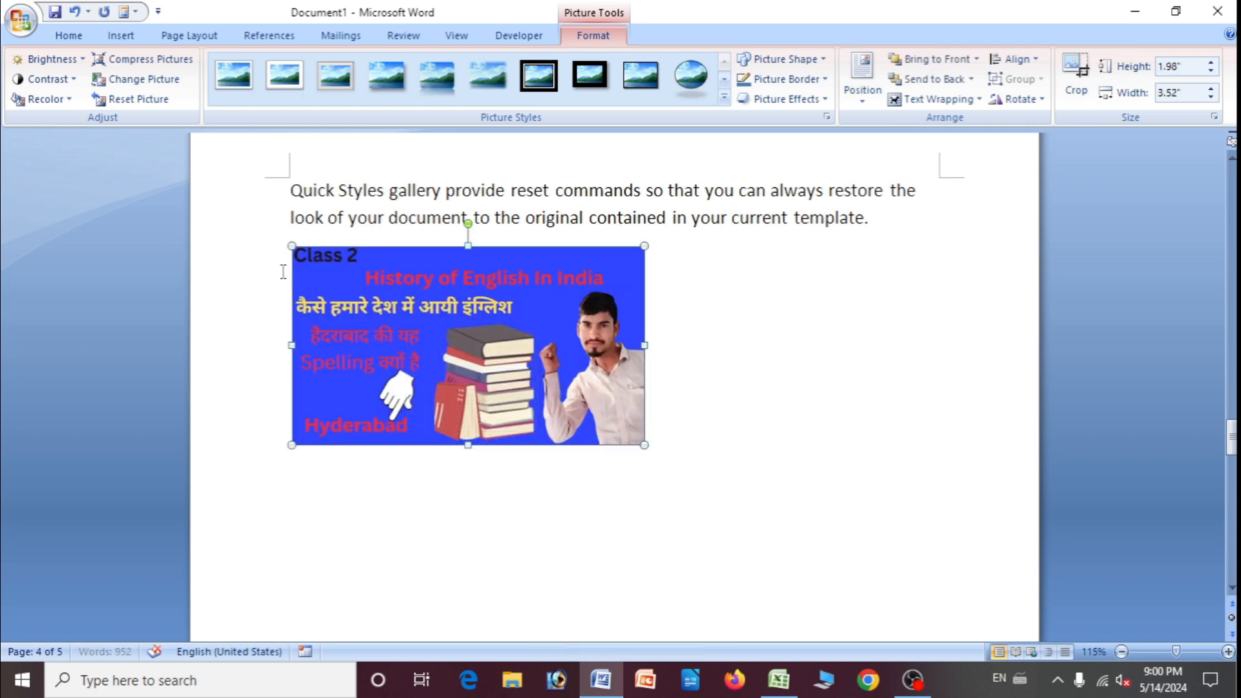
{"action": "left_click_drag", "start_coordinate": [291, 246], "coordinate": [433, 325]}
{"action": "left_click_drag", "start_coordinate": [446, 370], "coordinate": [298, 298]}
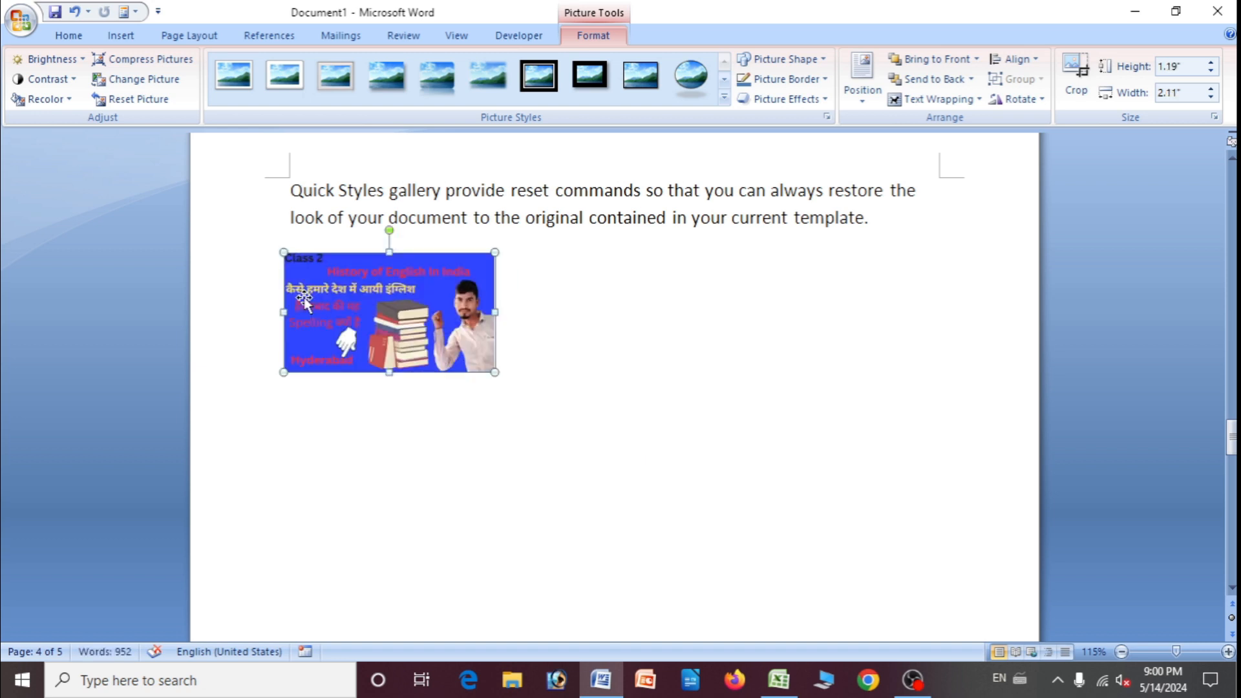
Insert the HS logo picture below the paragraph and shrink it to about 1.37" square.
{"action": "left_click", "coordinate": [121, 36]}
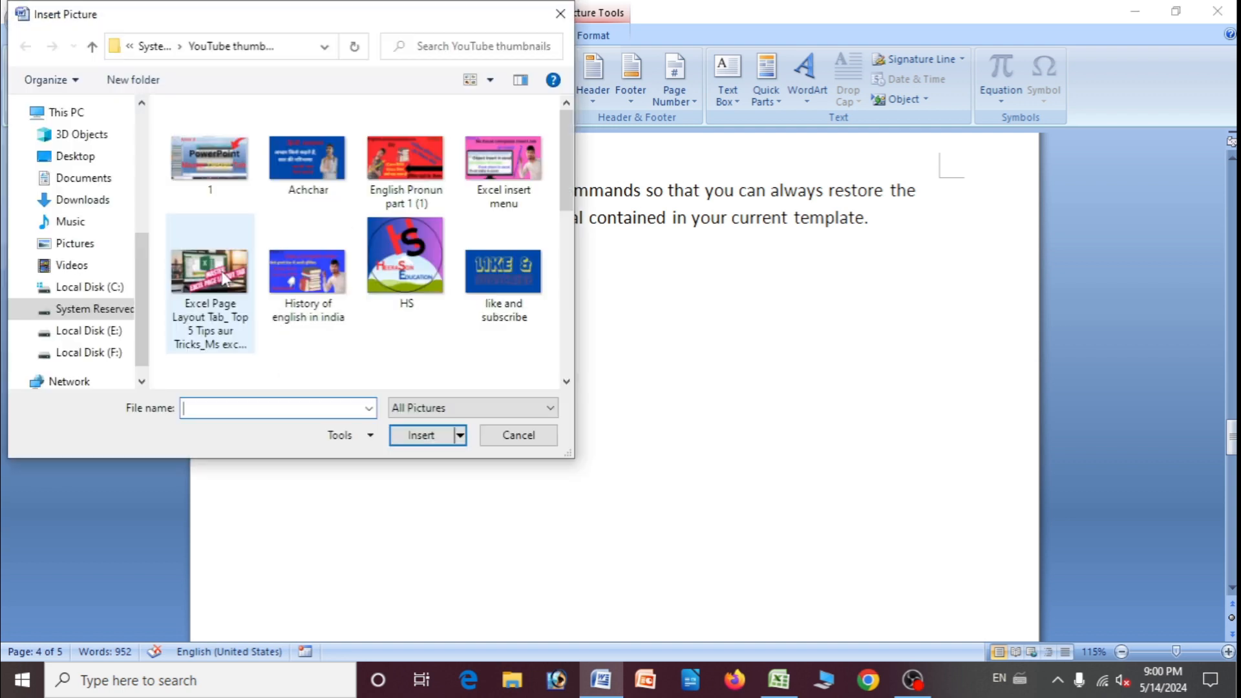
{"action": "left_click", "coordinate": [431, 296]}
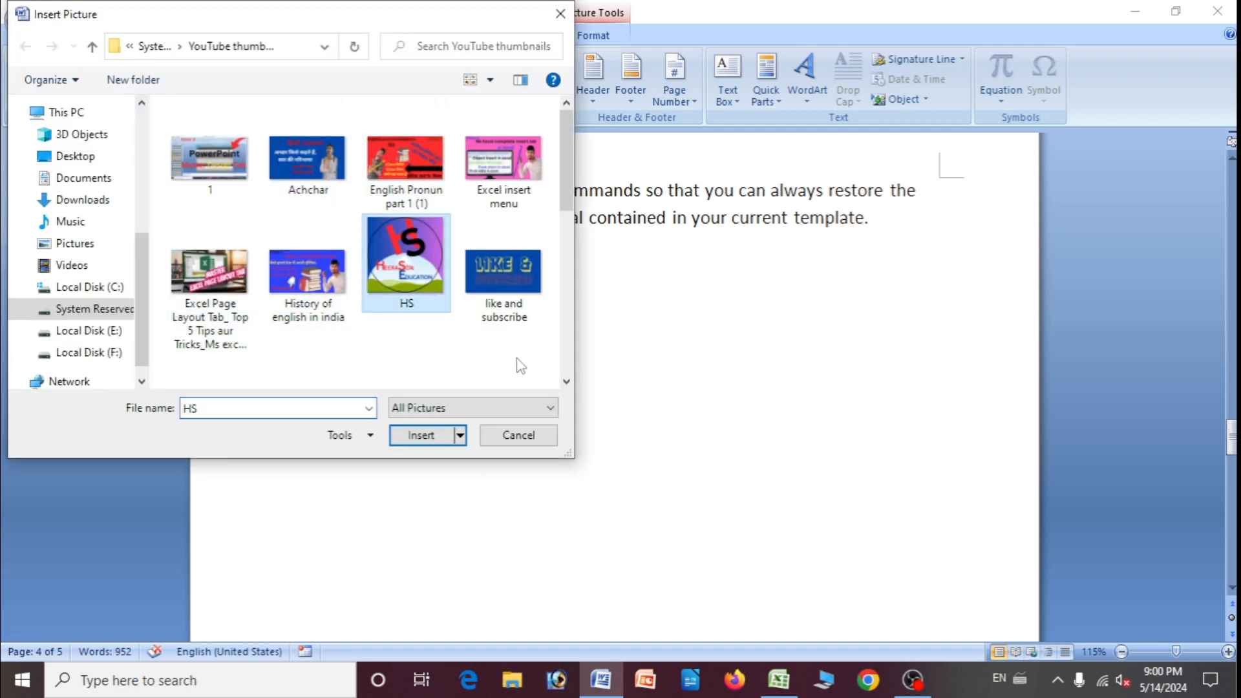
{"action": "left_click", "coordinate": [424, 435]}
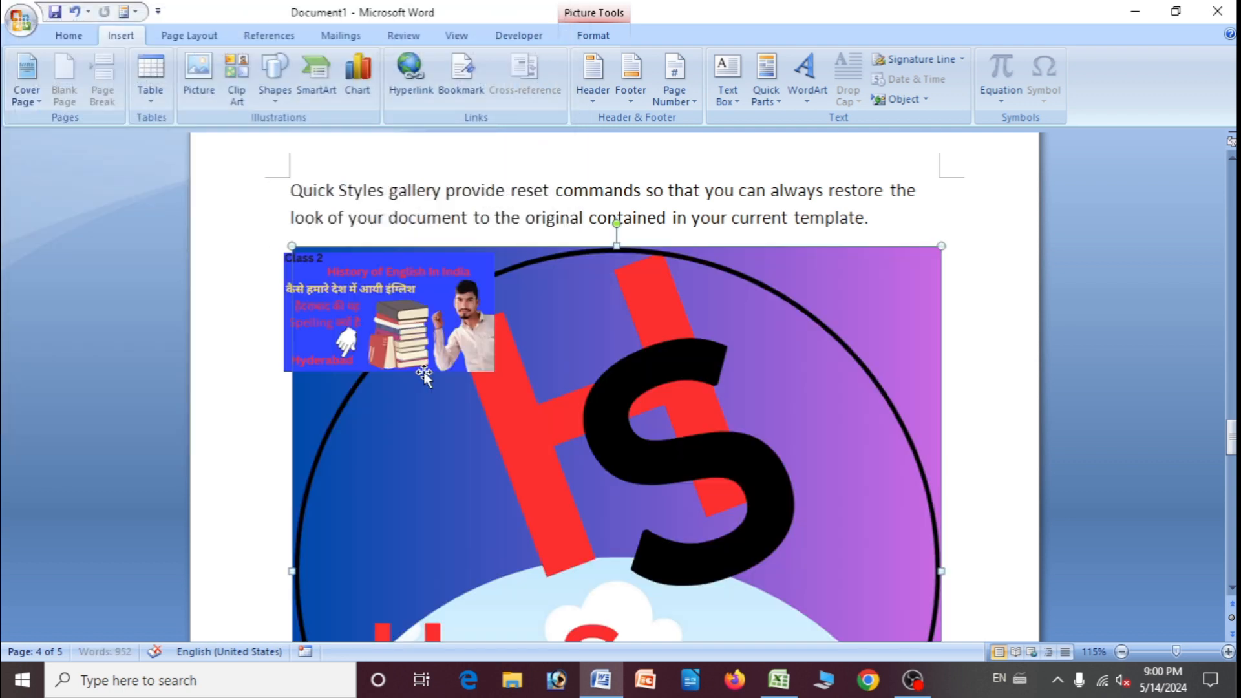
{"action": "left_click_drag", "start_coordinate": [447, 387], "coordinate": [631, 581]}
{"action": "left_click_drag", "start_coordinate": [291, 244], "coordinate": [511, 468]}
Move the History of English picture to the page's right side, and wrap the HS logo In Front of Text, shifting it slightly right.
{"action": "left_click_drag", "start_coordinate": [329, 309], "coordinate": [688, 335]}
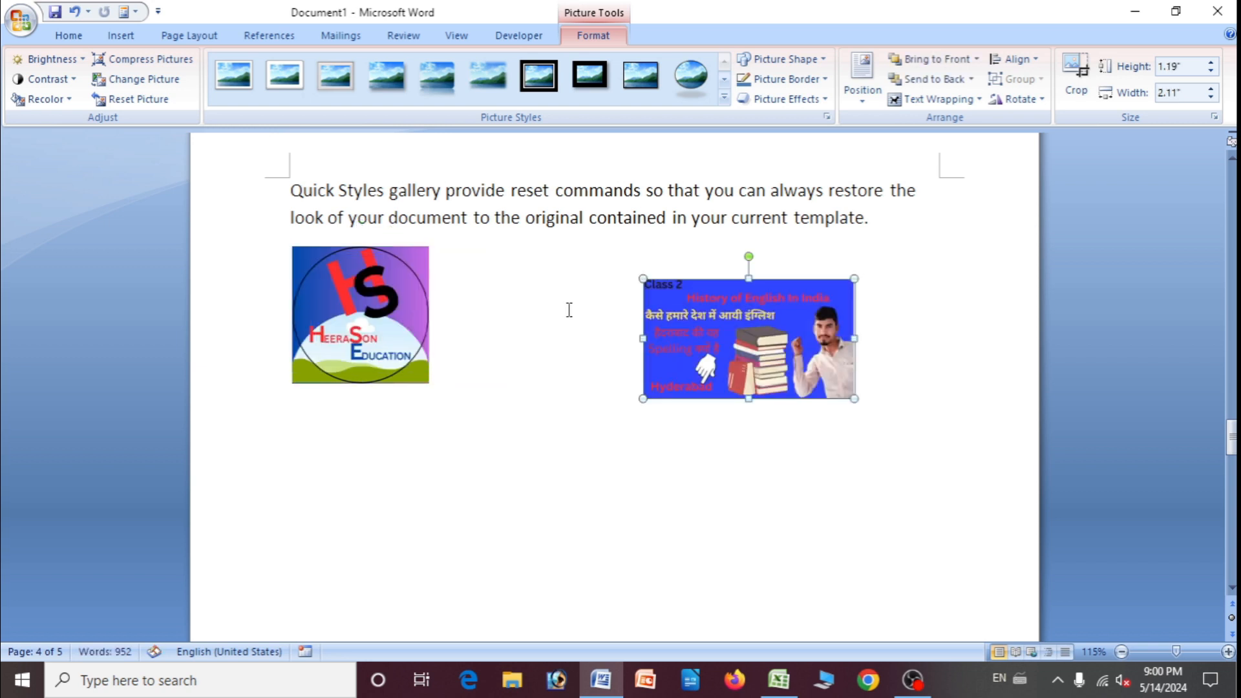
{"action": "left_click", "coordinate": [374, 301]}
{"action": "right_click", "coordinate": [374, 302]}
{"action": "mouse_move", "coordinate": [409, 498]}
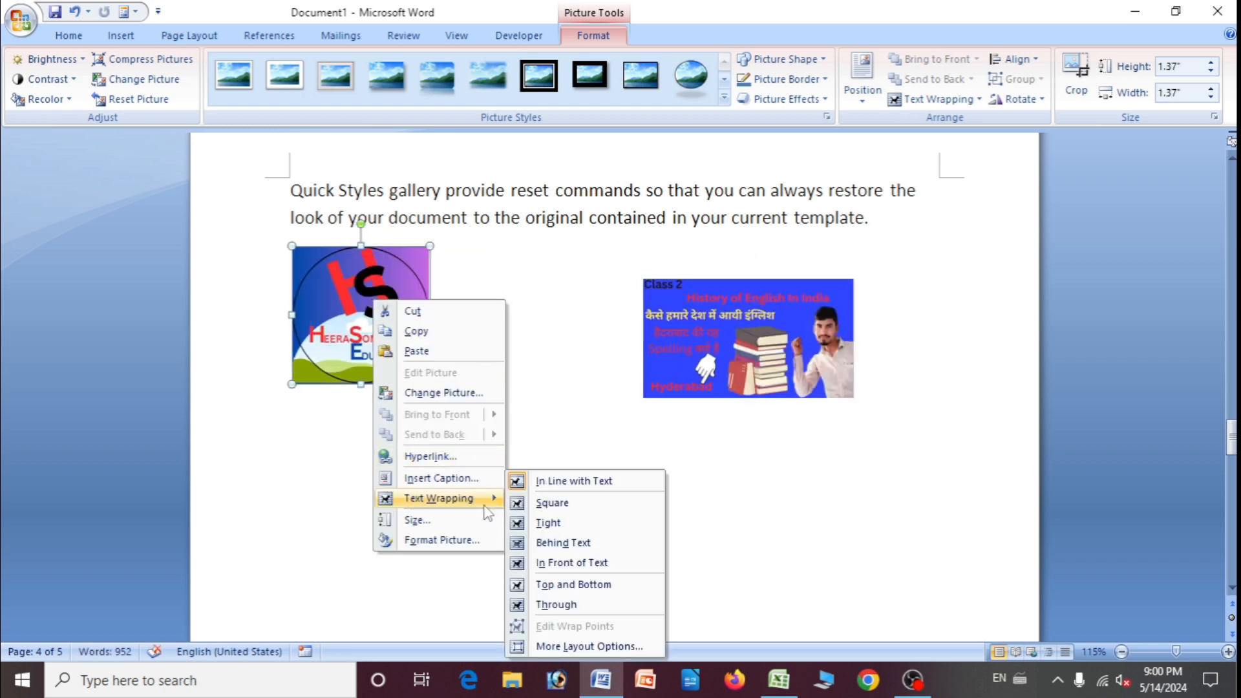
{"action": "left_click", "coordinate": [576, 562]}
{"action": "left_click_drag", "start_coordinate": [356, 345], "coordinate": [378, 352]}
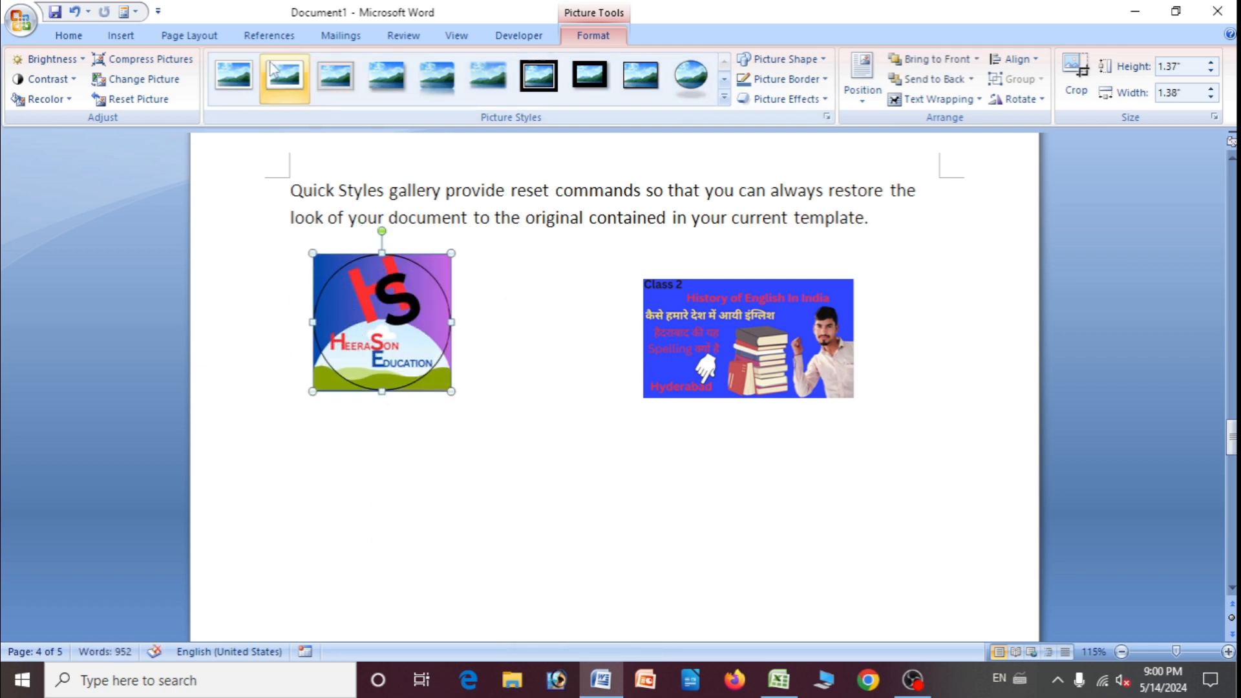
Insert a caption below the HS logo picture using the चित्र संख्या label.
{"action": "left_click", "coordinate": [269, 35]}
{"action": "left_click", "coordinate": [502, 97]}
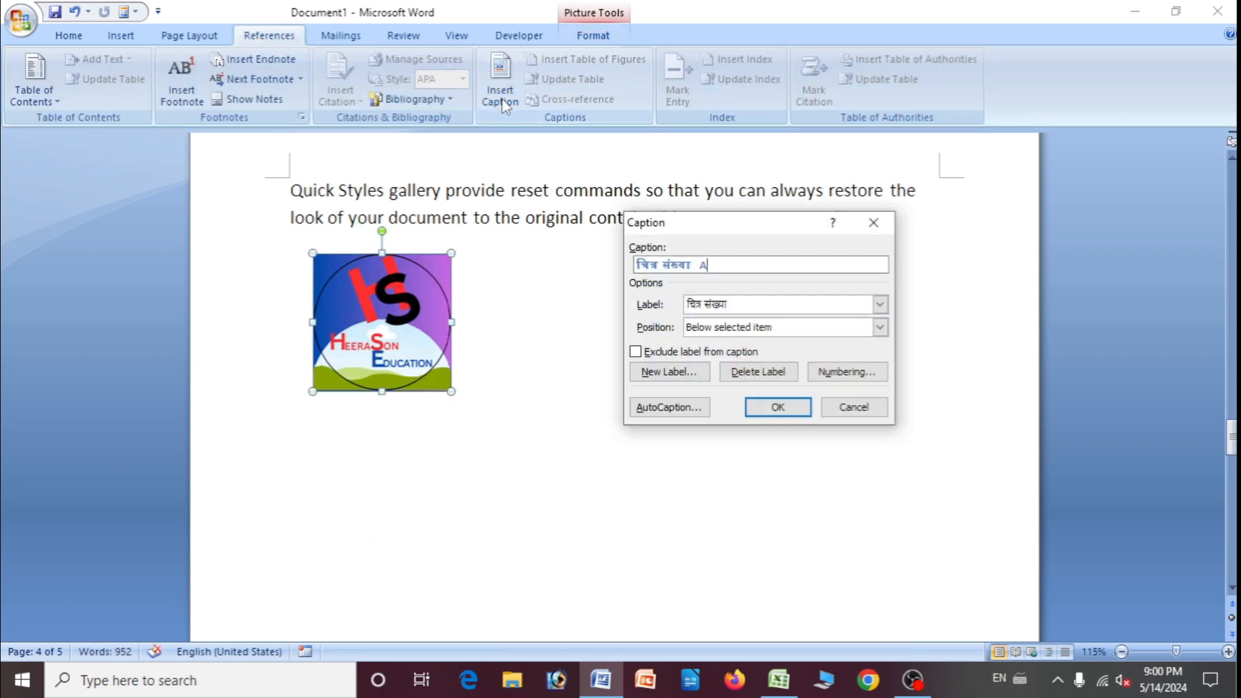
{"action": "left_click", "coordinate": [762, 401]}
Insert a caption below the History of English picture using the चित्र संख्या label.
{"action": "left_click", "coordinate": [708, 354]}
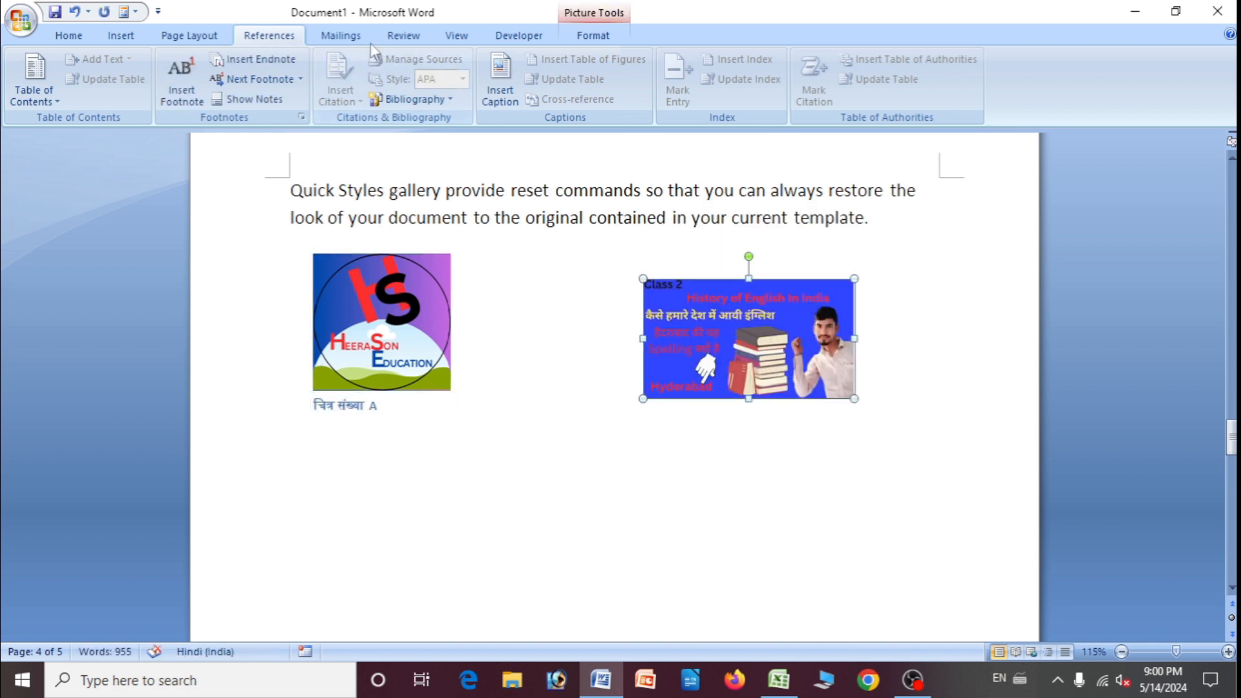
{"action": "left_click", "coordinate": [499, 84]}
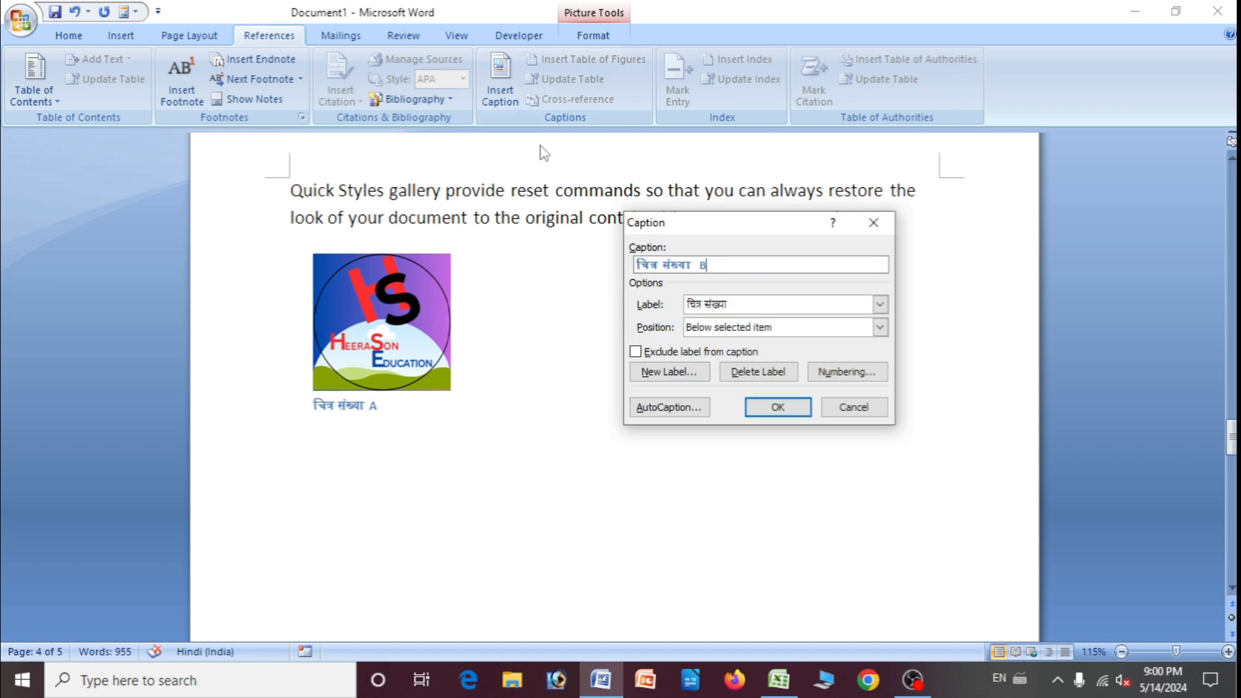
{"action": "left_click", "coordinate": [755, 407]}
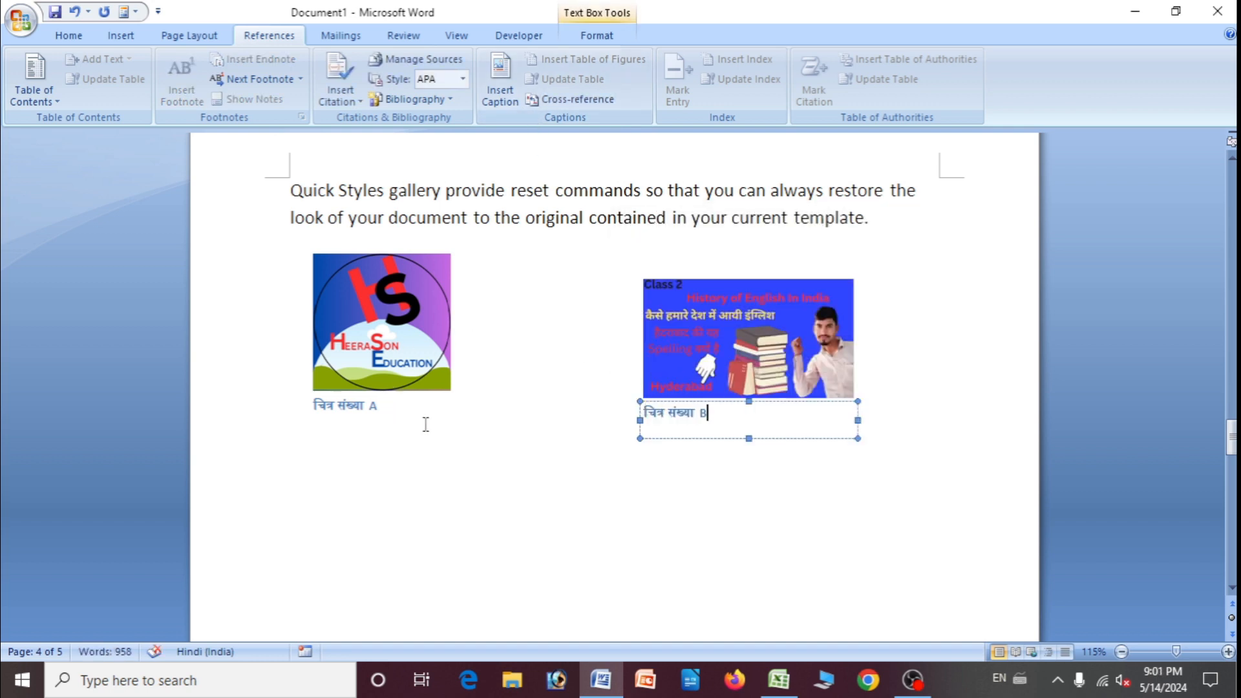
Add several blank lines after the "Quick Styles gallery" paragraph to push the captioned pictures further down the page.
{"action": "left_click", "coordinate": [358, 474]}
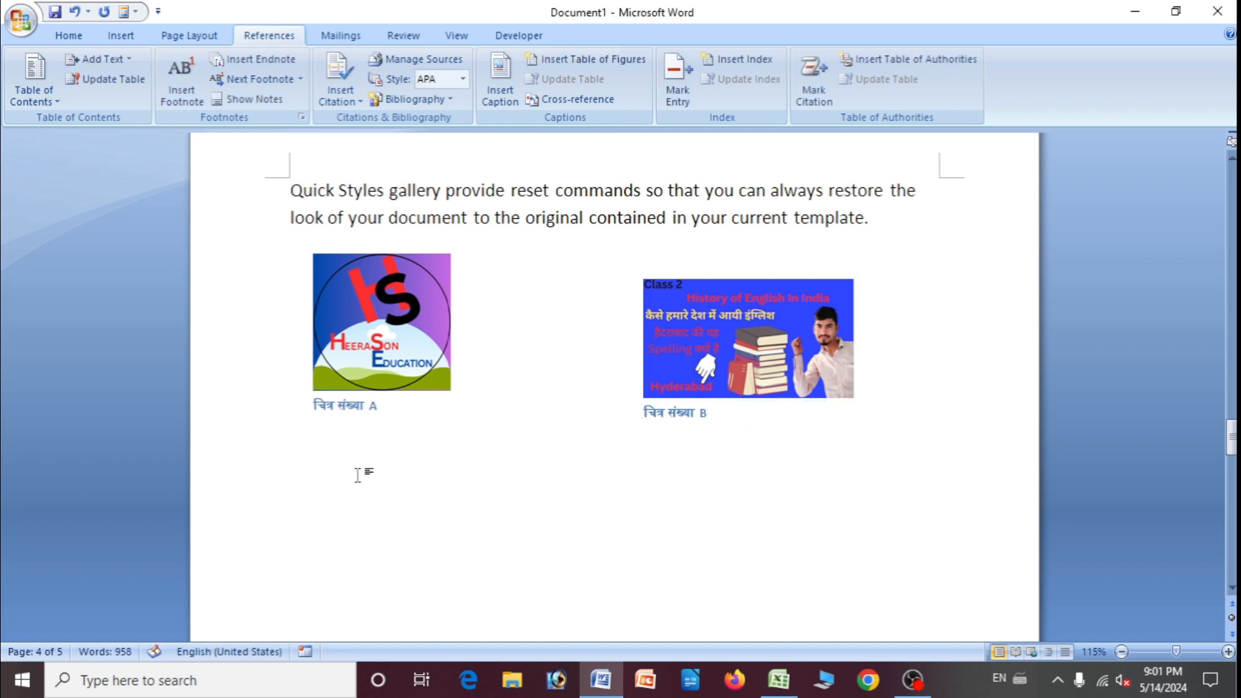
{"action": "key", "text": "Return"}
{"action": "key", "text": "Return"}
{"action": "key", "text": "Return"}
{"action": "key", "text": "Return"}
{"action": "key", "text": "Return"}
{"action": "key", "text": "Return"}
{"action": "key", "text": "Return"}
{"action": "key", "text": "Return"}
{"action": "key", "text": "Return"}
{"action": "key", "text": "Return"}
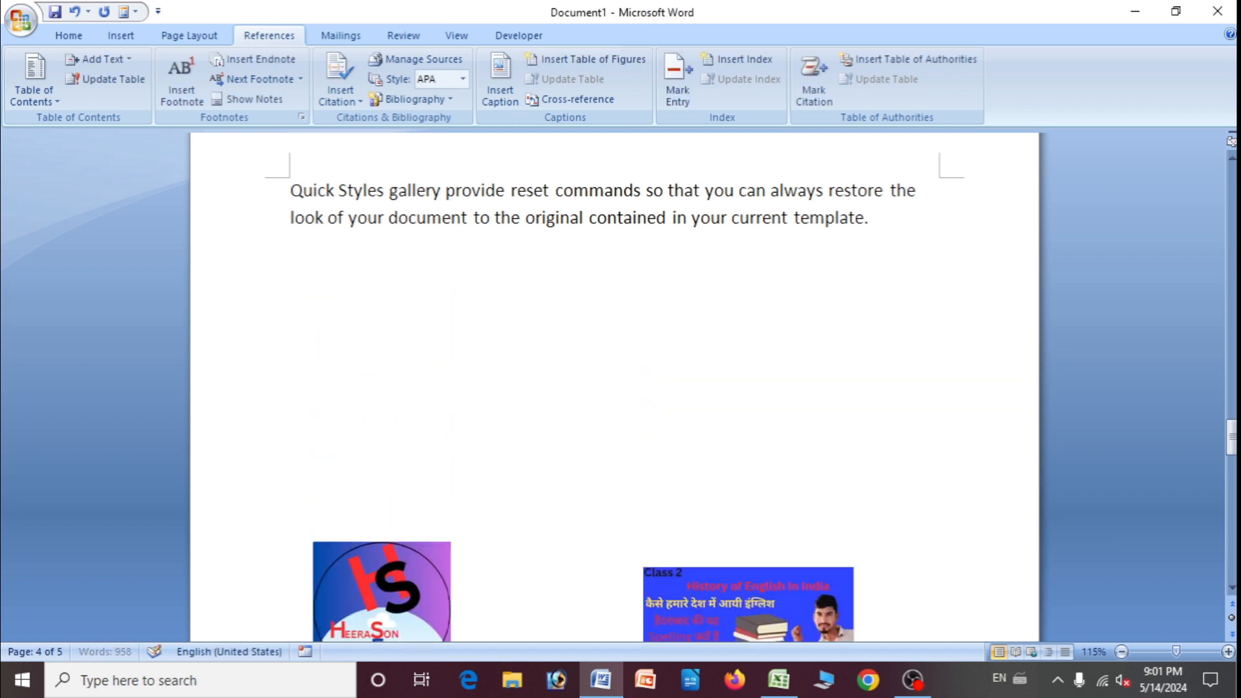
Insert a table of figures for the चित्र संख्या caption label directly below the paragraph, with right-aligned page numbers and a dotted leader.
{"action": "left_click", "coordinate": [320, 257]}
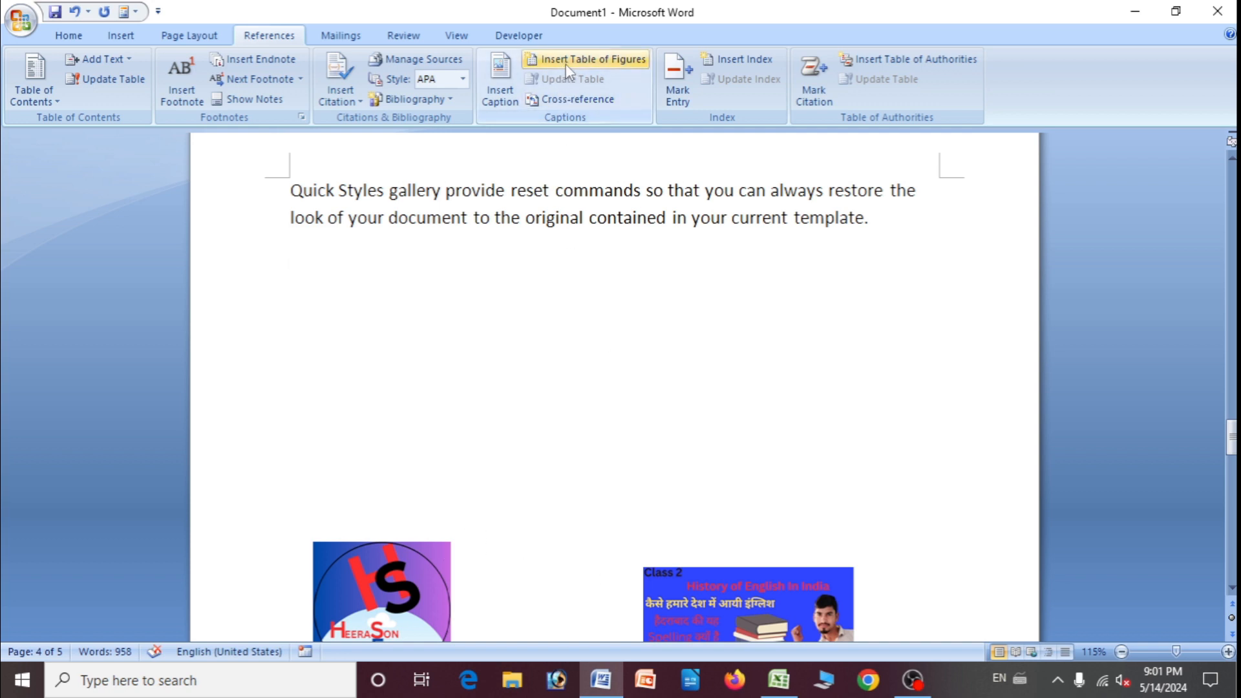
{"action": "left_click", "coordinate": [611, 68]}
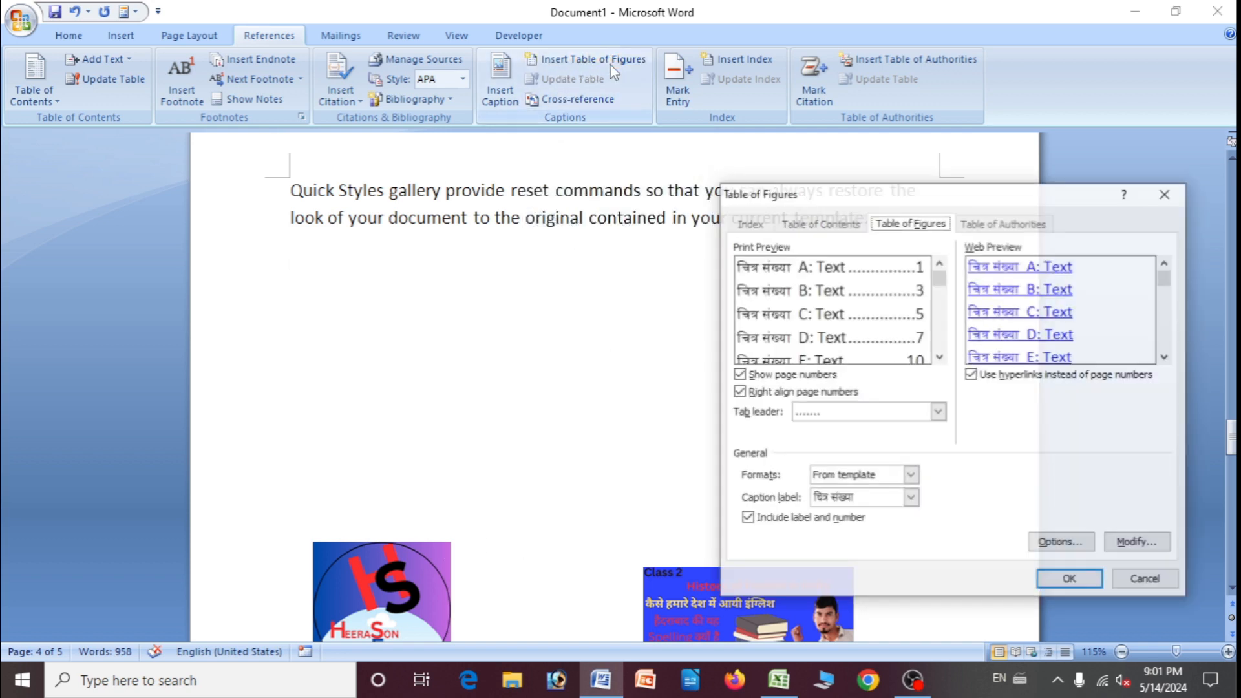
{"action": "left_click", "coordinate": [1069, 579]}
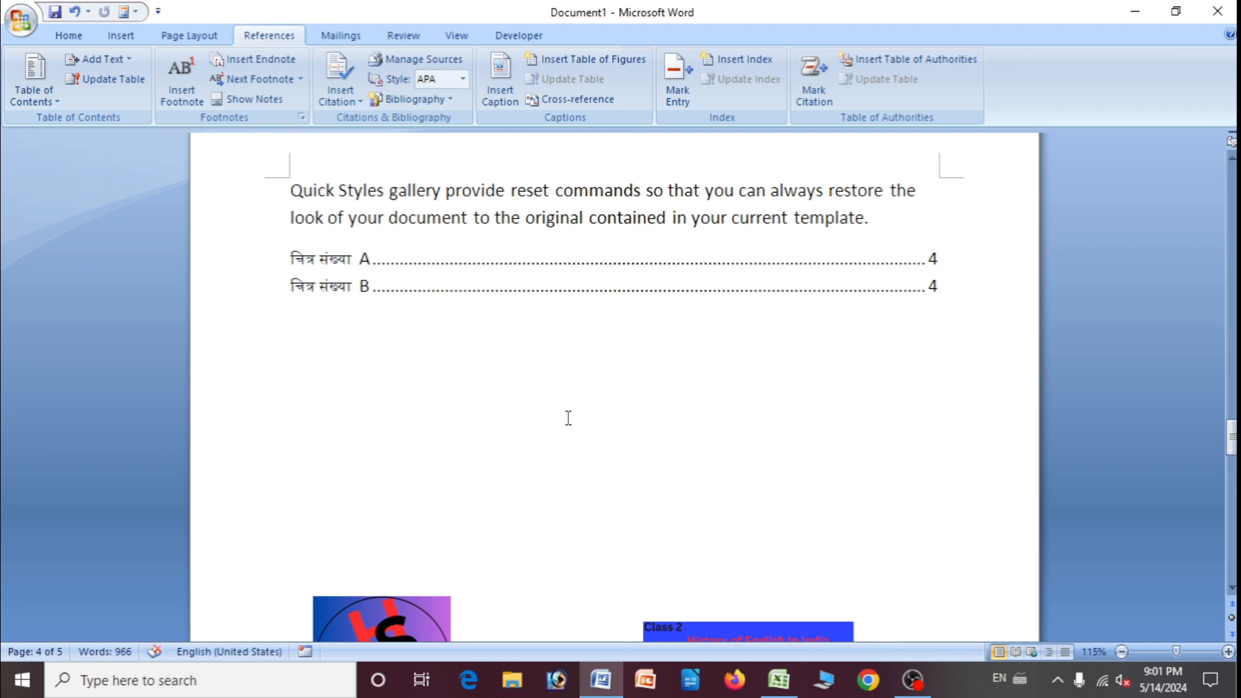
Insert a page break at the blank line between the two captioned pictures and check the pages around it.
{"action": "scroll", "coordinate": [568, 418], "scroll_direction": "down", "scroll_amount": 3}
{"action": "left_click", "coordinate": [672, 430]}
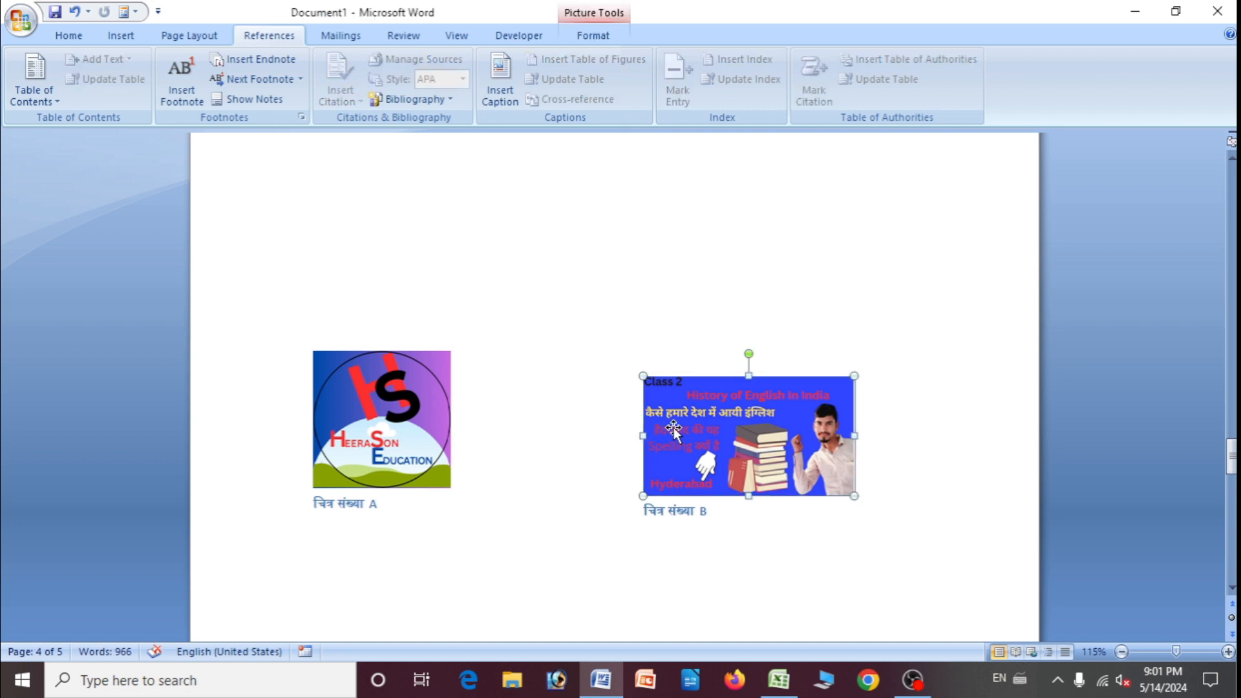
{"action": "left_click", "coordinate": [501, 426]}
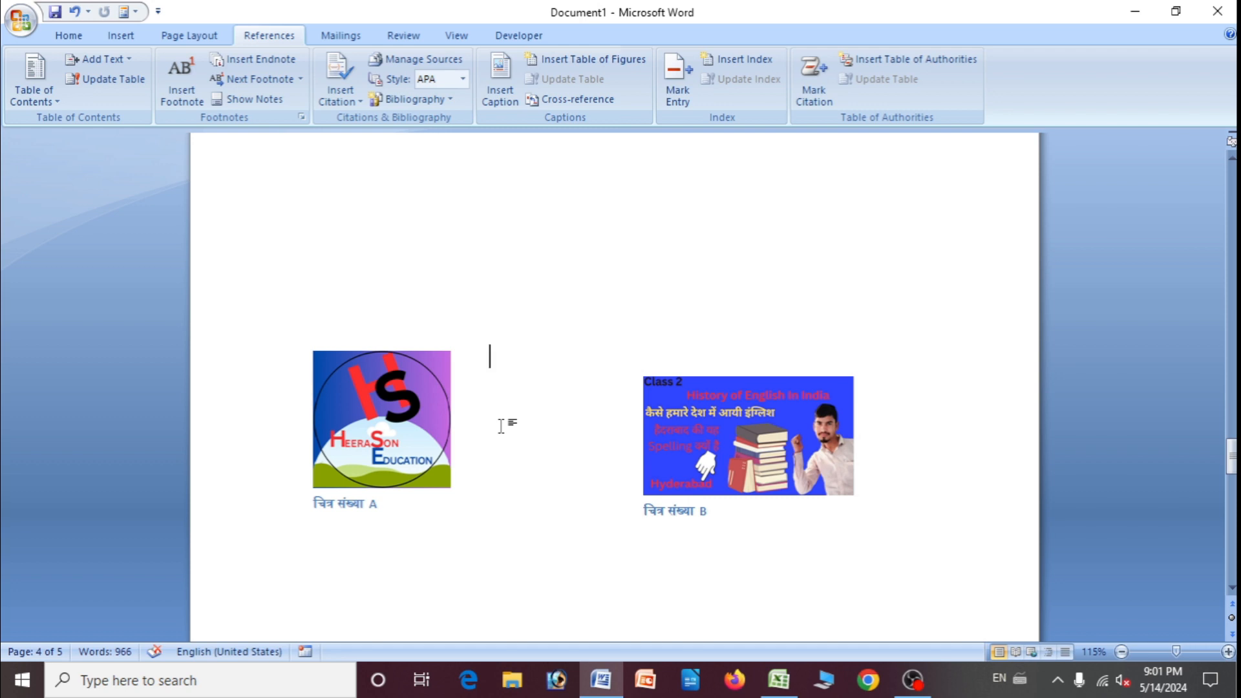
{"action": "key", "text": "ctrl+Return"}
{"action": "scroll", "coordinate": [424, 471], "scroll_direction": "up", "scroll_amount": 15}
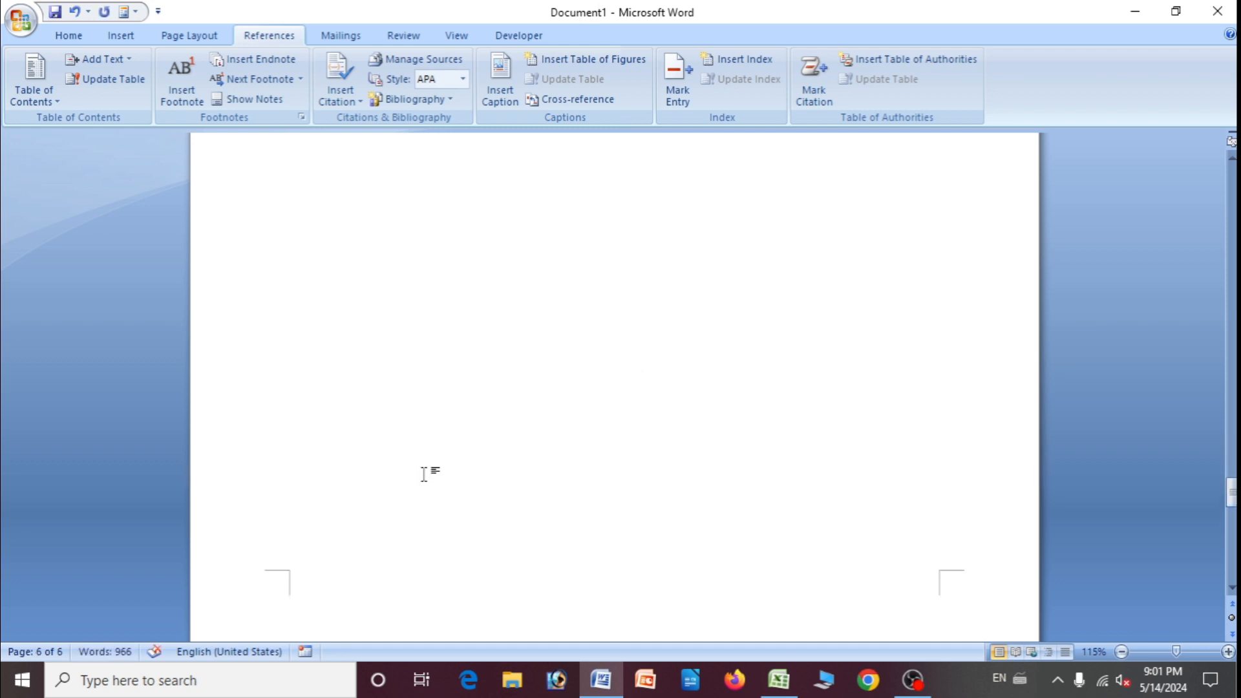
{"action": "scroll", "coordinate": [424, 474], "scroll_direction": "down", "scroll_amount": 15}
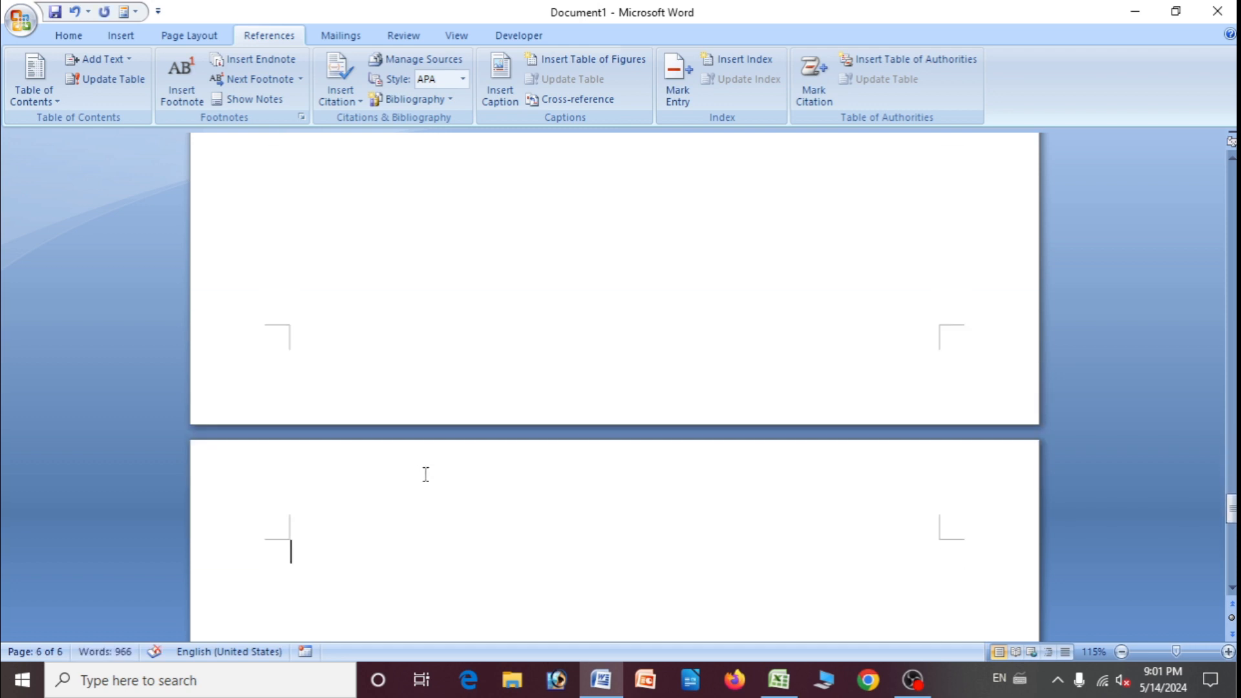
{"action": "scroll", "coordinate": [426, 474], "scroll_direction": "up", "scroll_amount": 15}
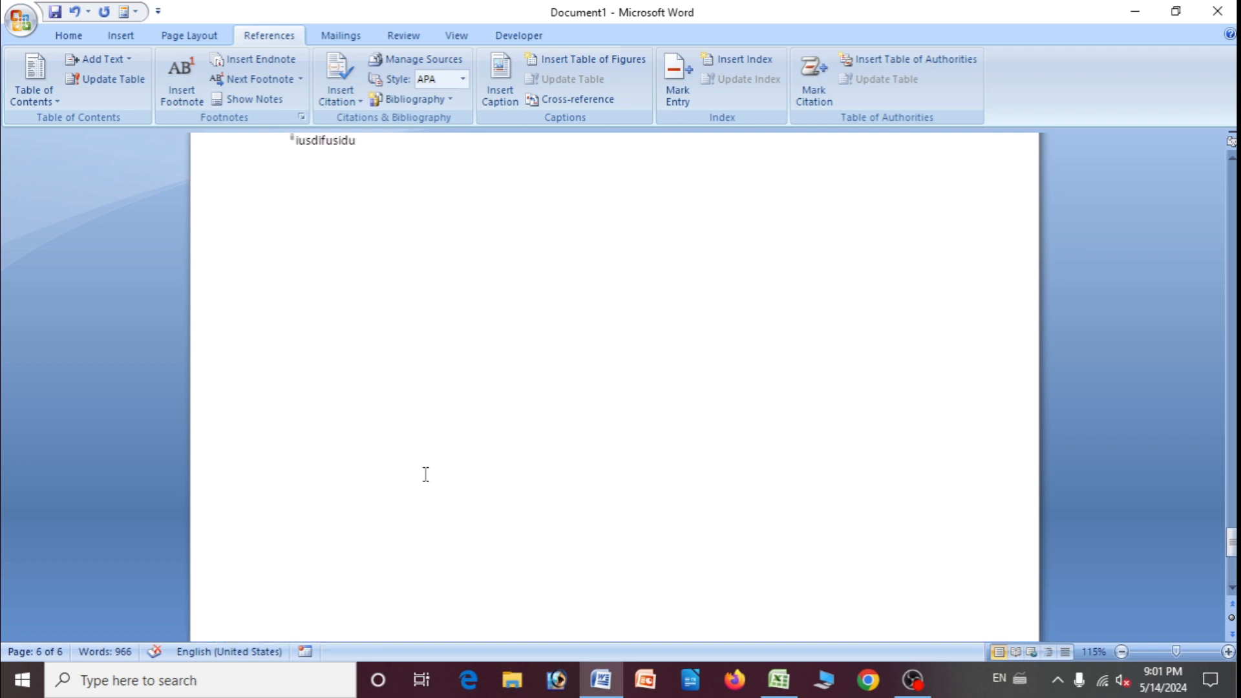
{"action": "scroll", "coordinate": [424, 473], "scroll_direction": "up", "scroll_amount": 10}
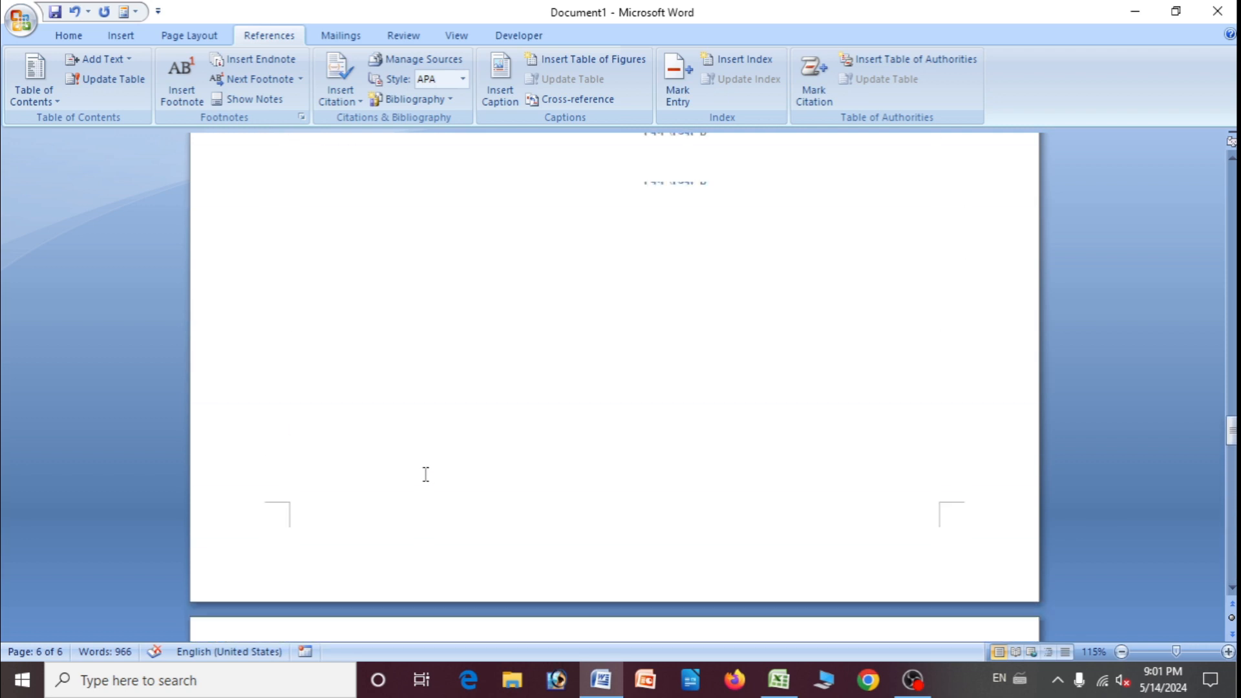
Reposition the HS logo picture so it sits slightly to the right above its caption.
{"action": "left_click", "coordinate": [392, 323]}
{"action": "scroll", "coordinate": [392, 322], "scroll_direction": "up", "scroll_amount": 8}
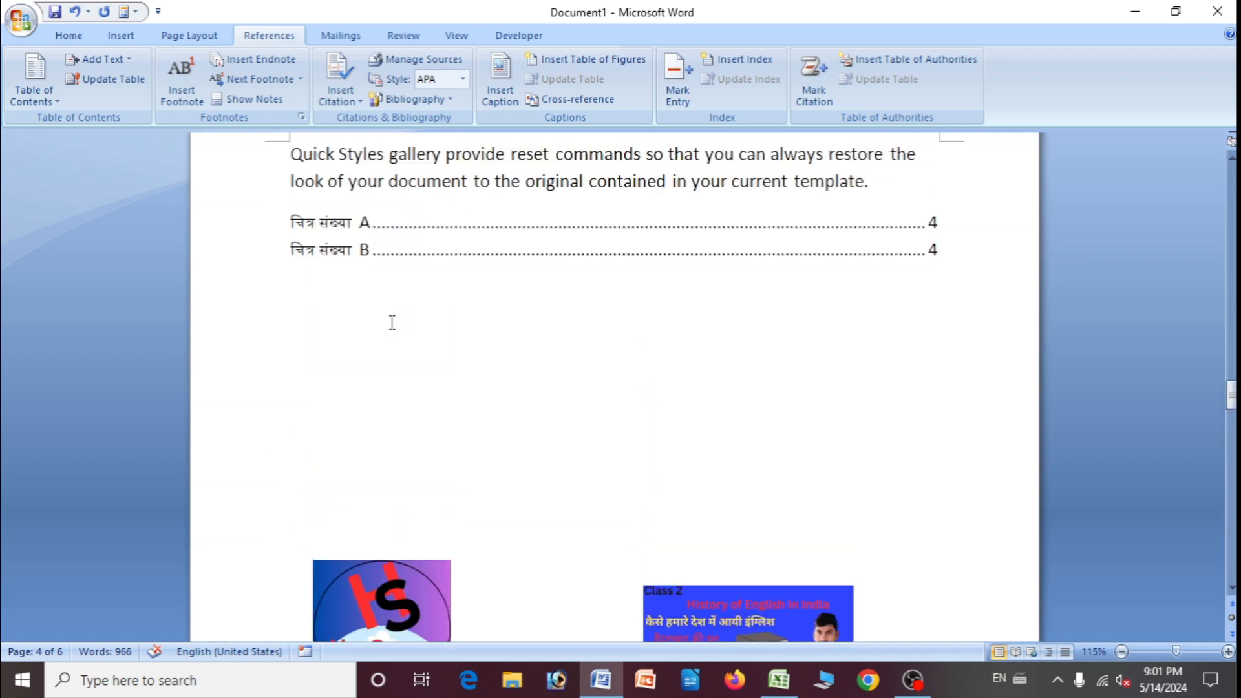
{"action": "scroll", "coordinate": [394, 523], "scroll_direction": "down", "scroll_amount": 3}
{"action": "left_click", "coordinate": [362, 579]}
{"action": "scroll", "coordinate": [362, 578], "scroll_direction": "down", "scroll_amount": 5}
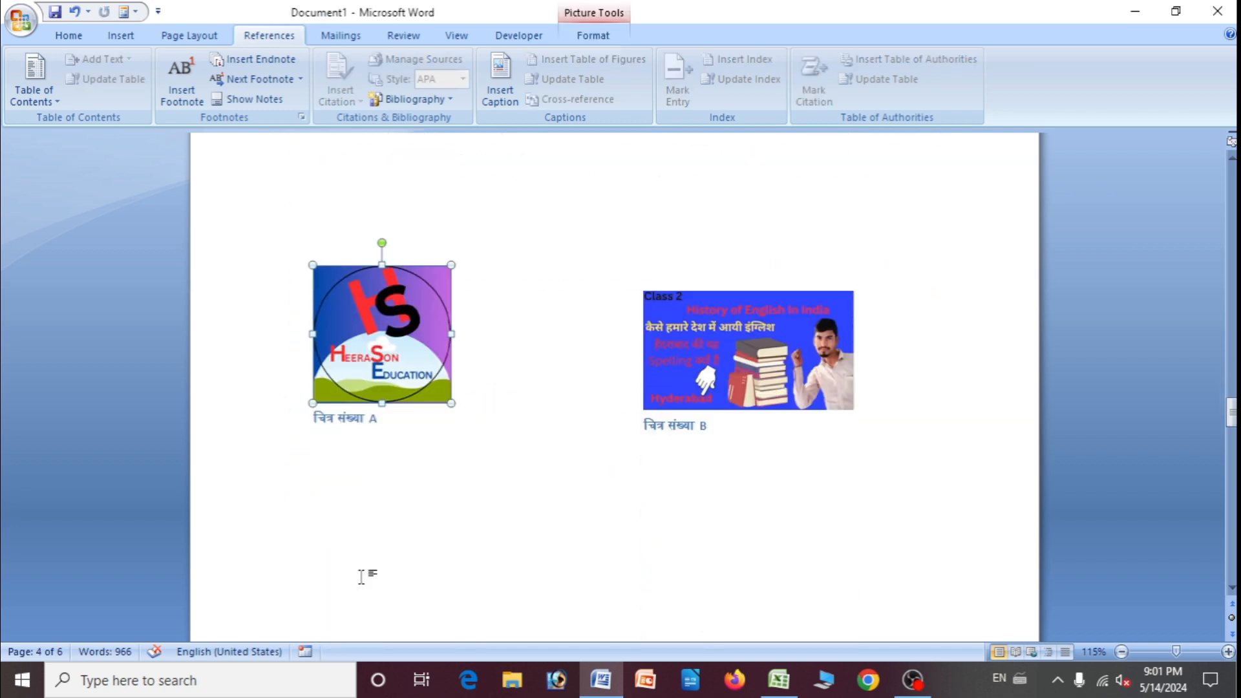
{"action": "left_click_drag", "start_coordinate": [356, 336], "coordinate": [357, 579]}
{"action": "key", "text": "ctrl+z"}
Follow the चित्र संख्या A entry in the table of figures to its caption under the HS logo.
{"action": "scroll", "coordinate": [889, 452], "scroll_direction": "down", "scroll_amount": 10}
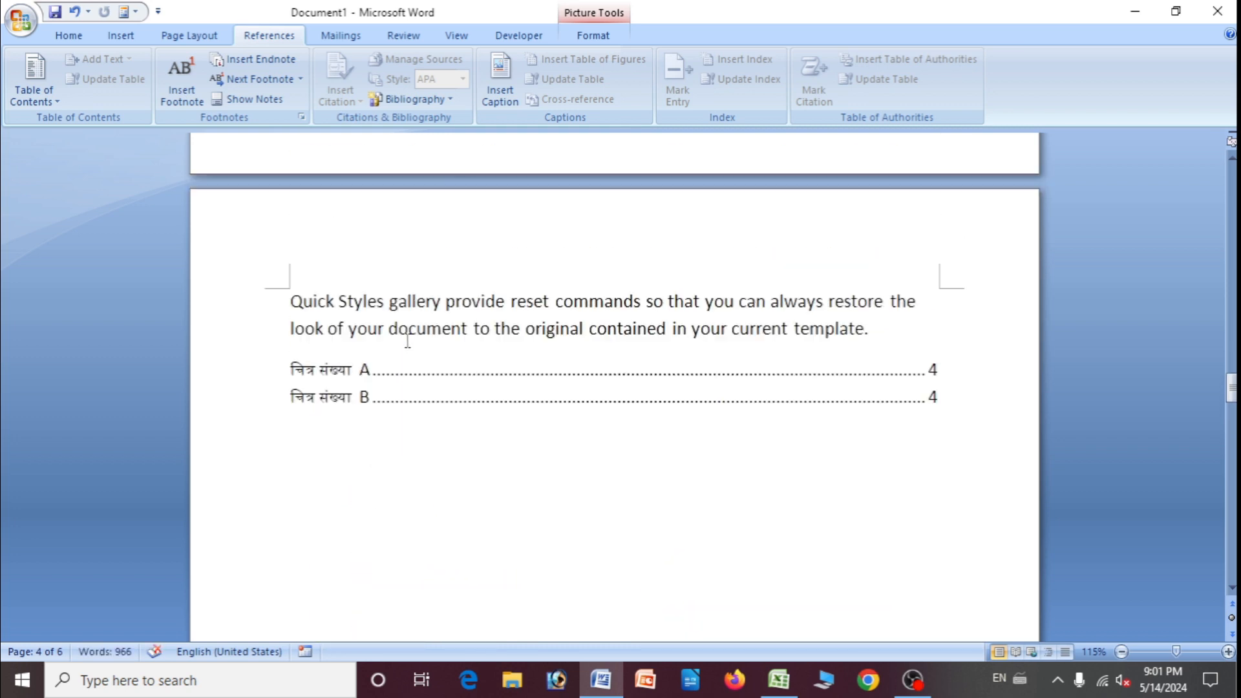
{"action": "scroll", "coordinate": [889, 452], "scroll_direction": "up", "scroll_amount": 2}
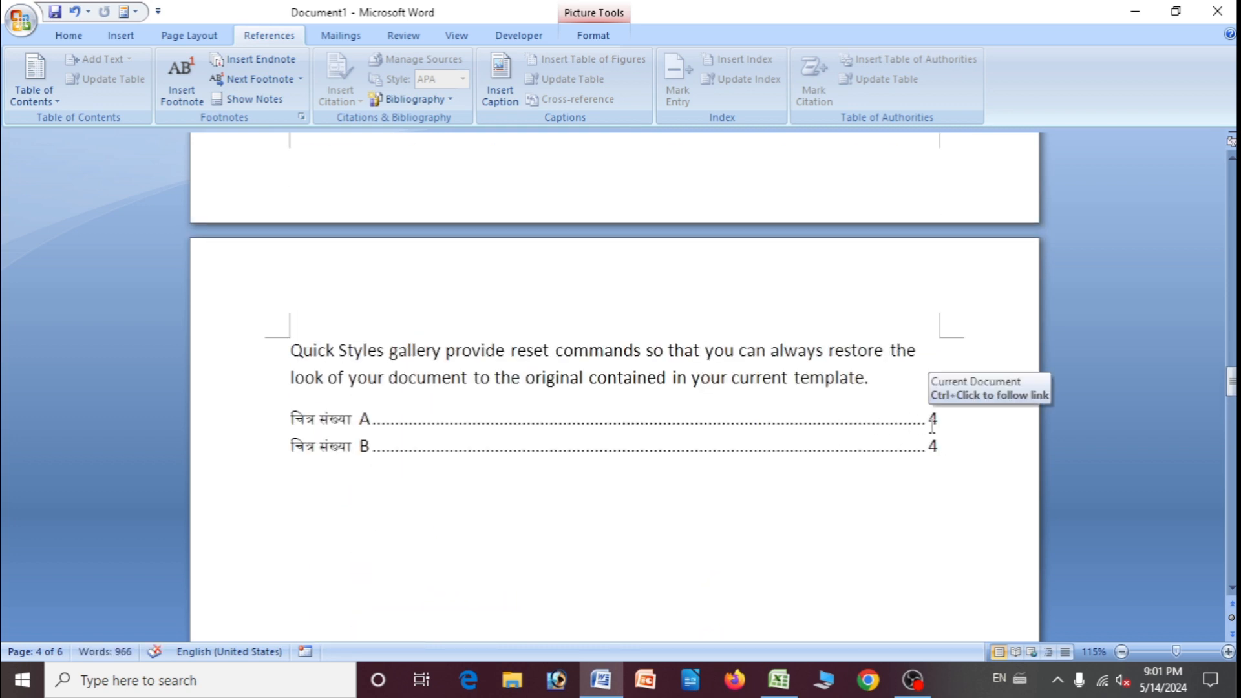
{"action": "left_click", "coordinate": [533, 427], "text": "ctrl"}
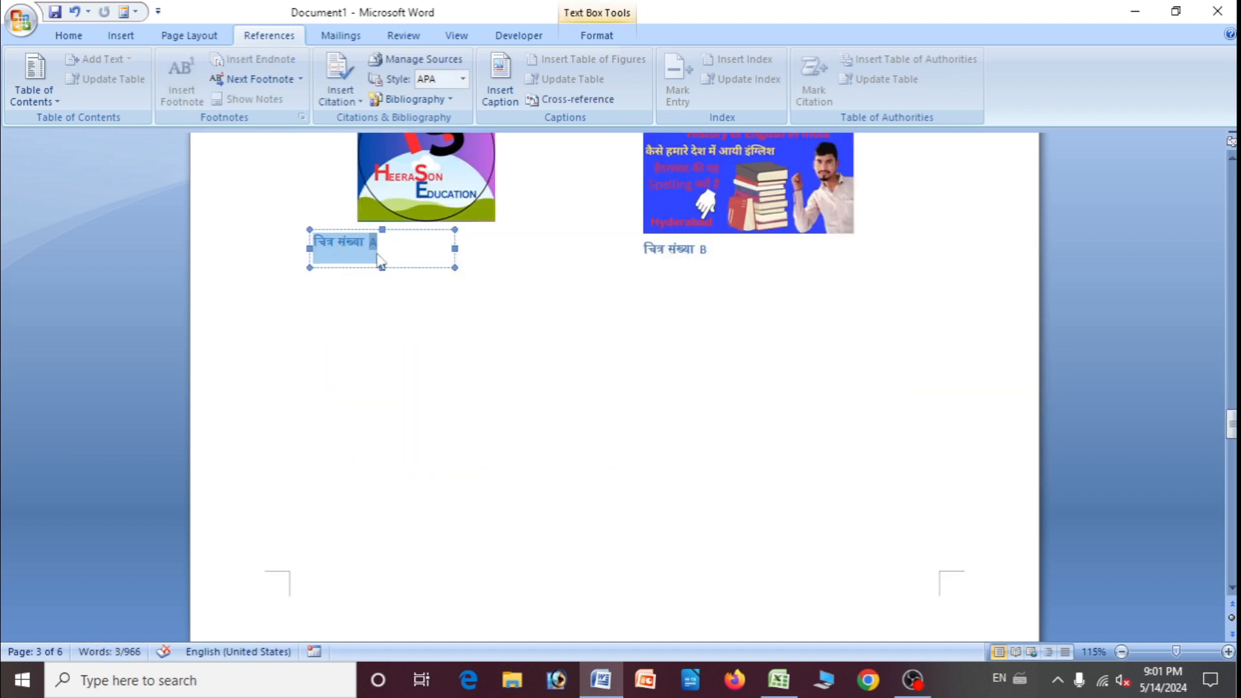
{"action": "scroll", "coordinate": [357, 254], "scroll_direction": "up", "scroll_amount": 2}
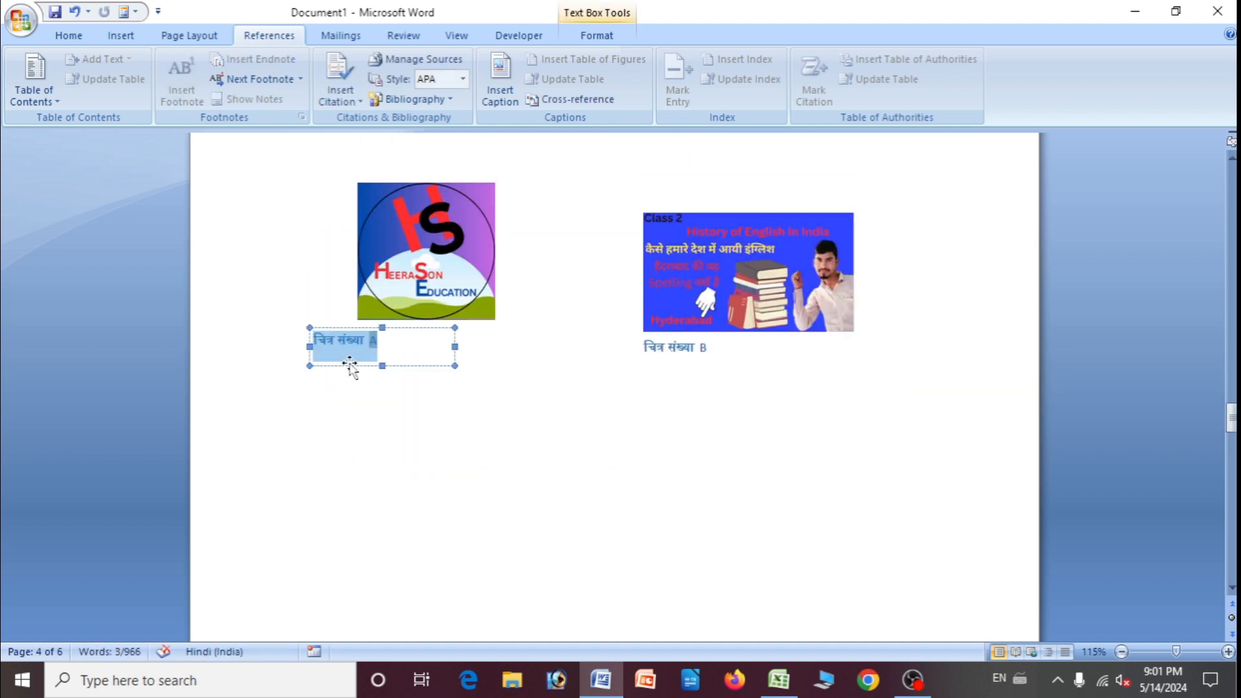
Follow the चित्र संख्या B entry in the table of figures to its caption, and return to the table.
{"action": "scroll", "coordinate": [477, 360], "scroll_direction": "up", "scroll_amount": 9}
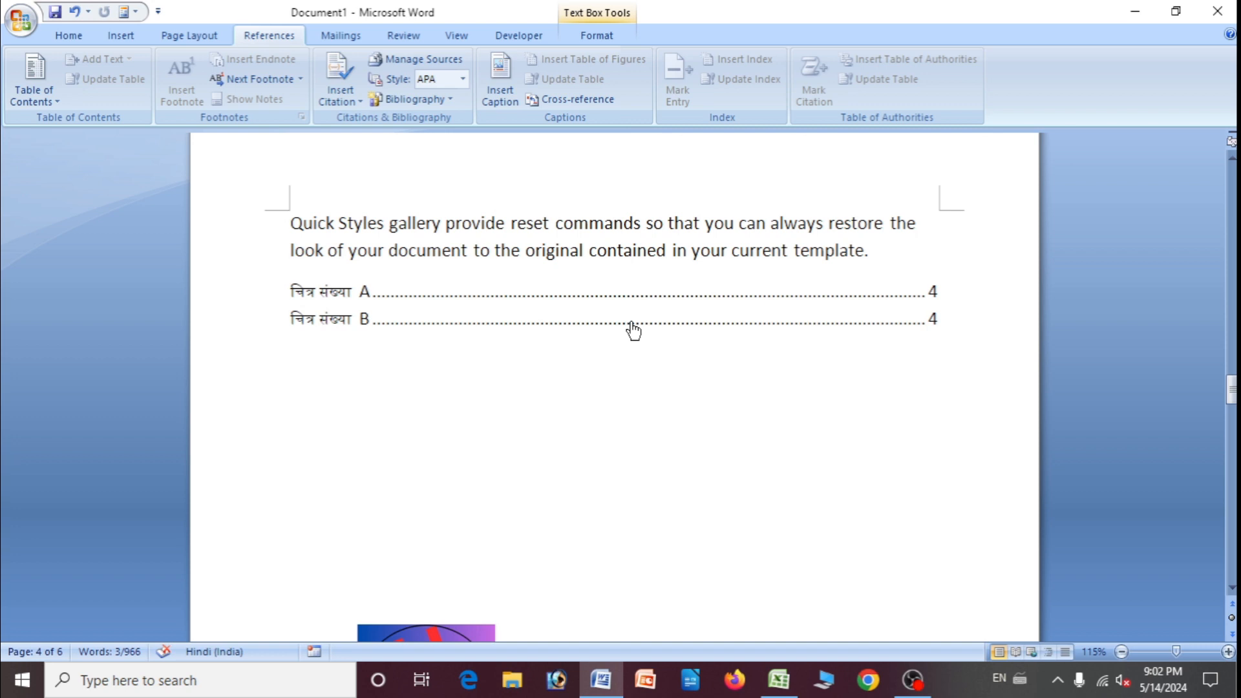
{"action": "left_click", "coordinate": [573, 332], "text": "ctrl"}
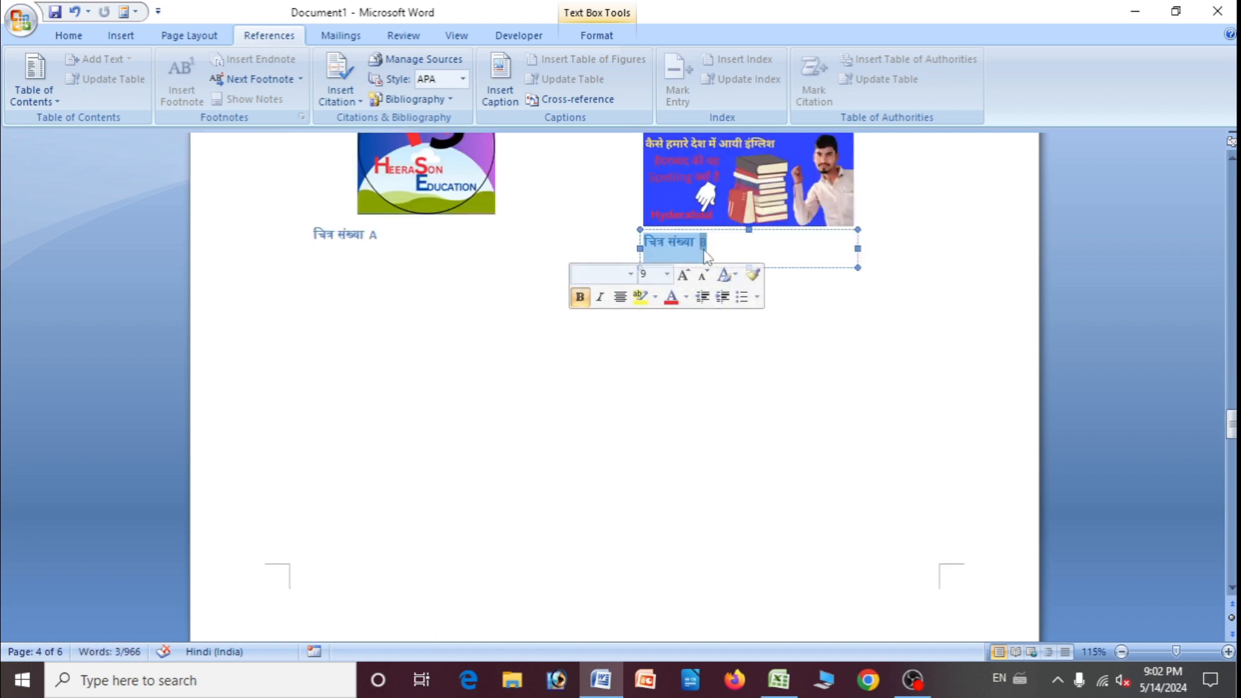
{"action": "scroll", "coordinate": [398, 385], "scroll_direction": "up", "scroll_amount": 10}
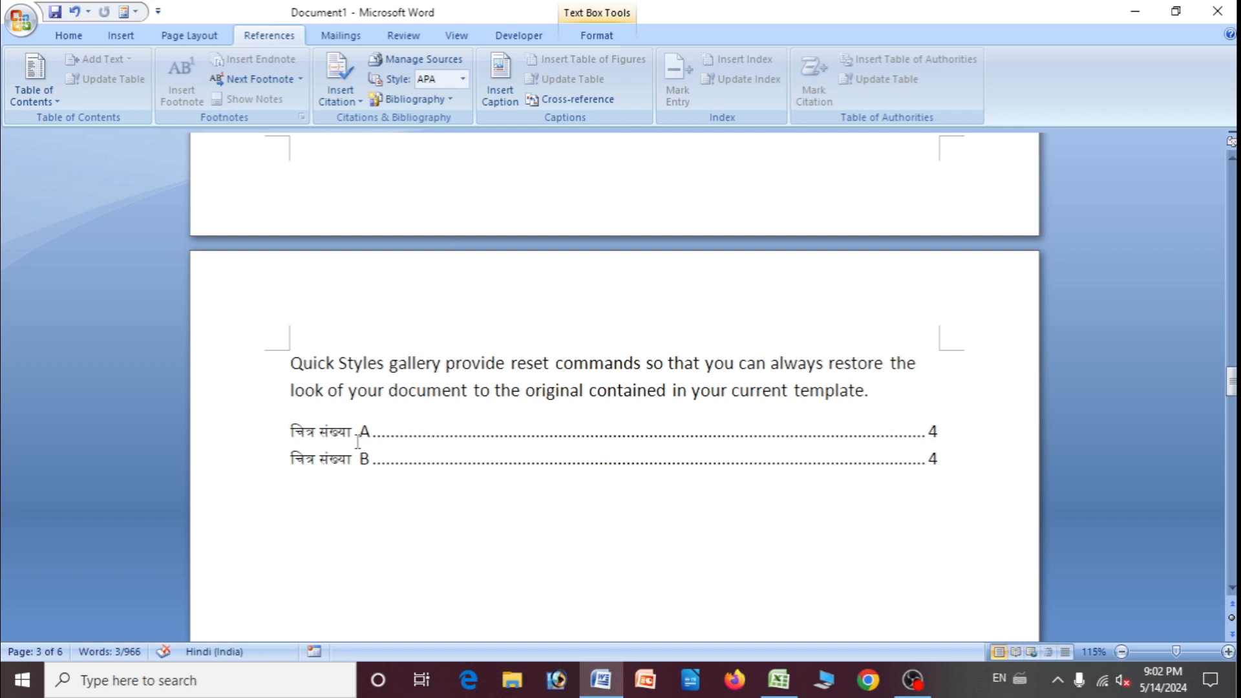
Insert the picture named 1 from the YouTube thumbnails folder after "choosing a look" in the paragraph below the bibliography.
{"action": "scroll", "coordinate": [435, 223], "scroll_direction": "up", "scroll_amount": 5}
{"action": "left_click", "coordinate": [412, 216]}
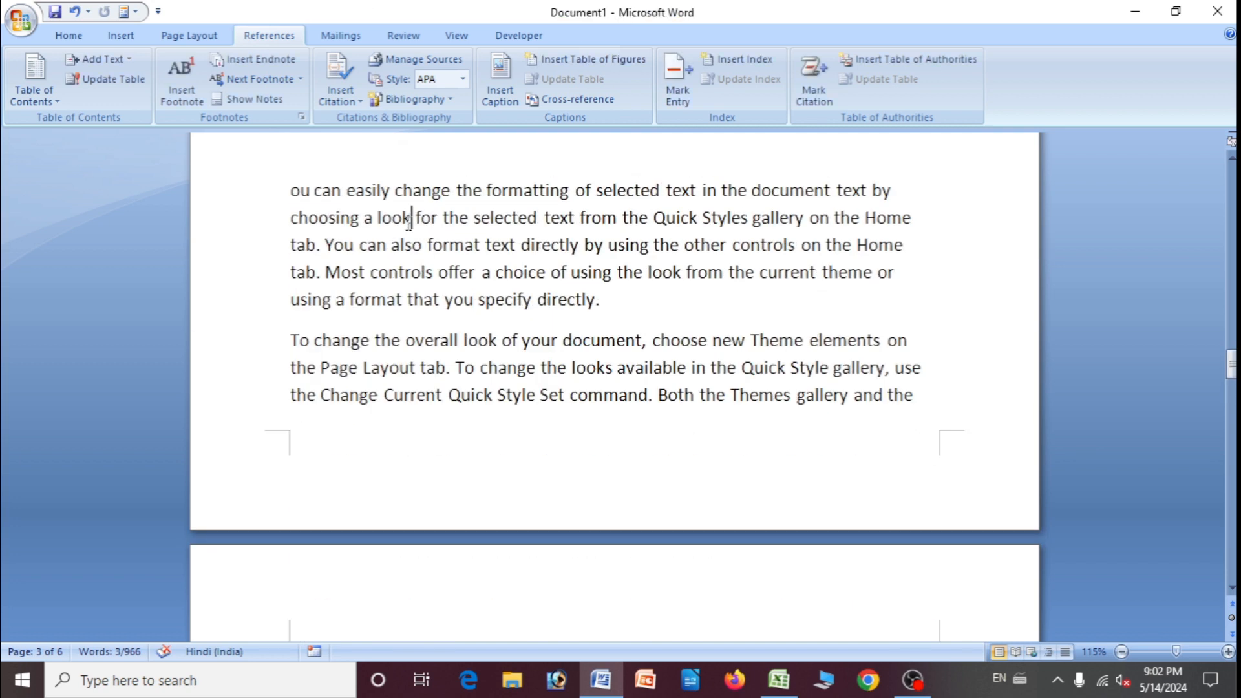
{"action": "left_click", "coordinate": [126, 36]}
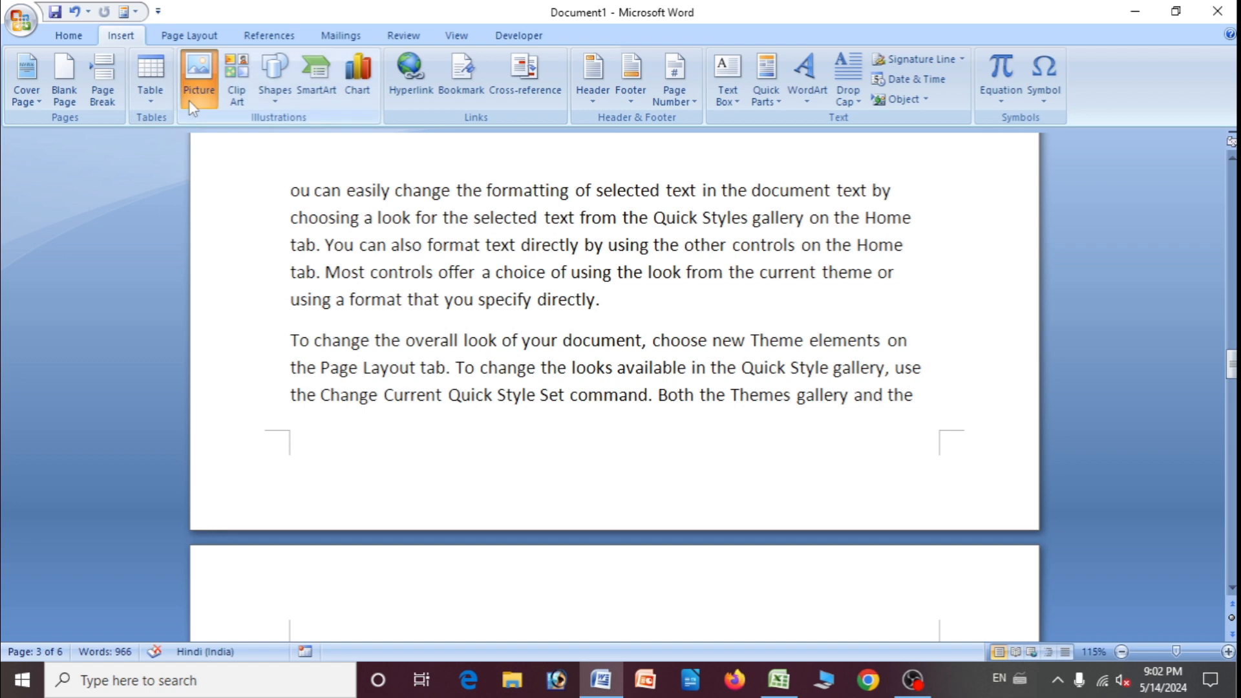
{"action": "left_click", "coordinate": [190, 97]}
{"action": "left_click", "coordinate": [210, 155]}
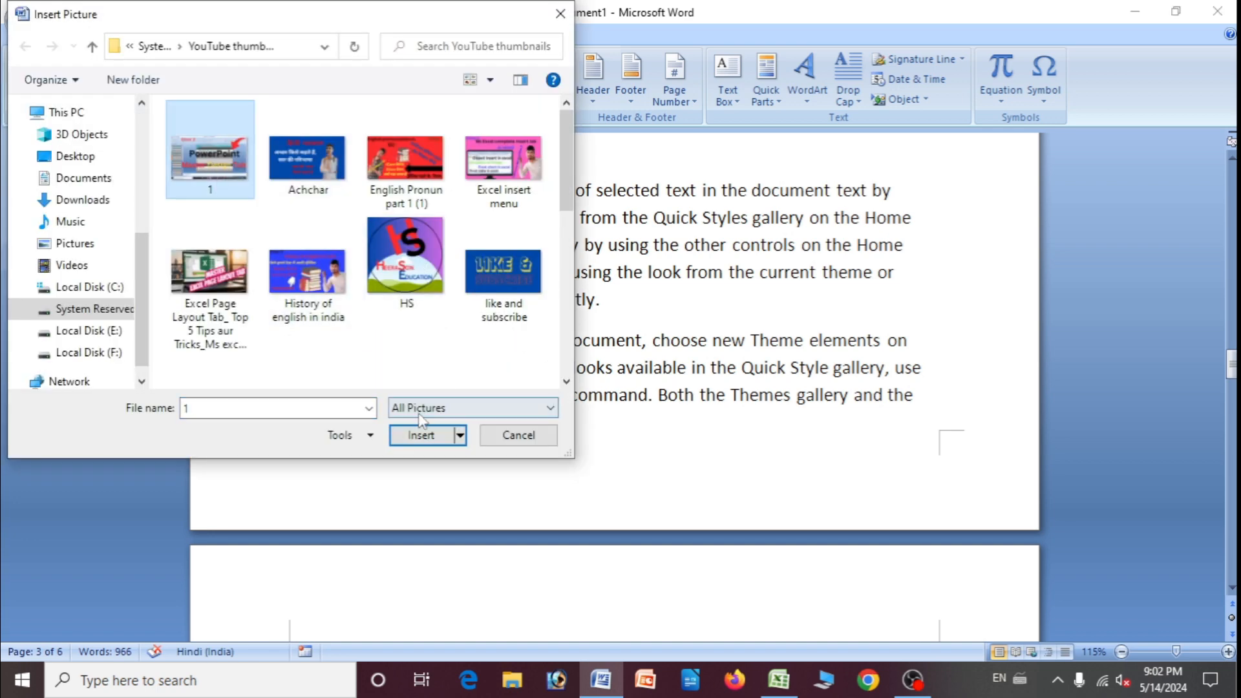
{"action": "left_click", "coordinate": [421, 436]}
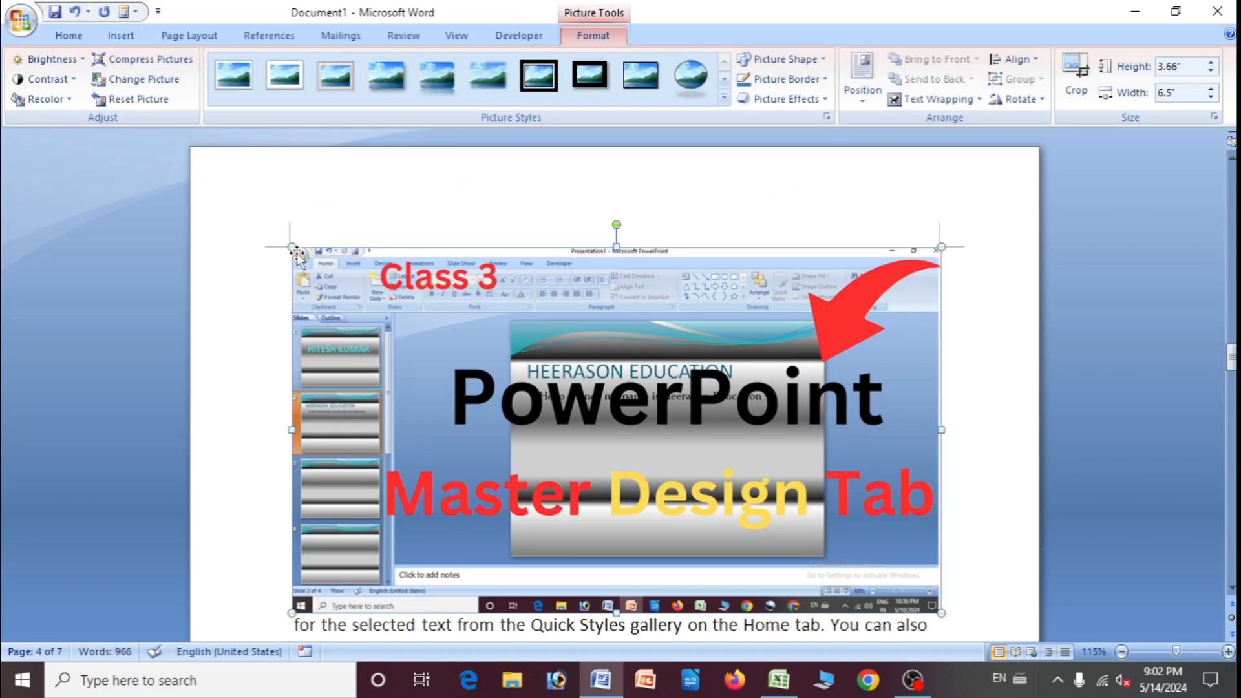
Shrink the inserted PowerPoint picture to about 0.92" high and 1.63" wide.
{"action": "left_click_drag", "start_coordinate": [294, 249], "coordinate": [644, 575]}
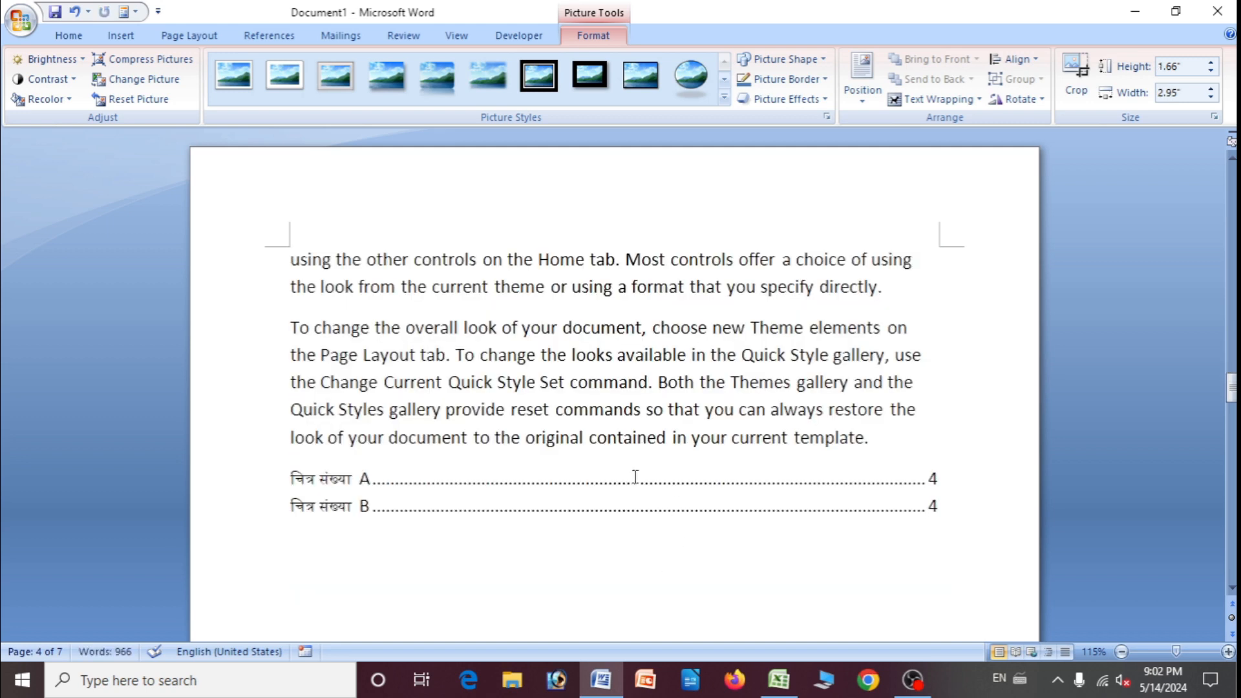
{"action": "scroll", "coordinate": [539, 444], "scroll_direction": "up", "scroll_amount": 8}
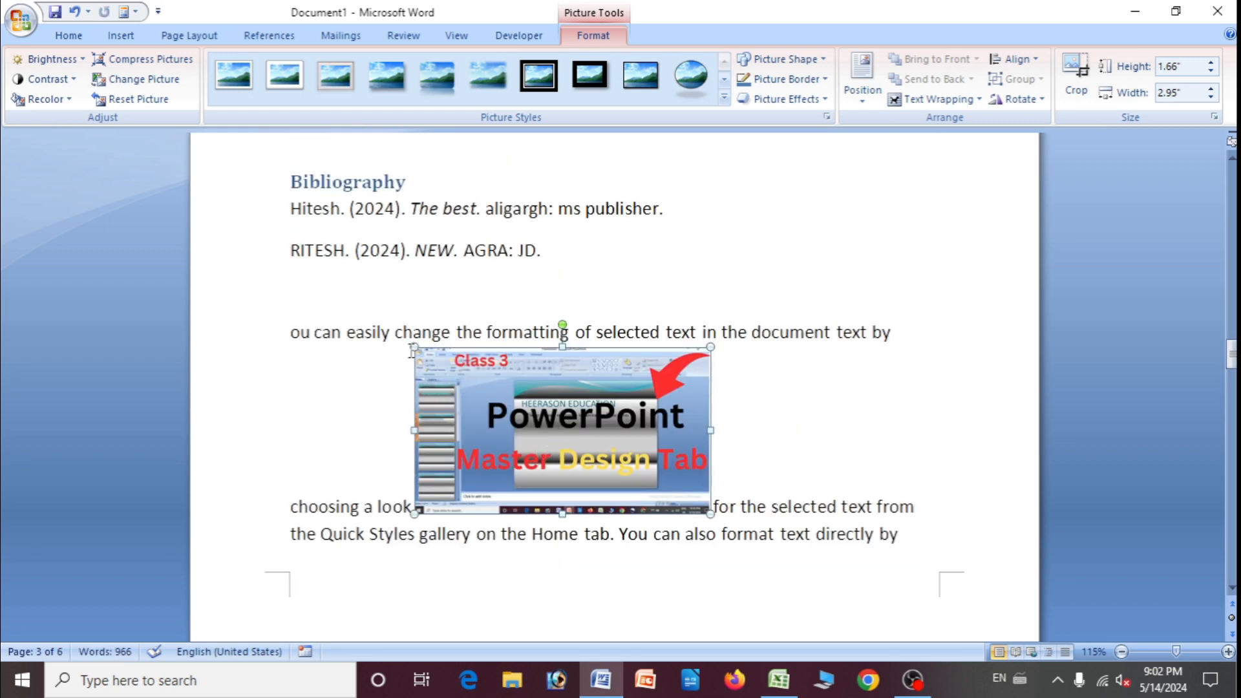
{"action": "left_click_drag", "start_coordinate": [414, 347], "coordinate": [546, 422]}
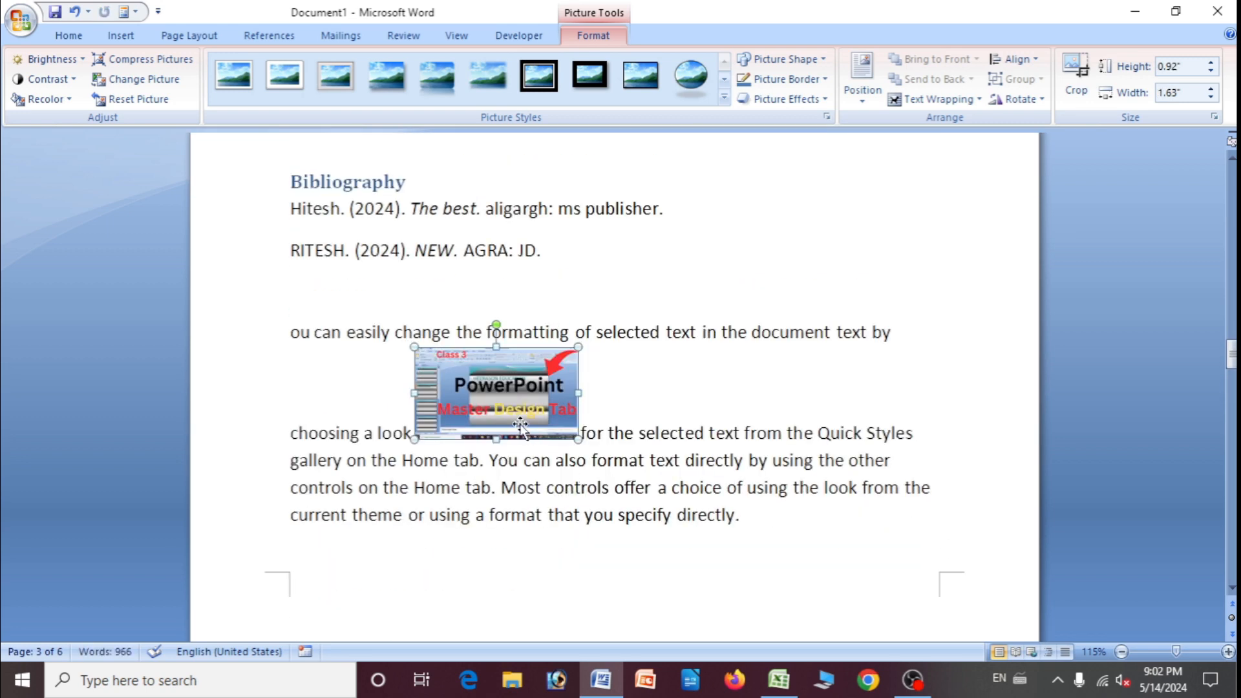
Set the PowerPoint picture's text wrapping to In Front of Text and move it down over the last line of page 3.
{"action": "right_click", "coordinate": [501, 397]}
{"action": "mouse_move", "coordinate": [569, 587]}
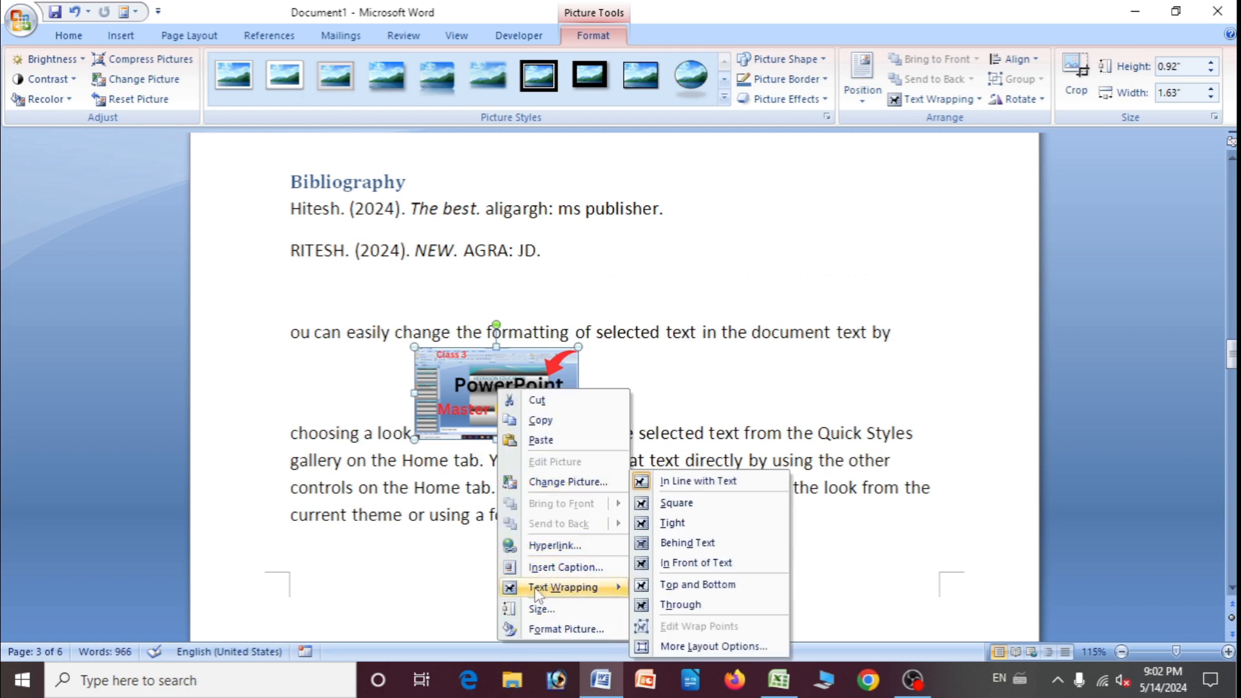
{"action": "left_click", "coordinate": [688, 565]}
{"action": "left_click_drag", "start_coordinate": [534, 411], "coordinate": [466, 609]}
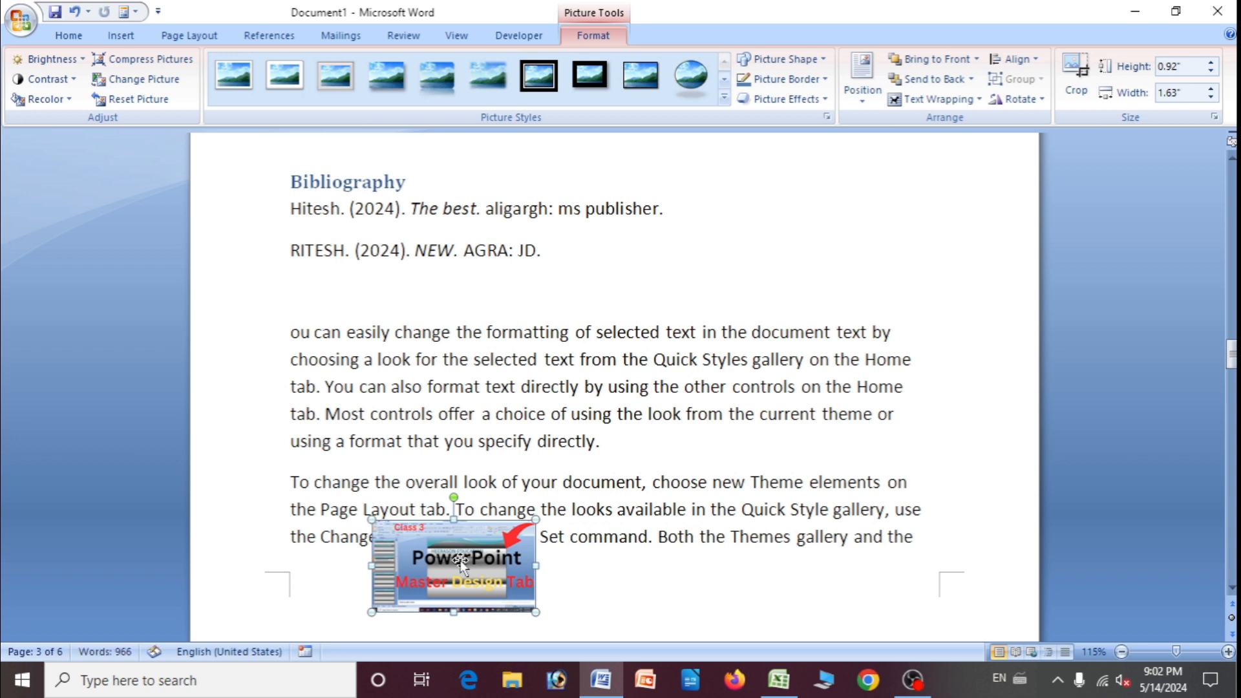
Add a caption below the PowerPoint picture using the चित्र संख्या label.
{"action": "left_click", "coordinate": [269, 35]}
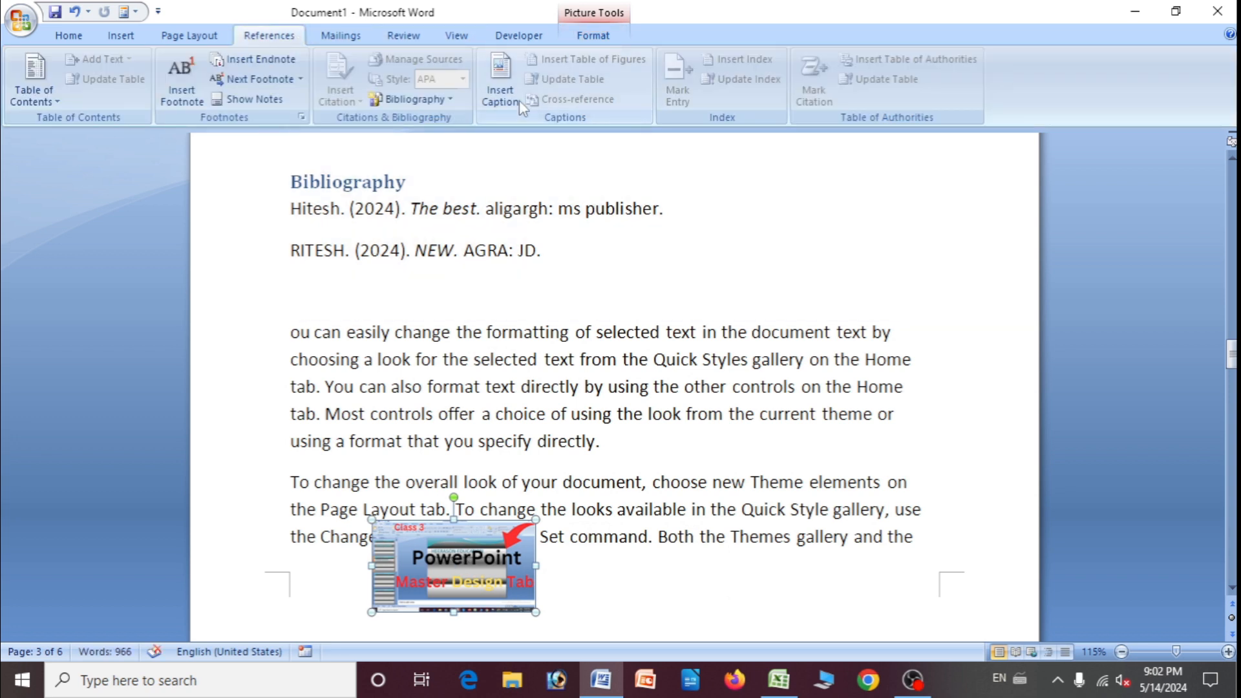
{"action": "left_click", "coordinate": [502, 97]}
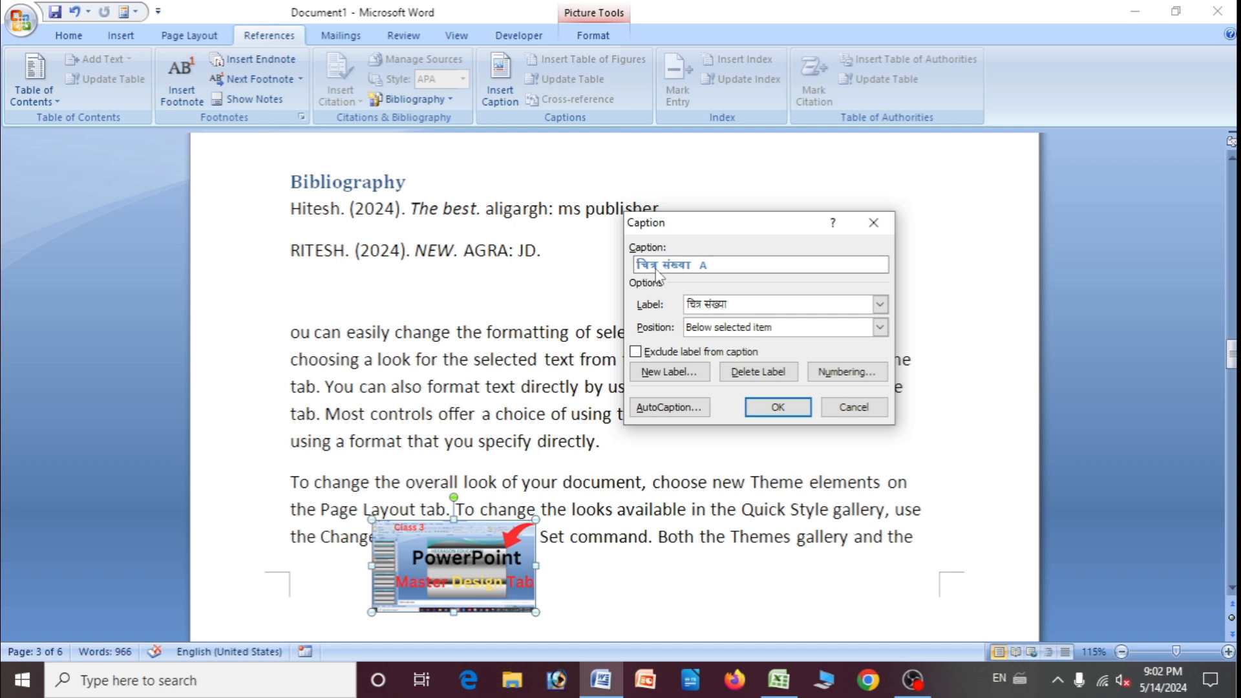
{"action": "left_click", "coordinate": [769, 408]}
{"action": "scroll", "coordinate": [471, 513], "scroll_direction": "down", "scroll_amount": 2}
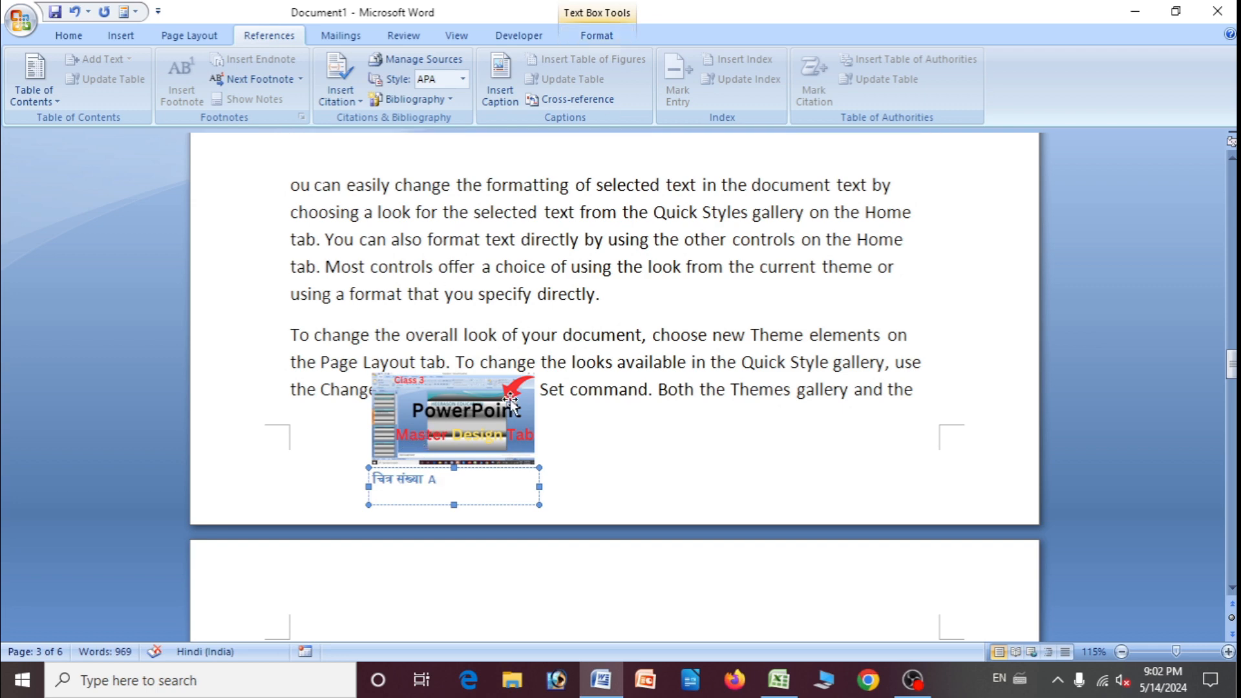
Update the entire table of figures and compare its entries with the captions under the pictures.
{"action": "scroll", "coordinate": [512, 399], "scroll_direction": "down", "scroll_amount": 4}
{"action": "scroll", "coordinate": [511, 400], "scroll_direction": "down", "scroll_amount": 4}
{"action": "scroll", "coordinate": [468, 257], "scroll_direction": "up", "scroll_amount": 3}
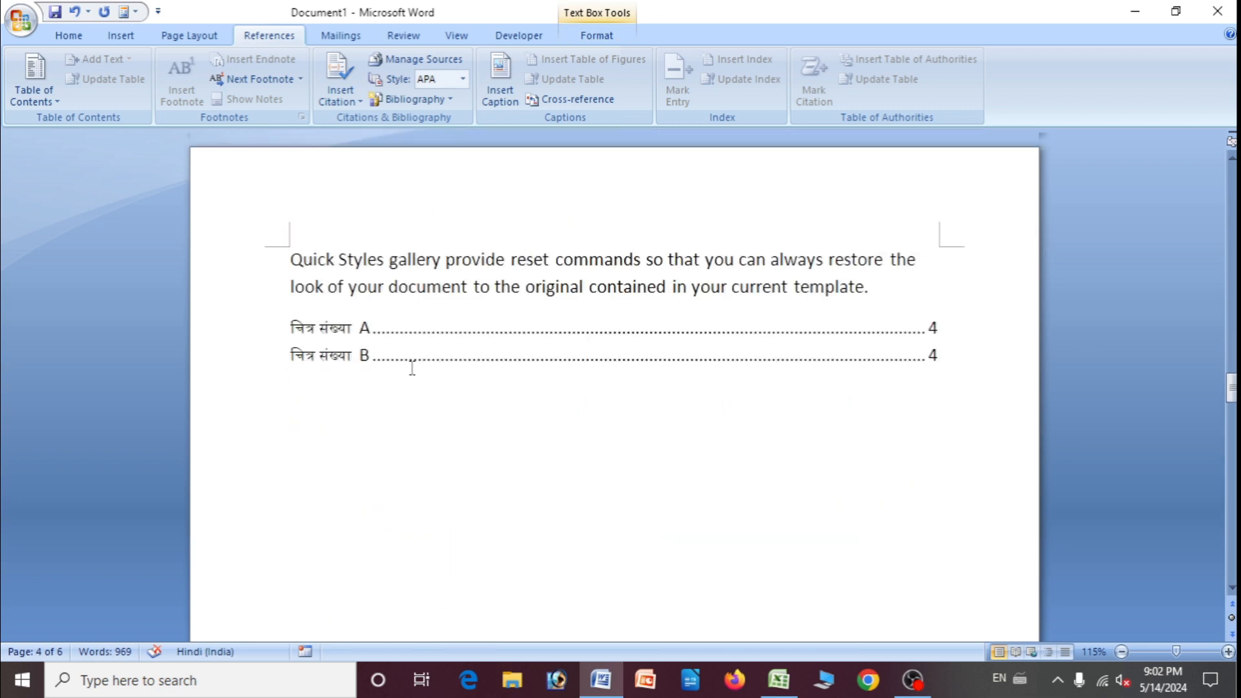
{"action": "left_click", "coordinate": [411, 355]}
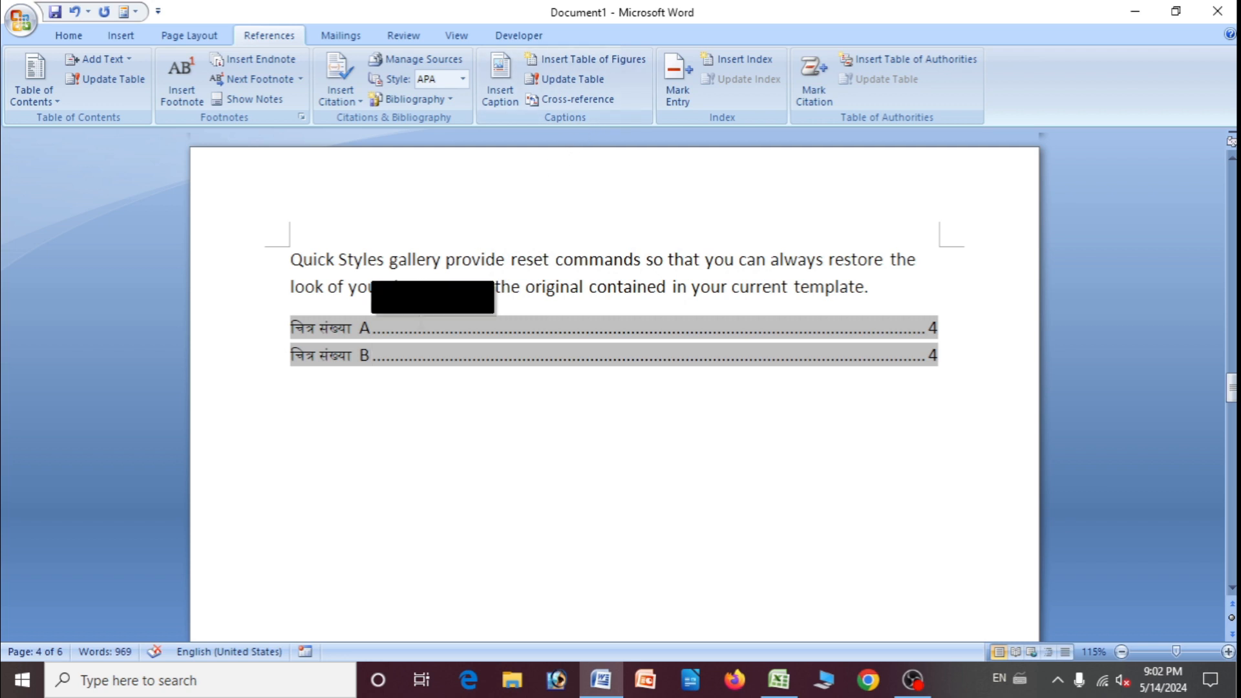
{"action": "scroll", "coordinate": [462, 371], "scroll_direction": "up", "scroll_amount": 5}
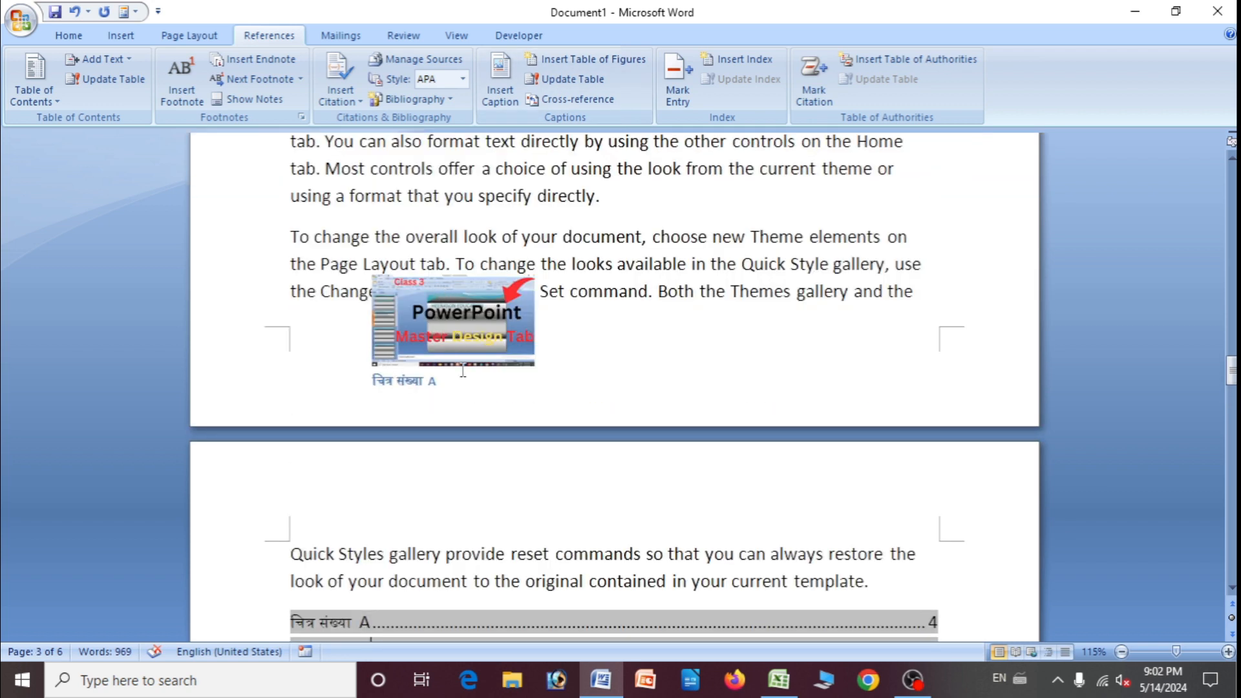
{"action": "scroll", "coordinate": [463, 370], "scroll_direction": "down", "scroll_amount": 3}
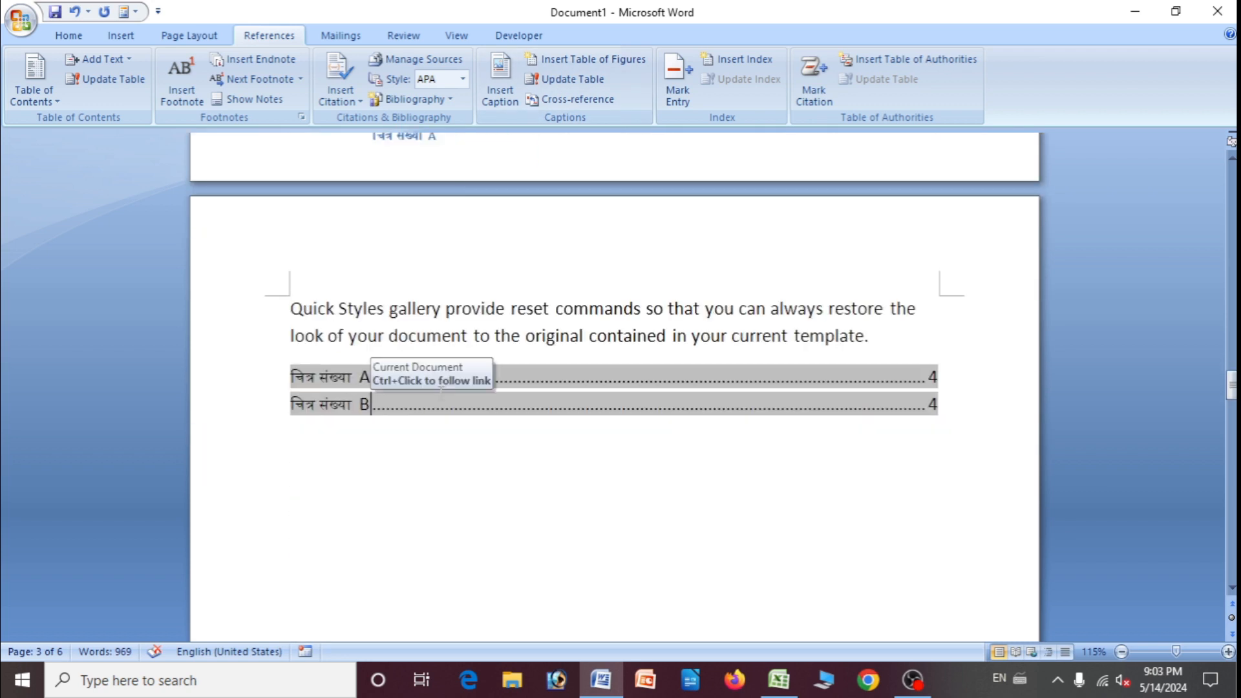
{"action": "left_click", "coordinate": [587, 78]}
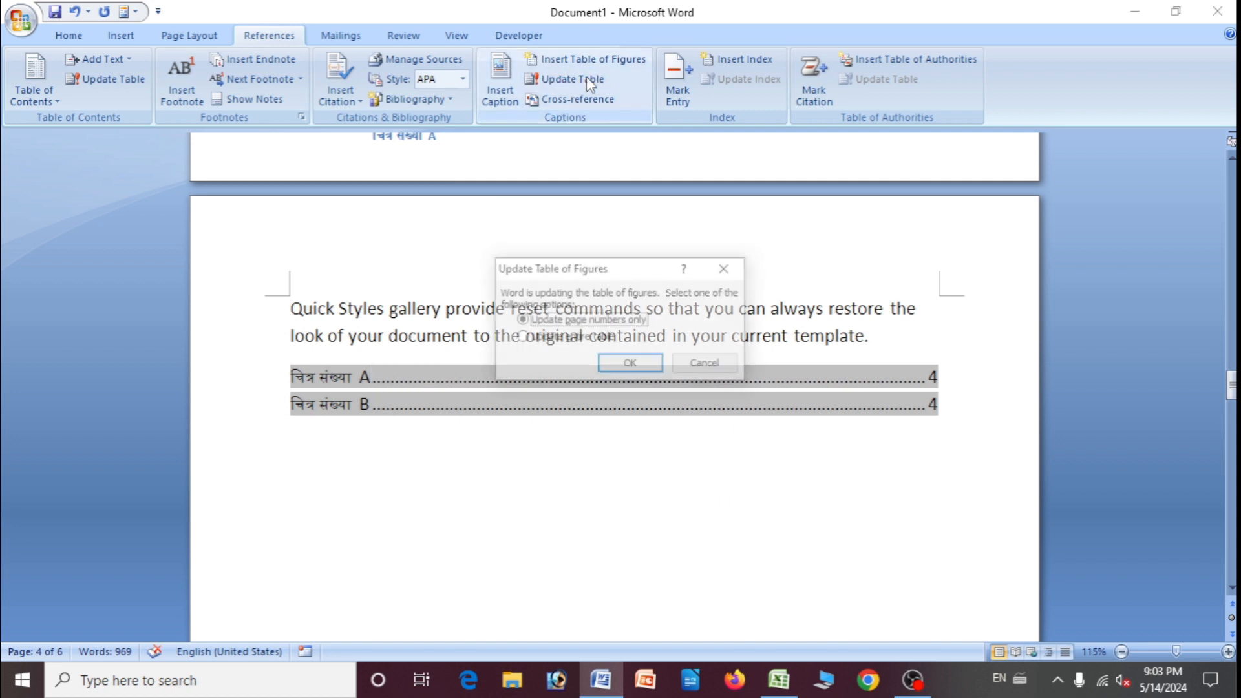
{"action": "left_click", "coordinate": [524, 337]}
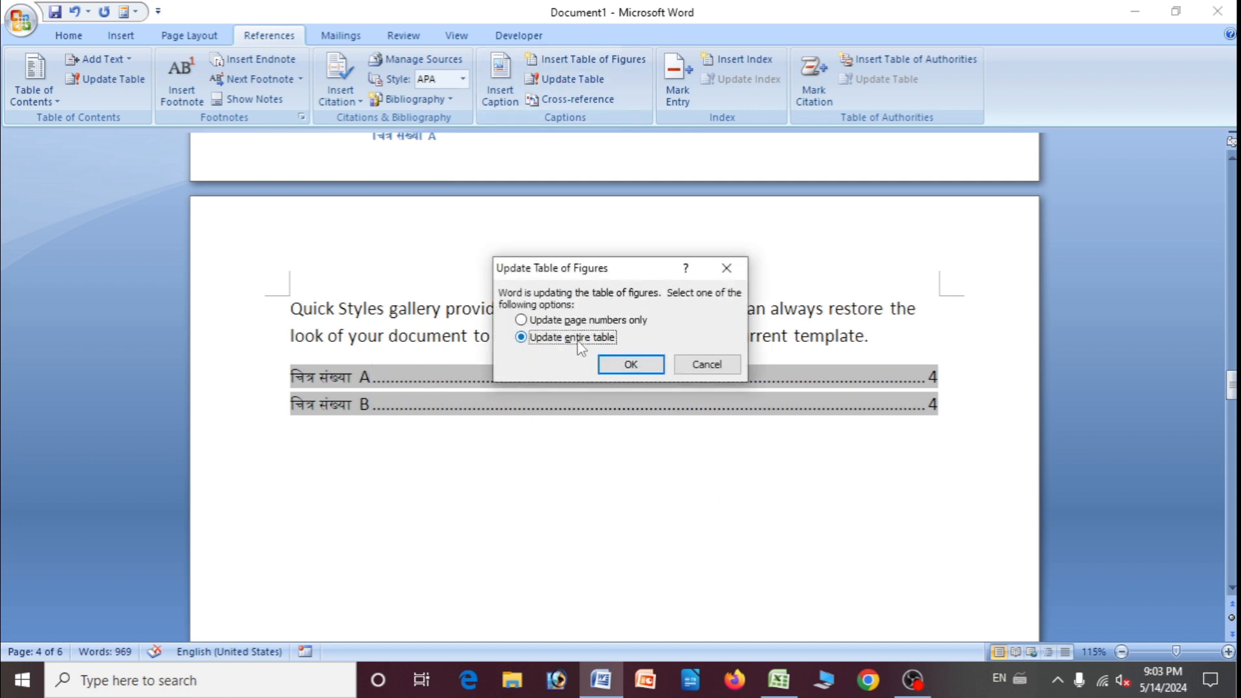
{"action": "left_click", "coordinate": [631, 364]}
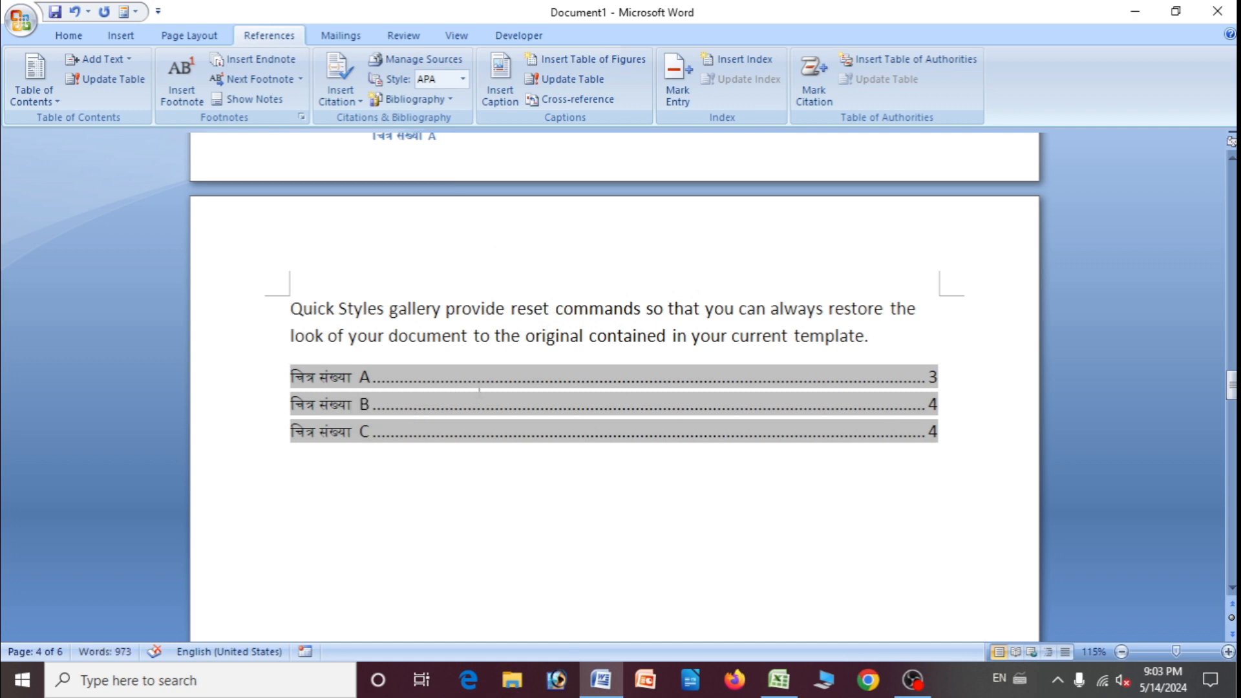
{"action": "scroll", "coordinate": [477, 388], "scroll_direction": "up", "scroll_amount": 3}
{"action": "scroll", "coordinate": [479, 390], "scroll_direction": "down", "scroll_amount": 8}
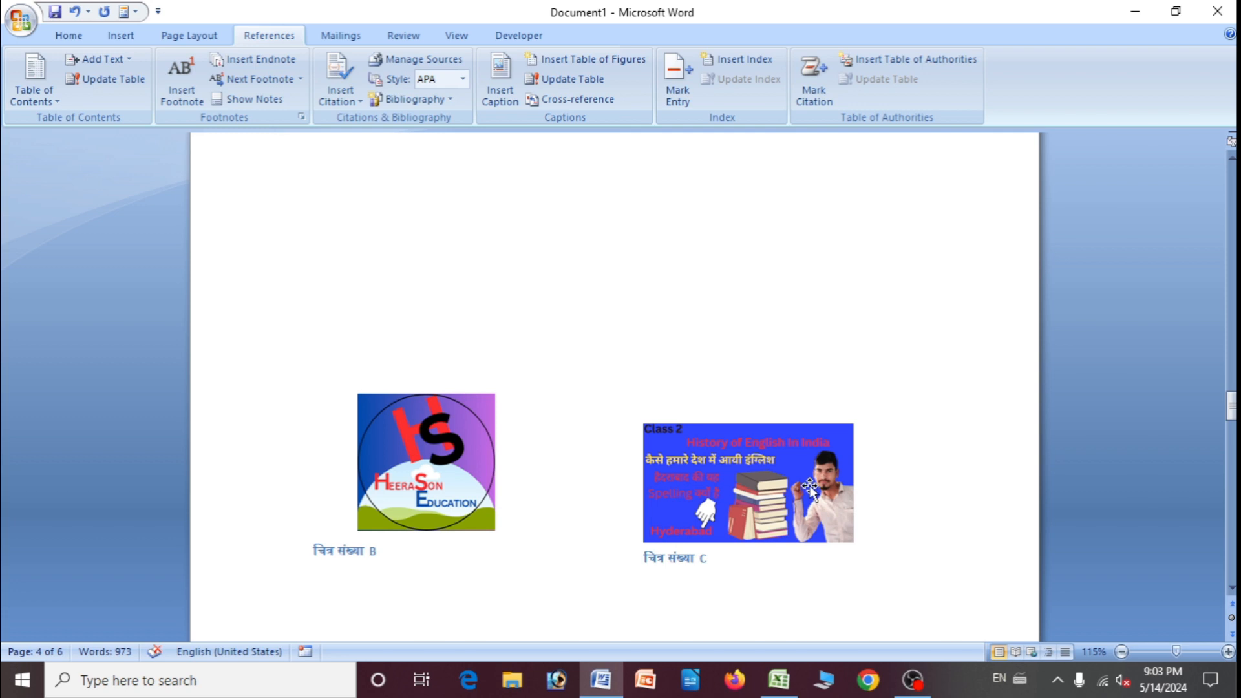
{"action": "scroll", "coordinate": [634, 428], "scroll_direction": "up", "scroll_amount": 5}
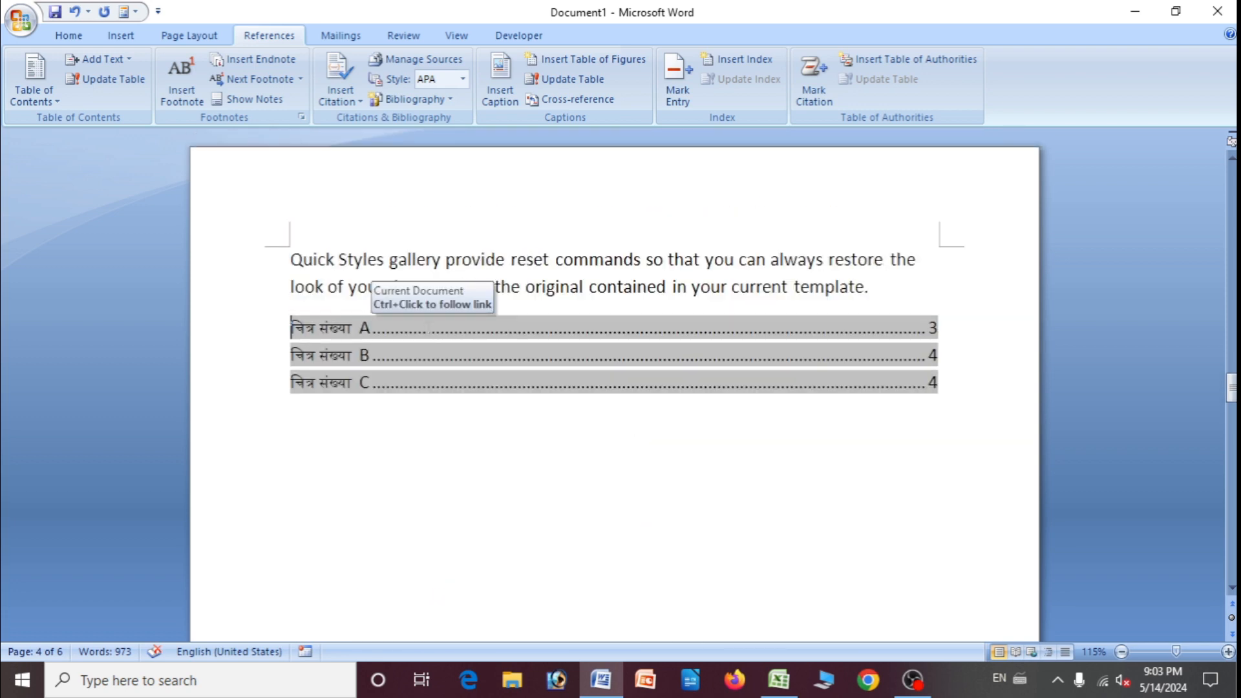
Draw a rectangle about 0.94" high and 1.19" wide near the end of page 3, beside the PowerPoint picture.
{"action": "left_click", "coordinate": [417, 452]}
{"action": "scroll", "coordinate": [497, 406], "scroll_direction": "up", "scroll_amount": 3}
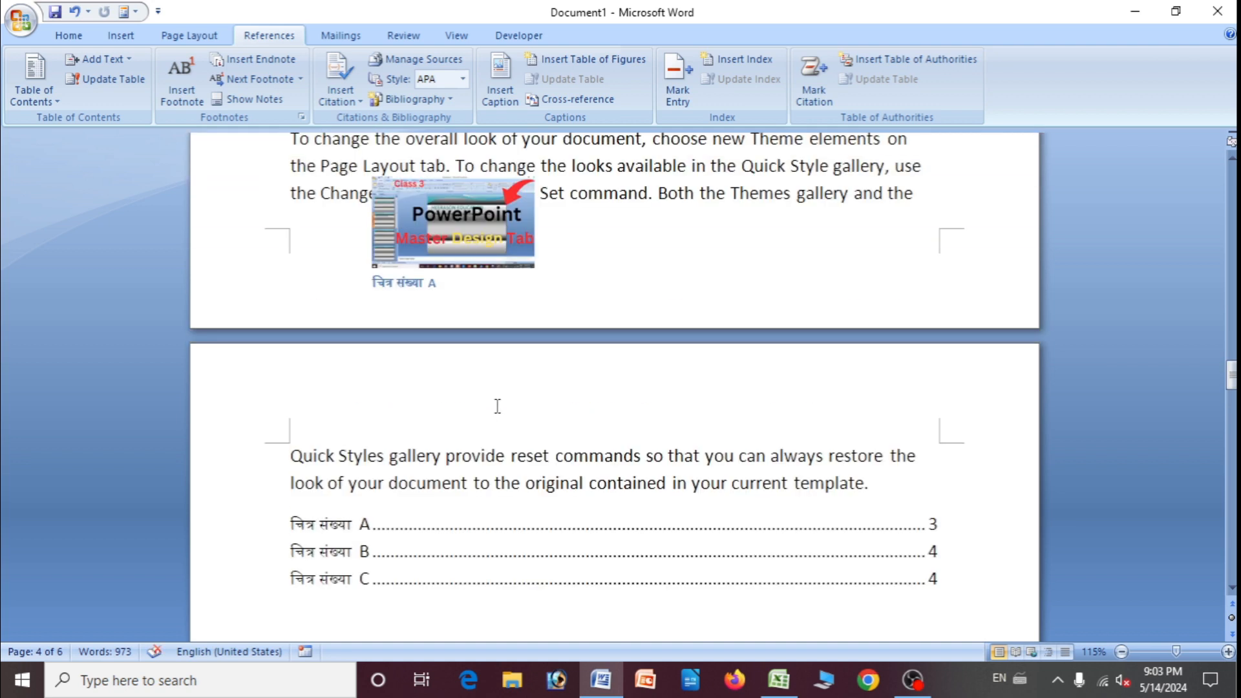
{"action": "left_click", "coordinate": [121, 35]}
{"action": "left_click", "coordinate": [274, 100]}
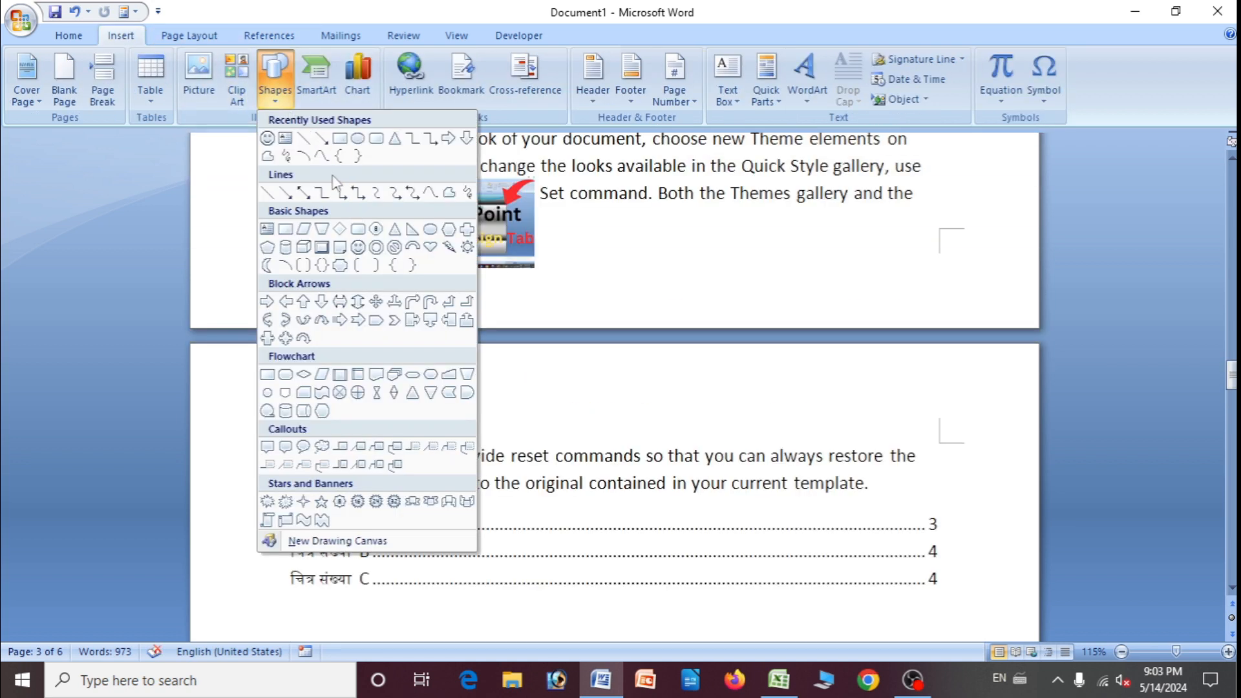
{"action": "left_click", "coordinate": [346, 141]}
{"action": "left_click_drag", "start_coordinate": [675, 221], "coordinate": [794, 313]}
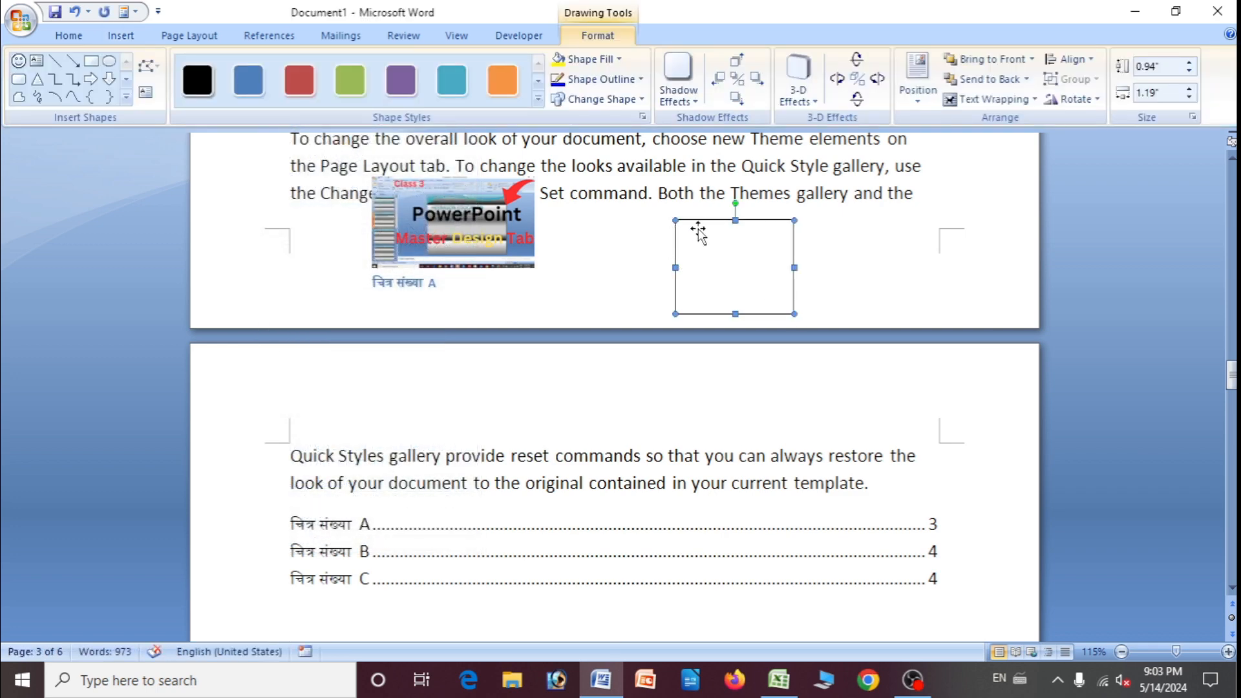
Add a caption below the rectangle using the चित्र संख्या label.
{"action": "left_click", "coordinate": [269, 35]}
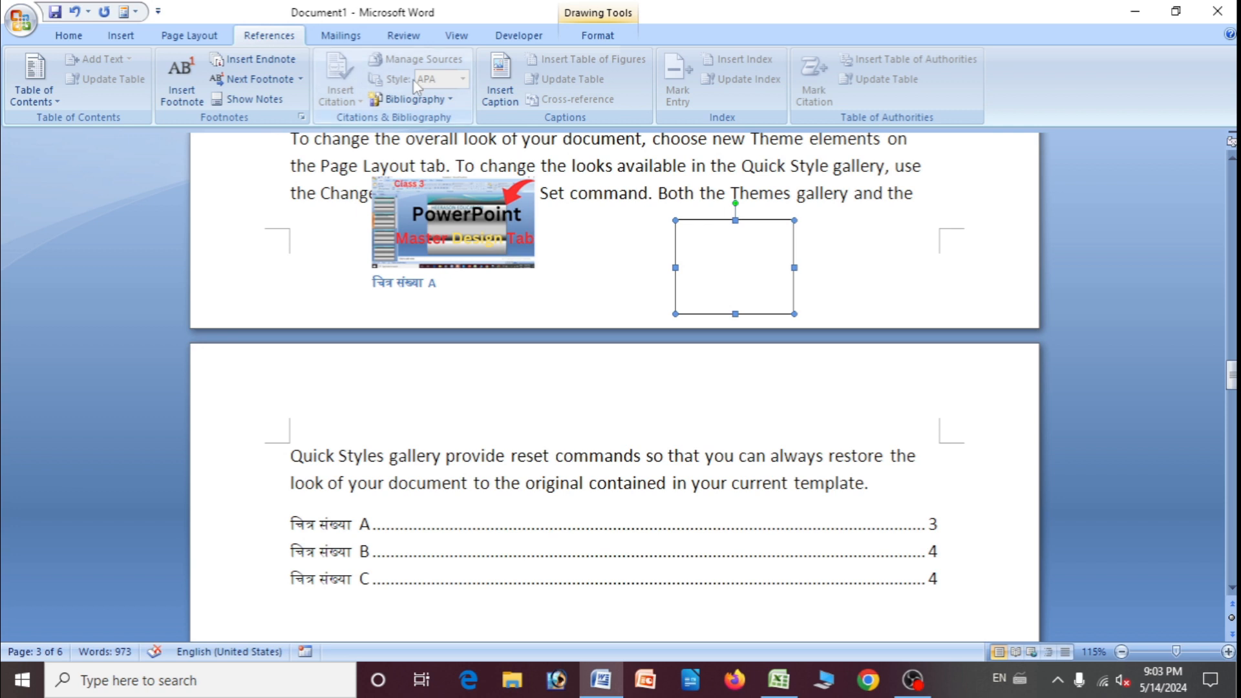
{"action": "left_click", "coordinate": [512, 103]}
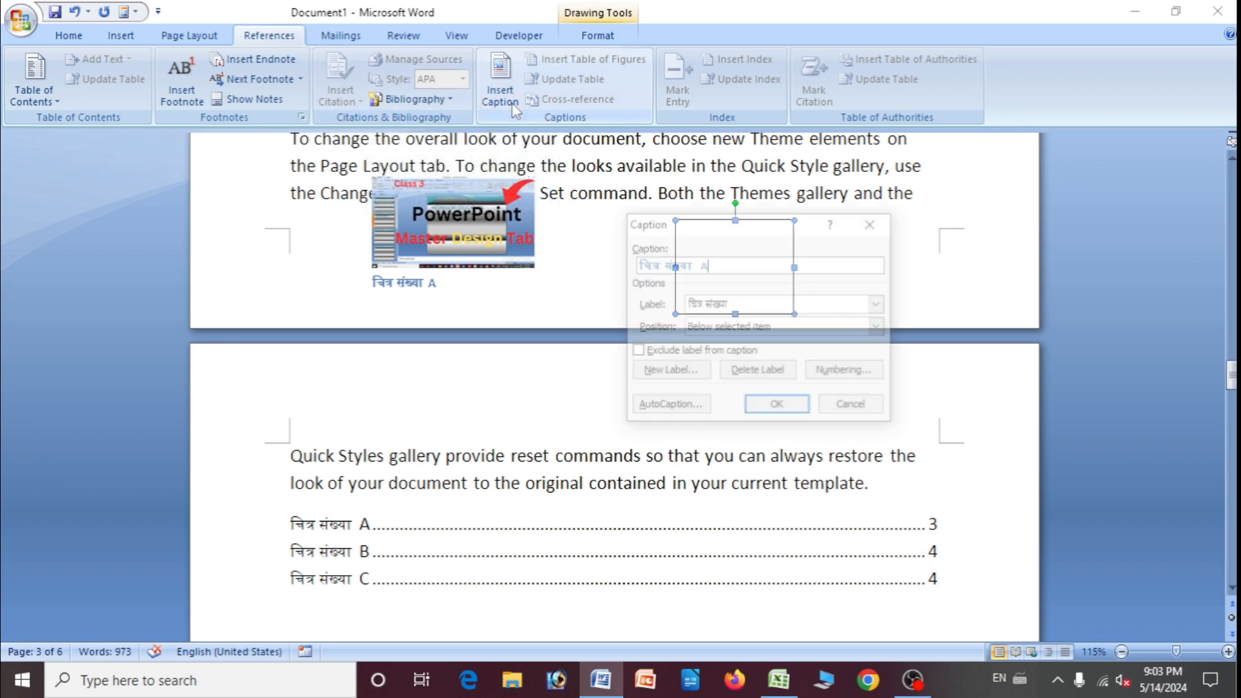
{"action": "left_click", "coordinate": [777, 407]}
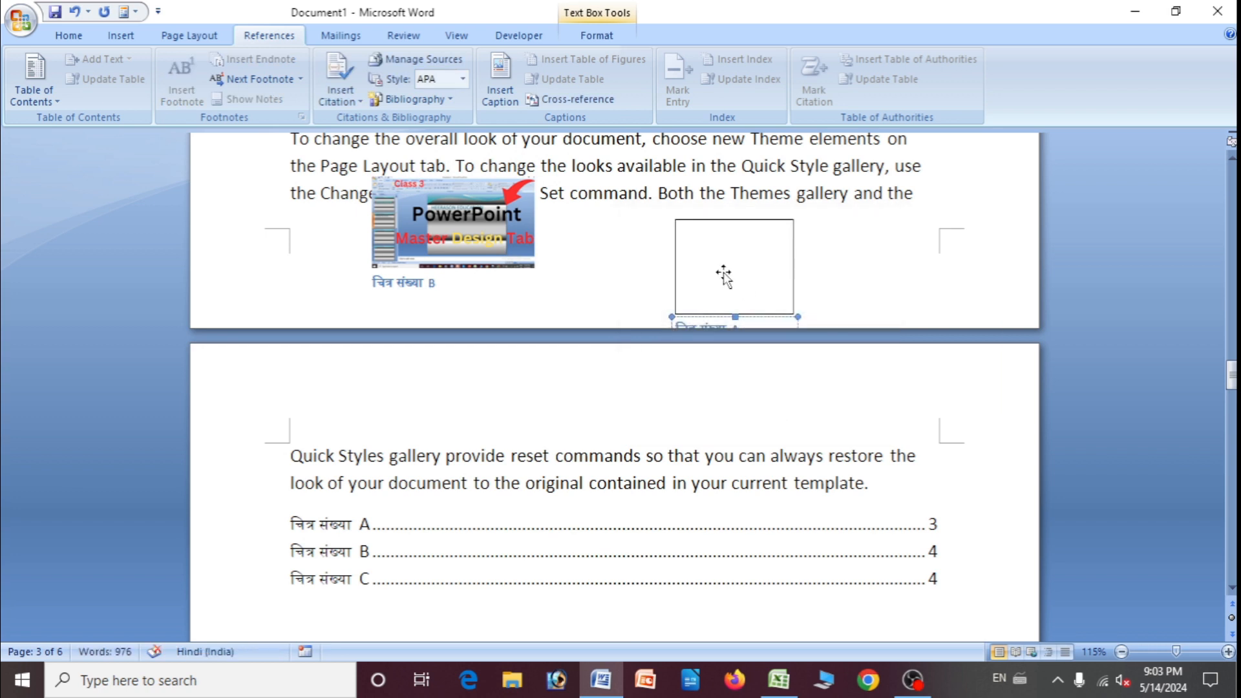
Move the rectangle slightly up and place its caption box directly beneath it so the caption sits fully on the page.
{"action": "left_click_drag", "start_coordinate": [737, 271], "coordinate": [737, 249]}
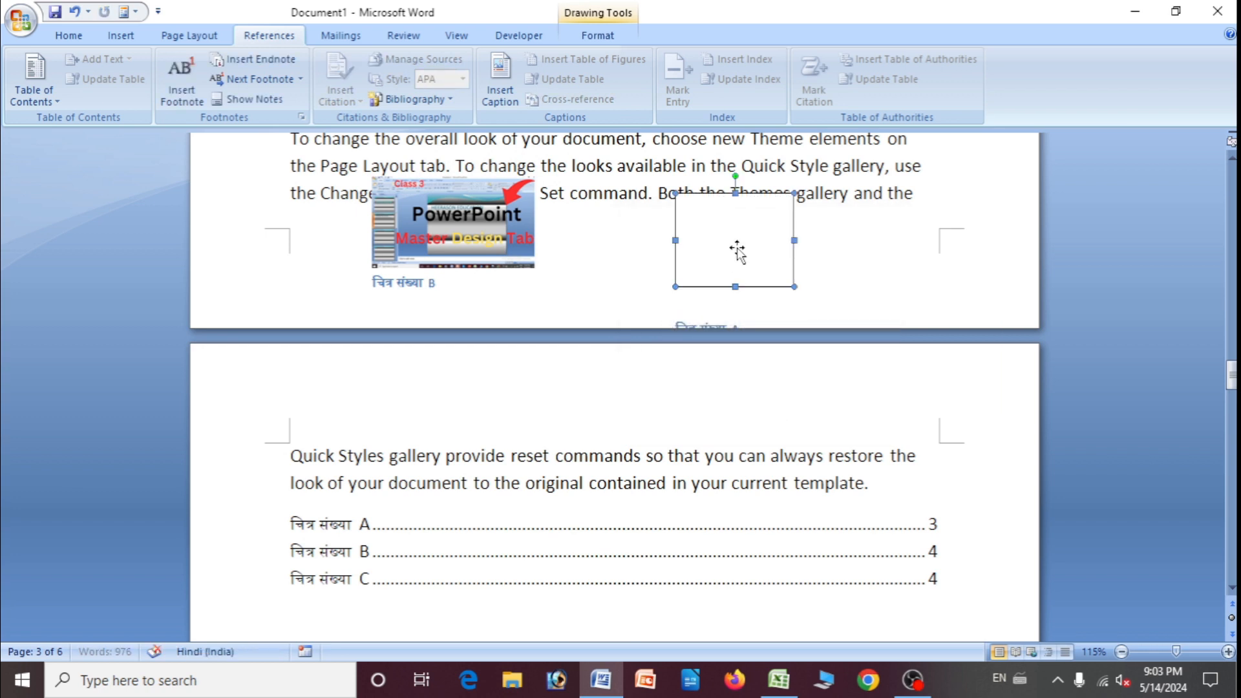
{"action": "left_click", "coordinate": [687, 305]}
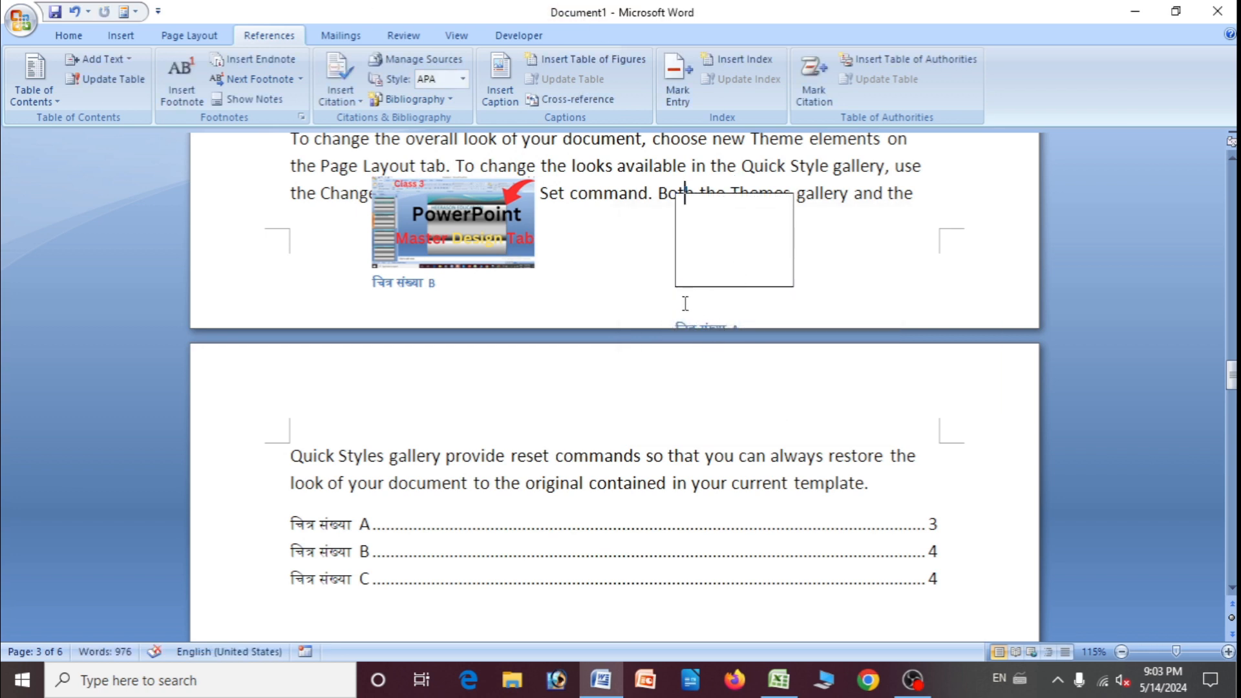
{"action": "left_click", "coordinate": [657, 288]}
{"action": "key", "text": "Delete"}
{"action": "key", "text": "Delete"}
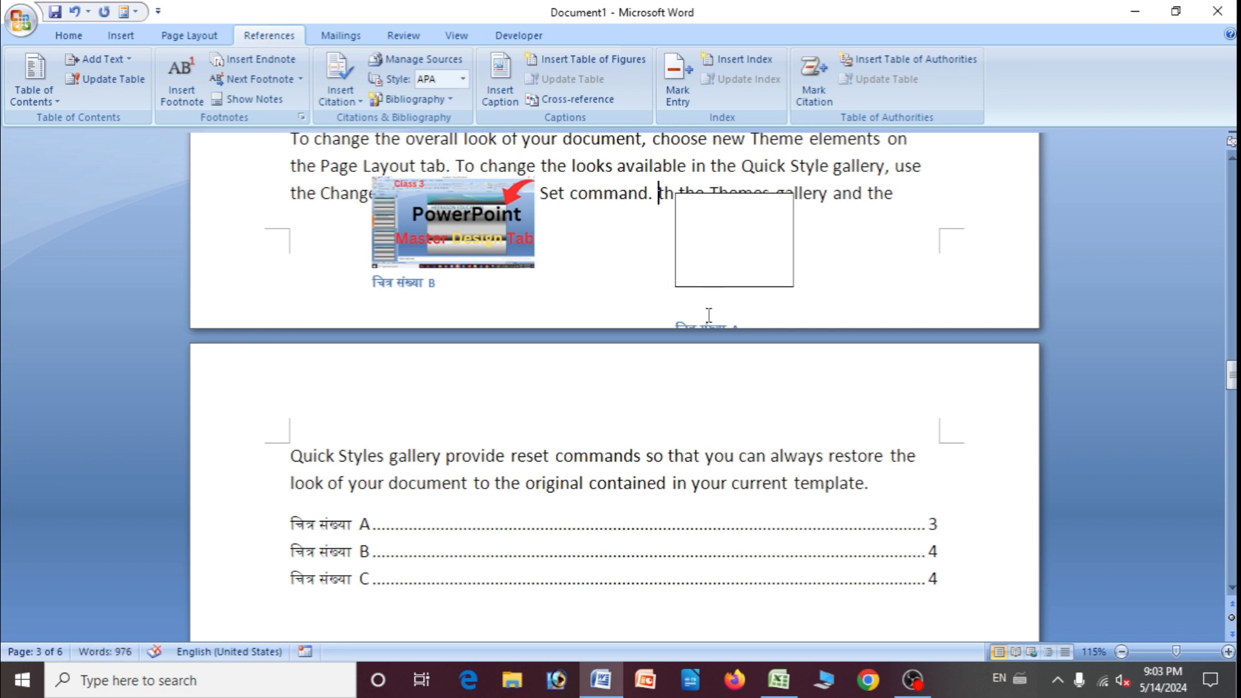
{"action": "left_click", "coordinate": [678, 310]}
{"action": "left_click_drag", "start_coordinate": [677, 304], "coordinate": [674, 276]}
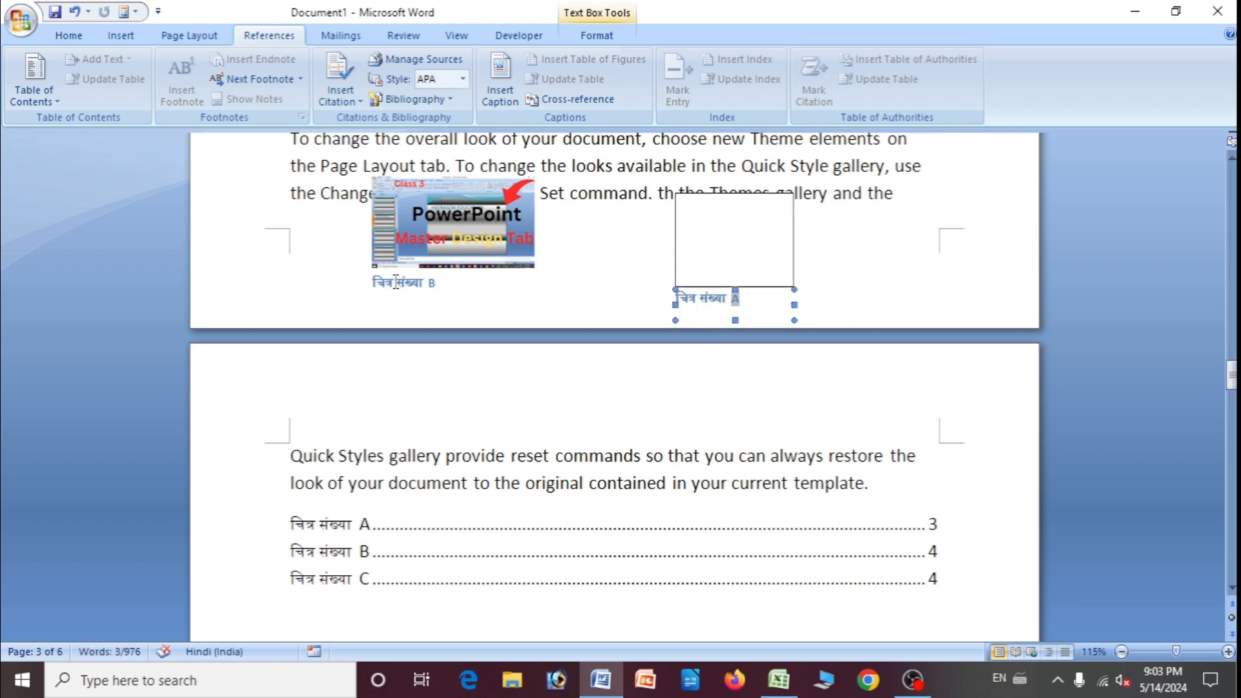
{"action": "scroll", "coordinate": [645, 367], "scroll_direction": "down", "scroll_amount": 3}
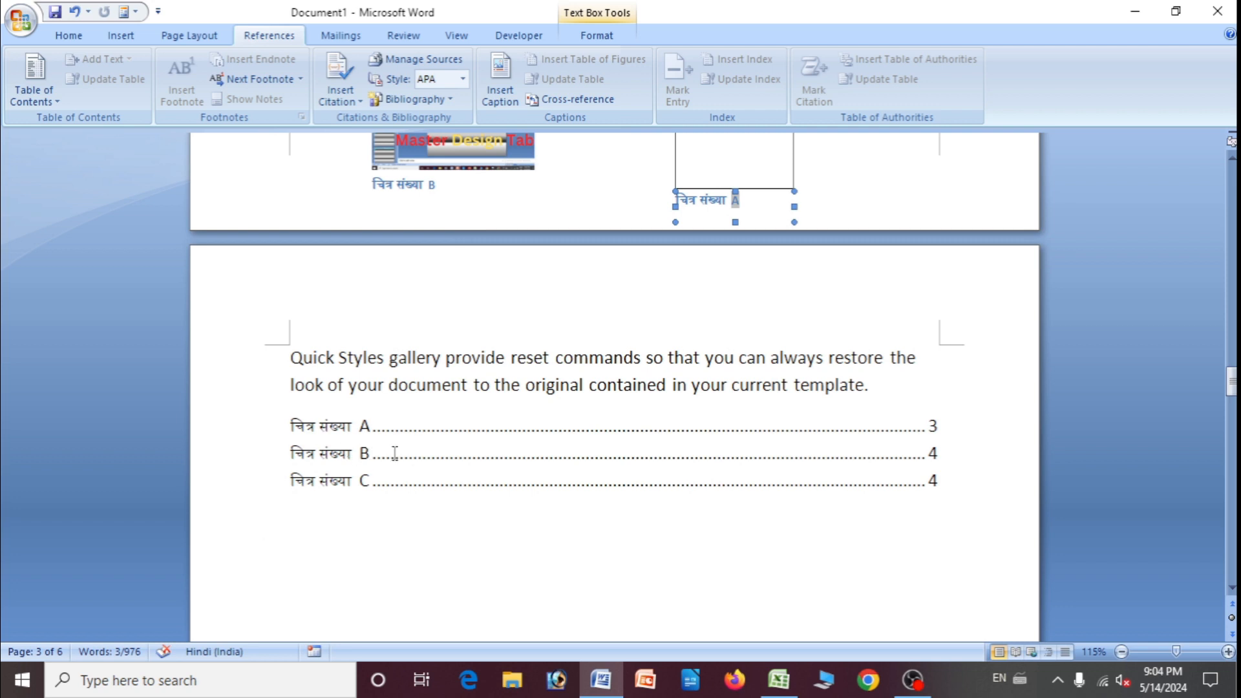
Update the entire table of figures on page 4 to include the rectangle's new caption.
{"action": "left_click", "coordinate": [476, 466]}
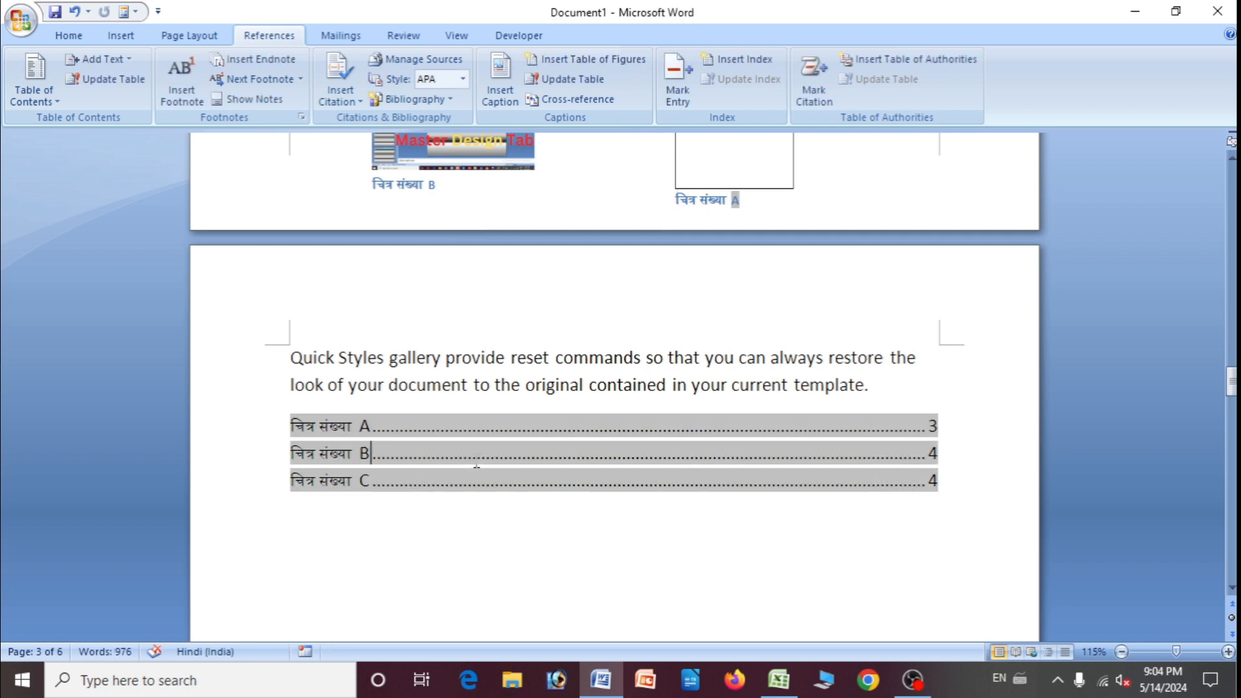
{"action": "key", "text": "Up"}
{"action": "scroll", "coordinate": [330, 453], "scroll_direction": "up", "scroll_amount": 4}
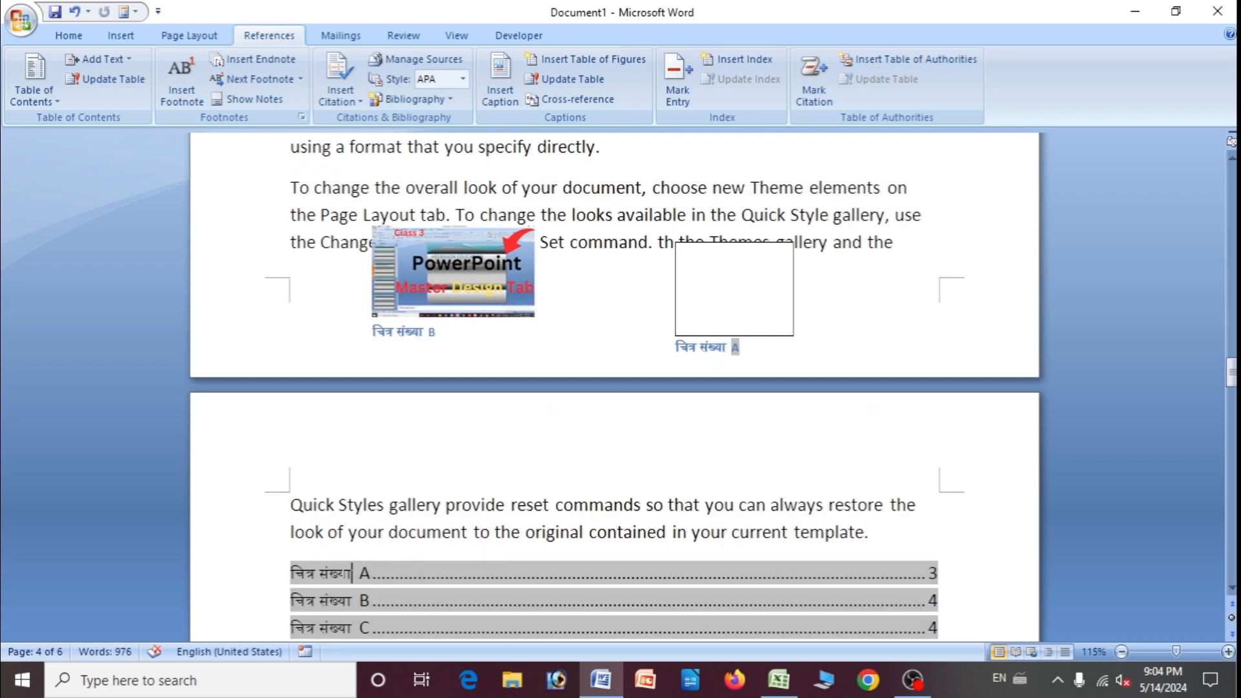
{"action": "scroll", "coordinate": [391, 452], "scroll_direction": "down", "scroll_amount": 4}
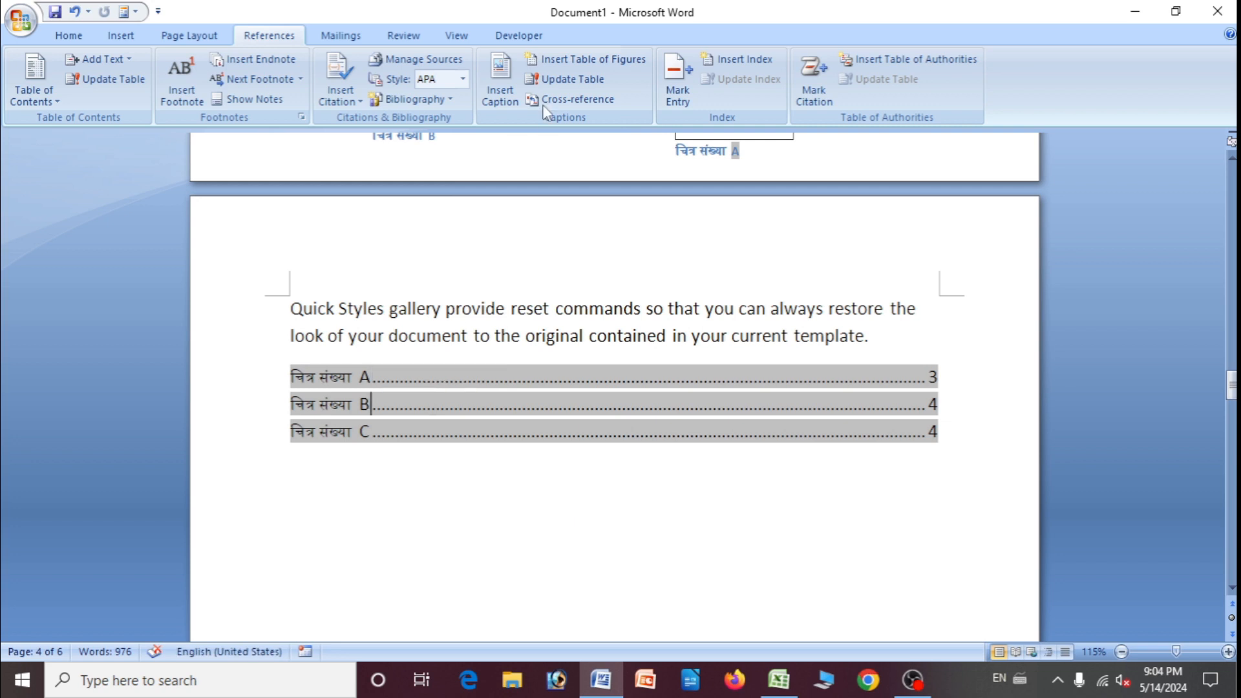
{"action": "left_click", "coordinate": [568, 78]}
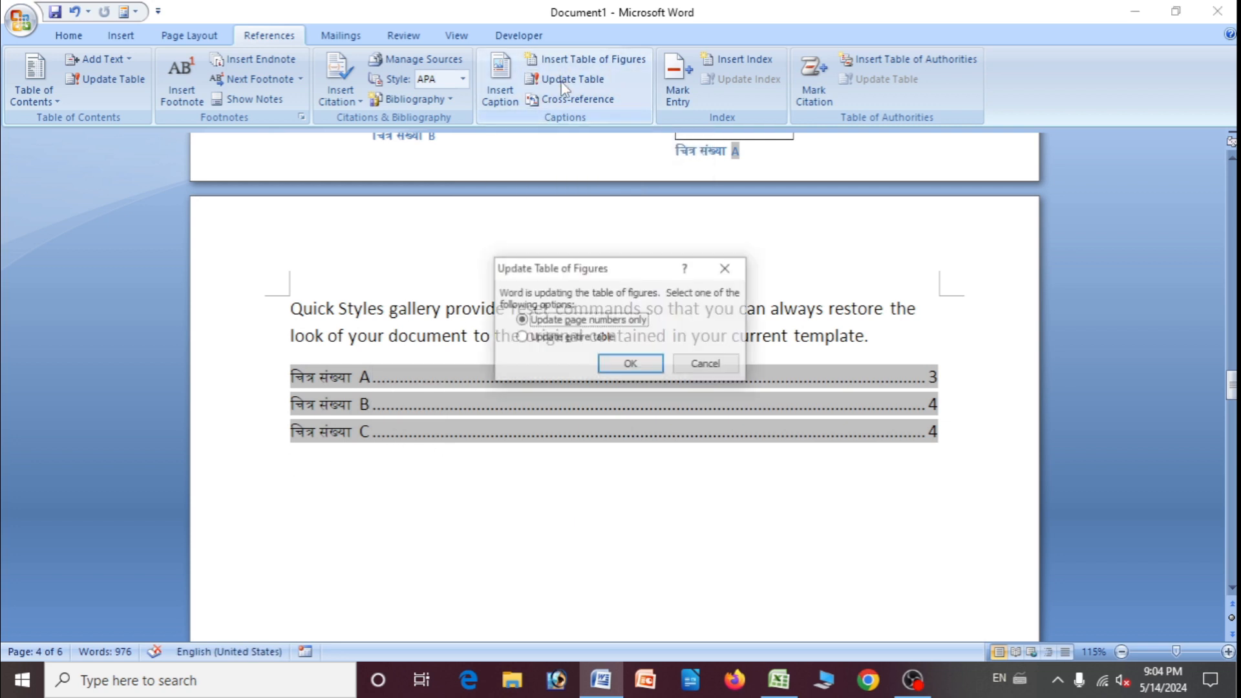
{"action": "left_click", "coordinate": [521, 337]}
{"action": "left_click", "coordinate": [630, 364]}
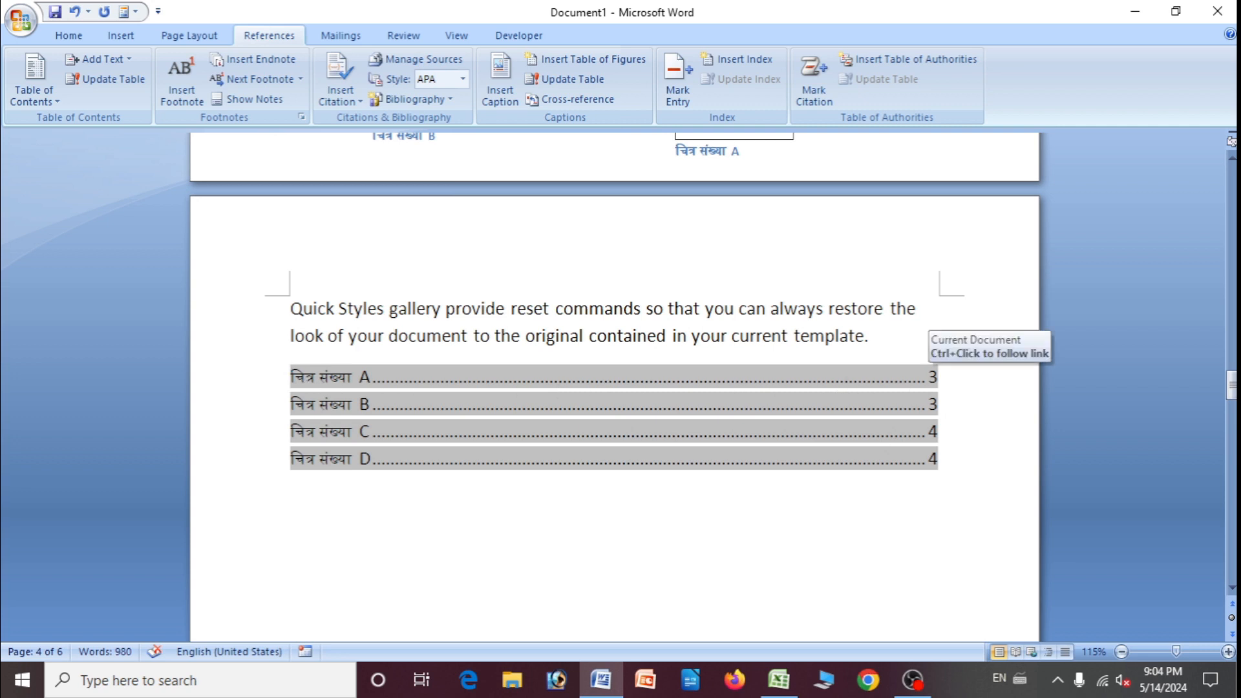
Follow the table of figures link for चित्र संख्या A and view the captions under the rectangle and picture.
{"action": "left_click", "coordinate": [613, 394], "text": "ctrl"}
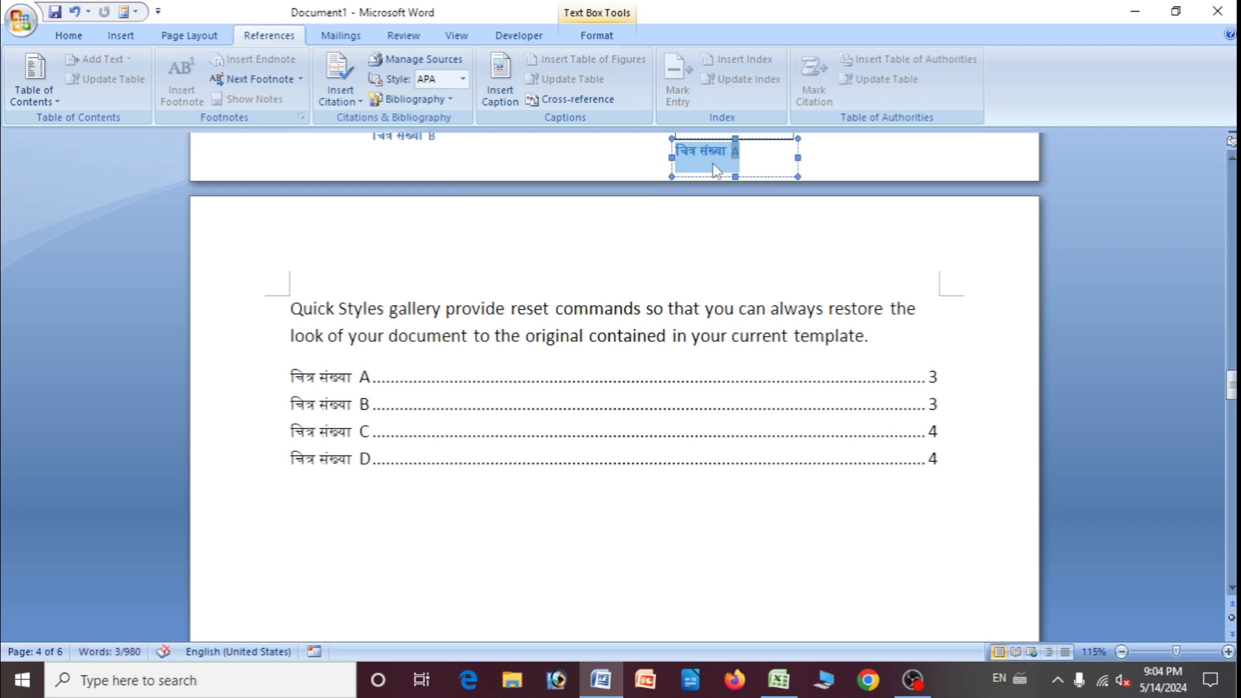
{"action": "left_click", "coordinate": [570, 396]}
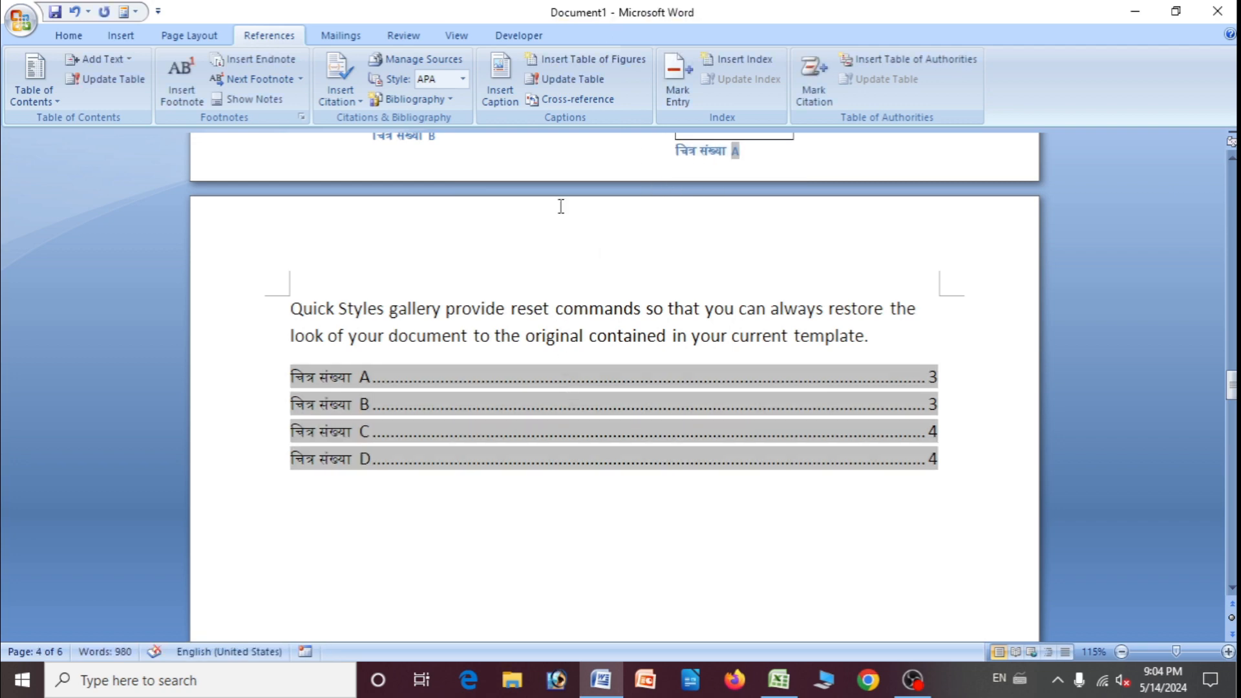
{"action": "scroll", "coordinate": [491, 347], "scroll_direction": "up", "scroll_amount": 8}
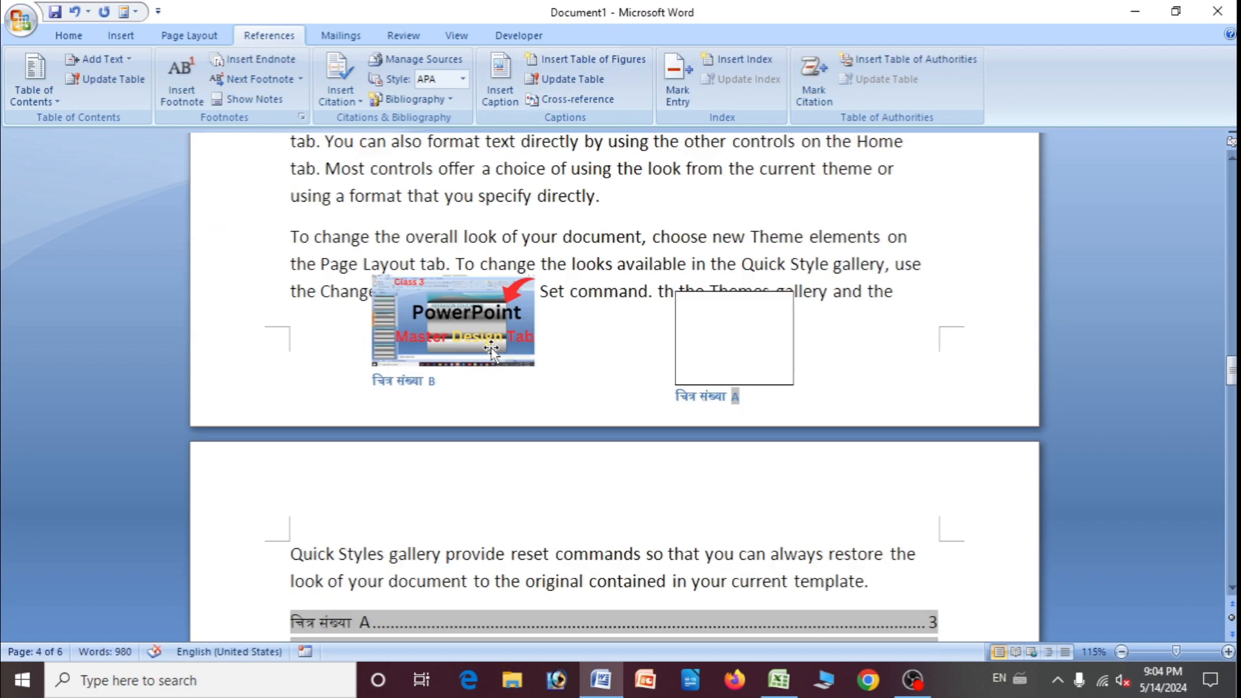
Add five blank paragraphs at the very start of the document and place the cursor in the first one.
{"action": "scroll", "coordinate": [493, 348], "scroll_direction": "up", "scroll_amount": 10}
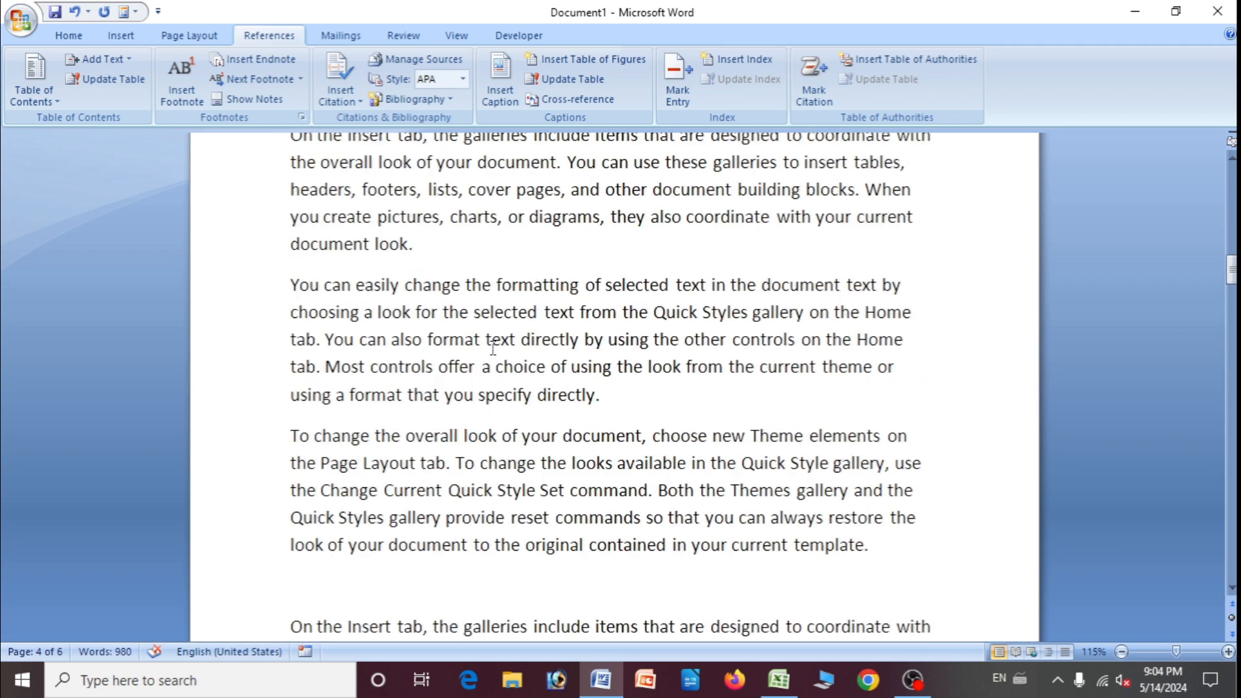
{"action": "key", "text": "ctrl+Home"}
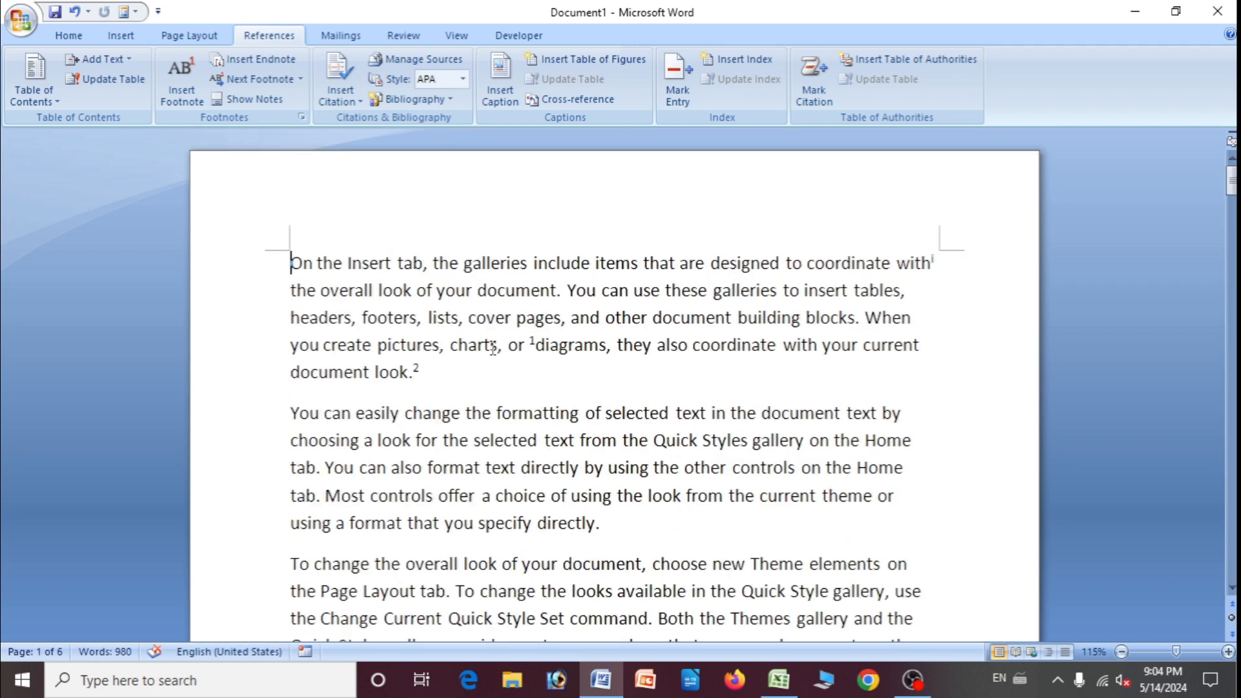
{"action": "key", "text": "Return"}
{"action": "key", "text": "Return"}
{"action": "key", "text": "Return"}
{"action": "key", "text": "Return"}
{"action": "key", "text": "Return"}
{"action": "left_click", "coordinate": [303, 258]}
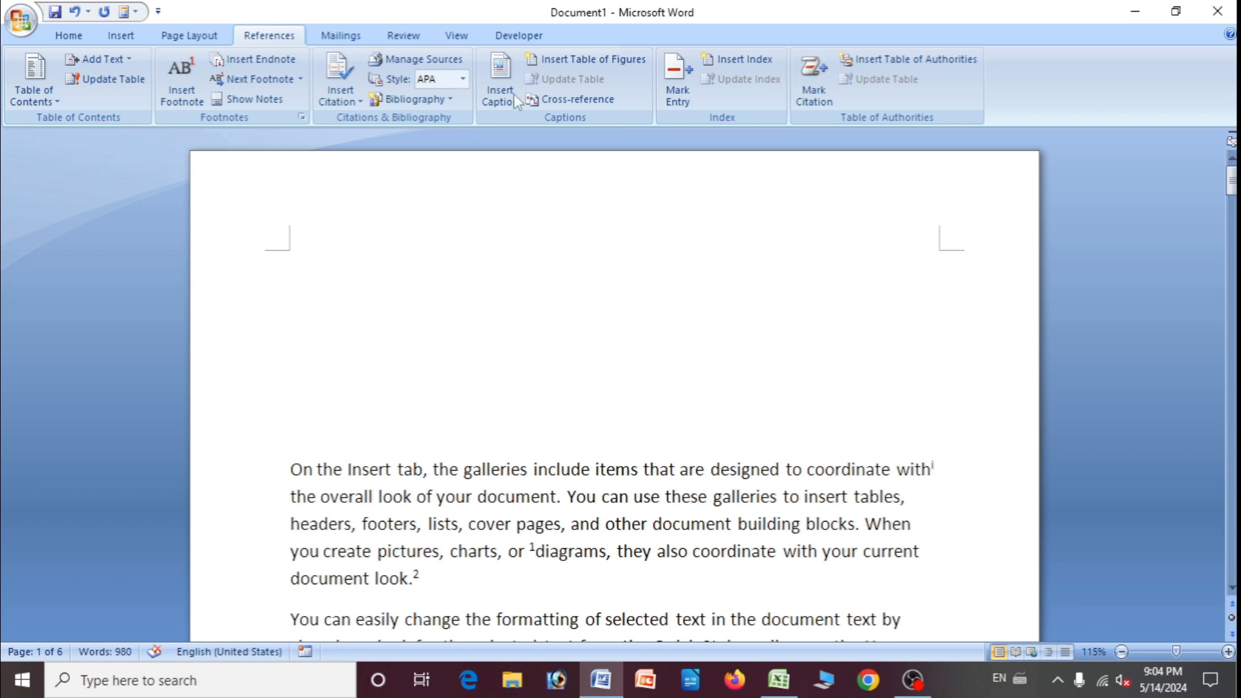
Insert a hyperlinked cross-reference to the footnote number of "dhfsjdh" on the first blank line.
{"action": "left_click", "coordinate": [606, 100]}
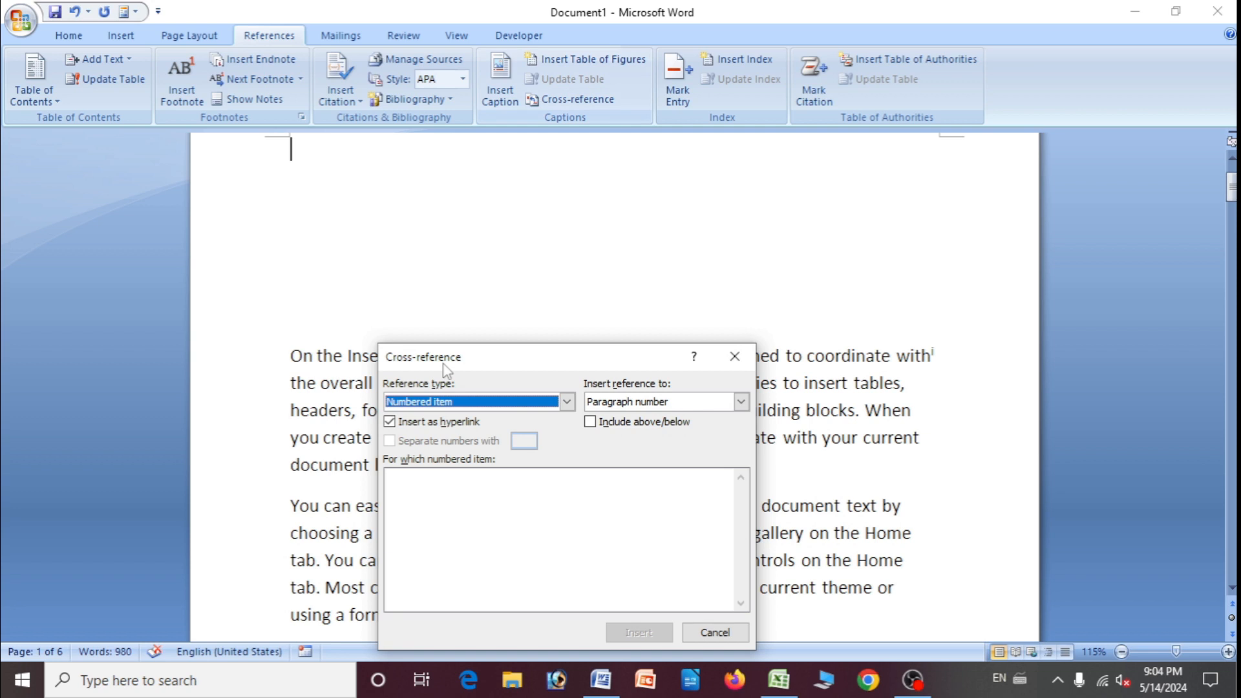
{"action": "left_click_drag", "start_coordinate": [494, 358], "coordinate": [645, 278]}
{"action": "scroll", "coordinate": [368, 263], "scroll_direction": "up", "scroll_amount": 3}
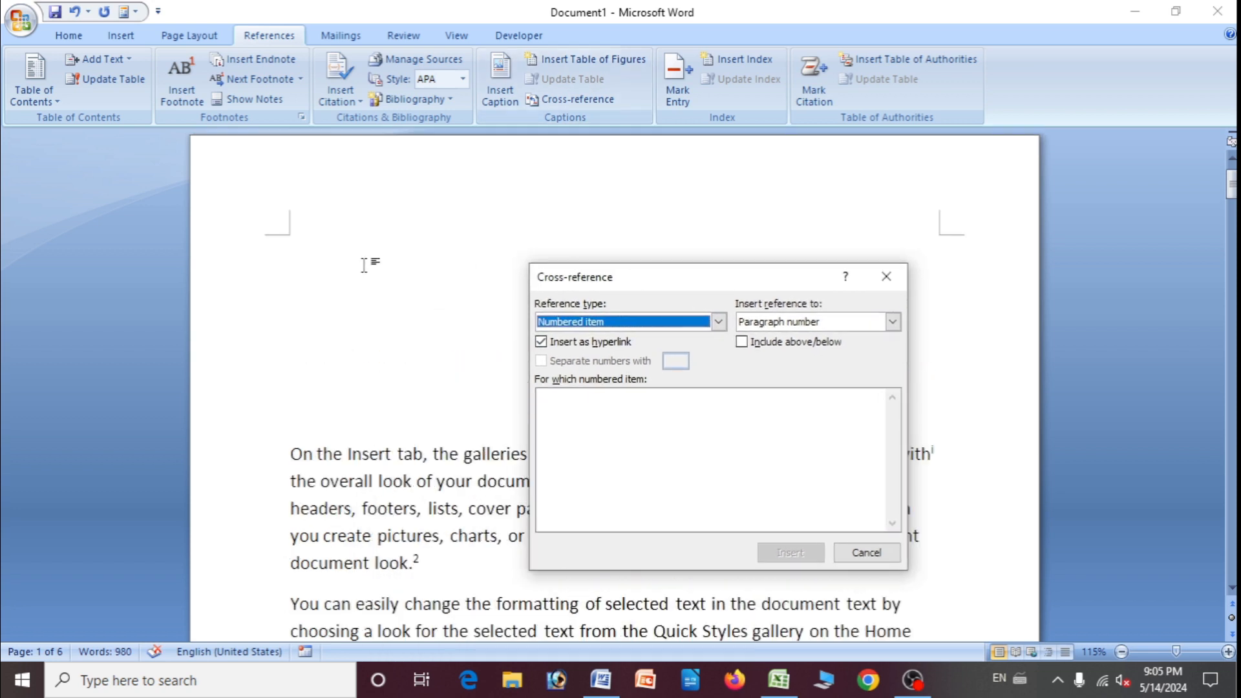
{"action": "left_click", "coordinate": [304, 257]}
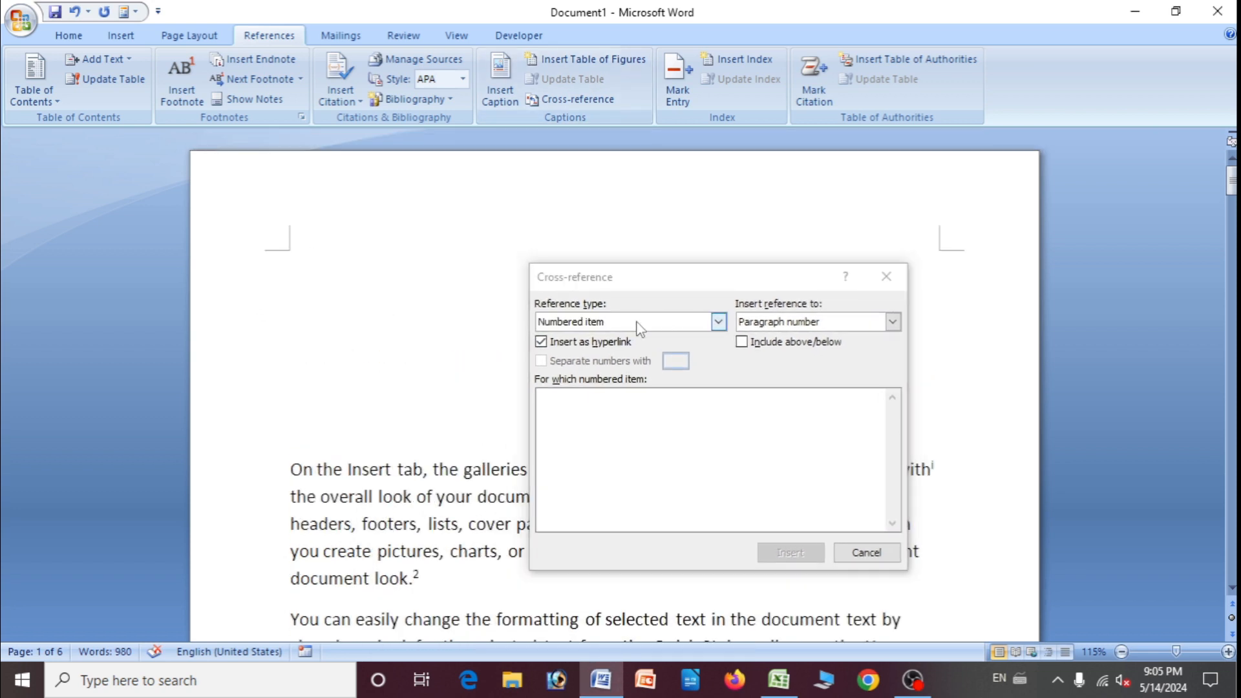
{"action": "left_click", "coordinate": [719, 323]}
{"action": "left_click", "coordinate": [719, 323]}
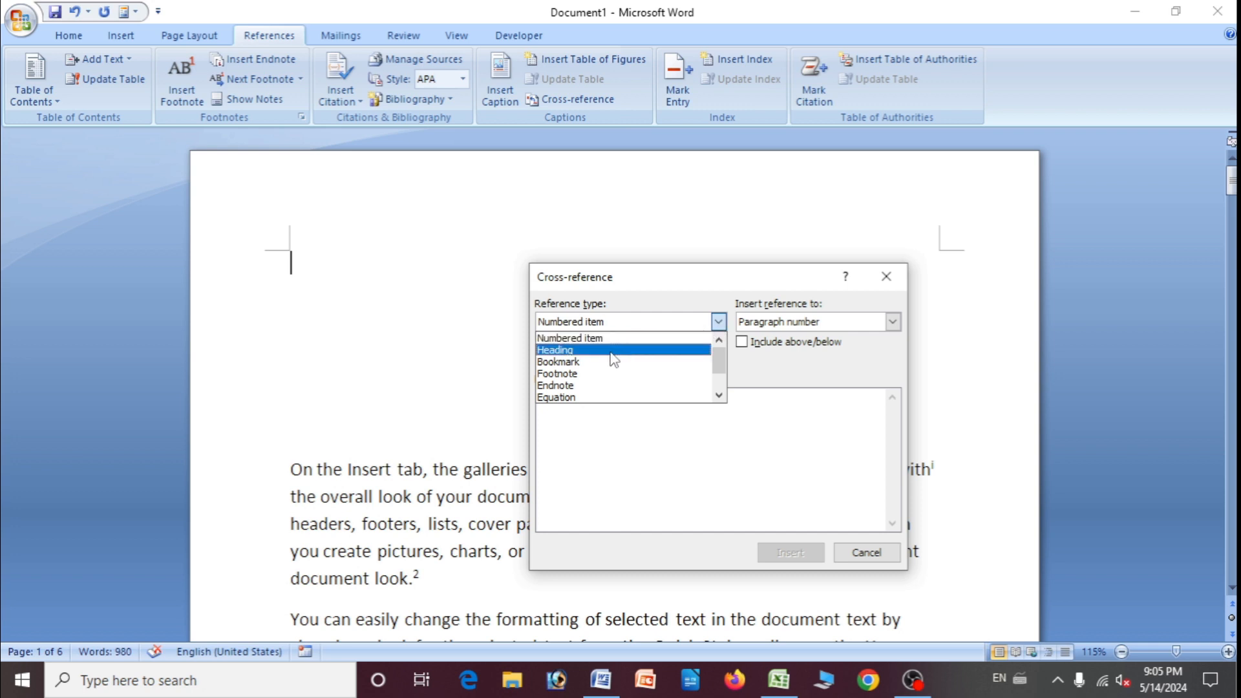
{"action": "left_click", "coordinate": [587, 380]}
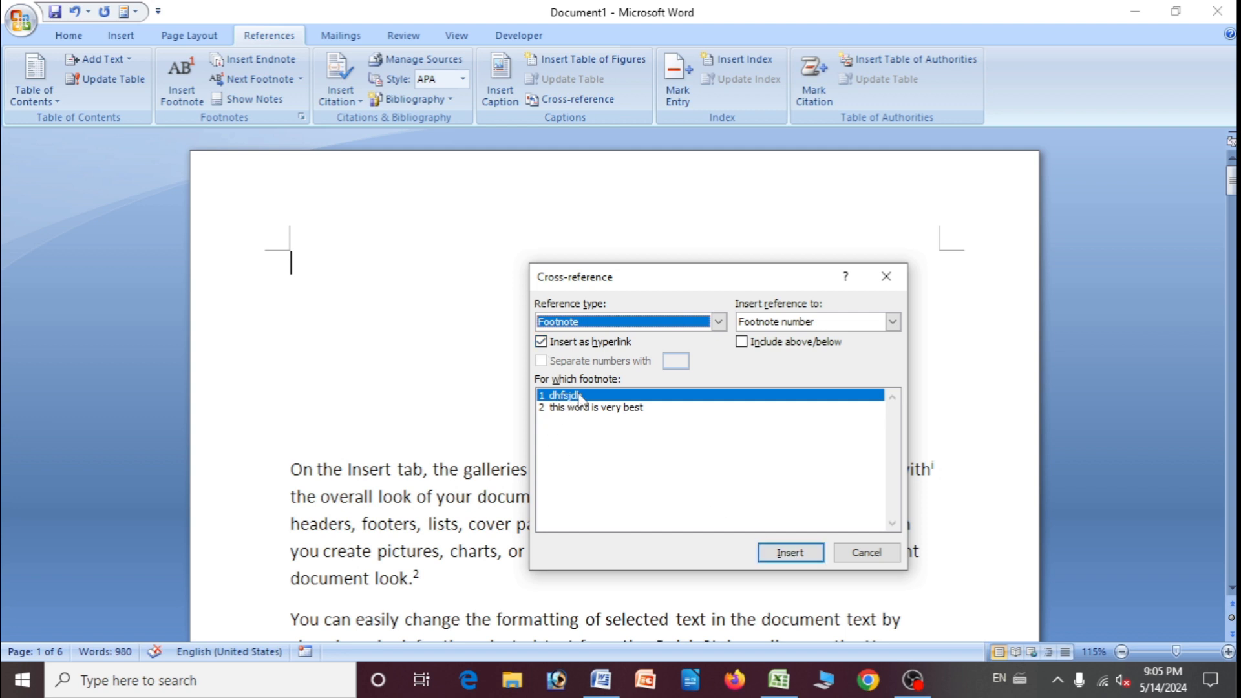
{"action": "left_click", "coordinate": [789, 551]}
{"action": "scroll", "coordinate": [338, 208], "scroll_direction": "up", "scroll_amount": 3}
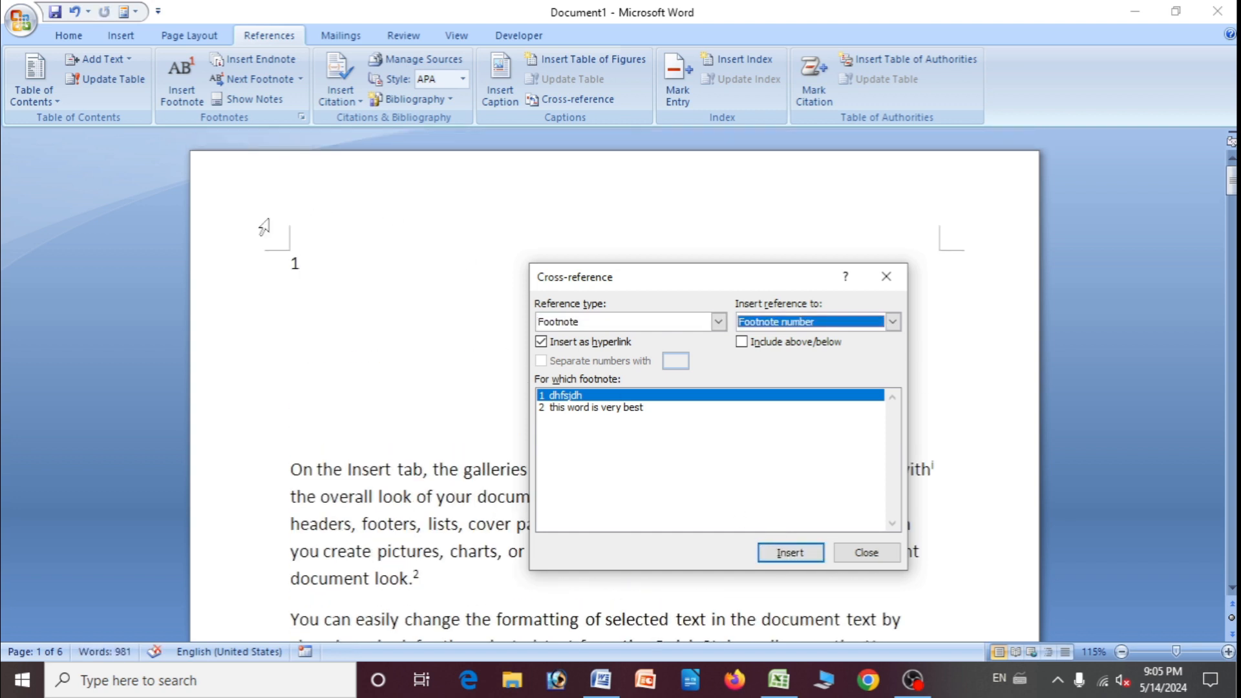
Insert a footnote number cross-reference to "this word is very best" on a new line below the first reference.
{"action": "left_click", "coordinate": [321, 285]}
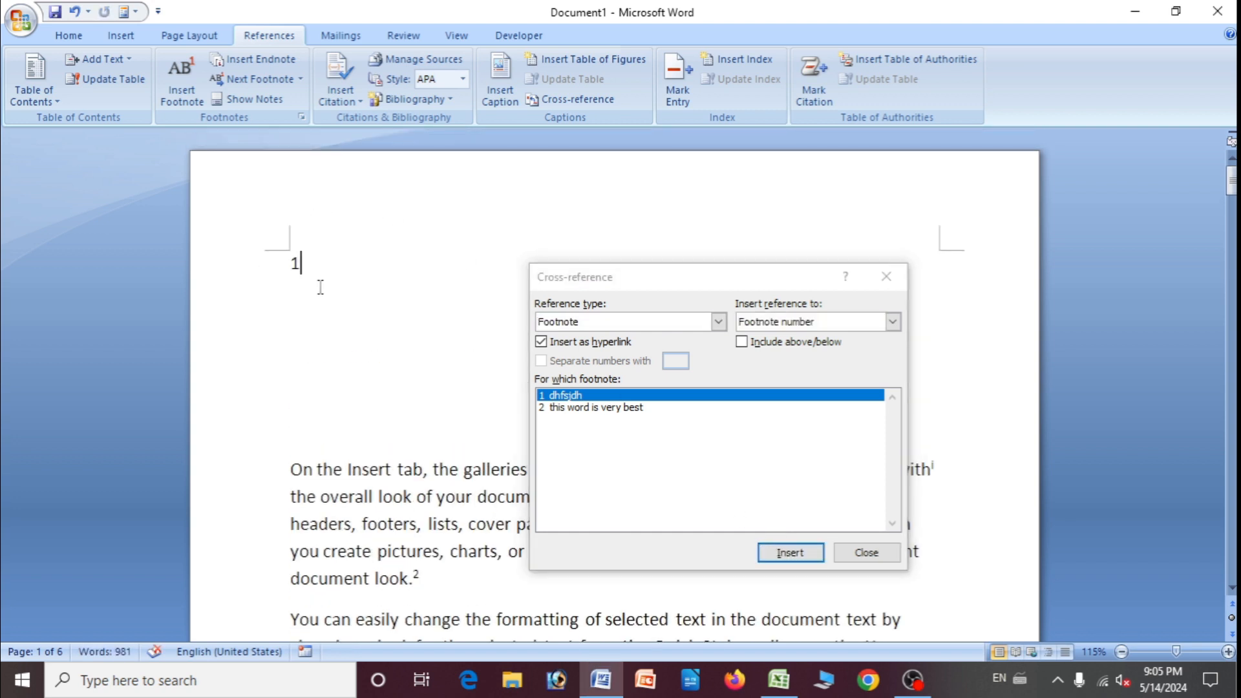
{"action": "key", "text": "Return"}
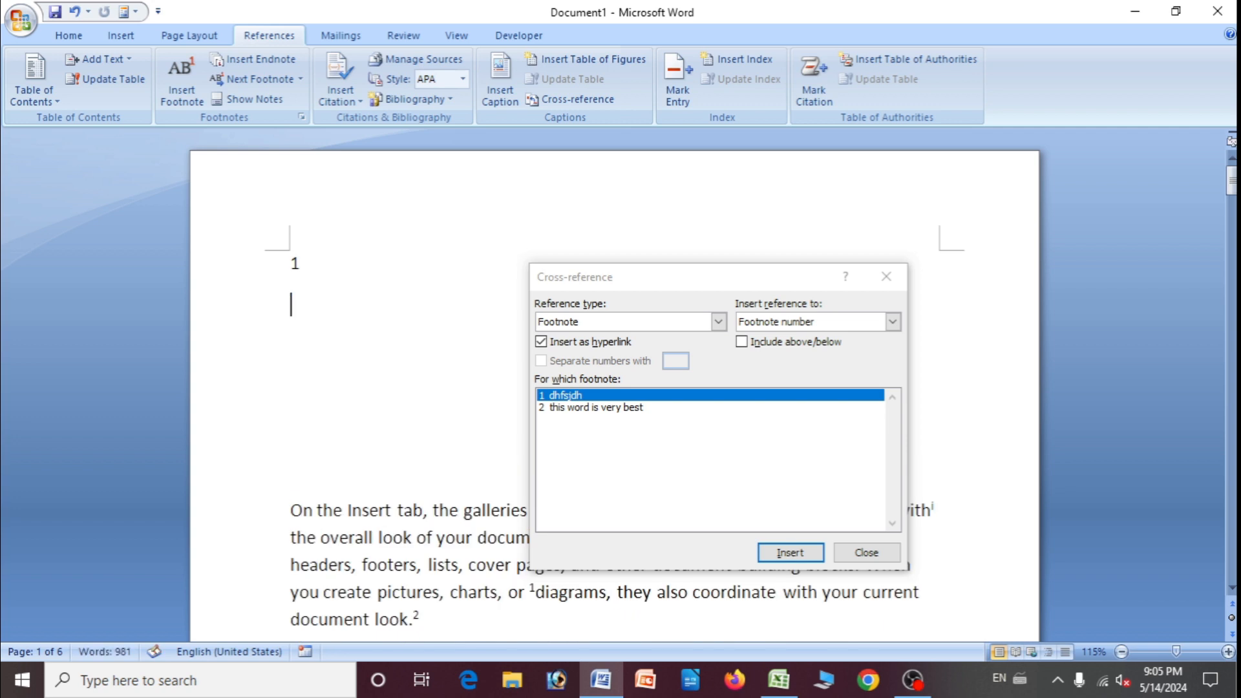
{"action": "left_click", "coordinate": [577, 417]}
{"action": "left_click", "coordinate": [575, 410]}
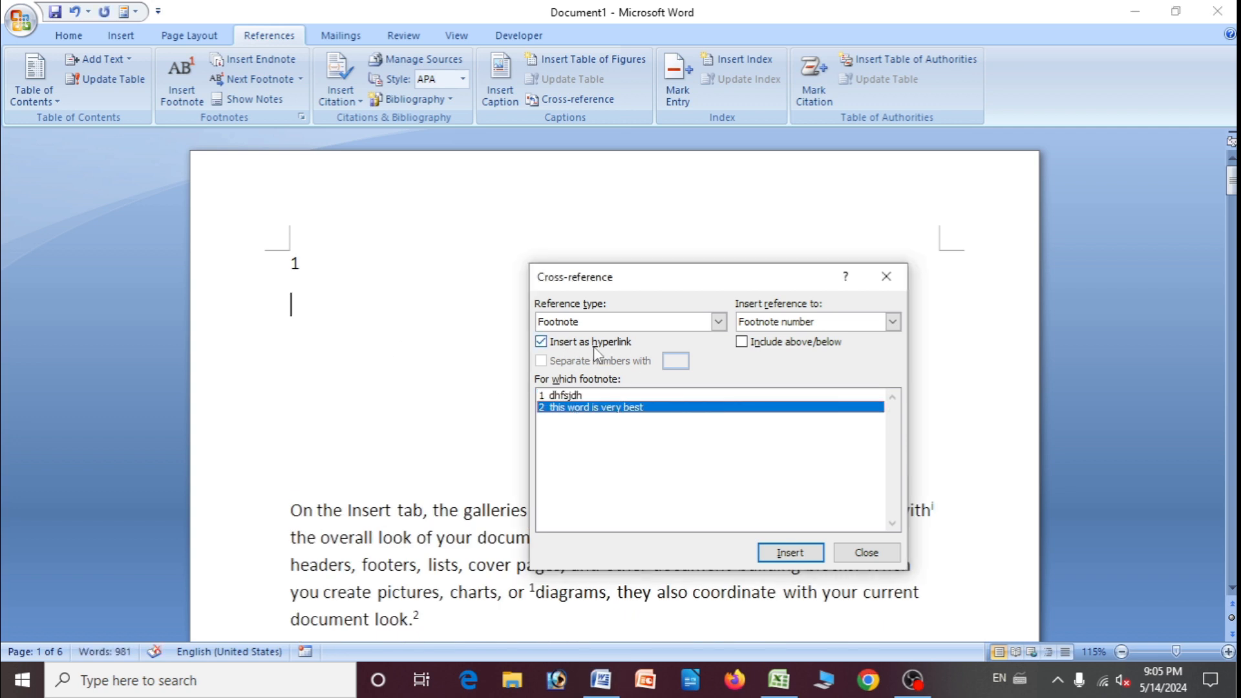
{"action": "left_click", "coordinate": [790, 553]}
{"action": "scroll", "coordinate": [427, 358], "scroll_direction": "up", "scroll_amount": 2}
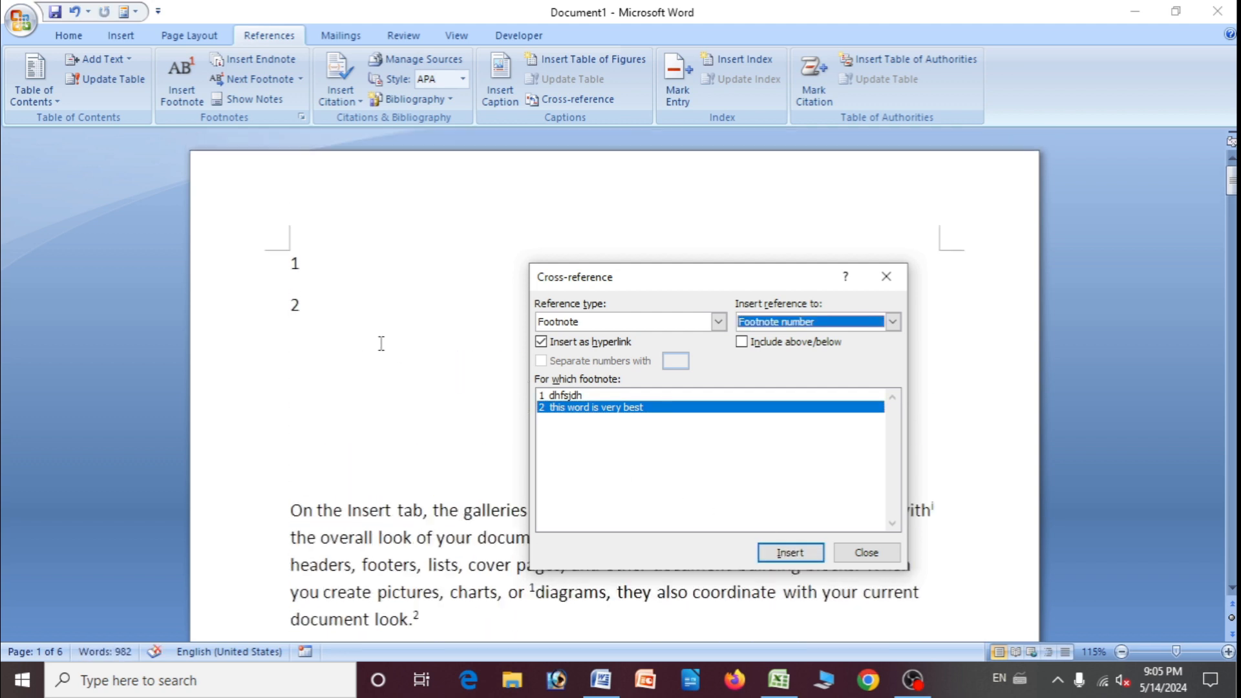
Insert an entire-caption cross-reference to चित्र संख्या D on a new line below the footnote references.
{"action": "left_click", "coordinate": [350, 310]}
{"action": "key", "text": "Return"}
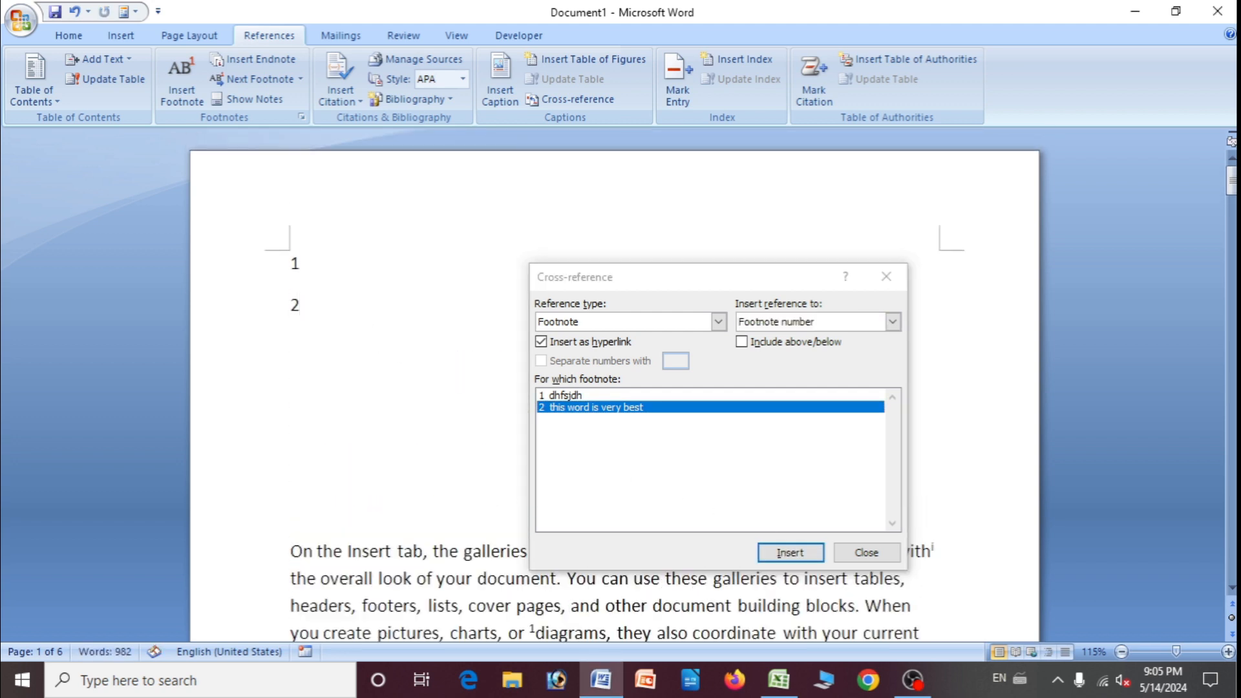
{"action": "left_click", "coordinate": [717, 326]}
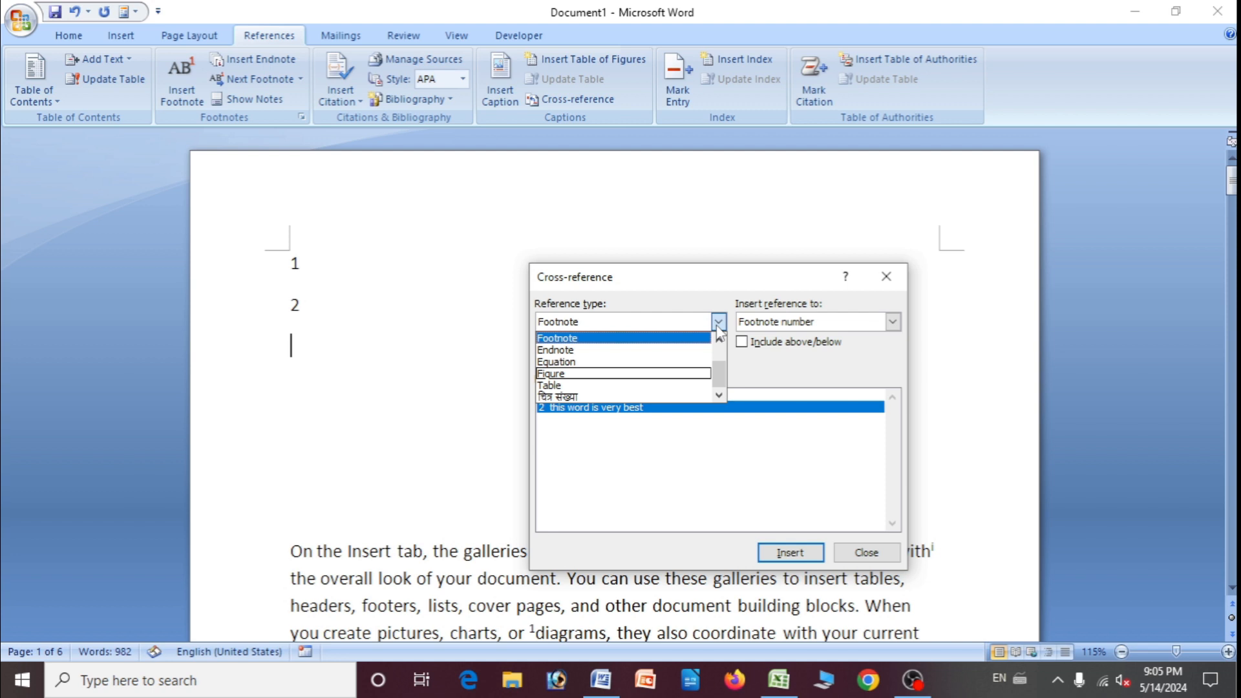
{"action": "left_click", "coordinate": [567, 394]}
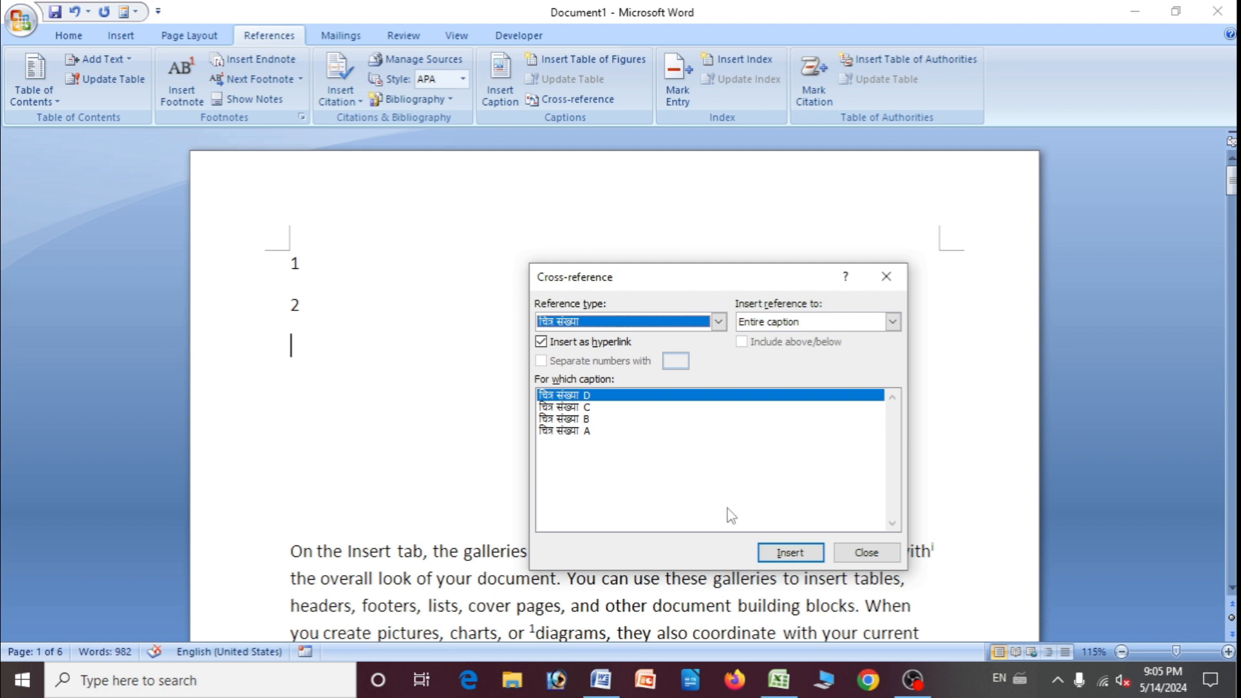
{"action": "left_click", "coordinate": [788, 553]}
{"action": "scroll", "coordinate": [383, 238], "scroll_direction": "up", "scroll_amount": 3}
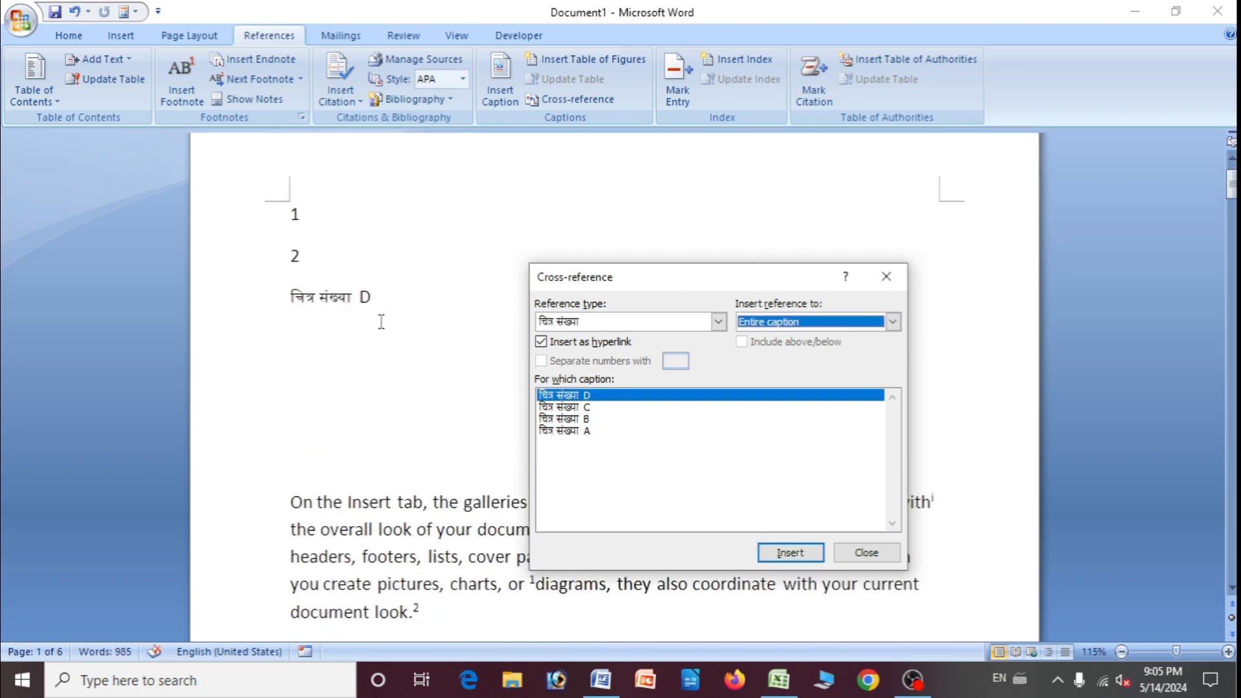
Insert entire-caption cross-references to चित्र संख्या C, B and A together on a new line below the D reference.
{"action": "left_click", "coordinate": [376, 309]}
{"action": "key", "text": "Return"}
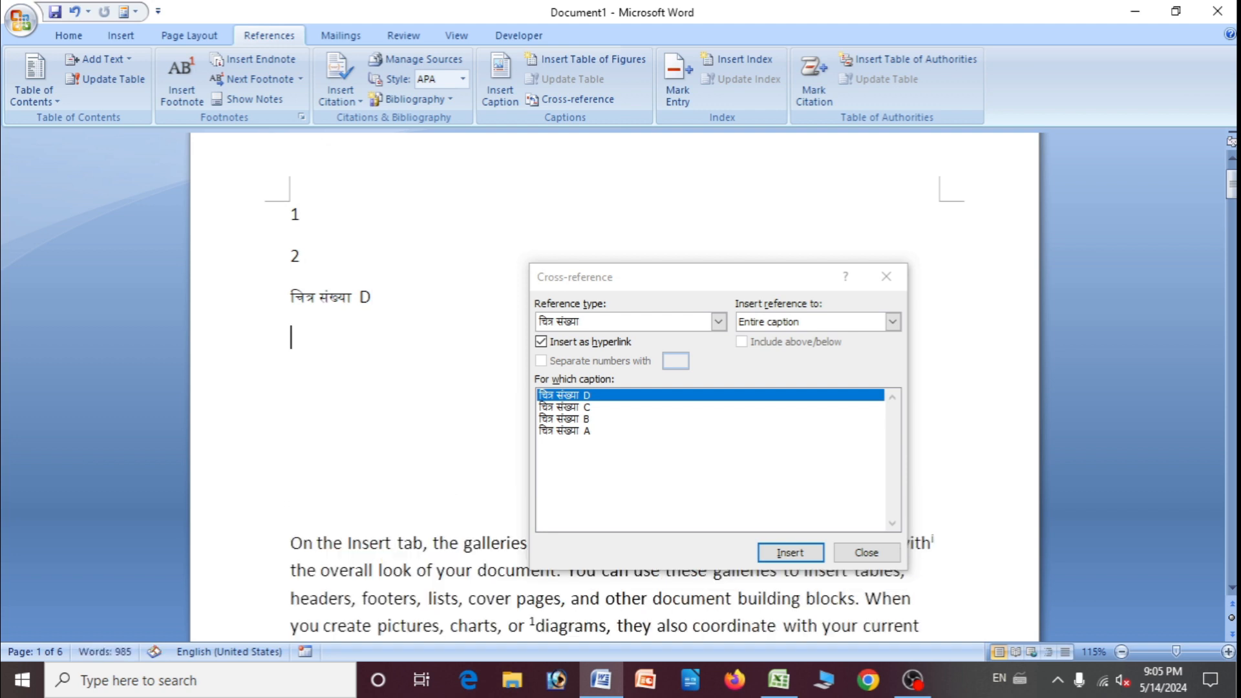
{"action": "left_click", "coordinate": [575, 414]}
{"action": "left_click", "coordinate": [574, 407]}
{"action": "left_click", "coordinate": [789, 553]}
{"action": "left_click", "coordinate": [576, 419]}
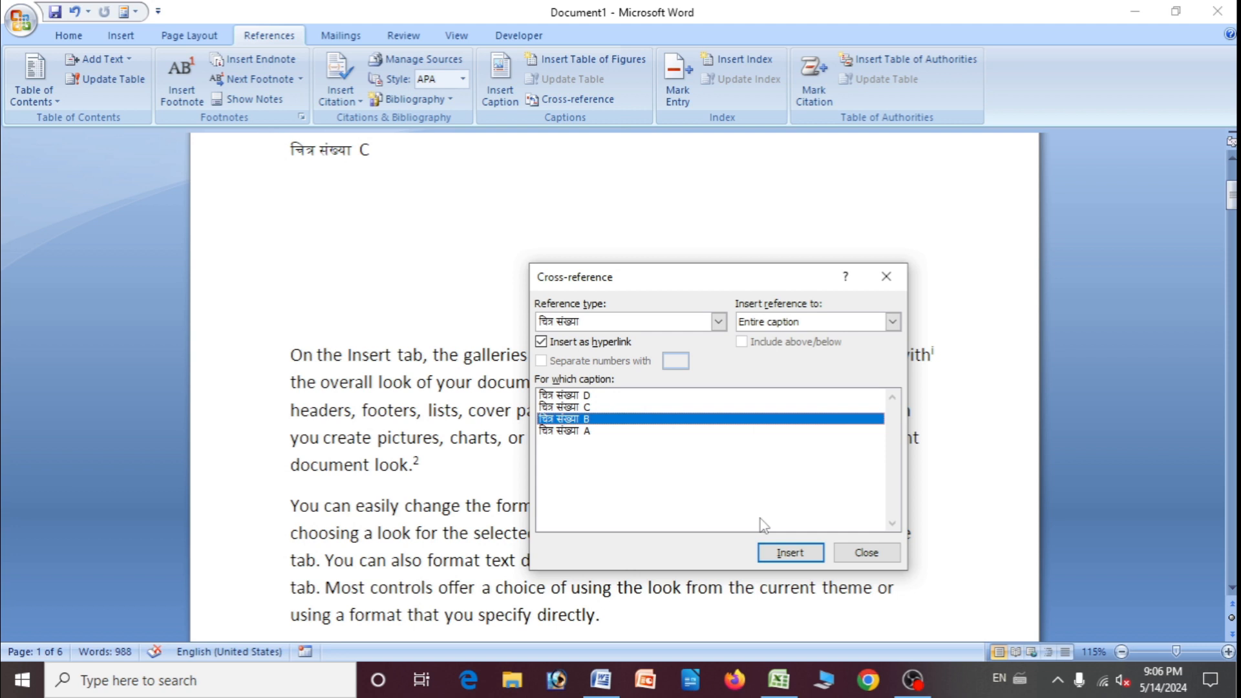
{"action": "left_click", "coordinate": [785, 554]}
{"action": "left_click", "coordinate": [656, 439]}
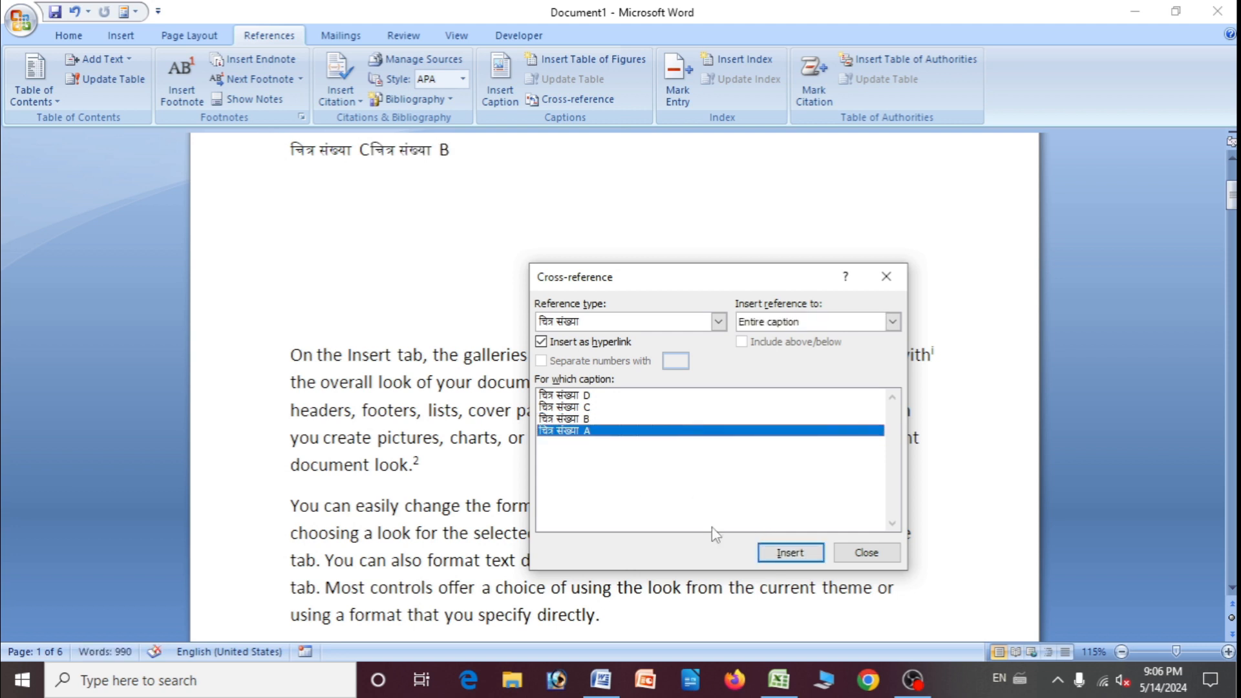
{"action": "left_click", "coordinate": [789, 552]}
Insert endnote number cross-references to "With 45545dfsd" and "iusdifusidu" after the A reference, and close the Cross-reference dialog.
{"action": "left_click", "coordinate": [718, 323]}
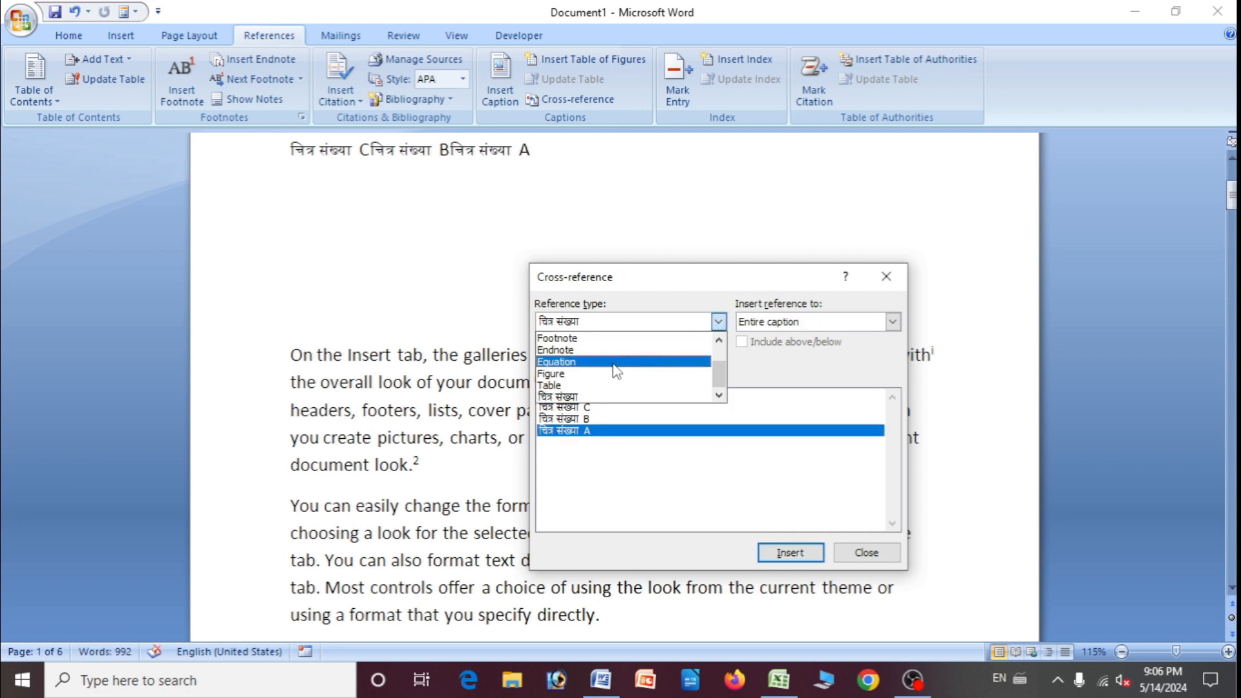
{"action": "left_click", "coordinate": [568, 349]}
{"action": "left_click", "coordinate": [789, 553]}
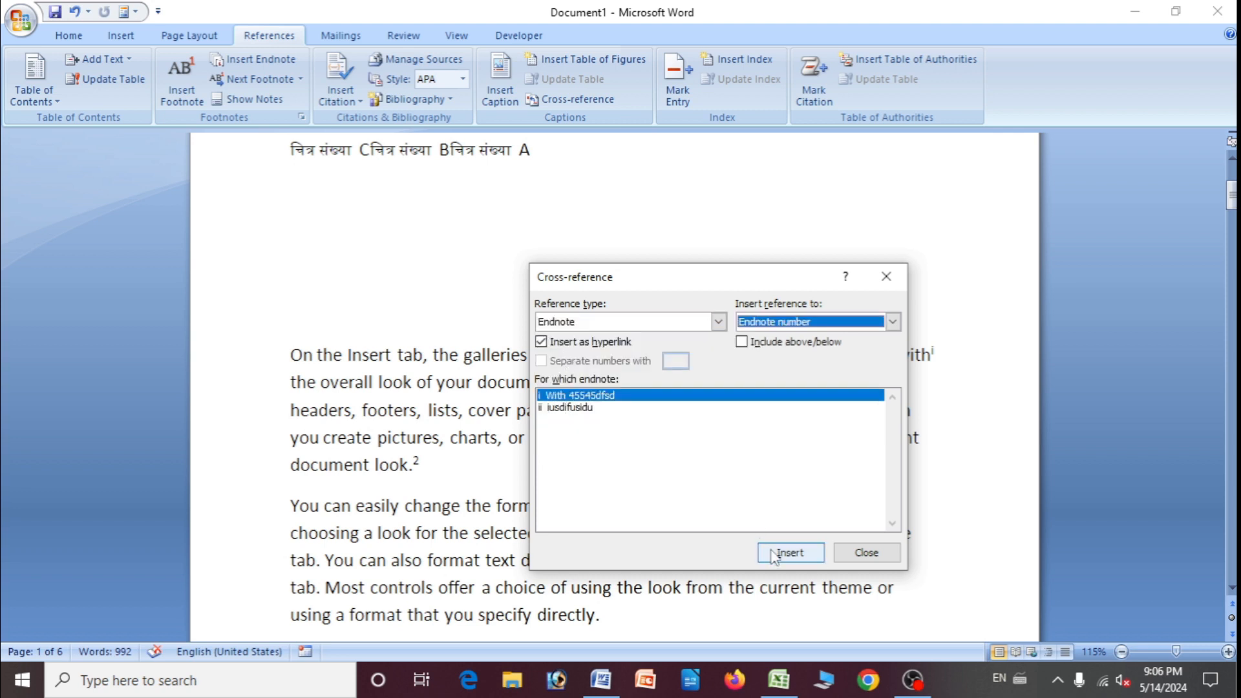
{"action": "left_click", "coordinate": [579, 411]}
{"action": "left_click", "coordinate": [790, 553]}
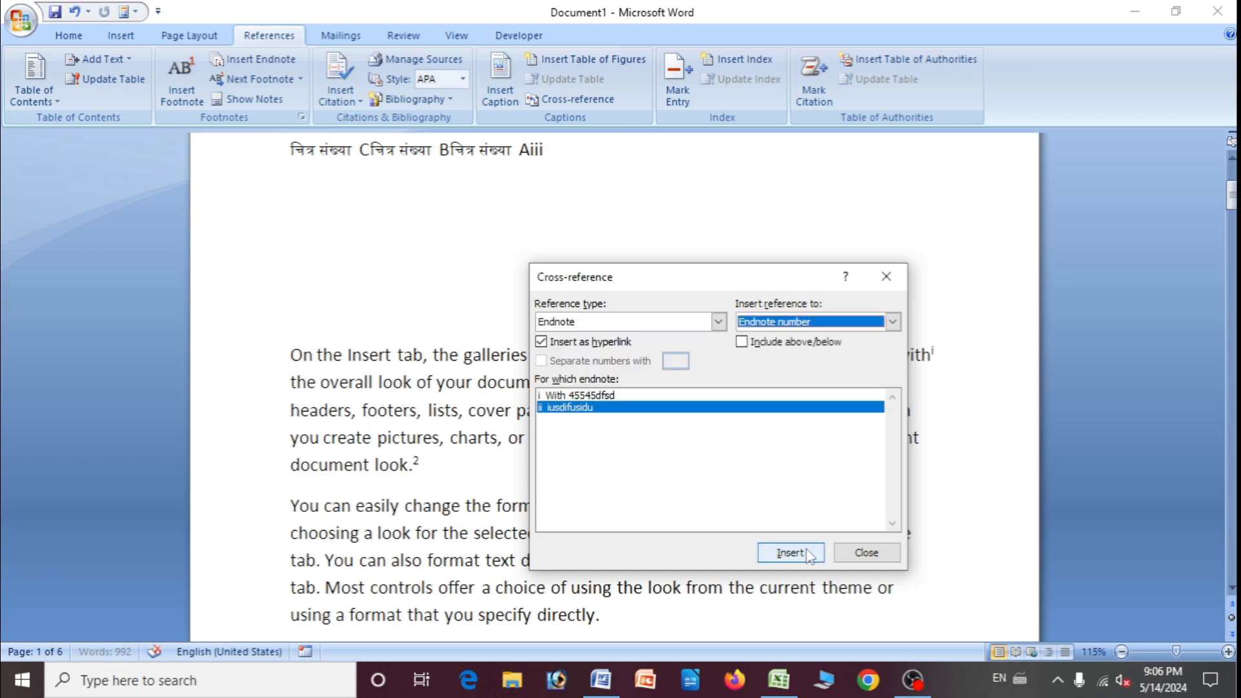
{"action": "left_click", "coordinate": [866, 552]}
Split the run of cross-references so that चित्र संख्या C, B, A and endnote references i and ii each stand on their own line.
{"action": "scroll", "coordinate": [285, 348], "scroll_direction": "up", "scroll_amount": 3}
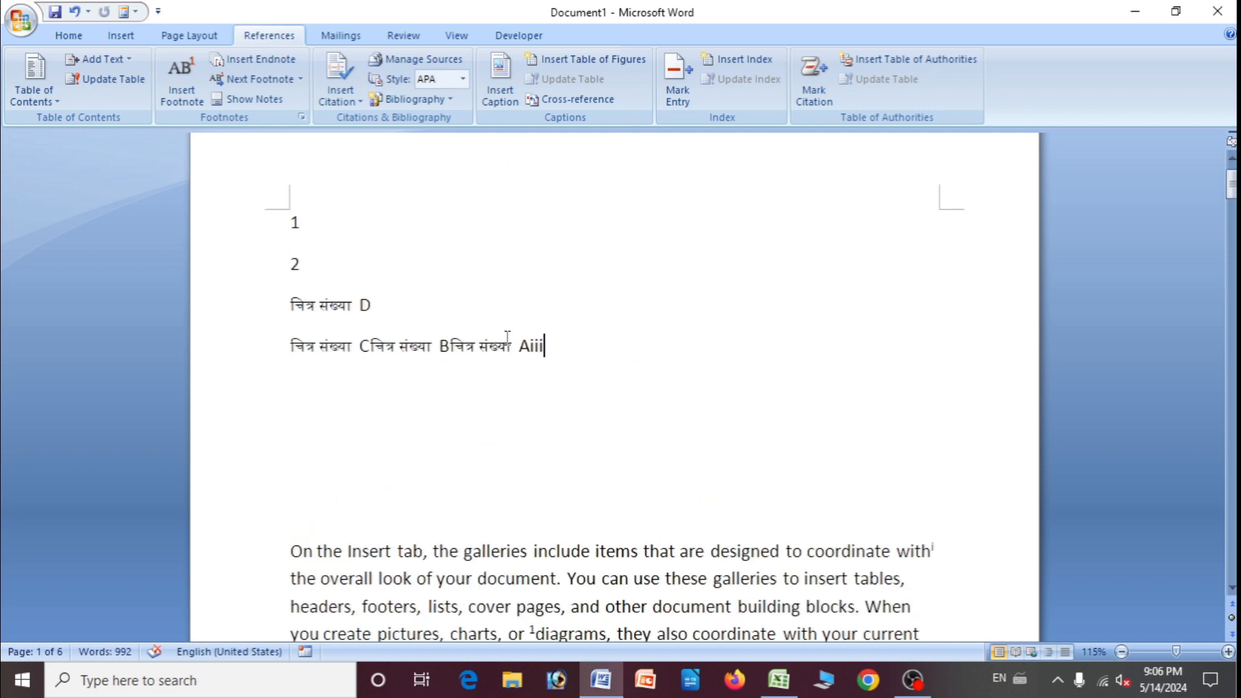
{"action": "left_click", "coordinate": [367, 354]}
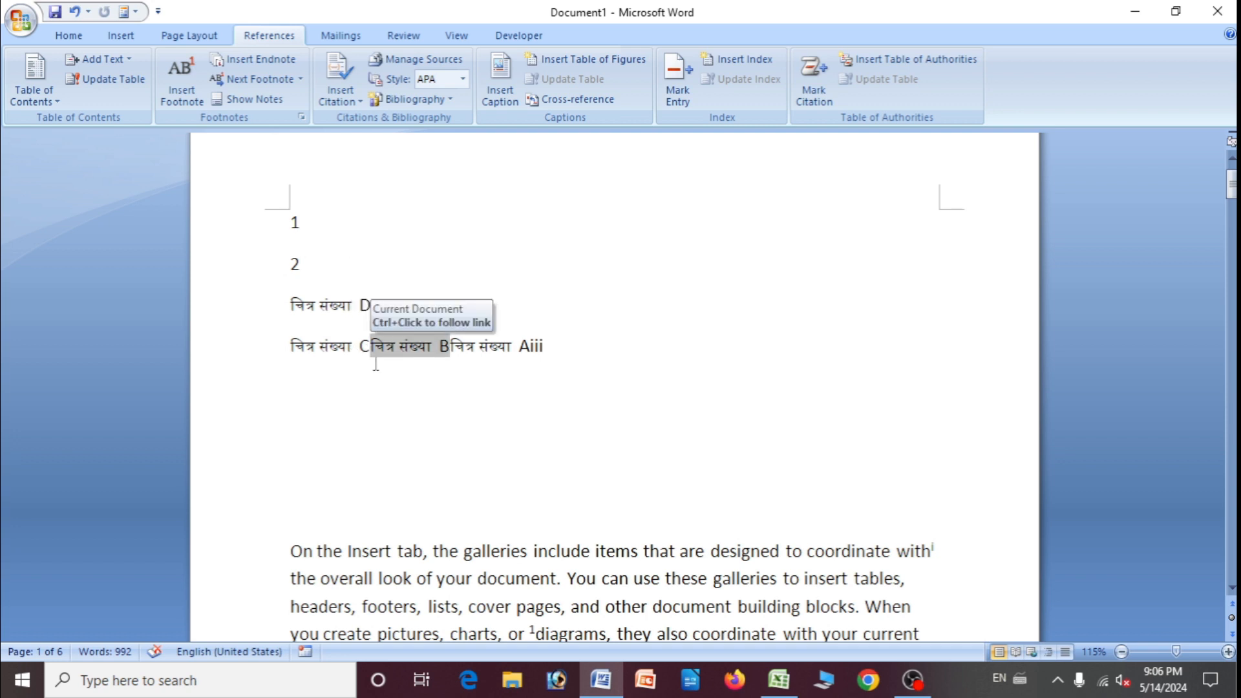
{"action": "key", "text": "Return"}
{"action": "left_click", "coordinate": [372, 388]}
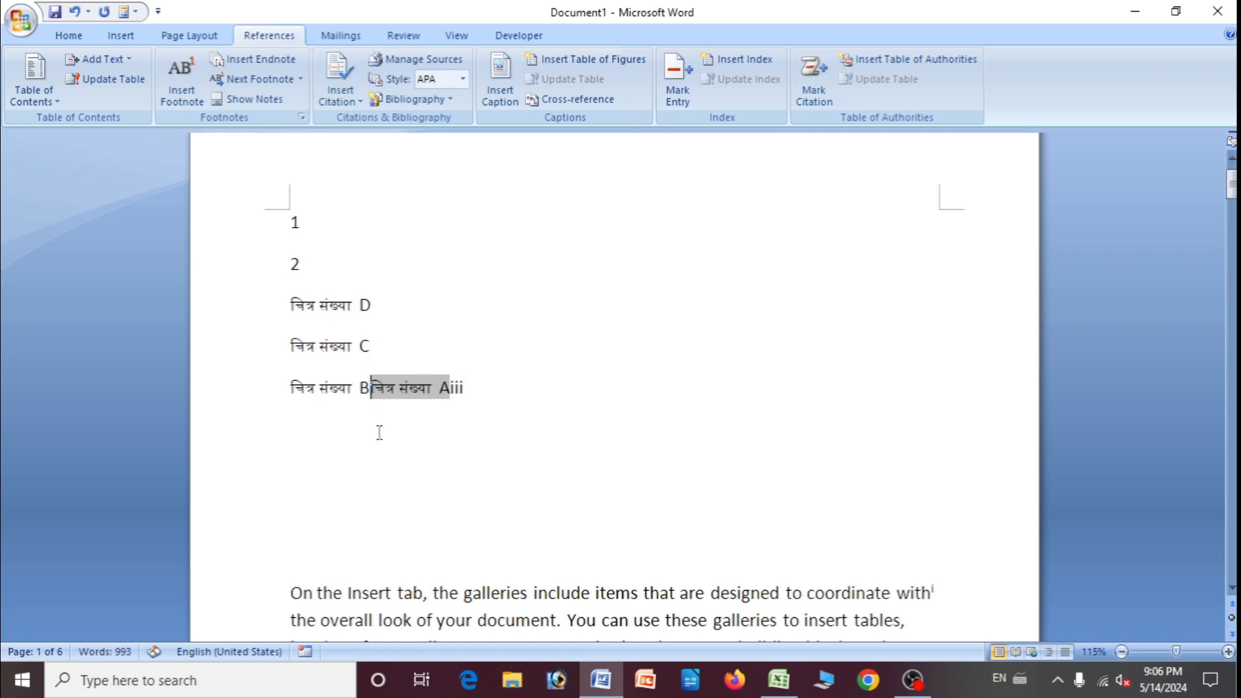
{"action": "key", "text": "Return"}
{"action": "left_click", "coordinate": [372, 428]}
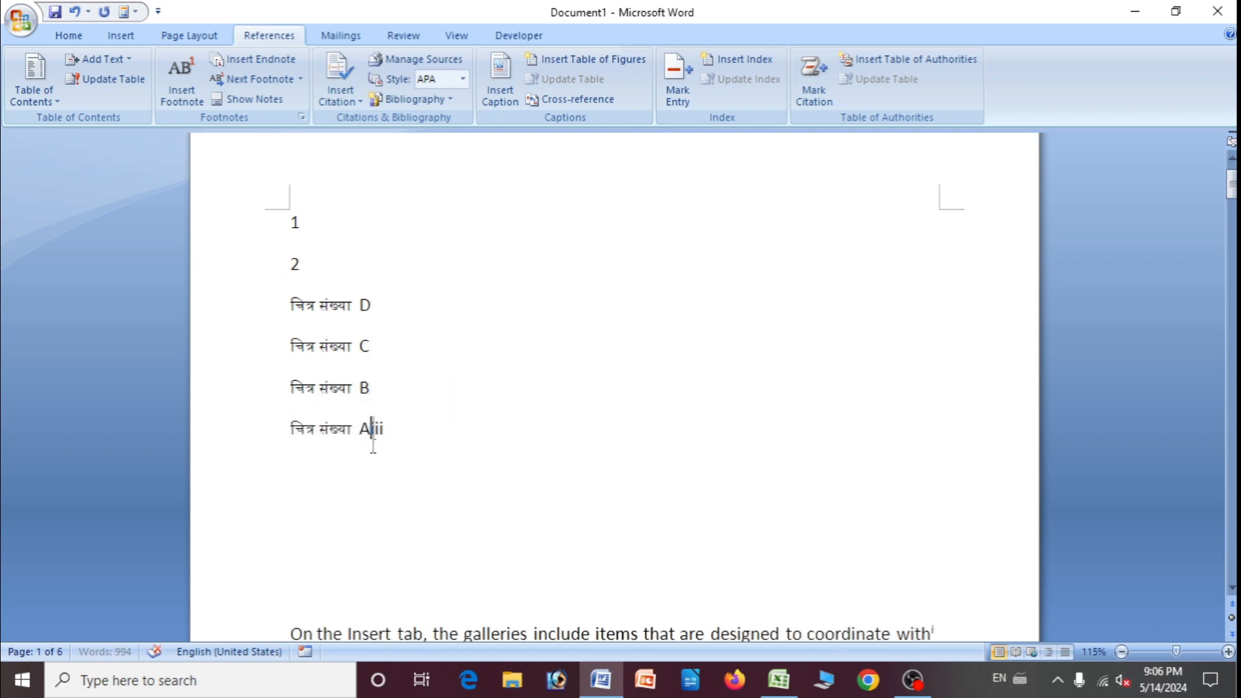
{"action": "key", "text": "Return"}
{"action": "left_click", "coordinate": [295, 470]}
{"action": "key", "text": "Return"}
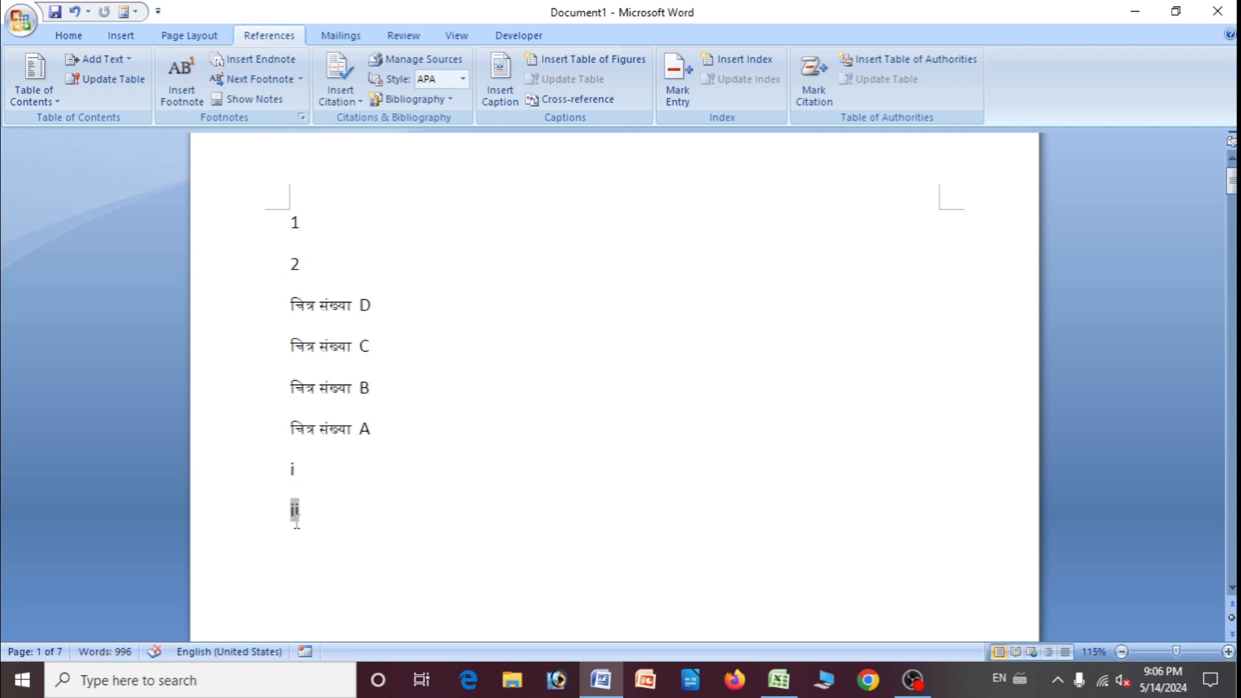
Follow the चित्र संख्या D cross-reference to its captioned picture, and return to the start of the document.
{"action": "left_click", "coordinate": [314, 500]}
{"action": "left_click", "coordinate": [323, 332]}
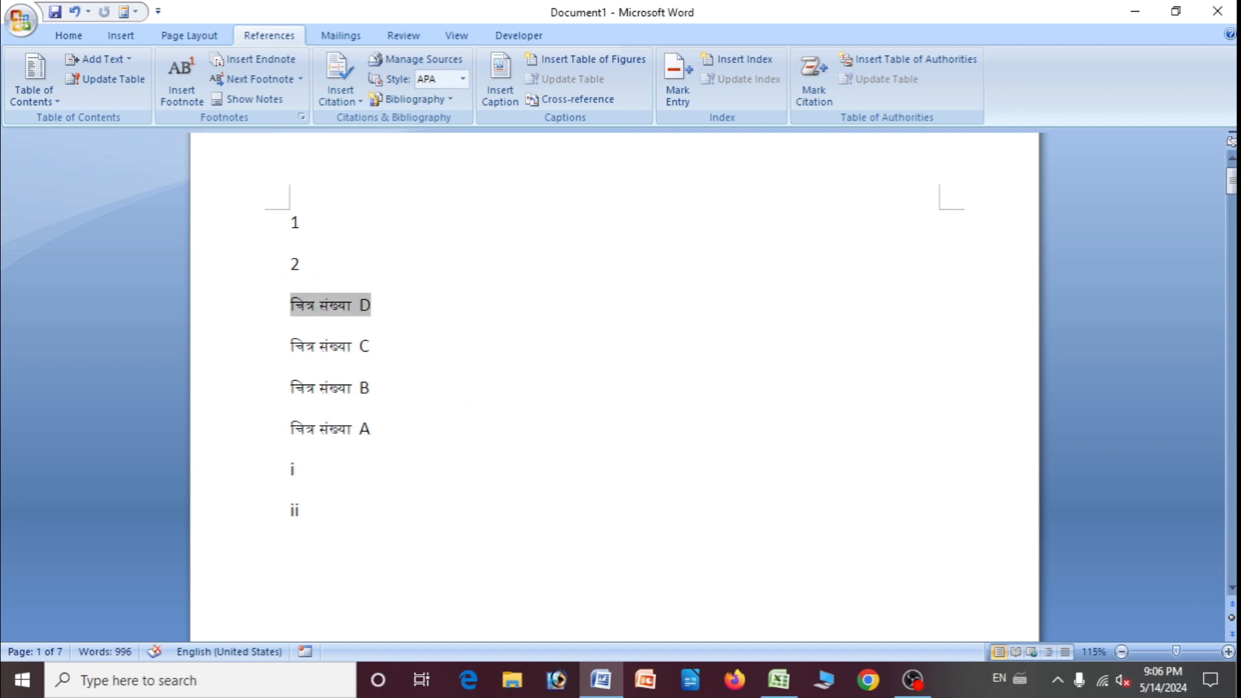
{"action": "left_click", "coordinate": [320, 305]}
{"action": "left_click", "coordinate": [328, 313], "text": "ctrl"}
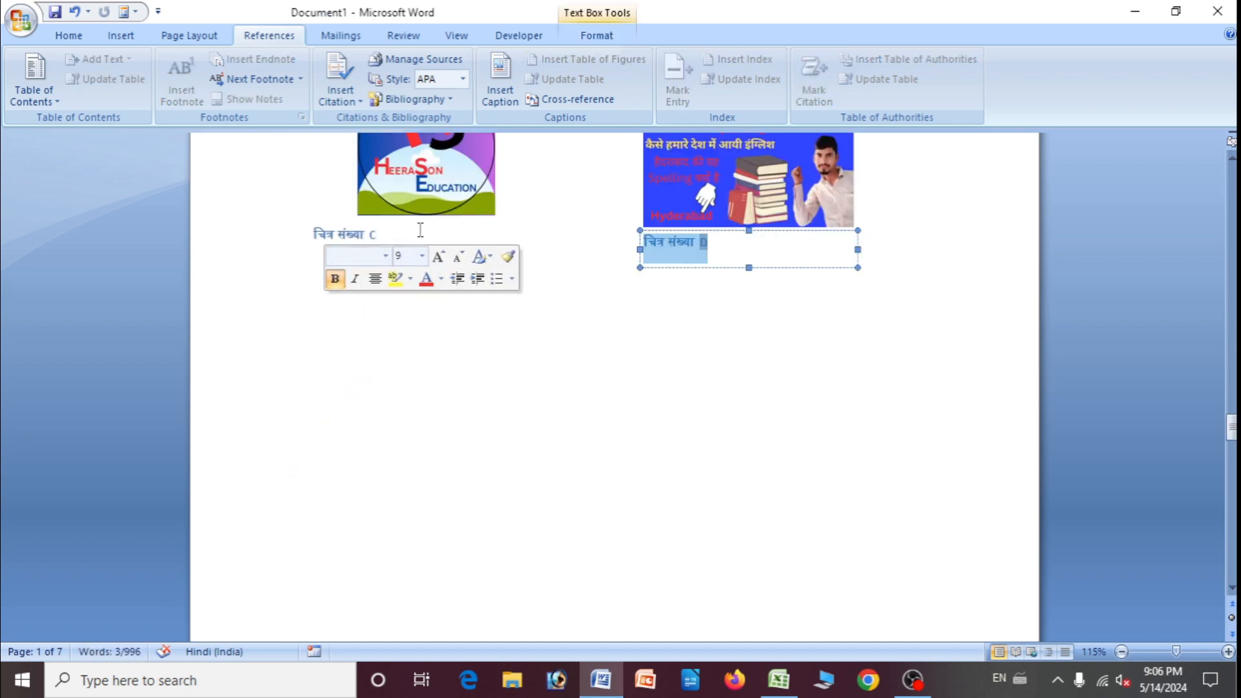
{"action": "scroll", "coordinate": [420, 229], "scroll_direction": "up", "scroll_amount": 10}
{"action": "key", "text": "ctrl+Home"}
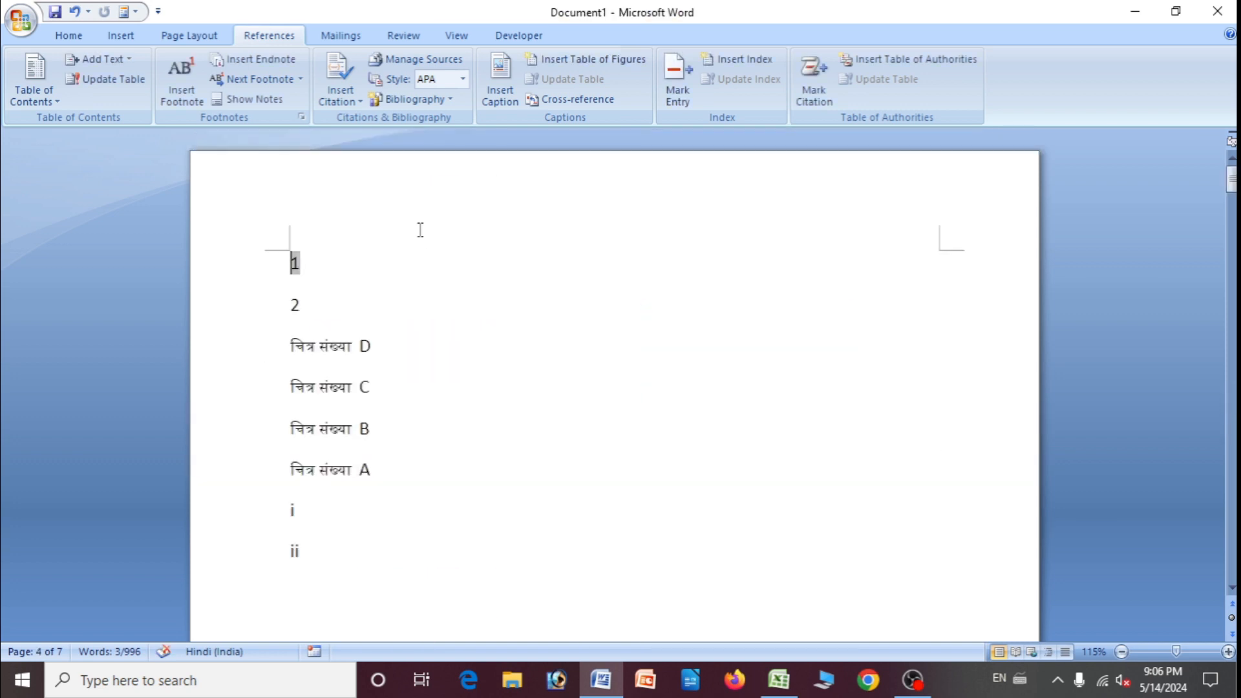
Follow the footnote 1 cross-reference to its mark in the body text, view its note, and return to the document start.
{"action": "double_click", "coordinate": [296, 268]}
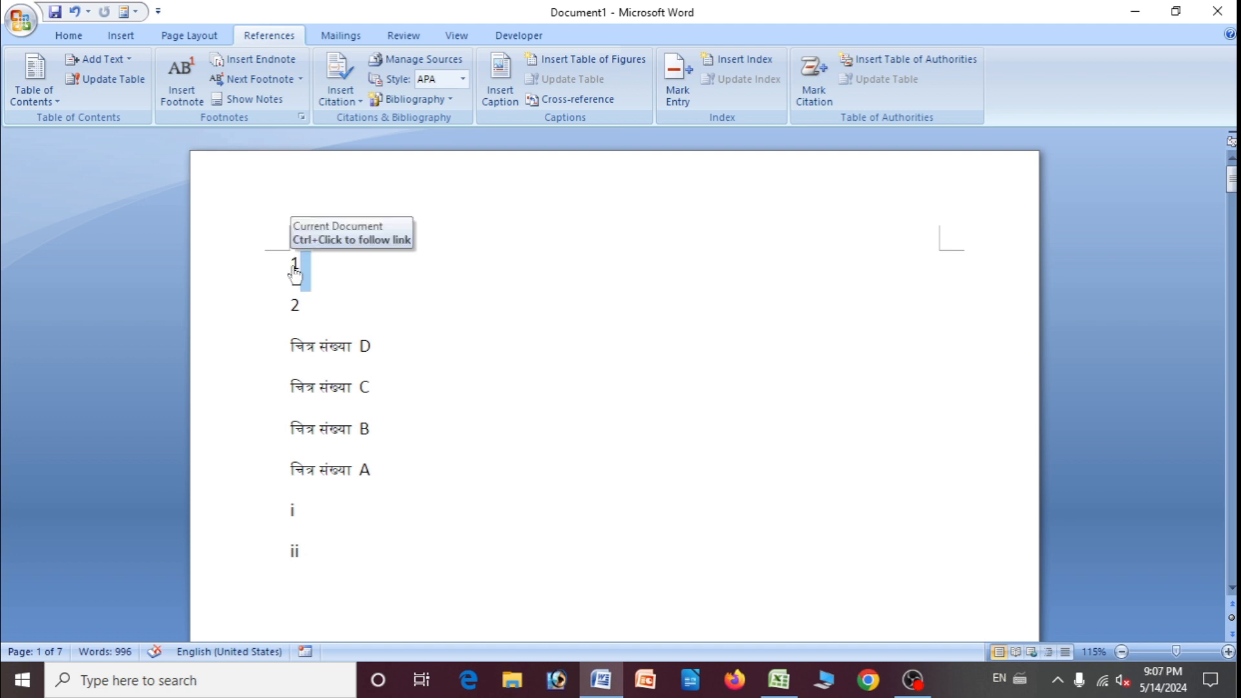
{"action": "left_click", "coordinate": [294, 268], "text": "ctrl"}
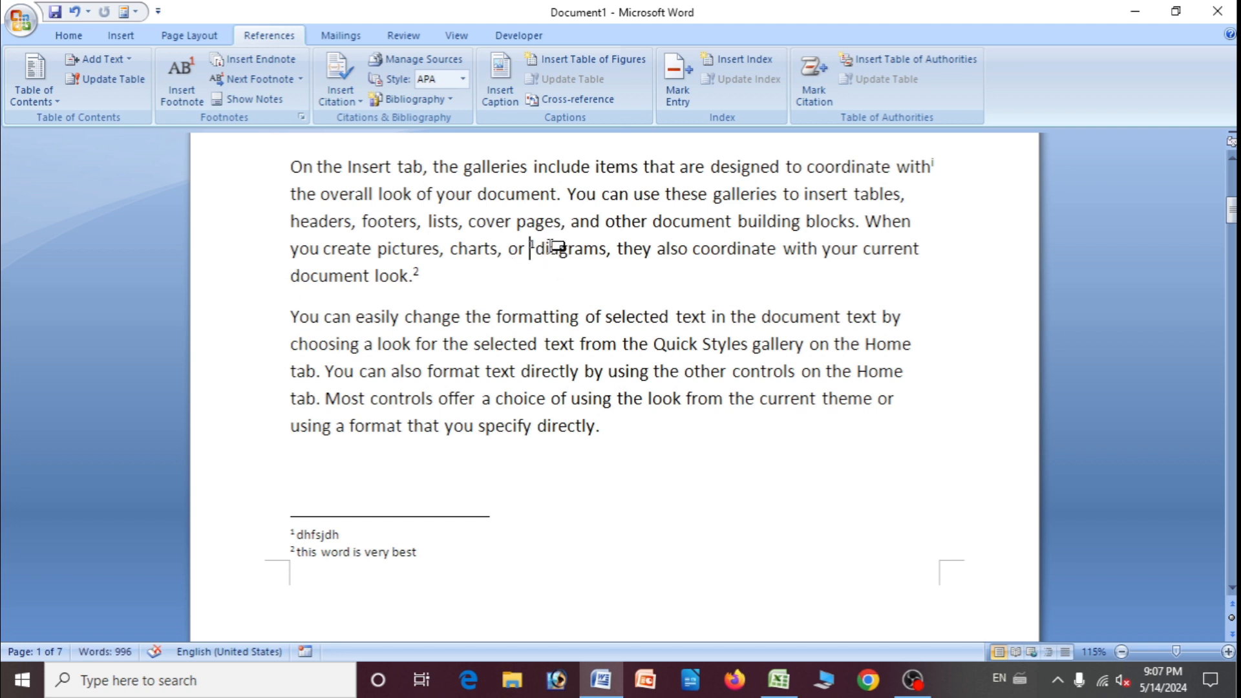
{"action": "mouse_move", "coordinate": [540, 255]}
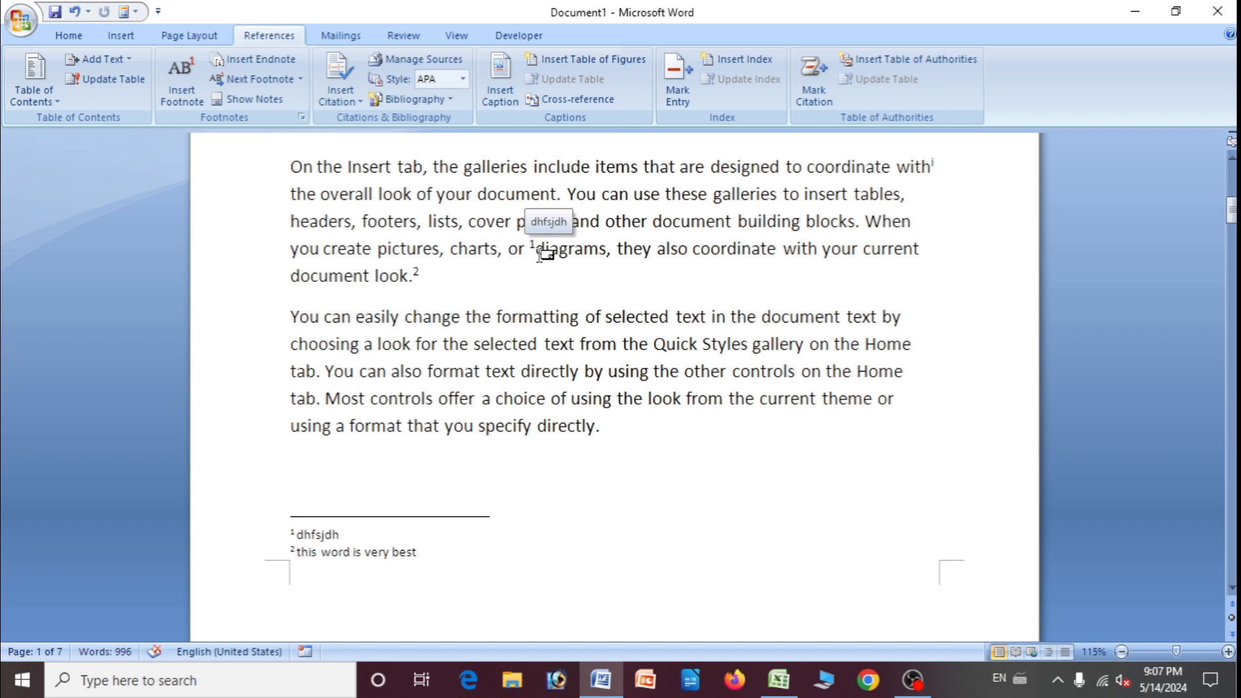
{"action": "key", "text": "ctrl+Home"}
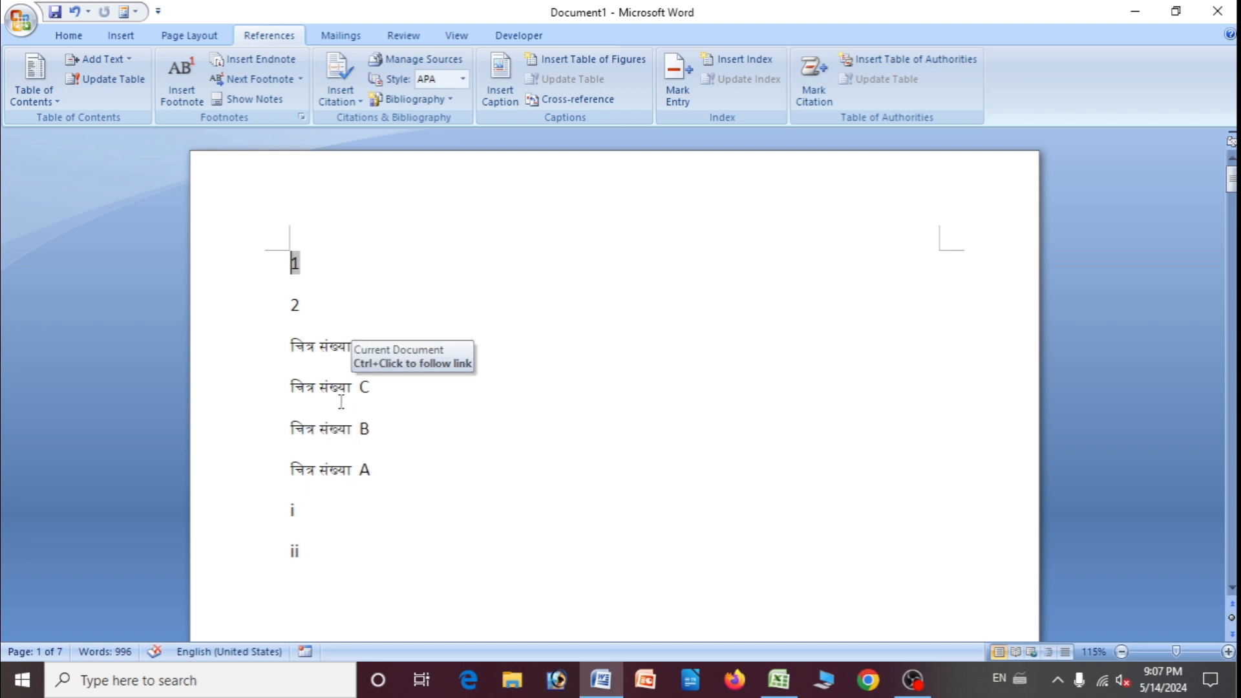
Mark the word "On" at the start of the first body paragraph as a main index entry.
{"action": "scroll", "coordinate": [339, 402], "scroll_direction": "down", "scroll_amount": 8}
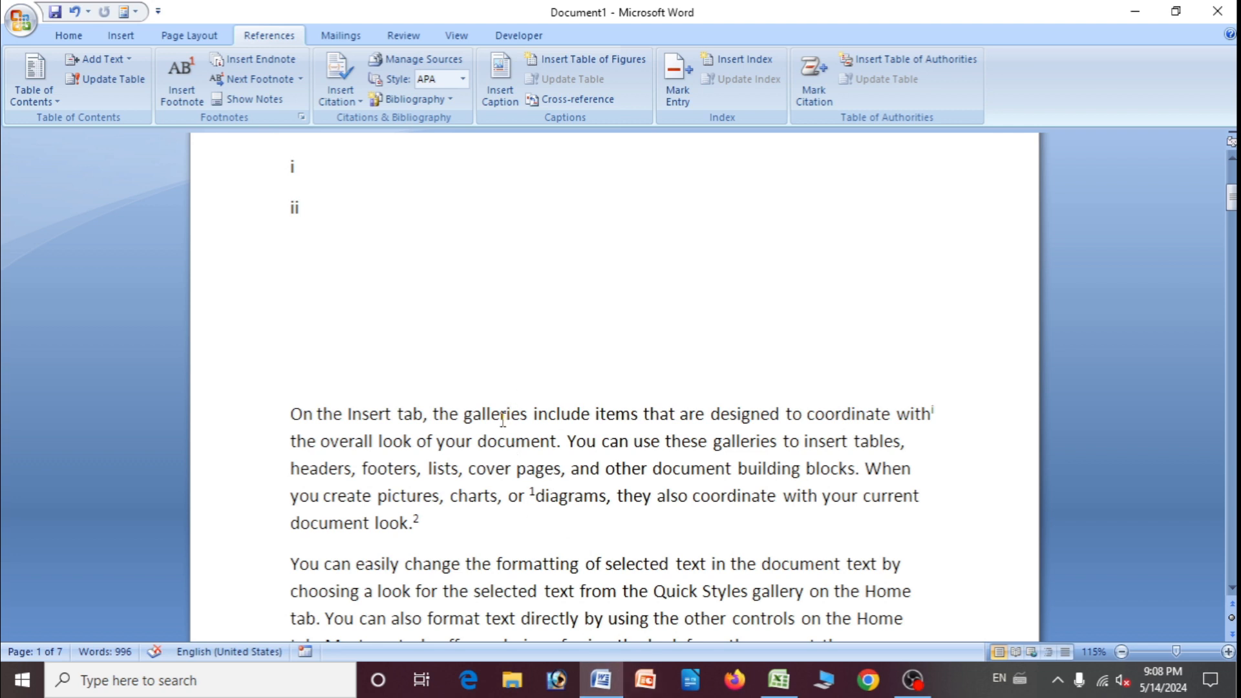
{"action": "left_click", "coordinate": [675, 89]}
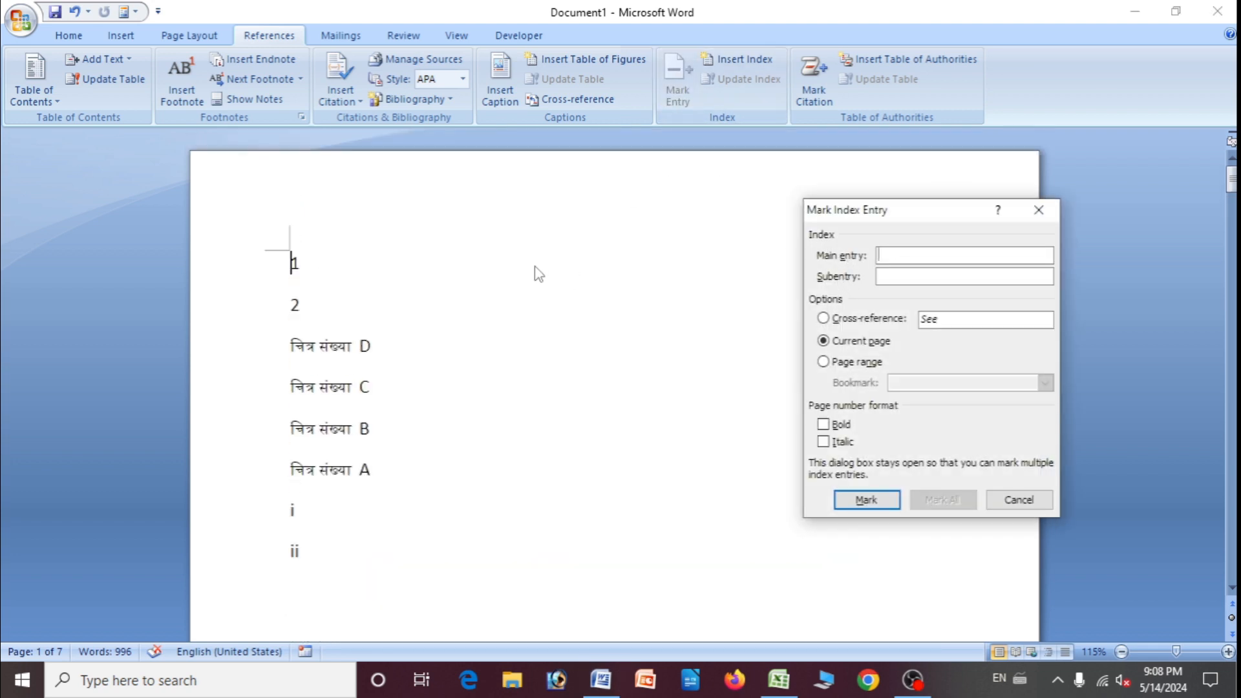
{"action": "scroll", "coordinate": [386, 367], "scroll_direction": "down", "scroll_amount": 3}
{"action": "scroll", "coordinate": [386, 367], "scroll_direction": "down", "scroll_amount": 3}
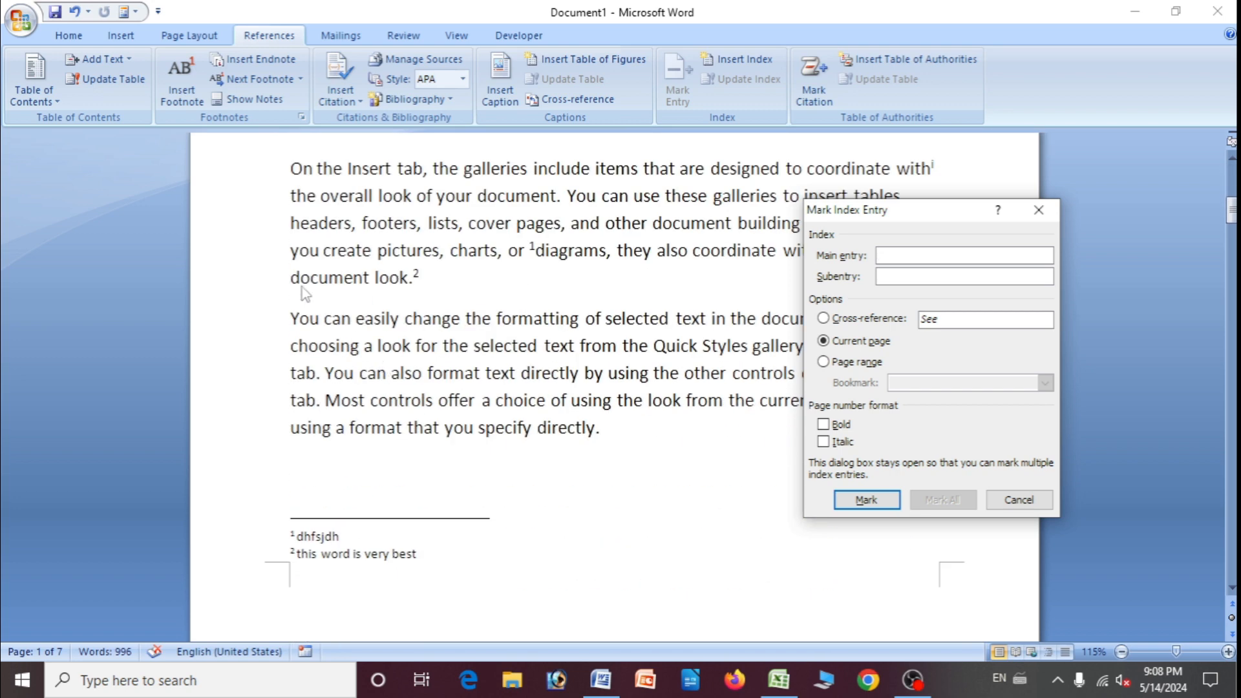
{"action": "double_click", "coordinate": [301, 173]}
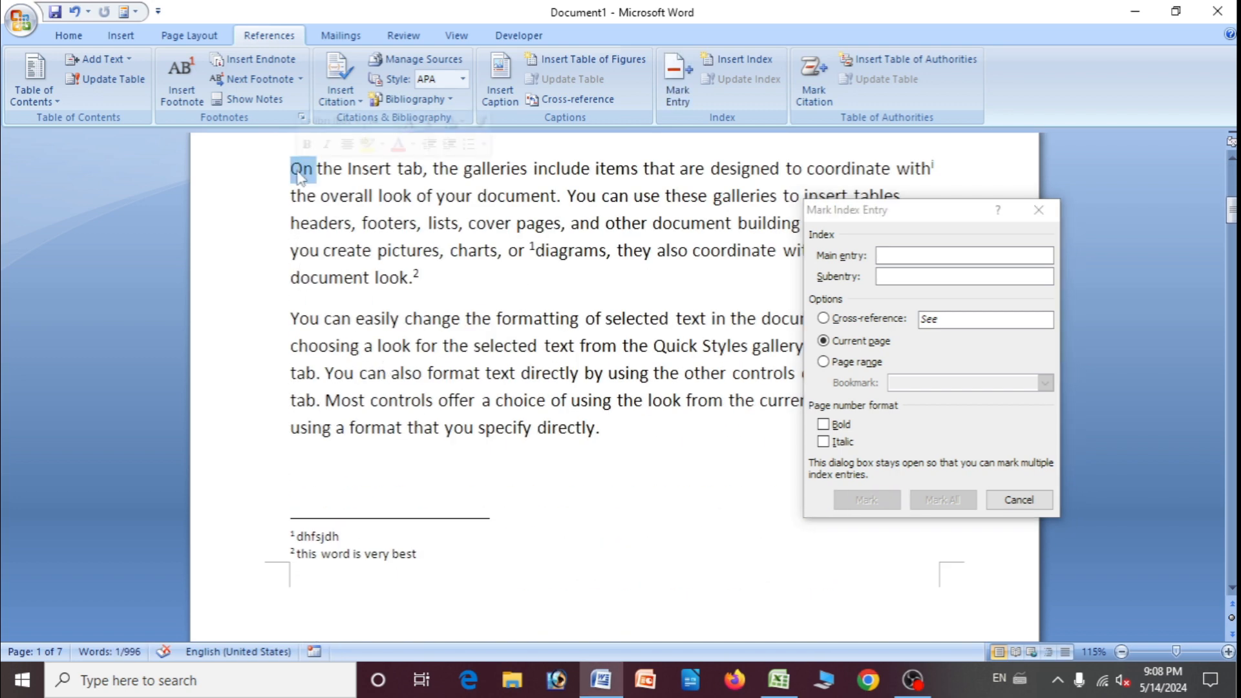
{"action": "left_click", "coordinate": [889, 253]}
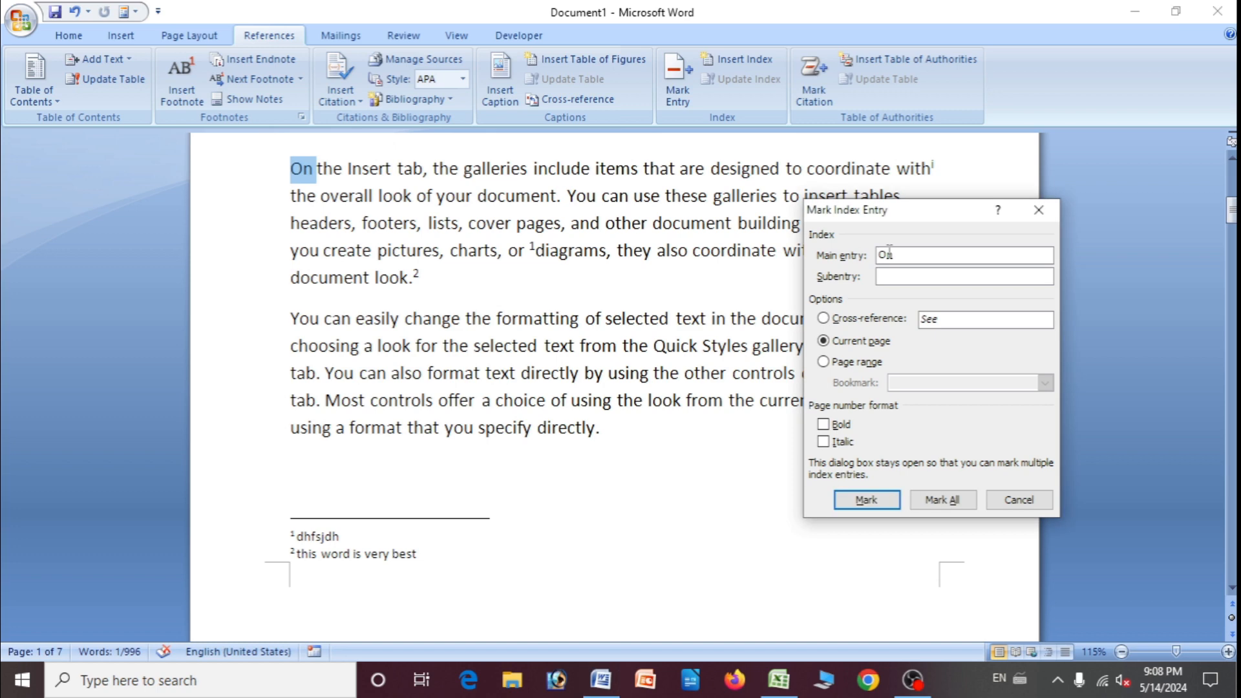
{"action": "left_click", "coordinate": [866, 500]}
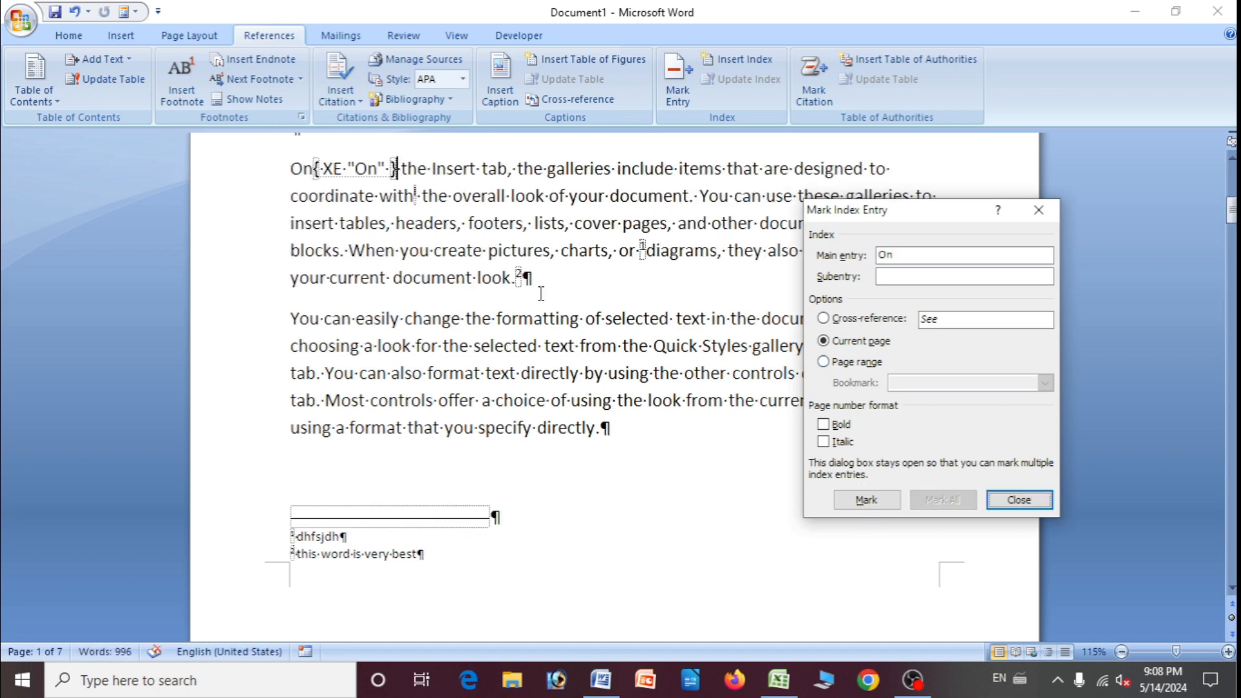
Mark the word "tab" in the first line of the first body paragraph as a main index entry.
{"action": "scroll", "coordinate": [524, 285], "scroll_direction": "up", "scroll_amount": 2}
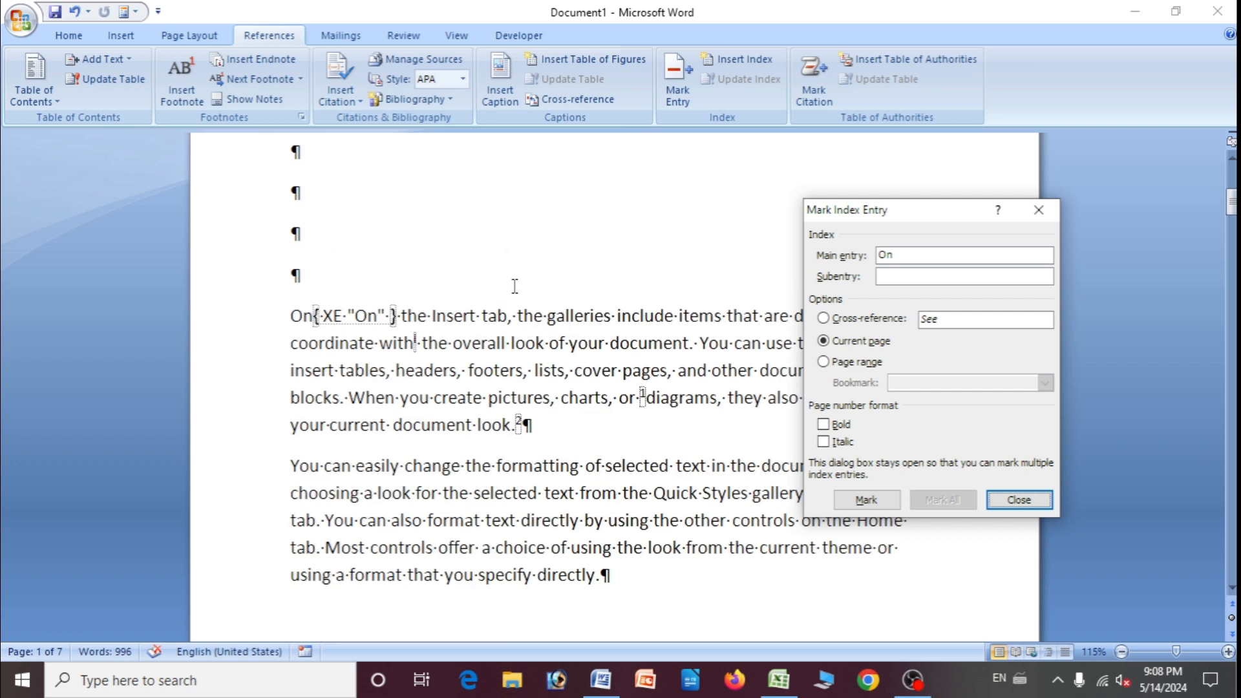
{"action": "double_click", "coordinate": [498, 317]}
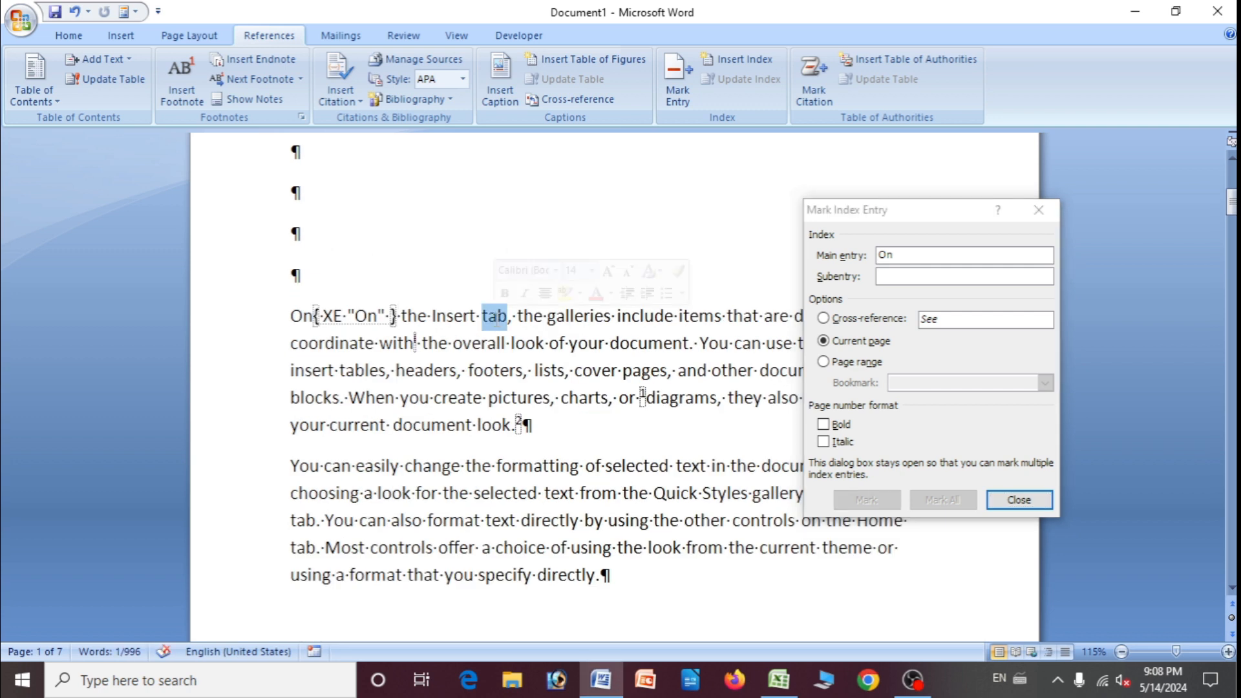
{"action": "left_click", "coordinate": [902, 258]}
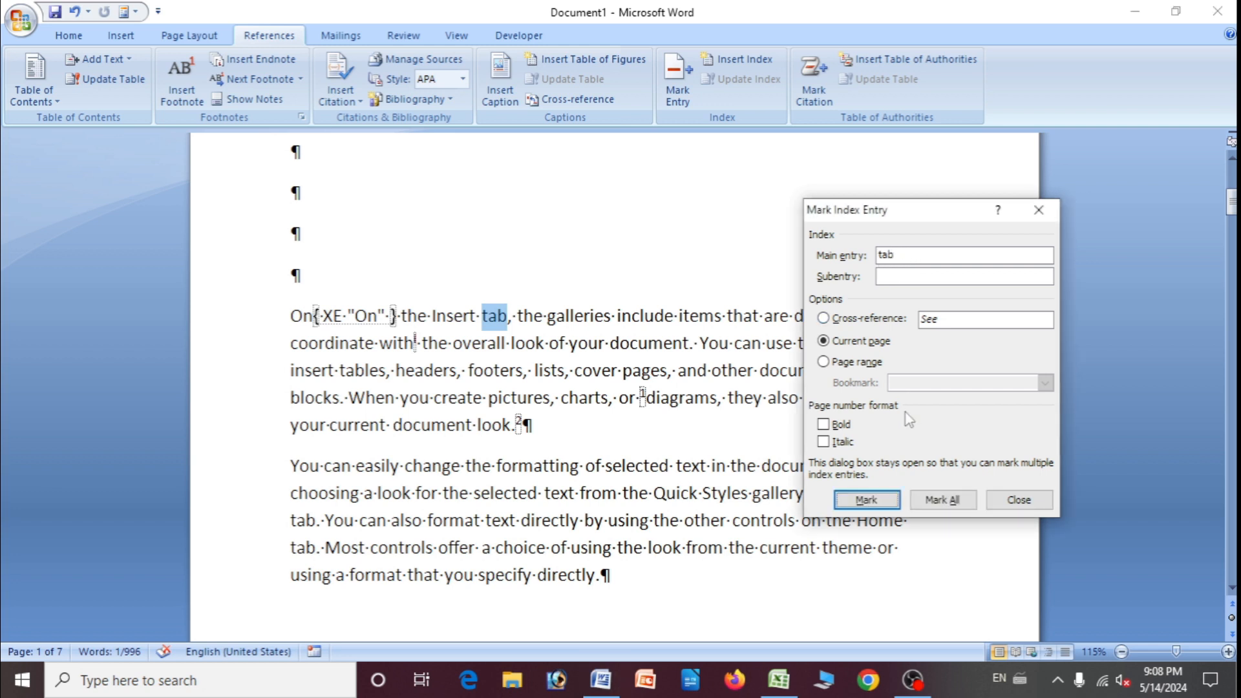
{"action": "left_click", "coordinate": [866, 502]}
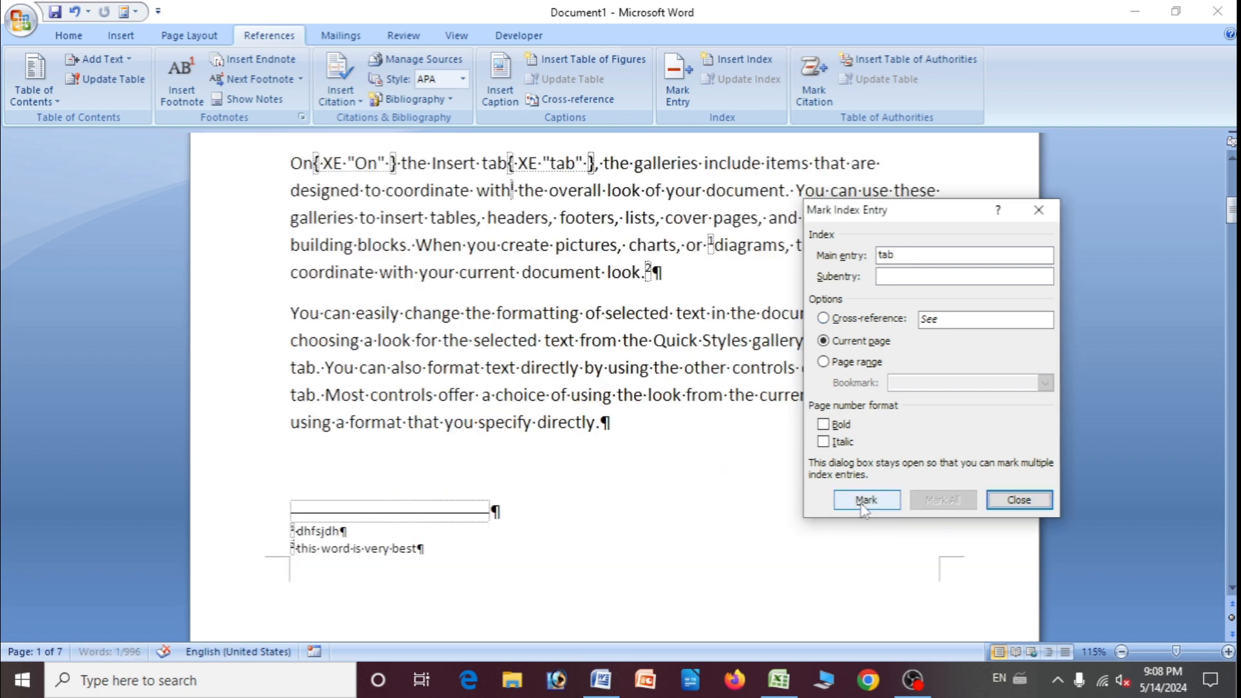
Mark the word "change" in the paragraph starting "You can easily" as a main index entry.
{"action": "triple_click", "coordinate": [464, 425]}
{"action": "left_click", "coordinate": [464, 423]}
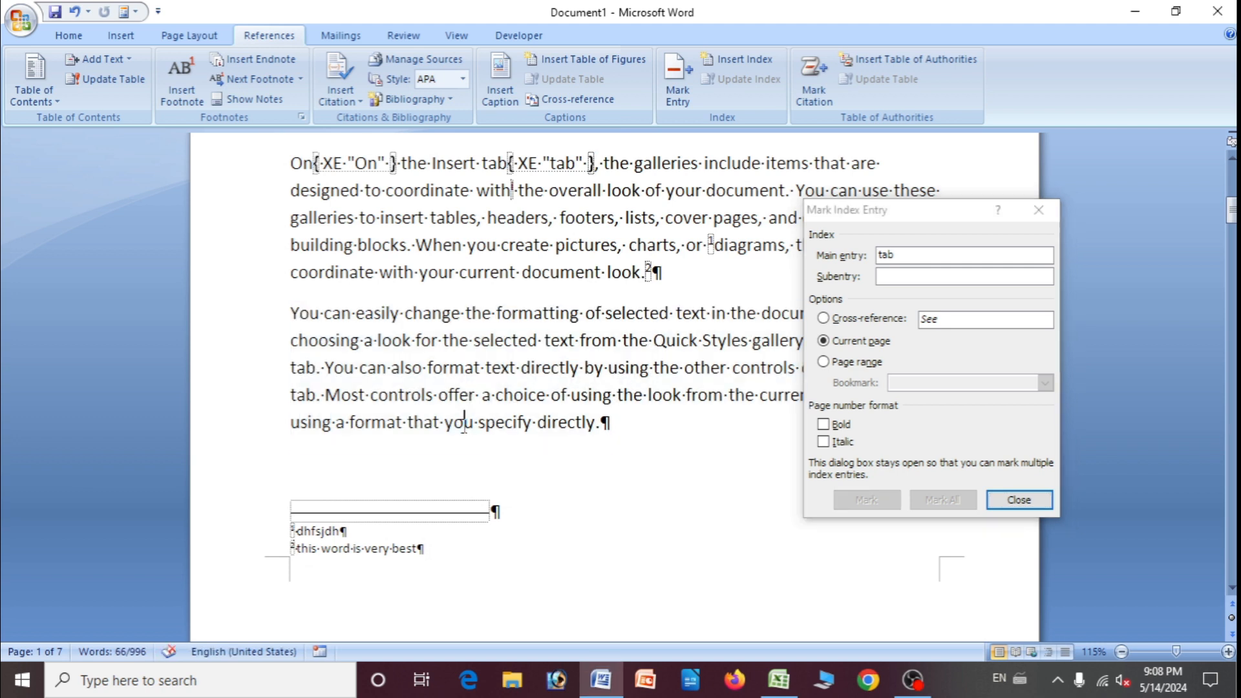
{"action": "double_click", "coordinate": [423, 313]}
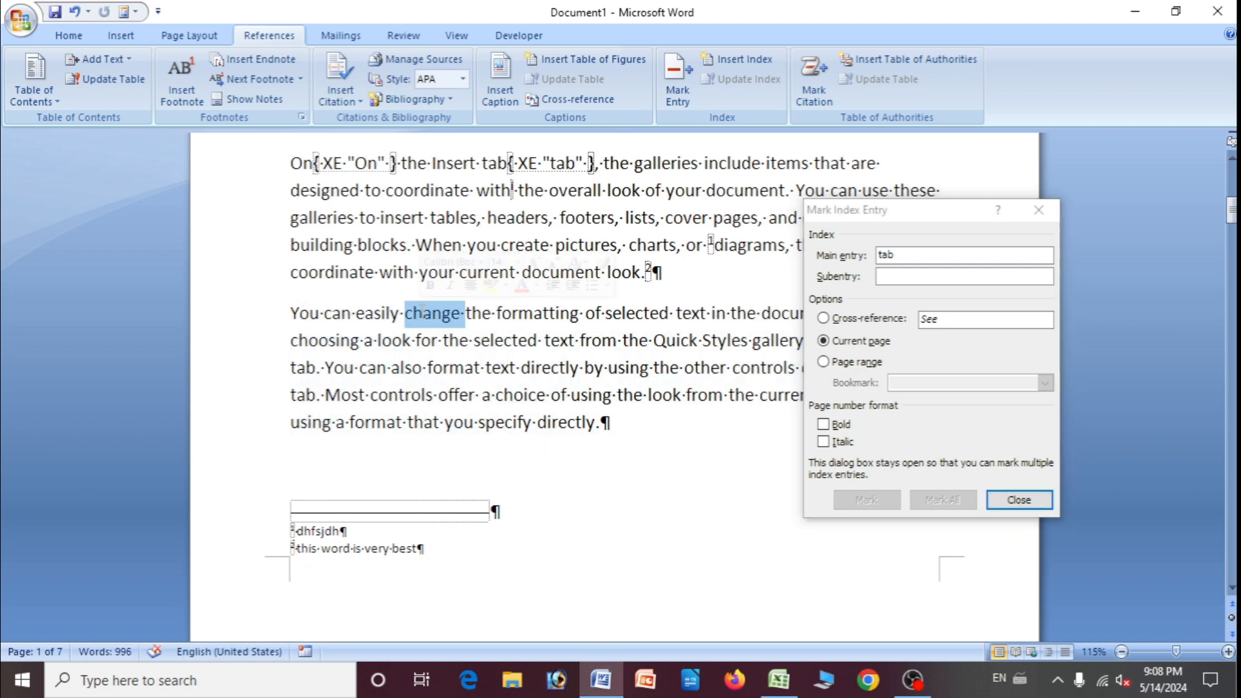
{"action": "left_click", "coordinate": [896, 256]}
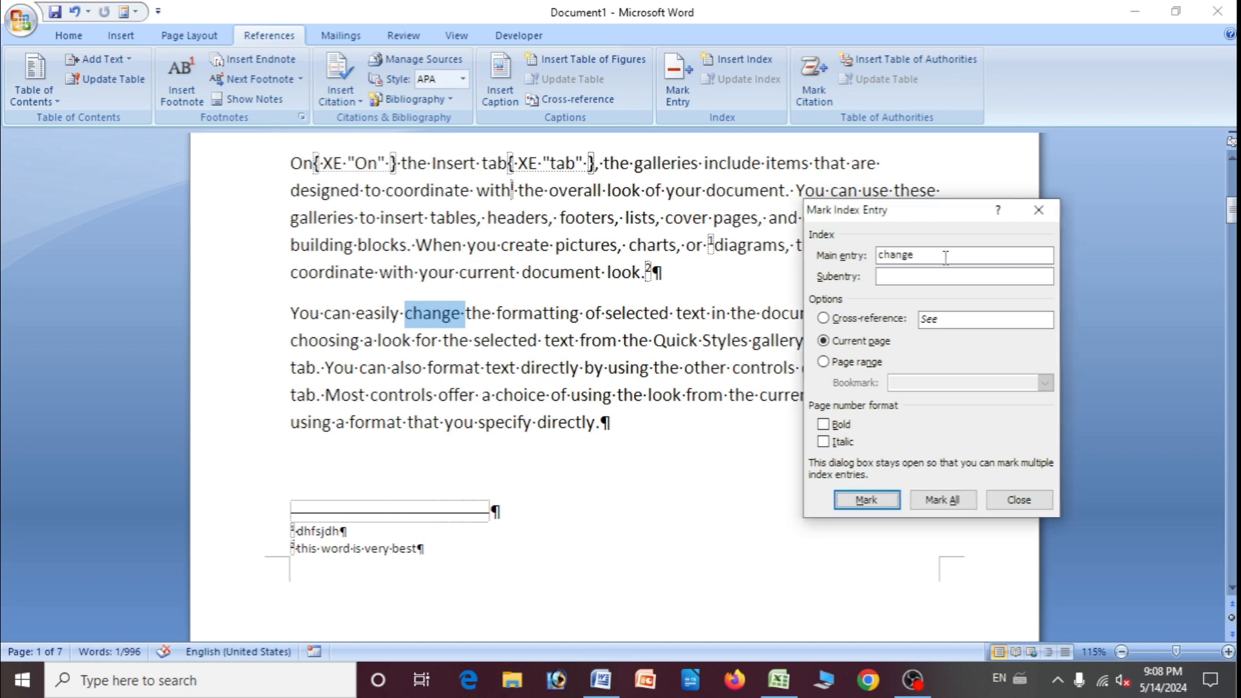
{"action": "left_click", "coordinate": [866, 500]}
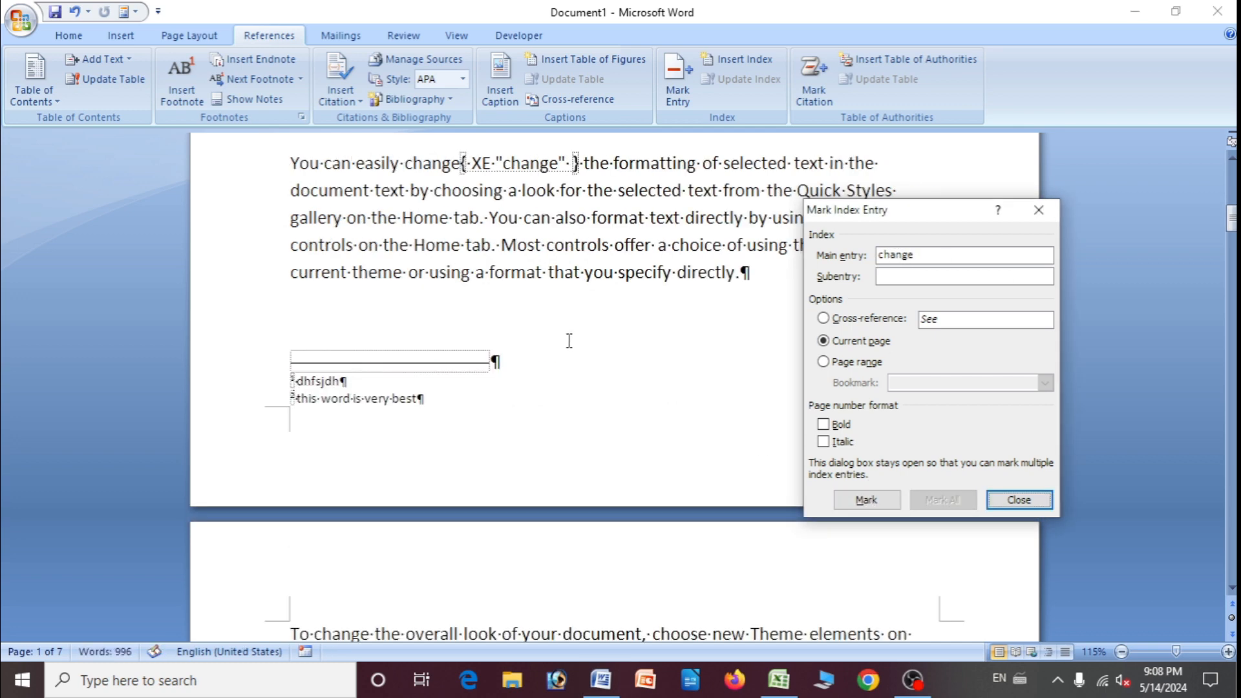
Mark "document" at the end of the first body paragraph and "current" before "theme" in the second paragraph as main index entries.
{"action": "double_click", "coordinate": [549, 270]}
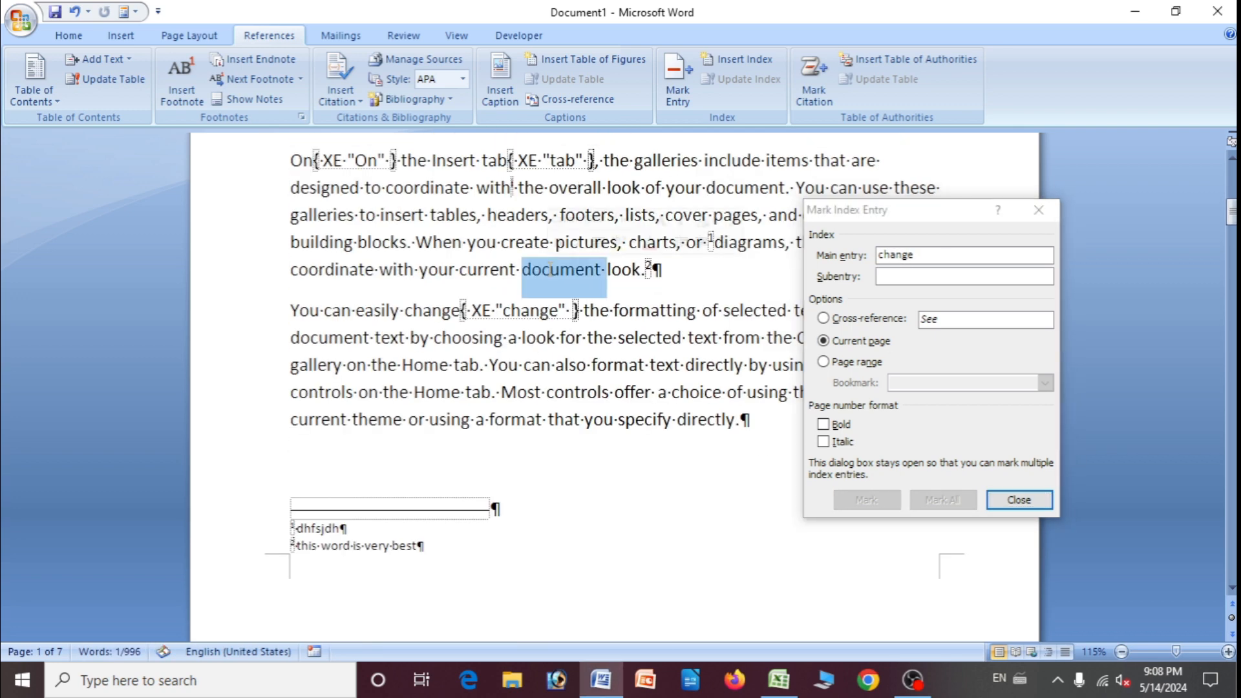
{"action": "left_click", "coordinate": [911, 259]}
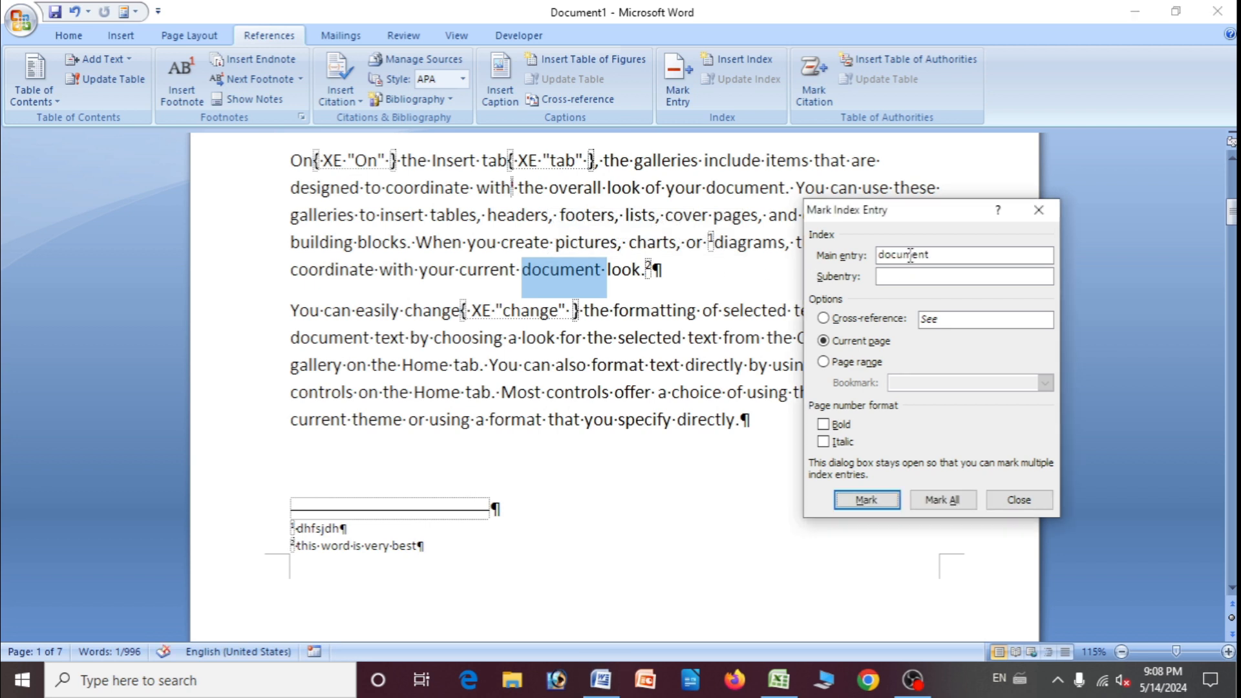
{"action": "left_click", "coordinate": [866, 499]}
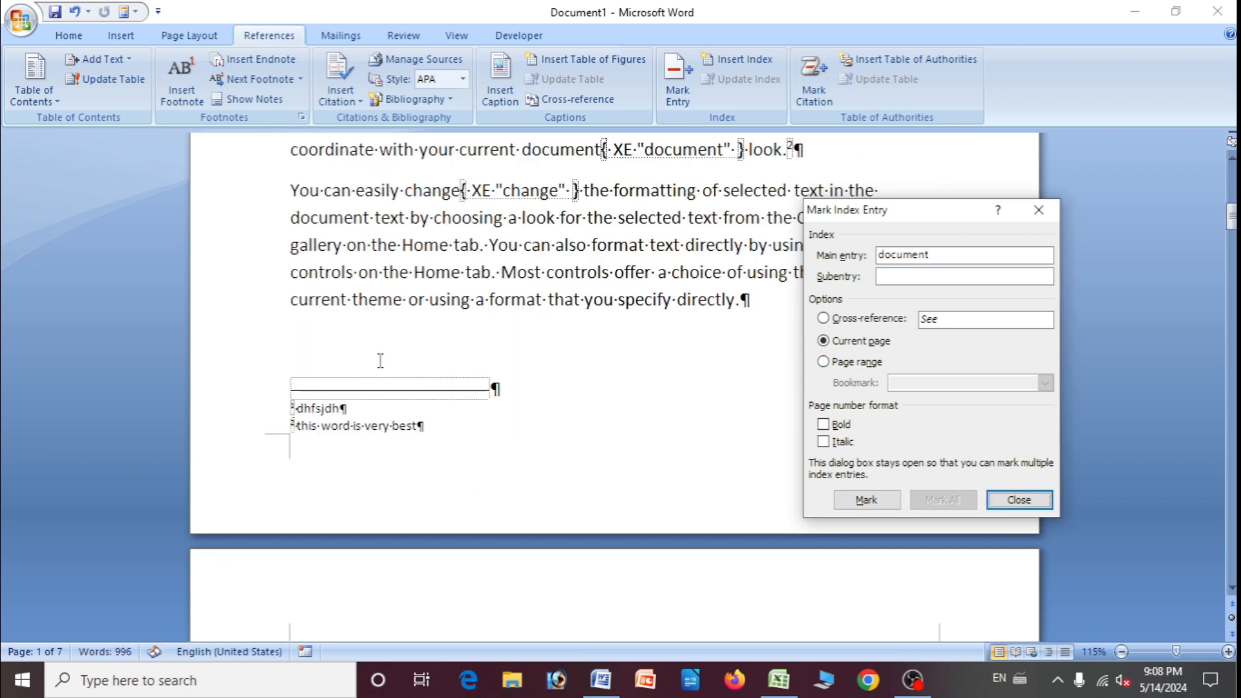
{"action": "double_click", "coordinate": [320, 300]}
{"action": "left_click", "coordinate": [897, 262]}
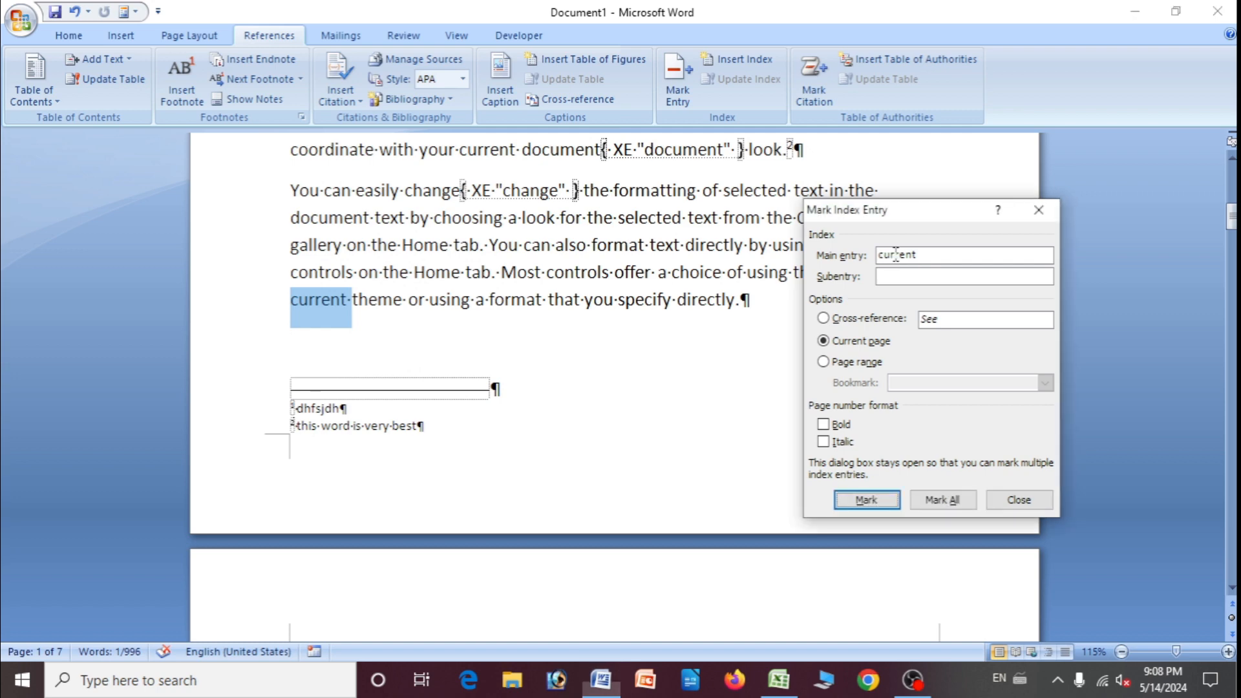
{"action": "left_click", "coordinate": [884, 501]}
Mark the word "Insert" in the first body line as a main index entry and close the Mark Index Entry dialog.
{"action": "scroll", "coordinate": [452, 307], "scroll_direction": "up", "scroll_amount": 5}
{"action": "double_click", "coordinate": [442, 284]}
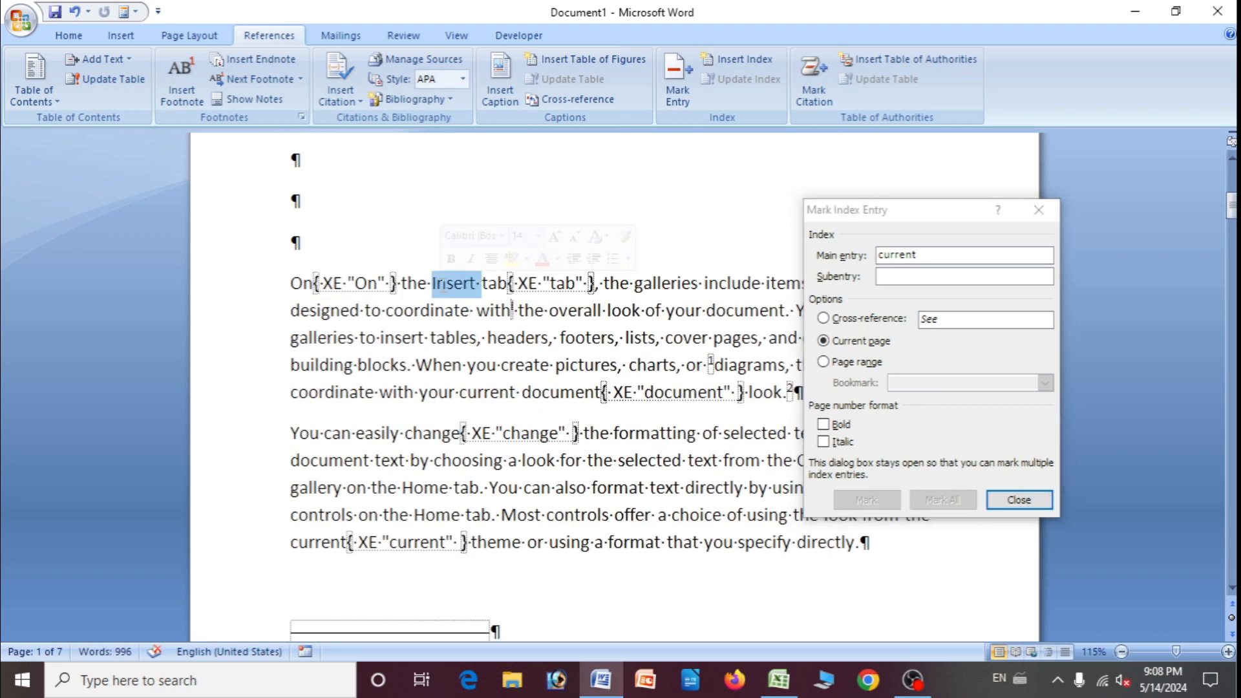
{"action": "left_click", "coordinate": [908, 253]}
{"action": "left_click", "coordinate": [860, 501]}
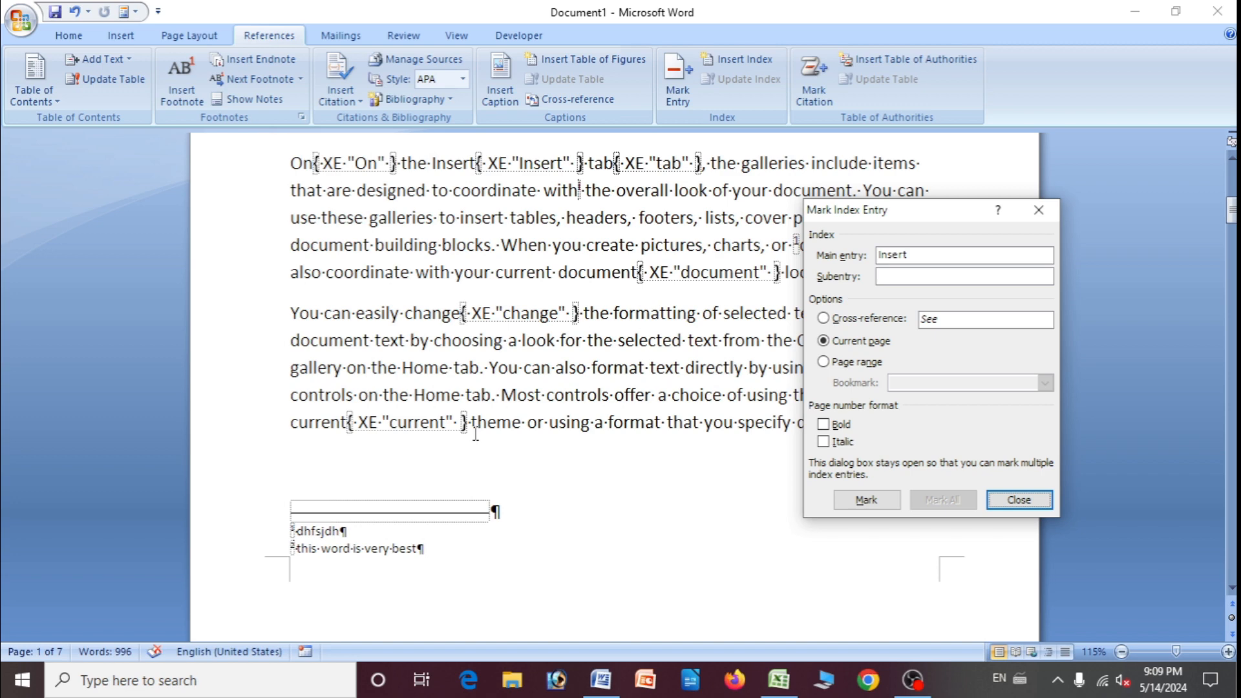
{"action": "scroll", "coordinate": [517, 438], "scroll_direction": "up", "scroll_amount": 3}
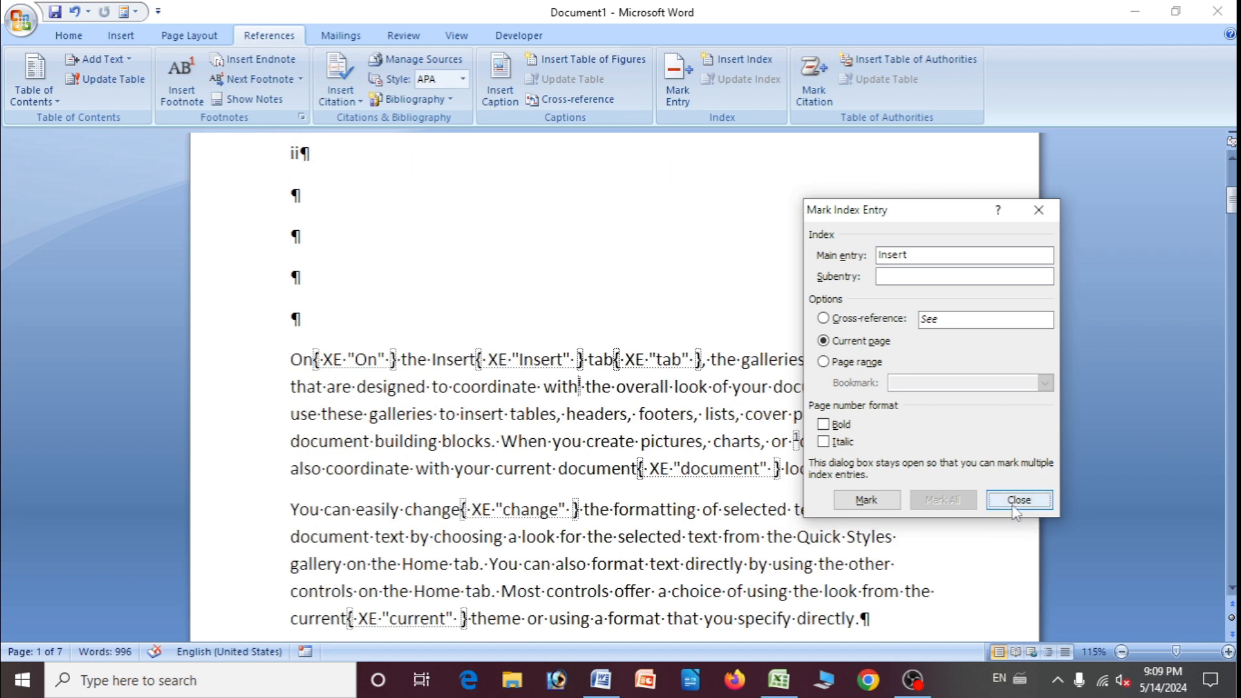
{"action": "left_click", "coordinate": [1015, 501]}
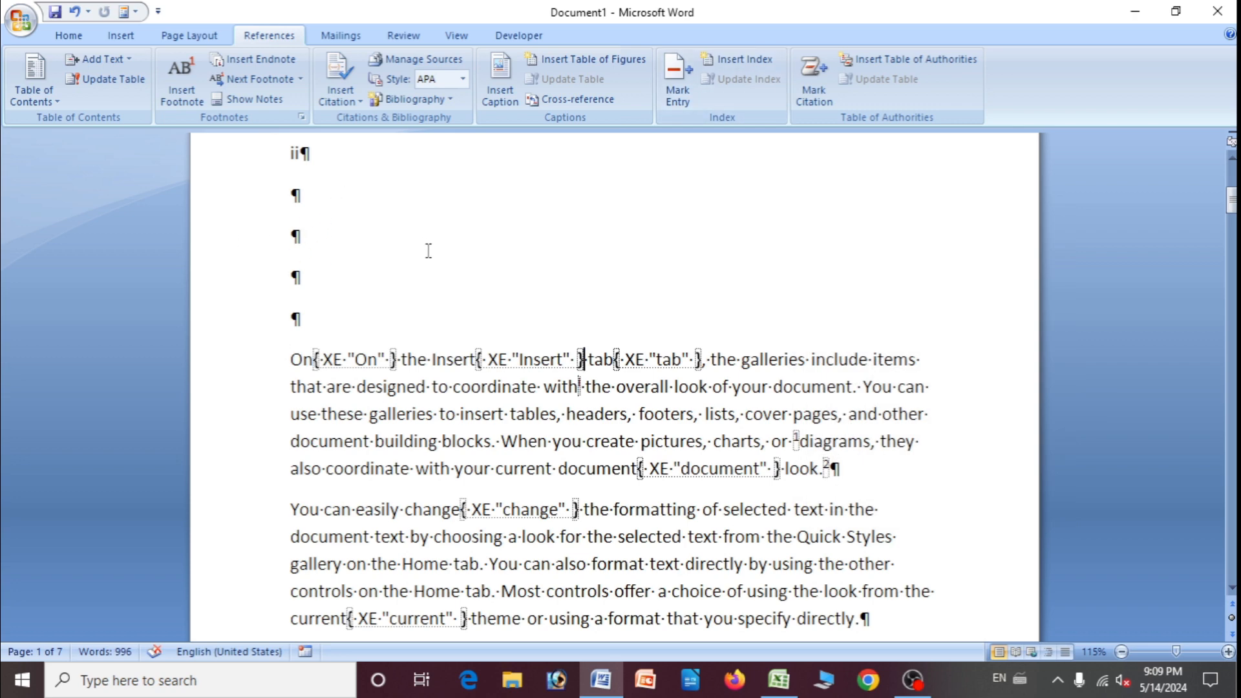
Add six blank lines between the ii reference and the paragraph starting "On the Insert tab".
{"action": "scroll", "coordinate": [427, 250], "scroll_direction": "up", "scroll_amount": 5}
{"action": "scroll", "coordinate": [330, 323], "scroll_direction": "down", "scroll_amount": 5}
{"action": "key", "text": "Return"}
{"action": "key", "text": "Return"}
{"action": "key", "text": "Return"}
{"action": "key", "text": "Return"}
{"action": "key", "text": "Return"}
{"action": "key", "text": "Return"}
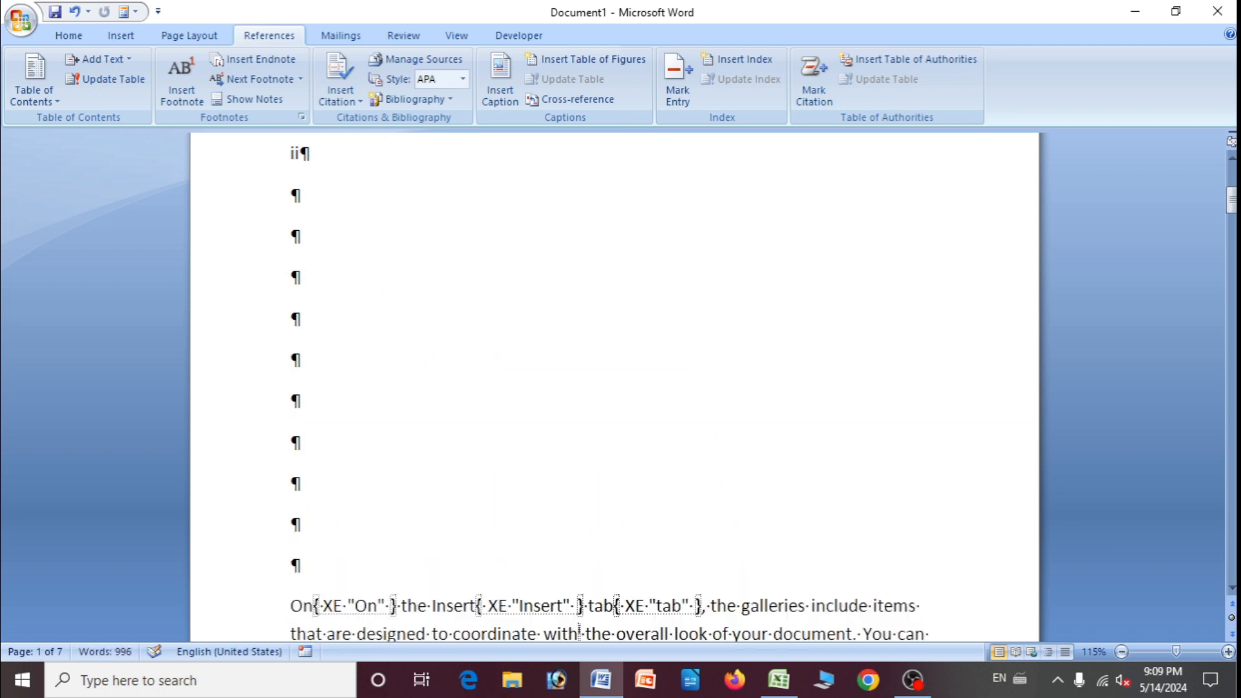
Insert an indented one-column index on the fifth blank line below the ii reference and hide the formatting marks.
{"action": "left_click", "coordinate": [318, 356]}
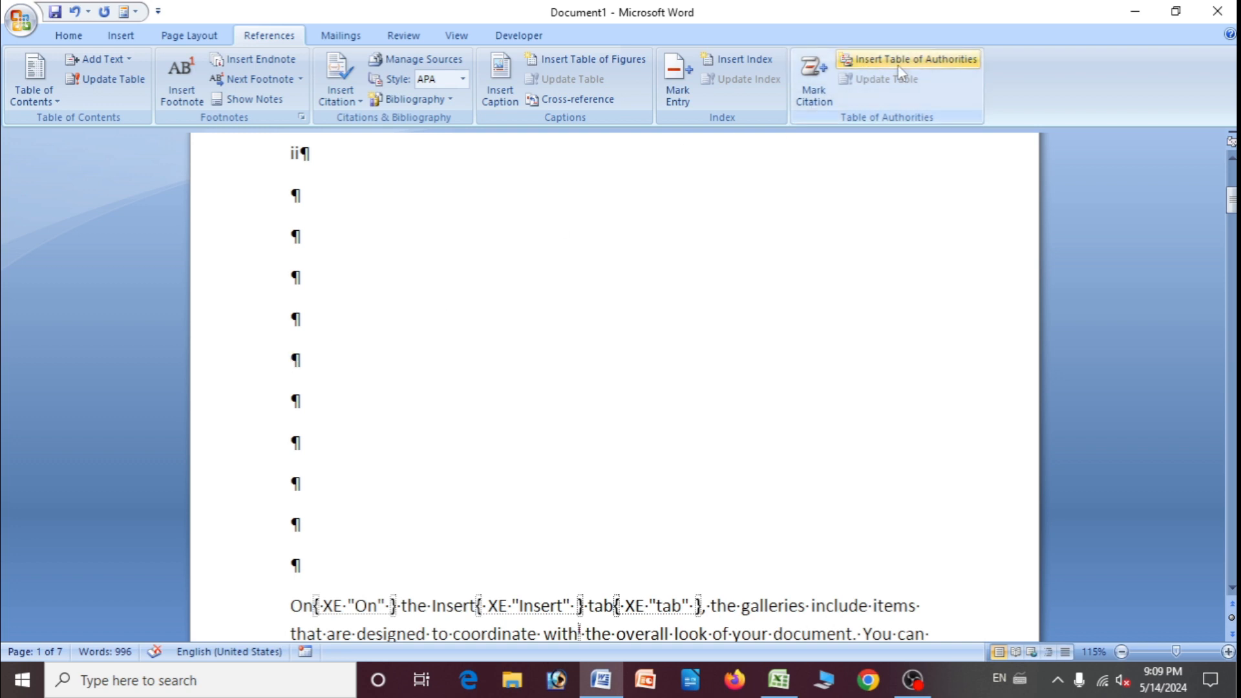
{"action": "left_click", "coordinate": [738, 63]}
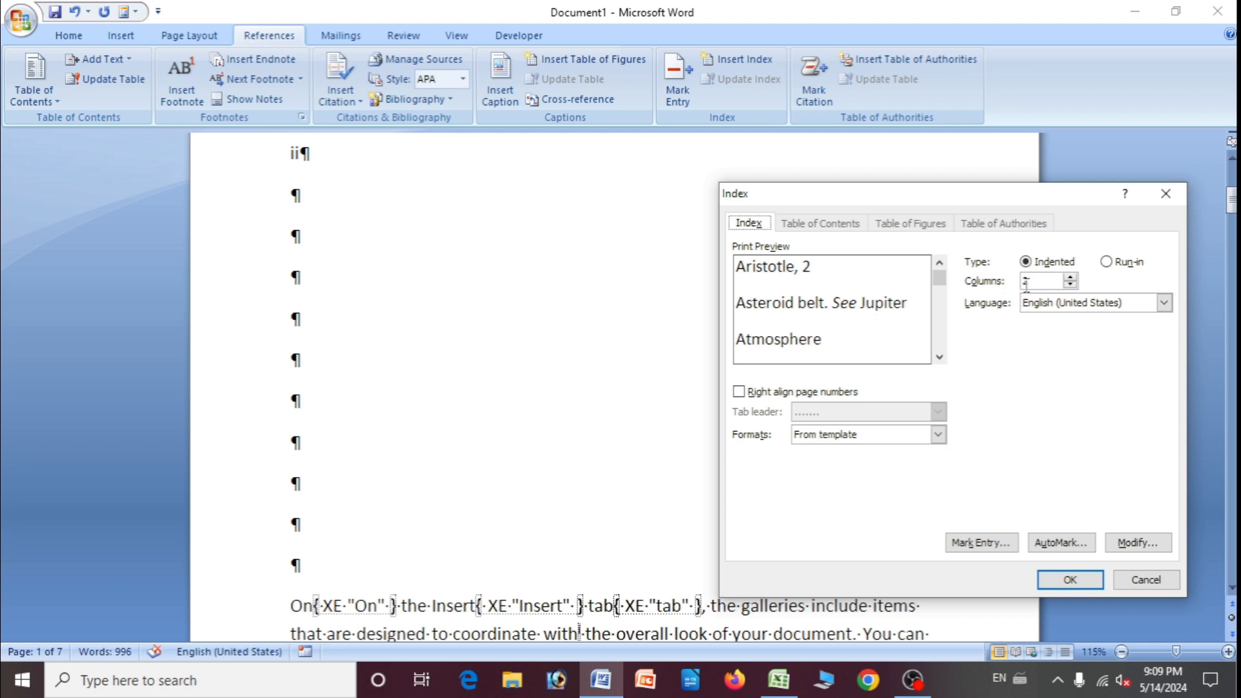
{"action": "left_click", "coordinate": [1070, 285]}
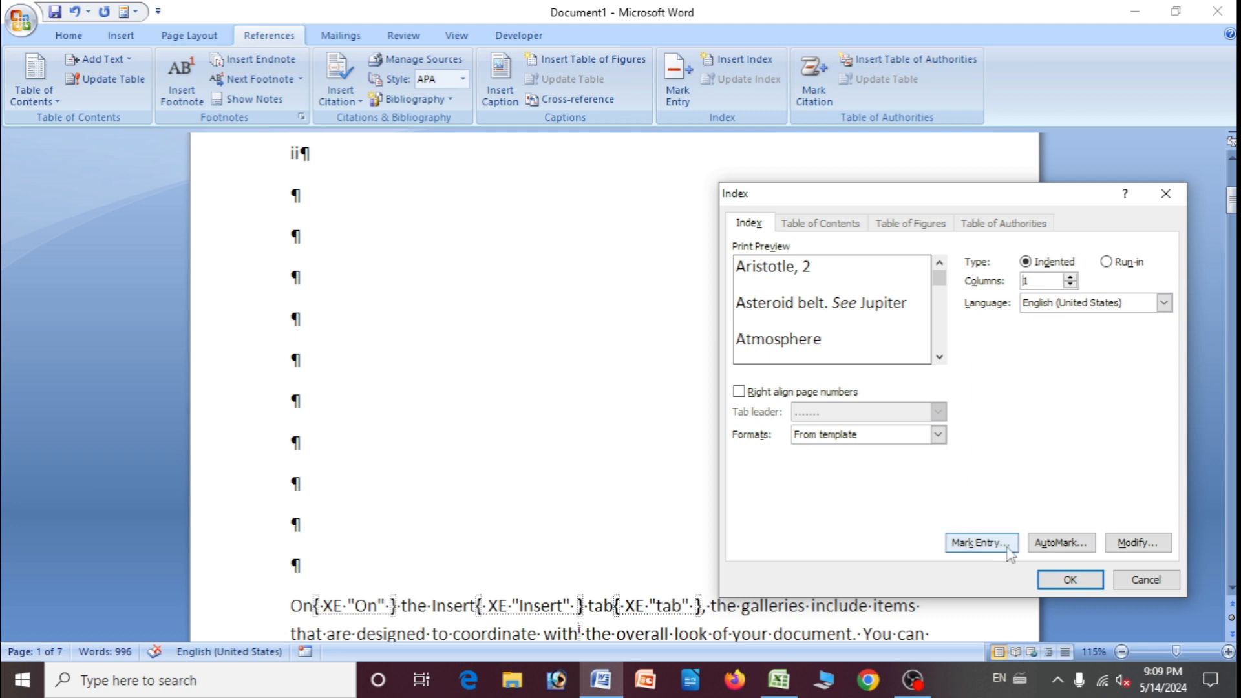
{"action": "left_click", "coordinate": [1069, 580]}
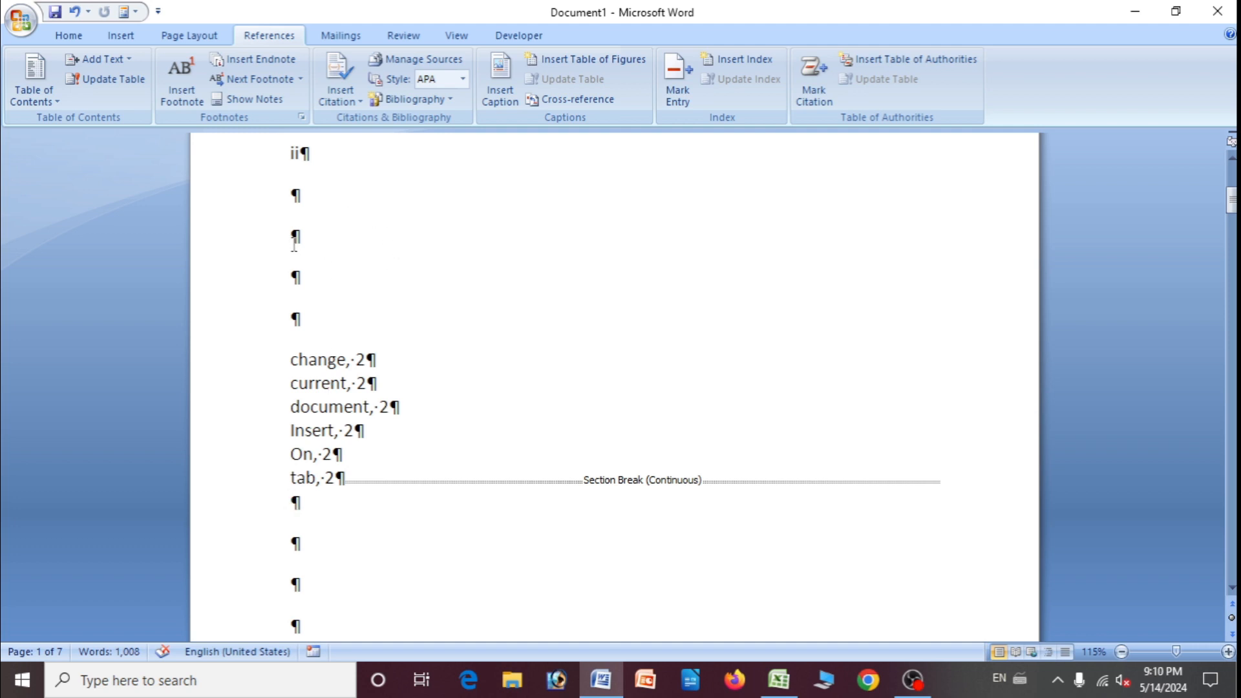
{"action": "left_click", "coordinate": [71, 36]}
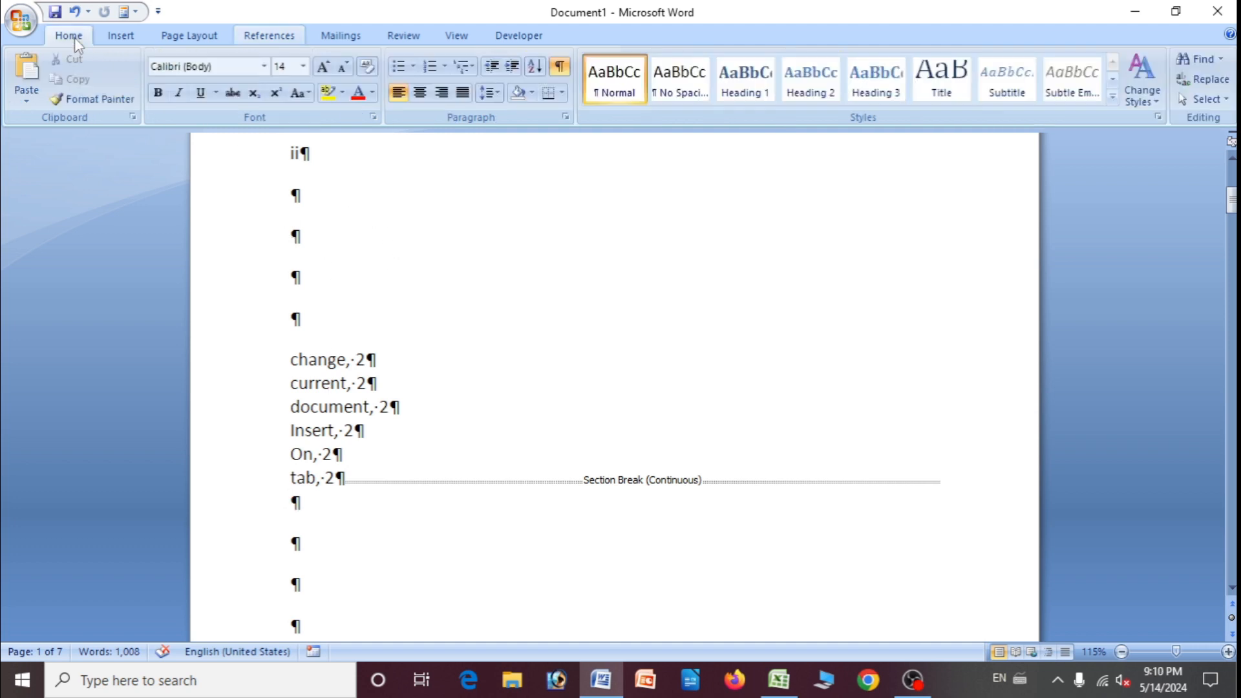
{"action": "left_click", "coordinate": [561, 67]}
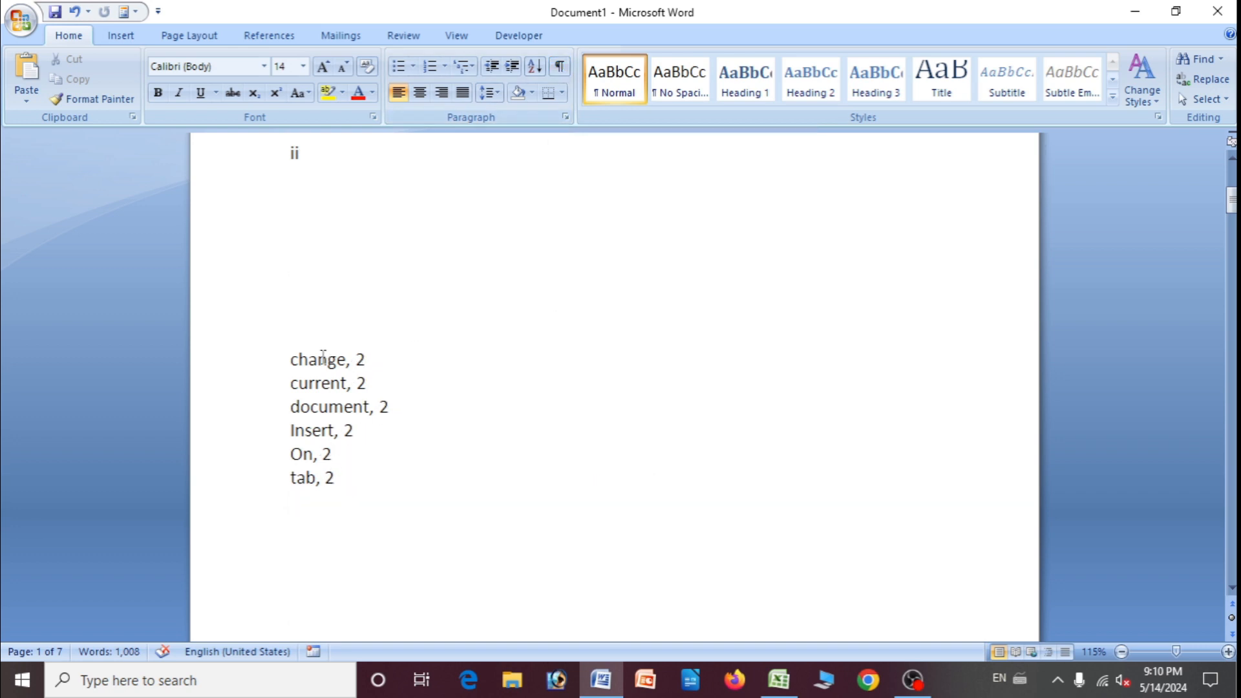
Mark the first "Home" in the paragraph starting "You can easily change" as a main index entry.
{"action": "left_click", "coordinate": [319, 357], "text": "shift"}
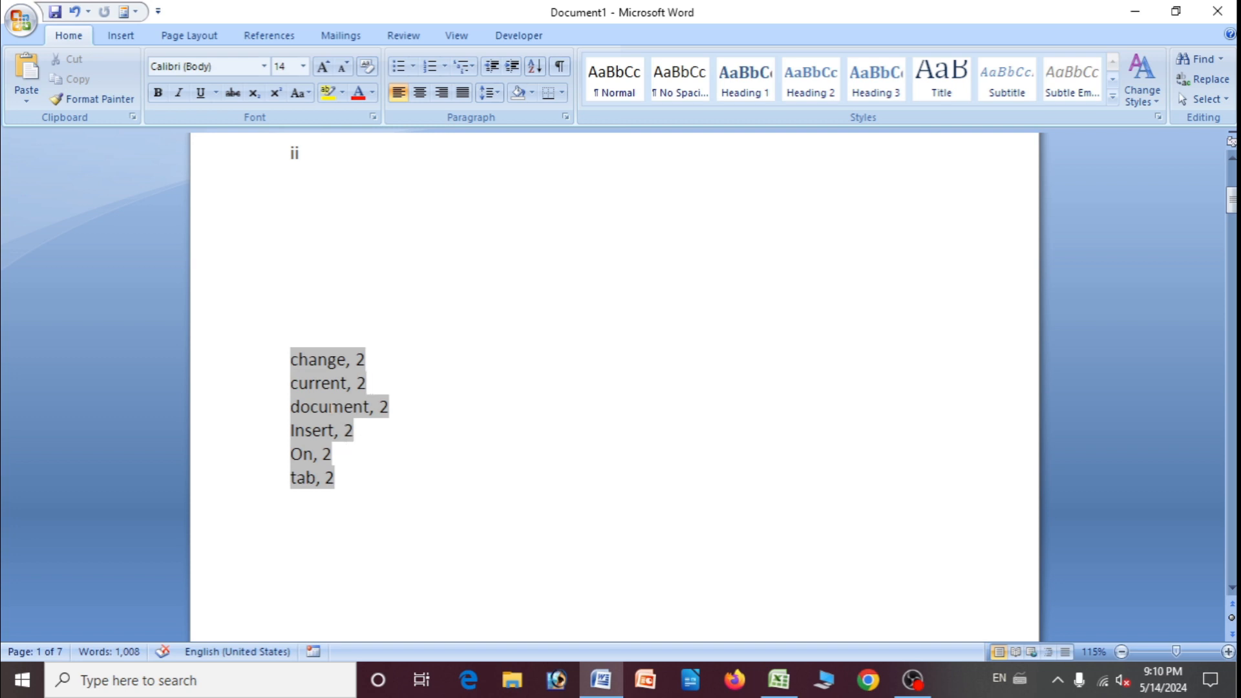
{"action": "scroll", "coordinate": [327, 410], "scroll_direction": "up", "scroll_amount": 5}
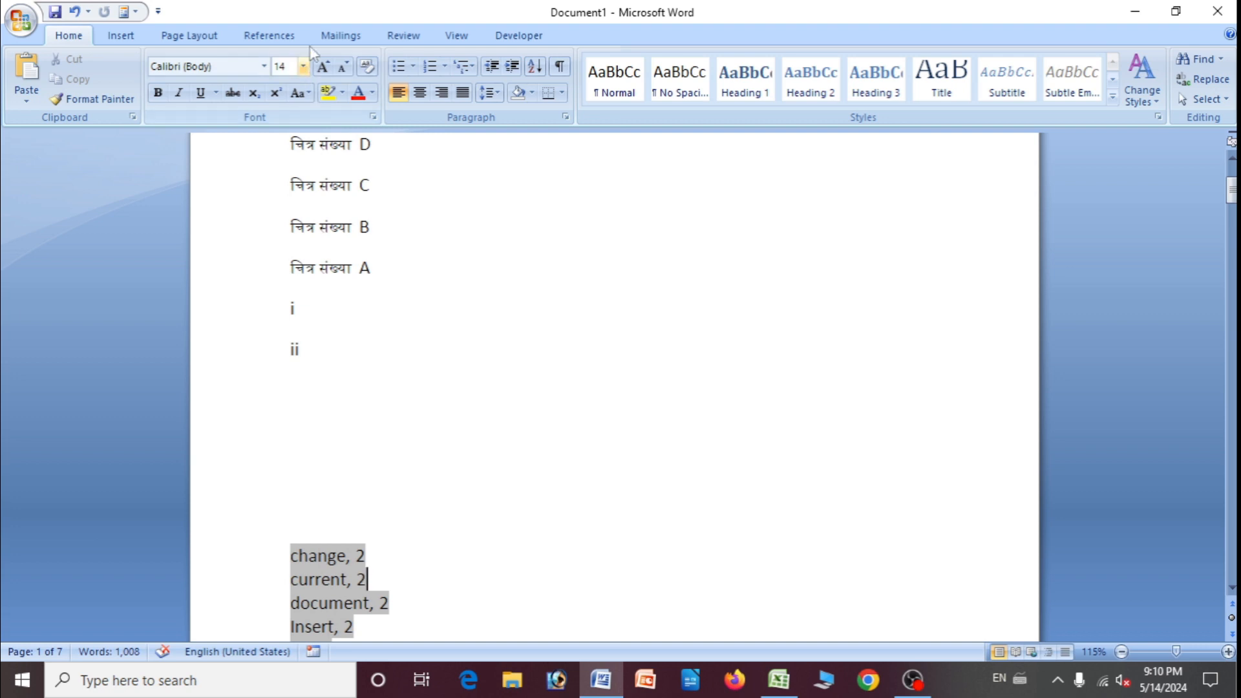
{"action": "left_click", "coordinate": [269, 35]}
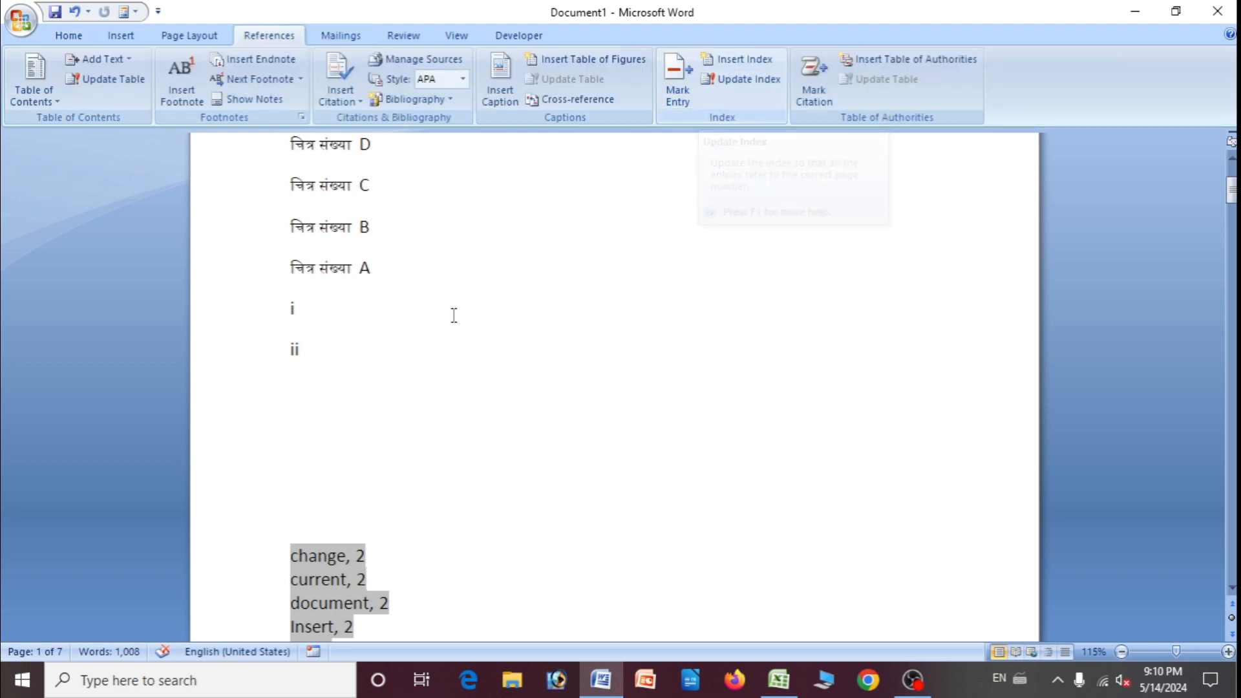
{"action": "scroll", "coordinate": [463, 344], "scroll_direction": "up", "scroll_amount": 3}
{"action": "scroll", "coordinate": [449, 347], "scroll_direction": "down", "scroll_amount": 15}
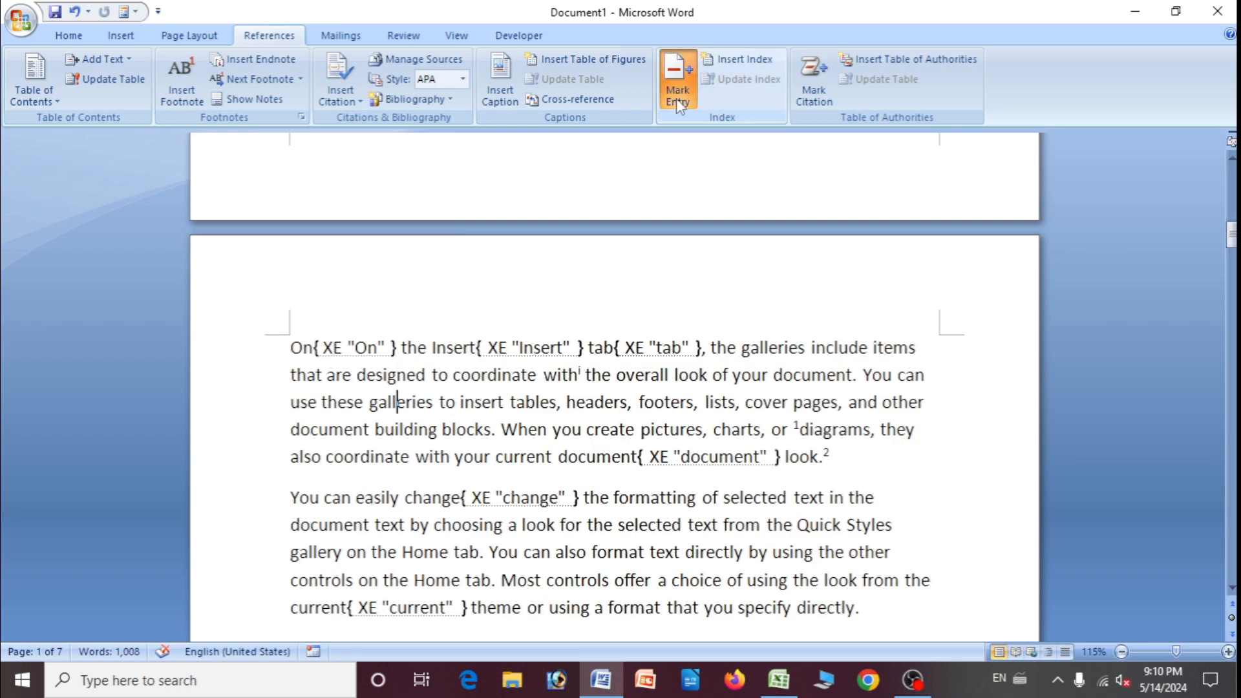
{"action": "left_click", "coordinate": [676, 99]}
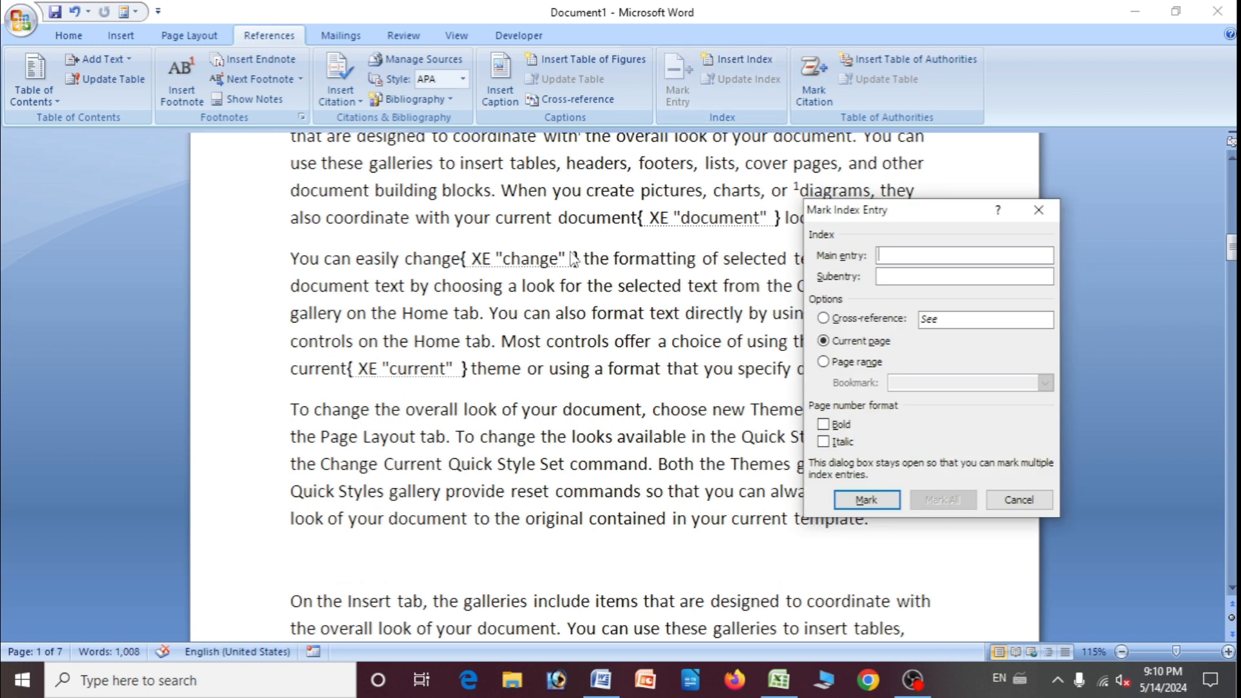
{"action": "double_click", "coordinate": [425, 316]}
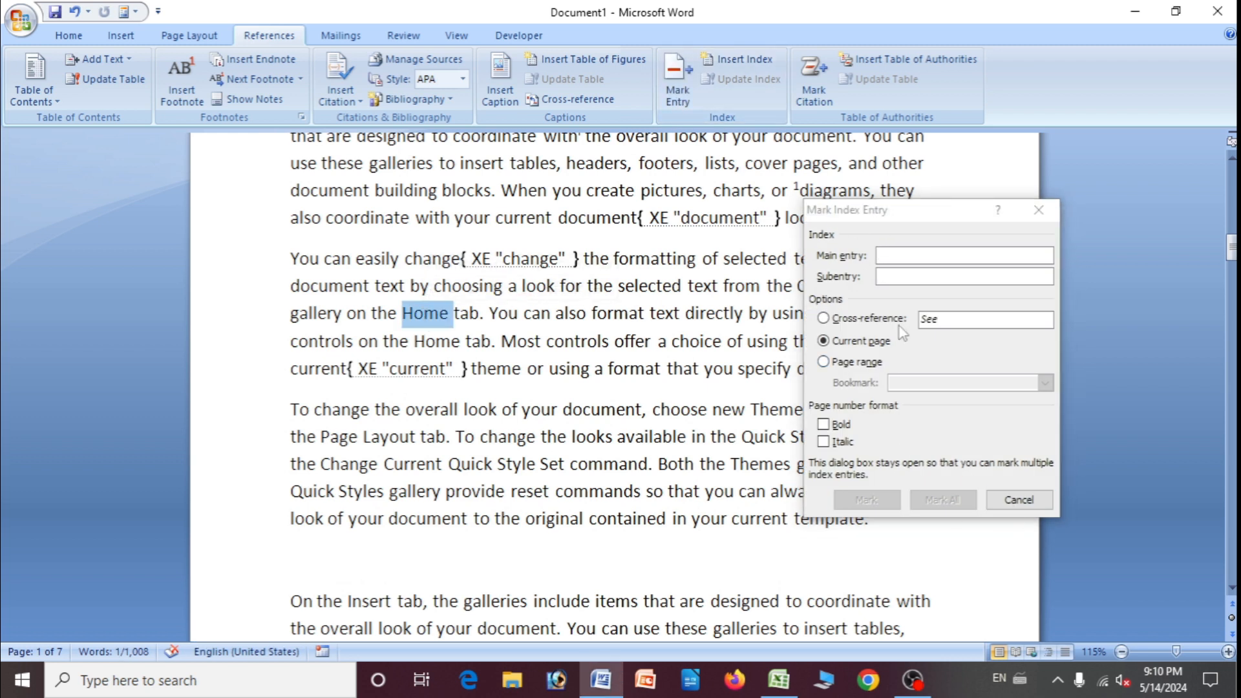
{"action": "left_click", "coordinate": [884, 256]}
{"action": "left_click", "coordinate": [865, 501]}
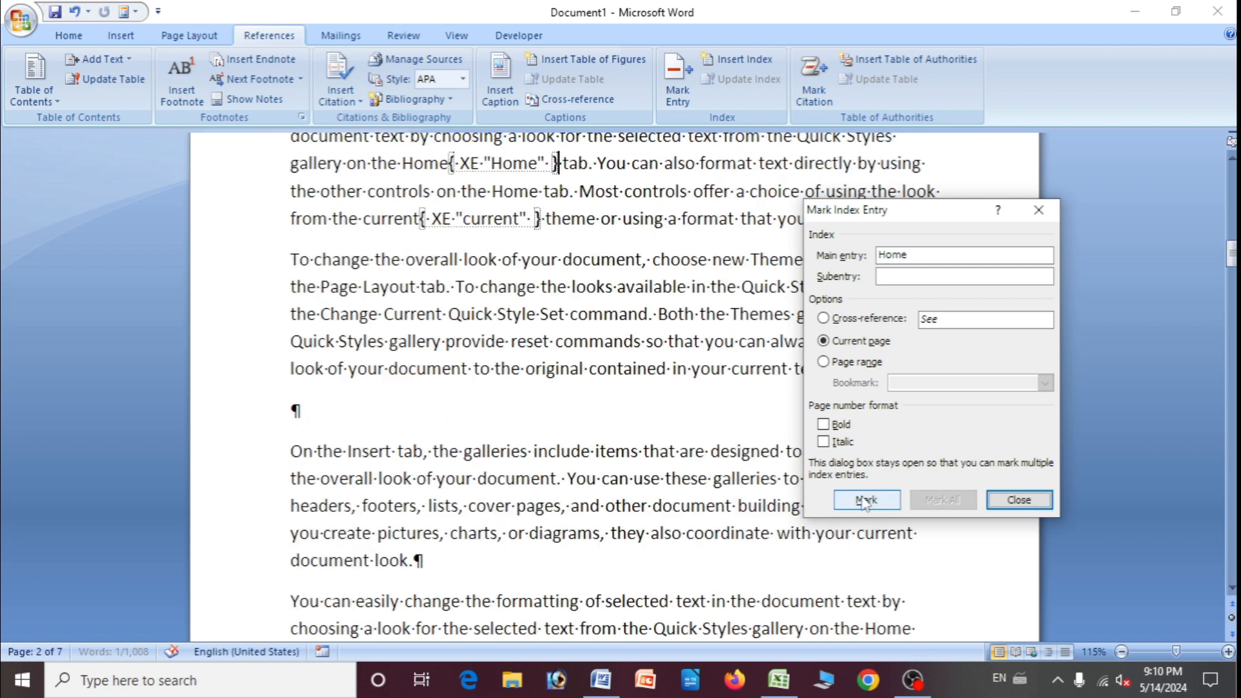
Mark "original" in the paragraph starting "To change the overall look" as a main index entry and close the Mark Index Entry dialog.
{"action": "double_click", "coordinate": [563, 375]}
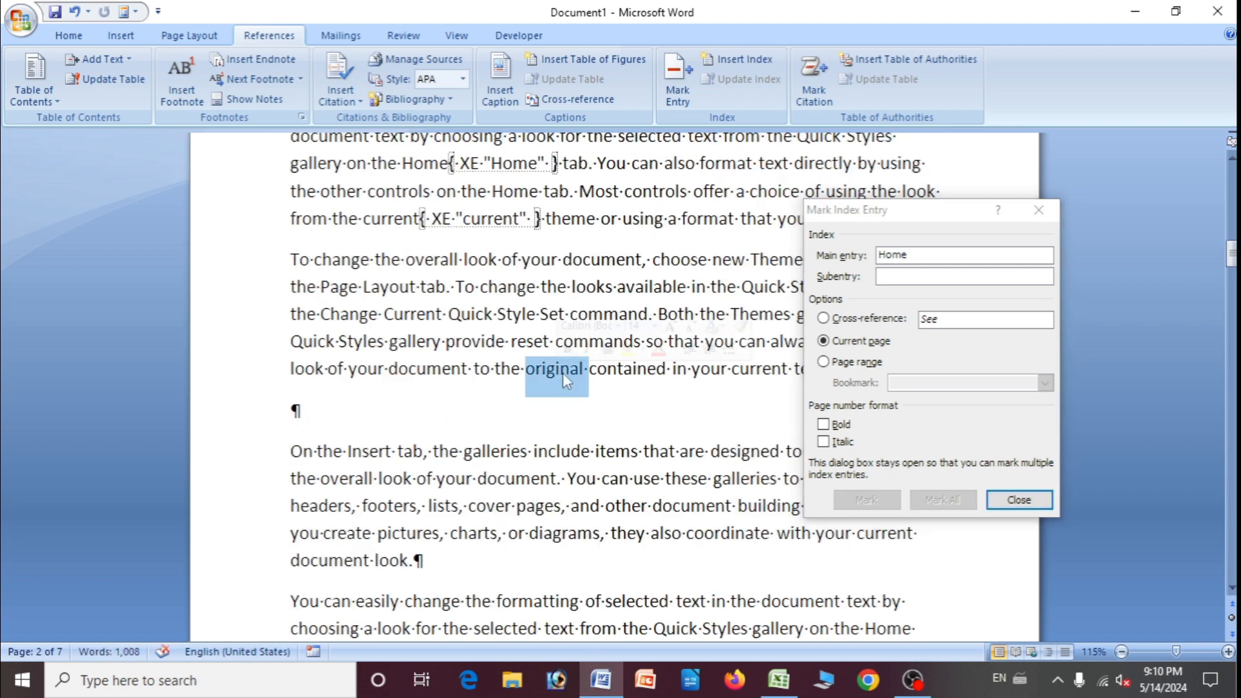
{"action": "left_click", "coordinate": [905, 259]}
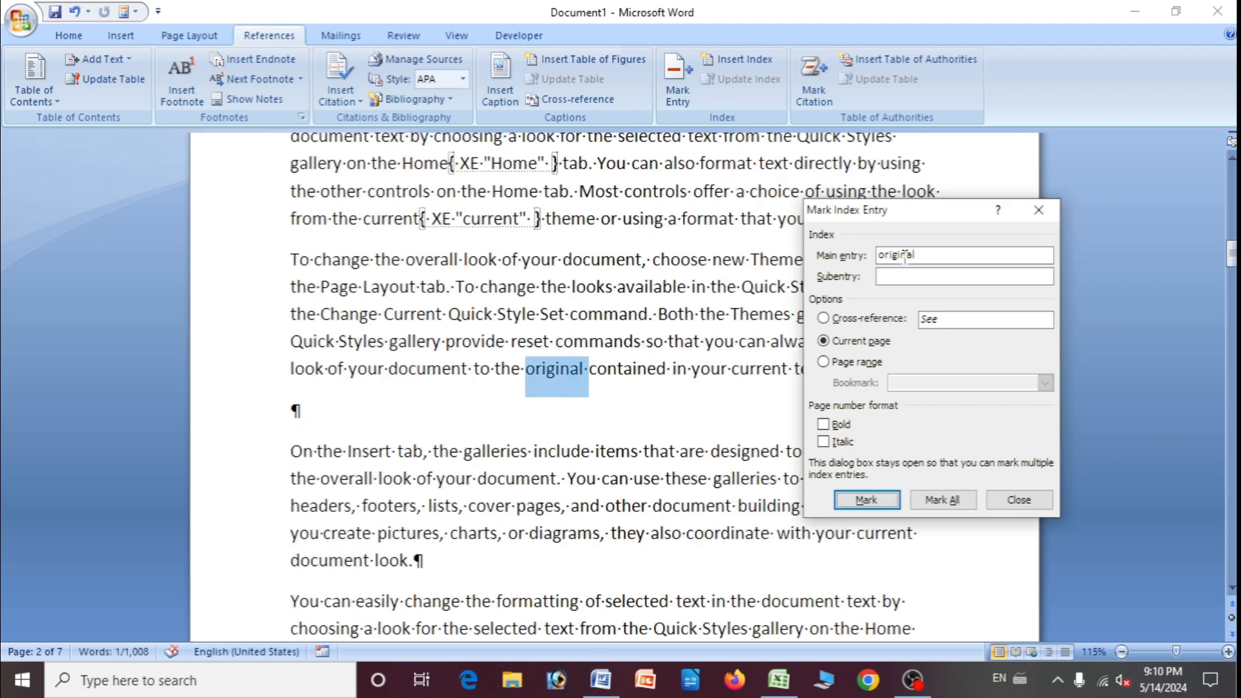
{"action": "left_click", "coordinate": [865, 499]}
{"action": "left_click", "coordinate": [1018, 500]}
Update the index to include the newly marked entries and hide the formatting marks.
{"action": "scroll", "coordinate": [467, 366], "scroll_direction": "up", "scroll_amount": 5}
{"action": "scroll", "coordinate": [466, 366], "scroll_direction": "up", "scroll_amount": 8}
{"action": "left_click", "coordinate": [353, 308]}
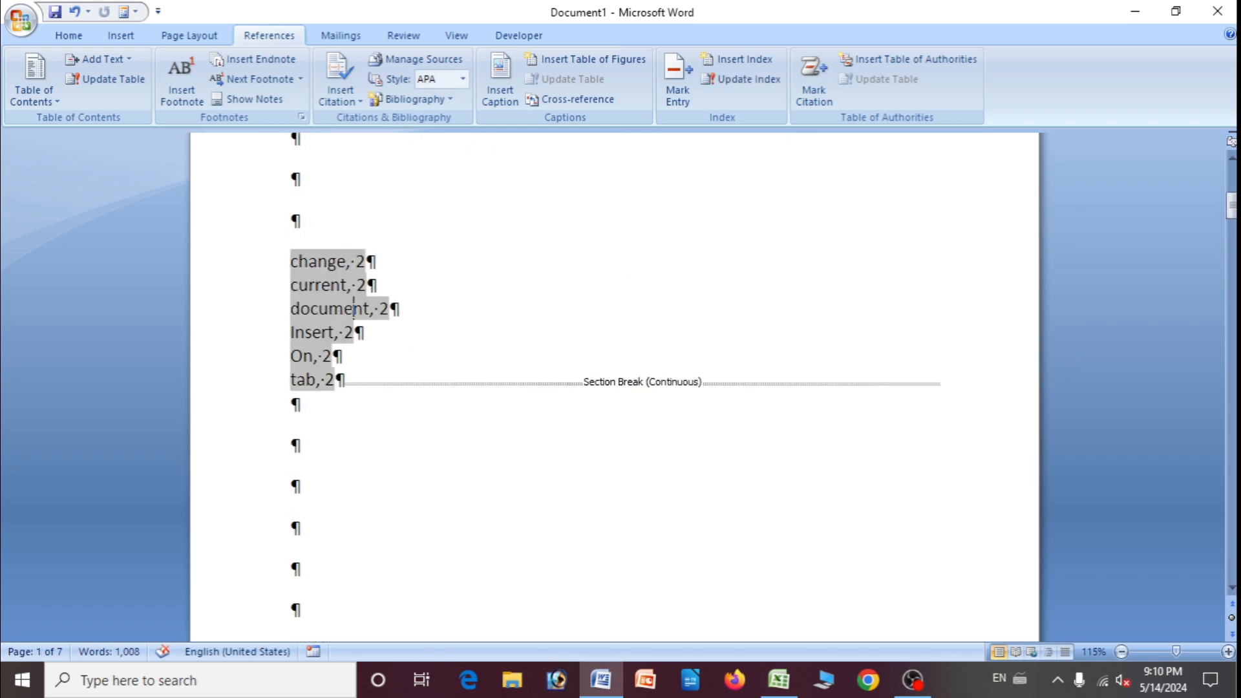
{"action": "left_click", "coordinate": [731, 78]}
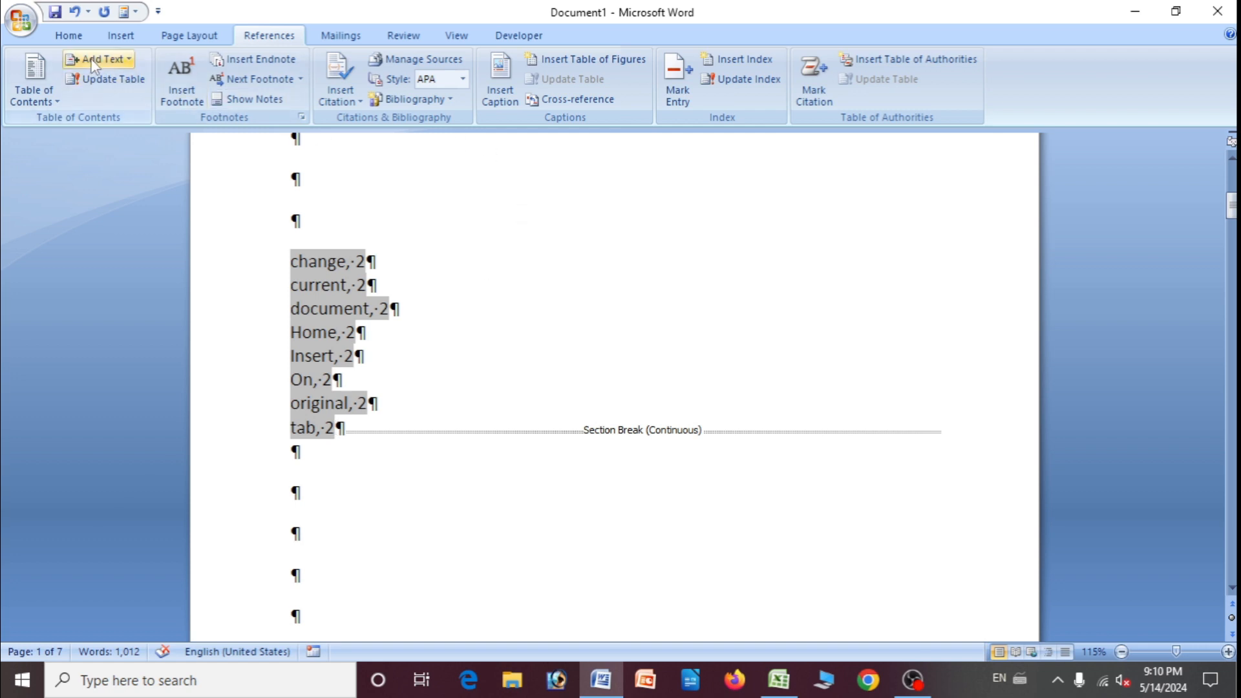
{"action": "left_click", "coordinate": [83, 38]}
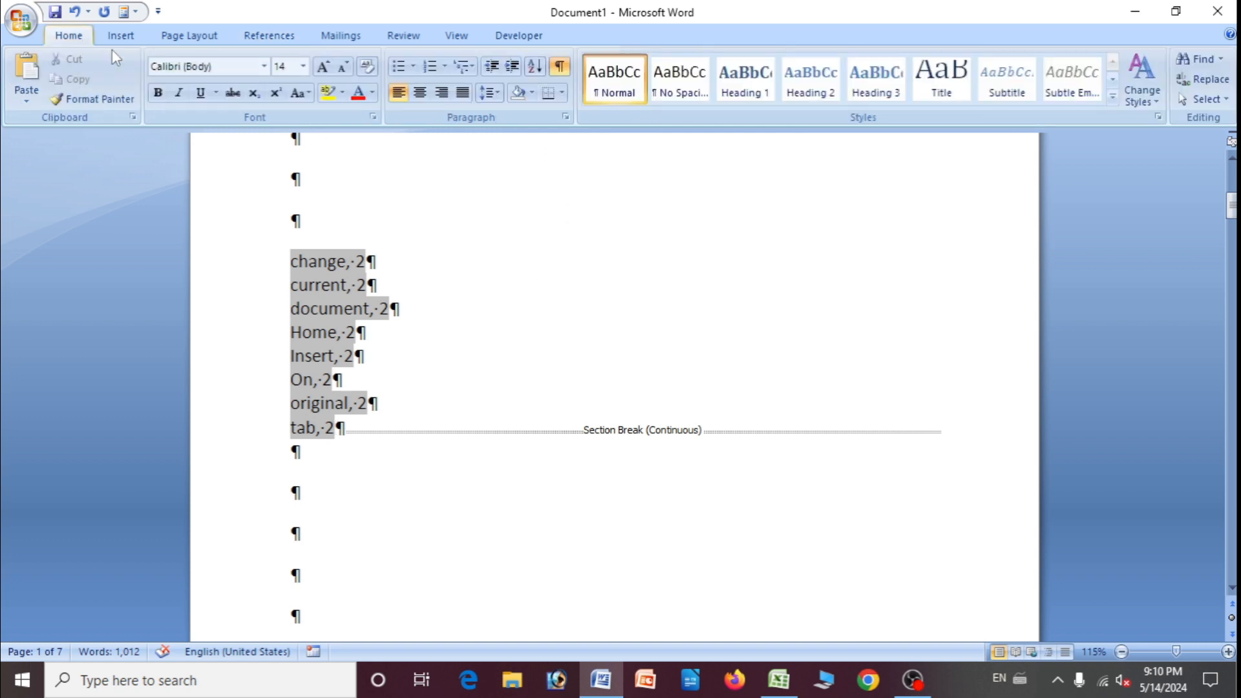
{"action": "left_click", "coordinate": [560, 66]}
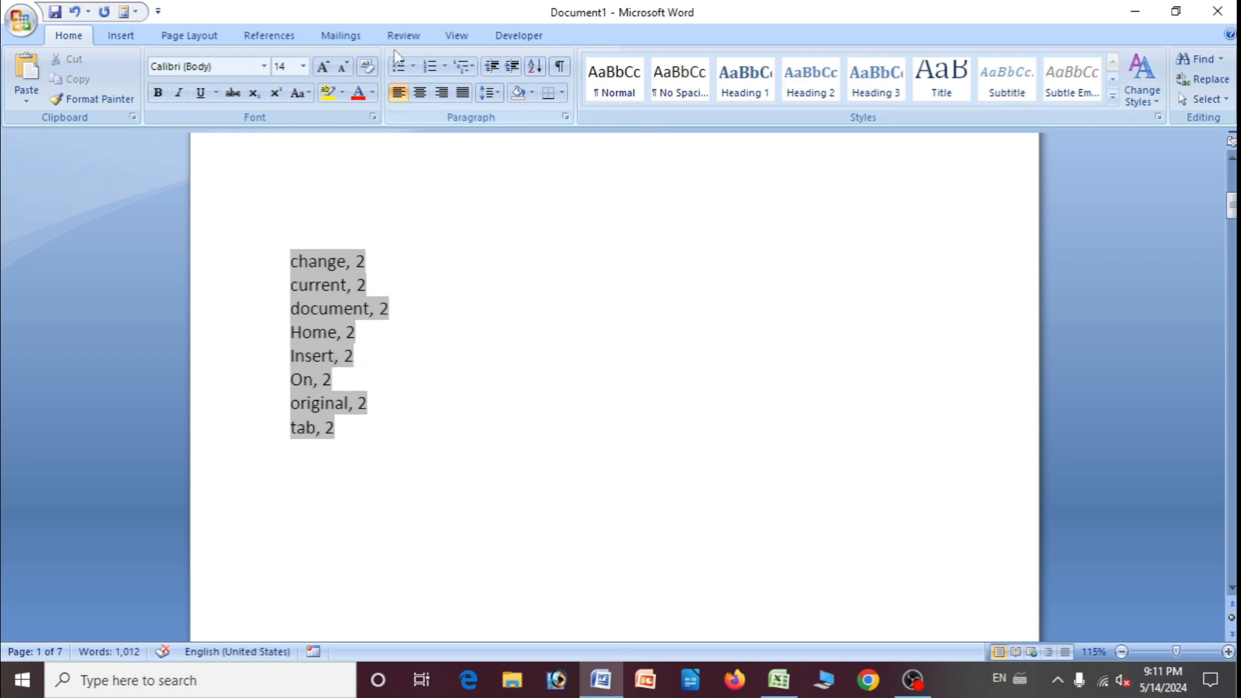
Mark the 2024 author citation above the paragraph starting "You can easily change" as a citation in the Cases category.
{"action": "left_click", "coordinate": [269, 35]}
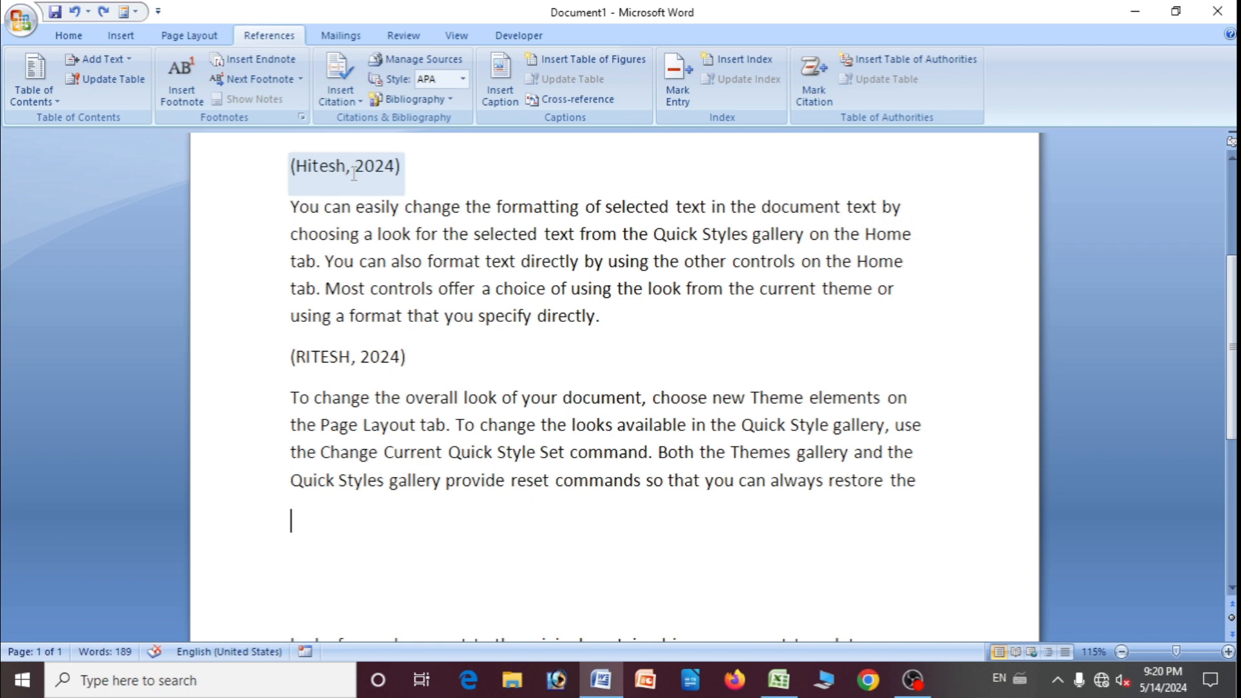
{"action": "left_click", "coordinate": [814, 97]}
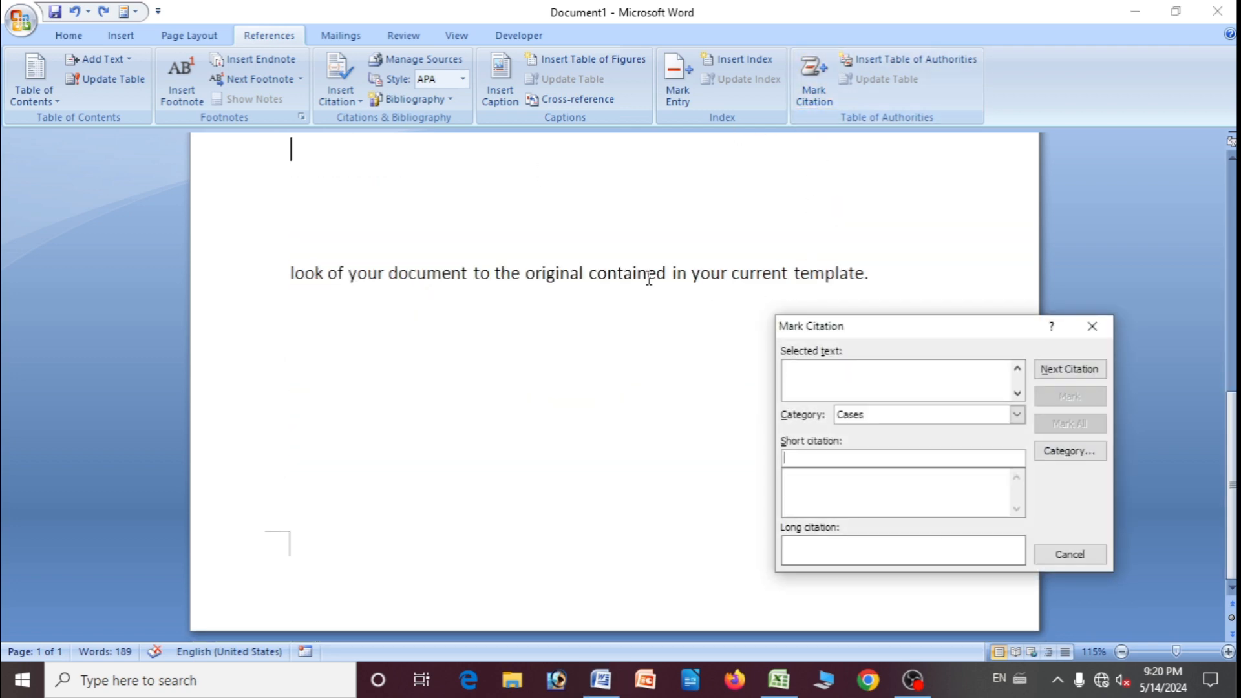
{"action": "scroll", "coordinate": [374, 249], "scroll_direction": "up", "scroll_amount": 5}
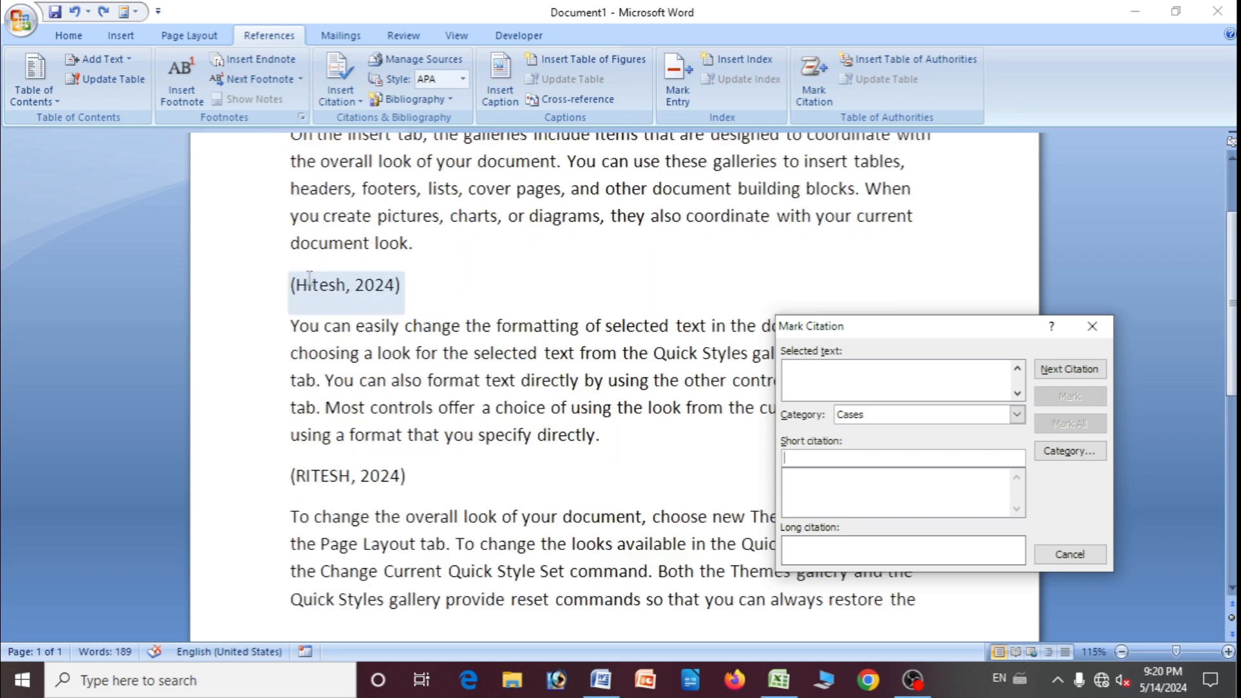
{"action": "left_click_drag", "start_coordinate": [291, 285], "coordinate": [401, 286]}
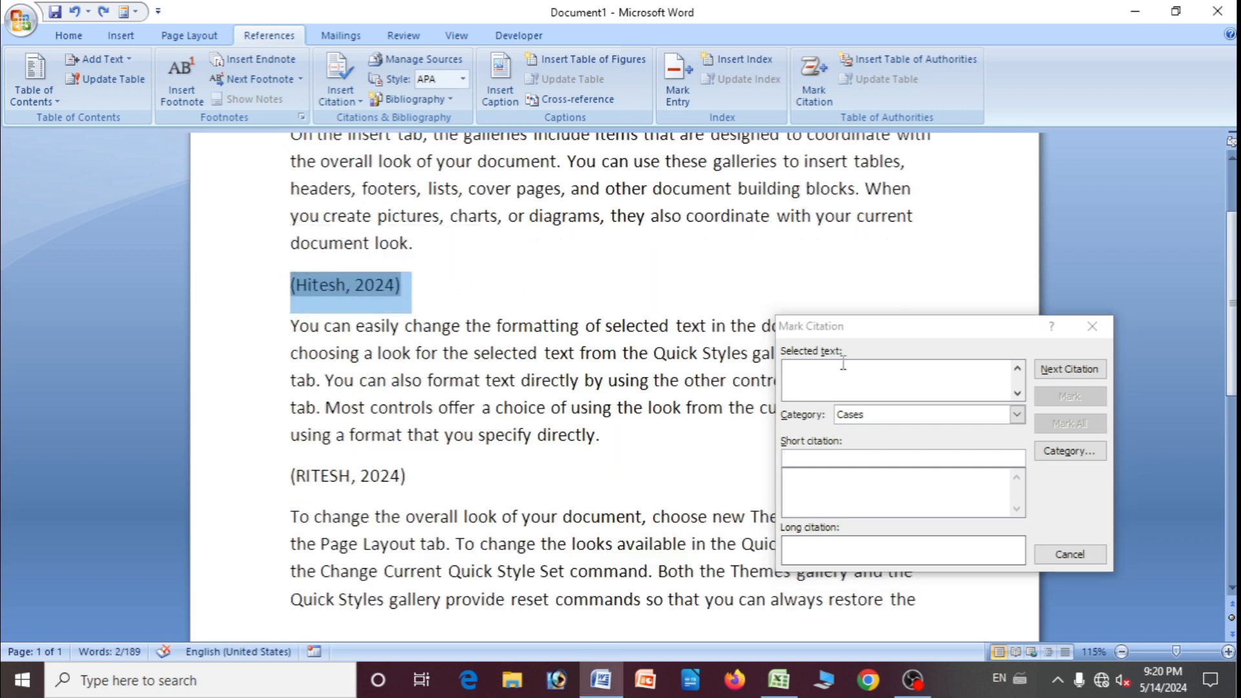
{"action": "left_click", "coordinate": [908, 336]}
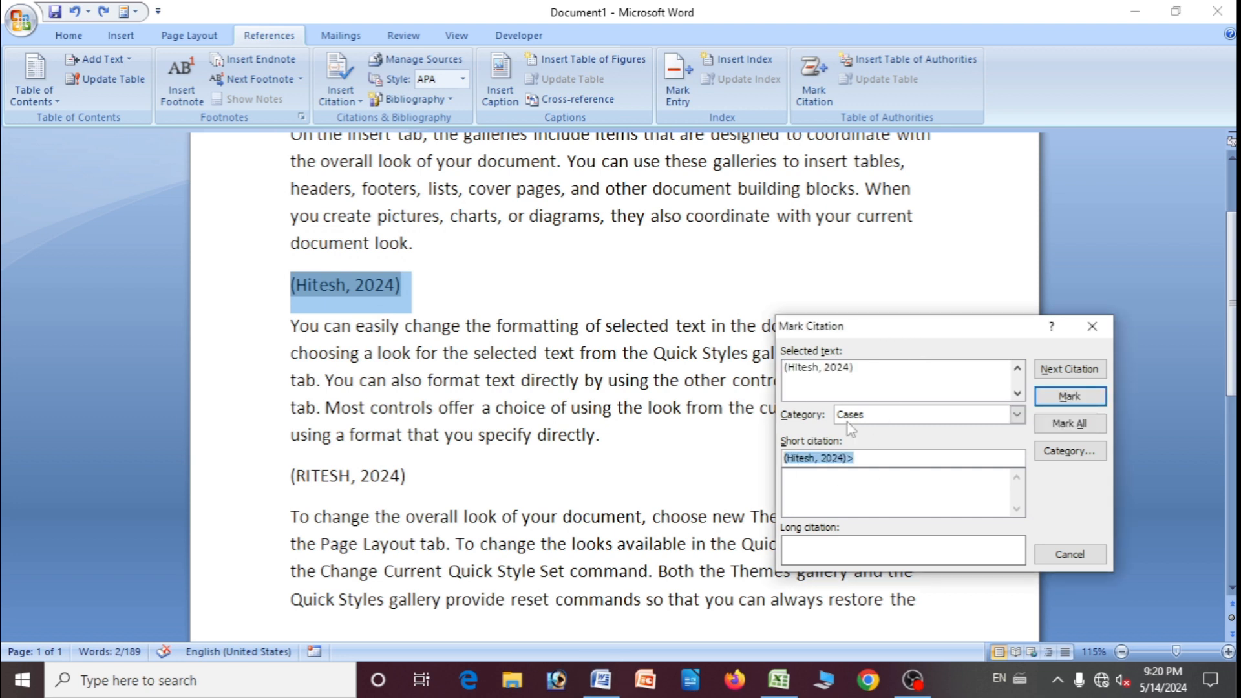
{"action": "left_click", "coordinate": [1054, 400]}
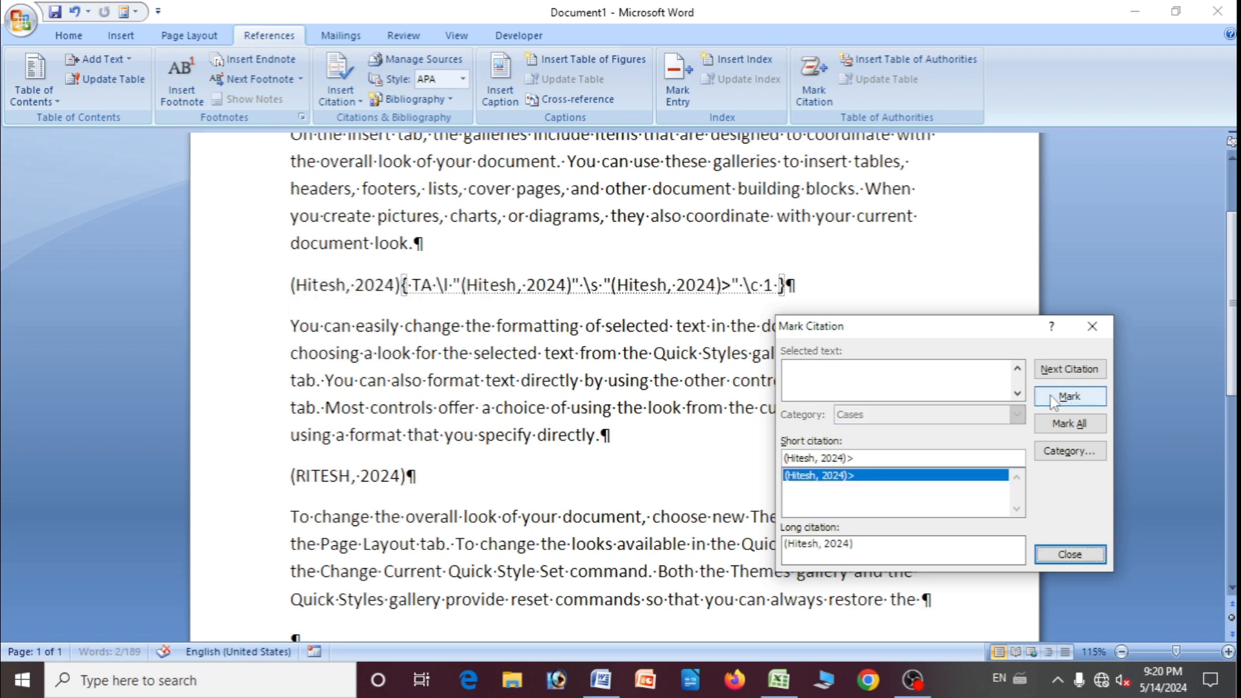
Mark the 2024 author citation above the paragraph starting "To change the overall look" in the Cases category and close the Mark Citation dialog.
{"action": "scroll", "coordinate": [452, 387], "scroll_direction": "down", "scroll_amount": 1}
{"action": "triple_click", "coordinate": [337, 428]}
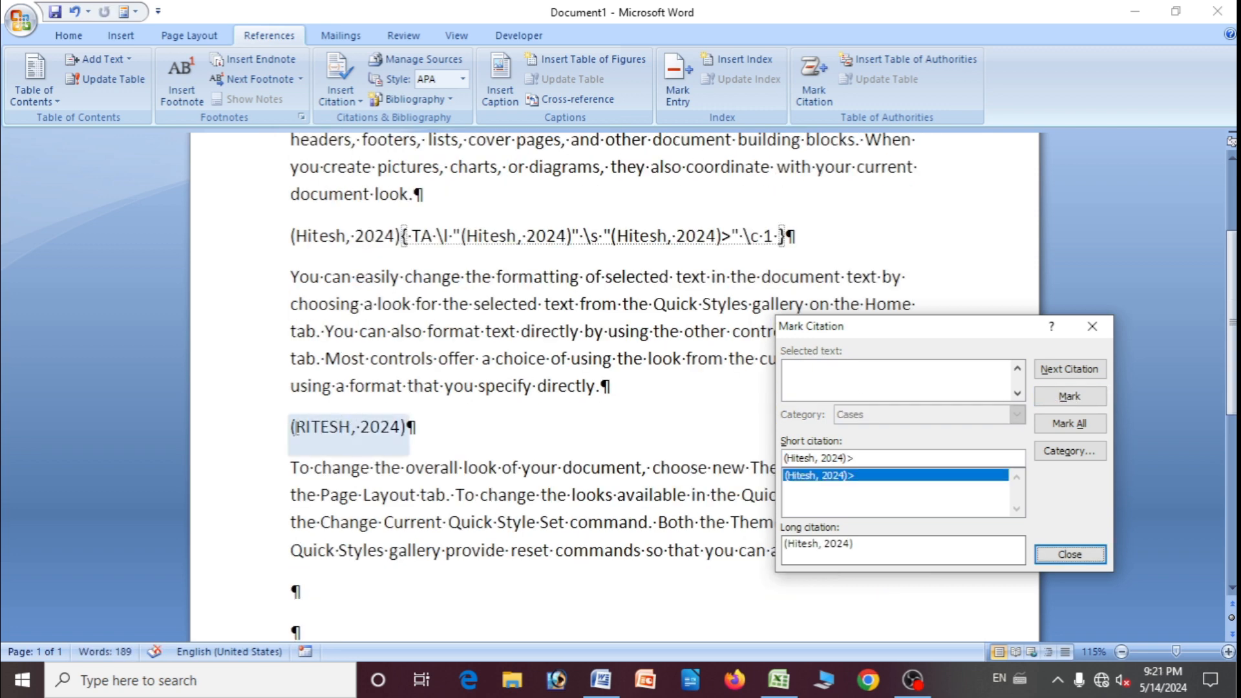
{"action": "double_click", "coordinate": [298, 429]}
{"action": "left_click", "coordinate": [297, 429]}
{"action": "double_click", "coordinate": [297, 428]}
{"action": "triple_click", "coordinate": [375, 433]}
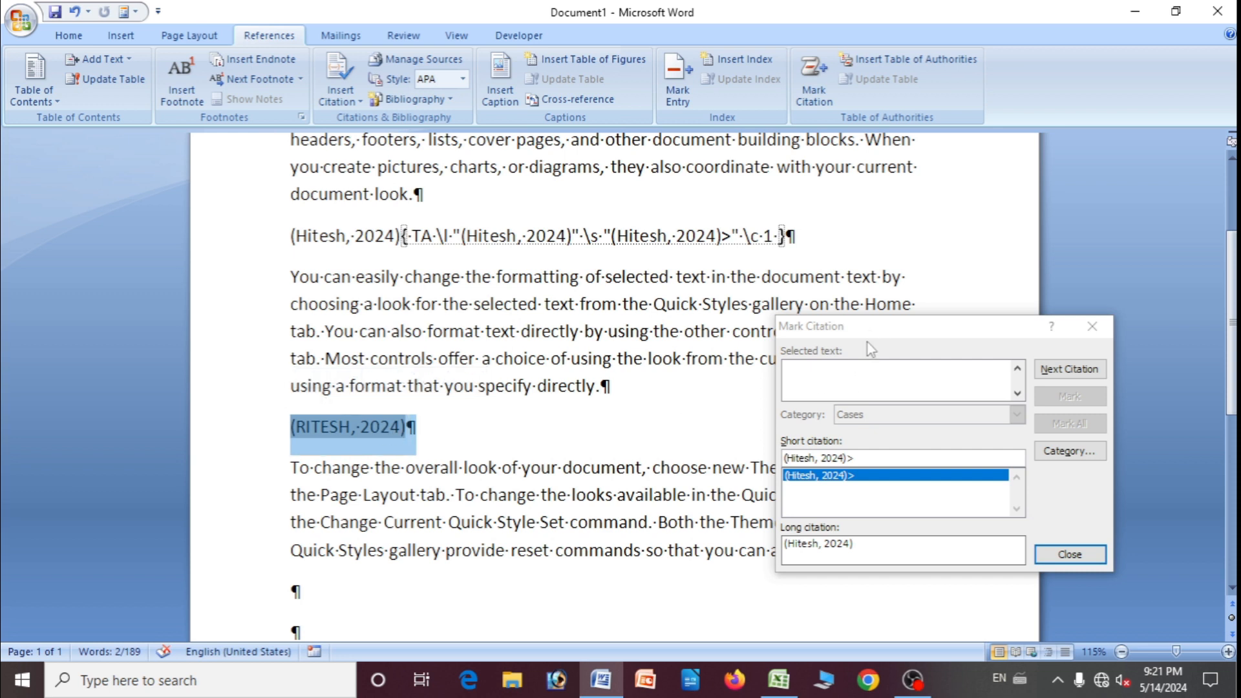
{"action": "left_click", "coordinate": [903, 343]}
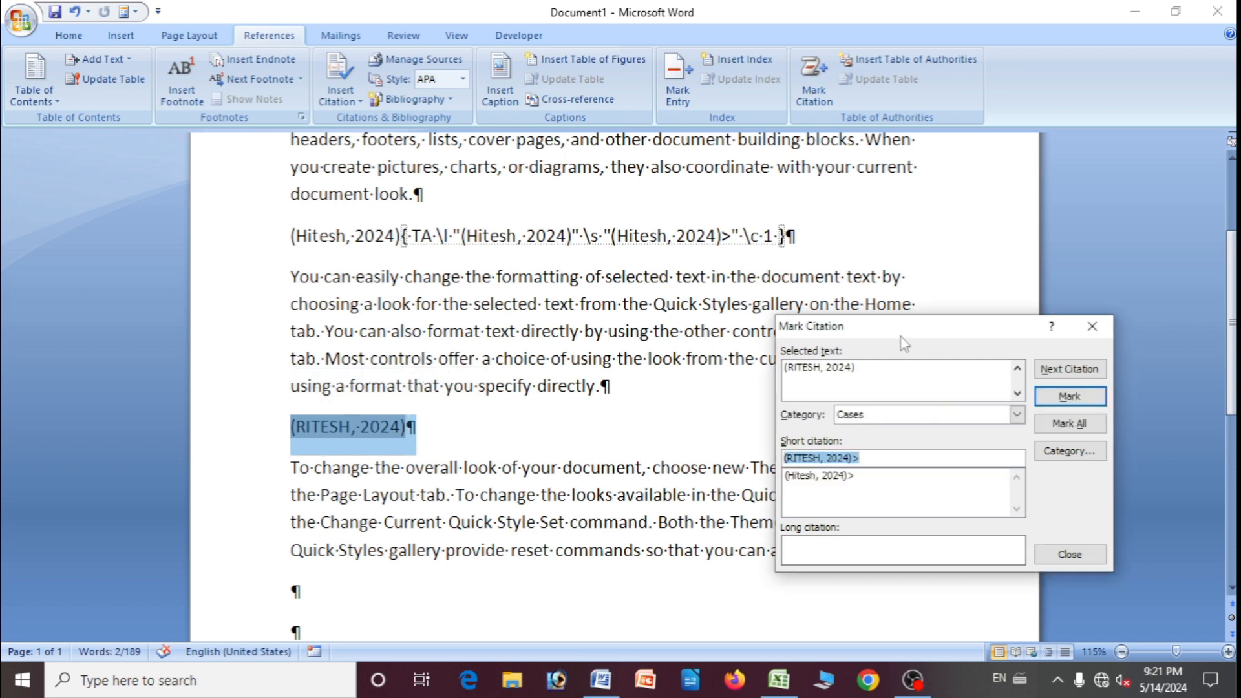
{"action": "left_click", "coordinate": [1049, 396]}
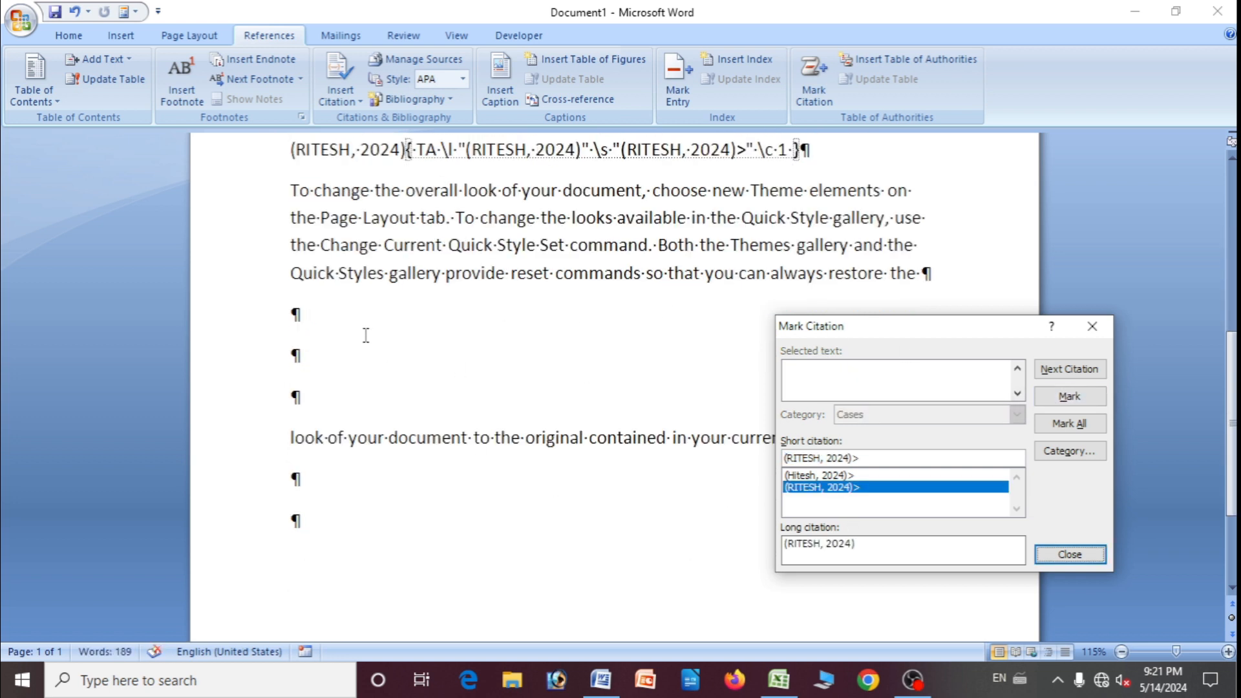
{"action": "left_click", "coordinate": [1065, 555]}
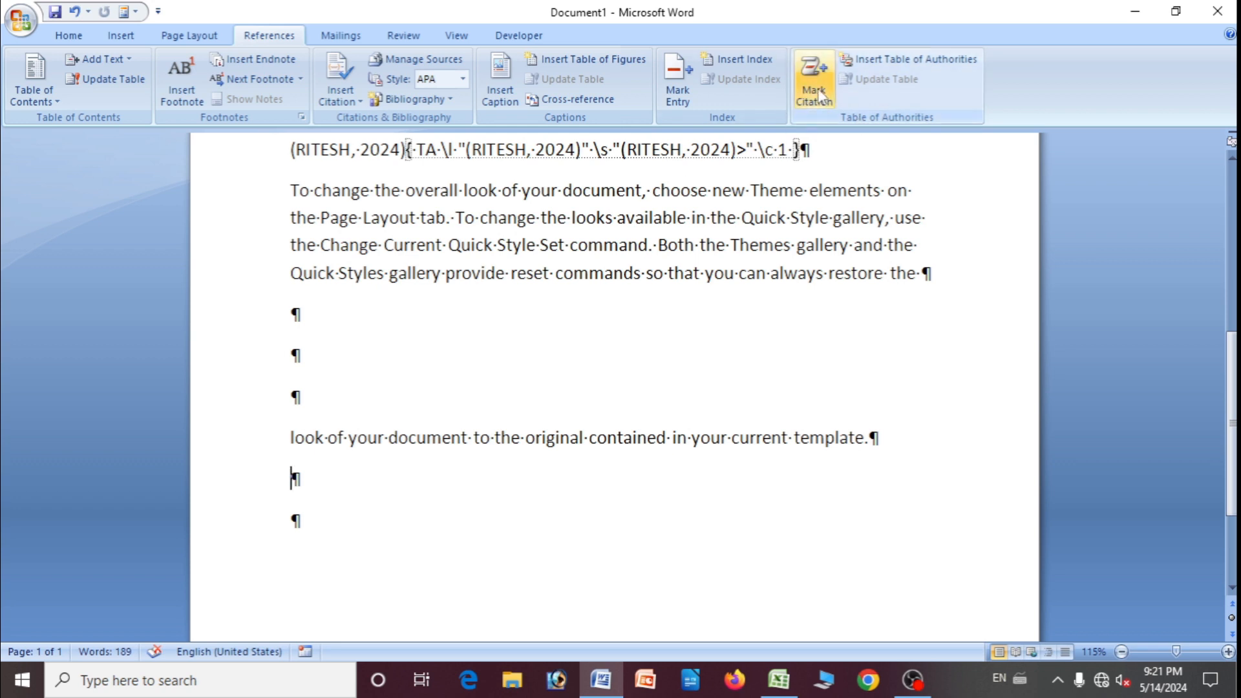
Insert a Cases table of authorities with dotted tab leader below the line ending "your current template." and hide the formatting marks.
{"action": "left_click", "coordinate": [912, 63]}
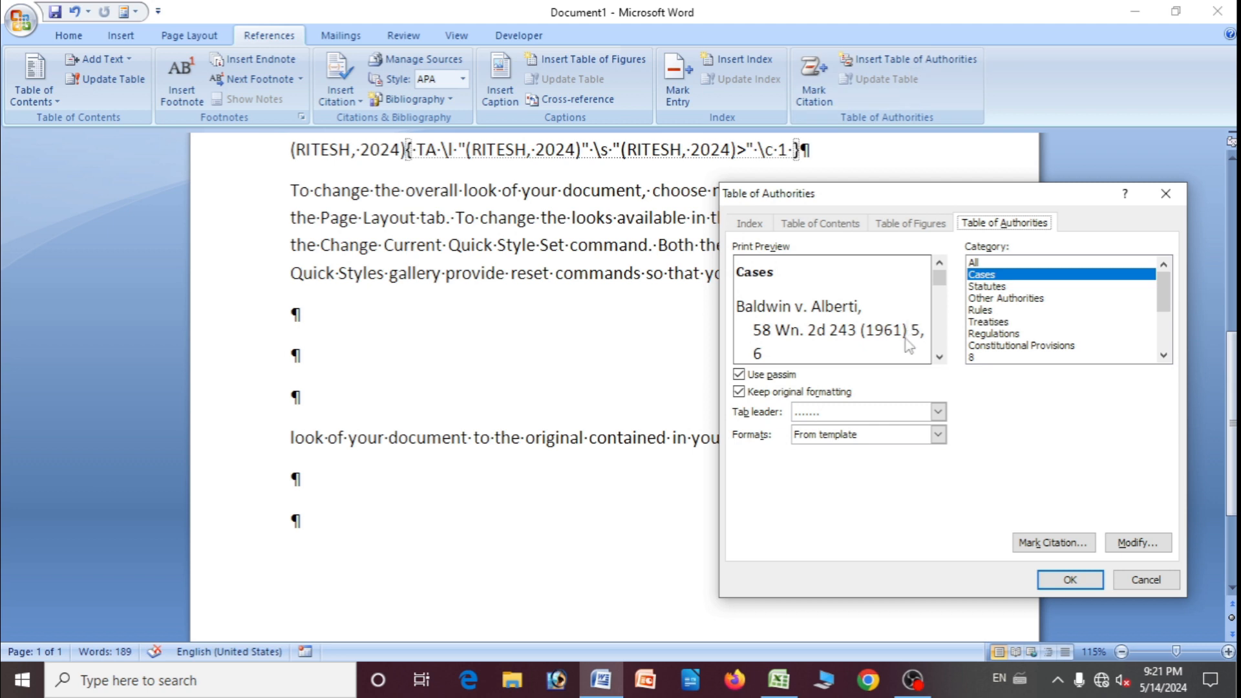
{"action": "left_click", "coordinate": [1050, 580]}
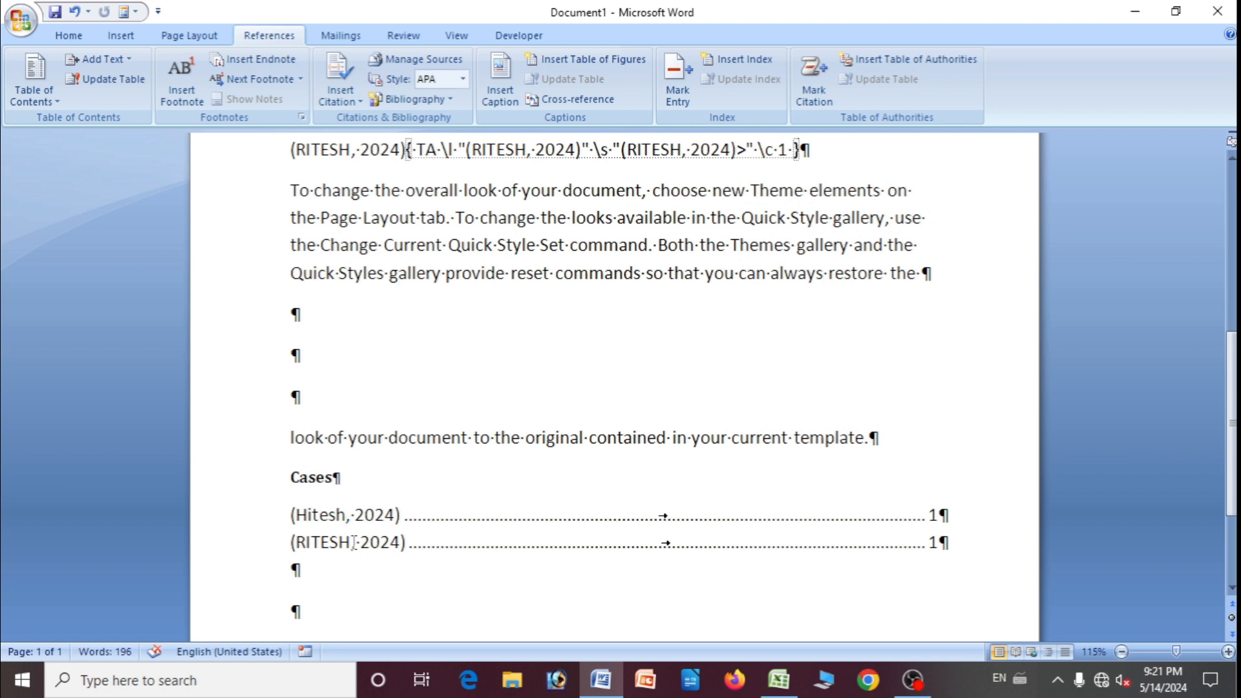
{"action": "left_click", "coordinate": [61, 37]}
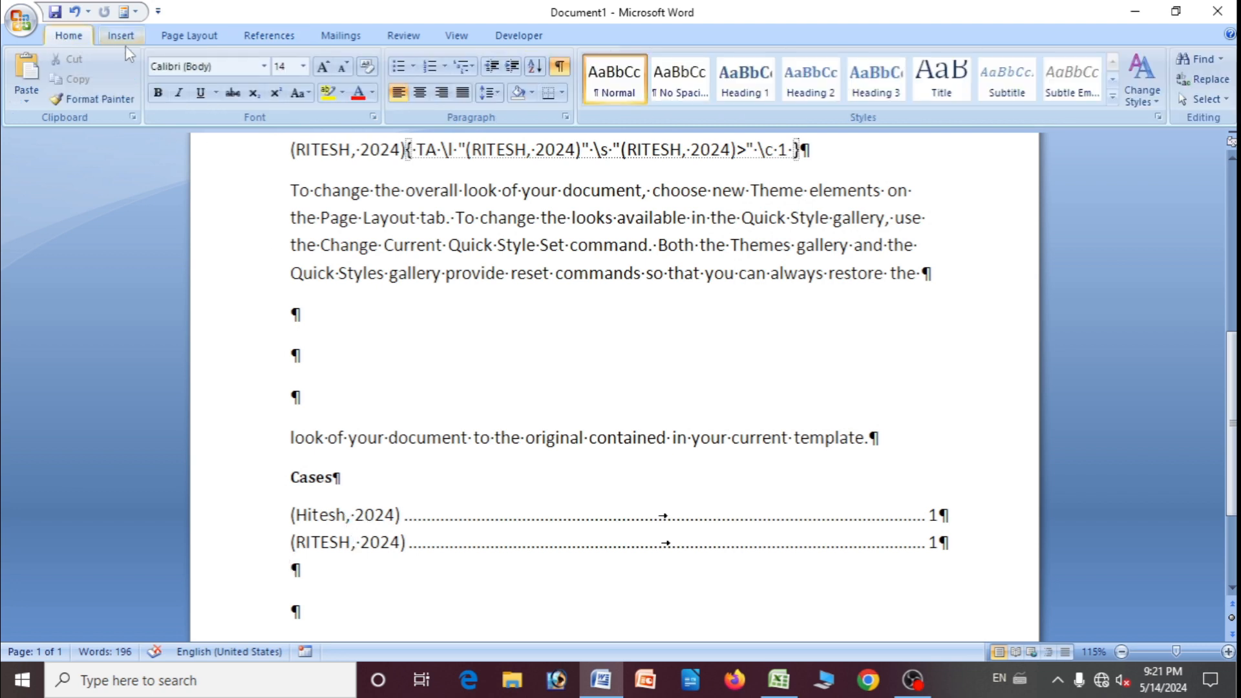
{"action": "left_click", "coordinate": [552, 68]}
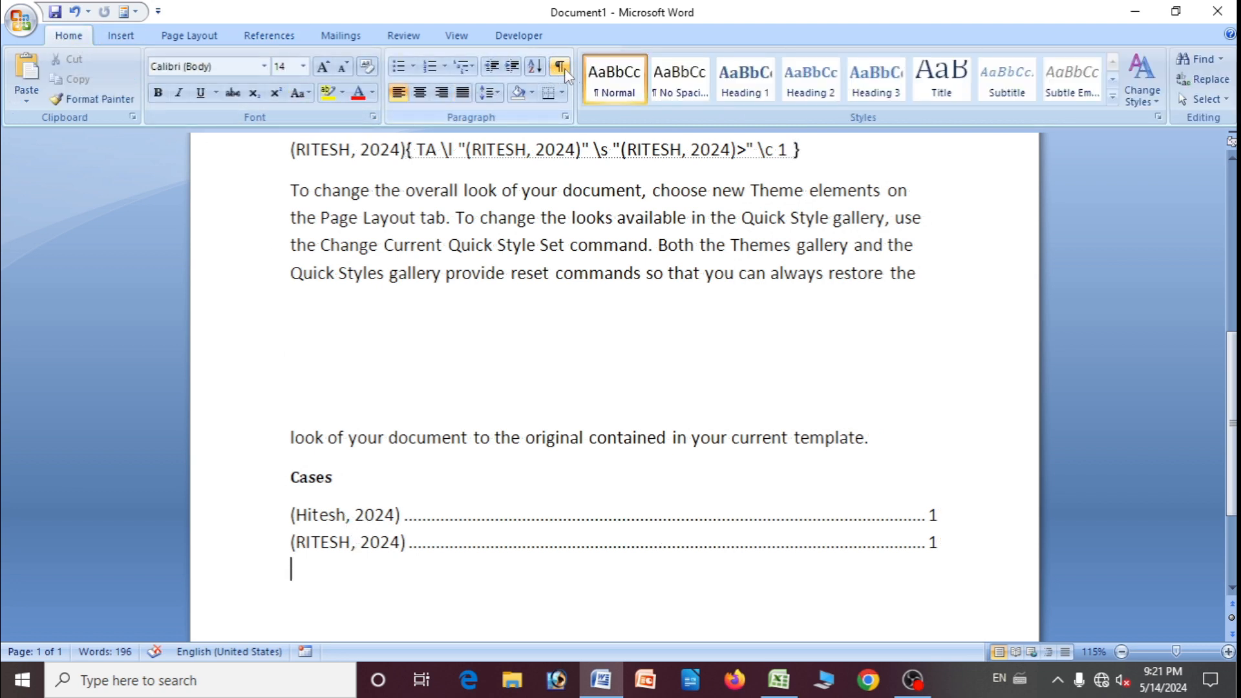
{"action": "scroll", "coordinate": [371, 485], "scroll_direction": "down", "scroll_amount": 1}
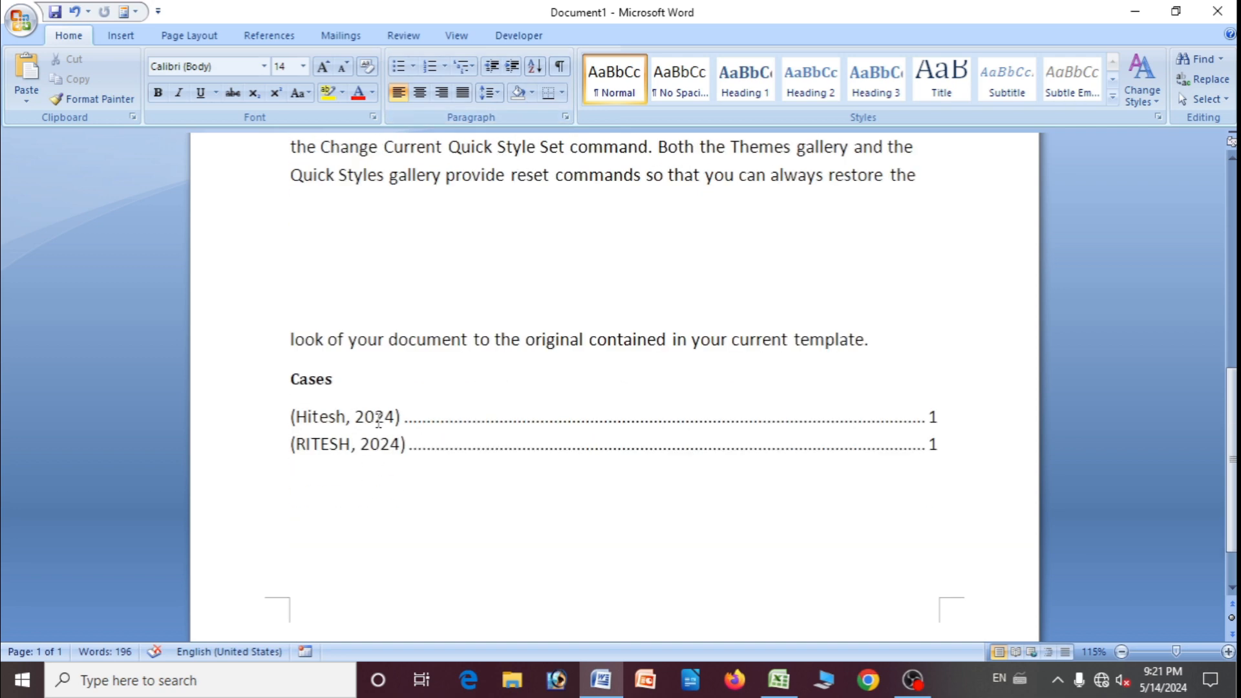
Split the paragraph starting "To change the overall look" after "the Change" and place the cursor at the end of that line.
{"action": "left_click", "coordinate": [330, 443]}
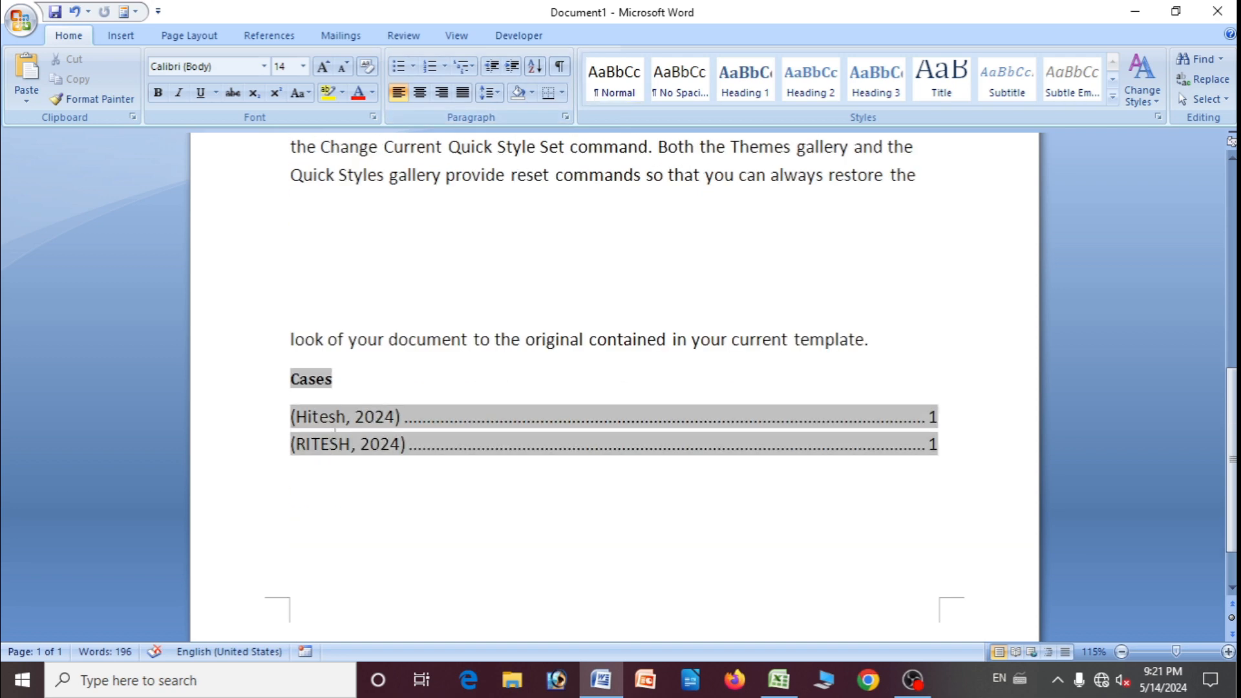
{"action": "scroll", "coordinate": [331, 443], "scroll_direction": "up", "scroll_amount": 7}
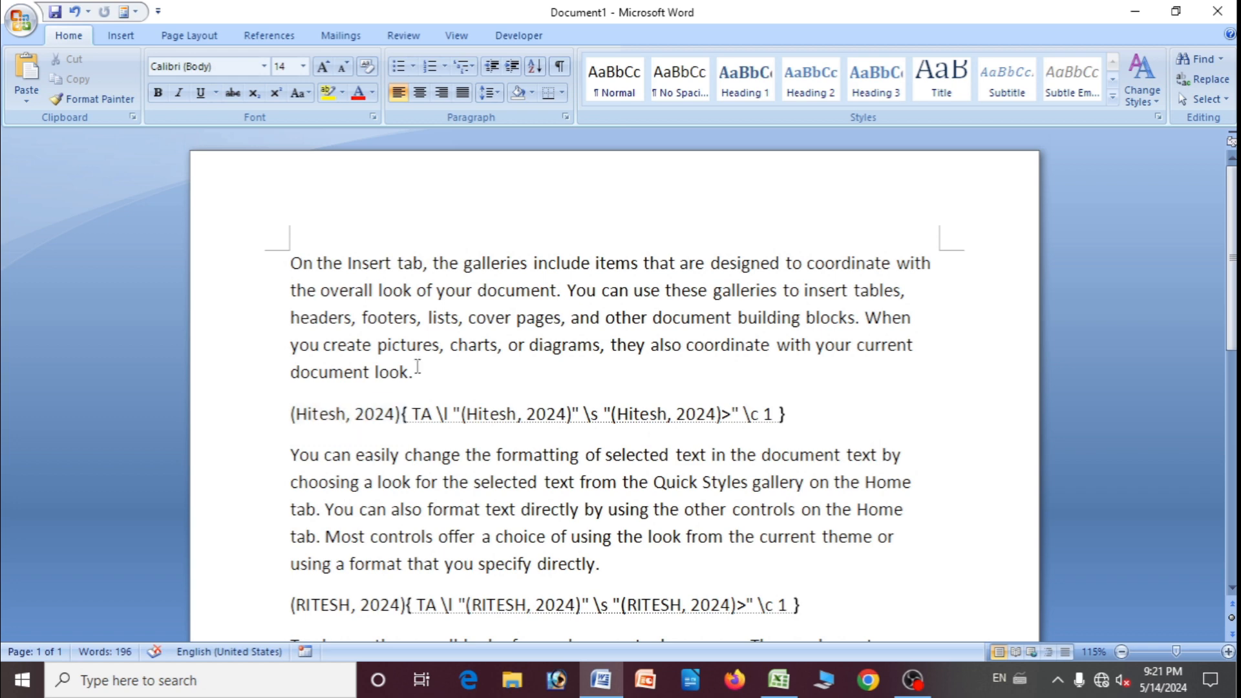
{"action": "scroll", "coordinate": [408, 468], "scroll_direction": "down", "scroll_amount": 1}
{"action": "scroll", "coordinate": [407, 468], "scroll_direction": "down", "scroll_amount": 1}
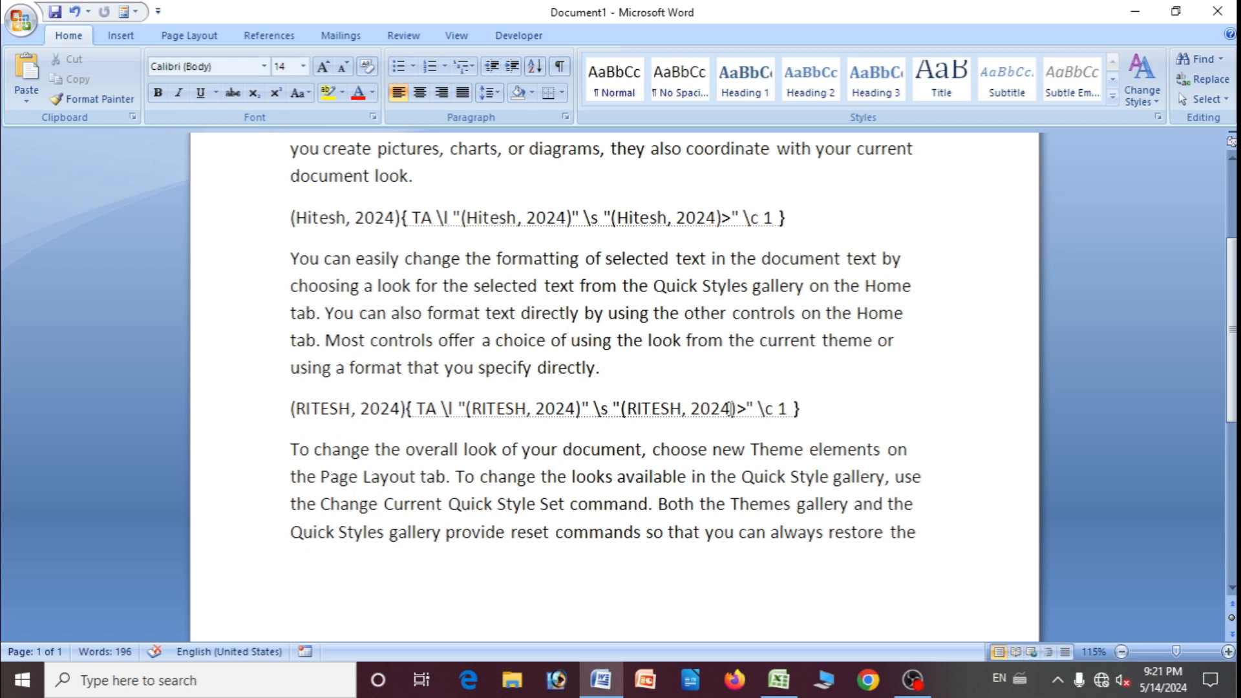
{"action": "left_click", "coordinate": [385, 506]}
{"action": "key", "text": "Return"}
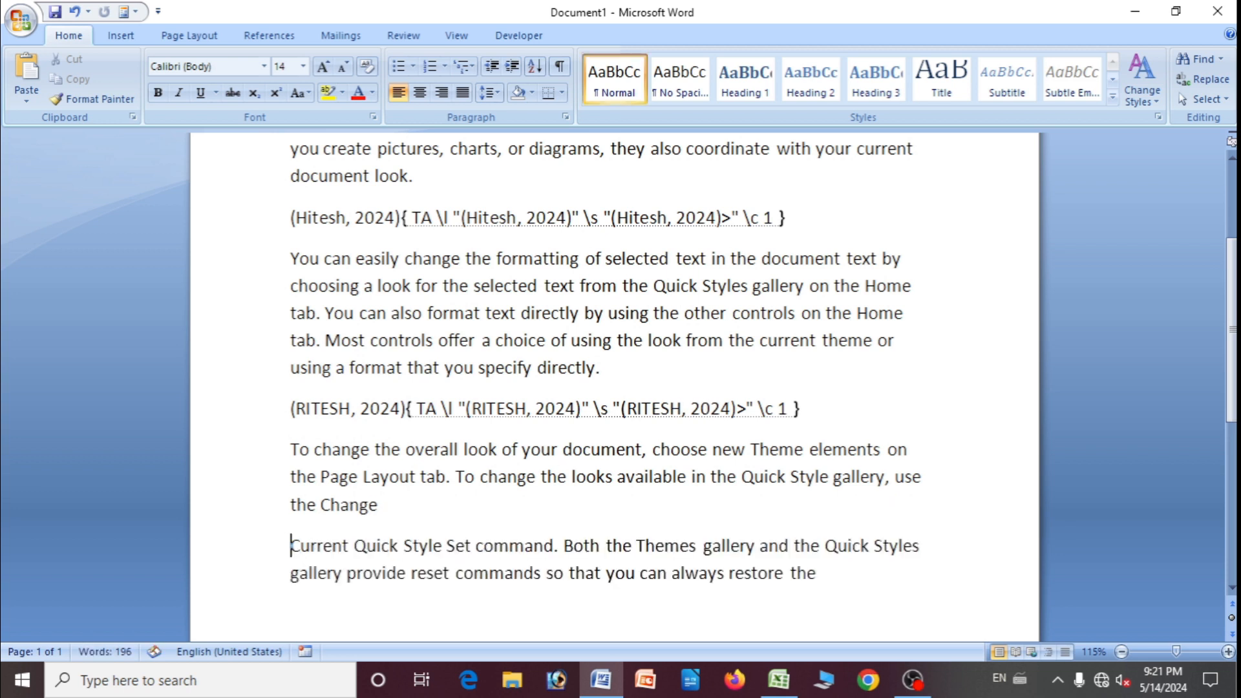
{"action": "key", "text": "Left"}
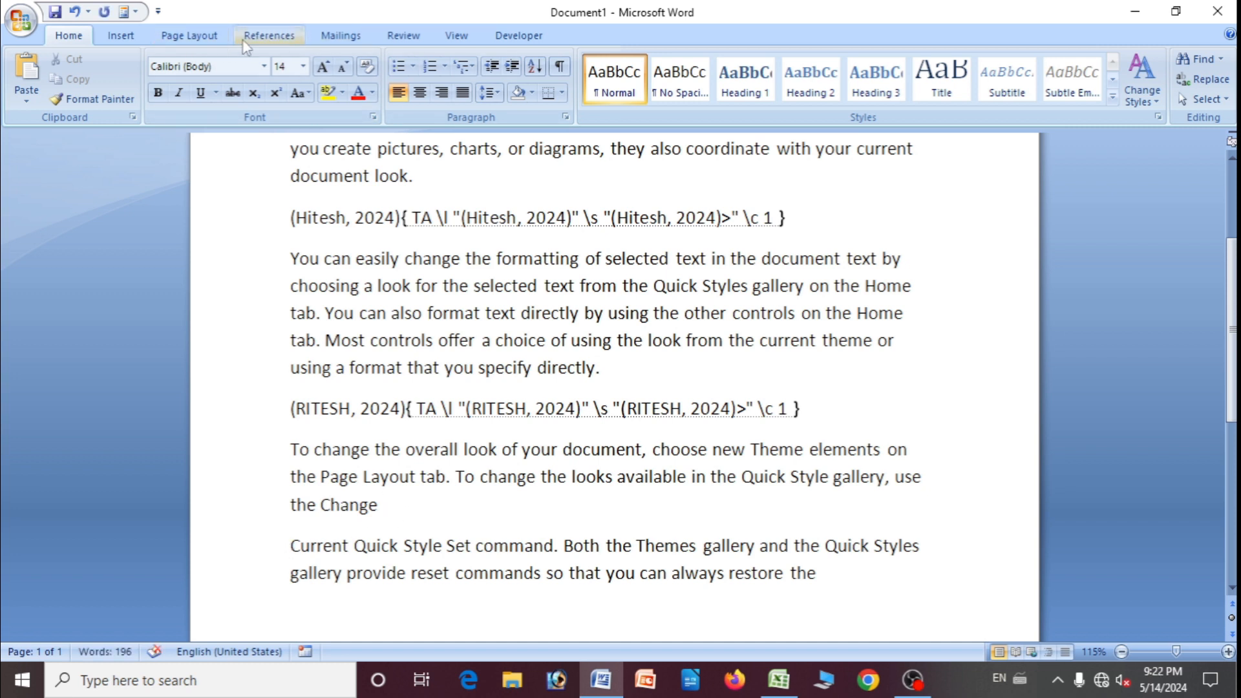
Start a new book source for a citation after "the Change" and enter DFDS as its author.
{"action": "left_click", "coordinate": [269, 36]}
{"action": "left_click", "coordinate": [360, 101]}
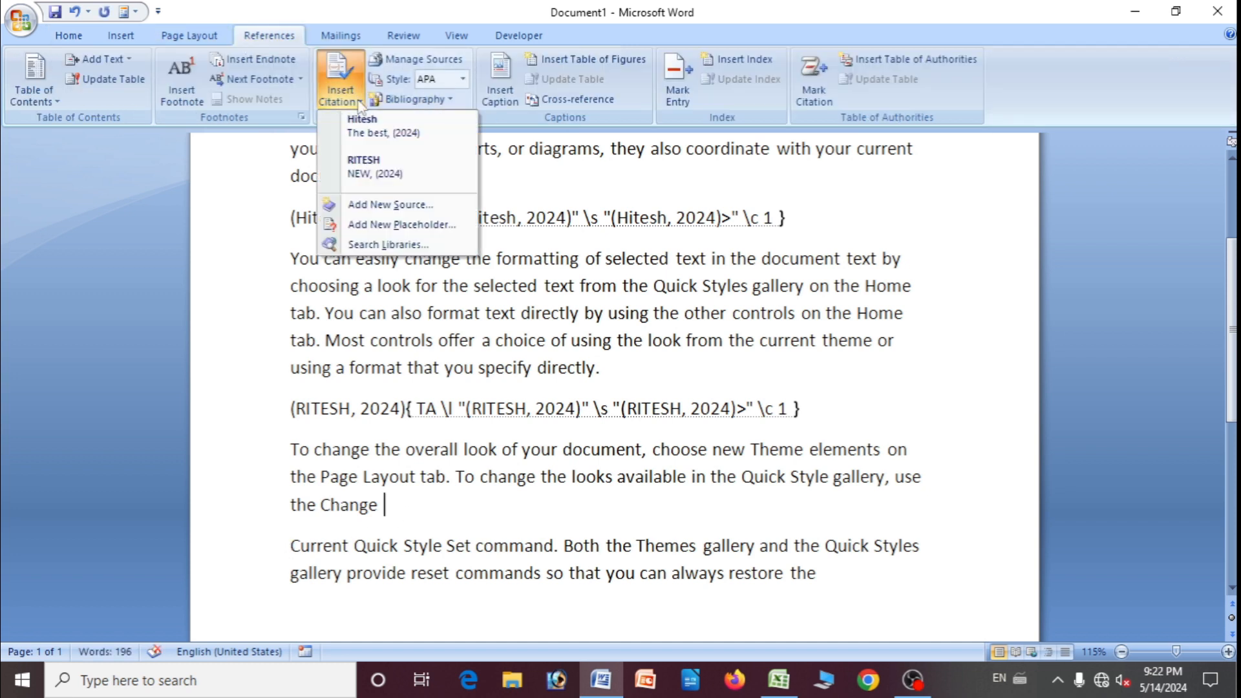
{"action": "left_click", "coordinate": [372, 205]}
{"action": "left_click", "coordinate": [507, 269]}
{"action": "type", "text": "DFDS"}
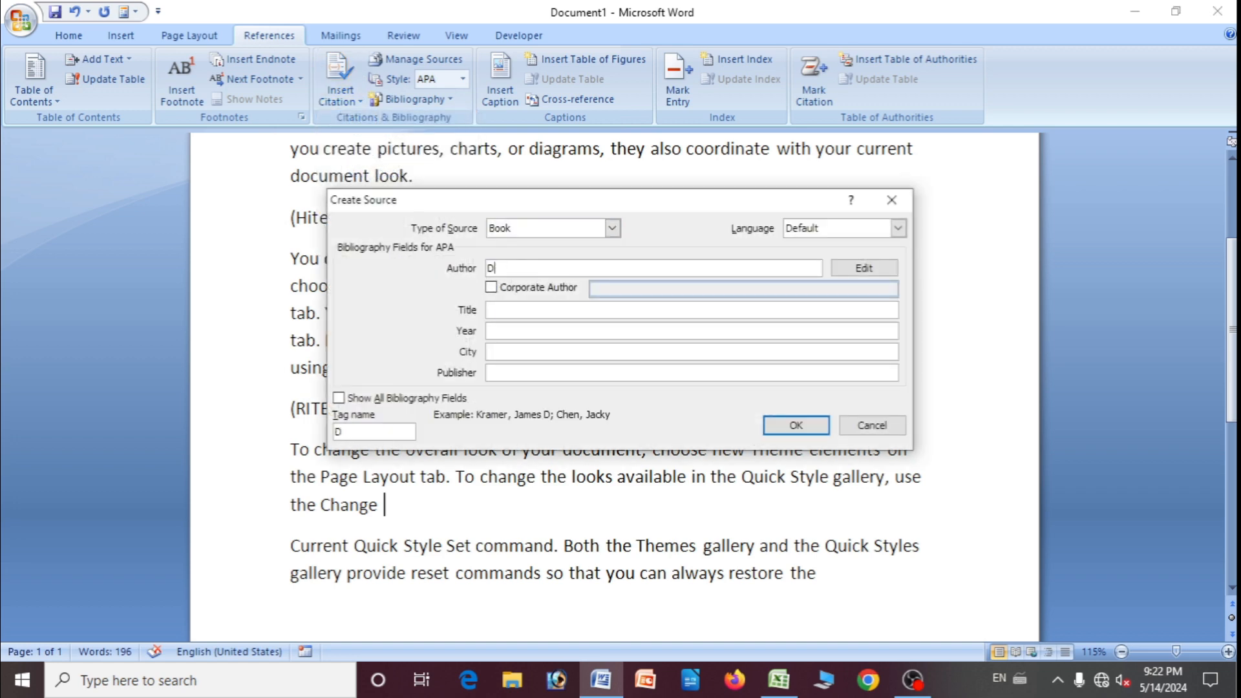
Complete the source with title DF, year FD, city FD and publisher DSF, and insert its citation.
{"action": "left_click", "coordinate": [506, 311]}
{"action": "type", "text": "DF"}
{"action": "left_click", "coordinate": [502, 333]}
{"action": "type", "text": "FD"}
{"action": "left_click", "coordinate": [503, 350]}
{"action": "type", "text": "FD"}
{"action": "left_click", "coordinate": [505, 374]}
{"action": "type", "text": "DJP"}
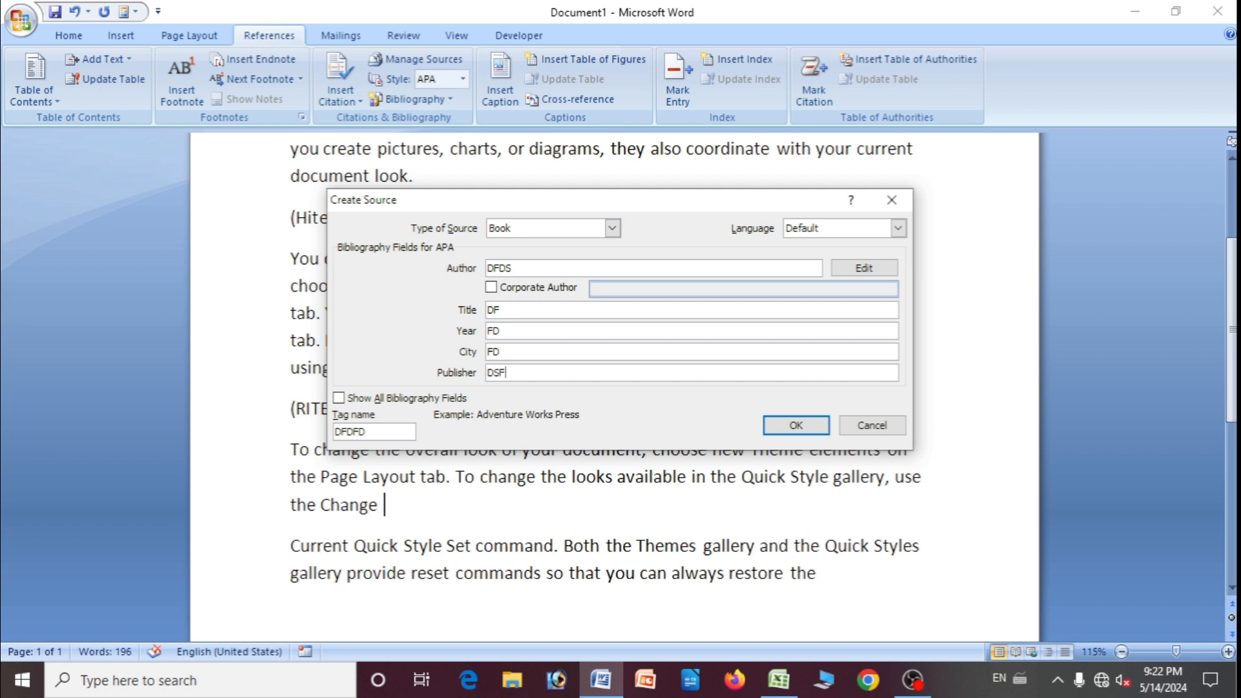
{"action": "key", "text": "Return"}
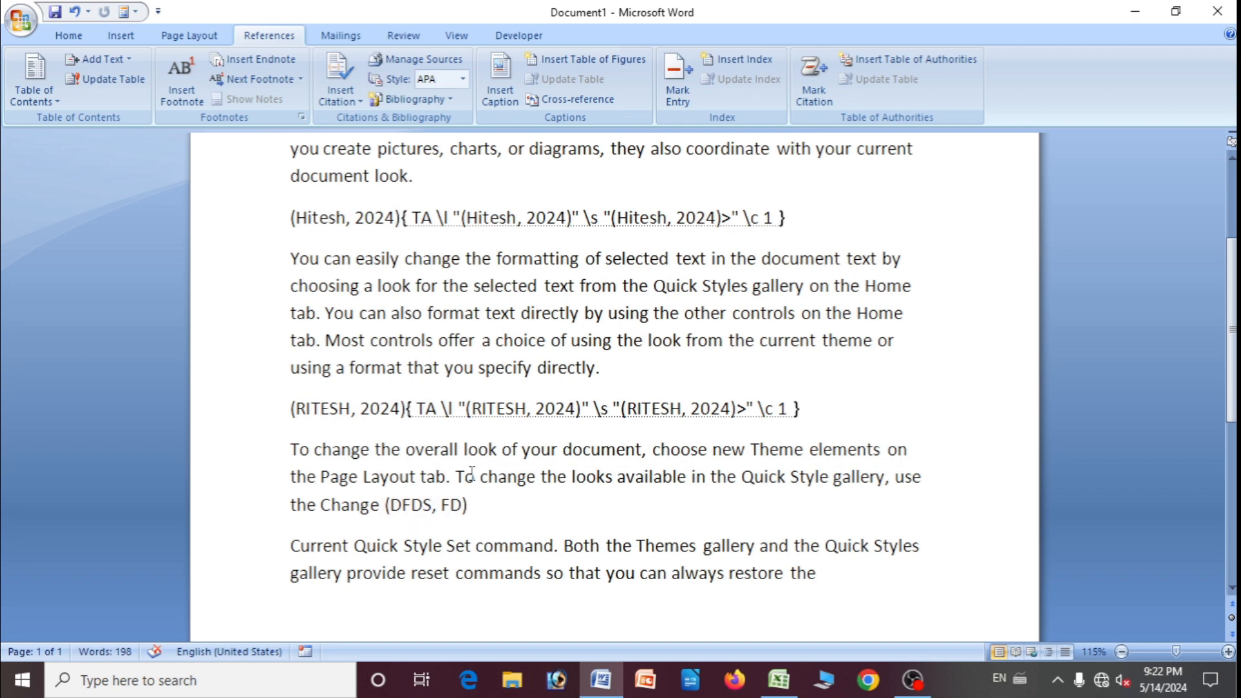
Try to update the Cases table of authorities to include the newly inserted citation.
{"action": "scroll", "coordinate": [474, 465], "scroll_direction": "down", "scroll_amount": 3}
{"action": "scroll", "coordinate": [446, 358], "scroll_direction": "down", "scroll_amount": 2}
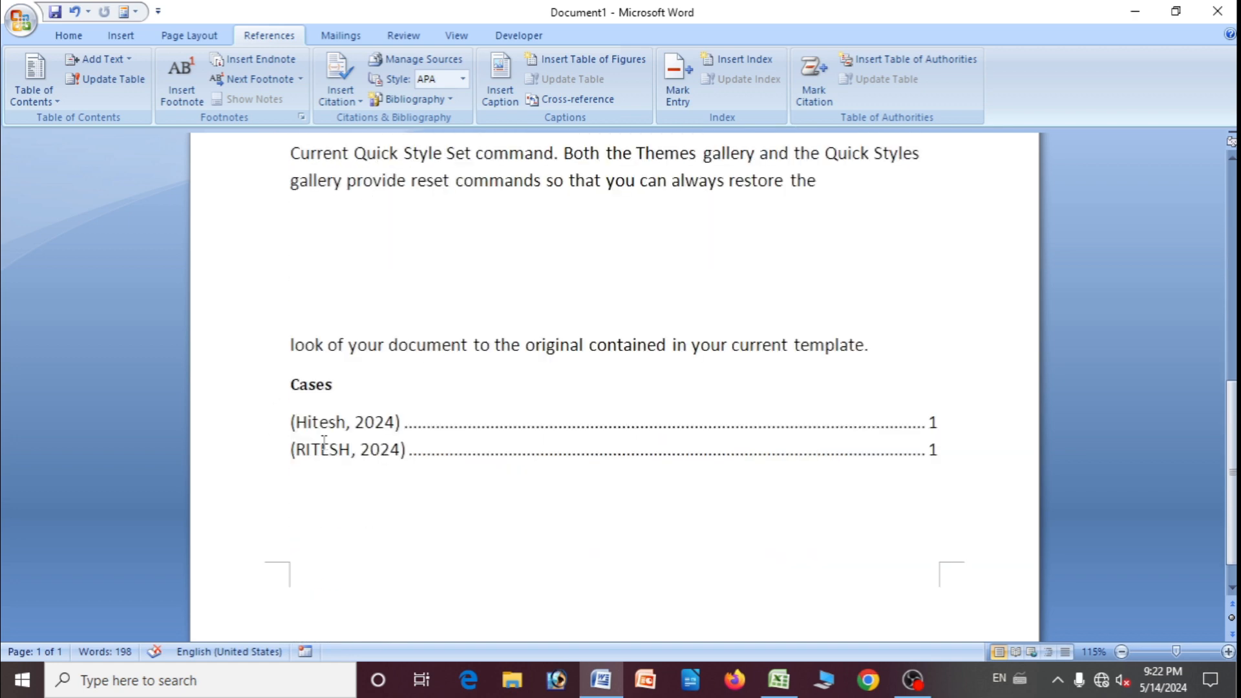
{"action": "left_click", "coordinate": [374, 426]}
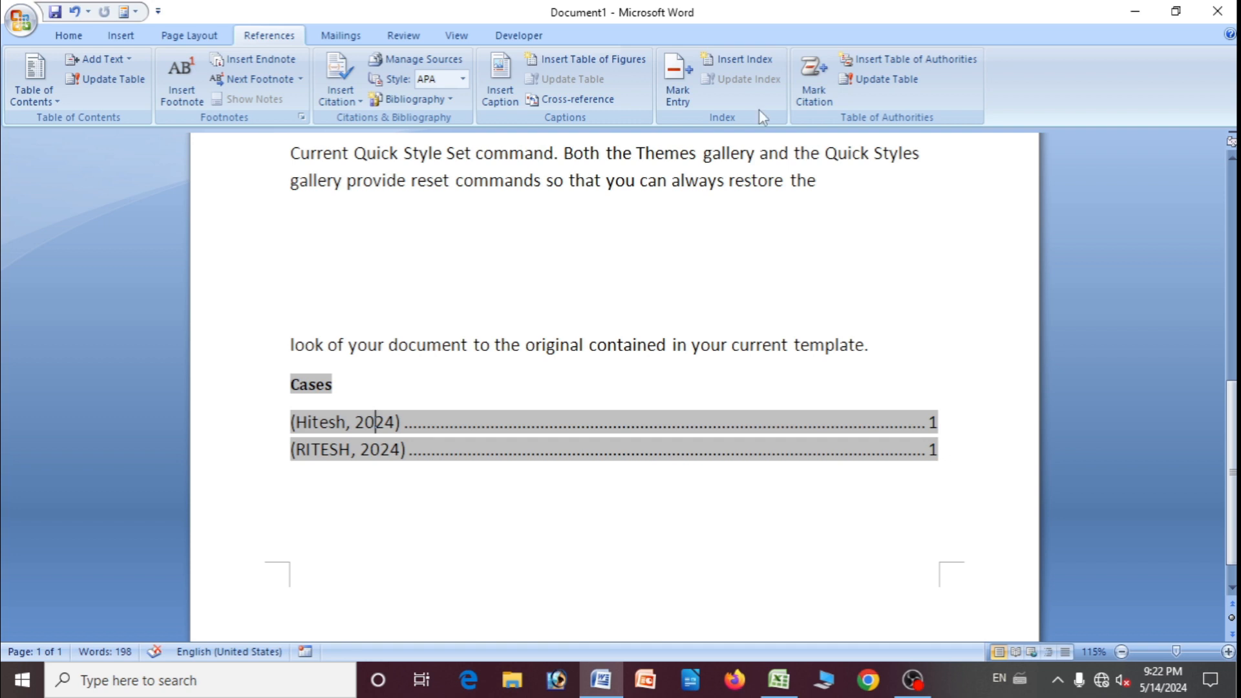
{"action": "left_click", "coordinate": [887, 85]}
{"action": "left_click", "coordinate": [879, 85]}
Mark the (DFDS, FD) citation after "the Change" in the Cases category and close the Mark Citation dialog.
{"action": "scroll", "coordinate": [473, 408], "scroll_direction": "up", "scroll_amount": 3}
{"action": "scroll", "coordinate": [473, 408], "scroll_direction": "up", "scroll_amount": 2}
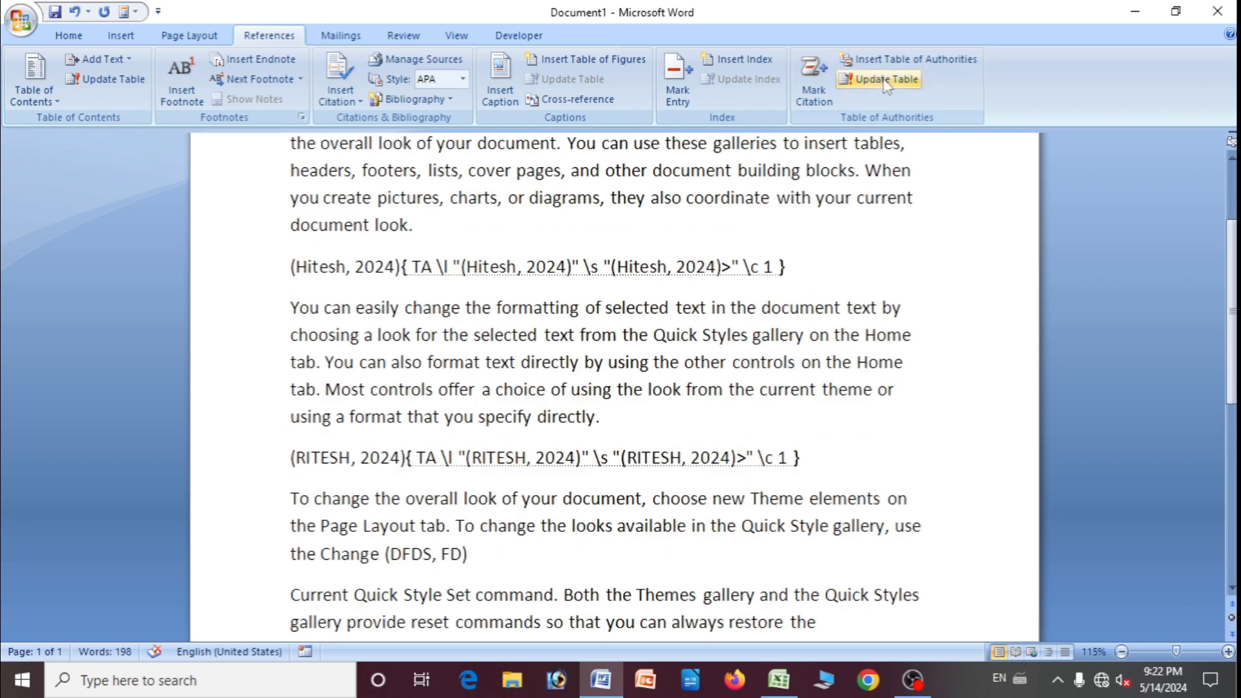
{"action": "left_click", "coordinate": [882, 59]}
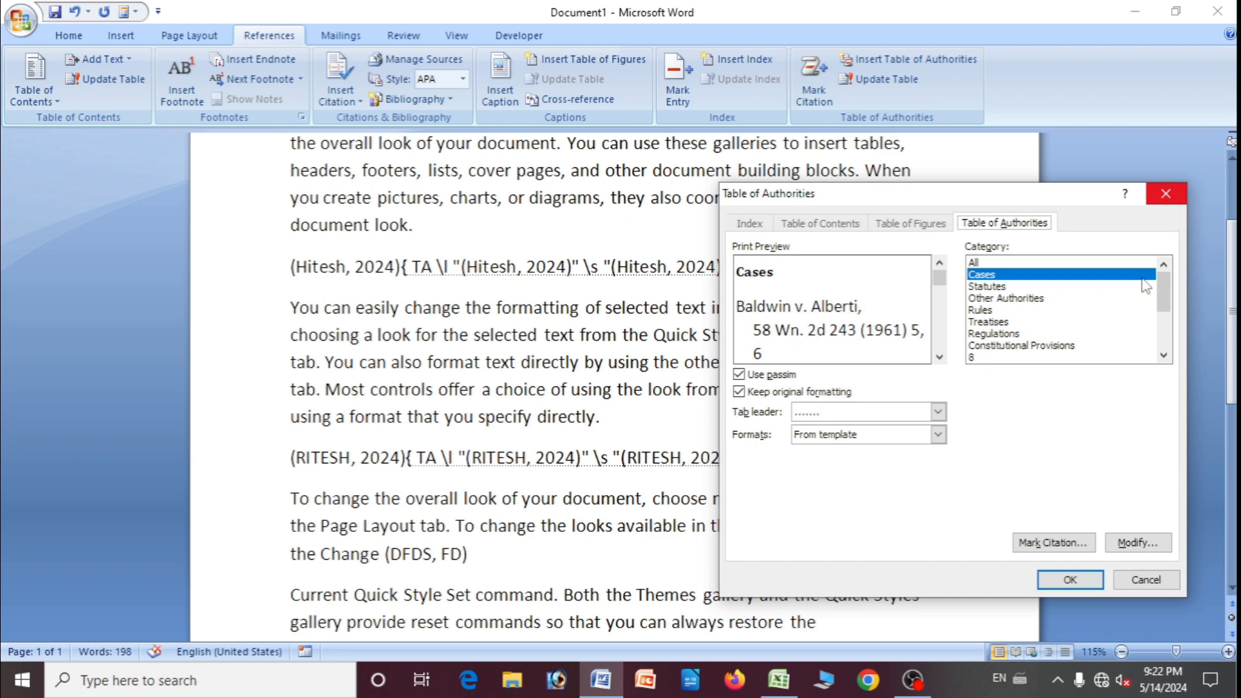
{"action": "left_click", "coordinate": [1042, 547]}
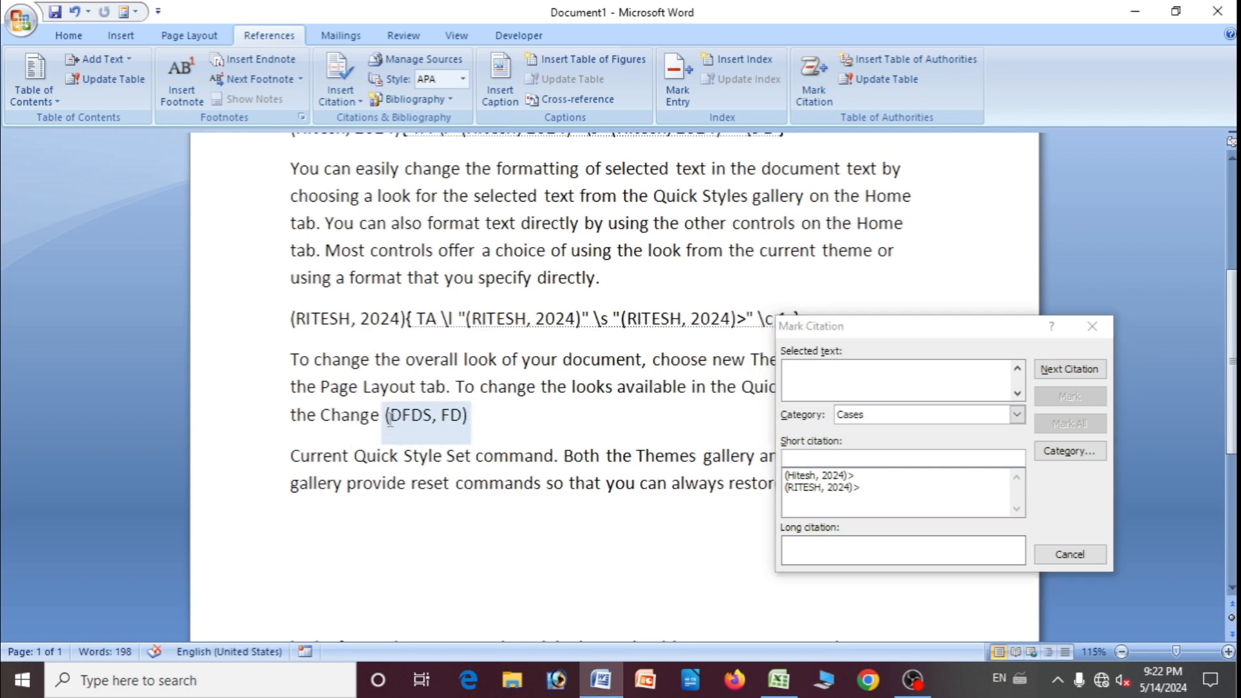
{"action": "left_click_drag", "start_coordinate": [384, 416], "coordinate": [469, 423]}
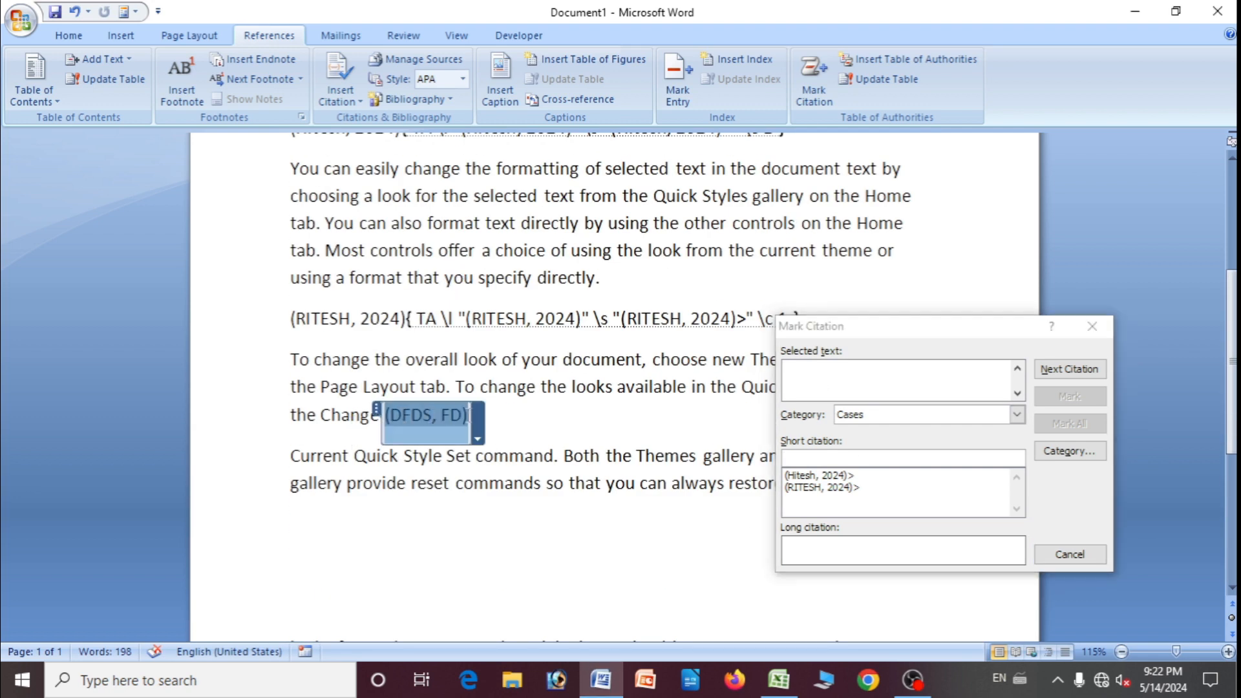
{"action": "left_click", "coordinate": [886, 427]}
{"action": "left_click", "coordinate": [1062, 397]}
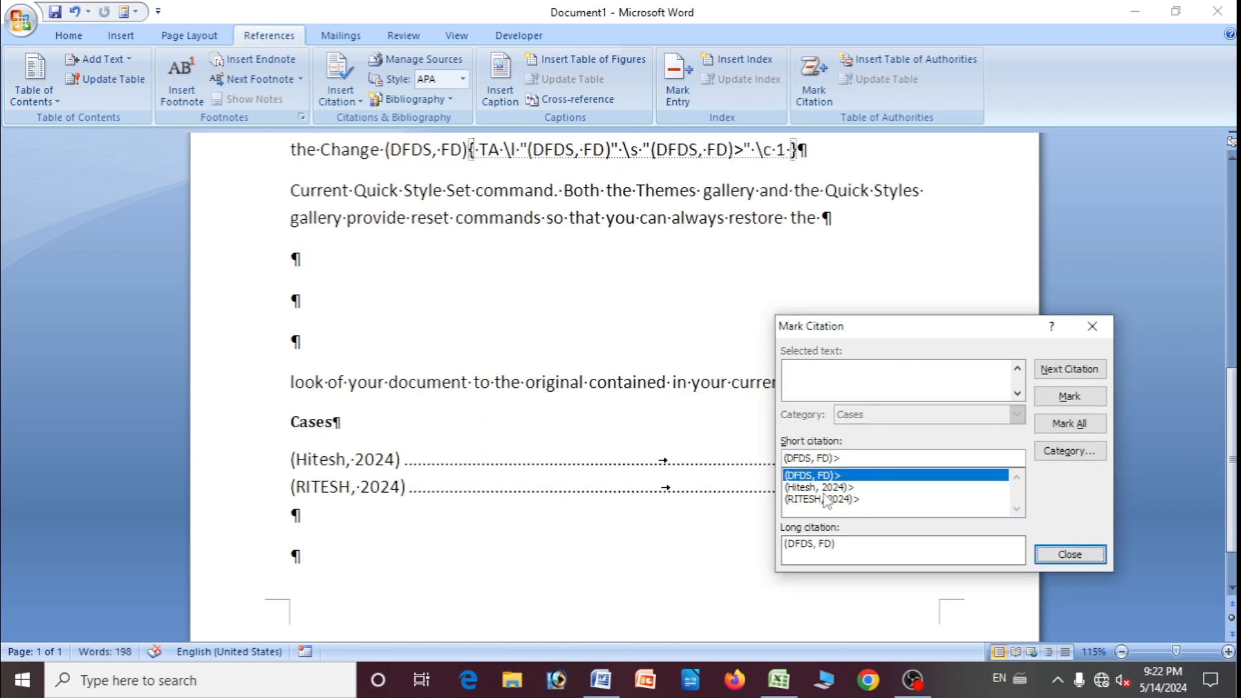
{"action": "left_click", "coordinate": [1070, 554]}
Update the Cases table of authorities to include the marked (DFDS, FD) citation, and deselect the table.
{"action": "scroll", "coordinate": [366, 506], "scroll_direction": "down", "scroll_amount": 1}
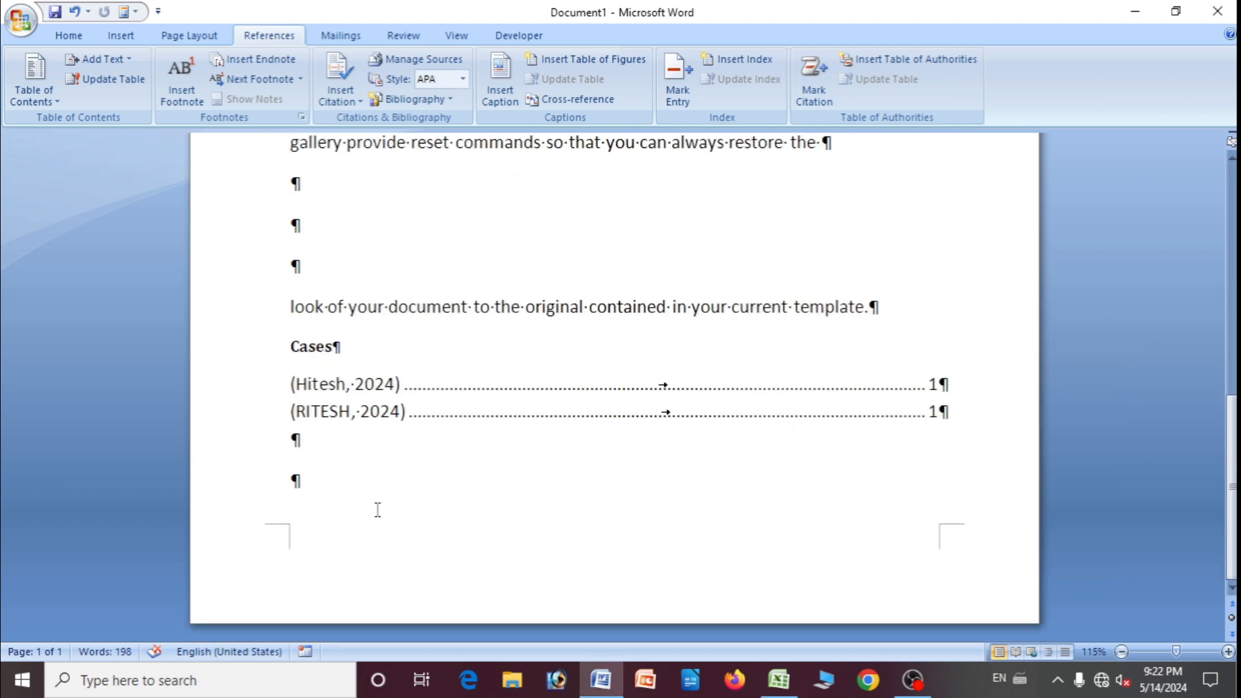
{"action": "left_click", "coordinate": [351, 384]}
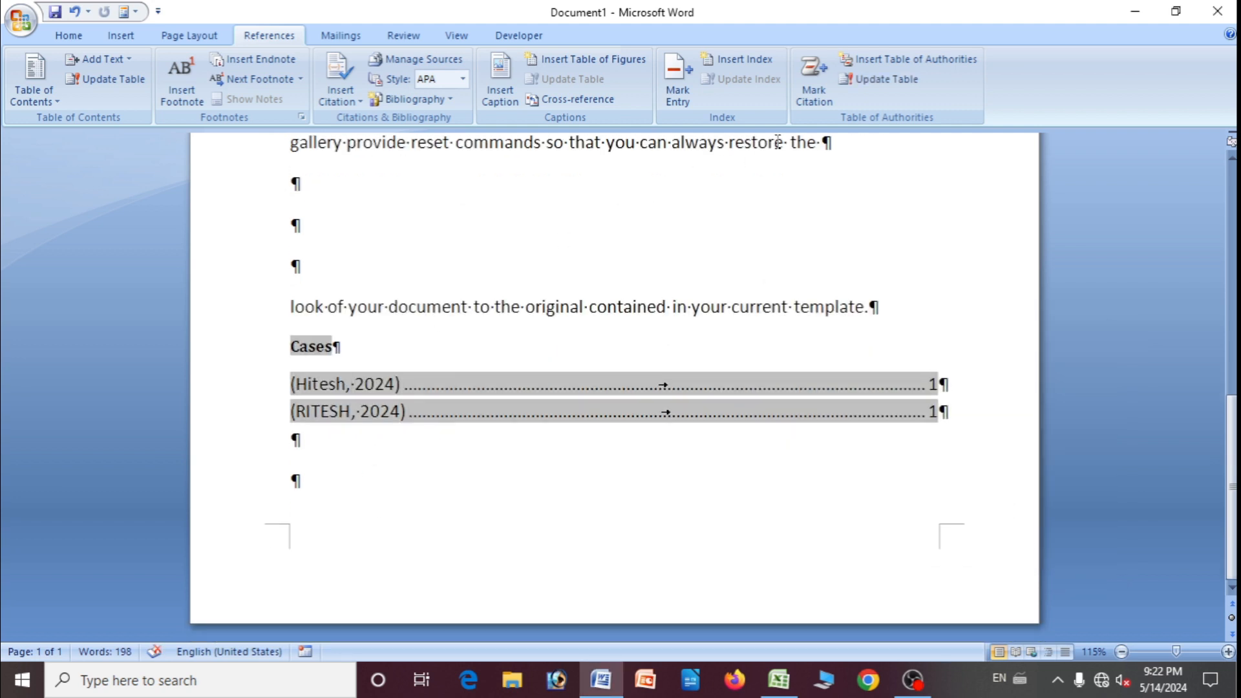
{"action": "left_click", "coordinate": [887, 79]}
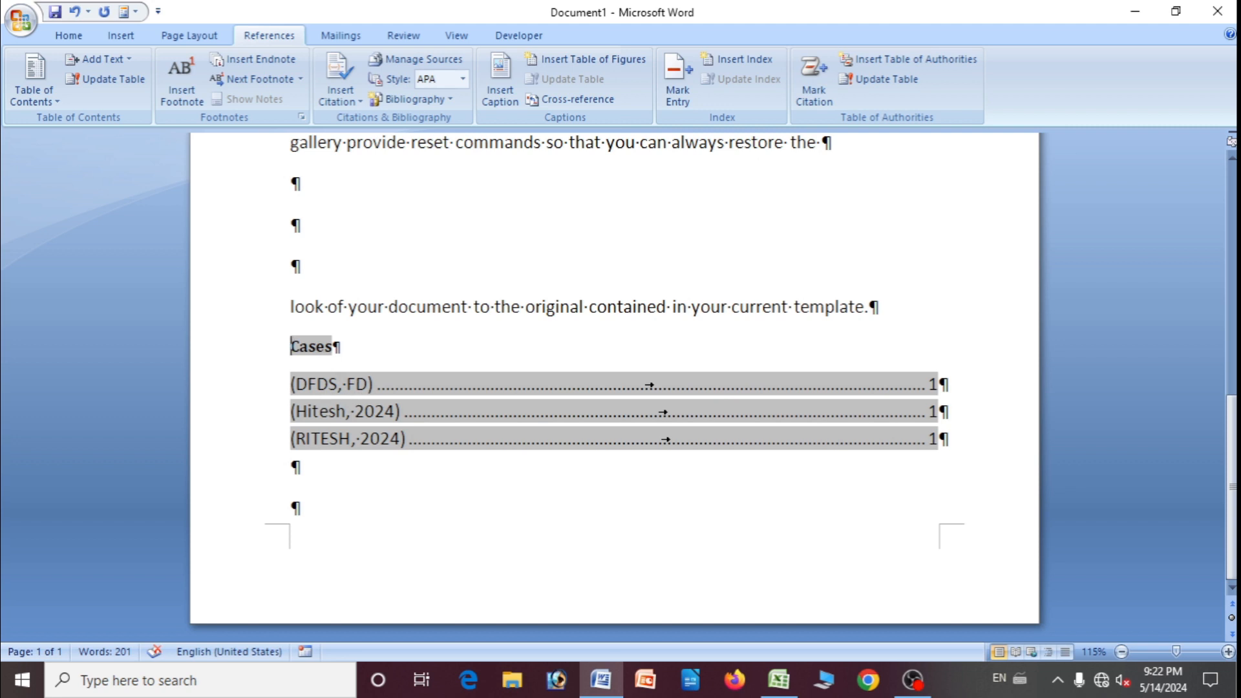
{"action": "left_click", "coordinate": [426, 307]}
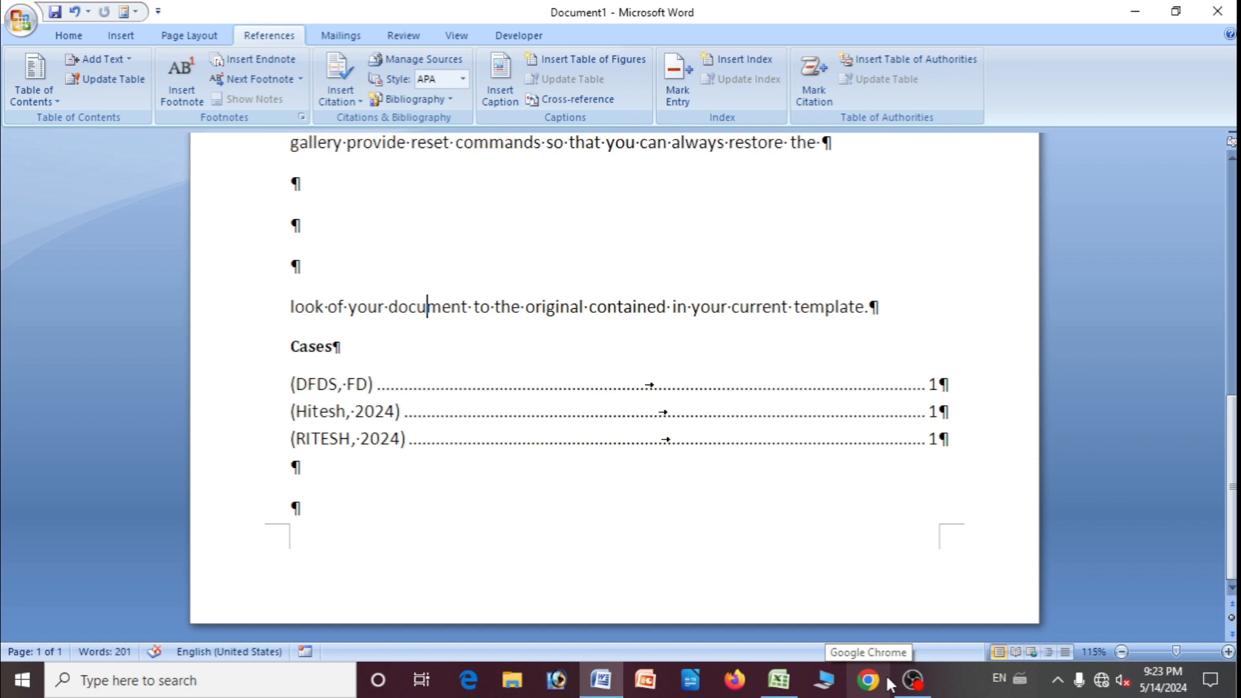
{"action": "mouse_move", "coordinate": [909, 690]}
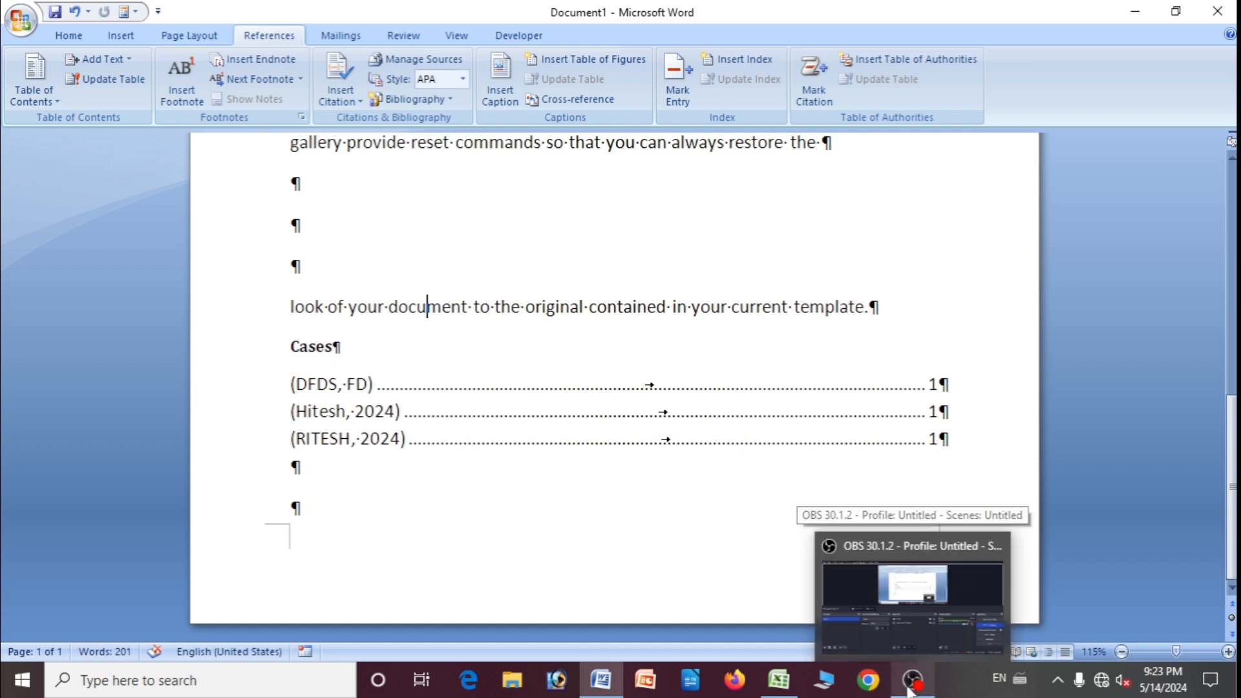